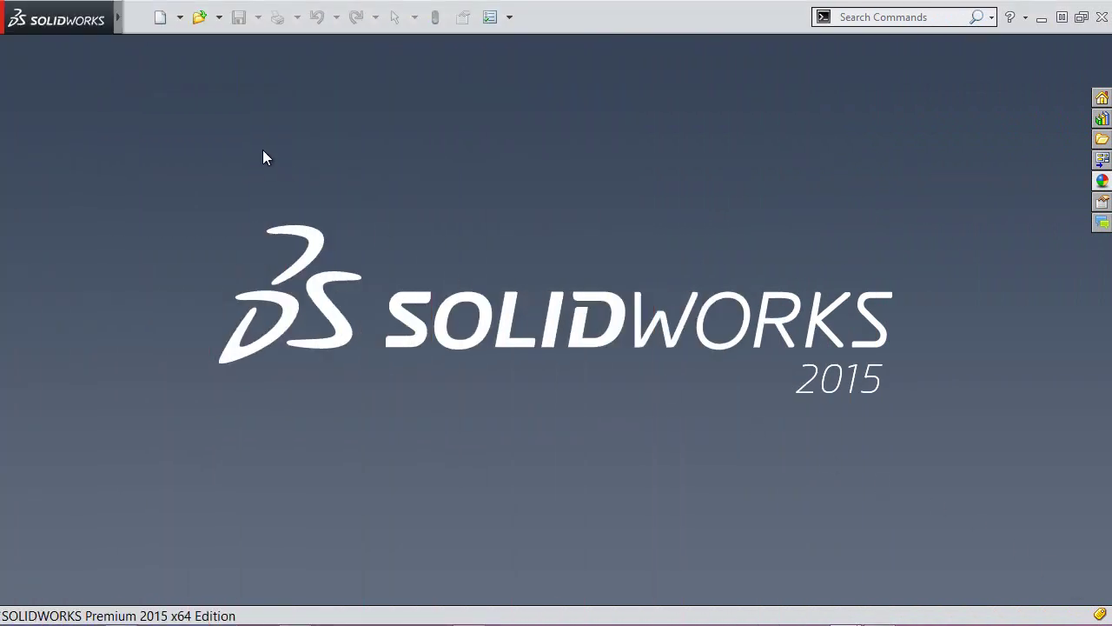
Create a new part, Part1, from the first template on the Tutorial tab.
{"action": "left_click", "coordinate": [161, 18]}
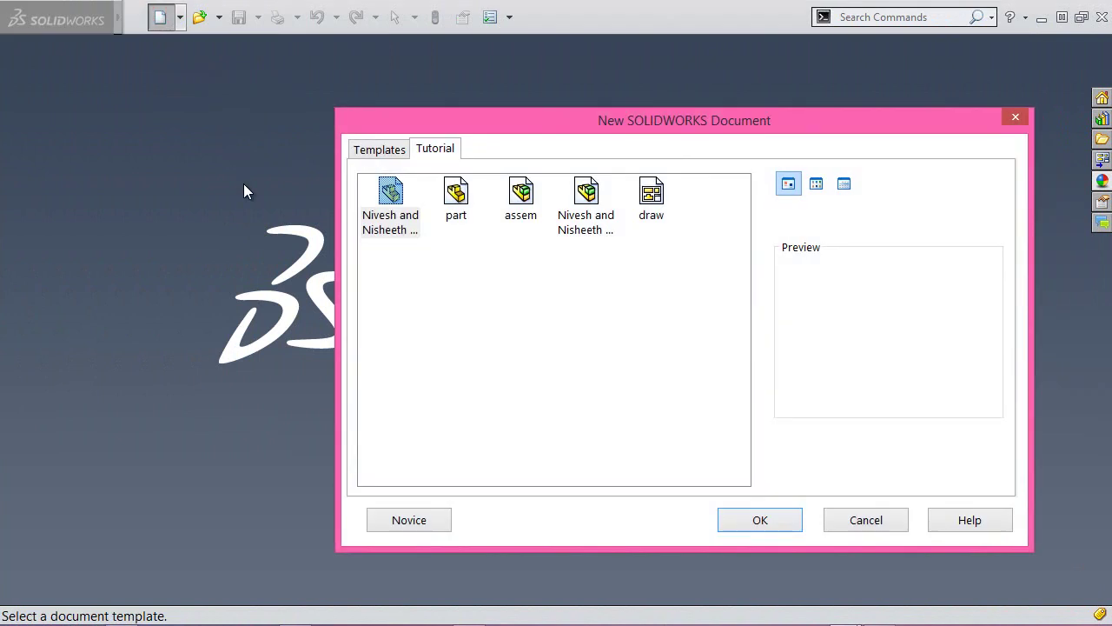
{"action": "left_click", "coordinate": [391, 193]}
{"action": "double_click", "coordinate": [391, 193]}
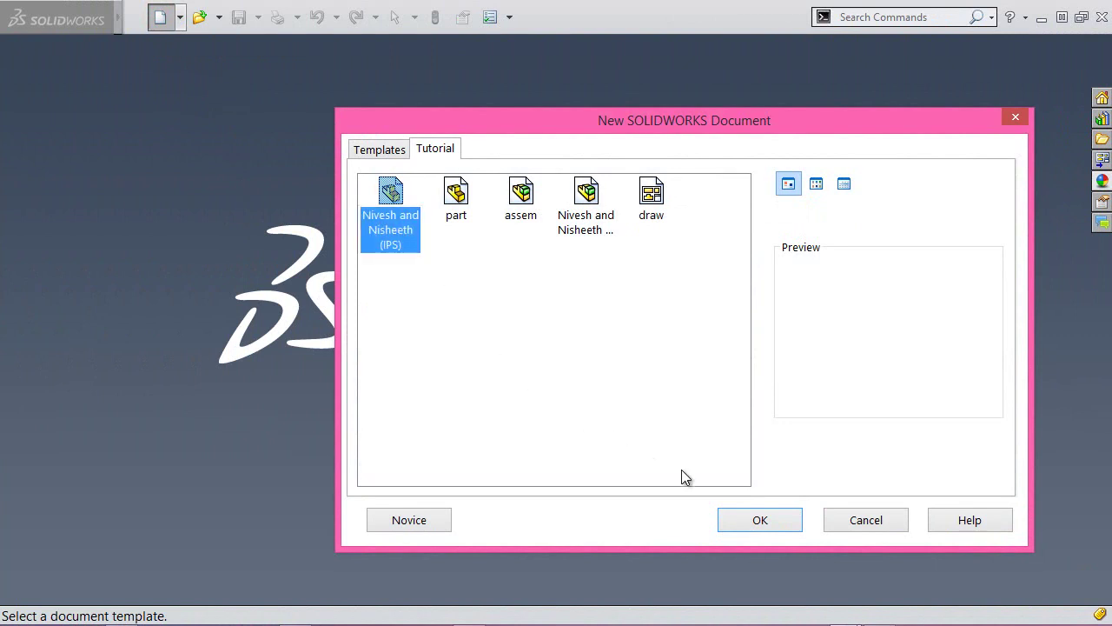
{"action": "left_click", "coordinate": [761, 520]}
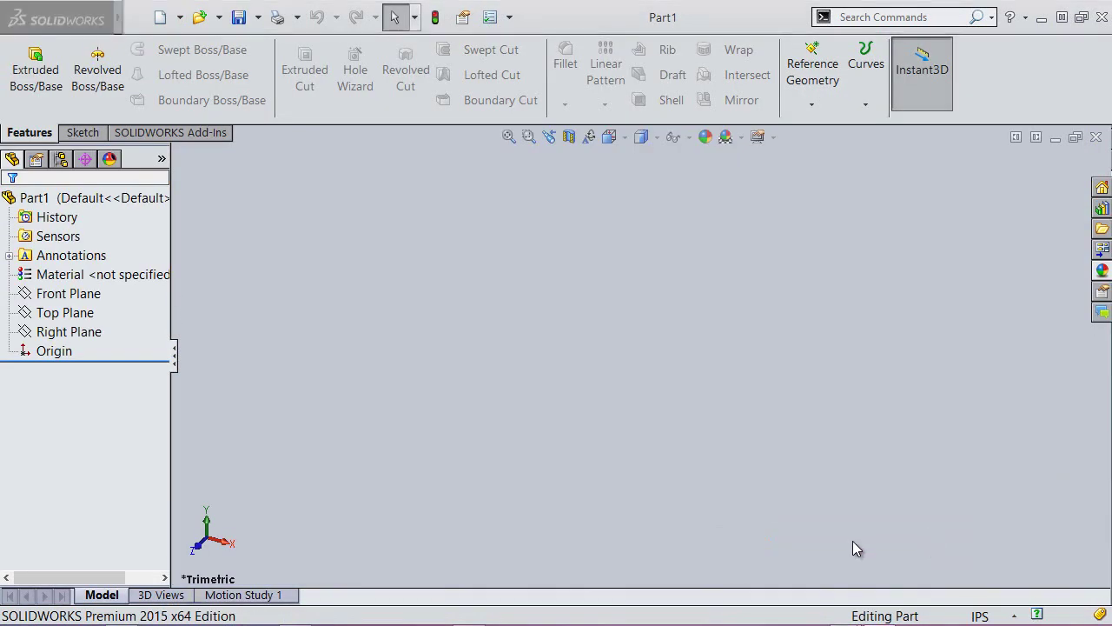
Start an extruded boss on the Front Plane with a 0.25 in diameter circle centred on the origin.
{"action": "left_click", "coordinate": [851, 538]}
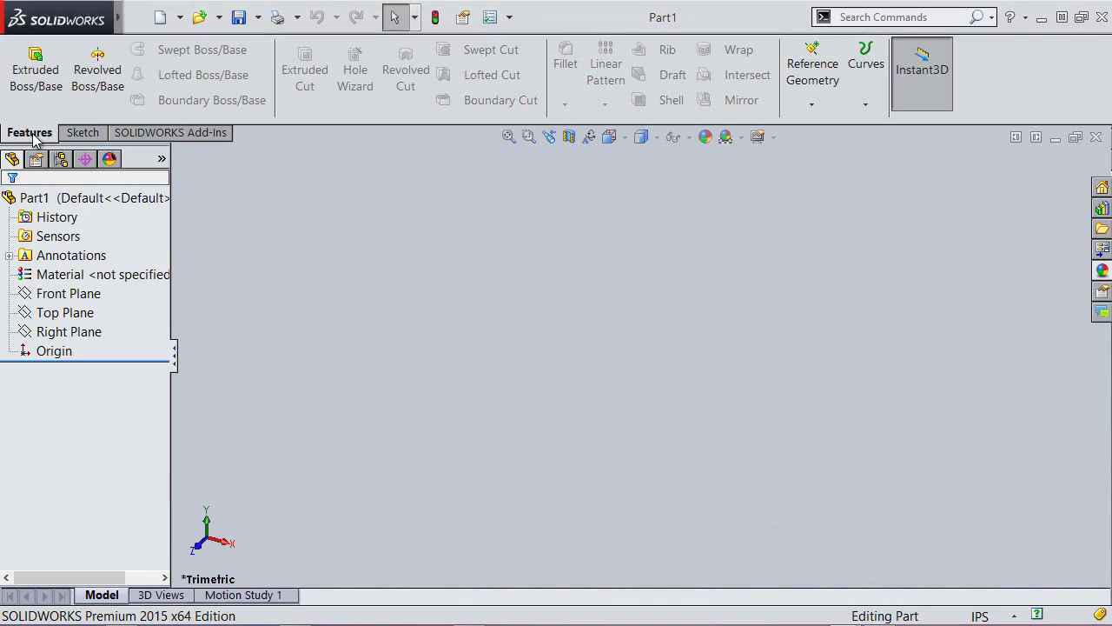
{"action": "left_click", "coordinate": [25, 78]}
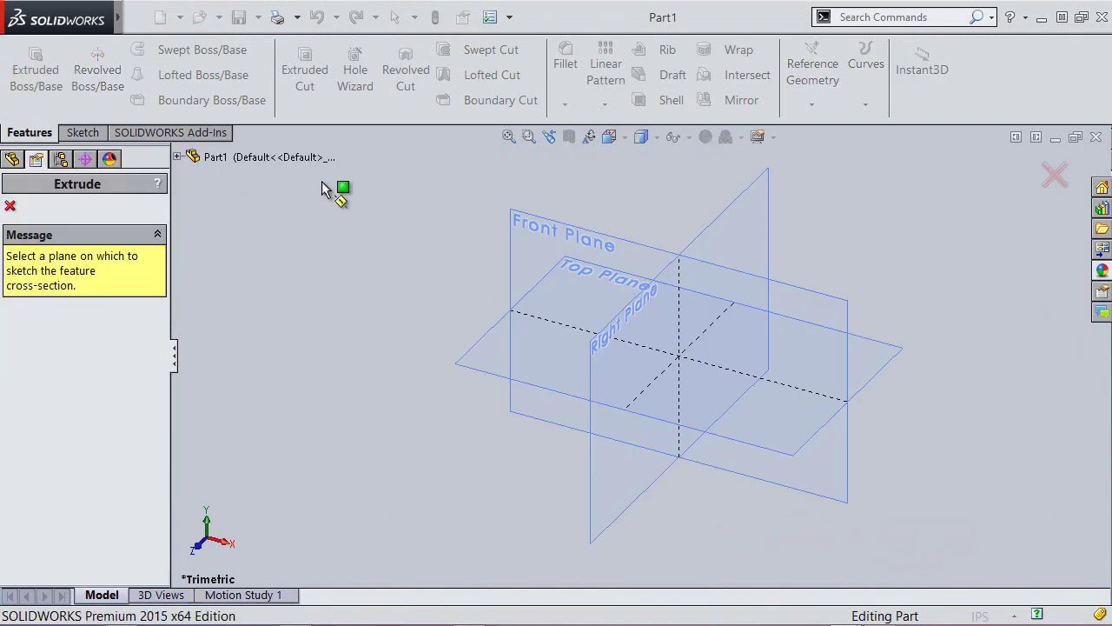
{"action": "left_click", "coordinate": [835, 298]}
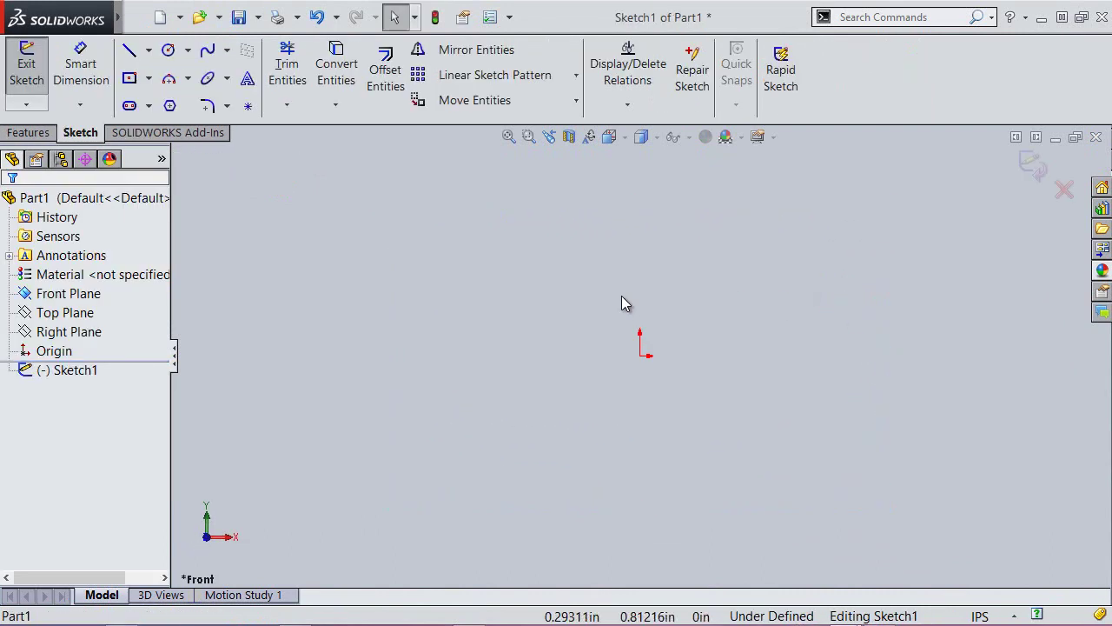
{"action": "left_click", "coordinate": [168, 53]}
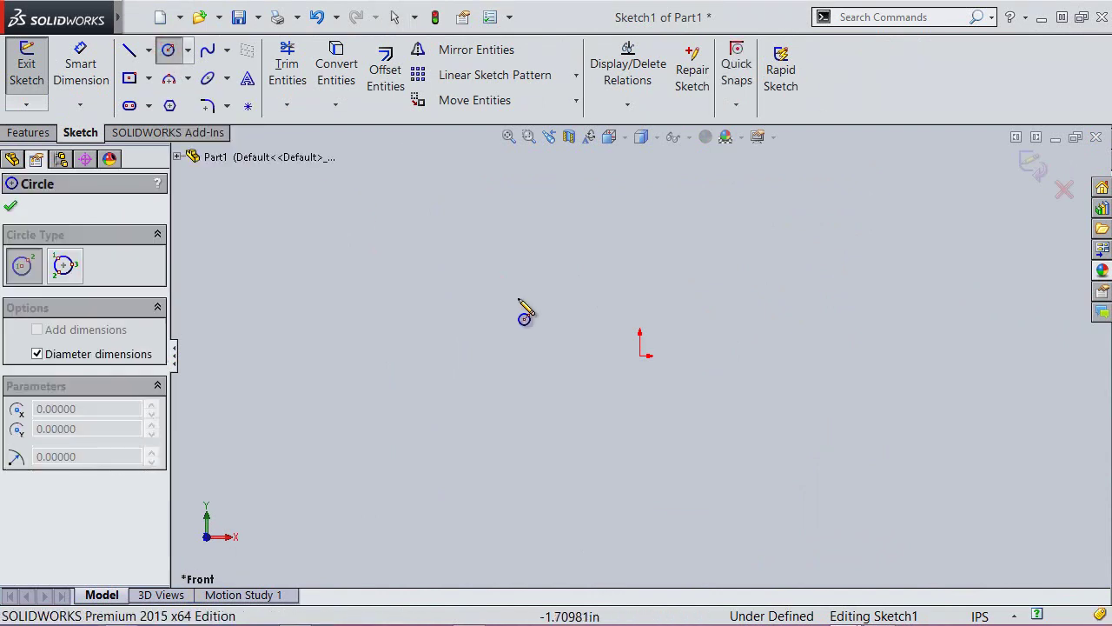
{"action": "left_click", "coordinate": [639, 356]}
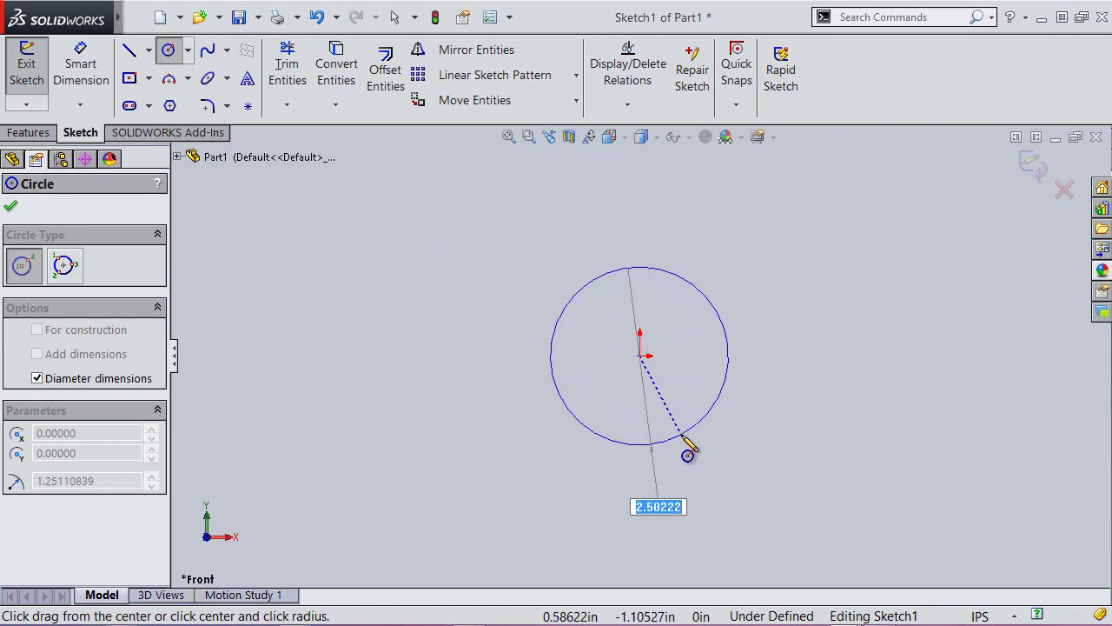
{"action": "type", "text": "0.25"}
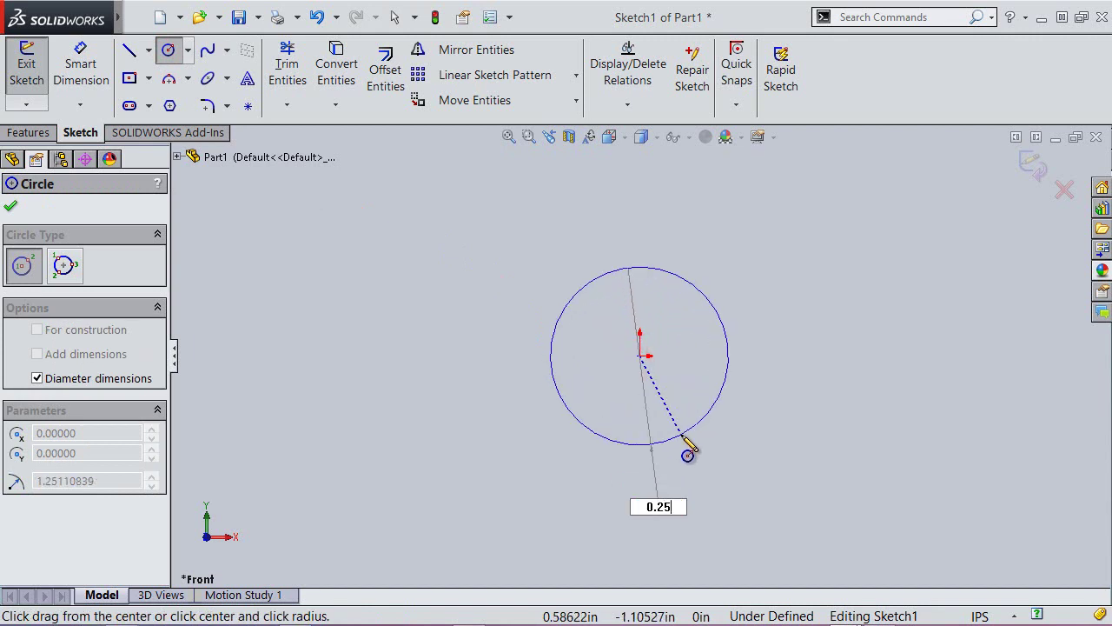
{"action": "key", "text": "Return"}
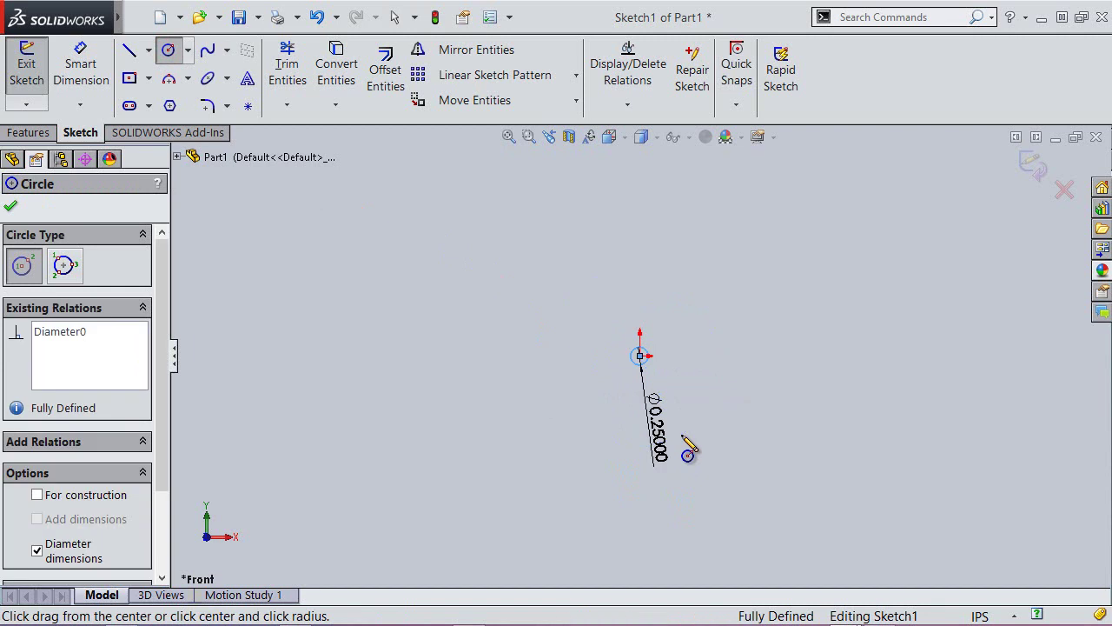
Move the Ø0.25000 dimension up and to the right of the circle.
{"action": "right_click", "coordinate": [733, 272]}
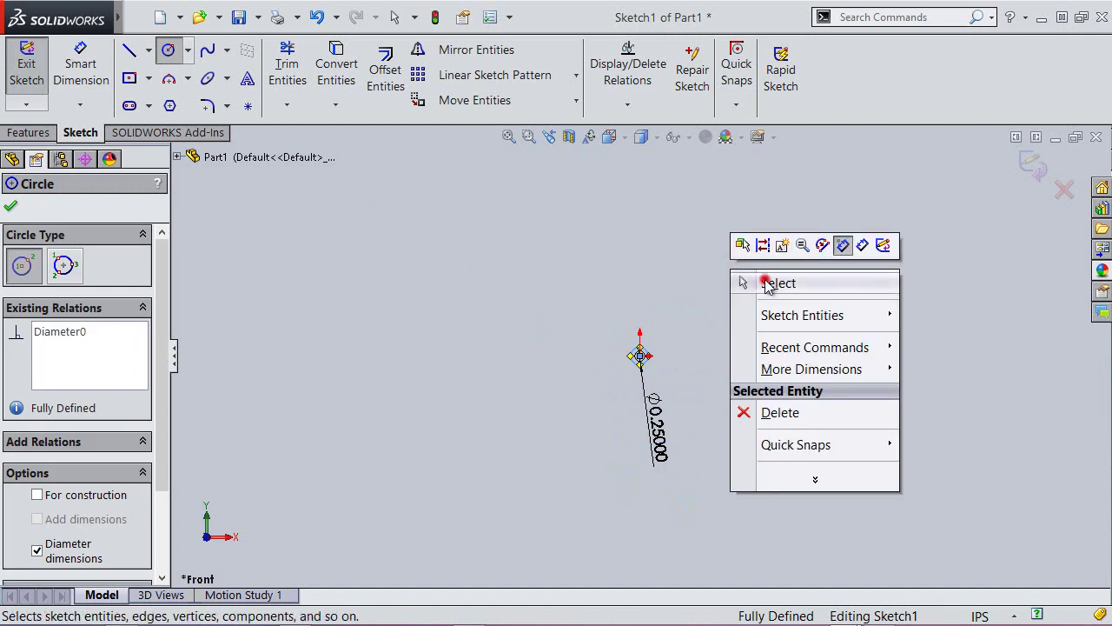
{"action": "left_click", "coordinate": [765, 280]}
{"action": "mouse_move", "coordinate": [656, 449]}
{"action": "left_mouse_down"}
{"action": "mouse_move", "coordinate": [667, 345]}
{"action": "mouse_move", "coordinate": [760, 345]}
{"action": "left_mouse_up"}
{"action": "left_click", "coordinate": [812, 321]}
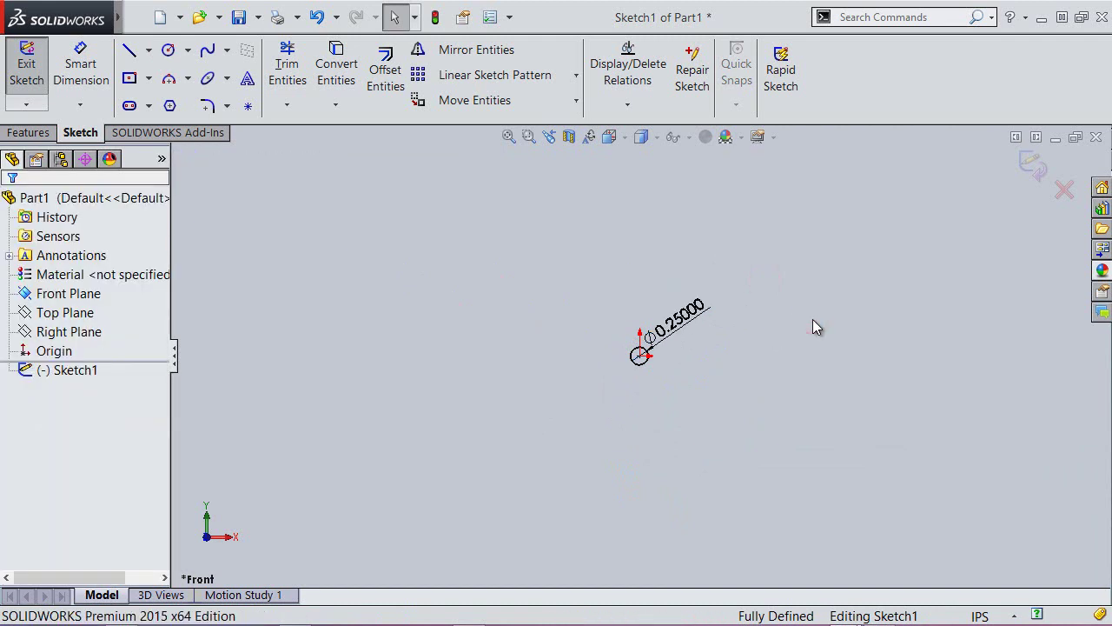
Extrude the 0.25 in circle Mid Plane to a 7.825 in depth as Boss-Extrude1.
{"action": "left_click", "coordinate": [28, 69]}
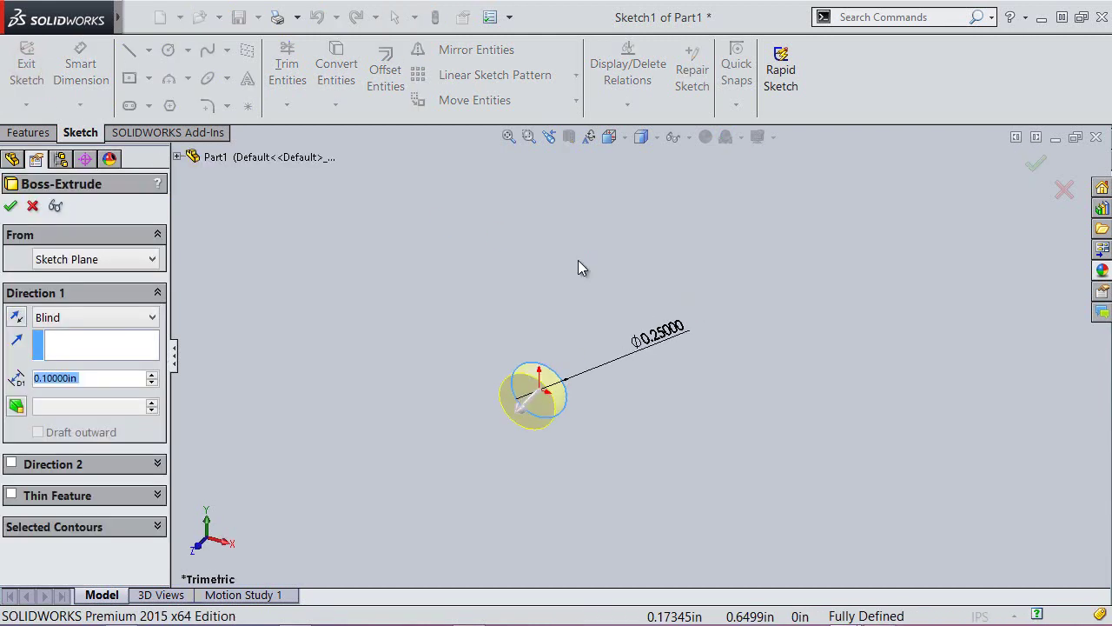
{"action": "left_click", "coordinate": [620, 141]}
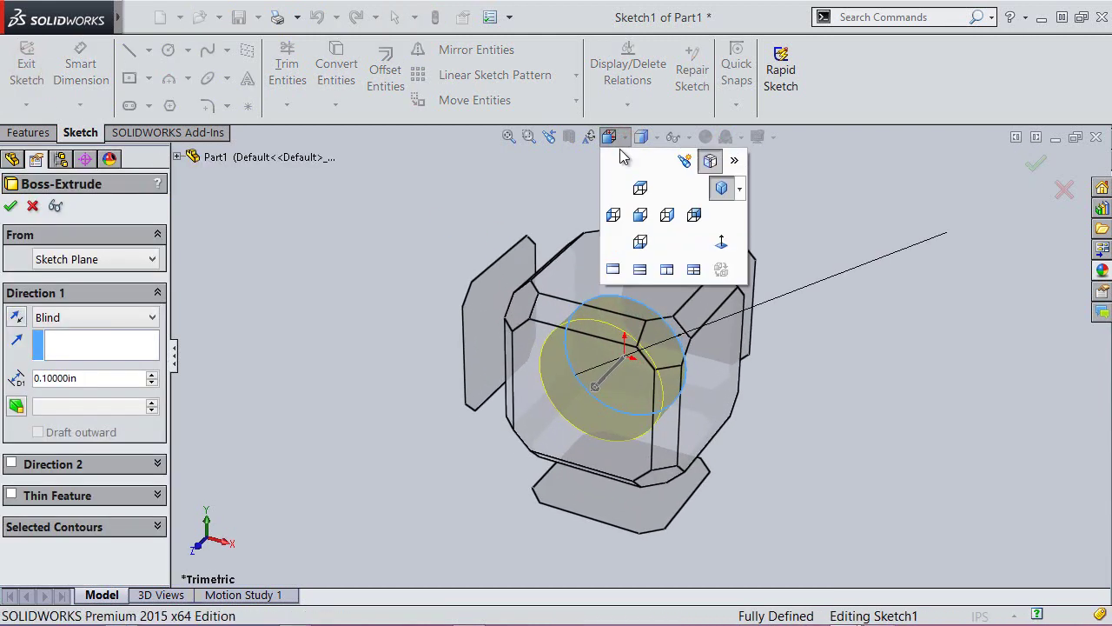
{"action": "left_click", "coordinate": [668, 337]}
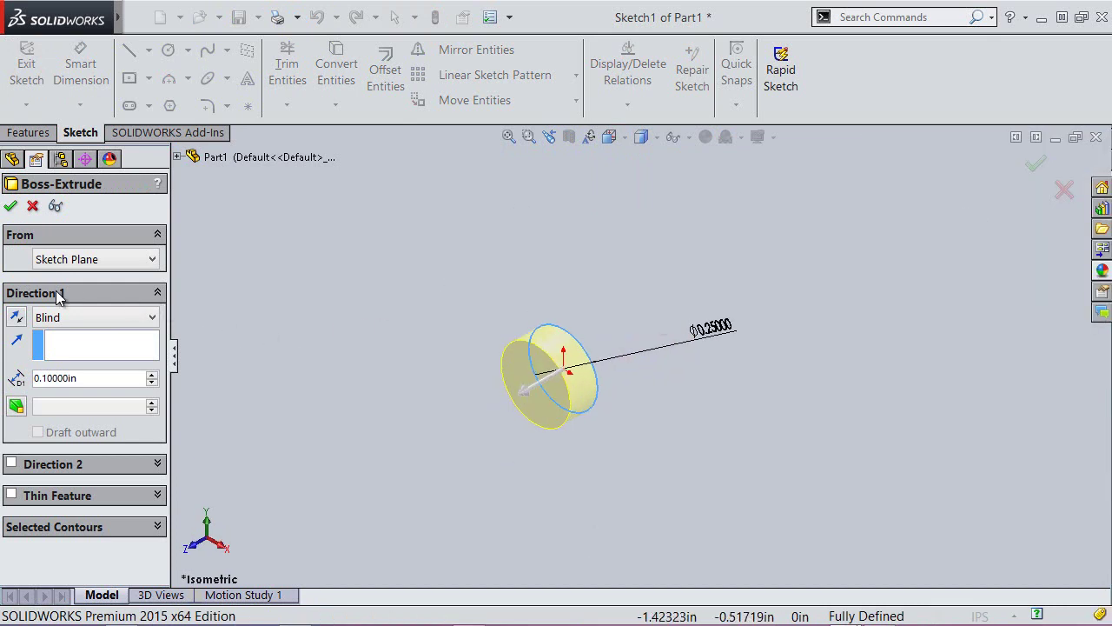
{"action": "left_click", "coordinate": [124, 319]}
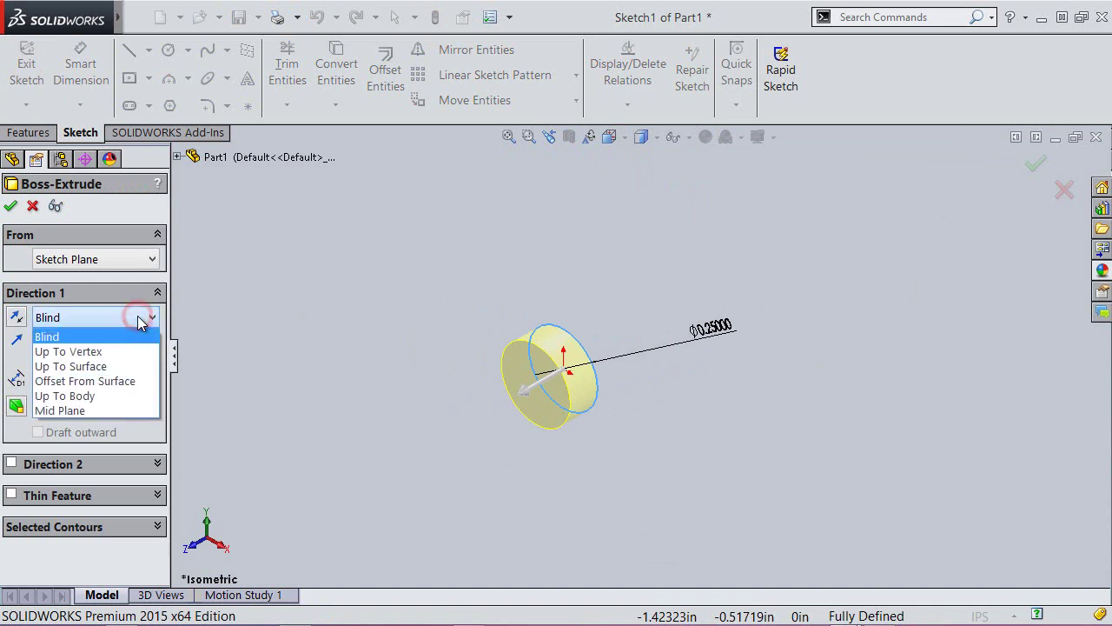
{"action": "left_click", "coordinate": [97, 407]}
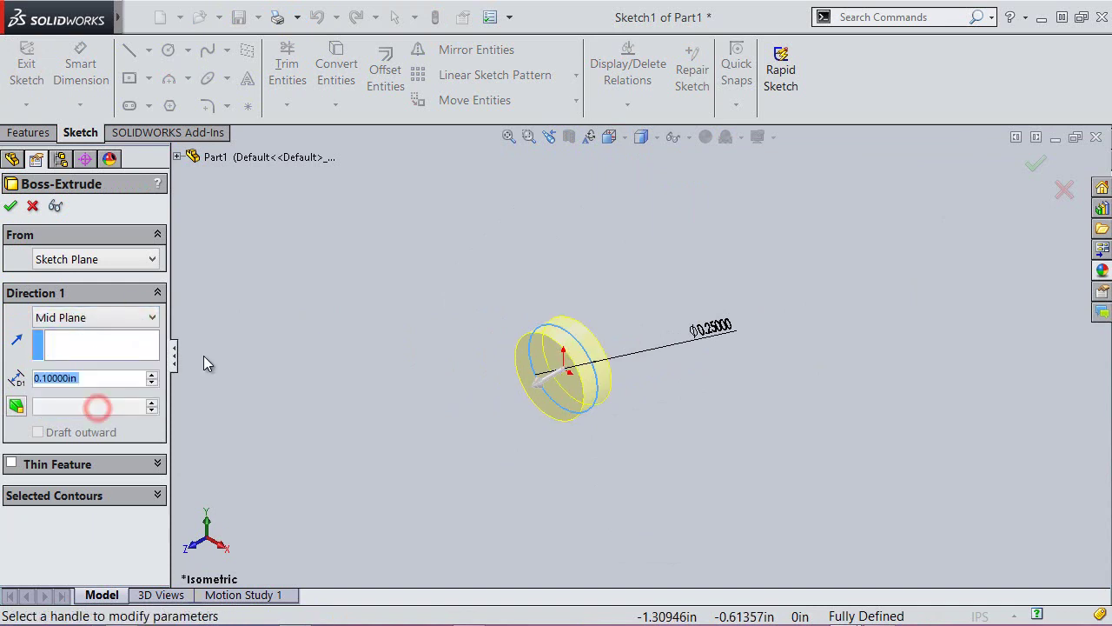
{"action": "left_click", "coordinate": [102, 378]}
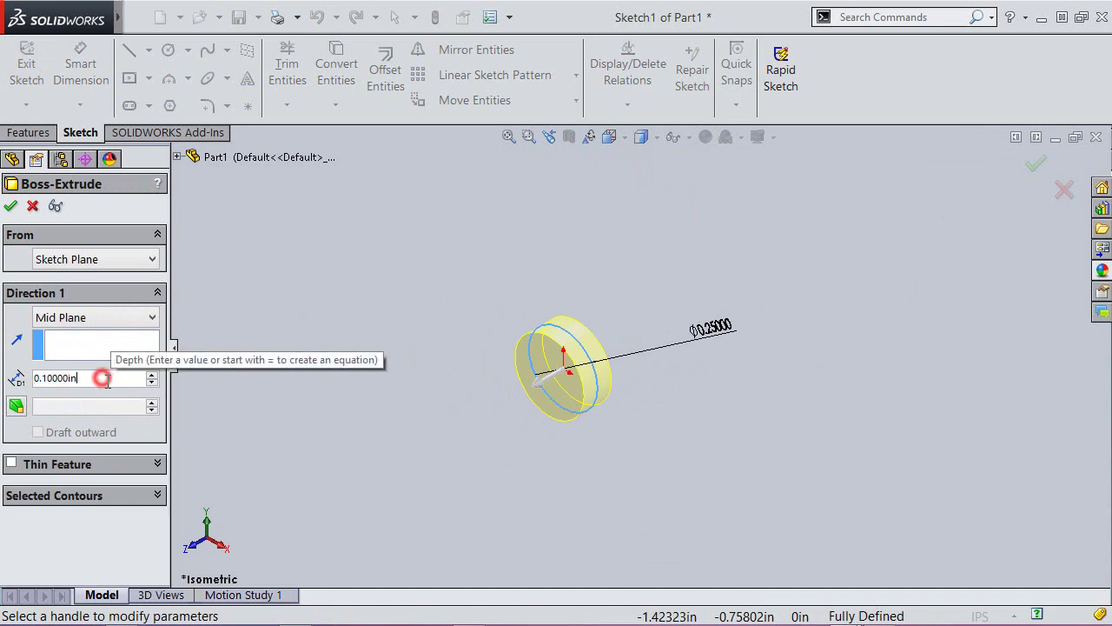
{"action": "left_click_drag", "start_coordinate": [98, 379], "coordinate": [28, 382]}
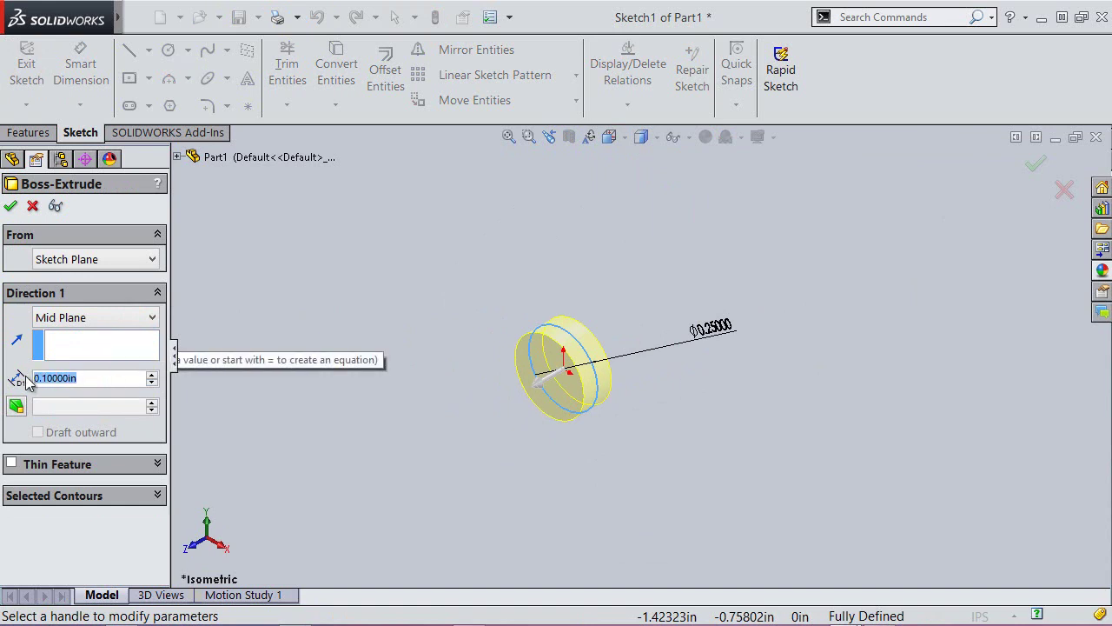
{"action": "type", "text": "7."}
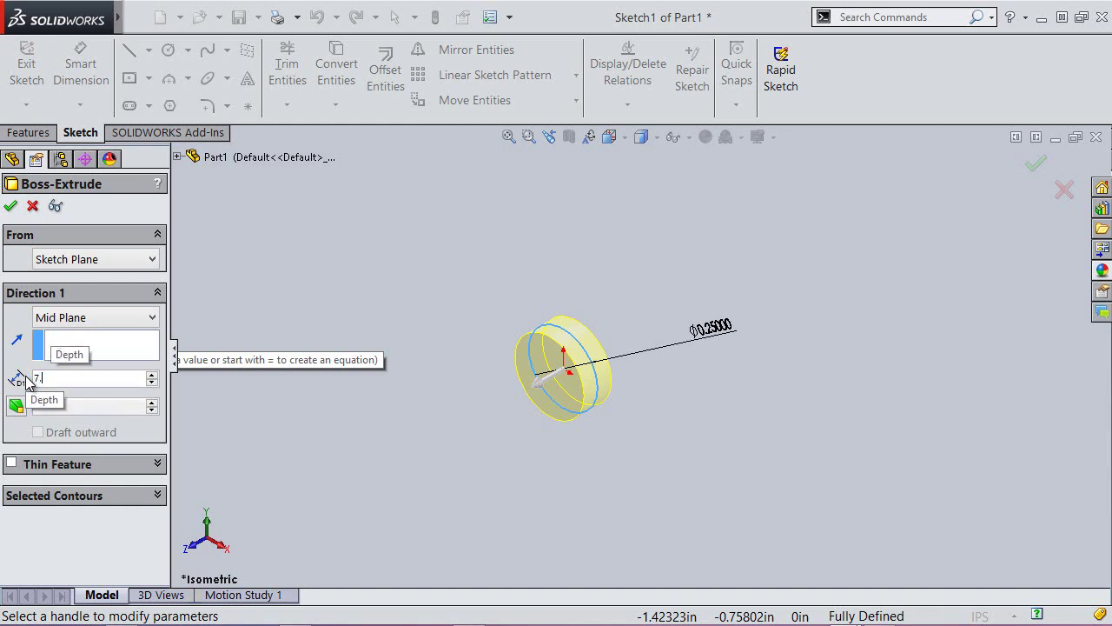
{"action": "type", "text": "825"}
{"action": "key", "text": "Return"}
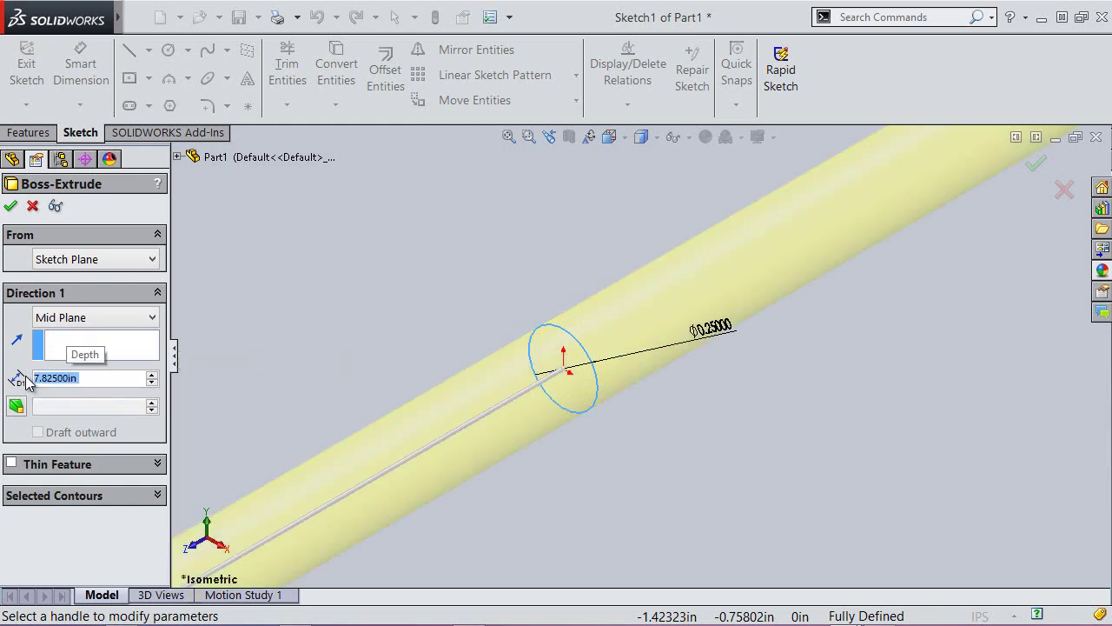
{"action": "left_click", "coordinate": [9, 209]}
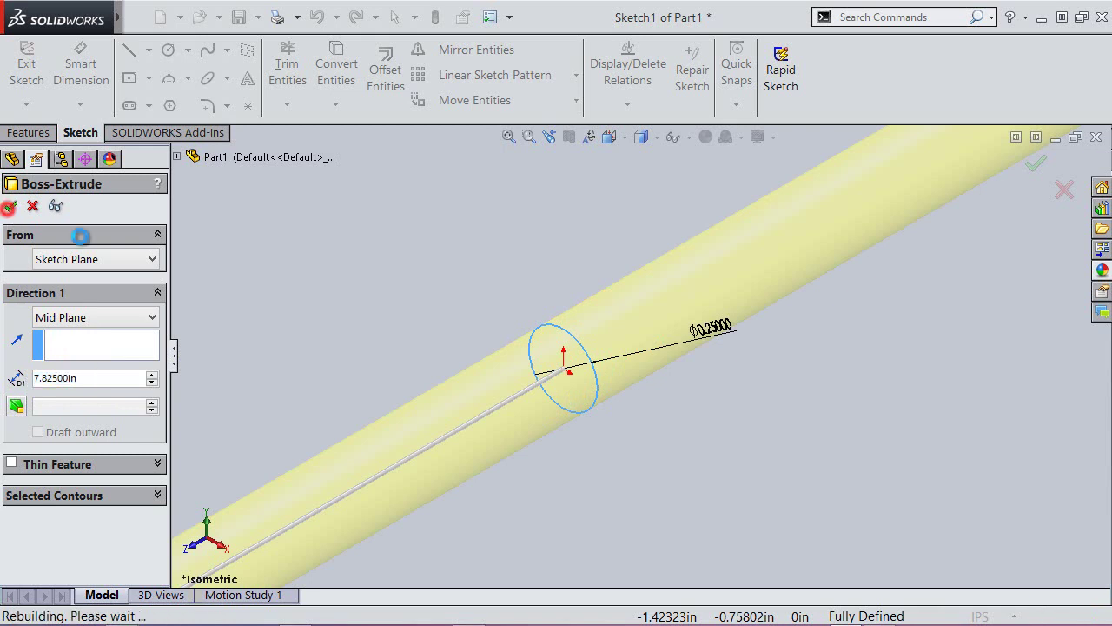
Save the rod as Part1 inside a newly created Gimlet folder.
{"action": "left_click", "coordinate": [510, 137]}
{"action": "left_click", "coordinate": [424, 321]}
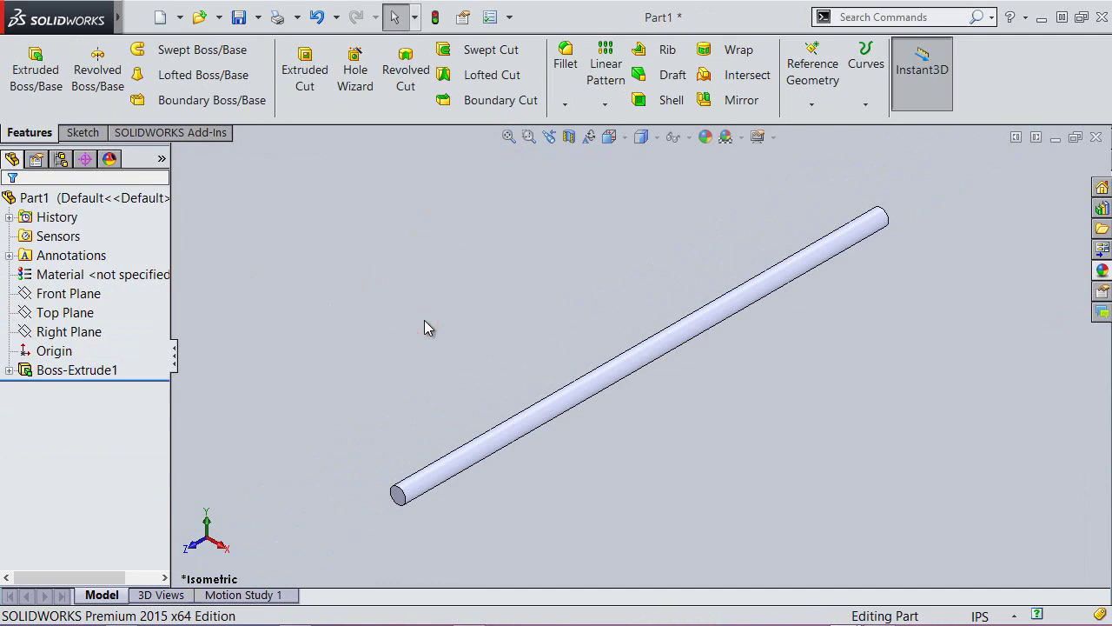
{"action": "left_click", "coordinate": [238, 18]}
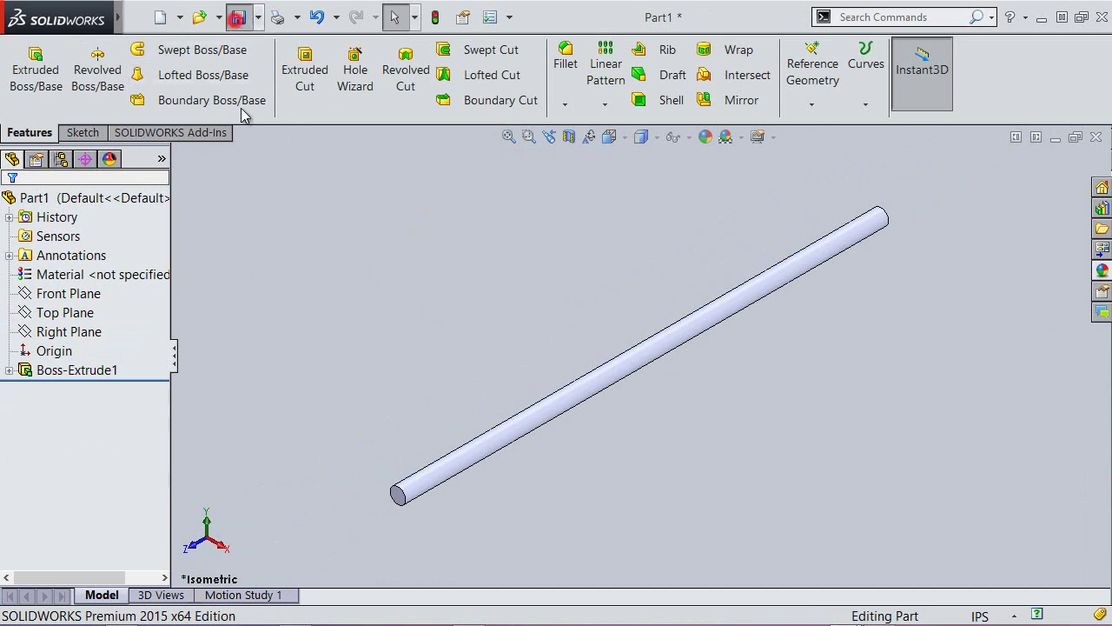
{"action": "double_click", "coordinate": [552, 261]}
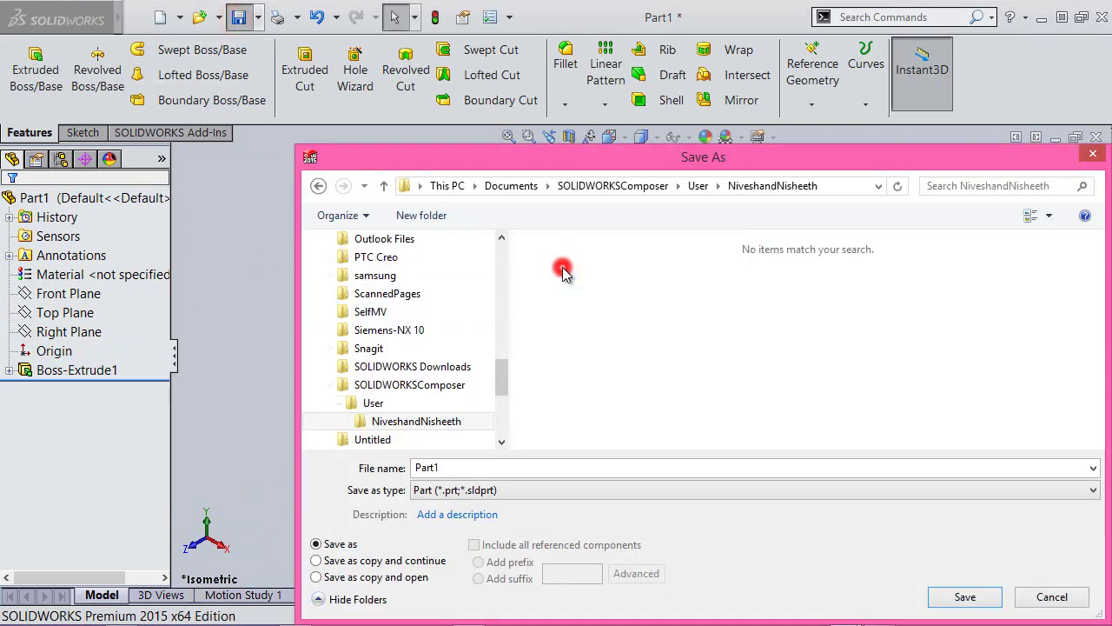
{"action": "left_click", "coordinate": [434, 221]}
{"action": "type", "text": "Gimlet"}
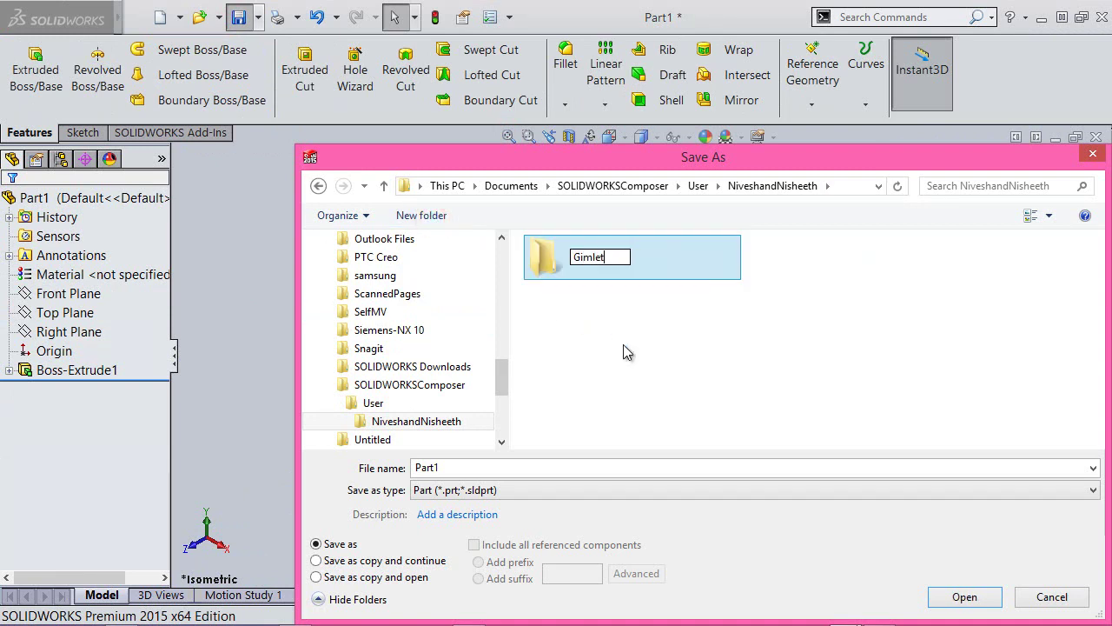
{"action": "left_click", "coordinate": [627, 351]}
{"action": "double_click", "coordinate": [614, 259]}
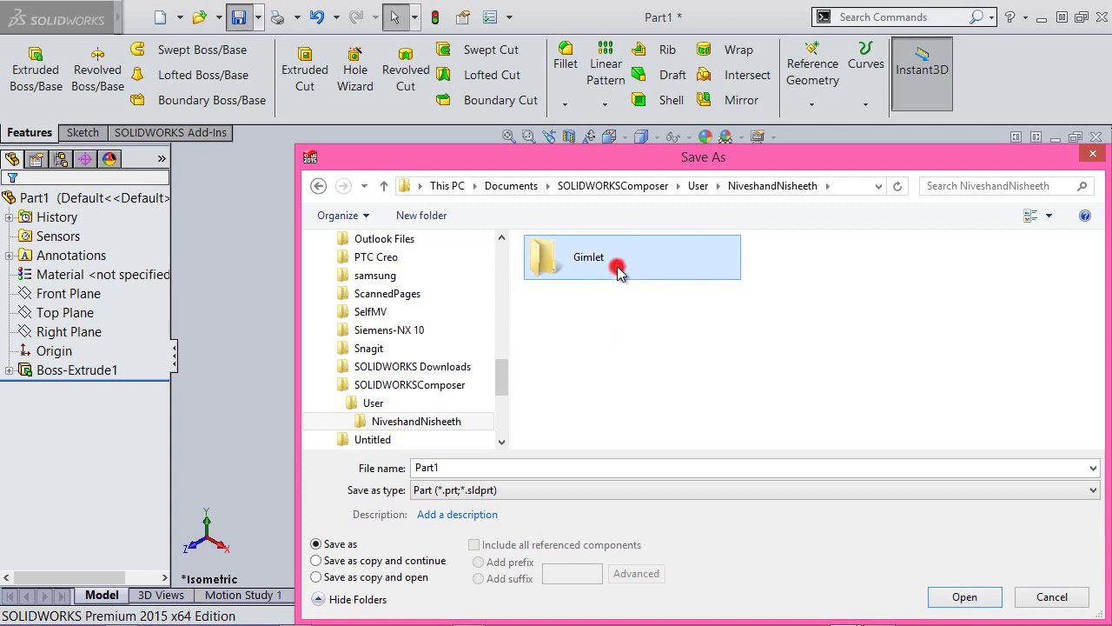
{"action": "double_click", "coordinate": [537, 468]}
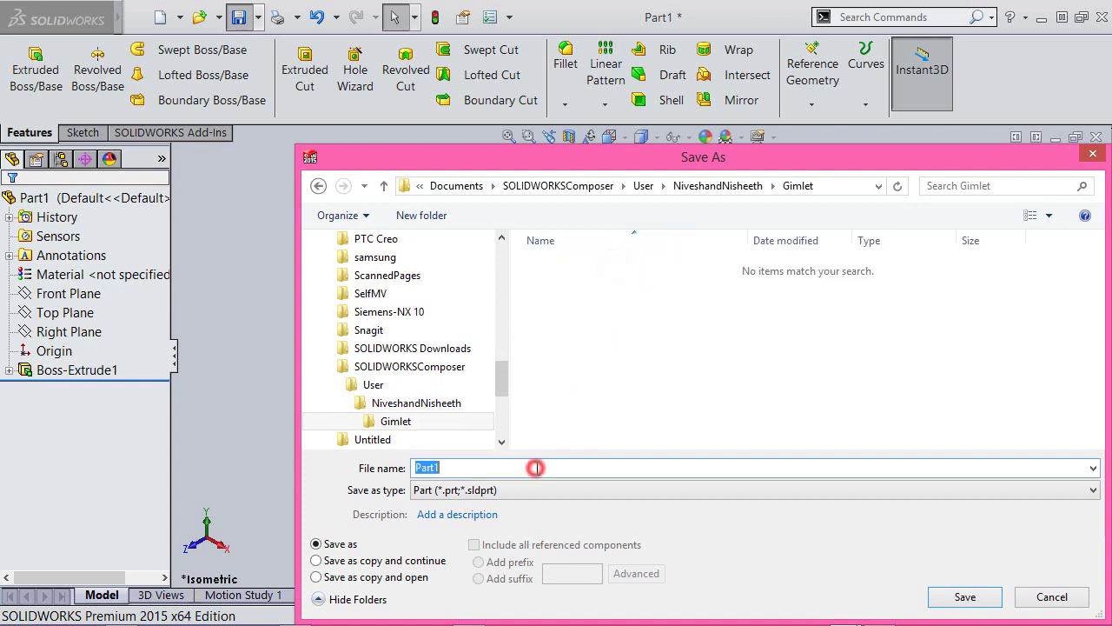
{"action": "left_click", "coordinate": [966, 597]}
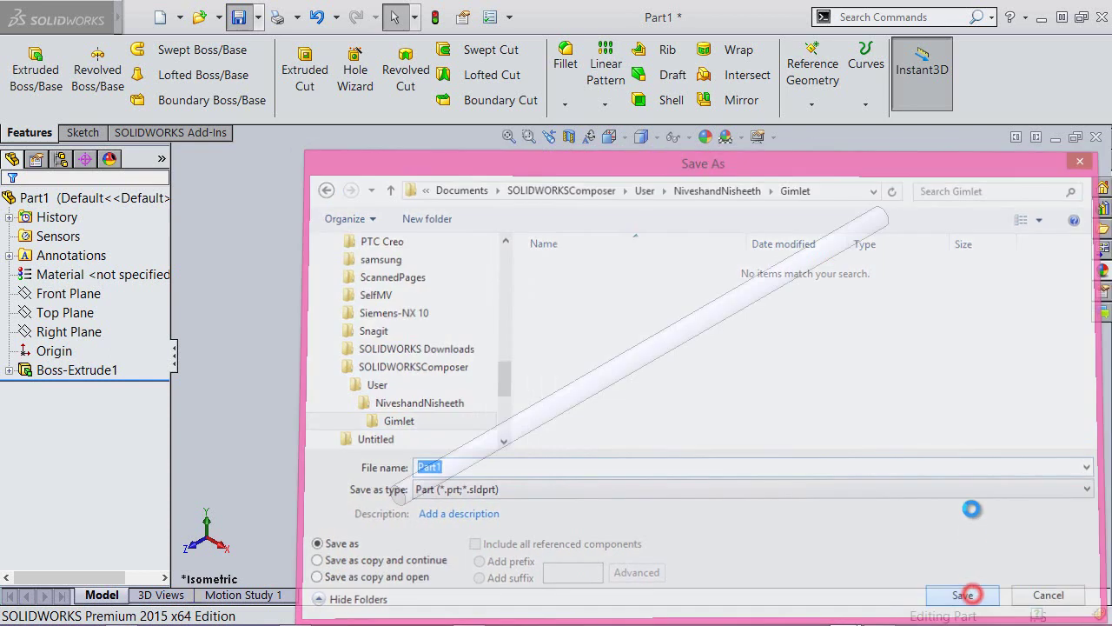
{"action": "left_click", "coordinate": [970, 486]}
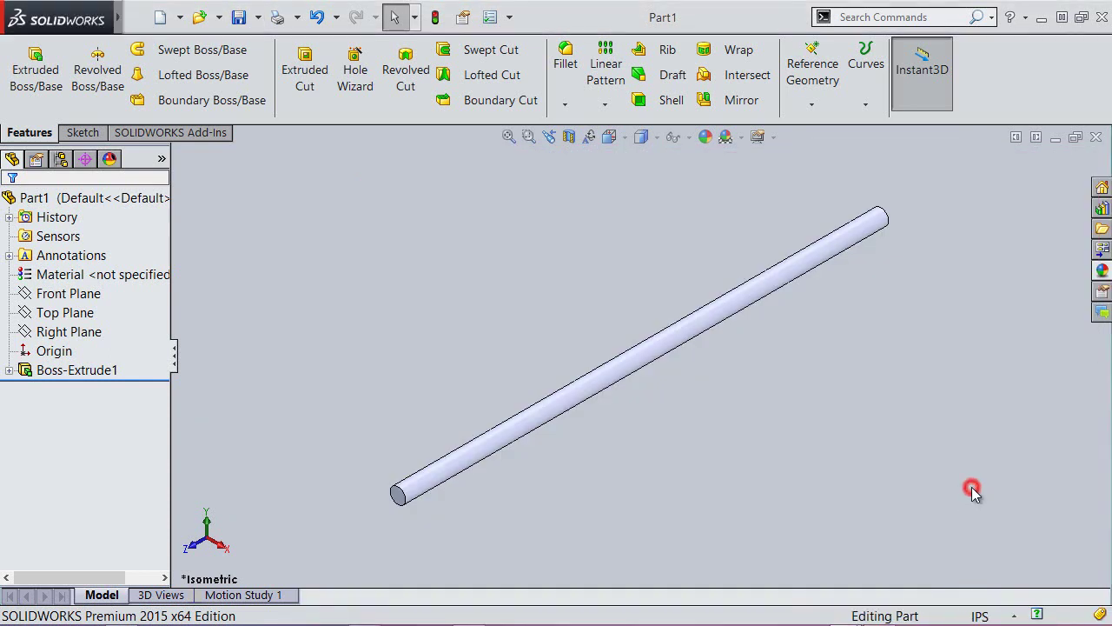
Apply a custom colour of red 250, green 225, blue 173 to the whole Part1.
{"action": "left_click", "coordinate": [119, 199]}
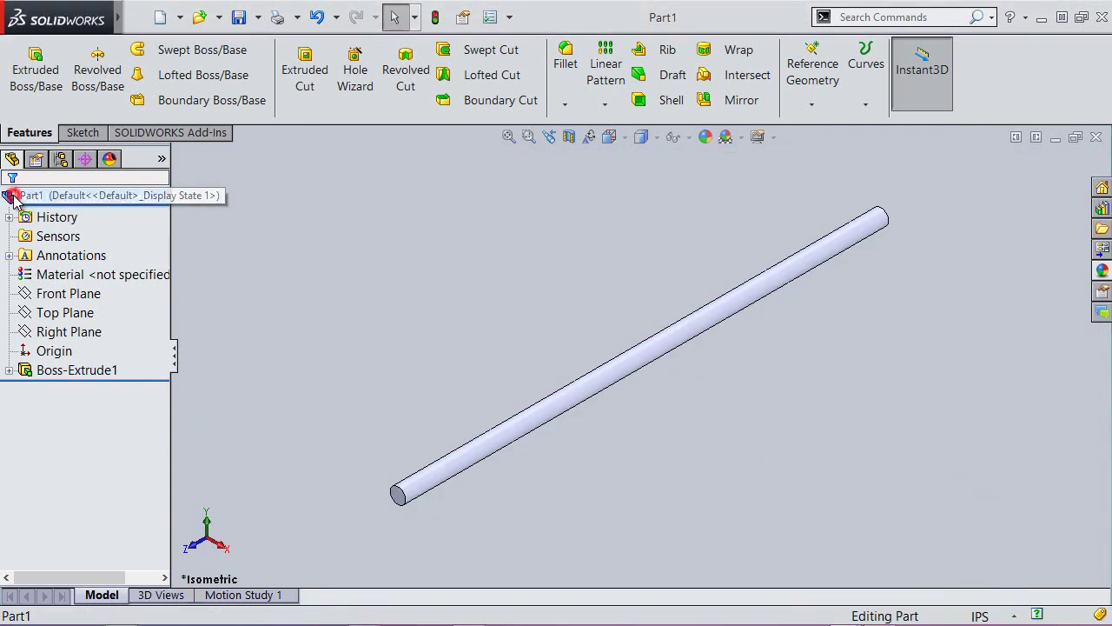
{"action": "left_click", "coordinate": [707, 137]}
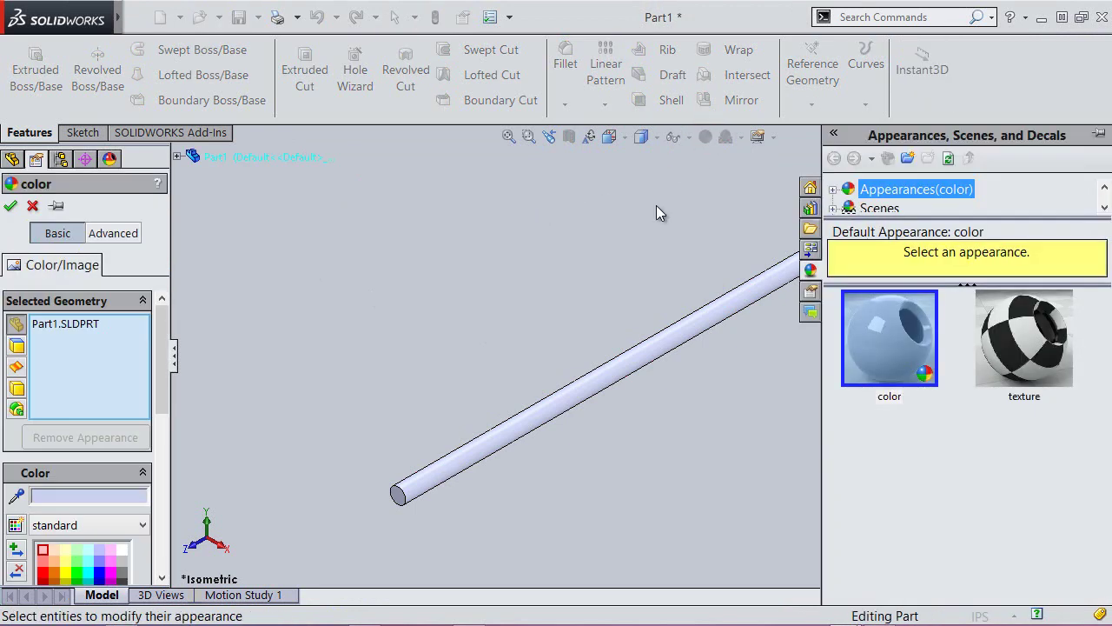
{"action": "left_click", "coordinate": [84, 493]}
{"action": "left_click", "coordinate": [502, 416]}
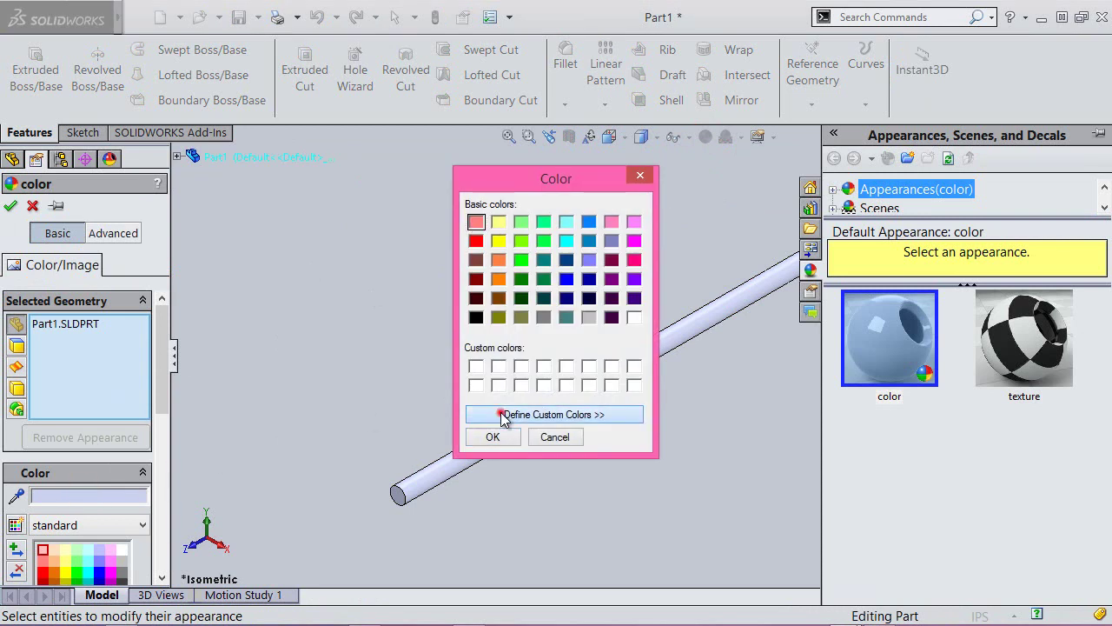
{"action": "left_click", "coordinate": [830, 377]}
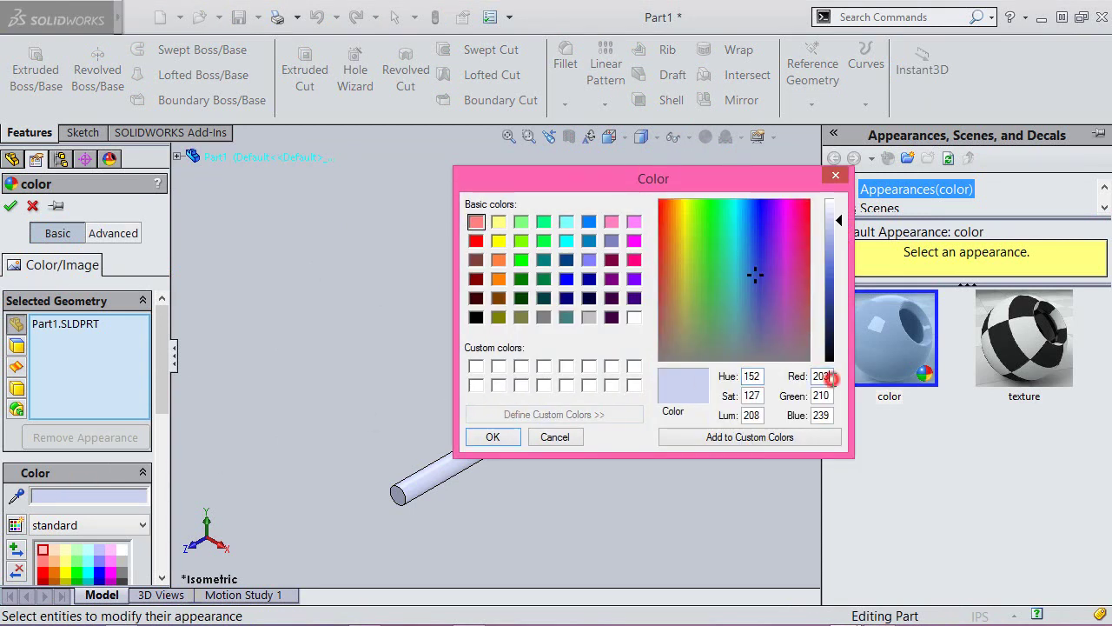
{"action": "left_click_drag", "start_coordinate": [828, 377], "coordinate": [793, 384]}
{"action": "type", "text": "250"}
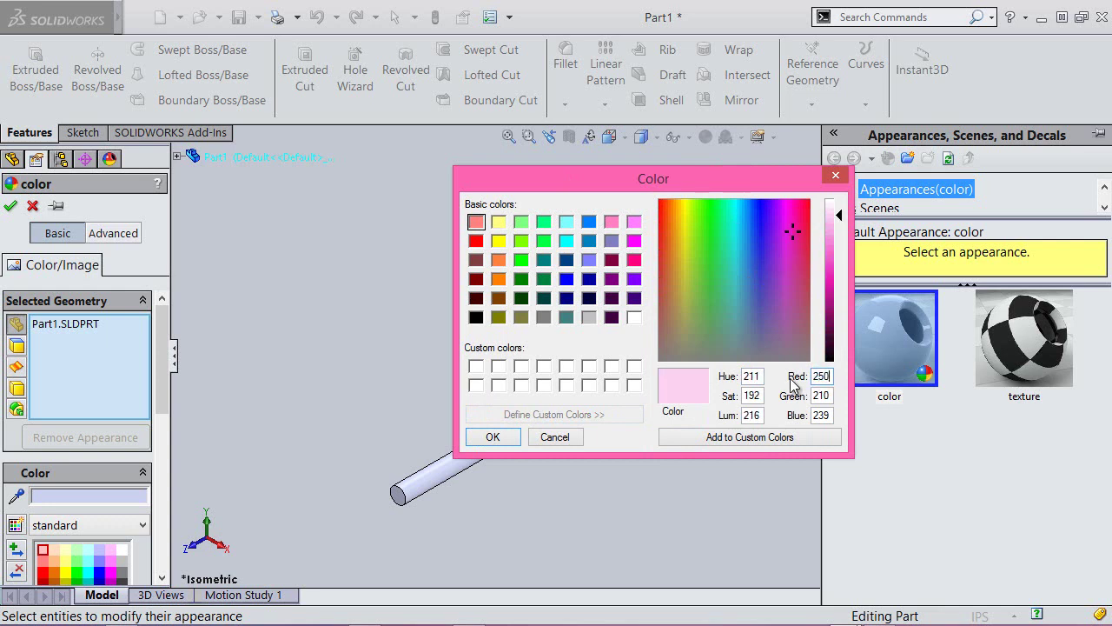
{"action": "type", "text": "225"}
{"action": "key", "text": "Tab"}
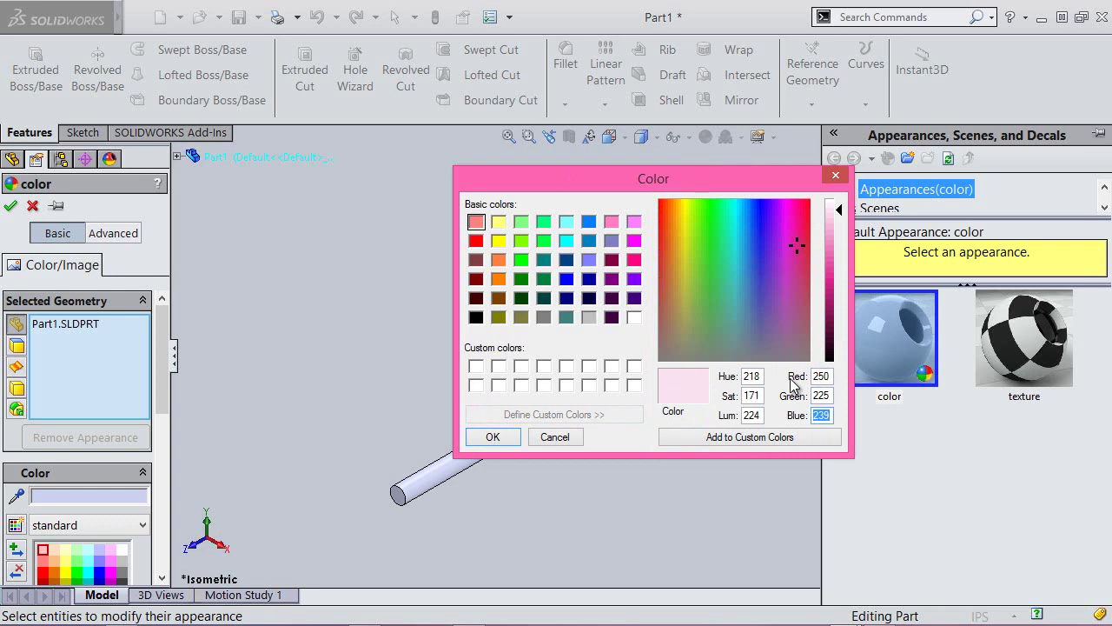
{"action": "type", "text": "173"}
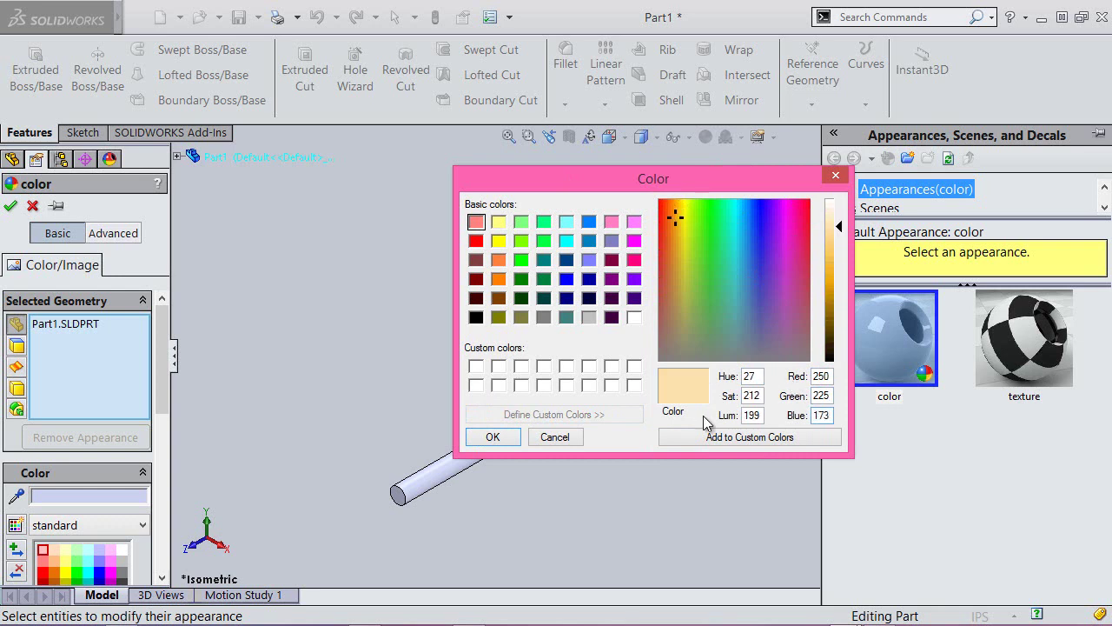
{"action": "left_click", "coordinate": [511, 441]}
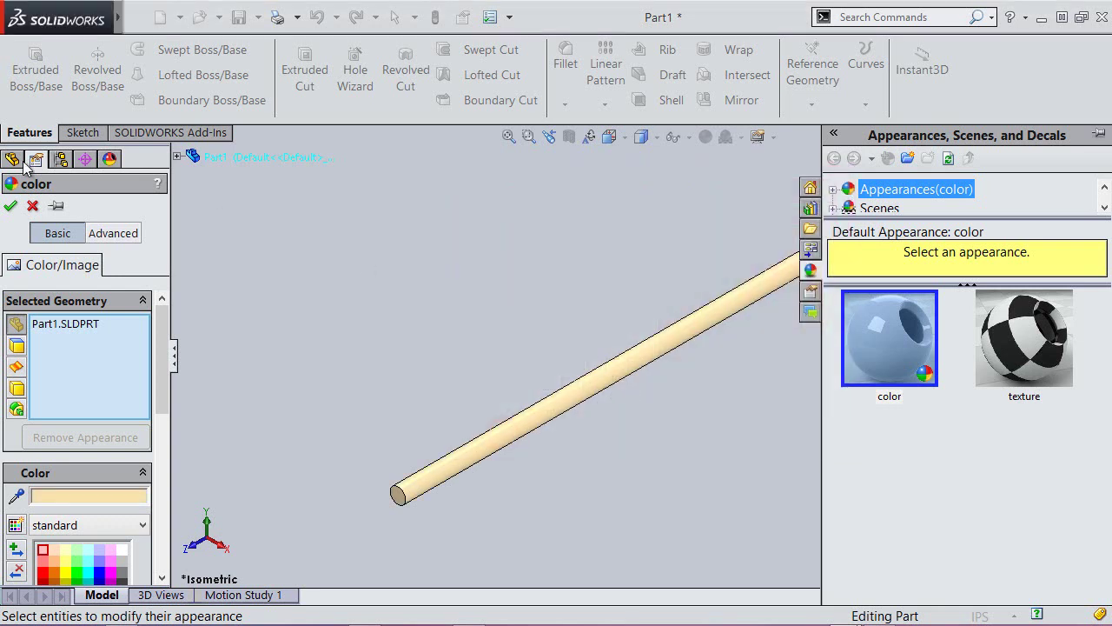
{"action": "left_click", "coordinate": [10, 206]}
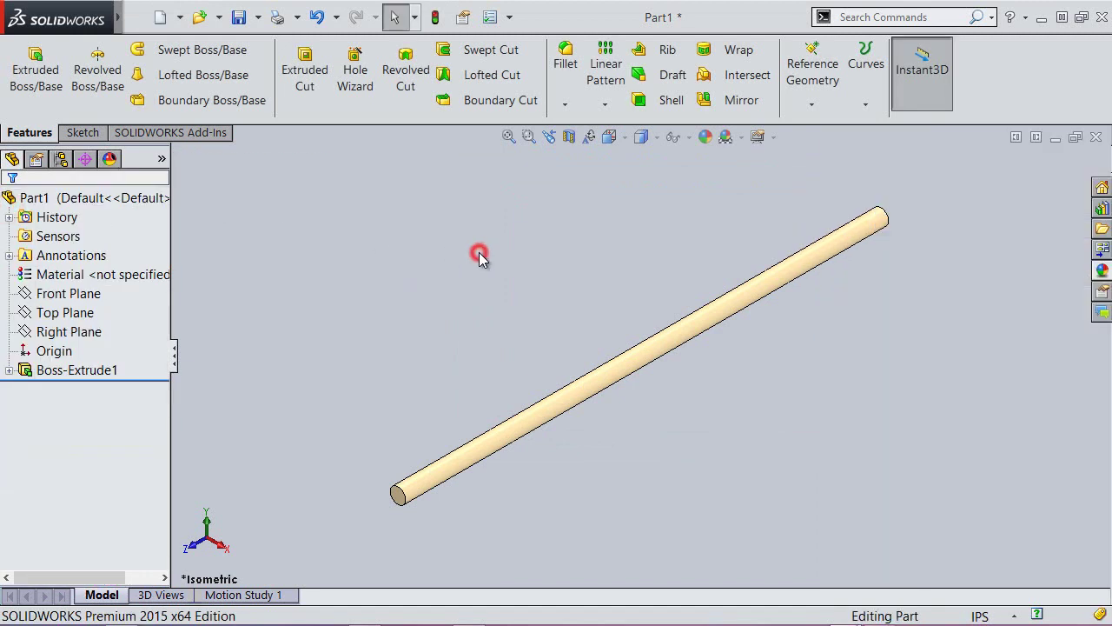
Save the recoloured rod and start a Revolved Cut, expanding the tree to show its planes.
{"action": "left_click", "coordinate": [236, 17]}
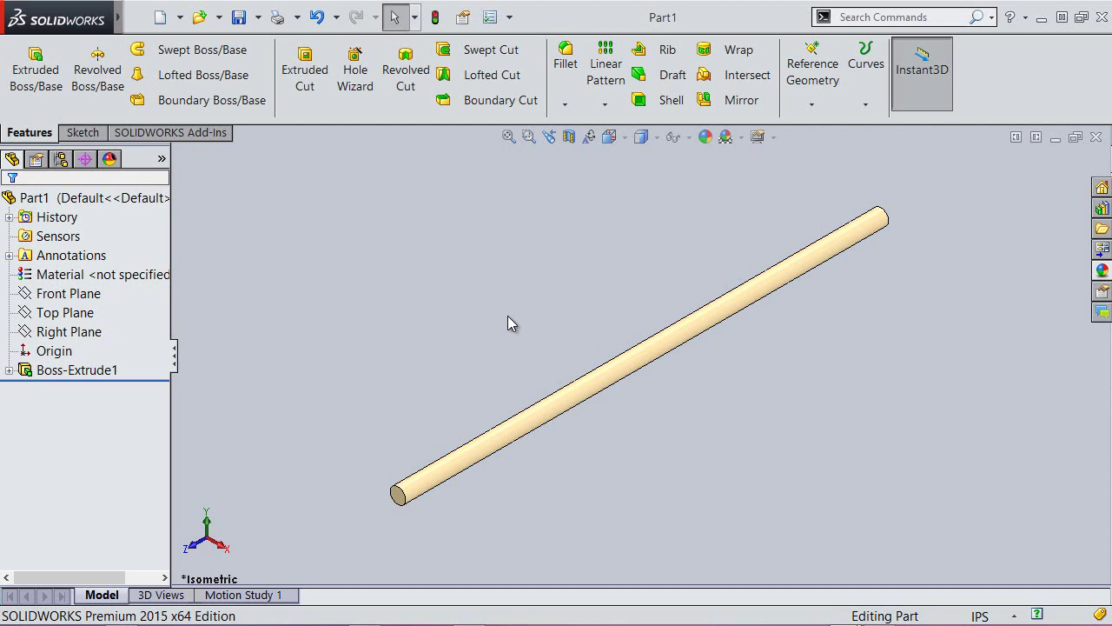
{"action": "left_click", "coordinate": [543, 305]}
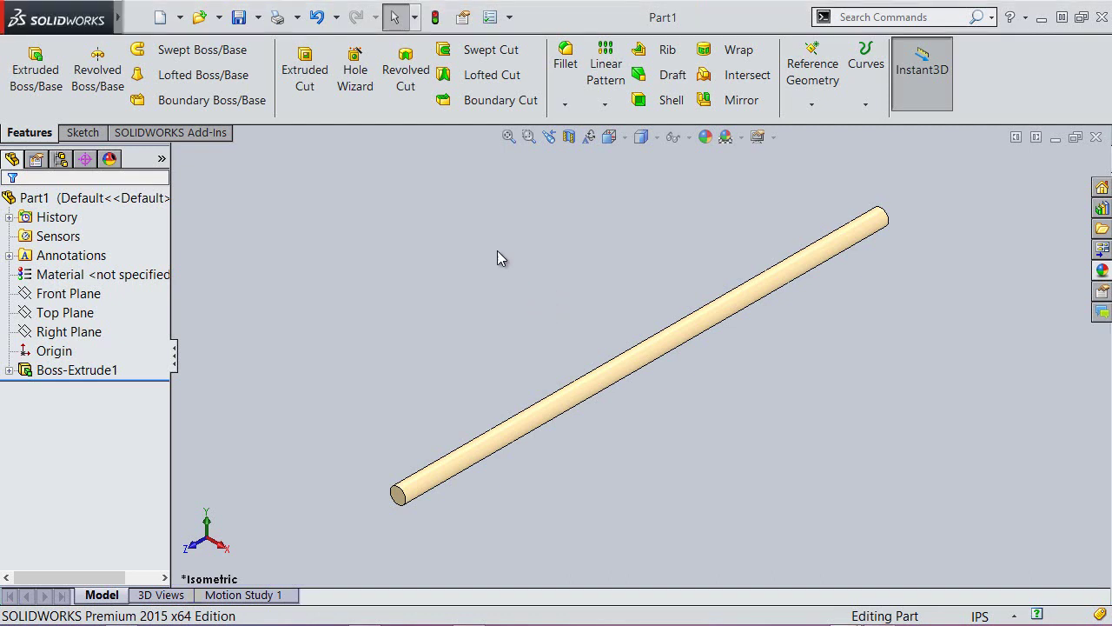
{"action": "left_click", "coordinate": [409, 86]}
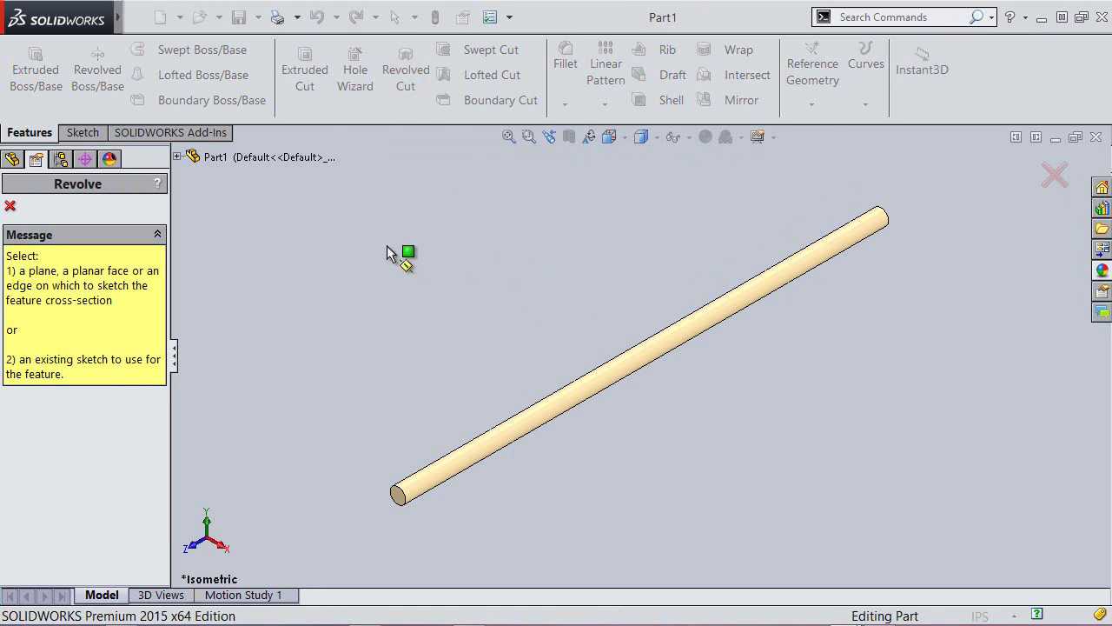
{"action": "left_click", "coordinate": [176, 156]}
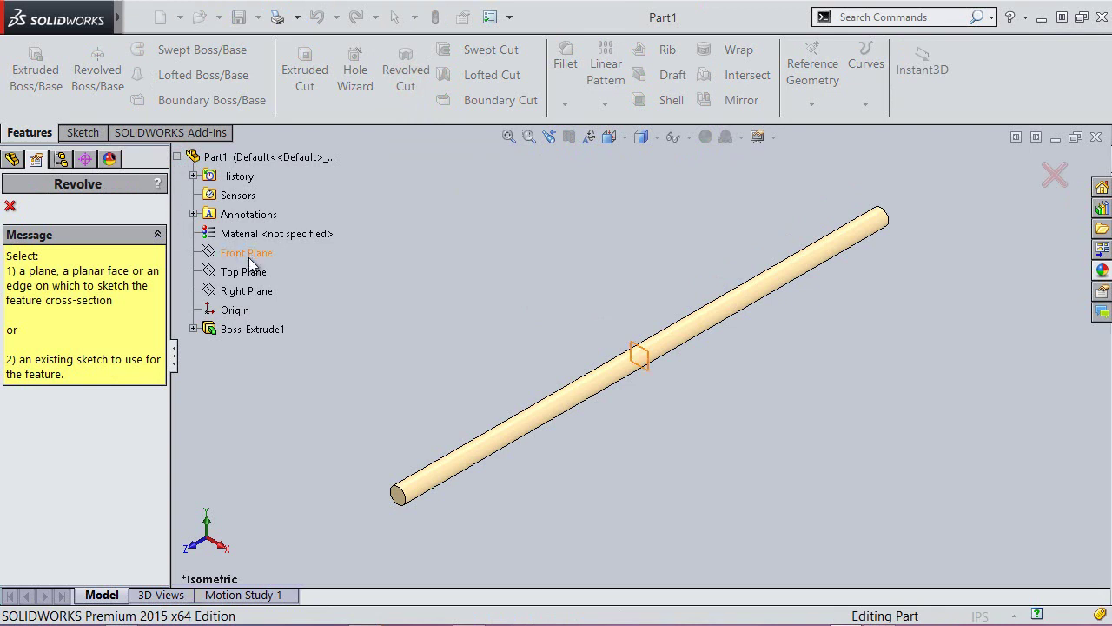
Sketch on the Right Plane, viewing the rod from the right and sectioned along the Right Plane.
{"action": "left_click", "coordinate": [250, 287]}
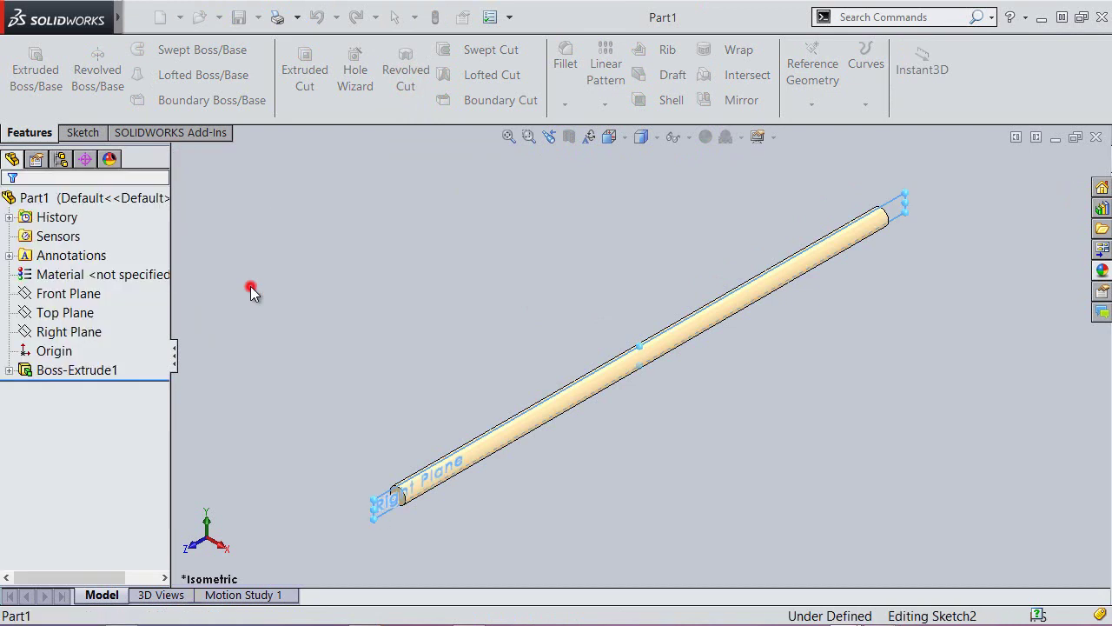
{"action": "left_click", "coordinate": [621, 138]}
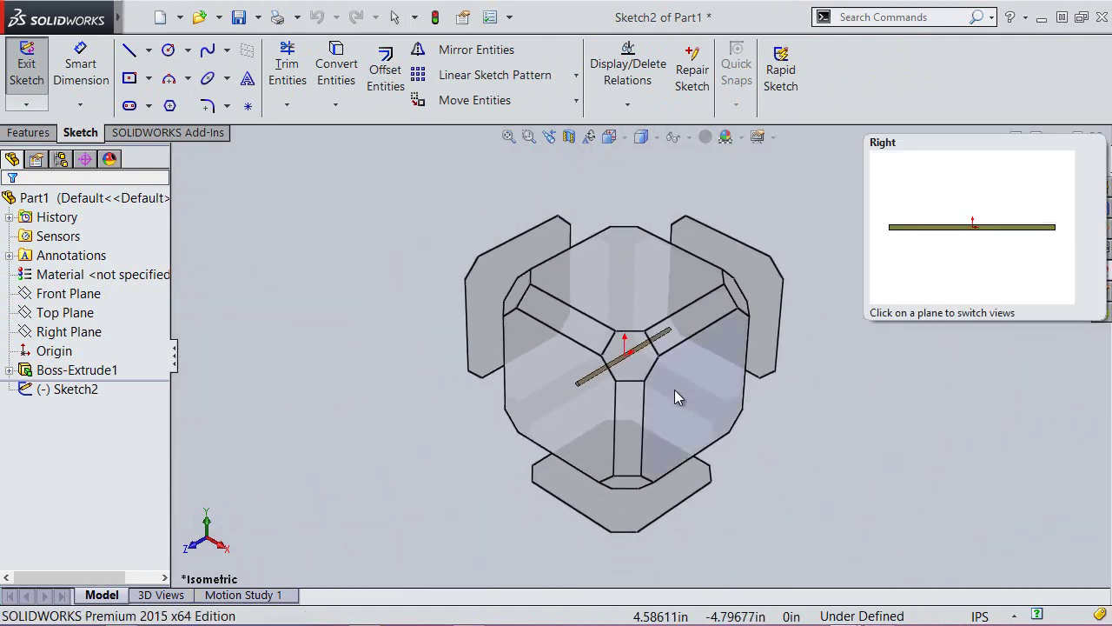
{"action": "left_click", "coordinate": [674, 389]}
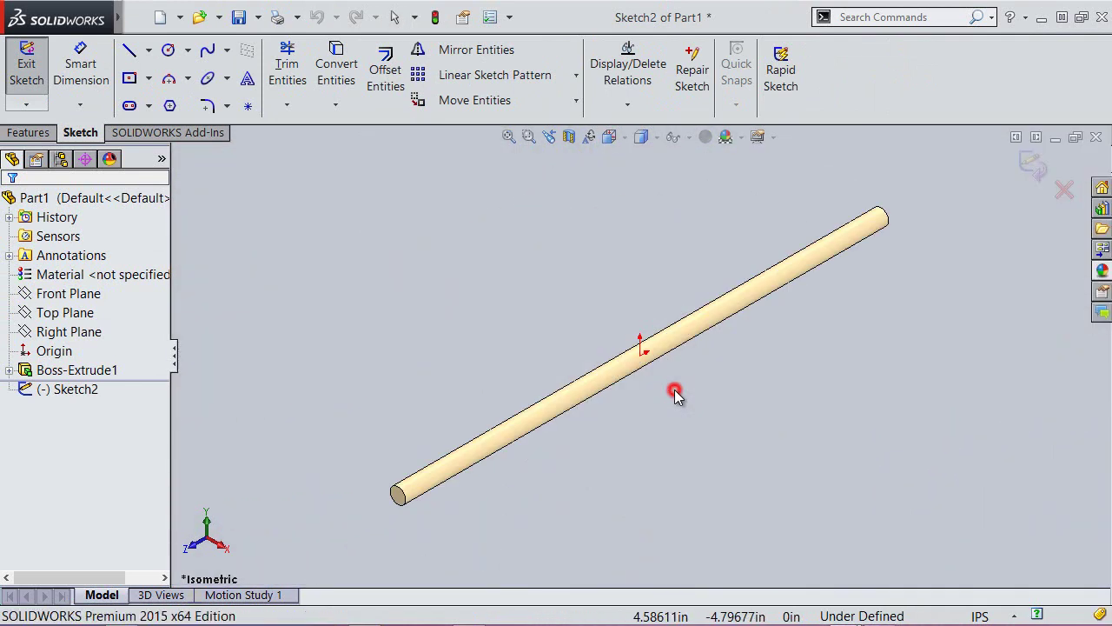
{"action": "left_click", "coordinate": [569, 139]}
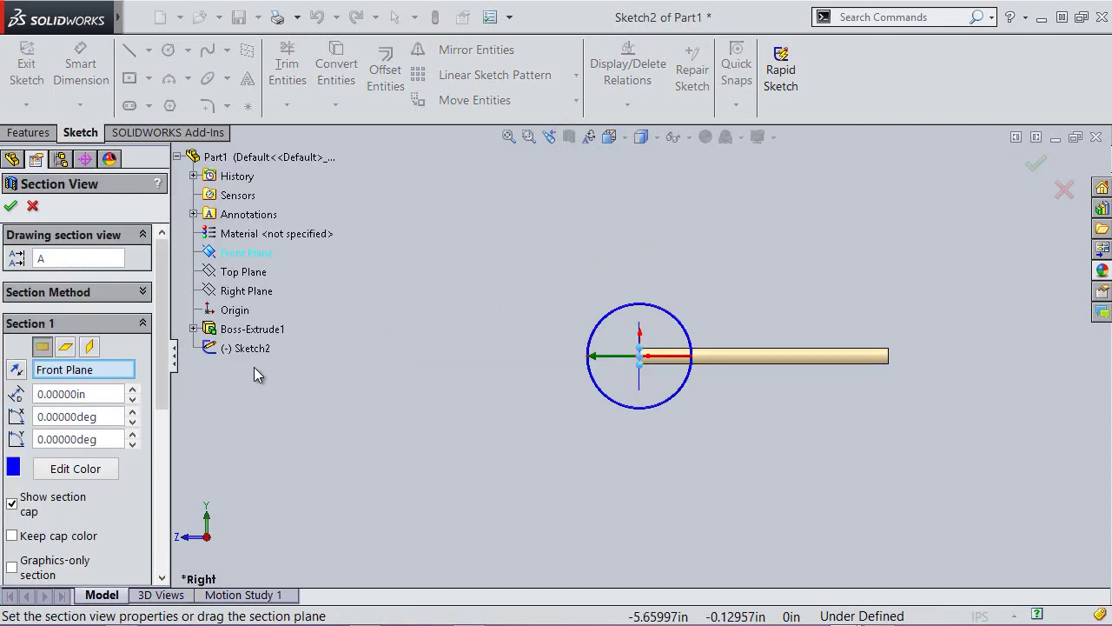
{"action": "left_click", "coordinate": [87, 347]}
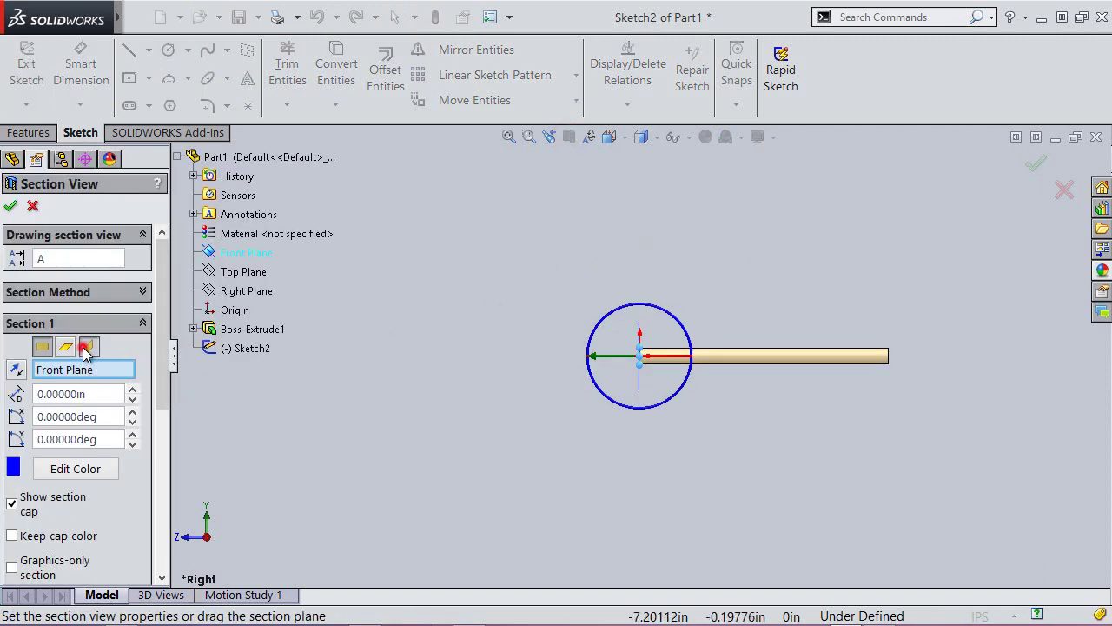
{"action": "left_click", "coordinate": [10, 205]}
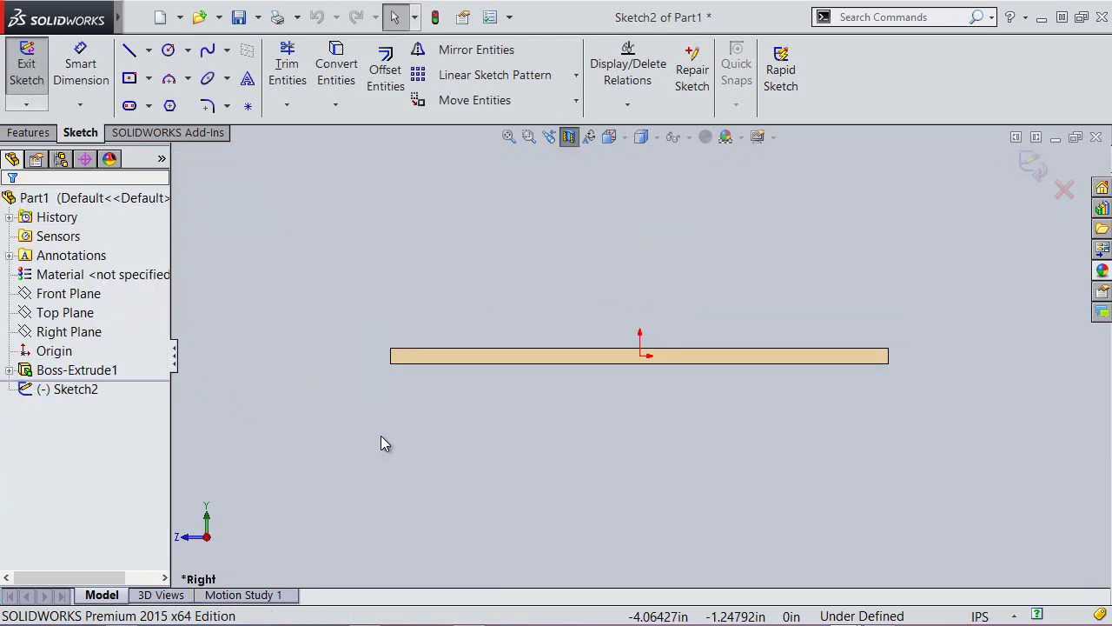
Add Part1's Intersection Curve outline to the sketch and make those lines construction geometry.
{"action": "left_click", "coordinate": [338, 111]}
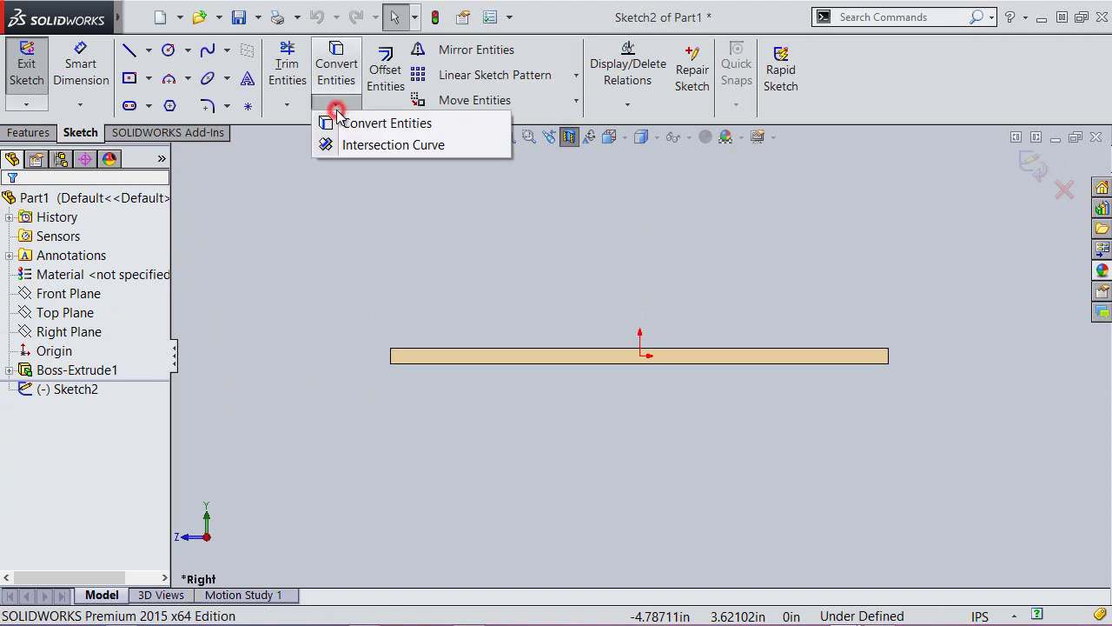
{"action": "left_click", "coordinate": [376, 145]}
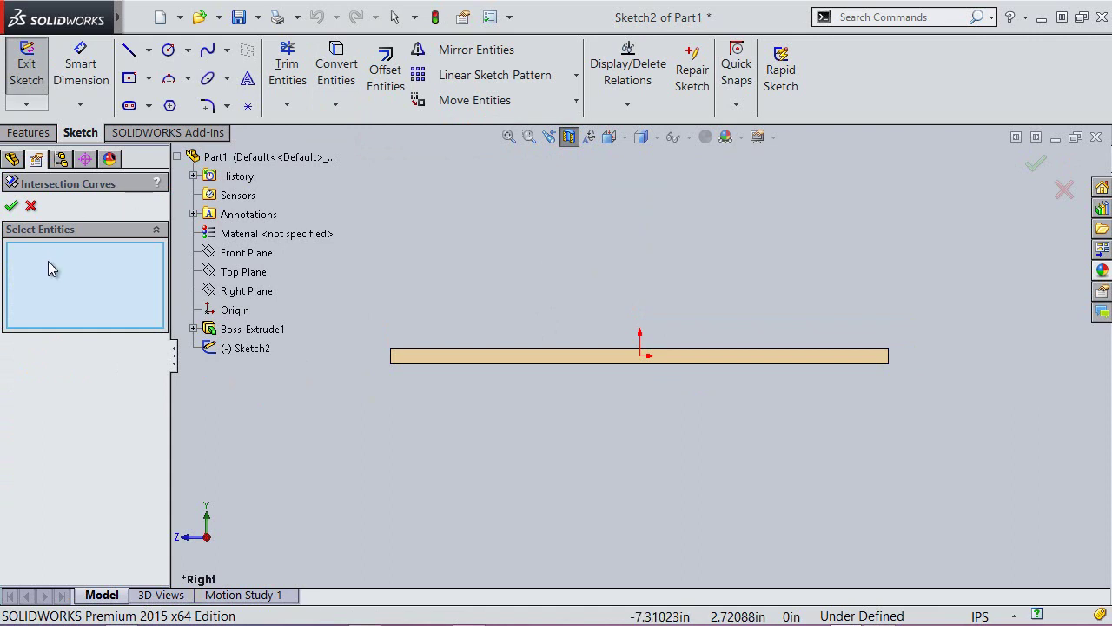
{"action": "left_click", "coordinate": [206, 157]}
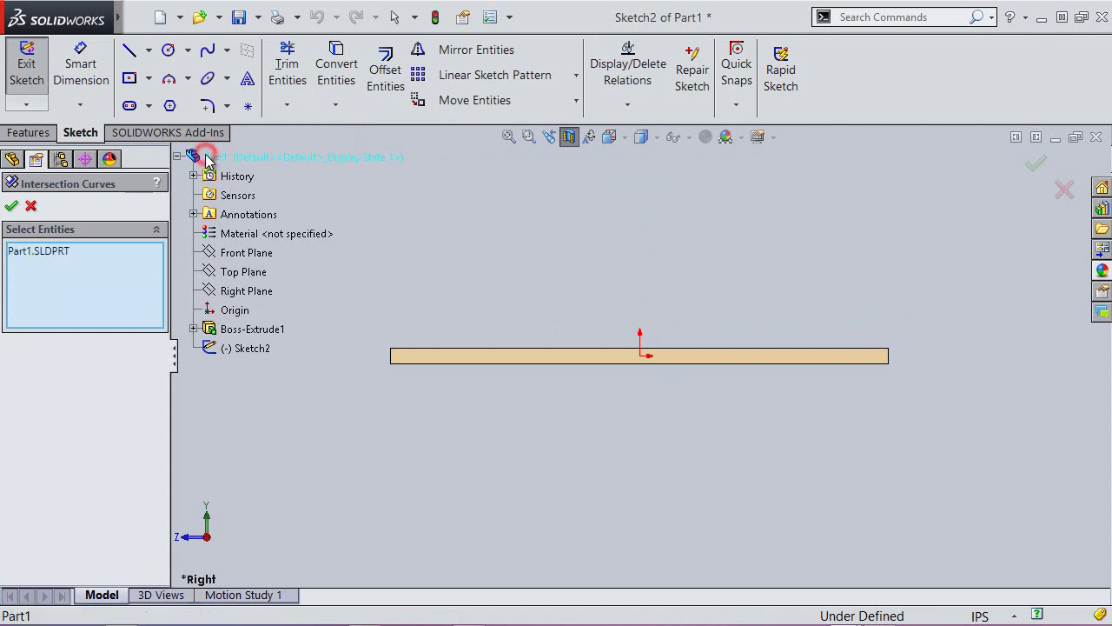
{"action": "left_click", "coordinate": [12, 209]}
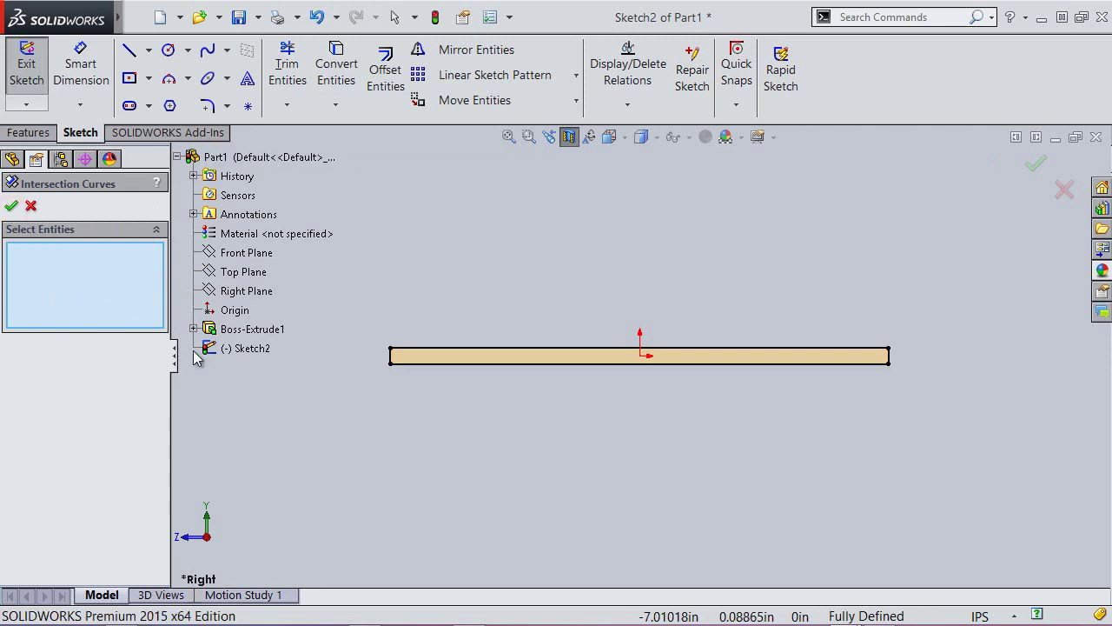
{"action": "left_click", "coordinate": [11, 209]}
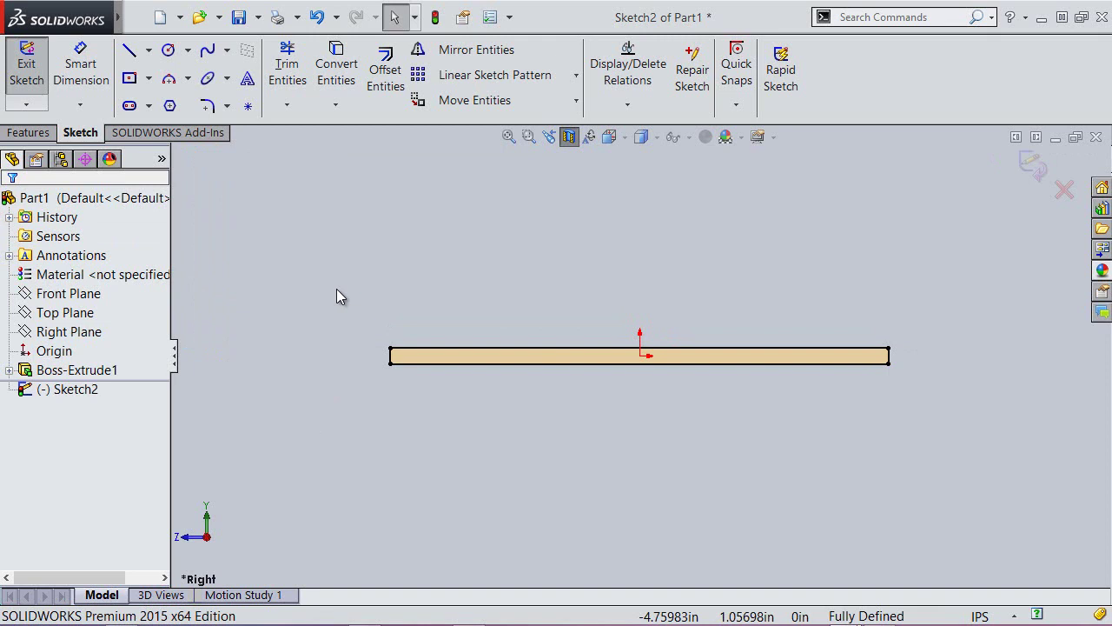
{"action": "left_click_drag", "start_coordinate": [337, 289], "coordinate": [940, 400]}
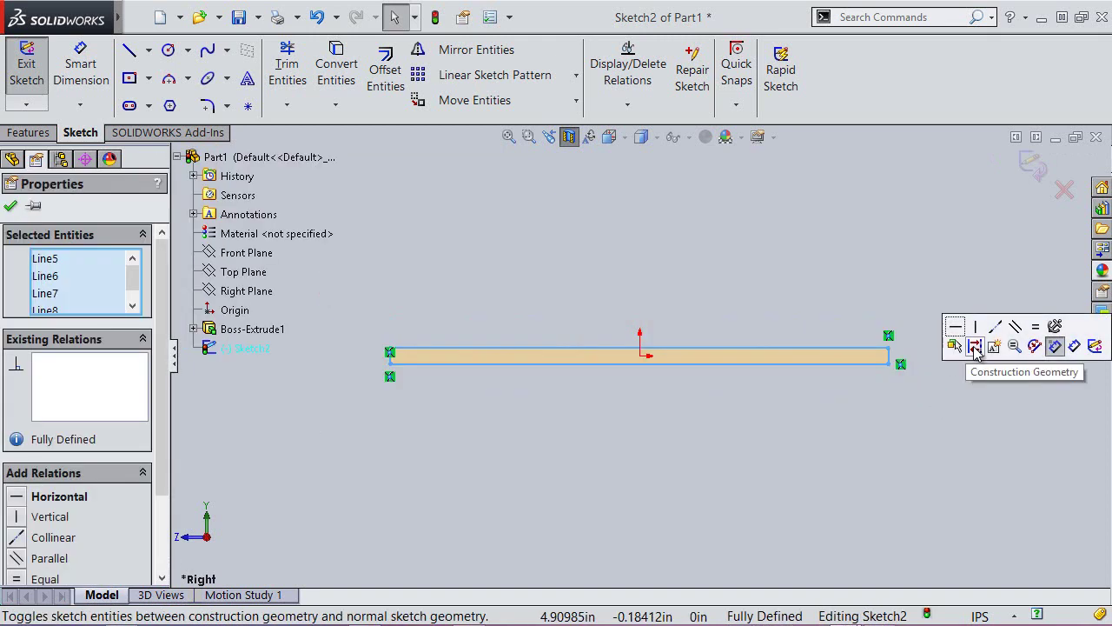
{"action": "left_click", "coordinate": [975, 348]}
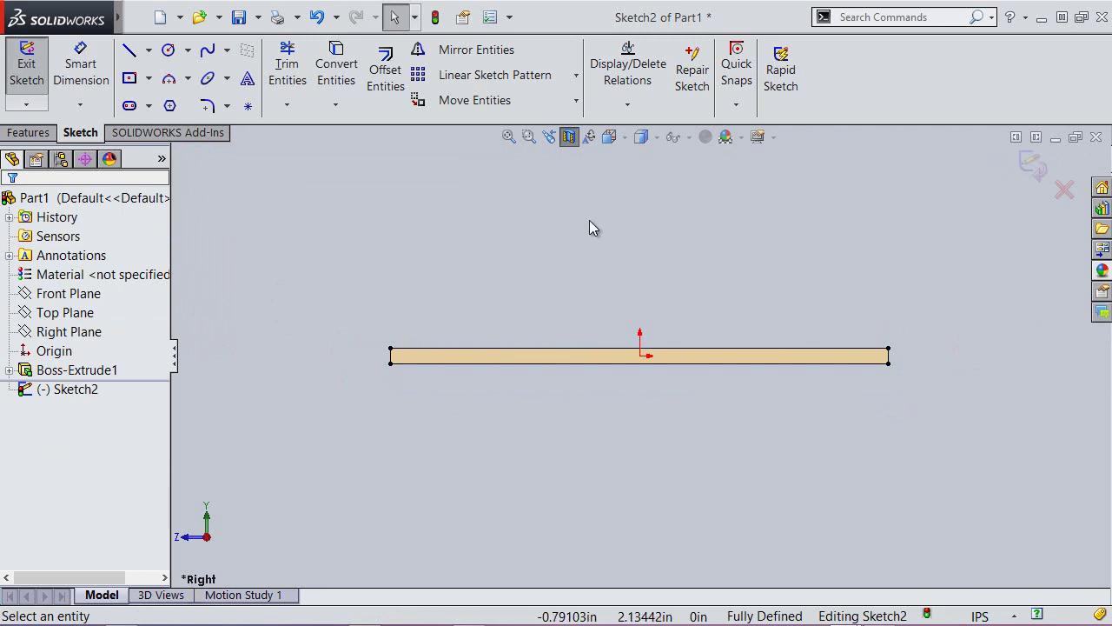
Draw a horizontal construction centerline from the origin to the rod's left end.
{"action": "right_click", "coordinate": [589, 227]}
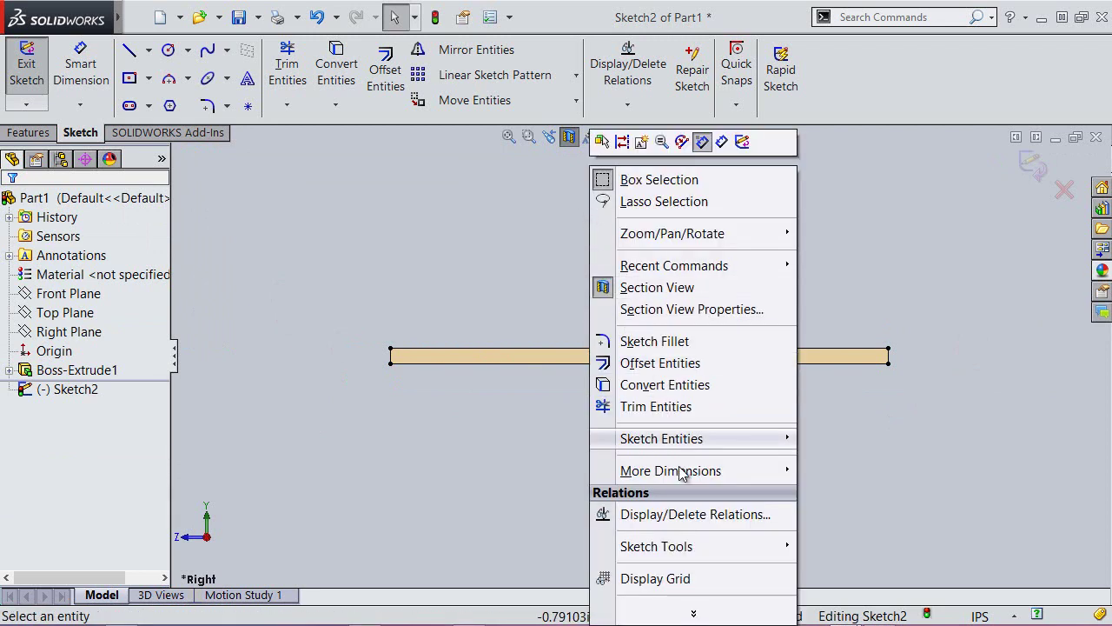
{"action": "left_click", "coordinate": [693, 615]}
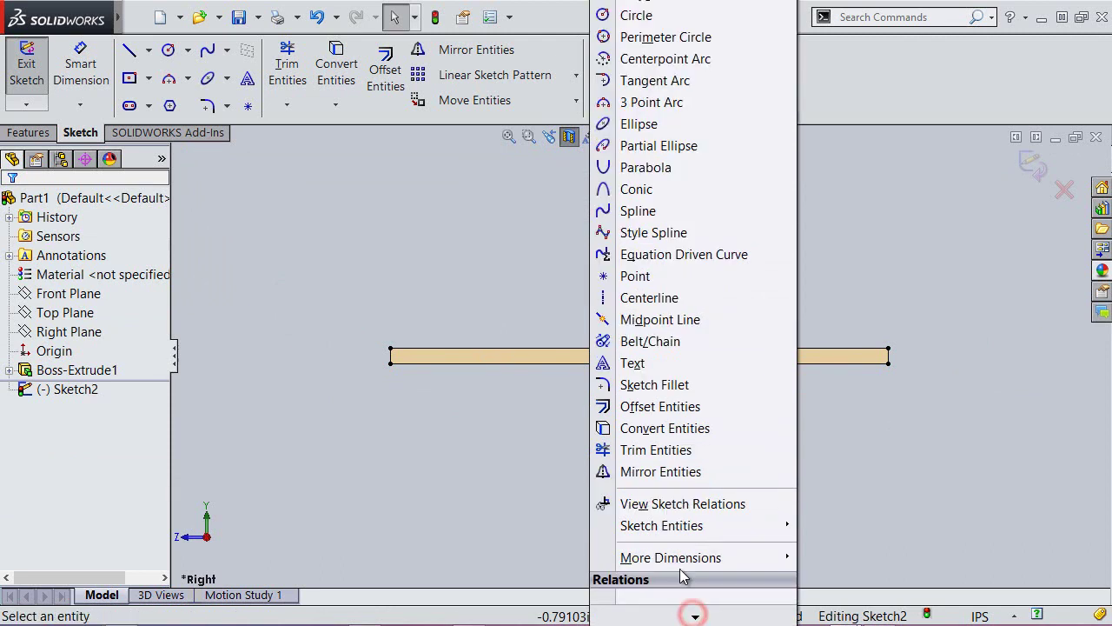
{"action": "left_click", "coordinate": [637, 300]}
{"action": "left_click", "coordinate": [390, 364]}
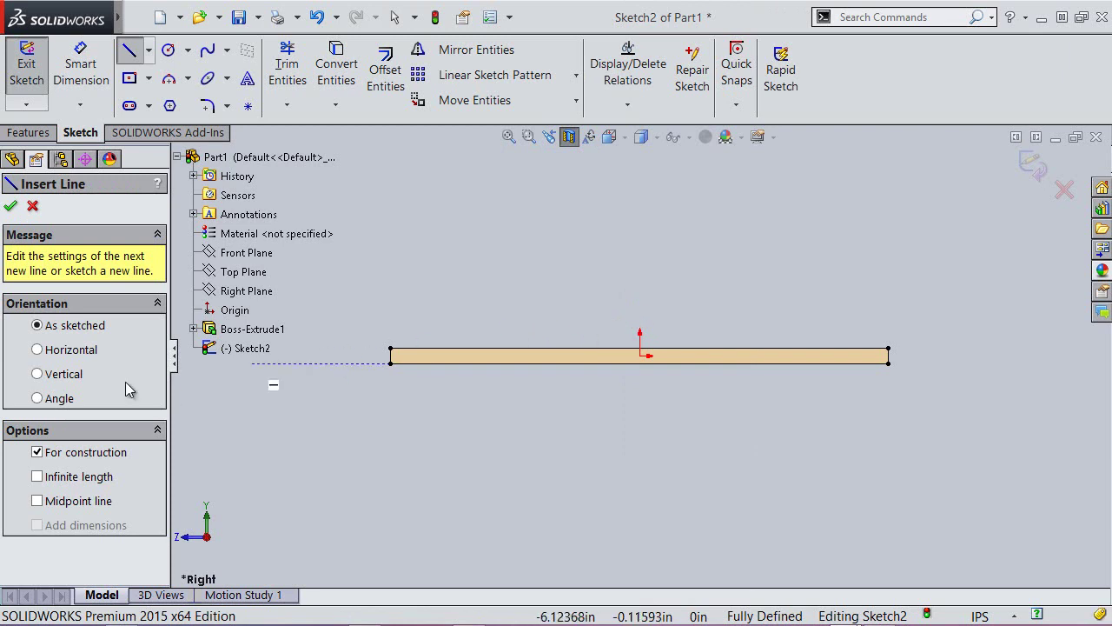
{"action": "left_click", "coordinate": [37, 349]}
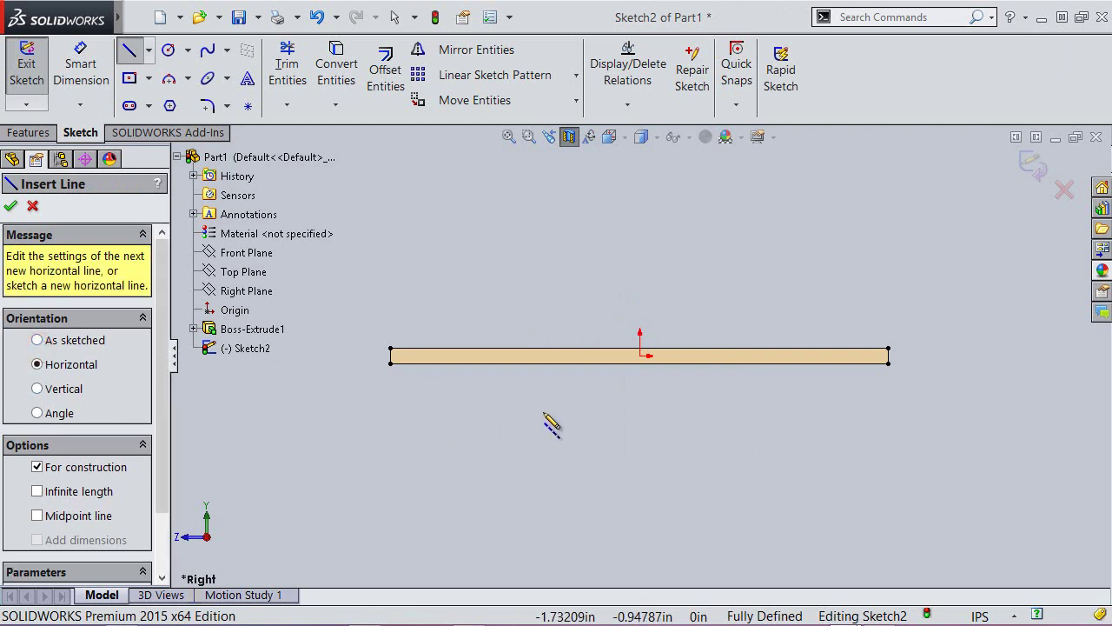
{"action": "left_click", "coordinate": [641, 357]}
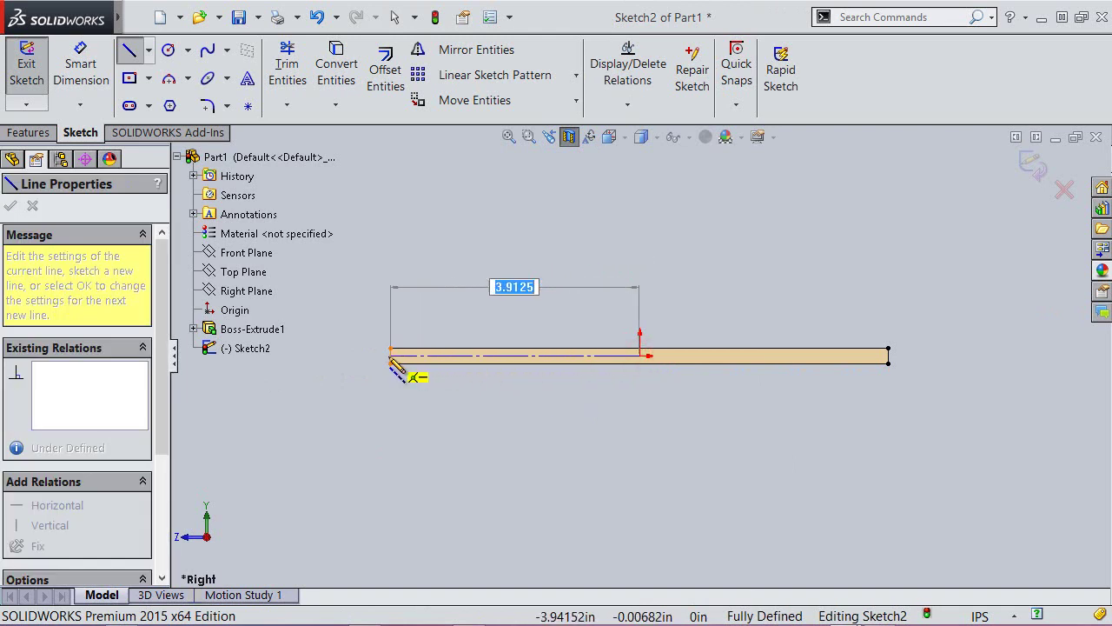
{"action": "left_click", "coordinate": [390, 357]}
{"action": "right_click", "coordinate": [387, 321]}
{"action": "left_click", "coordinate": [408, 327]}
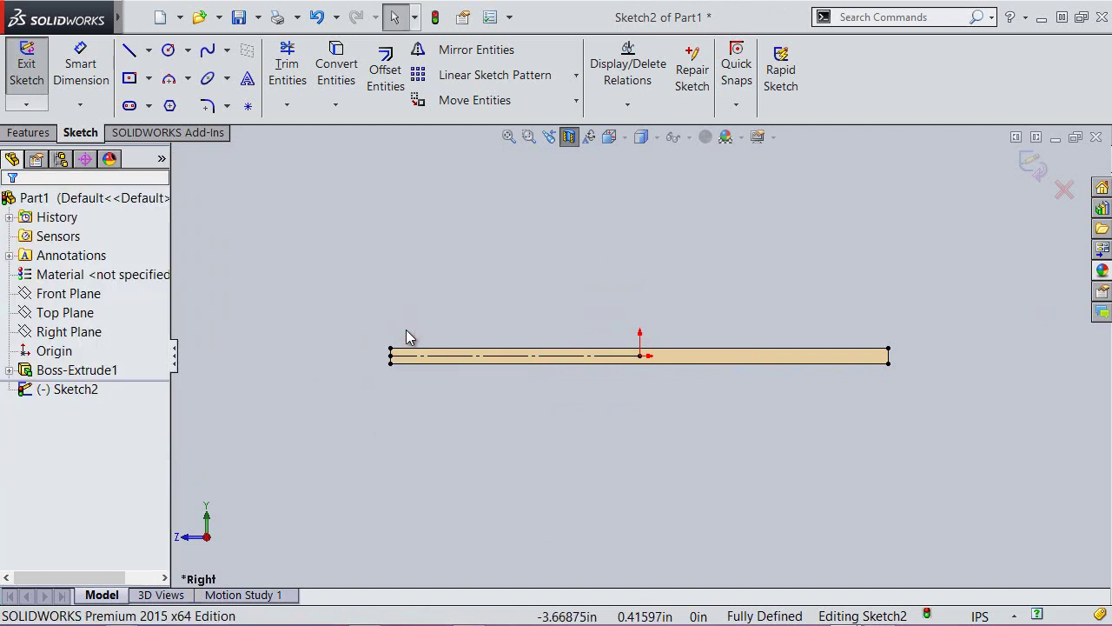
{"action": "scroll", "coordinate": [380, 353], "scroll_direction": "down", "scroll_amount": 2}
{"action": "scroll", "coordinate": [486, 372], "scroll_direction": "down", "scroll_amount": 1}
{"action": "scroll", "coordinate": [457, 358], "scroll_direction": "down", "scroll_amount": 2}
{"action": "scroll", "coordinate": [472, 344], "scroll_direction": "down", "scroll_amount": 2}
{"action": "scroll", "coordinate": [472, 344], "scroll_direction": "down", "scroll_amount": 1}
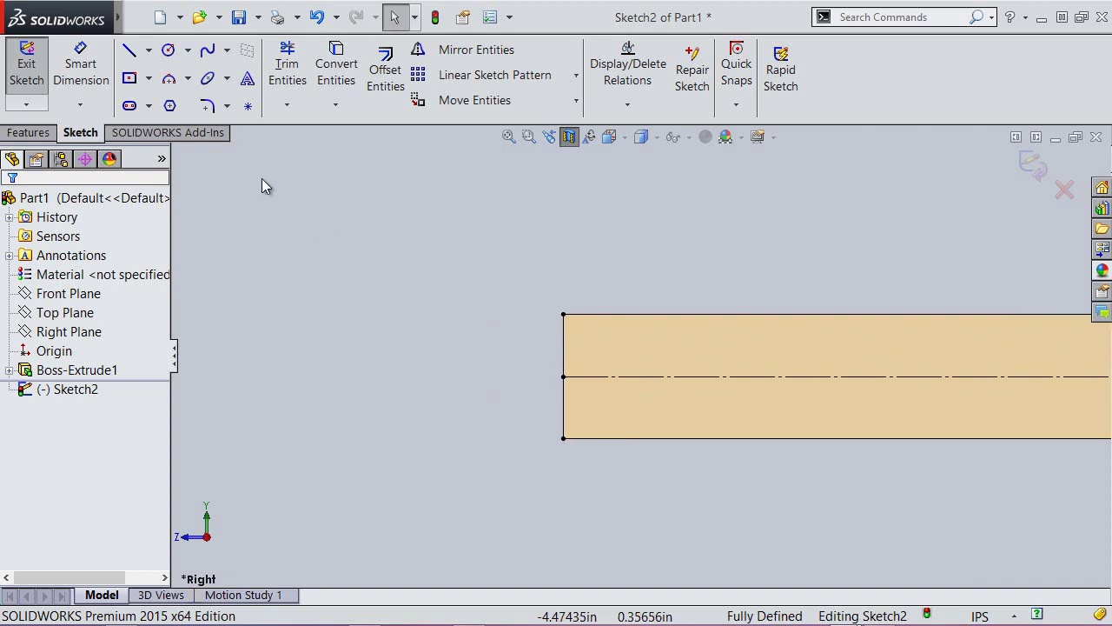
Draw a closed line profile at the rod's left end with a 0.25 top edge and sloped bottom.
{"action": "left_click", "coordinate": [130, 50]}
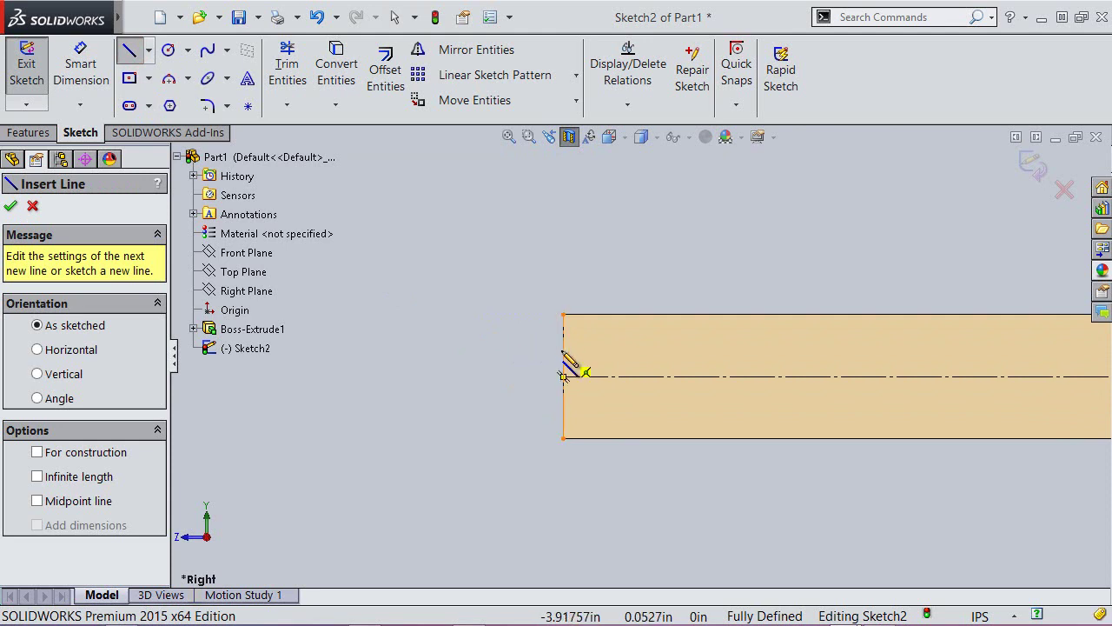
{"action": "left_click", "coordinate": [564, 376]}
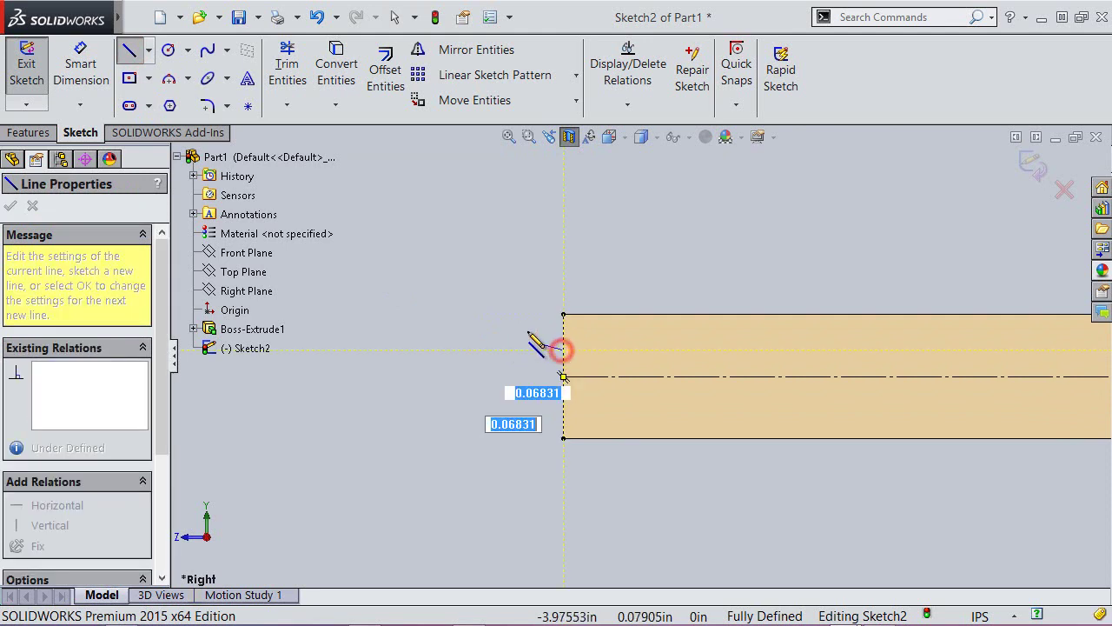
{"action": "left_click", "coordinate": [564, 256]}
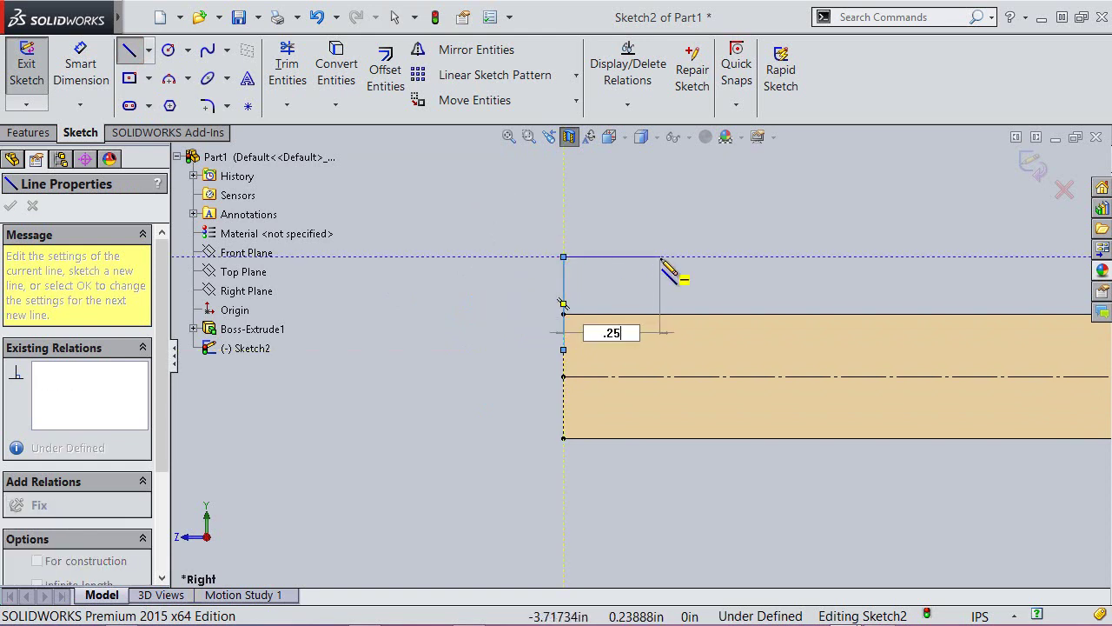
{"action": "key", "text": "Return"}
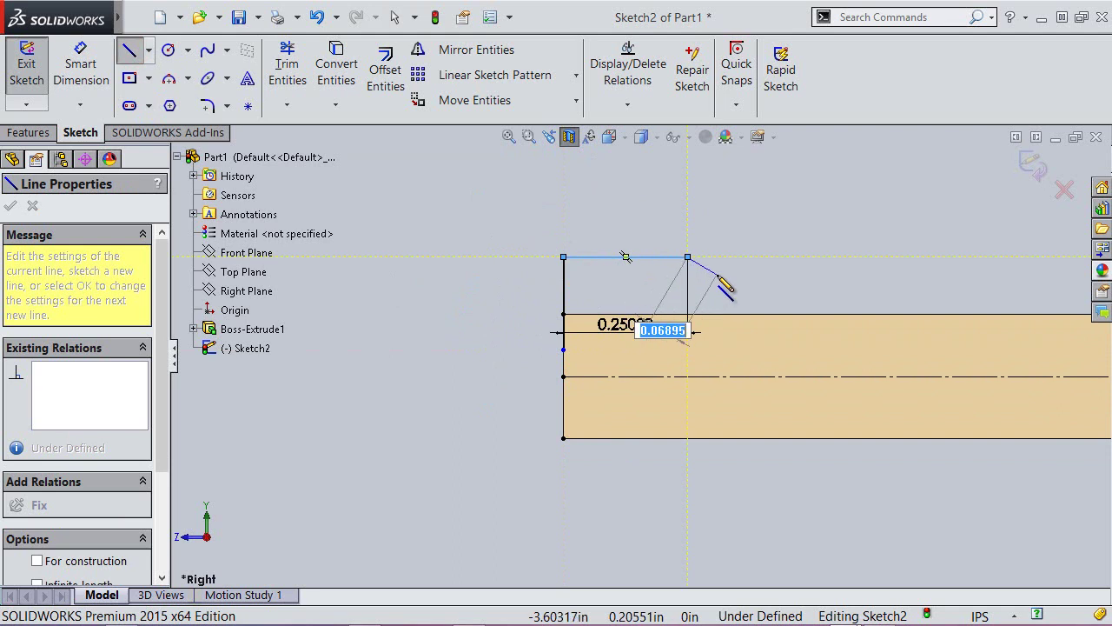
{"action": "scroll", "coordinate": [697, 330], "scroll_direction": "down", "scroll_amount": 1}
{"action": "scroll", "coordinate": [686, 337], "scroll_direction": "down", "scroll_amount": 1}
{"action": "scroll", "coordinate": [674, 343], "scroll_direction": "down", "scroll_amount": 1}
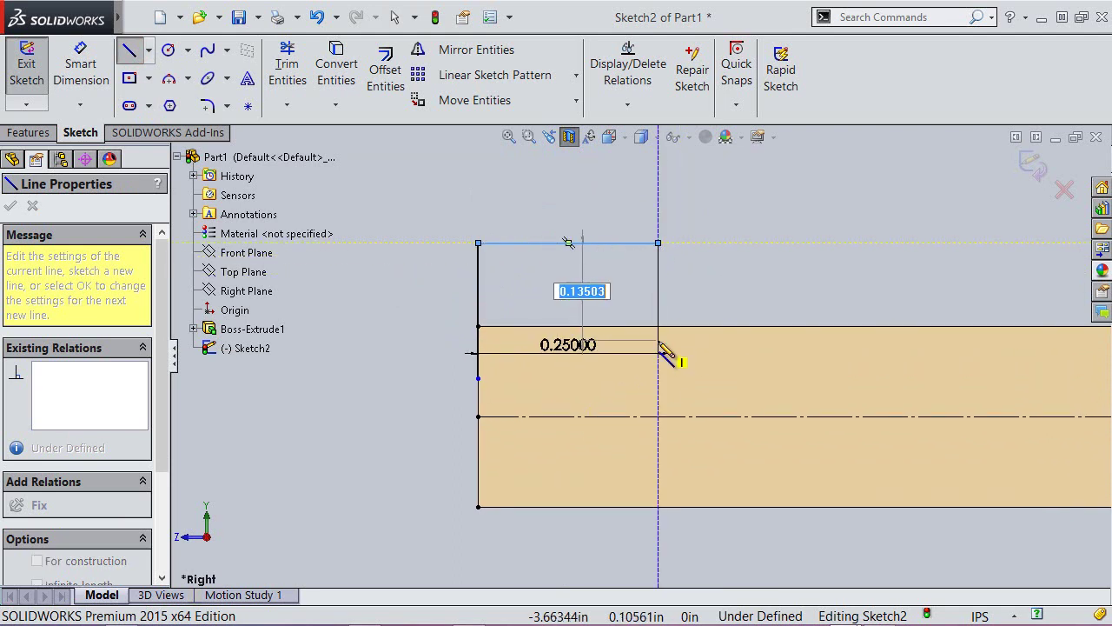
{"action": "left_click", "coordinate": [658, 340]}
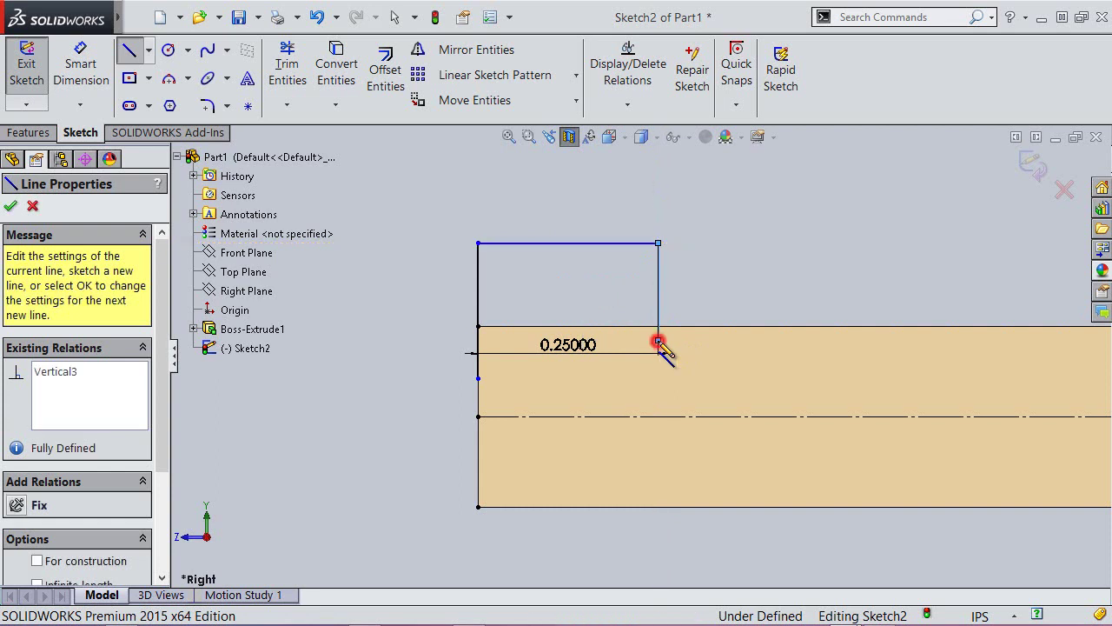
{"action": "left_click", "coordinate": [478, 378]}
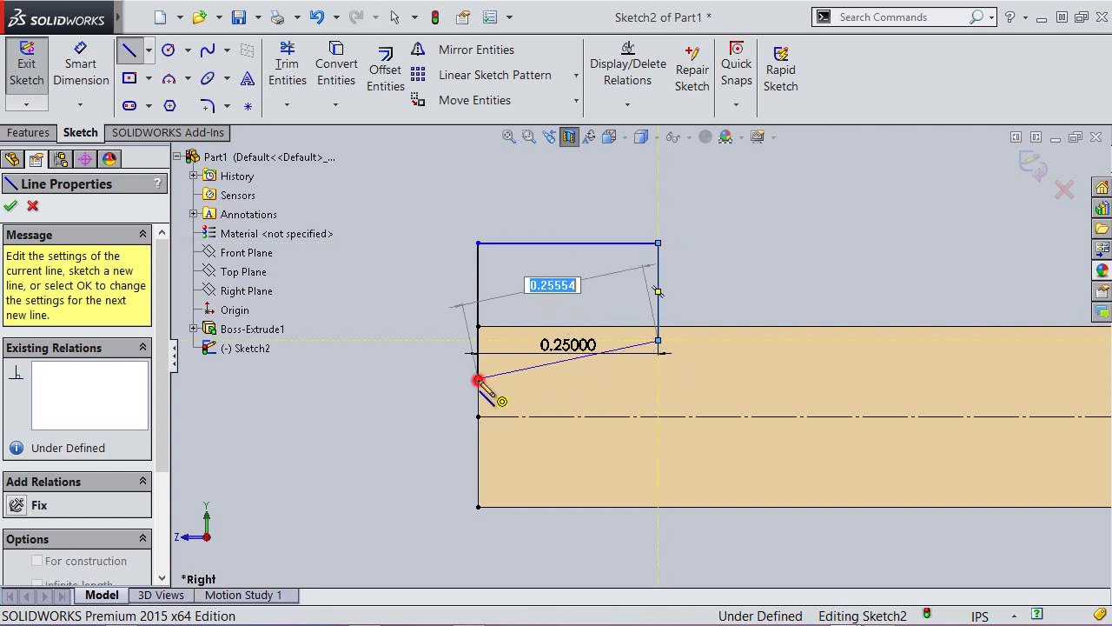
{"action": "right_click", "coordinate": [773, 249]}
{"action": "left_click", "coordinate": [800, 260]}
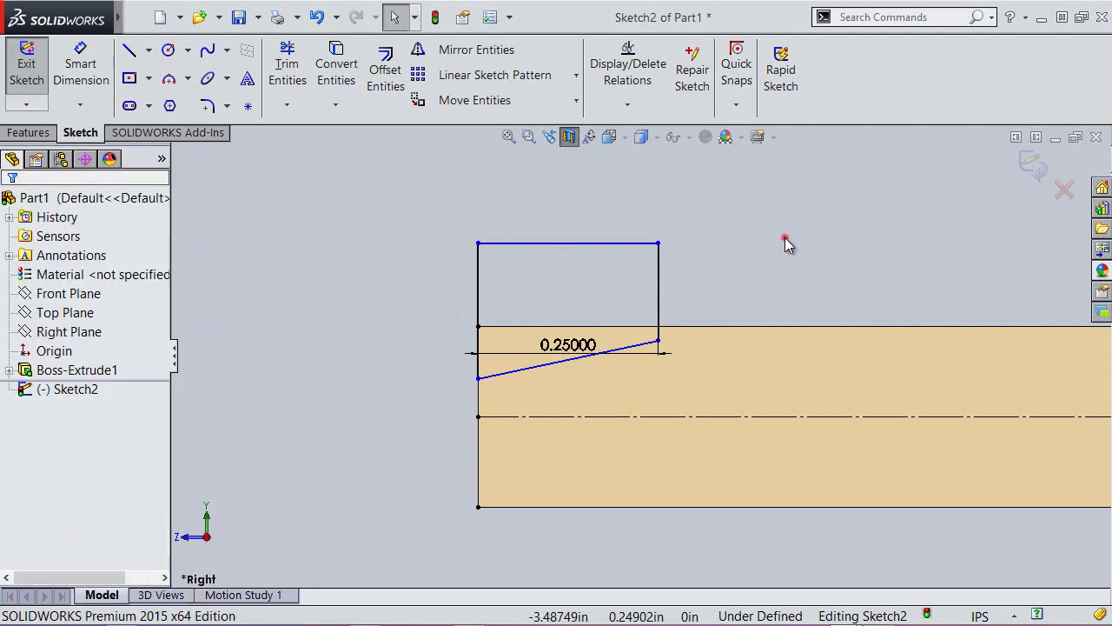
Dimension the slanted edge's right and left endpoints from the centerline at 0.0784 and 0.03171.
{"action": "left_click", "coordinate": [74, 63]}
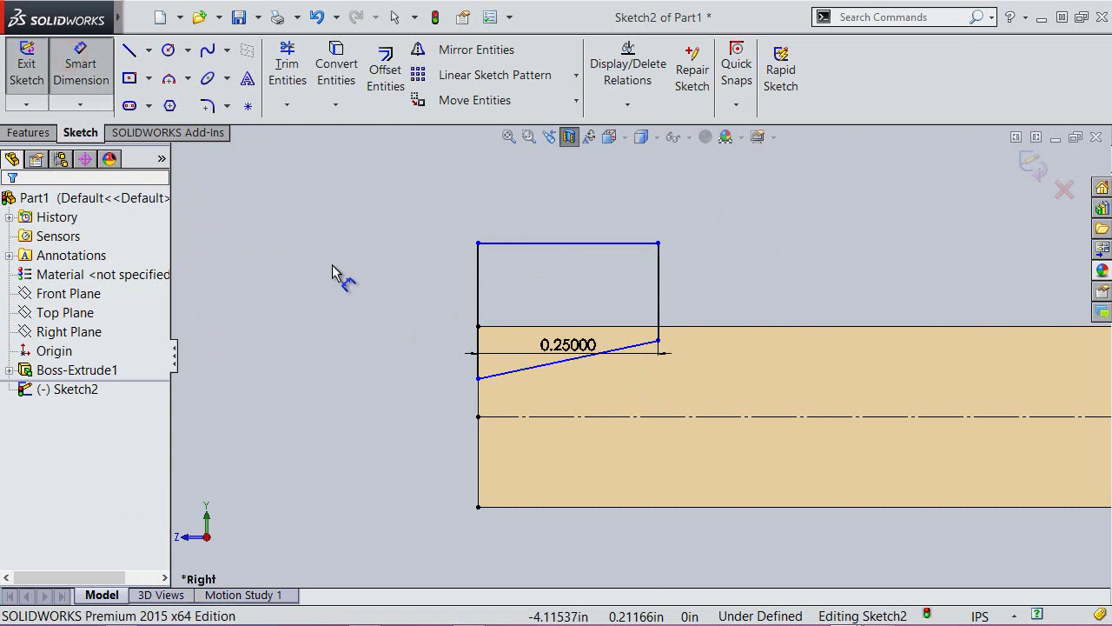
{"action": "left_click", "coordinate": [584, 245]}
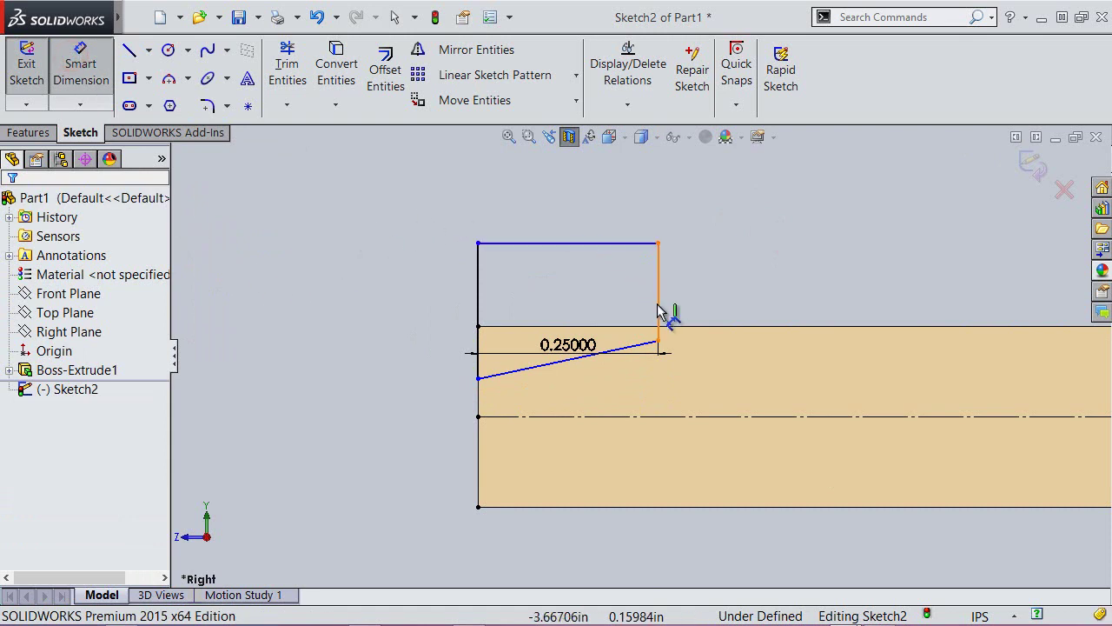
{"action": "left_click", "coordinate": [658, 341]}
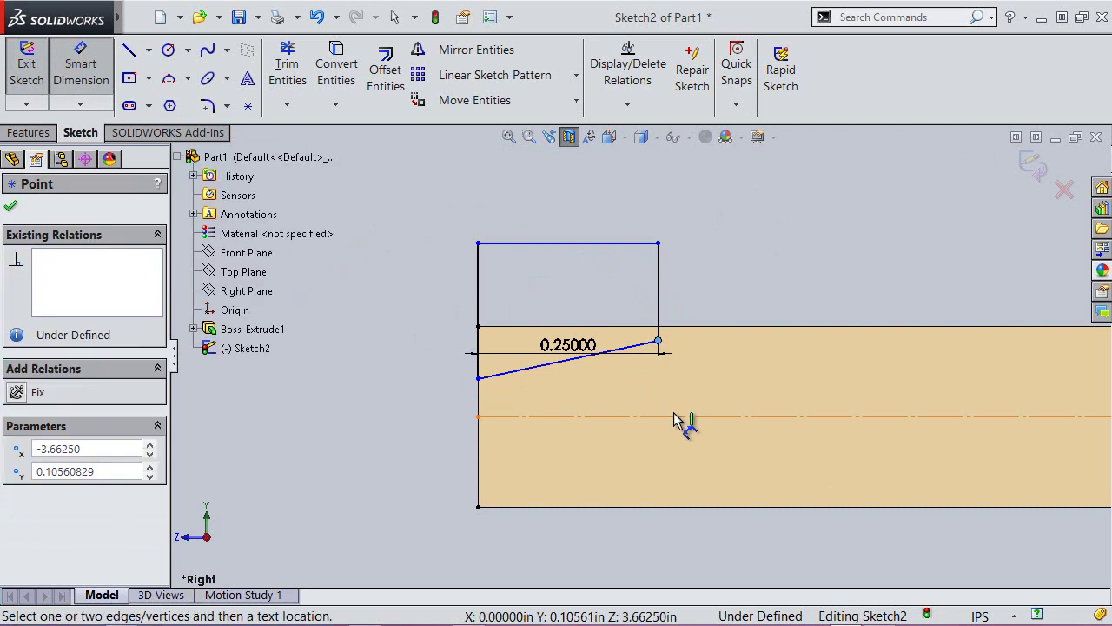
{"action": "left_click", "coordinate": [675, 416]}
{"action": "left_click", "coordinate": [714, 382]}
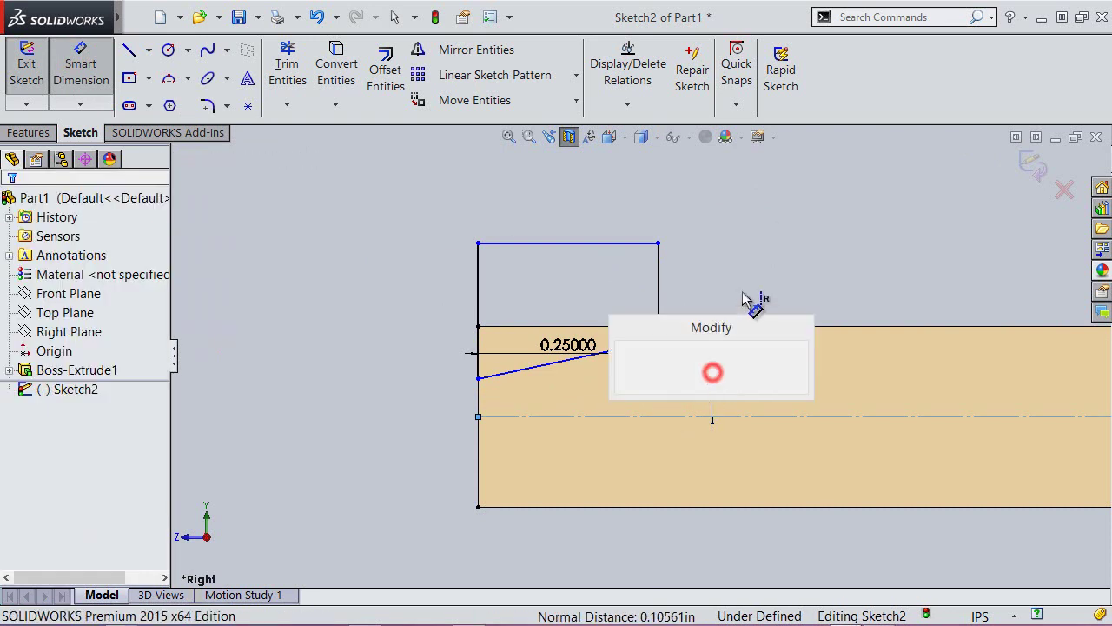
{"action": "type", "text": ".078"}
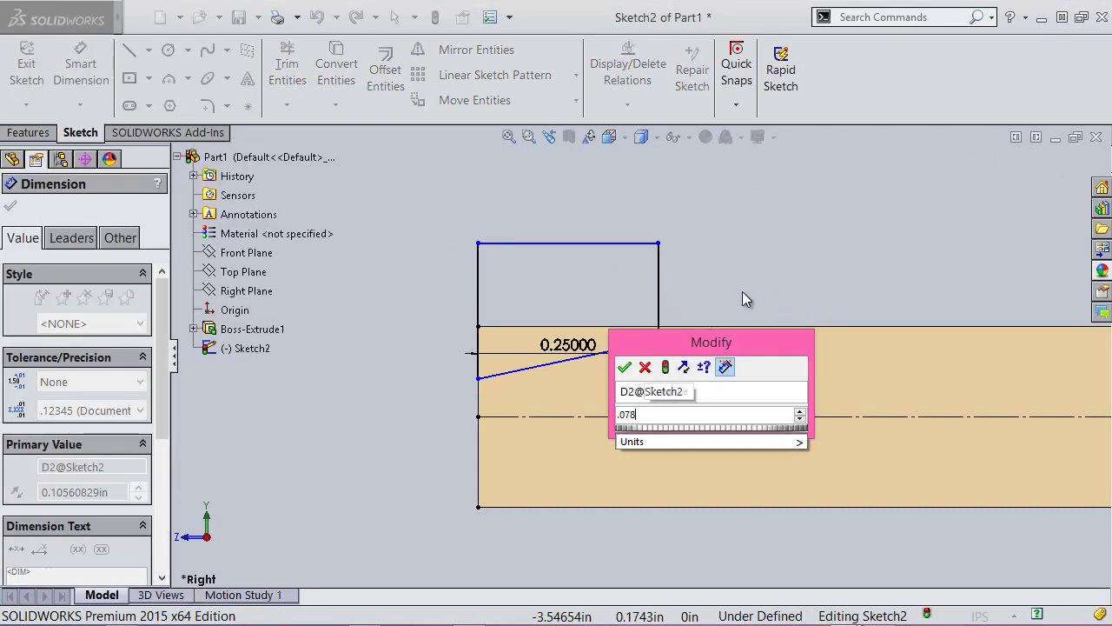
{"action": "type", "text": "4"}
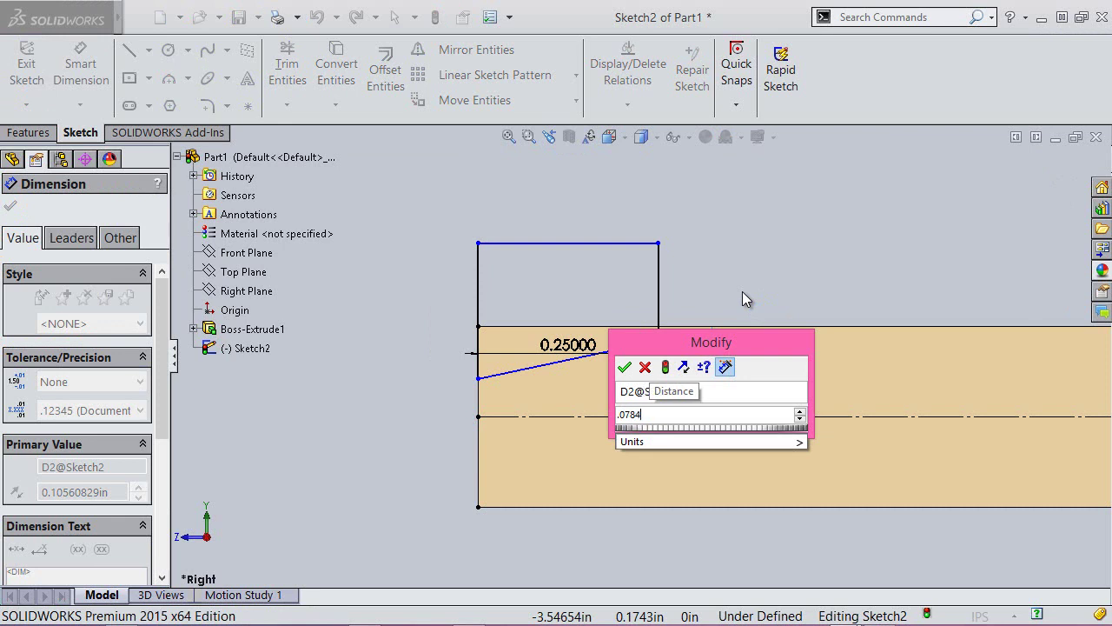
{"action": "key", "text": "Return"}
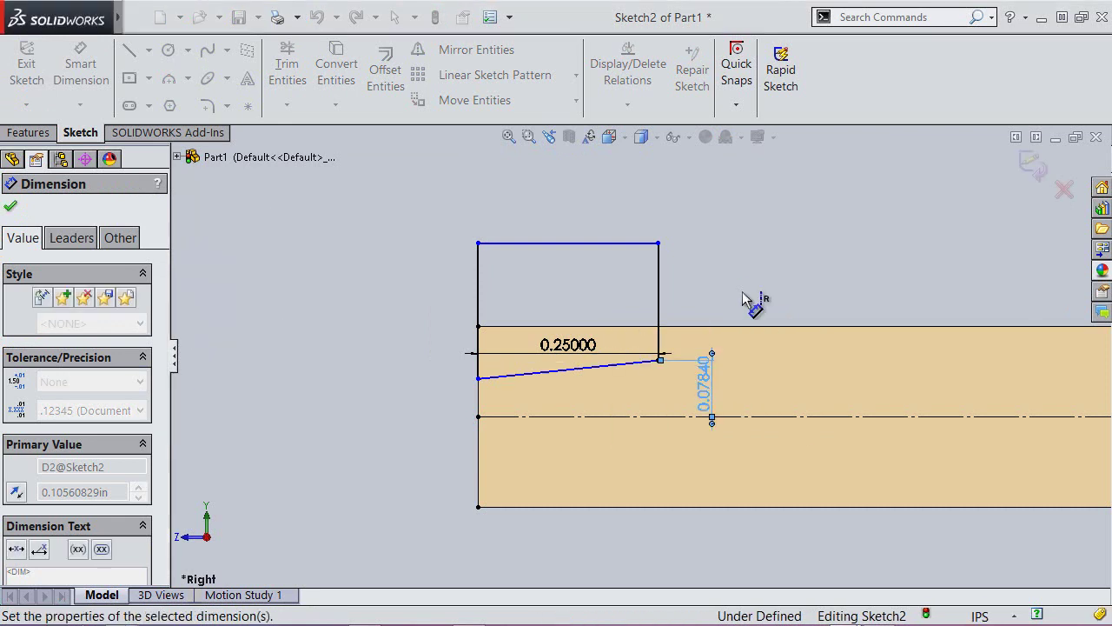
{"action": "left_click", "coordinate": [478, 378]}
{"action": "left_click", "coordinate": [490, 417]}
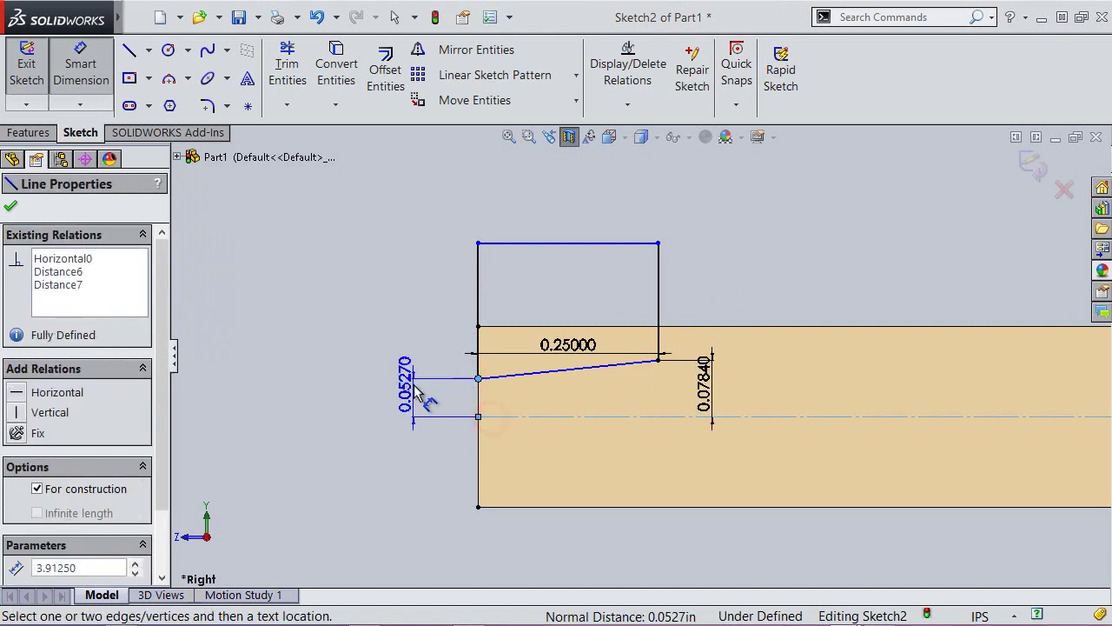
{"action": "left_click", "coordinate": [414, 385]}
{"action": "type", "text": "0.03171"}
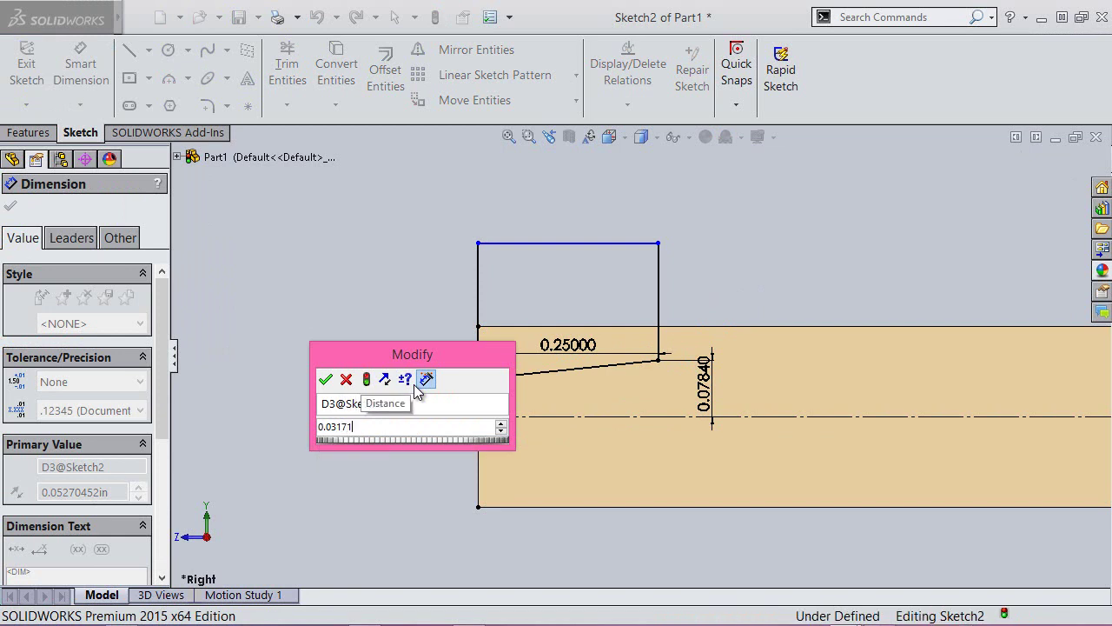
{"action": "key", "text": "Return"}
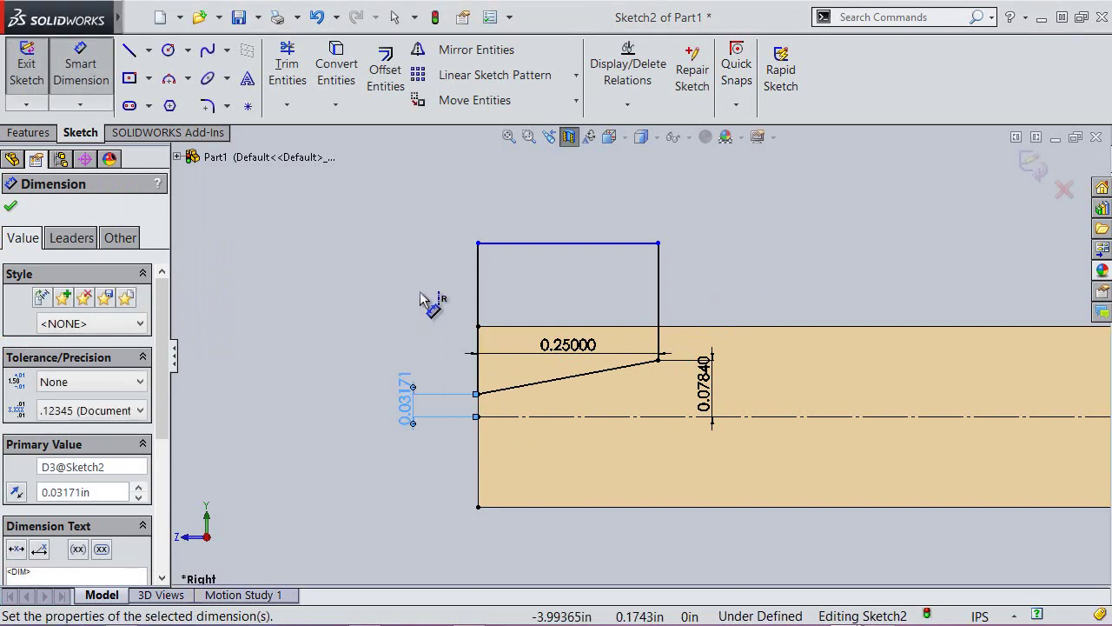
Lower the profile's top edge toward the rod and move the 0.25 dimension above it.
{"action": "left_click", "coordinate": [10, 209]}
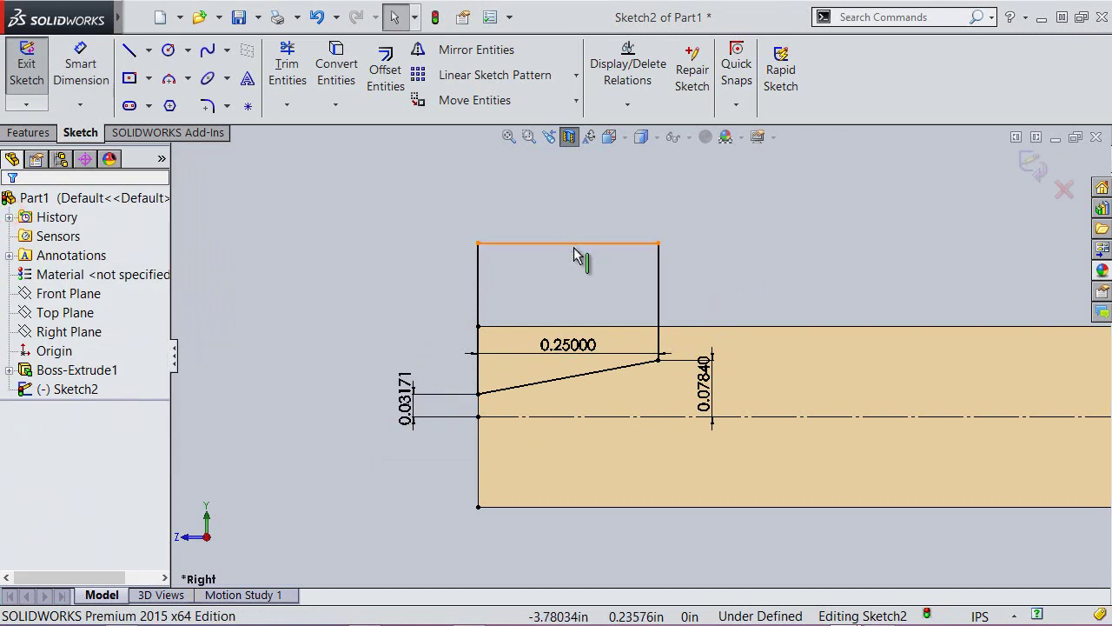
{"action": "left_click_drag", "start_coordinate": [578, 242], "coordinate": [596, 290]}
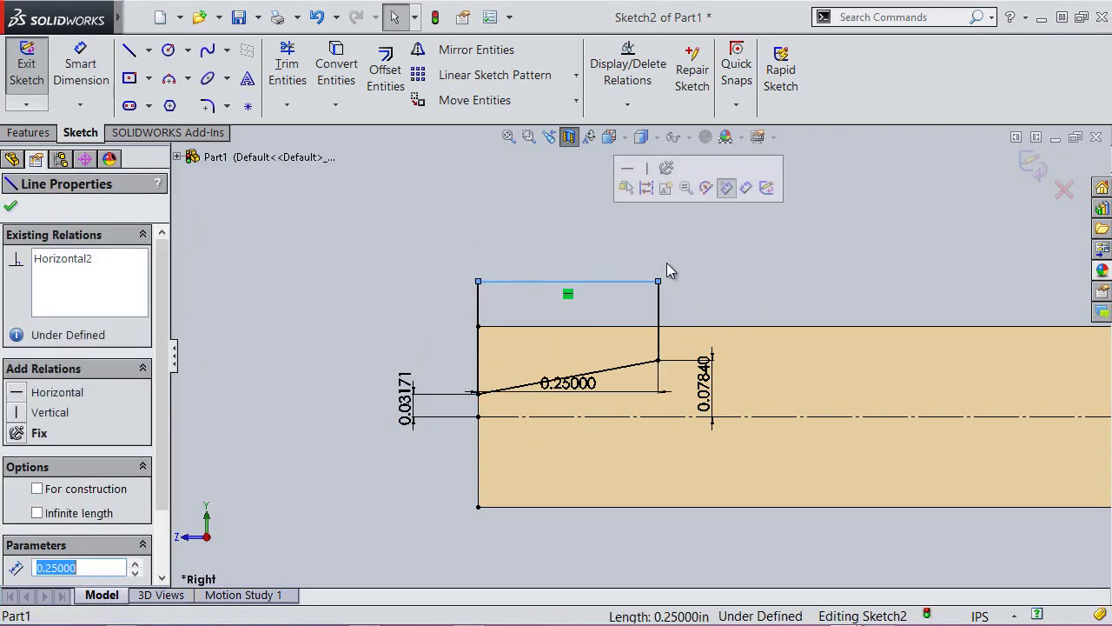
{"action": "left_click", "coordinate": [753, 291]}
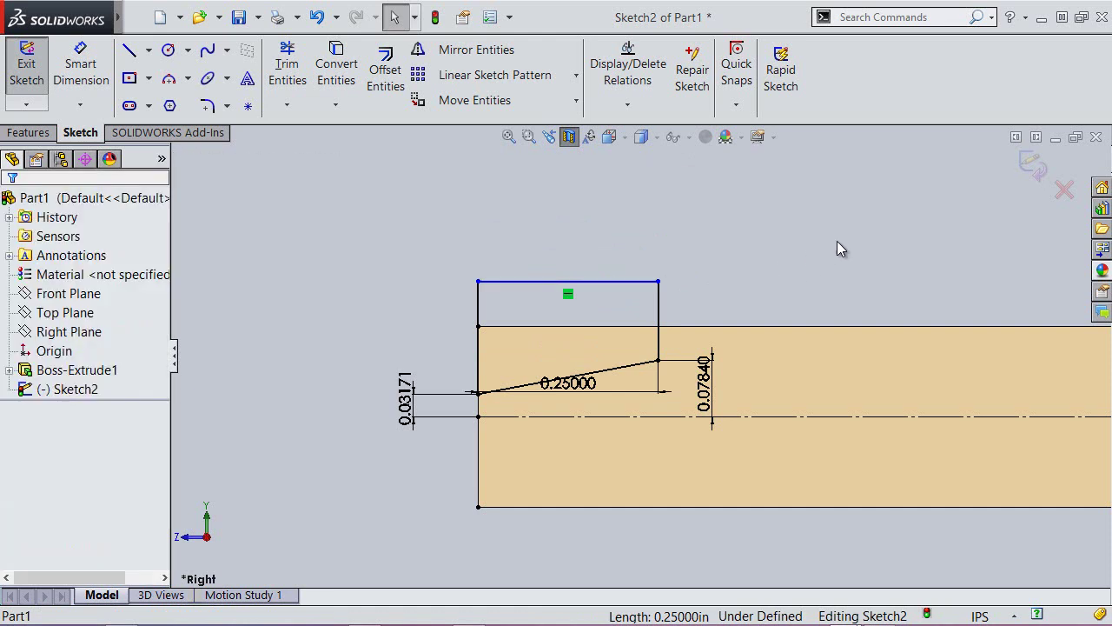
{"action": "left_click_drag", "start_coordinate": [580, 384], "coordinate": [572, 256]}
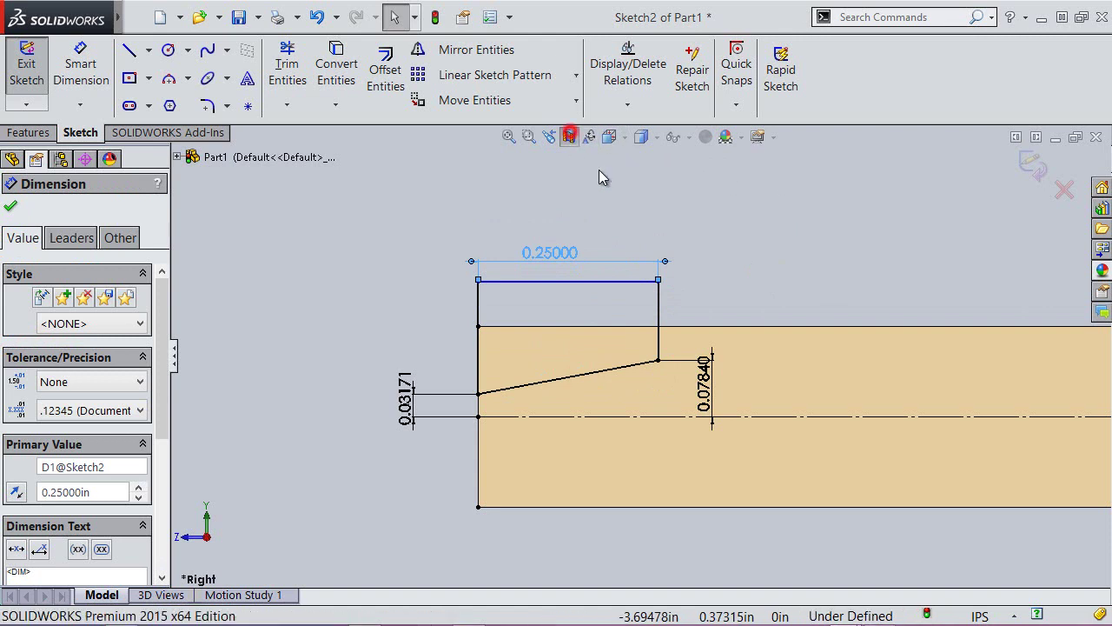
{"action": "left_click", "coordinate": [570, 137]}
Revolve-cut the tip profile Blind 360° around centerline Line9 in isometric view.
{"action": "left_click", "coordinate": [869, 217]}
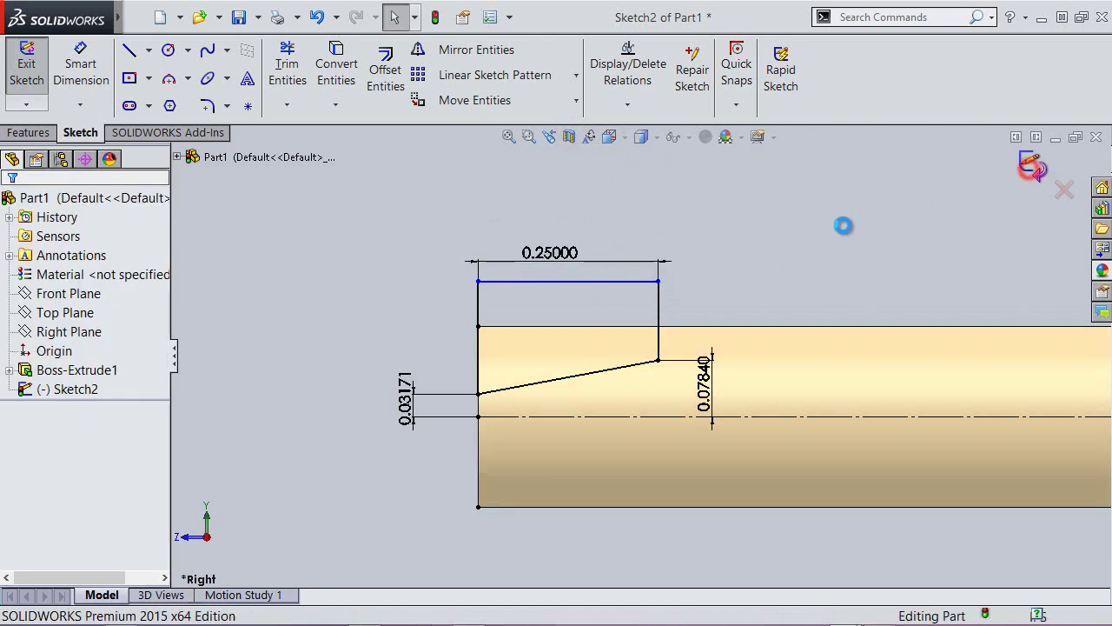
{"action": "right_click_drag", "start_coordinate": [881, 217], "coordinate": [830, 228]}
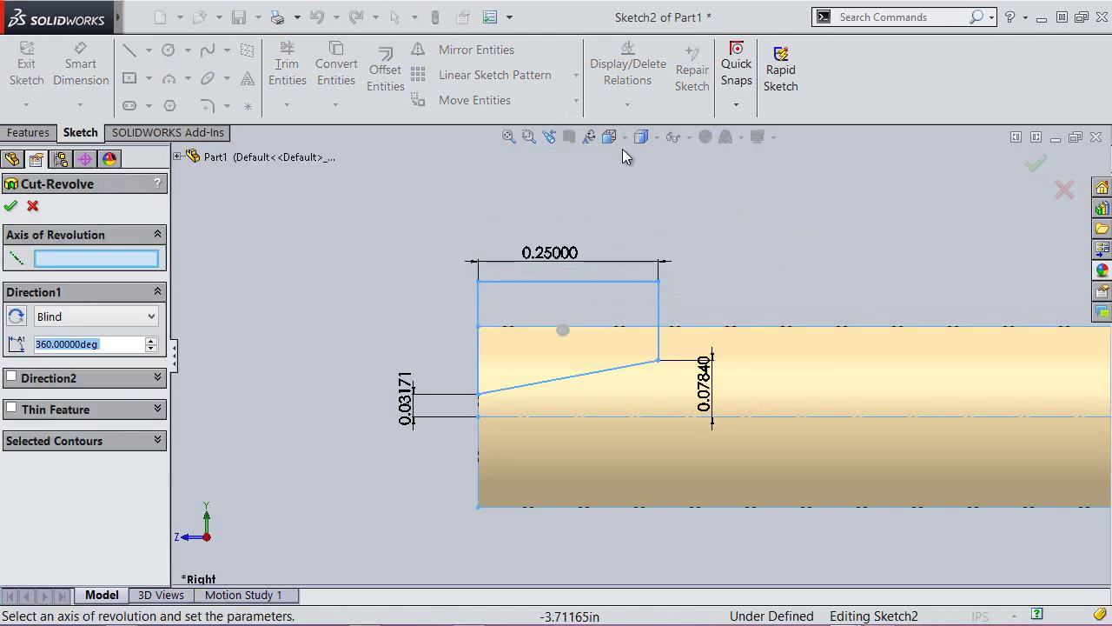
{"action": "left_click", "coordinate": [610, 136]}
{"action": "key", "text": "ctrl+7"}
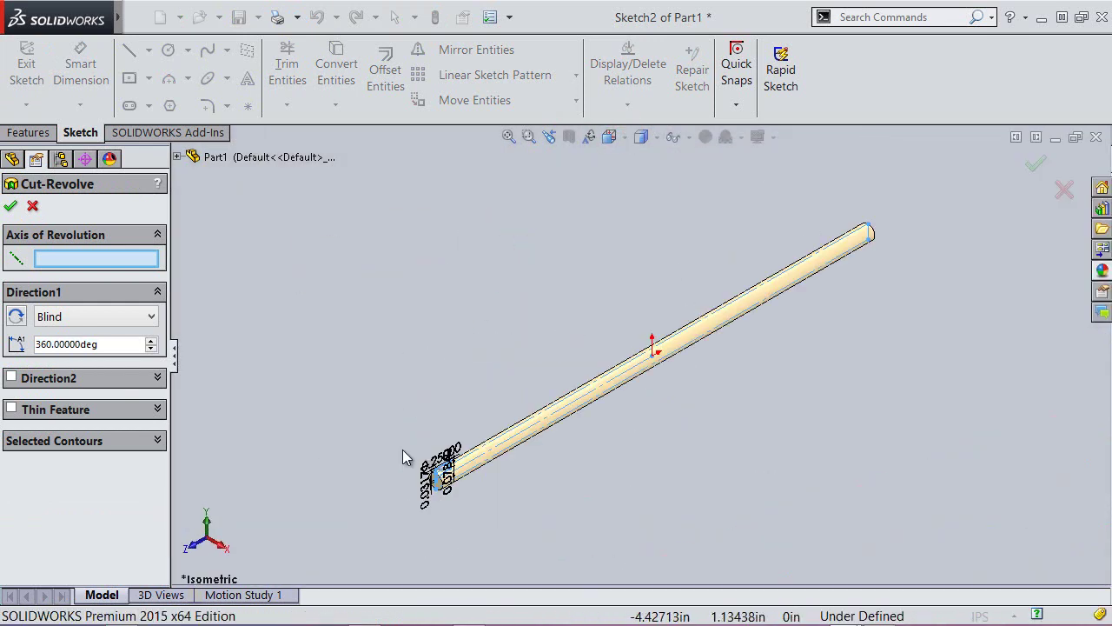
{"action": "scroll", "coordinate": [419, 508], "scroll_direction": "down", "scroll_amount": 2}
{"action": "scroll", "coordinate": [509, 390], "scroll_direction": "down", "scroll_amount": 1}
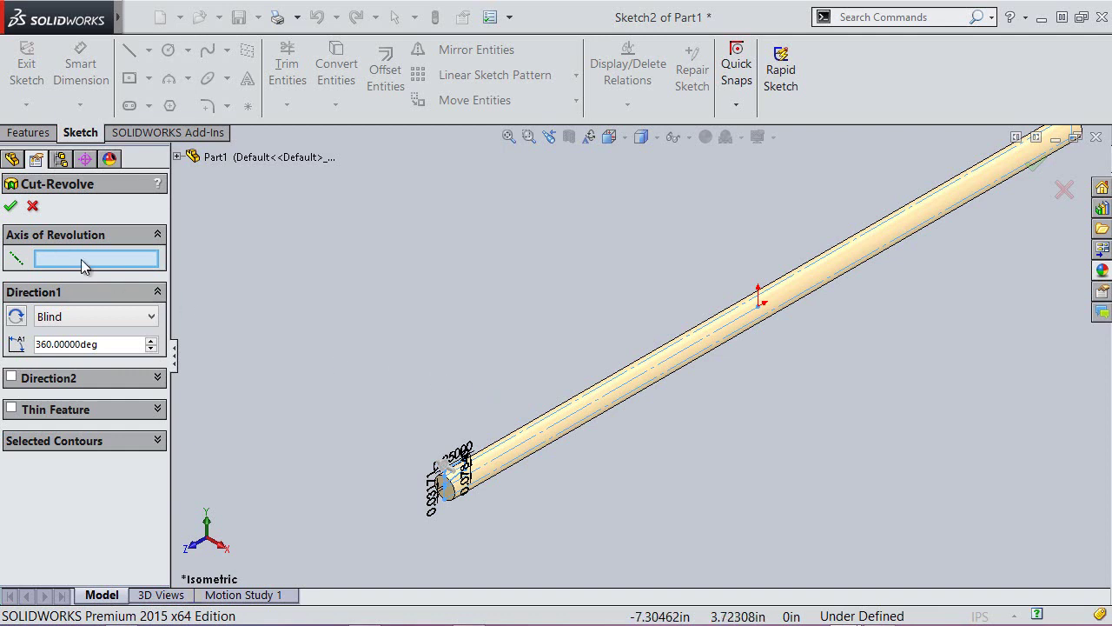
{"action": "left_click", "coordinate": [638, 383]}
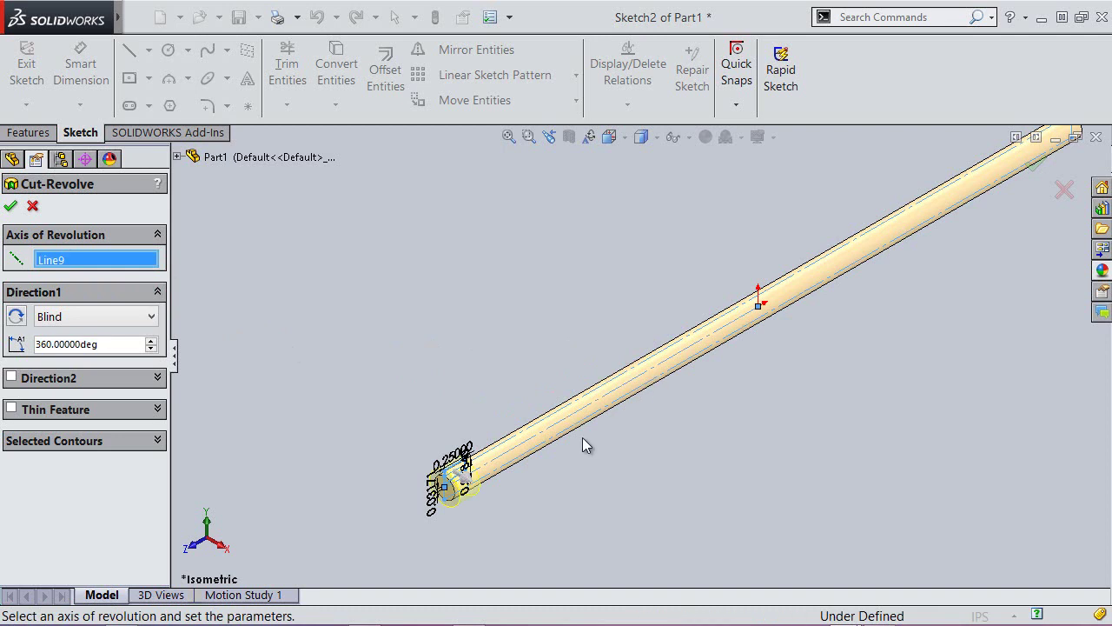
{"action": "scroll", "coordinate": [502, 518], "scroll_direction": "down", "scroll_amount": 2}
{"action": "scroll", "coordinate": [501, 518], "scroll_direction": "down", "scroll_amount": 2}
{"action": "scroll", "coordinate": [501, 518], "scroll_direction": "down", "scroll_amount": 2}
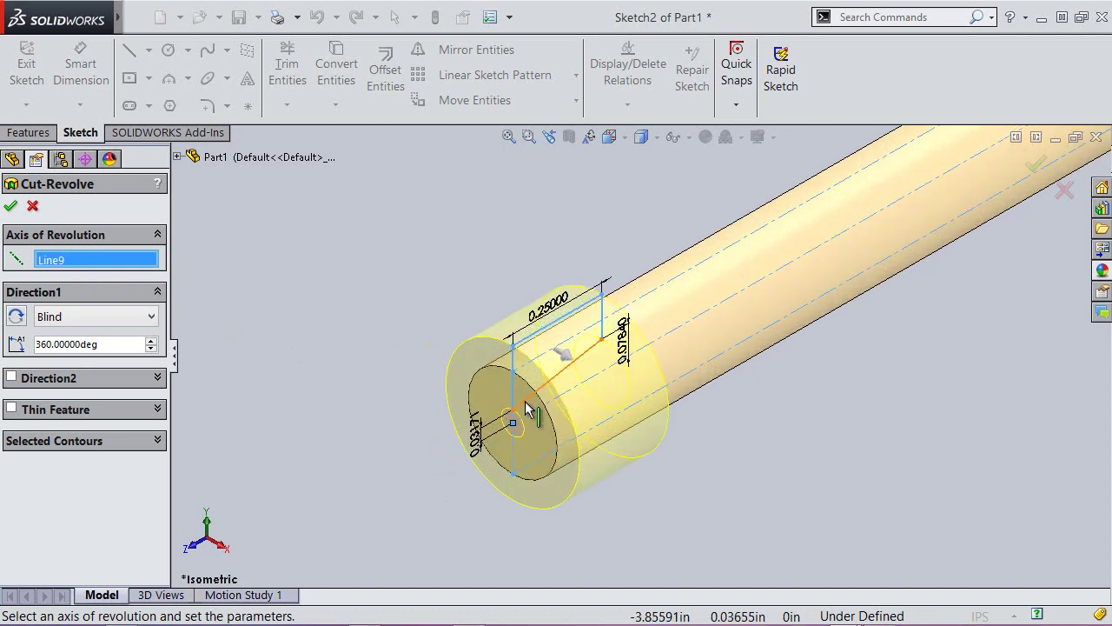
{"action": "left_click", "coordinate": [11, 209]}
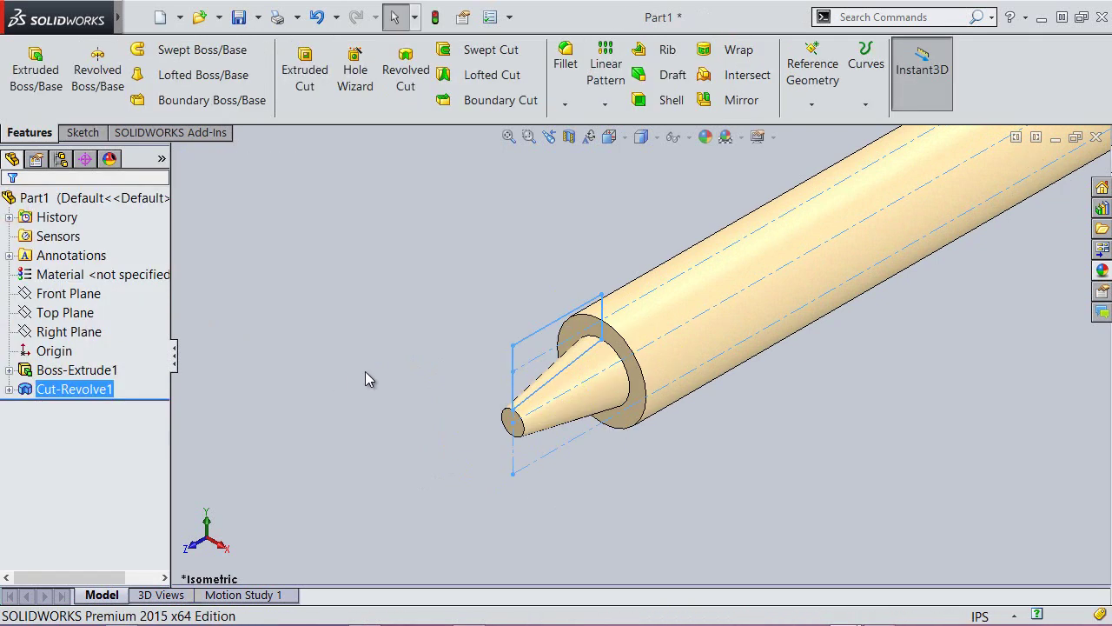
Zoom the whole rod to fit and save the part.
{"action": "left_click", "coordinate": [359, 321]}
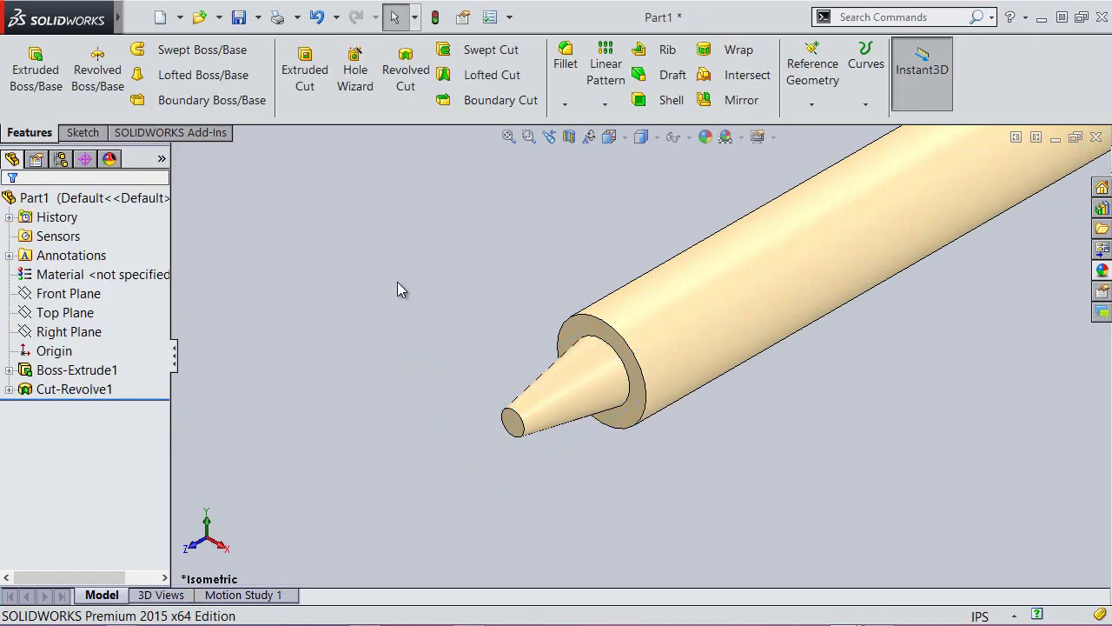
{"action": "left_click", "coordinate": [509, 137]}
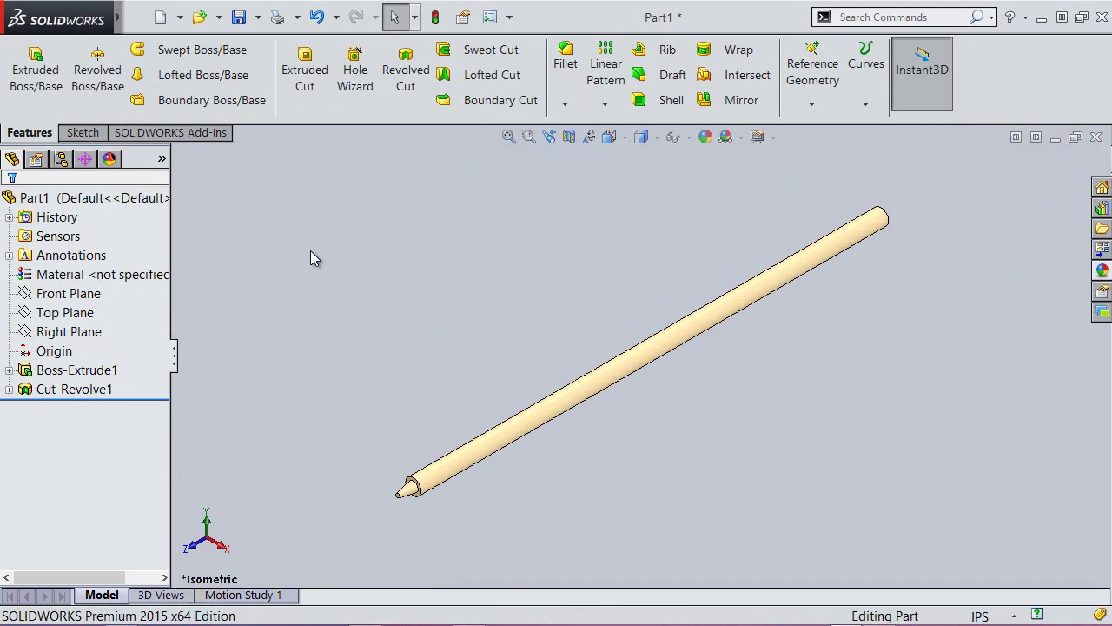
{"action": "left_click", "coordinate": [238, 17]}
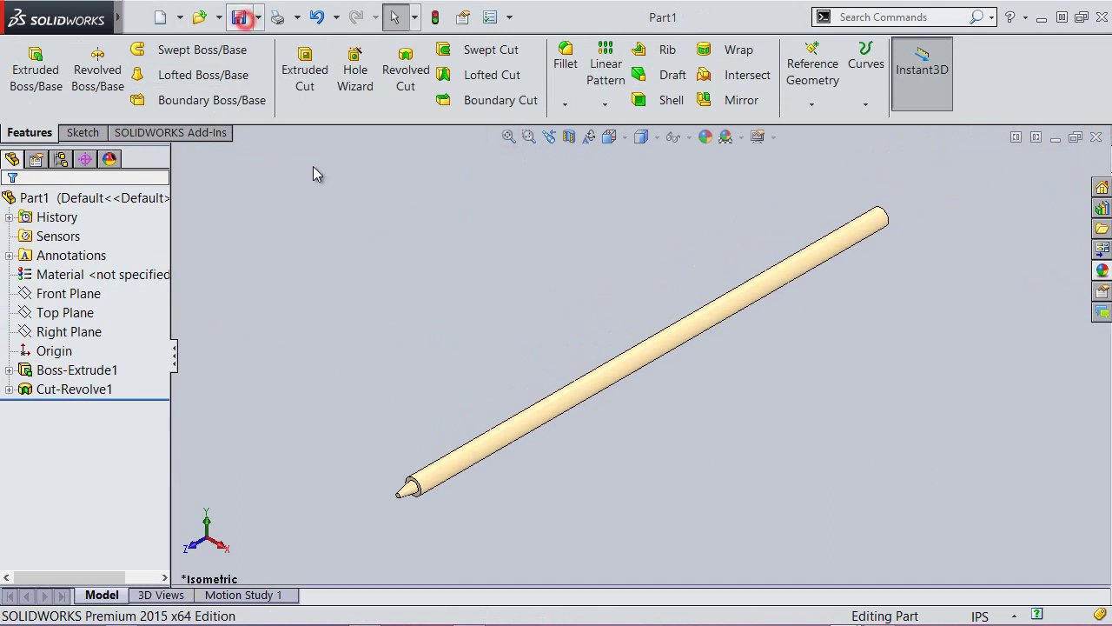
Start a Revolved Boss/Base from Recent Commands and expand the feature tree.
{"action": "right_click", "coordinate": [418, 319]}
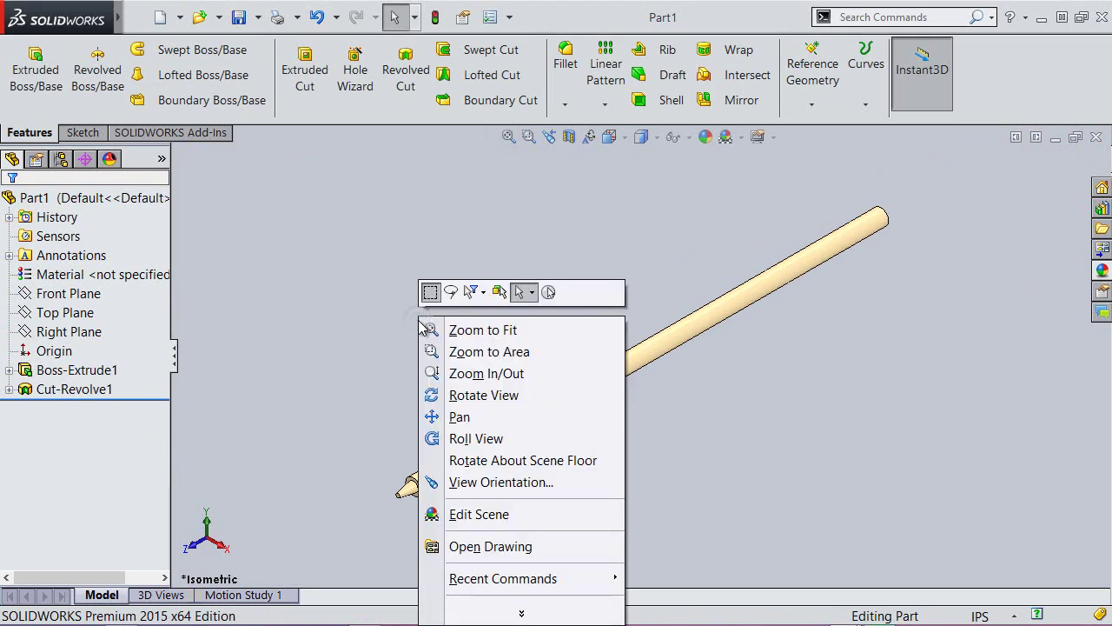
{"action": "mouse_move", "coordinate": [503, 578]}
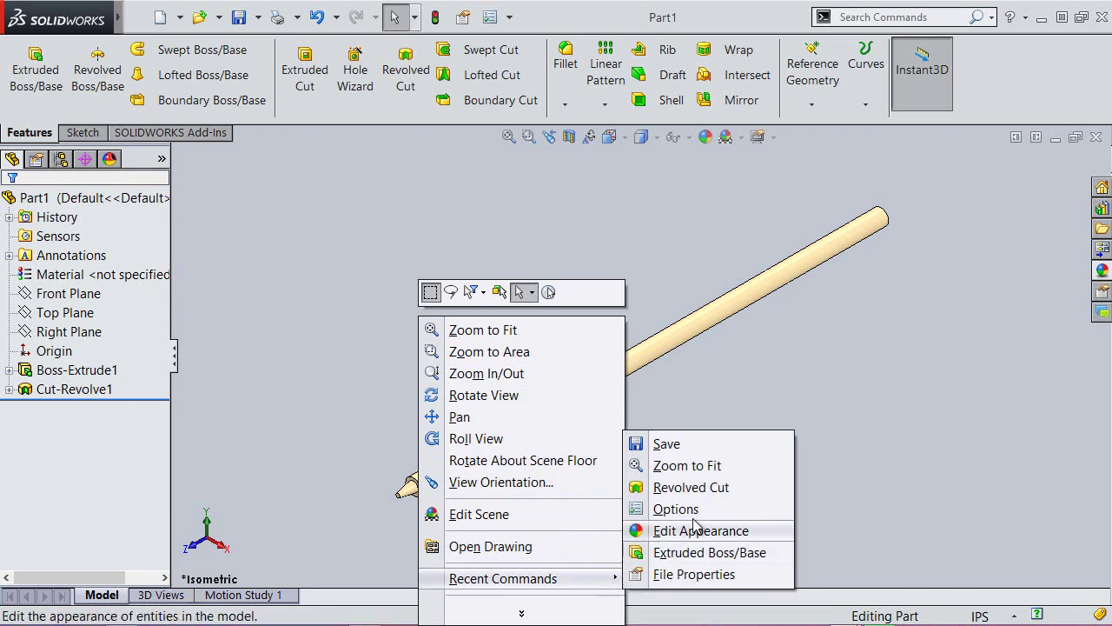
{"action": "left_click", "coordinate": [691, 487]}
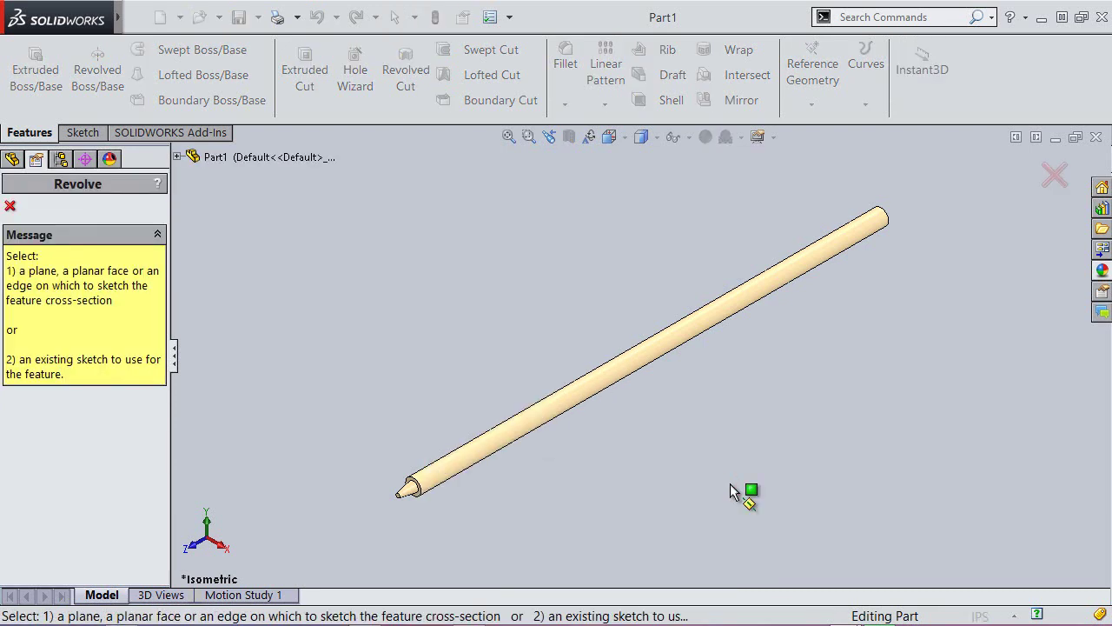
{"action": "left_click", "coordinate": [177, 156]}
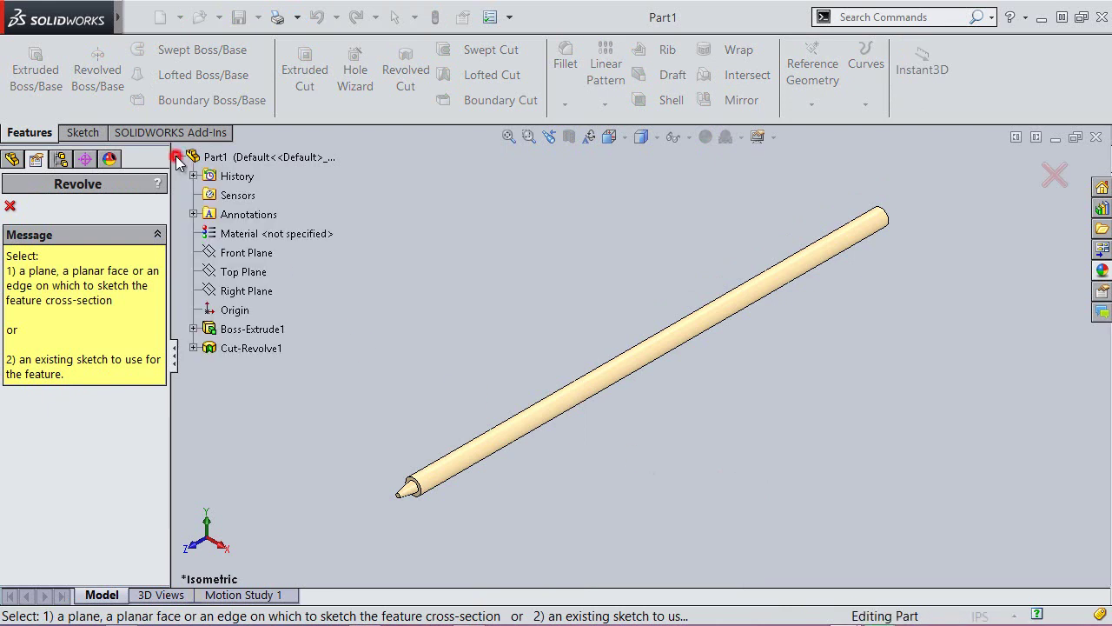
Start Sketch3 on the Right Plane and view the part from the right.
{"action": "left_click", "coordinate": [223, 290]}
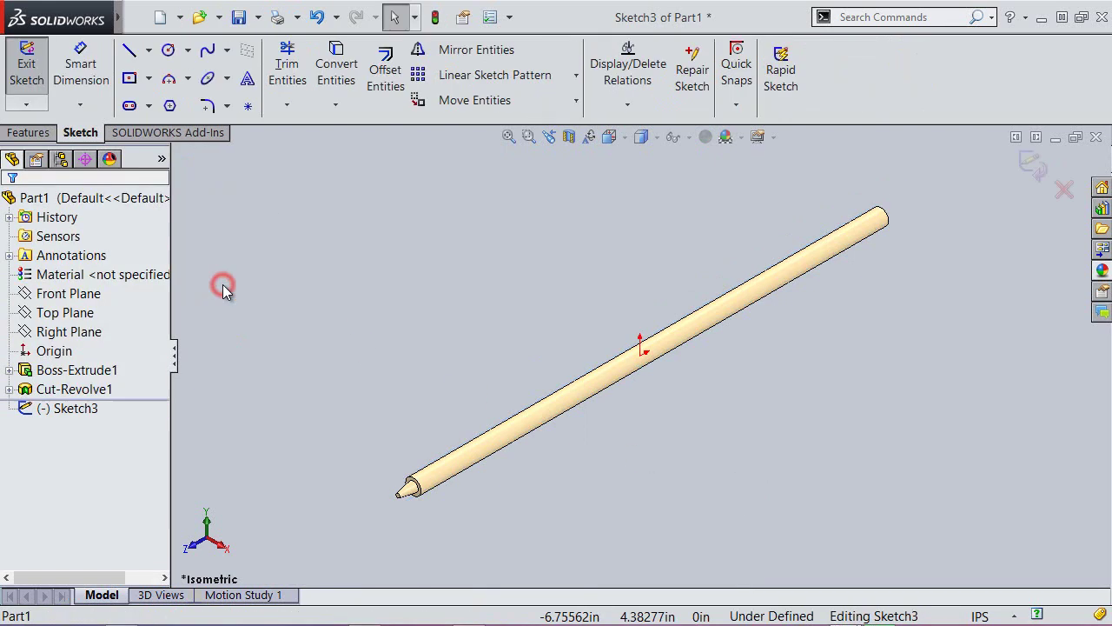
{"action": "left_click", "coordinate": [609, 136]}
{"action": "left_click", "coordinate": [685, 397]}
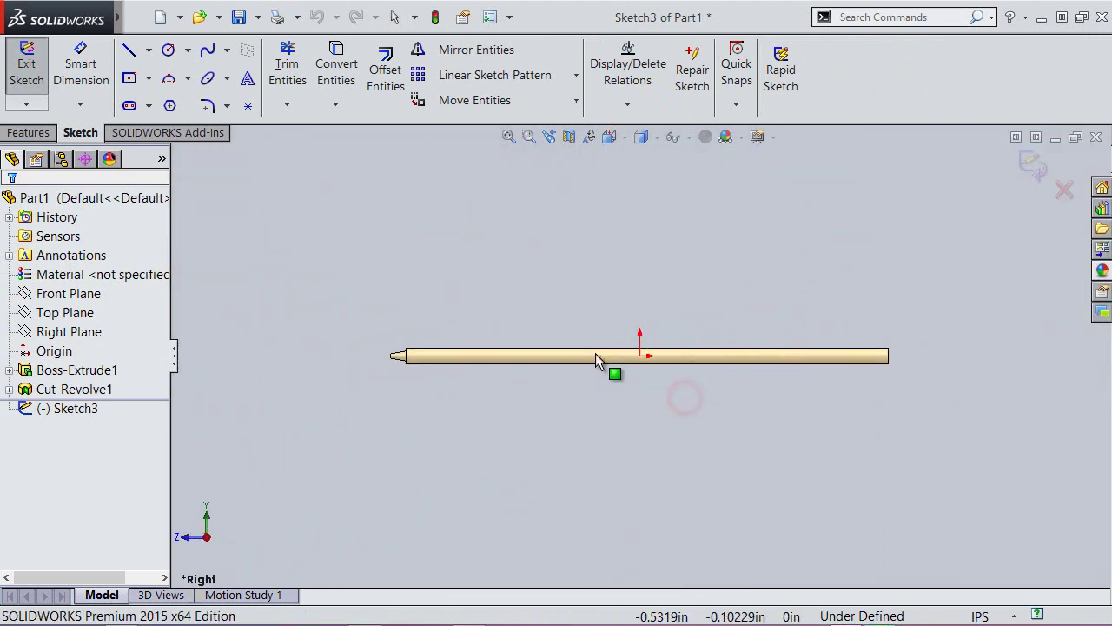
{"action": "left_click", "coordinate": [568, 137]}
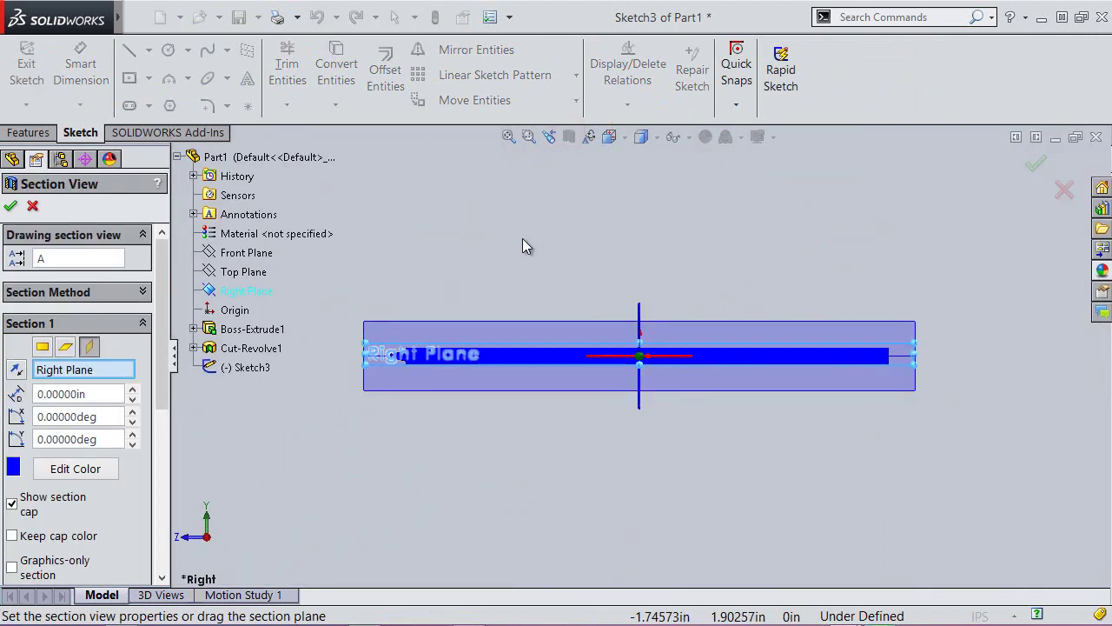
{"action": "left_click", "coordinate": [11, 207]}
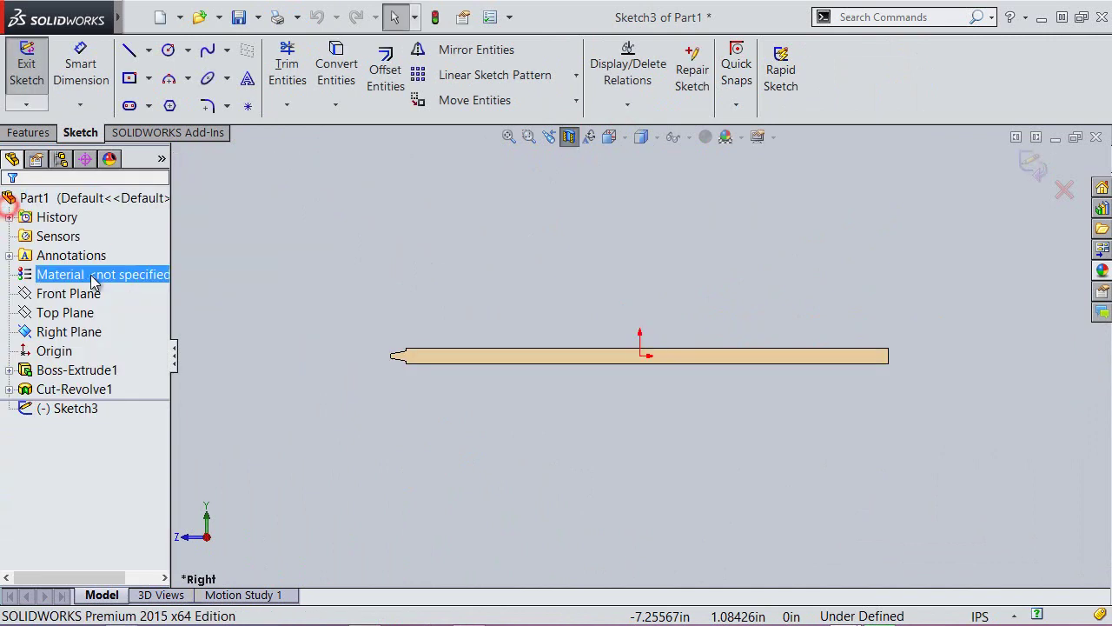
Create intersection curves of Part1 in the sketch and box-select all the outline lines.
{"action": "left_click", "coordinate": [336, 104]}
{"action": "left_click", "coordinate": [350, 146]}
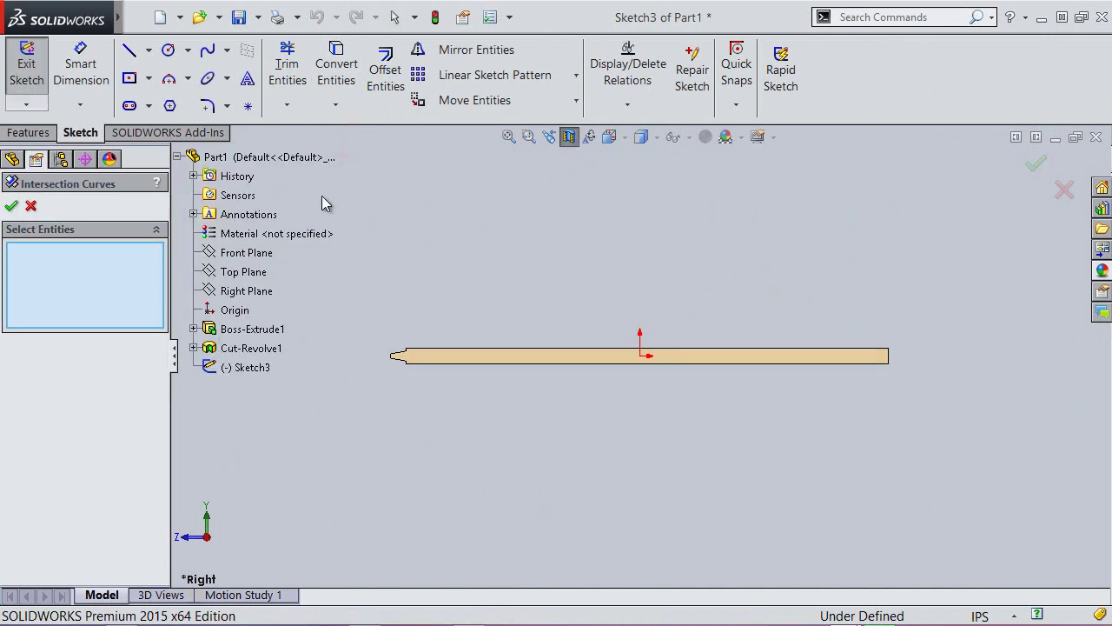
{"action": "left_click", "coordinate": [266, 156]}
{"action": "left_click", "coordinate": [11, 207]}
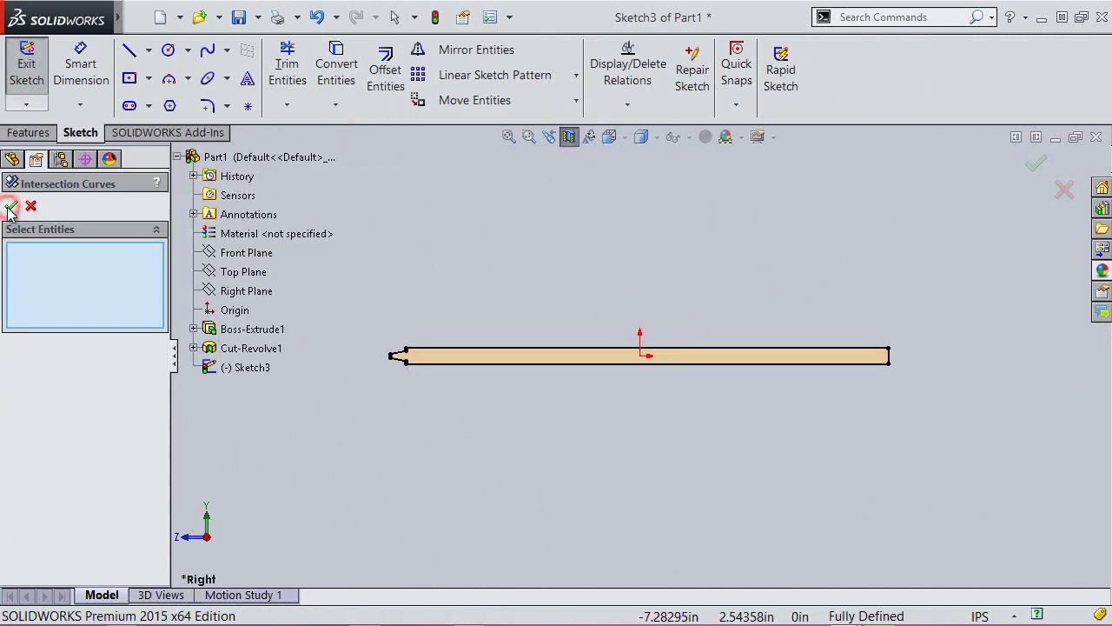
{"action": "left_click", "coordinate": [11, 206]}
{"action": "left_click_drag", "start_coordinate": [320, 293], "coordinate": [955, 429]}
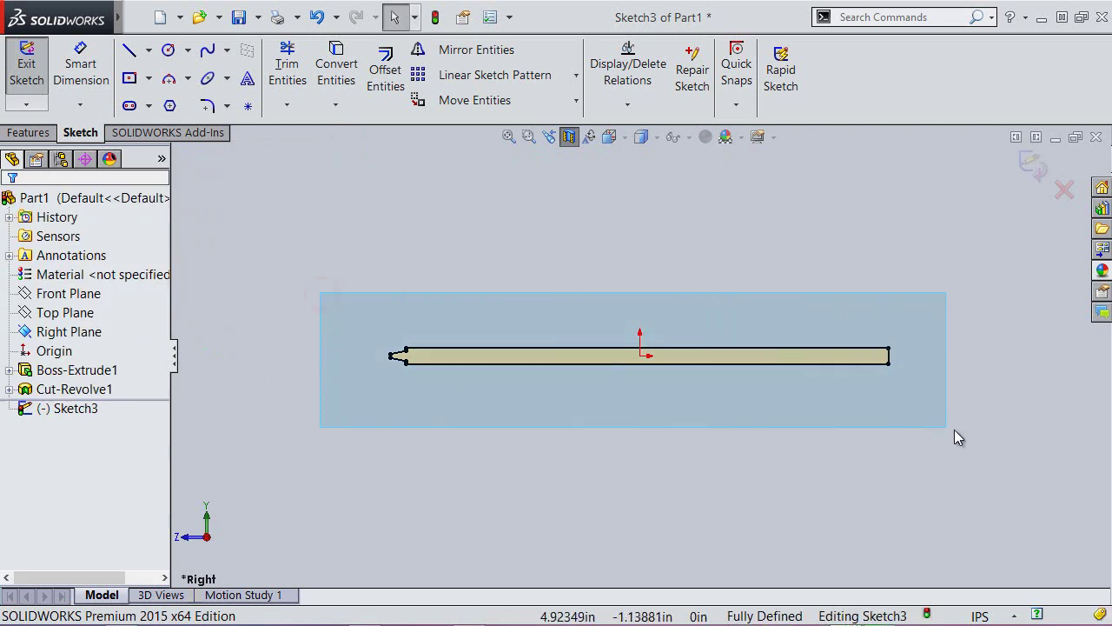
Convert the selected outline lines into construction geometry.
{"action": "left_click", "coordinate": [973, 369]}
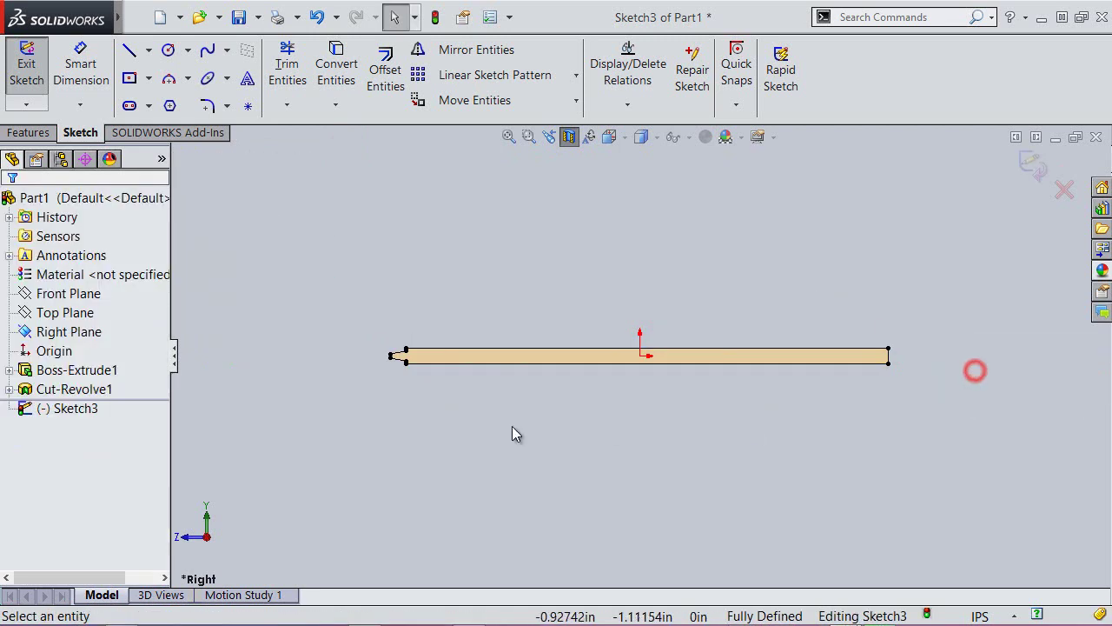
{"action": "scroll", "coordinate": [402, 369], "scroll_direction": "down", "scroll_amount": 2}
{"action": "scroll", "coordinate": [434, 365], "scroll_direction": "down", "scroll_amount": 3}
{"action": "scroll", "coordinate": [583, 358], "scroll_direction": "down", "scroll_amount": 3}
{"action": "scroll", "coordinate": [615, 334], "scroll_direction": "down", "scroll_amount": 3}
{"action": "scroll", "coordinate": [549, 278], "scroll_direction": "down", "scroll_amount": 2}
{"action": "scroll", "coordinate": [547, 278], "scroll_direction": "down", "scroll_amount": 2}
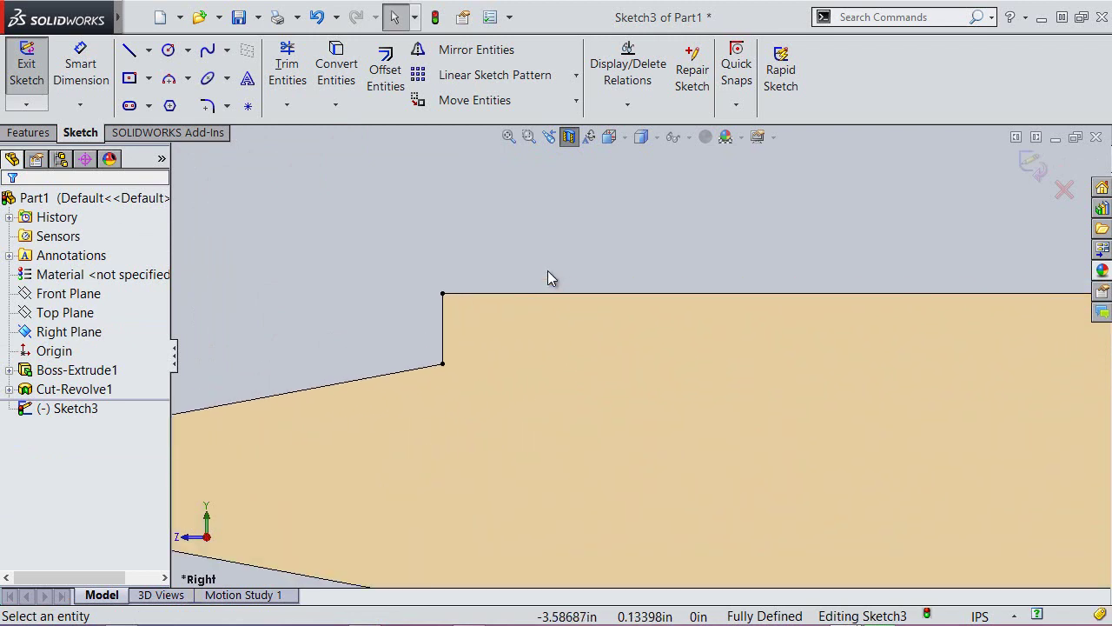
Draw a three-point arc from the tip's step corner to the rod's top edge, dimensioned 0.125 wide.
{"action": "left_click", "coordinate": [169, 78]}
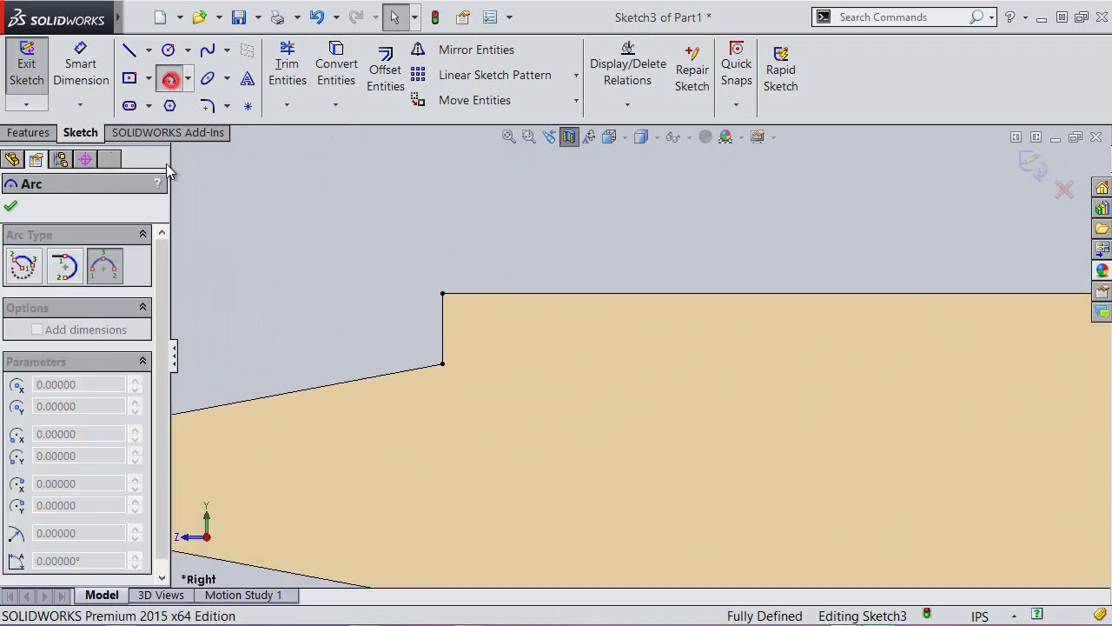
{"action": "left_click", "coordinate": [444, 363]}
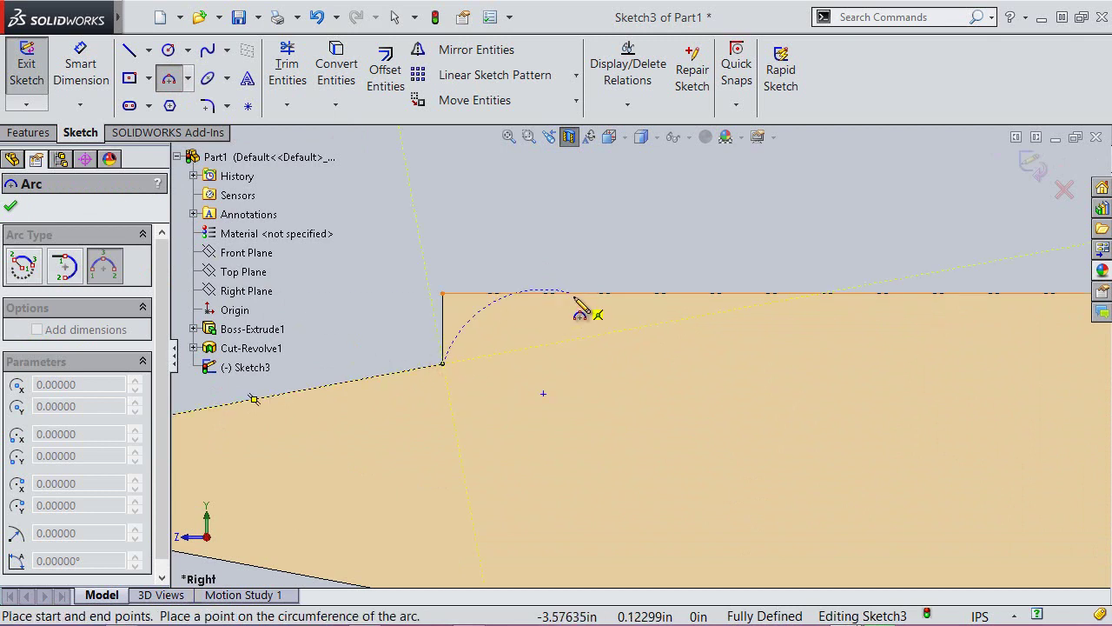
{"action": "left_click", "coordinate": [574, 295]}
{"action": "left_click", "coordinate": [504, 322]}
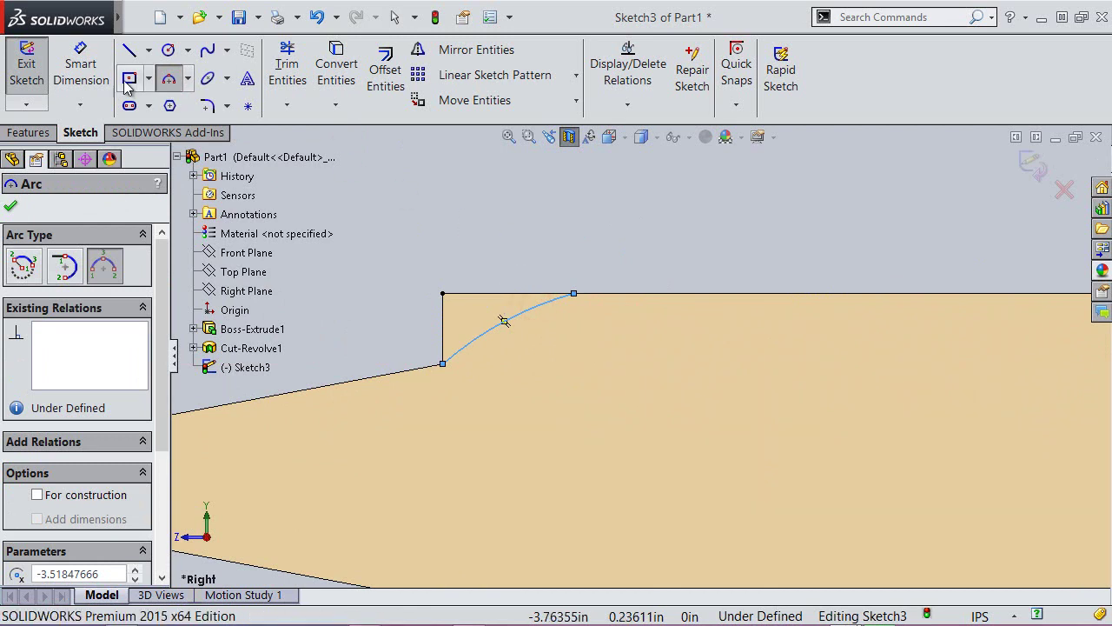
{"action": "left_click", "coordinate": [76, 69]}
{"action": "left_click", "coordinate": [445, 330]}
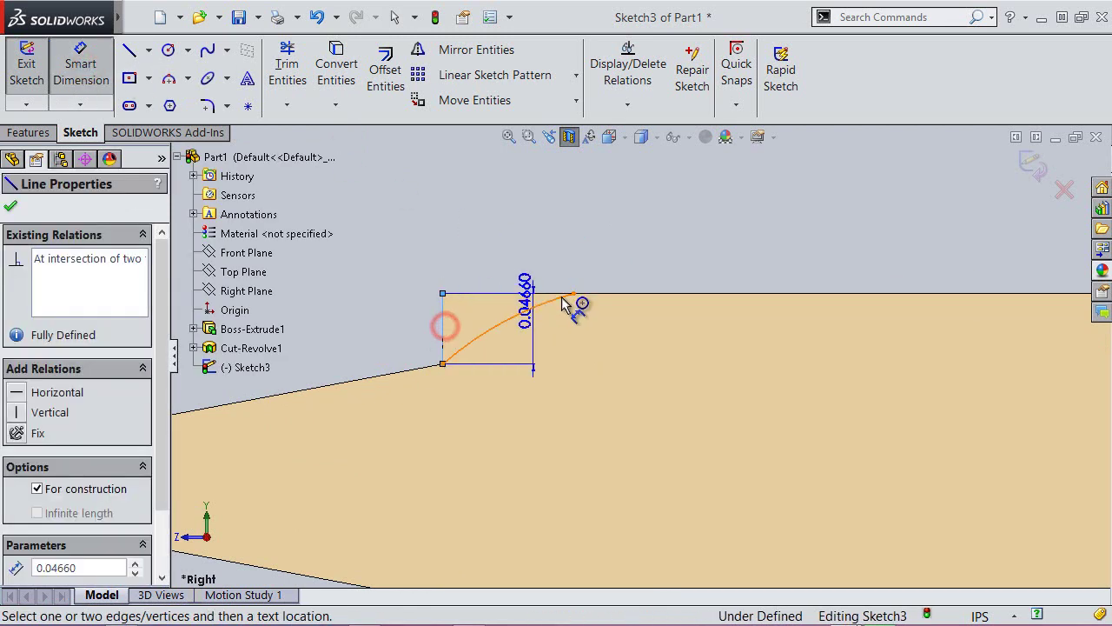
{"action": "left_click", "coordinate": [573, 294]}
{"action": "left_click", "coordinate": [523, 238]}
{"action": "type", "text": ".125"}
{"action": "key", "text": "Return"}
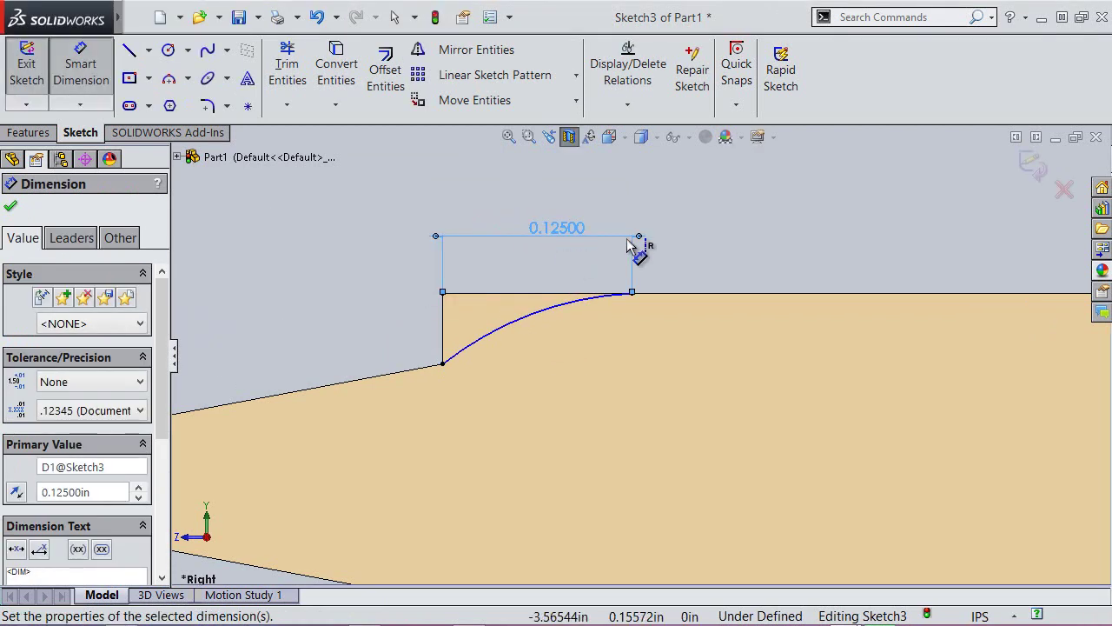
Make the arc tangent to the rod's top edge line.
{"action": "right_click", "coordinate": [693, 219]}
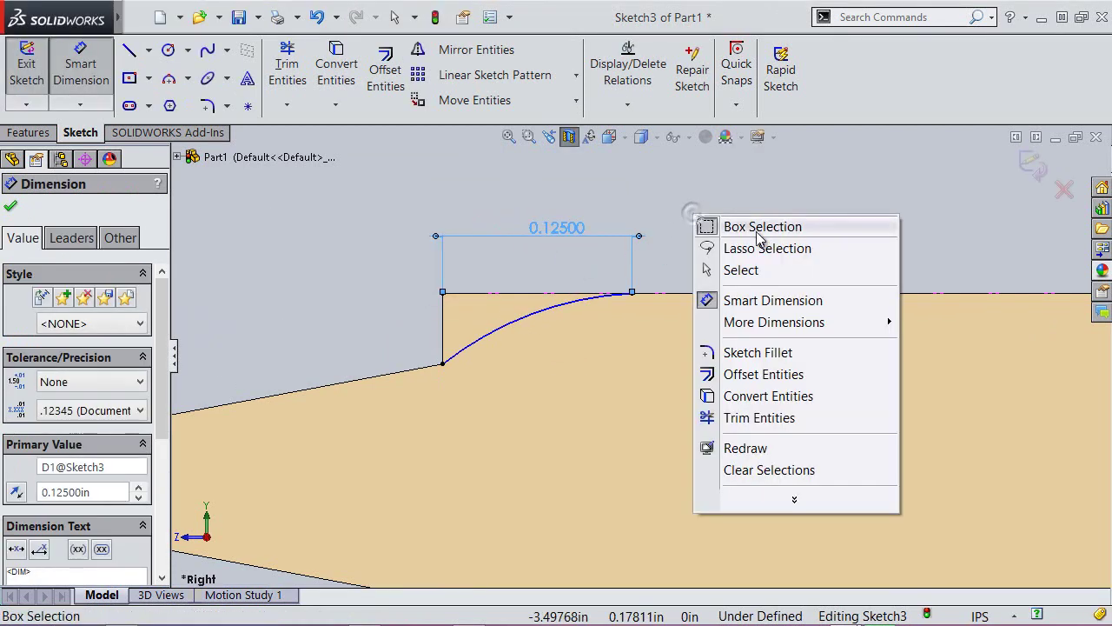
{"action": "left_click", "coordinate": [764, 269]}
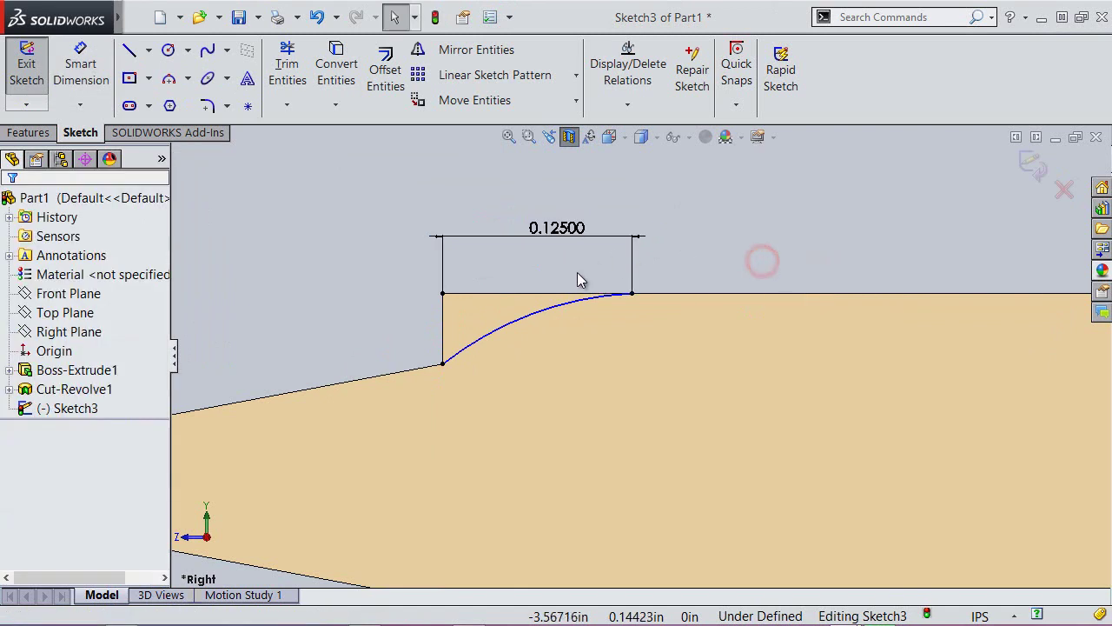
{"action": "left_click", "coordinate": [562, 303]}
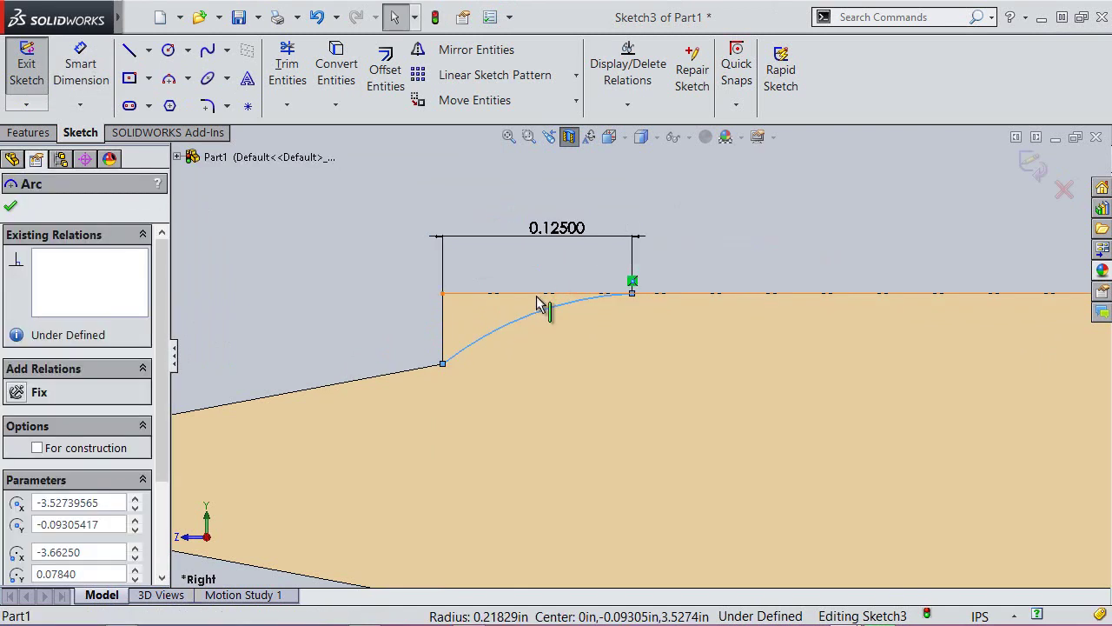
{"action": "left_click", "coordinate": [533, 293], "text": "ctrl"}
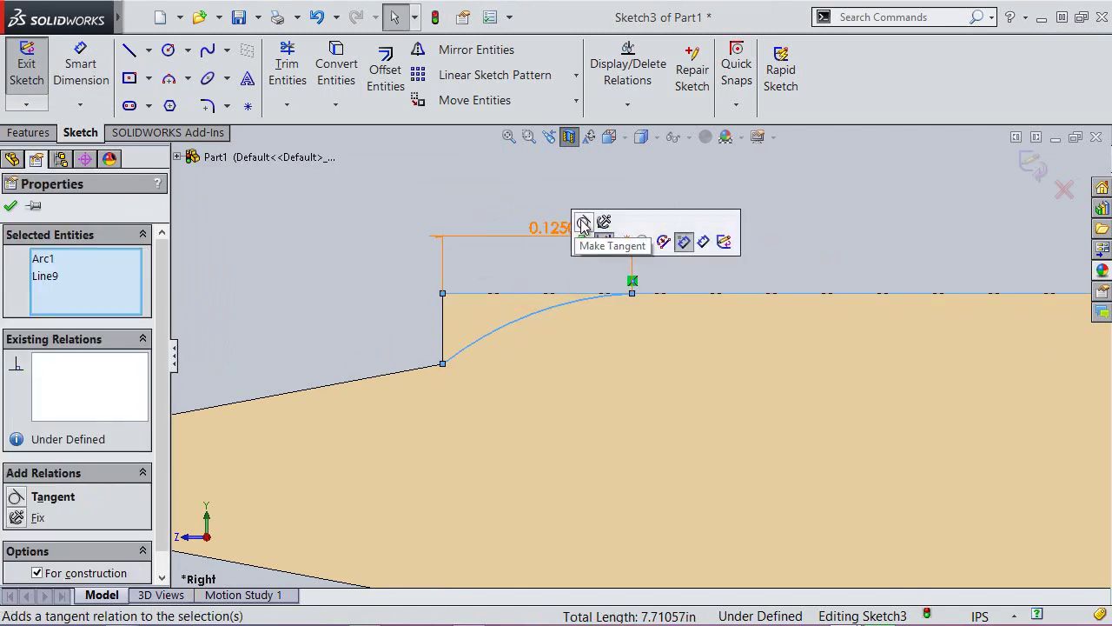
{"action": "left_click", "coordinate": [684, 241]}
{"action": "left_click", "coordinate": [567, 277]}
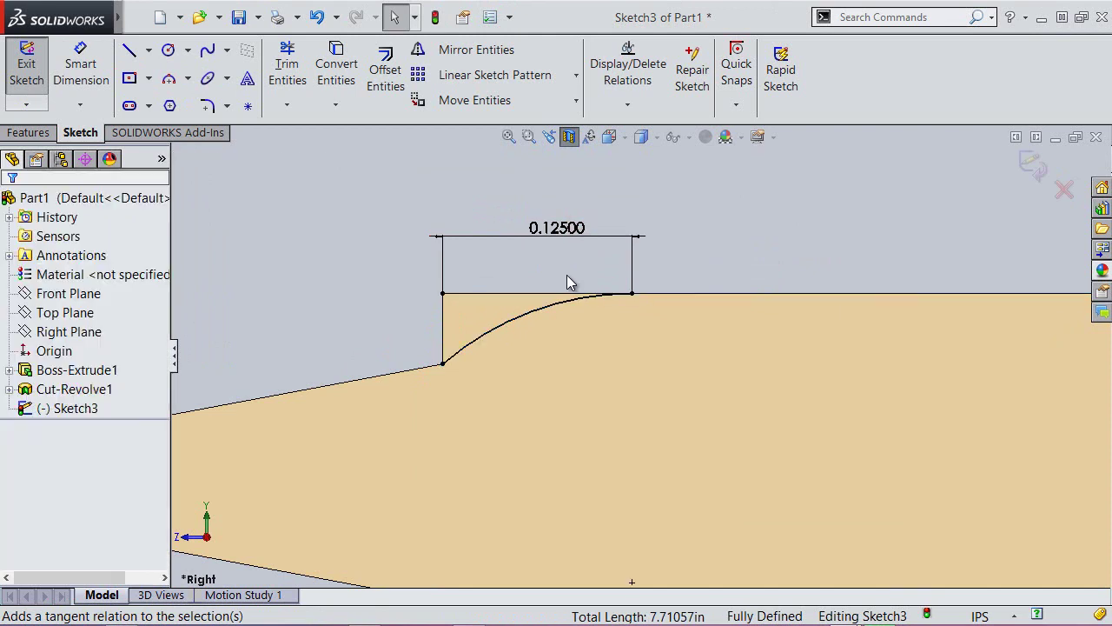
Draw a horizontal line from the vertical edge's top to the arc's end.
{"action": "left_click", "coordinate": [130, 52]}
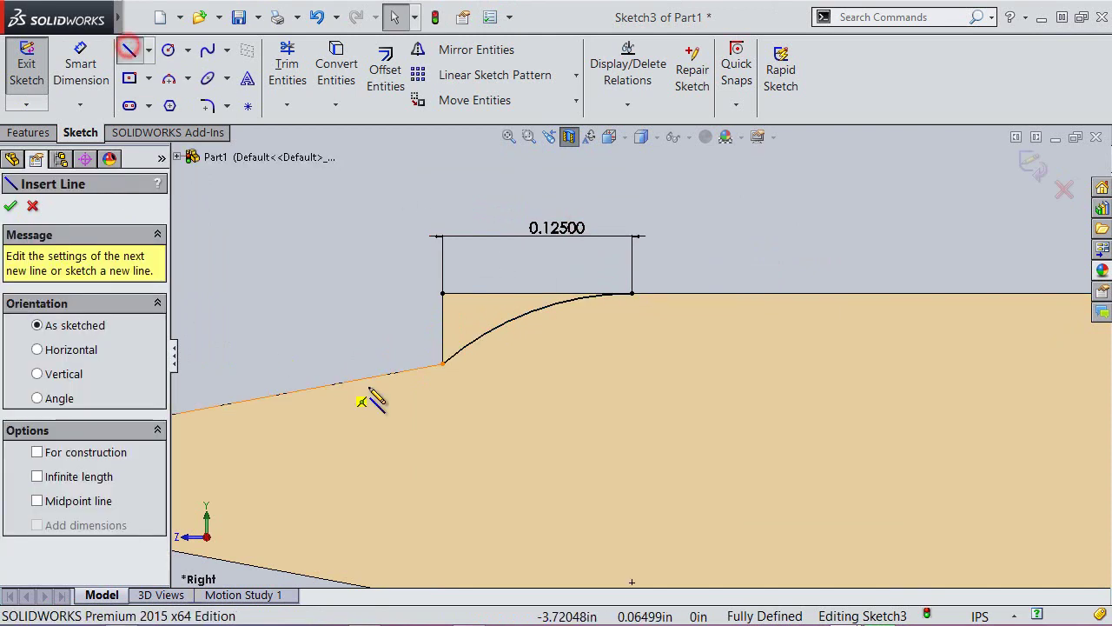
{"action": "left_click", "coordinate": [442, 293]}
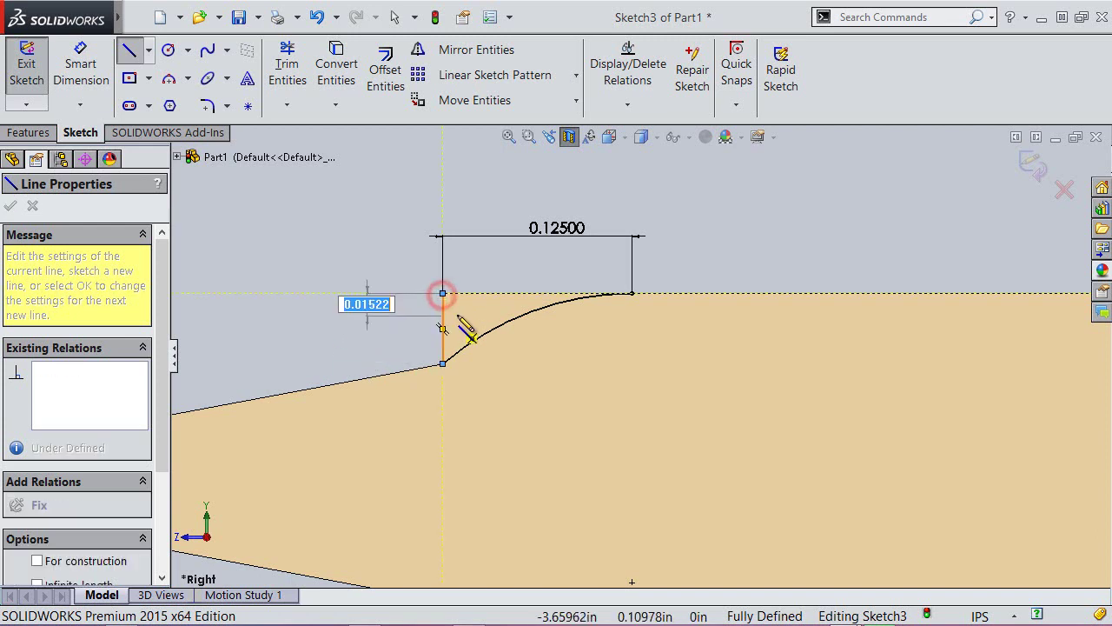
{"action": "left_click", "coordinate": [632, 293]}
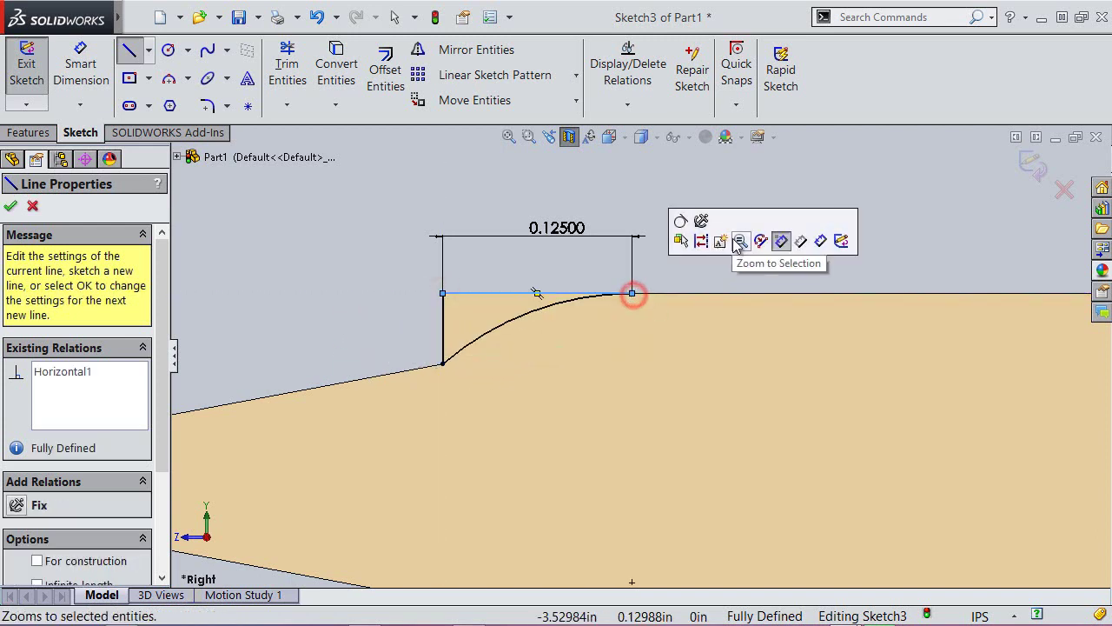
{"action": "right_click", "coordinate": [918, 236]}
{"action": "left_click", "coordinate": [925, 236]}
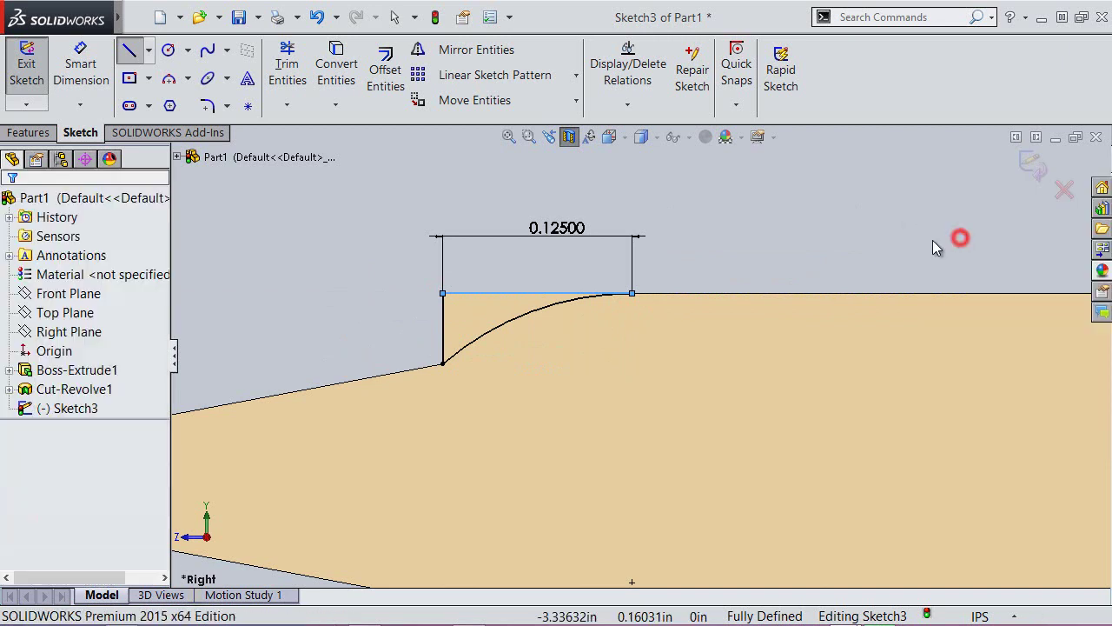
Add a centerline from the origin to the cone tip and turn off the section view.
{"action": "right_click", "coordinate": [696, 180]}
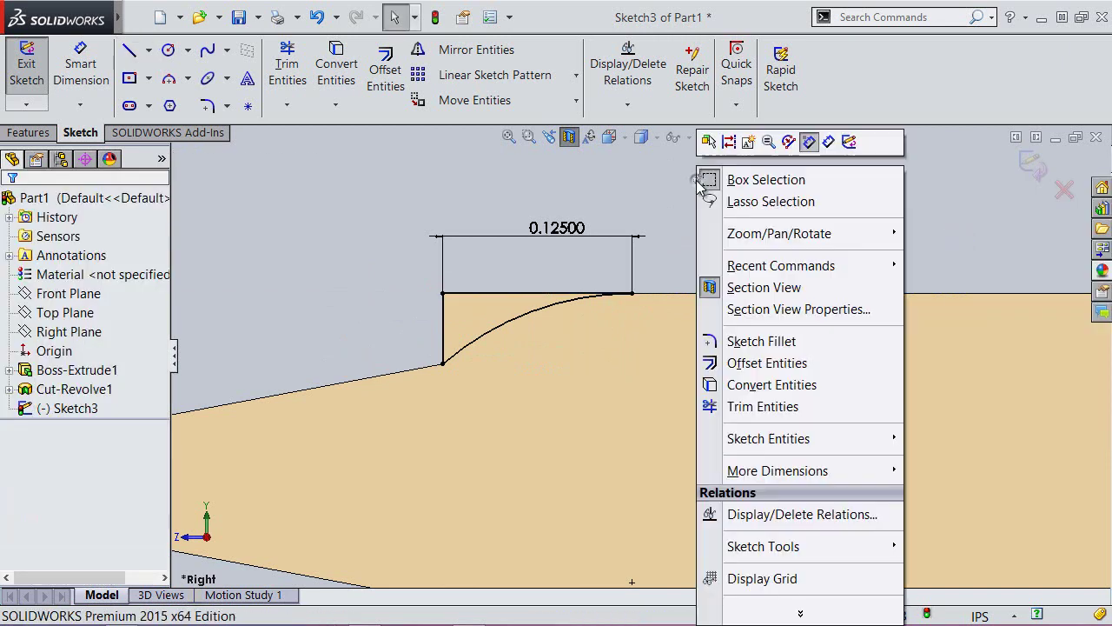
{"action": "left_click", "coordinate": [801, 614]}
{"action": "left_click", "coordinate": [767, 304]}
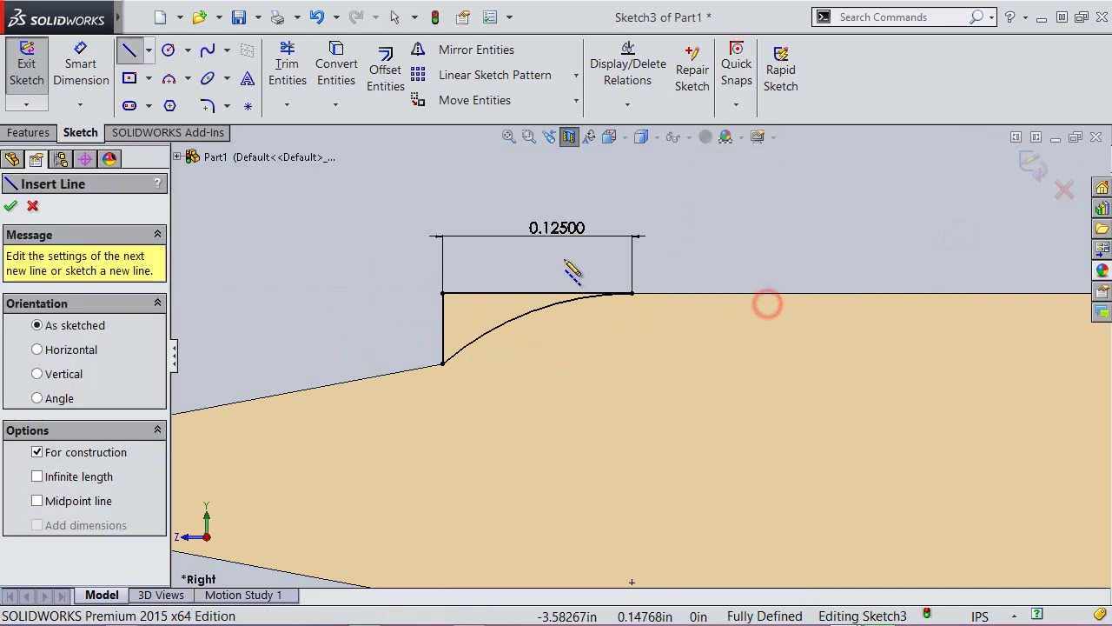
{"action": "scroll", "coordinate": [533, 348], "scroll_direction": "up", "scroll_amount": 2}
{"action": "scroll", "coordinate": [528, 385], "scroll_direction": "up", "scroll_amount": 3}
{"action": "scroll", "coordinate": [528, 399], "scroll_direction": "up", "scroll_amount": 3}
{"action": "scroll", "coordinate": [527, 399], "scroll_direction": "up", "scroll_amount": 3}
{"action": "scroll", "coordinate": [537, 397], "scroll_direction": "up", "scroll_amount": 2}
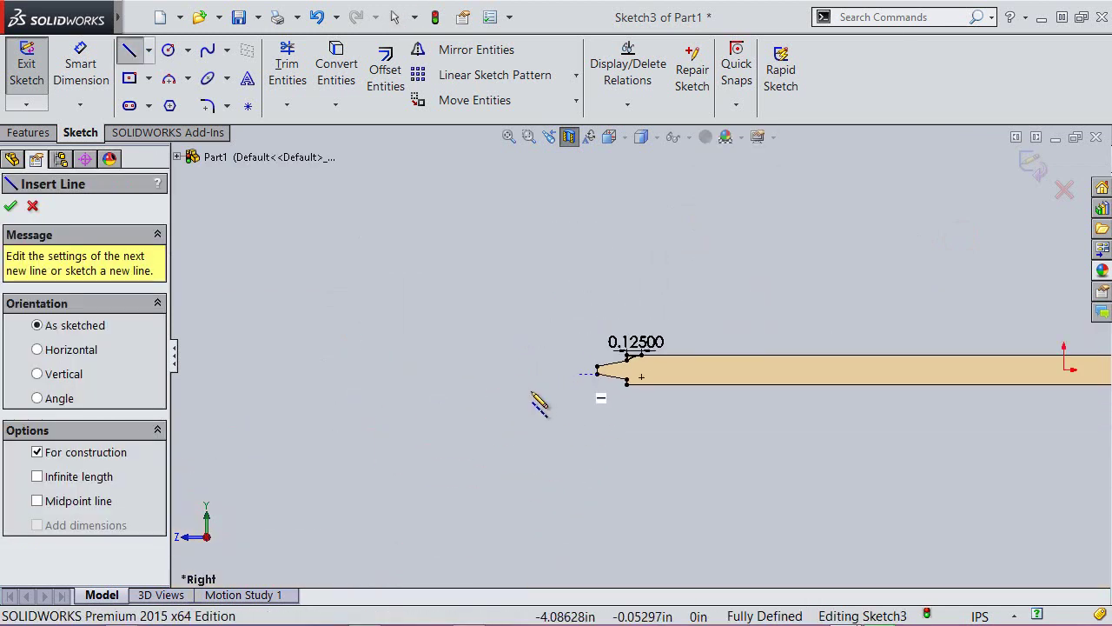
{"action": "left_click", "coordinate": [918, 368]}
{"action": "scroll", "coordinate": [461, 365], "scroll_direction": "down", "scroll_amount": 2}
{"action": "left_click", "coordinate": [462, 365]}
{"action": "right_click", "coordinate": [466, 277]}
{"action": "left_click", "coordinate": [495, 288]}
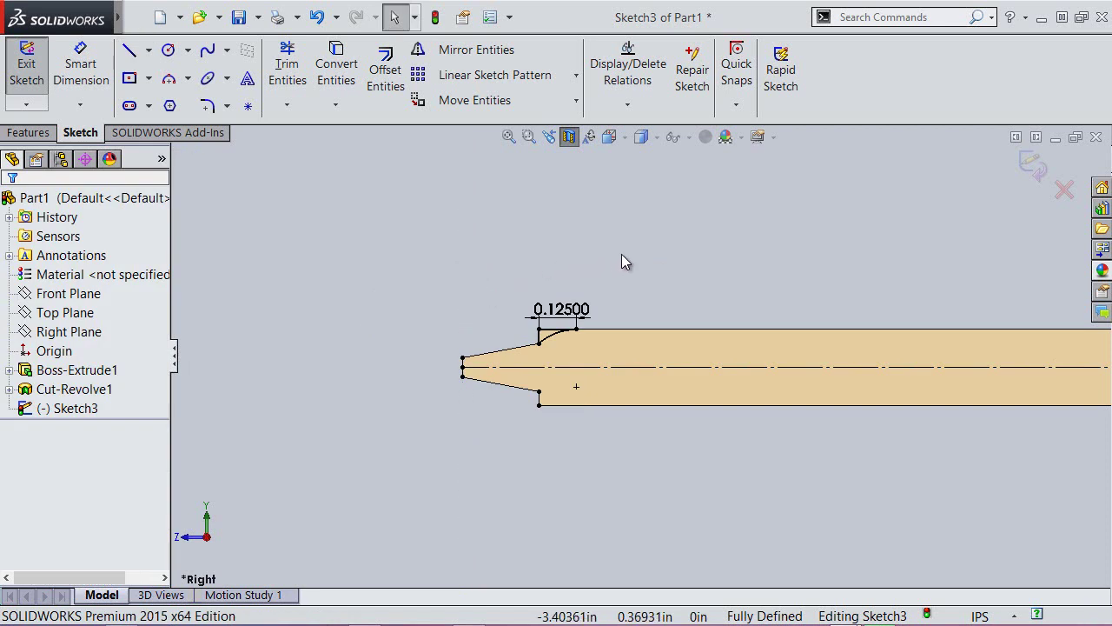
{"action": "left_click", "coordinate": [569, 137]}
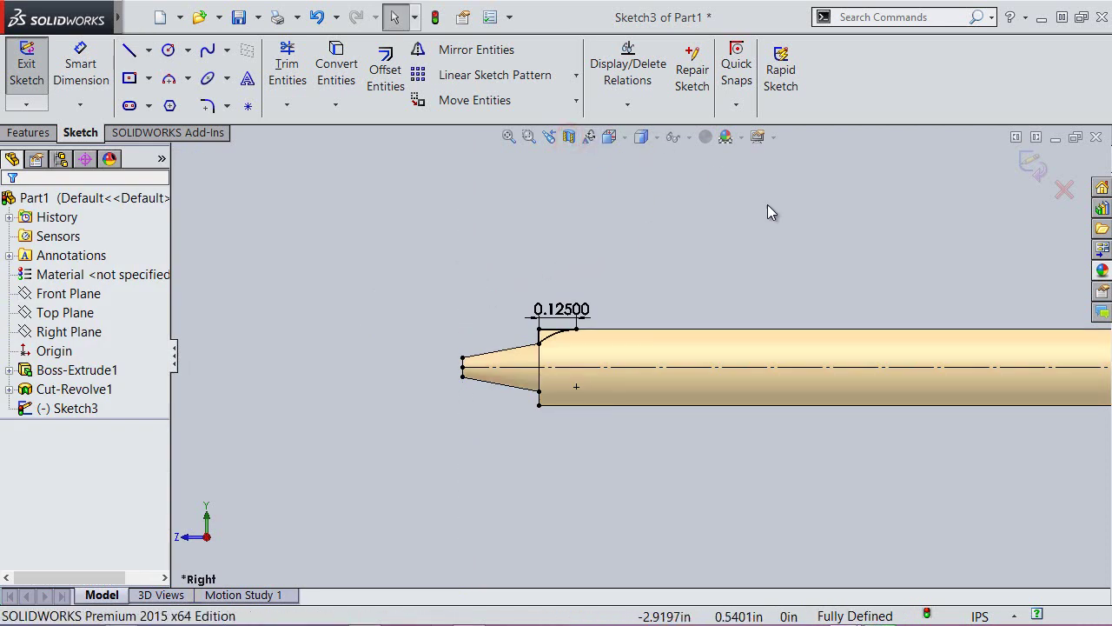
{"action": "right_click", "coordinate": [763, 205]}
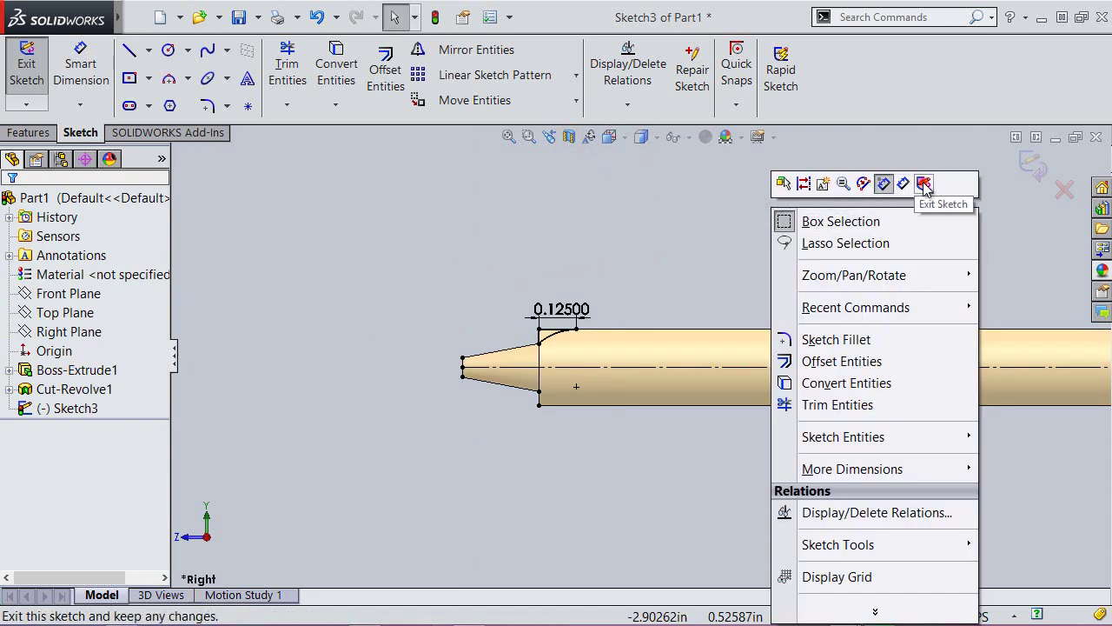
Revolve-cut Sketch3 around centerline Line19 to round the shoulder behind the conical tip.
{"action": "left_click", "coordinate": [924, 183]}
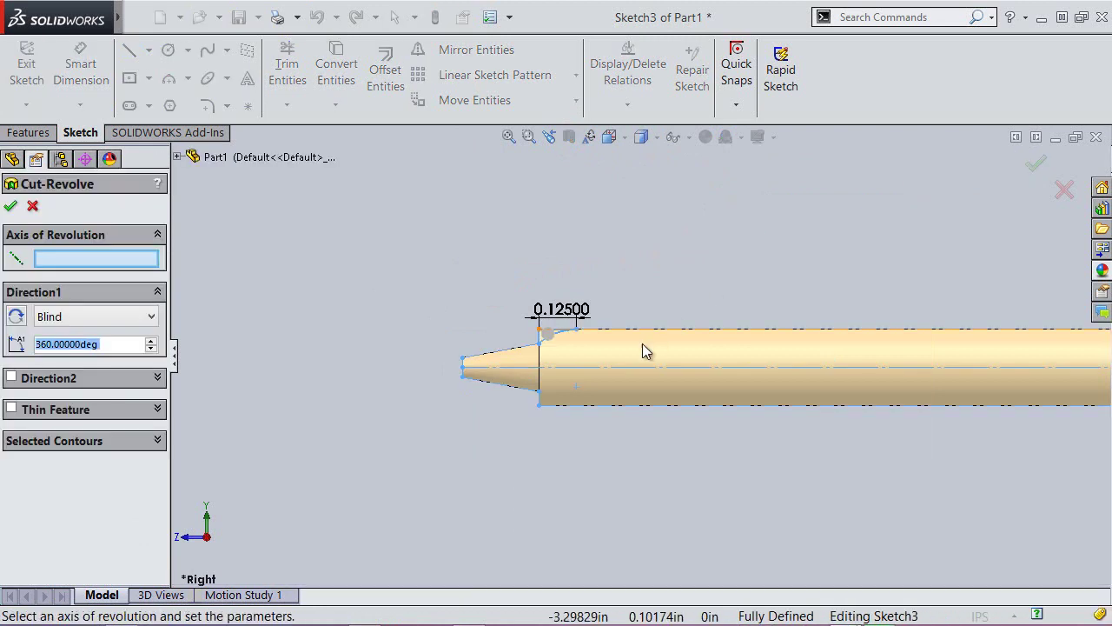
{"action": "left_click", "coordinate": [628, 379]}
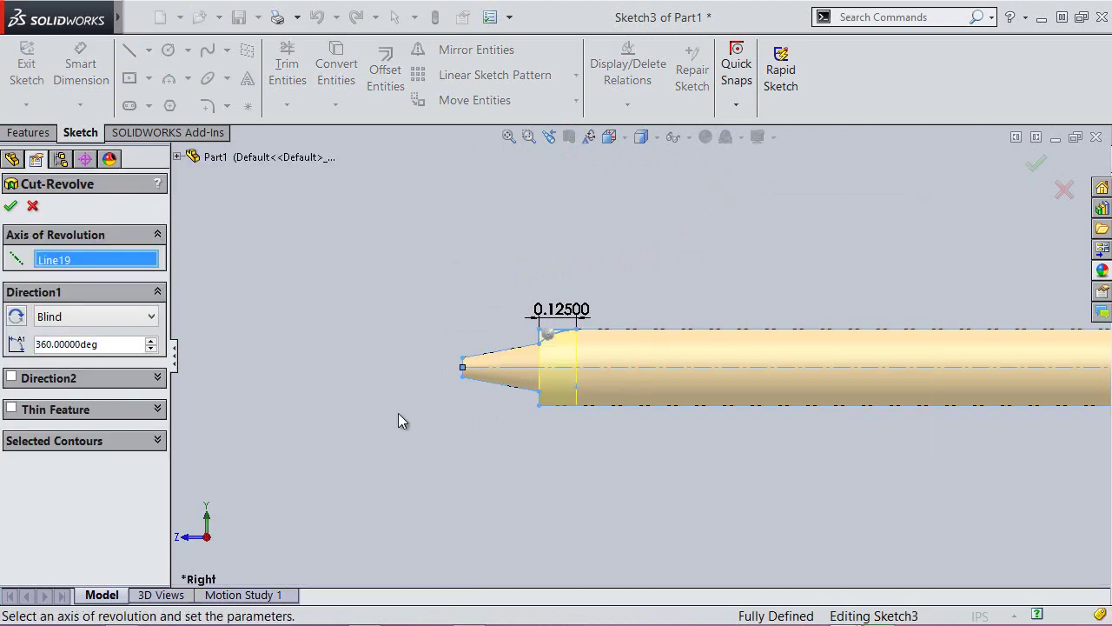
{"action": "left_click", "coordinate": [11, 206]}
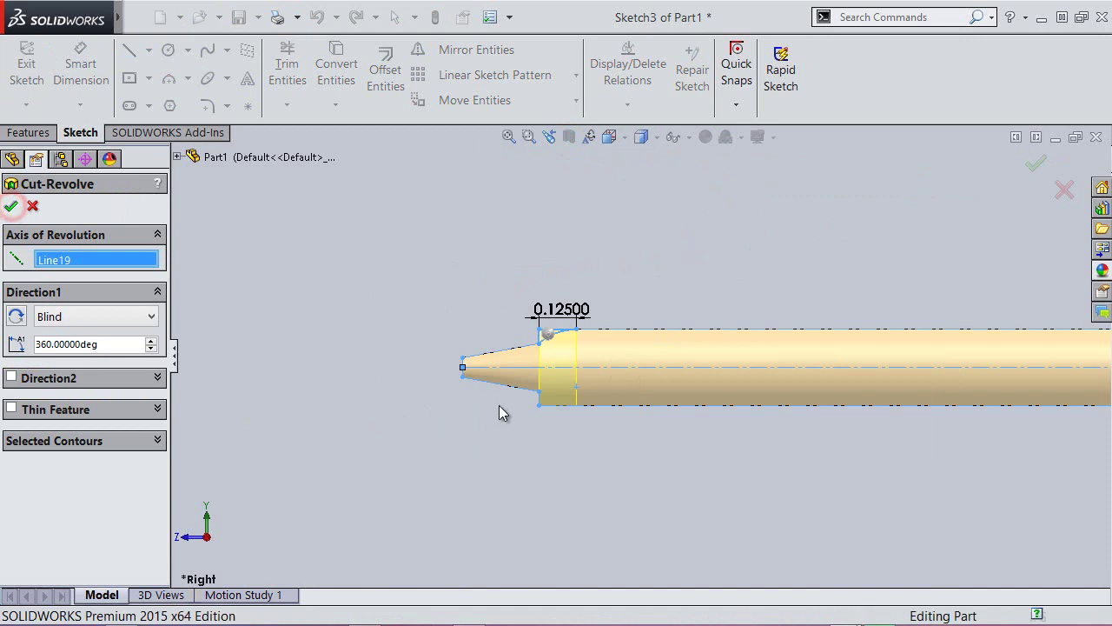
{"action": "left_click", "coordinate": [418, 420]}
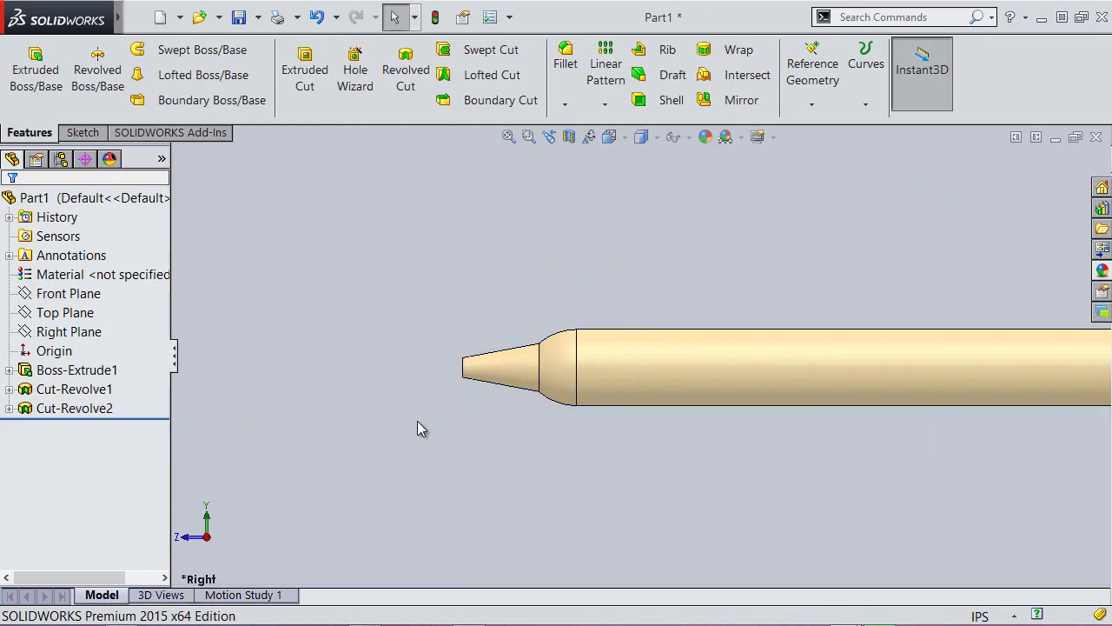
{"action": "mouse_move", "coordinate": [455, 430]}
{"action": "middle_mouse_down"}
{"action": "mouse_move", "coordinate": [511, 491]}
{"action": "mouse_move", "coordinate": [509, 509]}
{"action": "middle_mouse_up"}
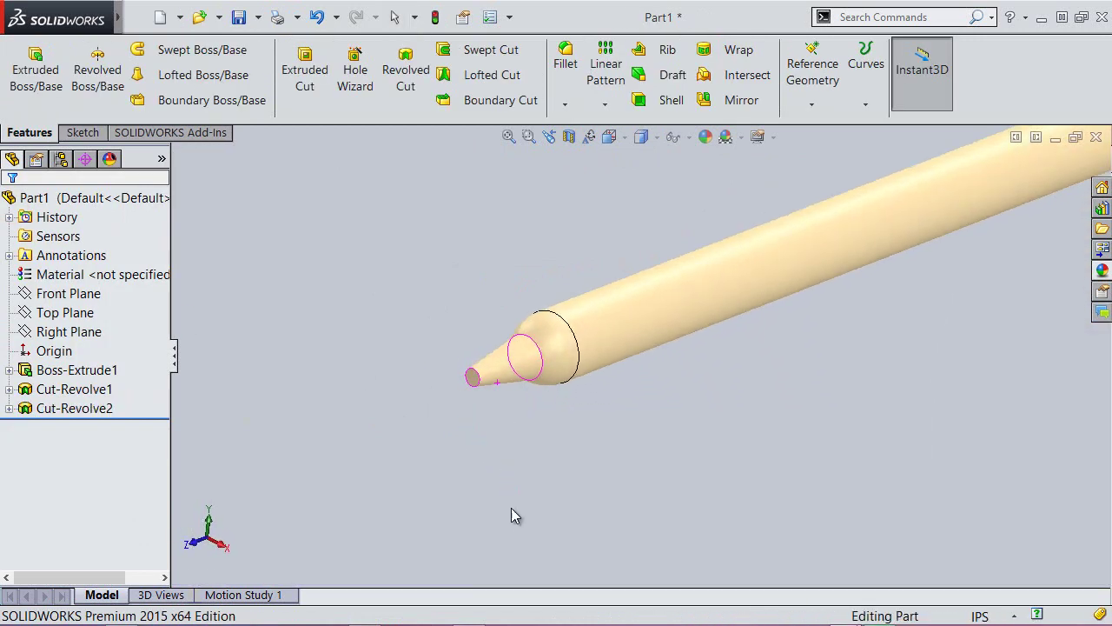
Switch to isometric view, zoom to fit, and save the part.
{"action": "scroll", "coordinate": [527, 350], "scroll_direction": "up", "scroll_amount": 3}
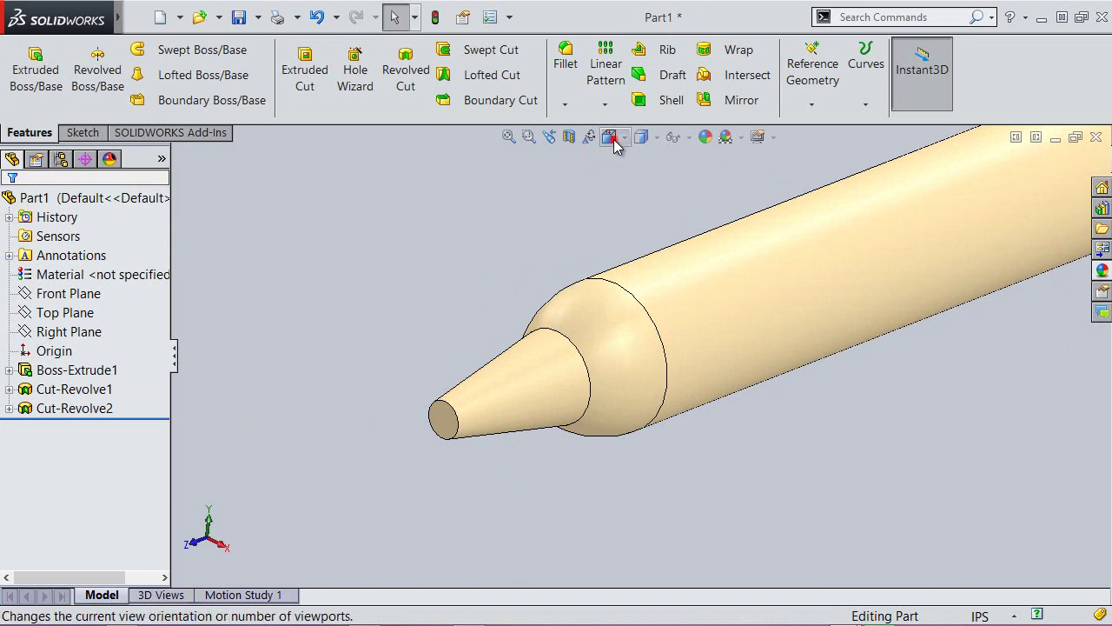
{"action": "left_click", "coordinate": [610, 137]}
{"action": "left_click", "coordinate": [635, 342]}
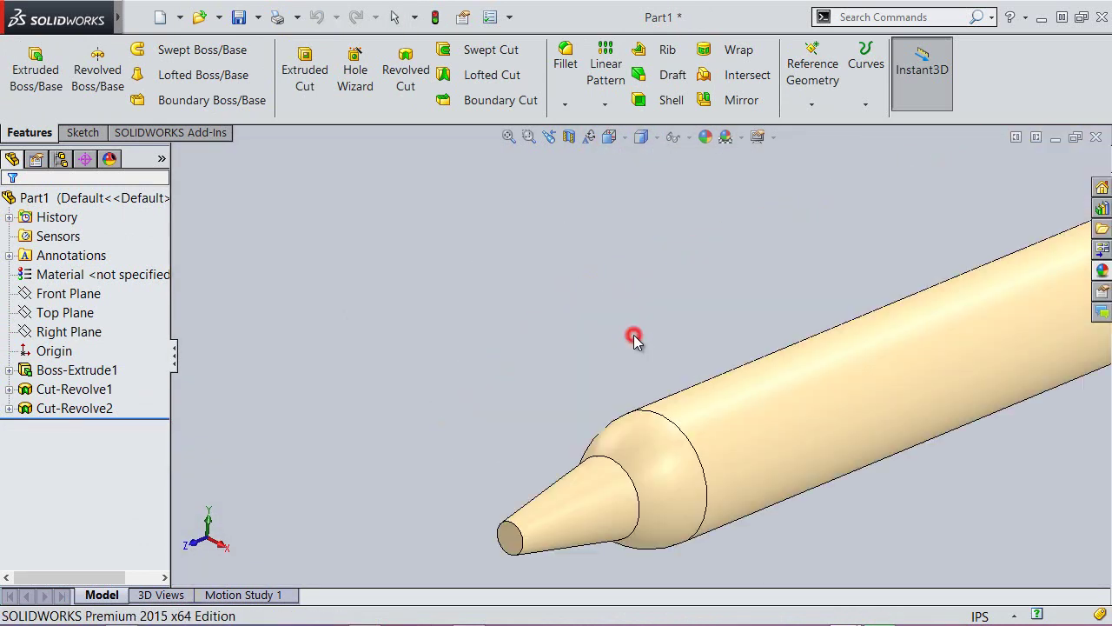
{"action": "left_click", "coordinate": [505, 134]}
{"action": "left_click", "coordinate": [236, 17]}
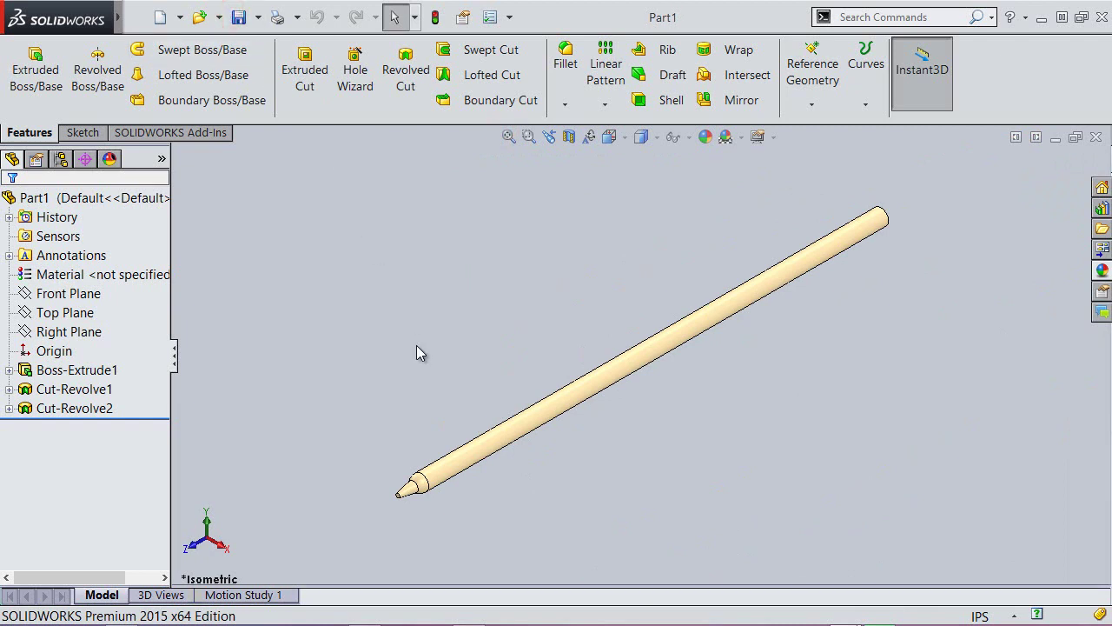
Start a new sketch, Sketch4, on a plane picked from the feature tree.
{"action": "left_click", "coordinate": [536, 285]}
{"action": "left_click", "coordinate": [83, 132]}
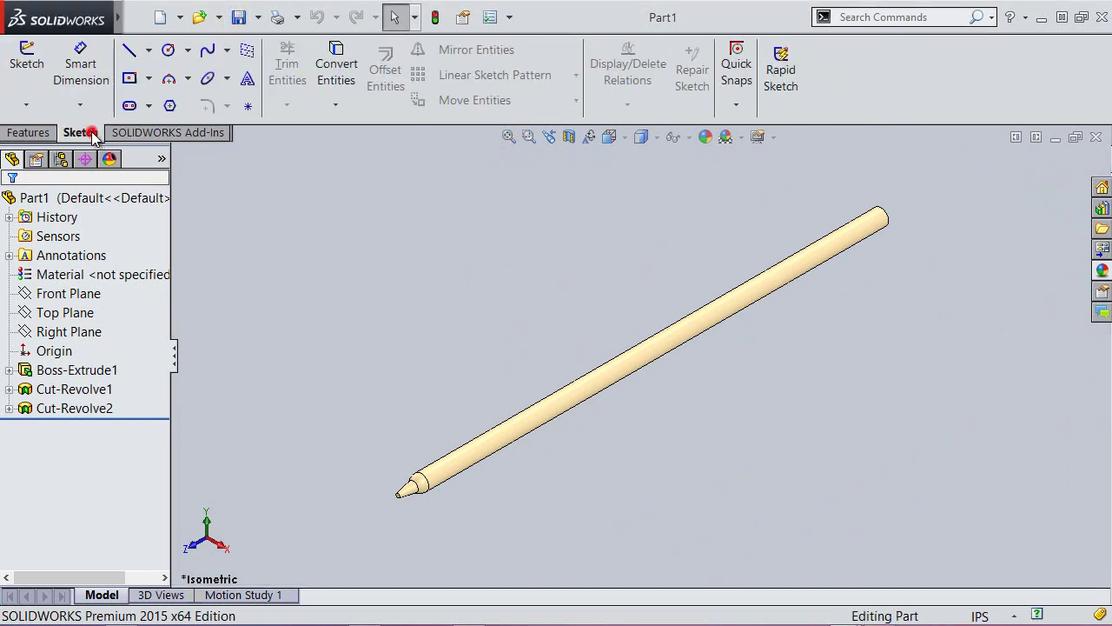
{"action": "left_click", "coordinate": [32, 63]}
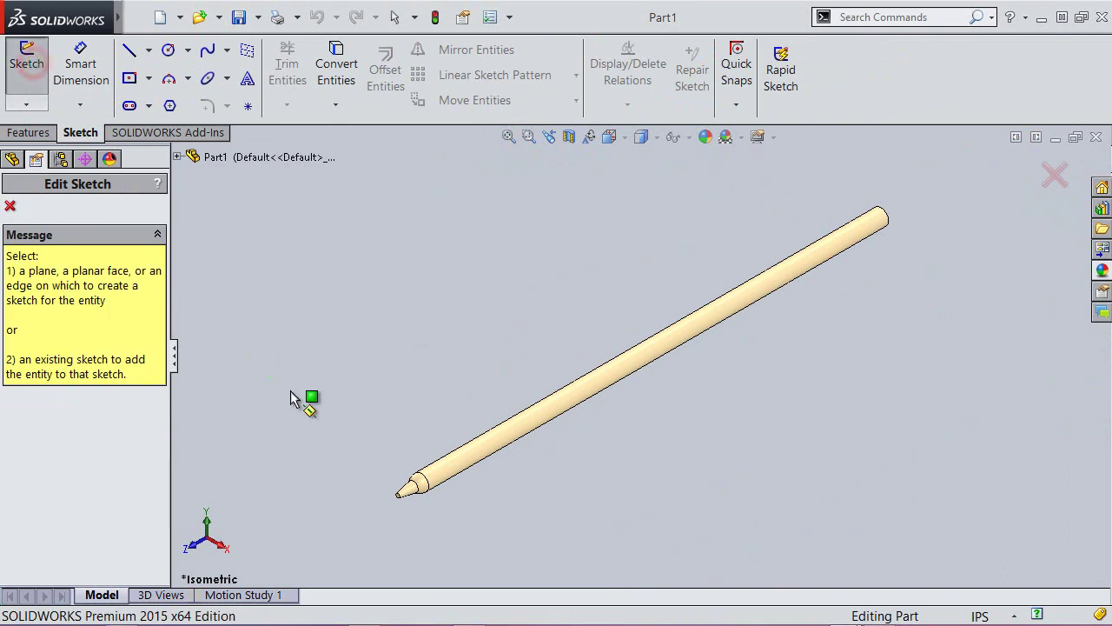
{"action": "left_click", "coordinate": [179, 155]}
{"action": "mouse_move", "coordinate": [209, 156]}
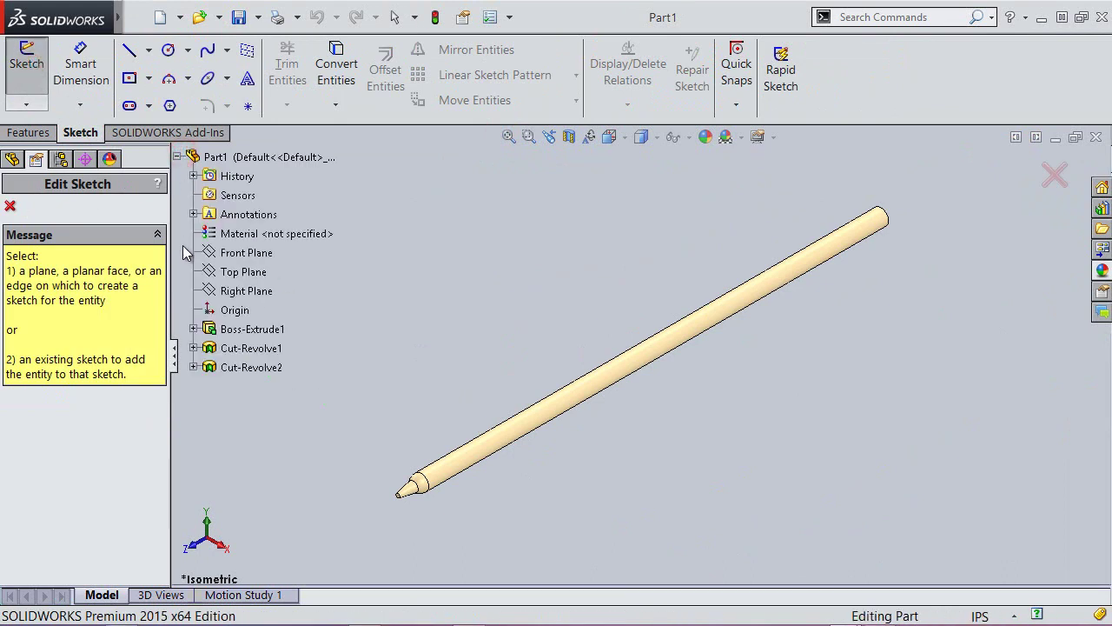
{"action": "left_click", "coordinate": [237, 290]}
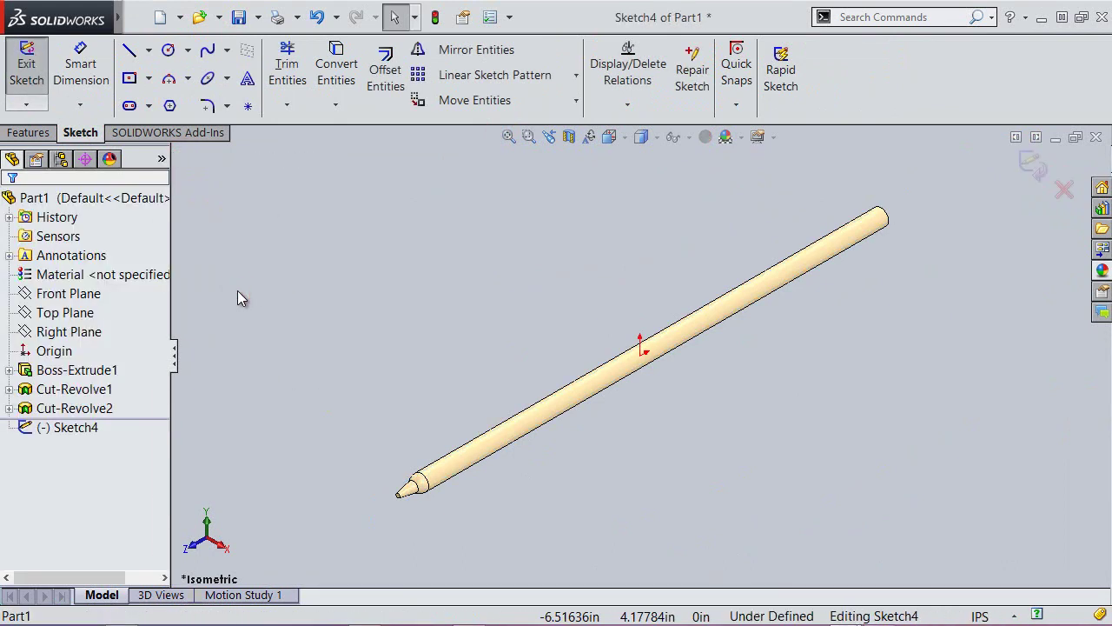
Create intersection curves from Part1 and make them all construction geometry.
{"action": "left_click", "coordinate": [334, 105]}
{"action": "left_click", "coordinate": [346, 146]}
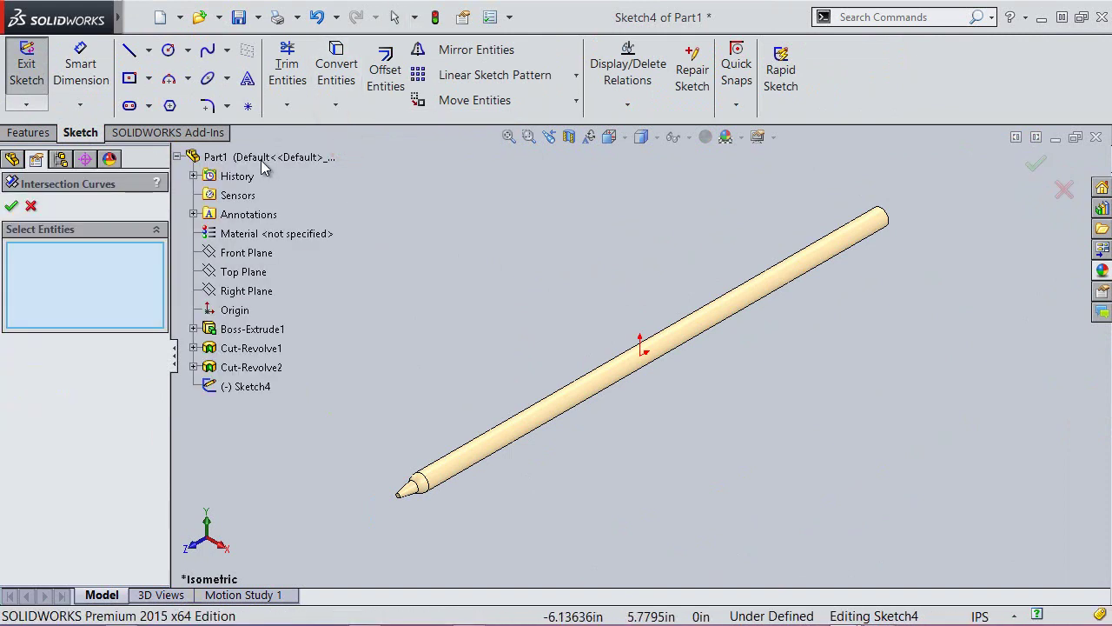
{"action": "left_click", "coordinate": [248, 157]}
{"action": "left_click", "coordinate": [12, 207]}
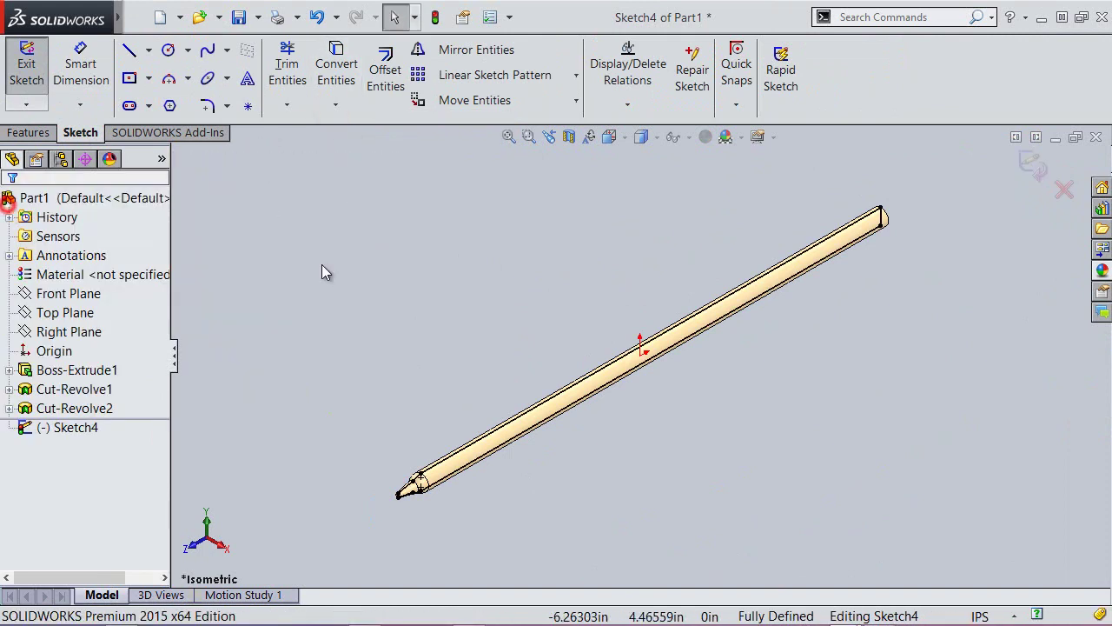
{"action": "left_click_drag", "start_coordinate": [274, 142], "coordinate": [1019, 555]}
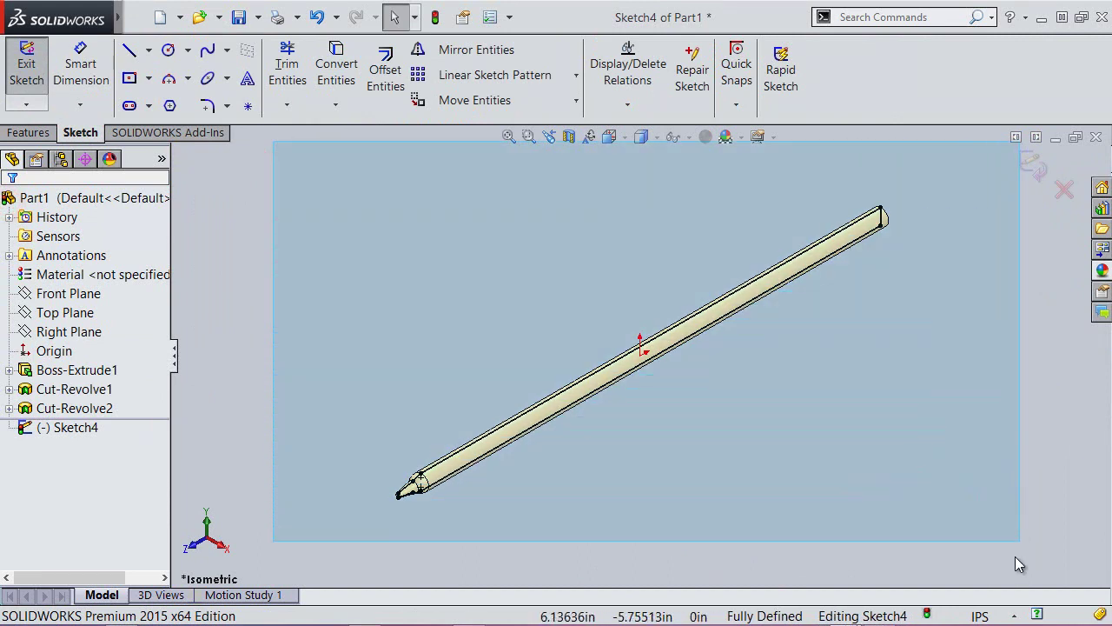
{"action": "left_click", "coordinate": [976, 472]}
{"action": "left_click", "coordinate": [979, 472]}
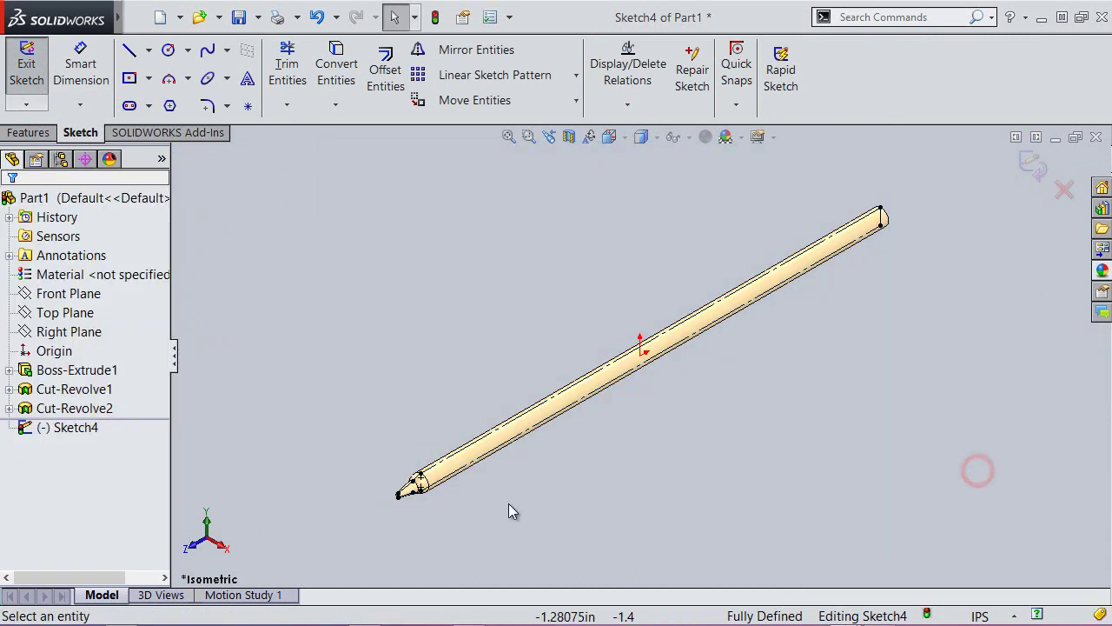
{"action": "scroll", "coordinate": [425, 477], "scroll_direction": "down", "scroll_amount": 3}
{"action": "scroll", "coordinate": [508, 431], "scroll_direction": "down", "scroll_amount": 3}
{"action": "scroll", "coordinate": [507, 431], "scroll_direction": "down", "scroll_amount": 2}
{"action": "scroll", "coordinate": [509, 427], "scroll_direction": "down", "scroll_amount": 3}
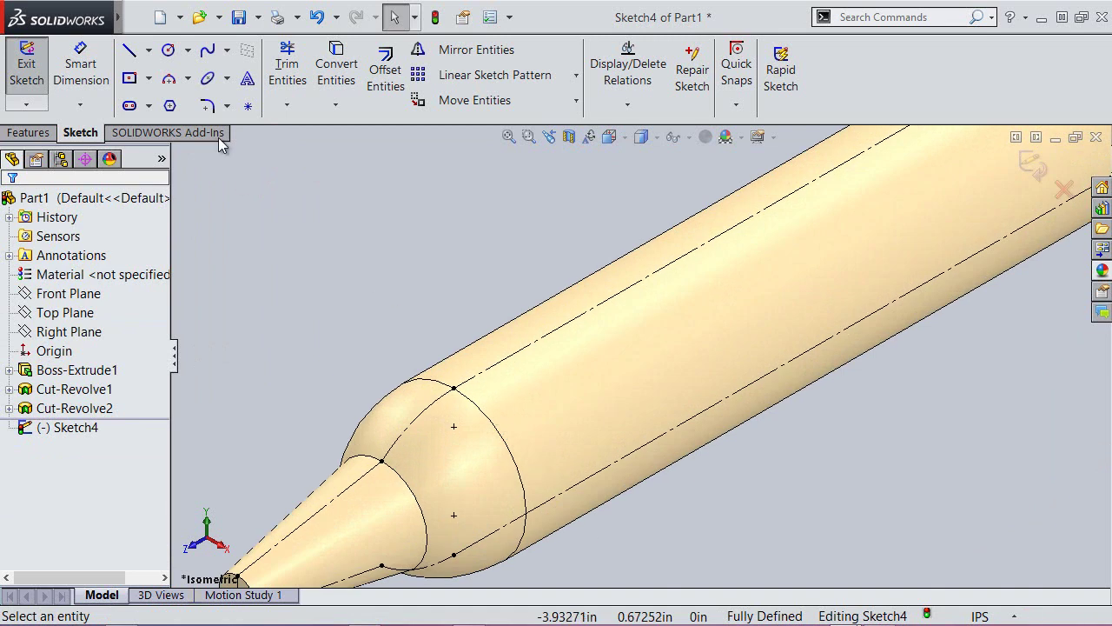
Draw a three-point arc from the tip's circular edge with its endpoints dimensioned 0.25 apart.
{"action": "left_click", "coordinate": [167, 80]}
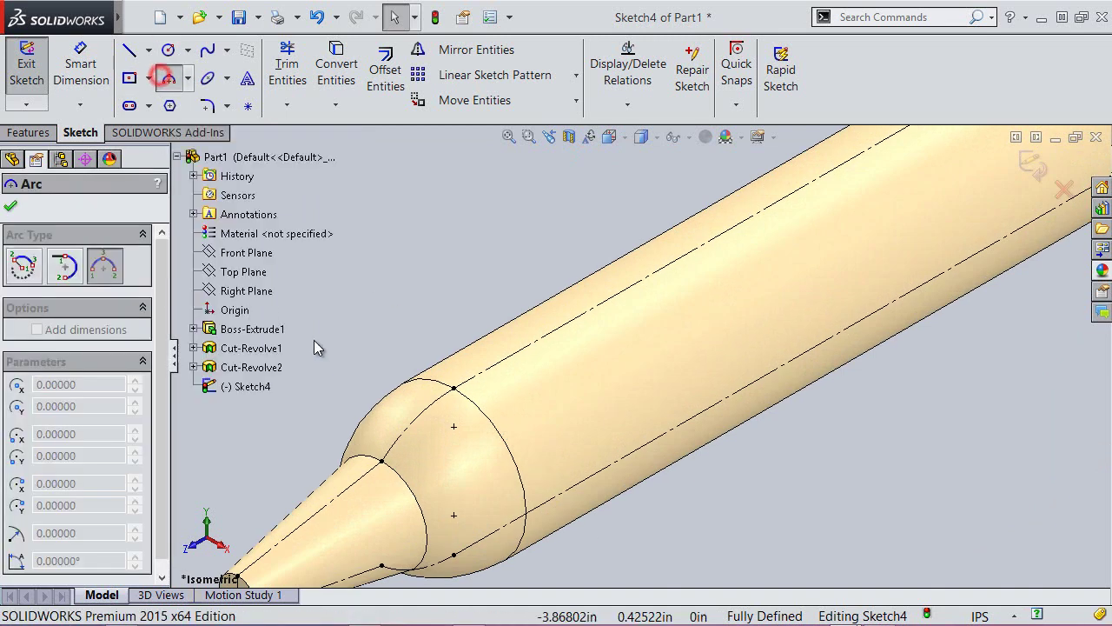
{"action": "left_click", "coordinate": [455, 388]}
{"action": "left_click", "coordinate": [538, 342]}
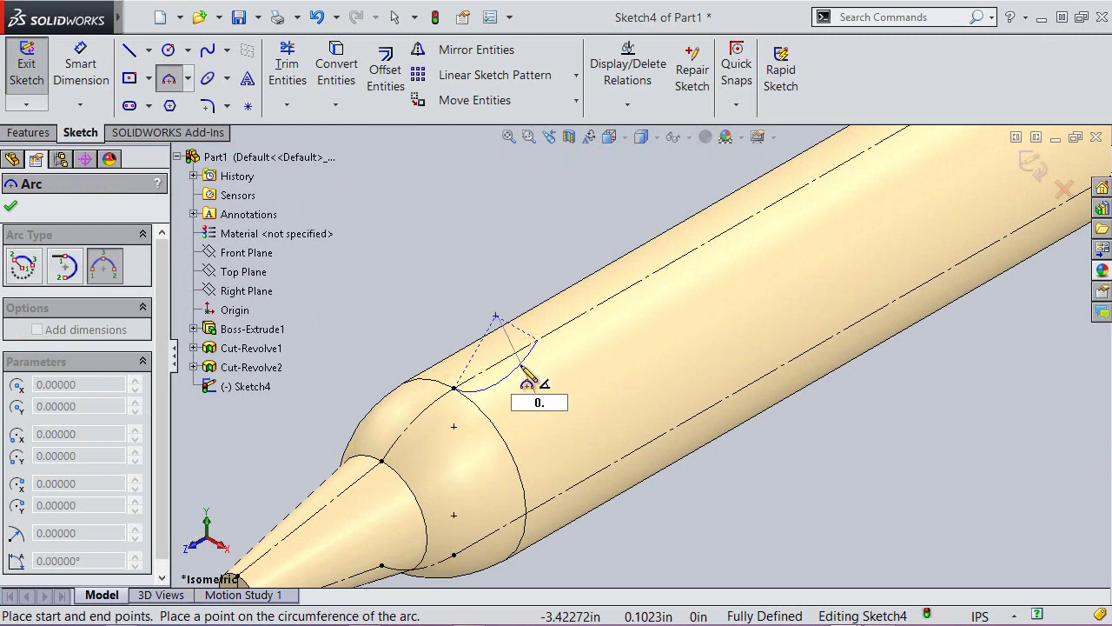
{"action": "left_click", "coordinate": [525, 372]}
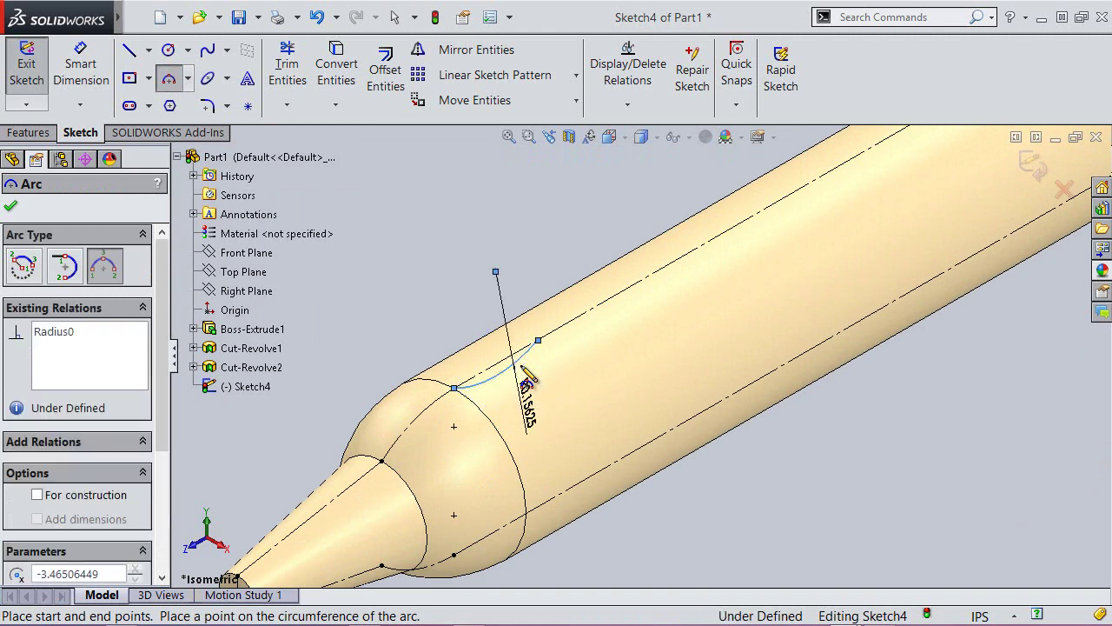
{"action": "left_click", "coordinate": [94, 64]}
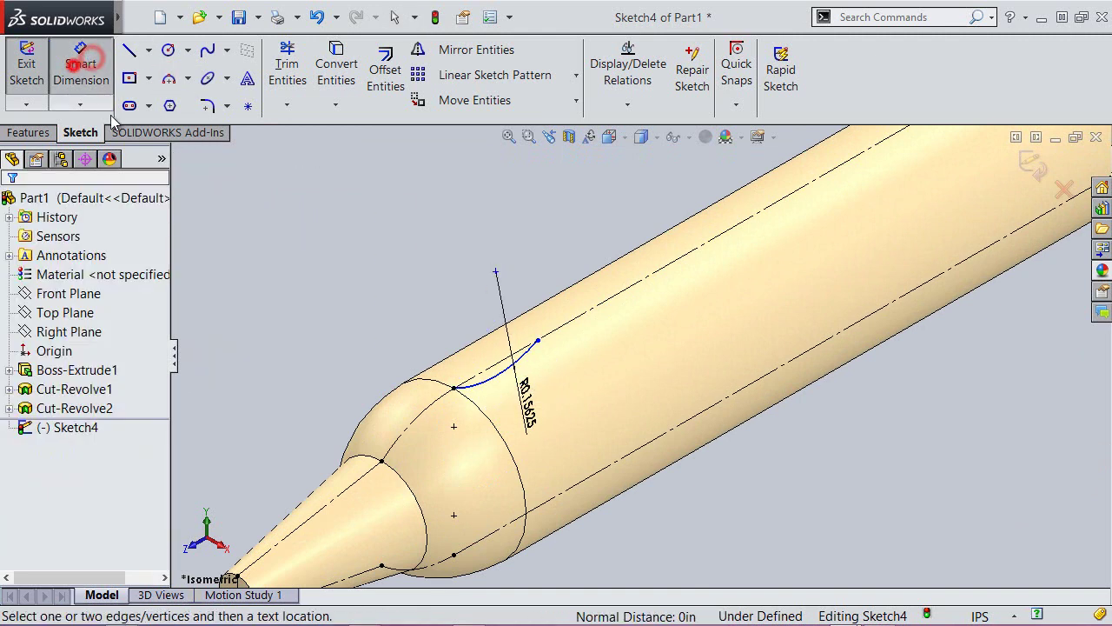
{"action": "left_click", "coordinate": [453, 387]}
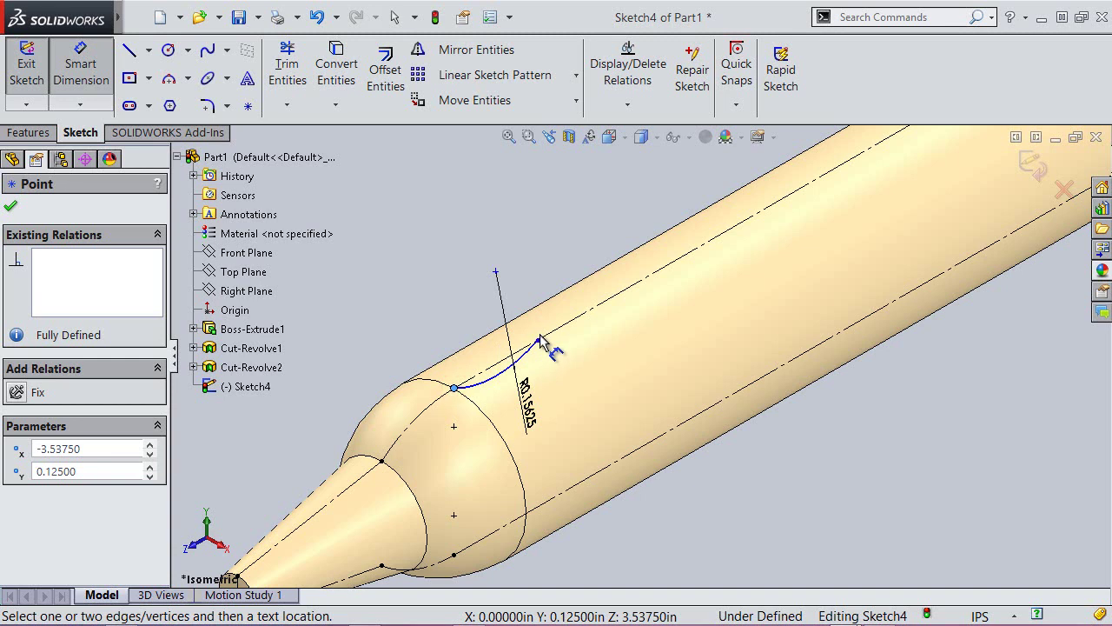
{"action": "left_click", "coordinate": [539, 337]}
{"action": "left_click", "coordinate": [489, 291]}
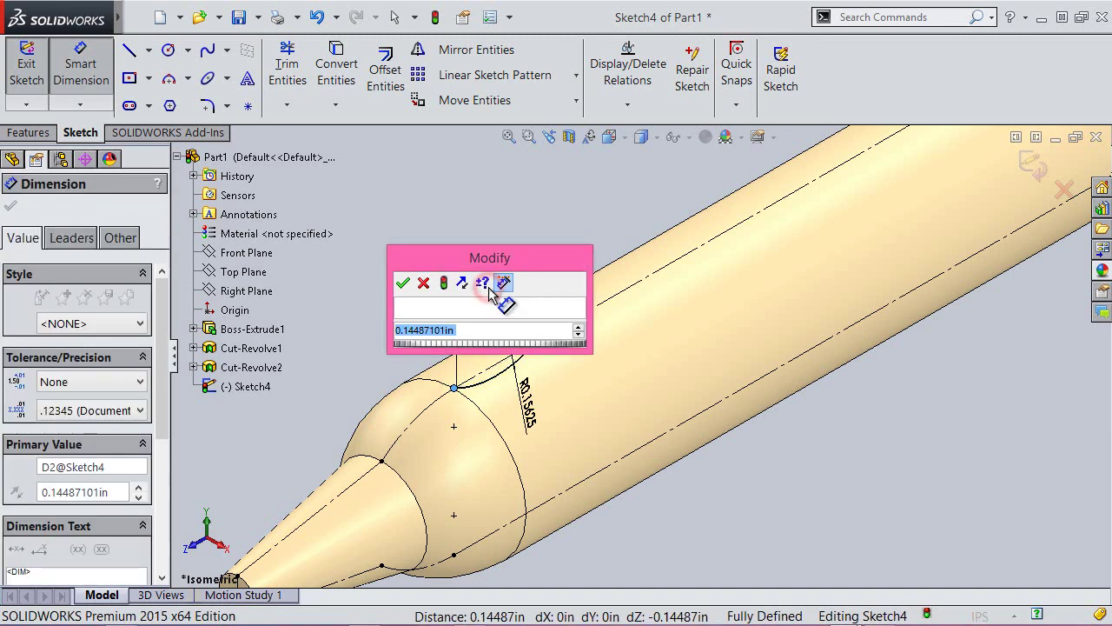
{"action": "type", "text": "0.25"}
{"action": "key", "text": "Return"}
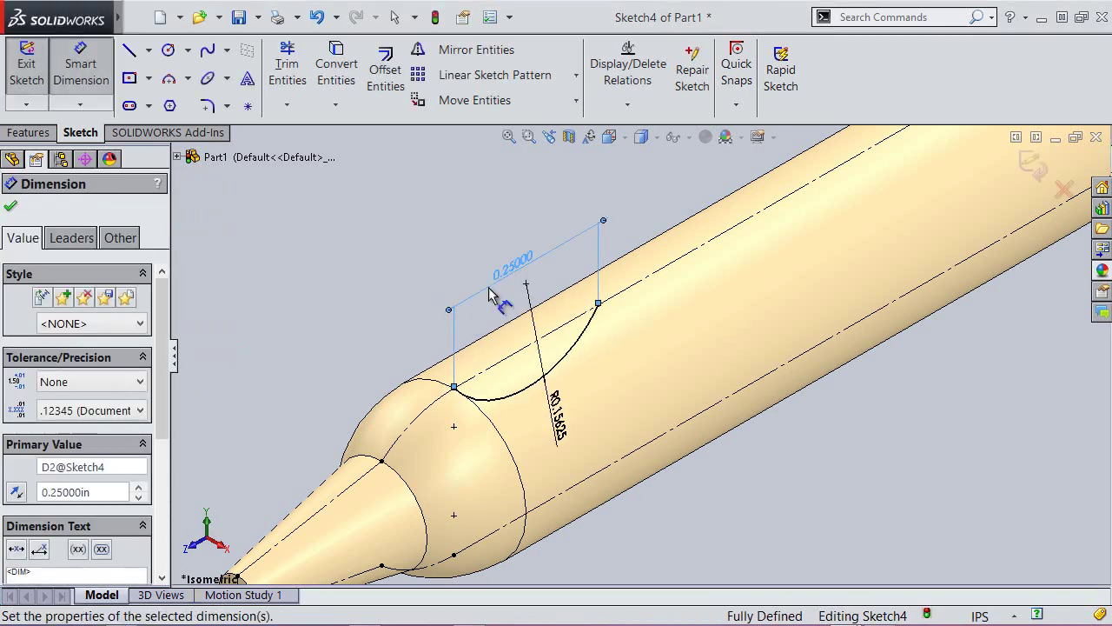
{"action": "key", "text": "Escape"}
Draw a line from the arc's end along the rod and exit Sketch4.
{"action": "left_click", "coordinate": [128, 56]}
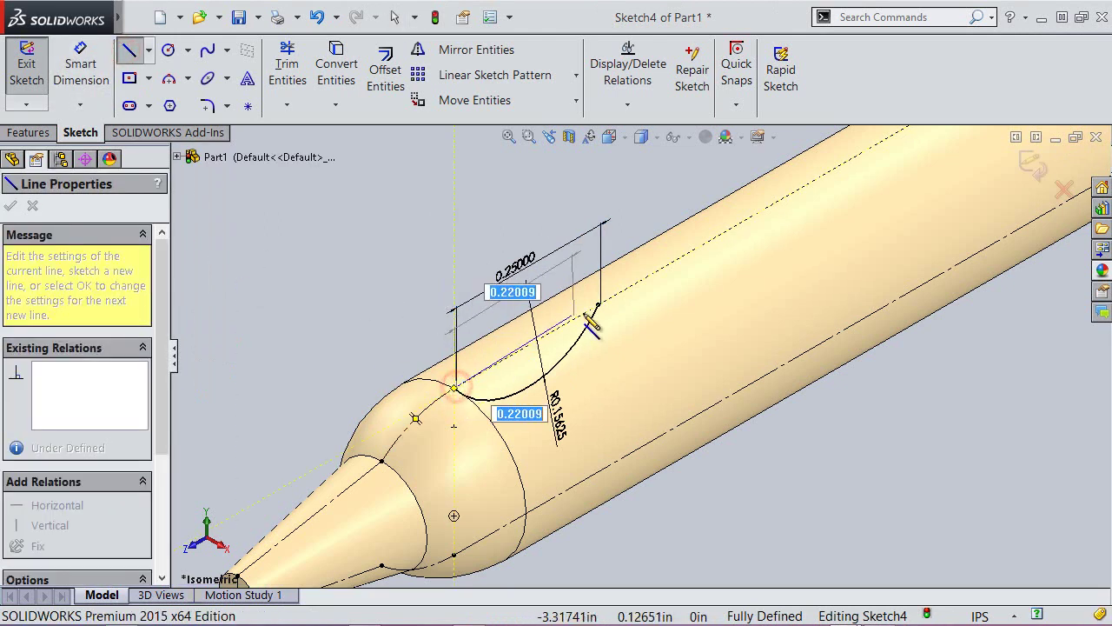
{"action": "left_click_drag", "start_coordinate": [455, 386], "coordinate": [598, 305]}
{"action": "right_click", "coordinate": [563, 210]}
{"action": "left_click", "coordinate": [583, 219]}
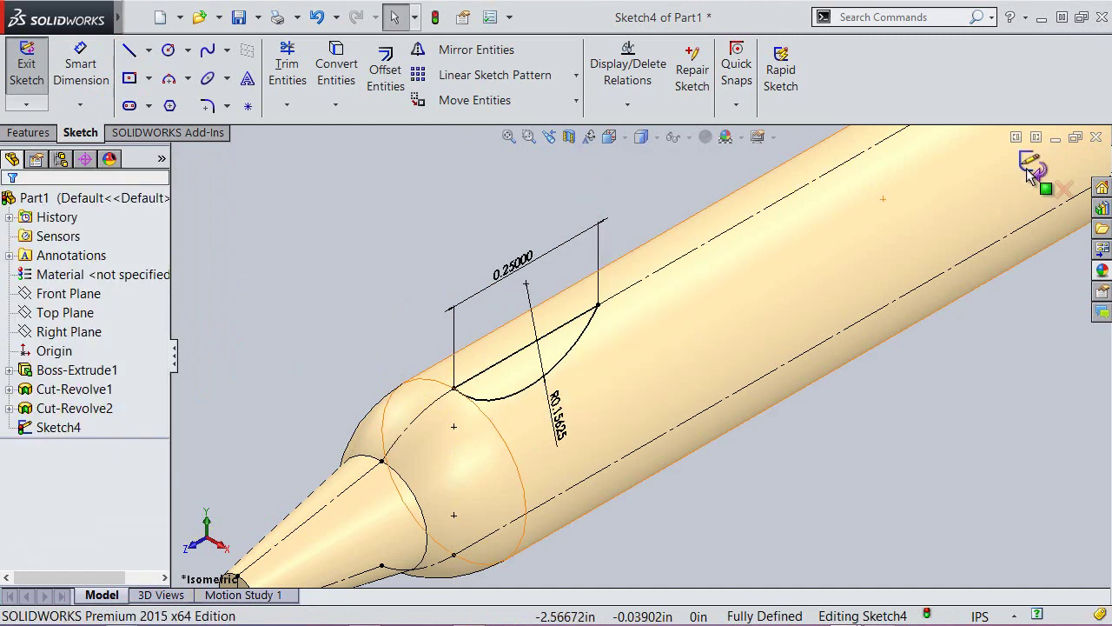
{"action": "left_click", "coordinate": [1033, 165]}
Fit the rod in view and save the part.
{"action": "left_click", "coordinate": [510, 137]}
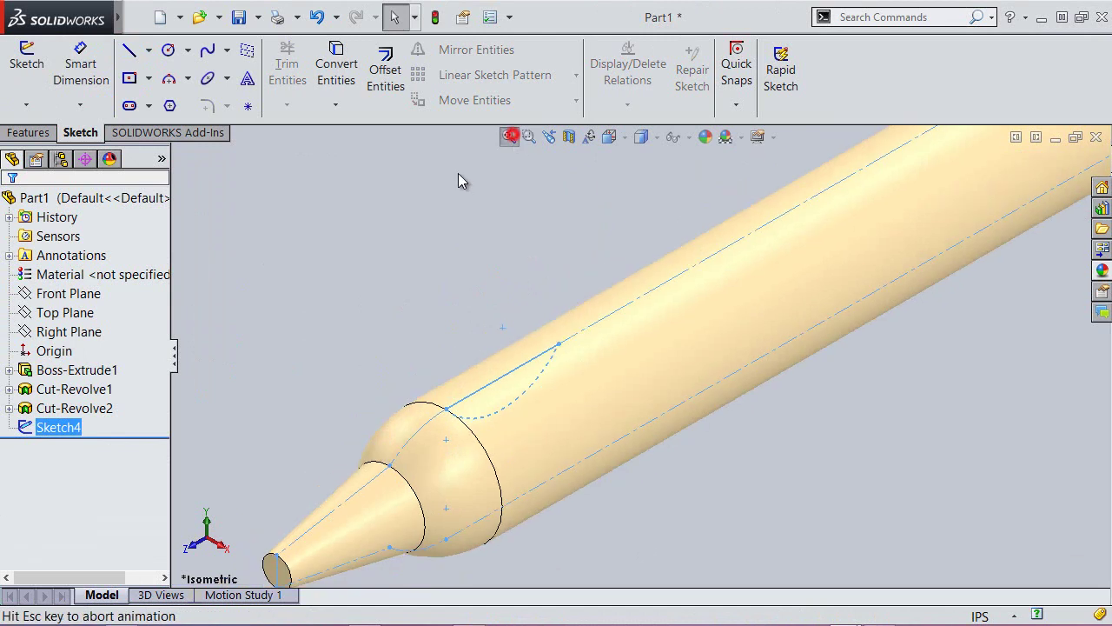
{"action": "left_click", "coordinate": [371, 305]}
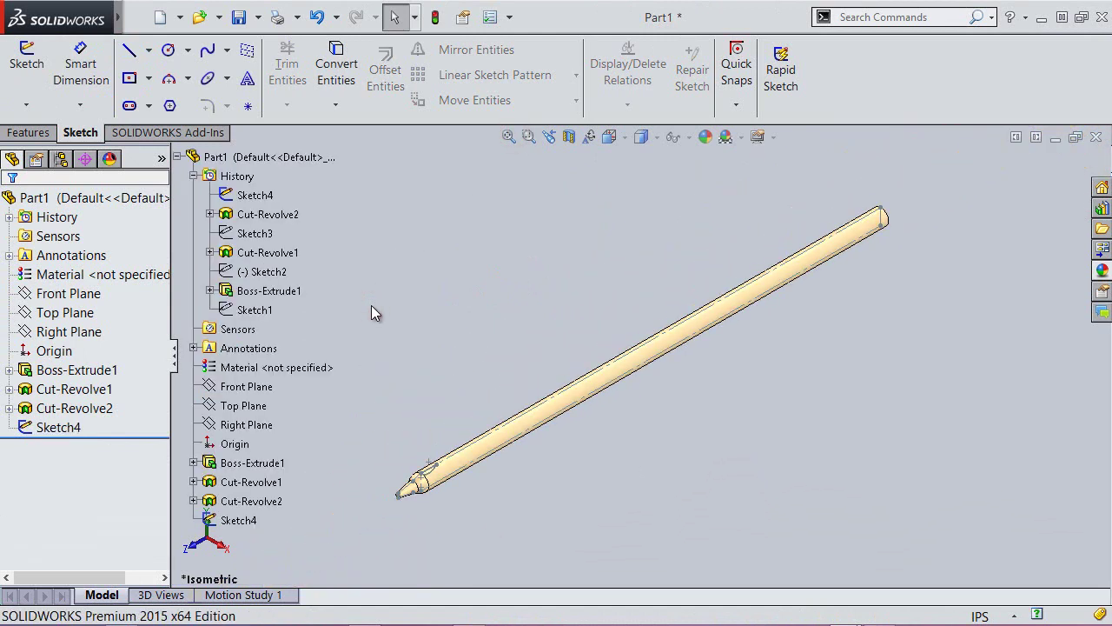
{"action": "left_click", "coordinate": [238, 18]}
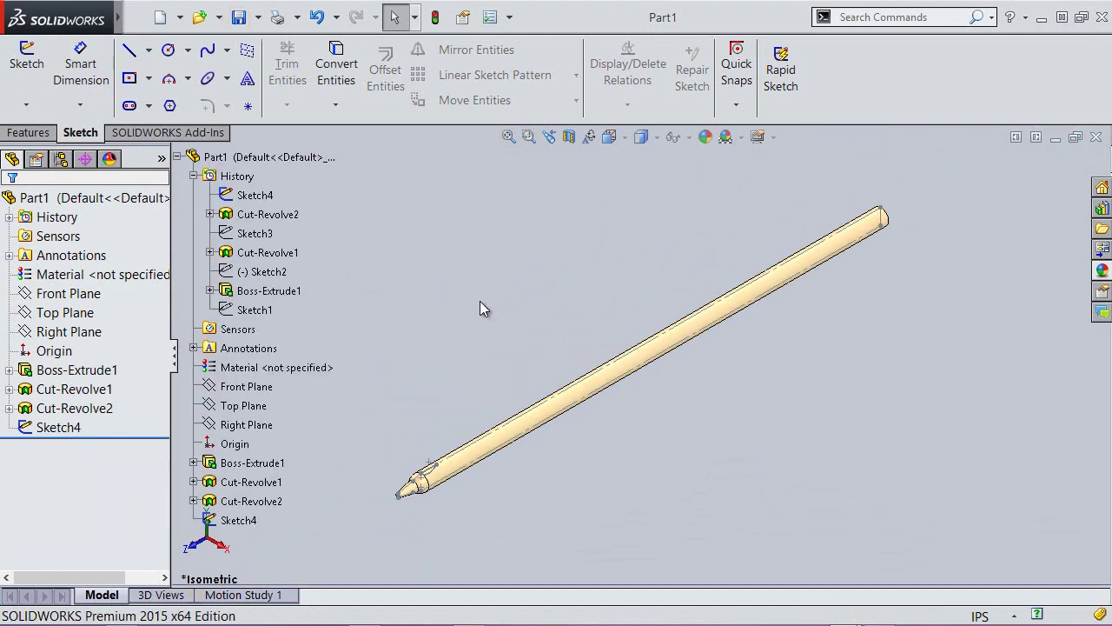
Create Plane1 through Sketch4's arc endpoint (Point7), parallel to the Front Plane.
{"action": "left_click", "coordinate": [35, 132]}
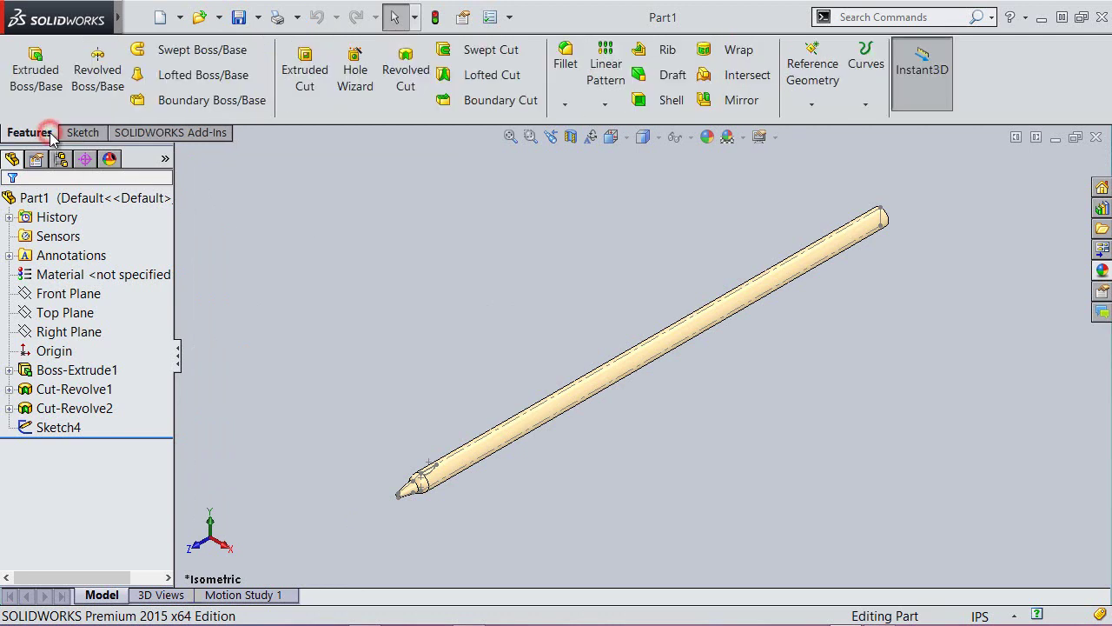
{"action": "left_click", "coordinate": [813, 105]}
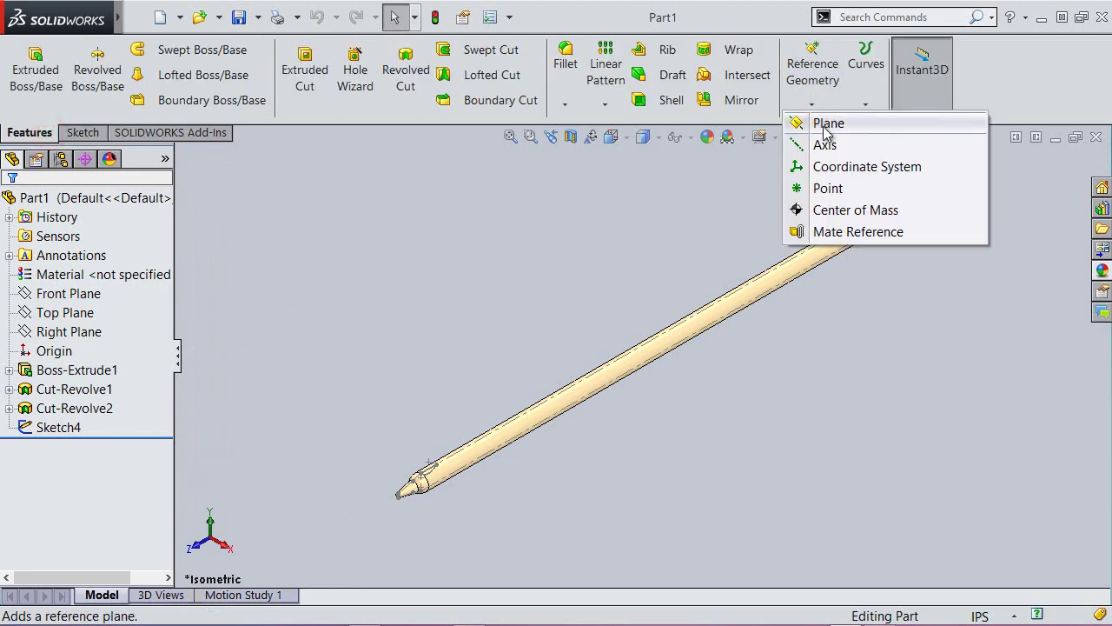
{"action": "left_click", "coordinate": [826, 126]}
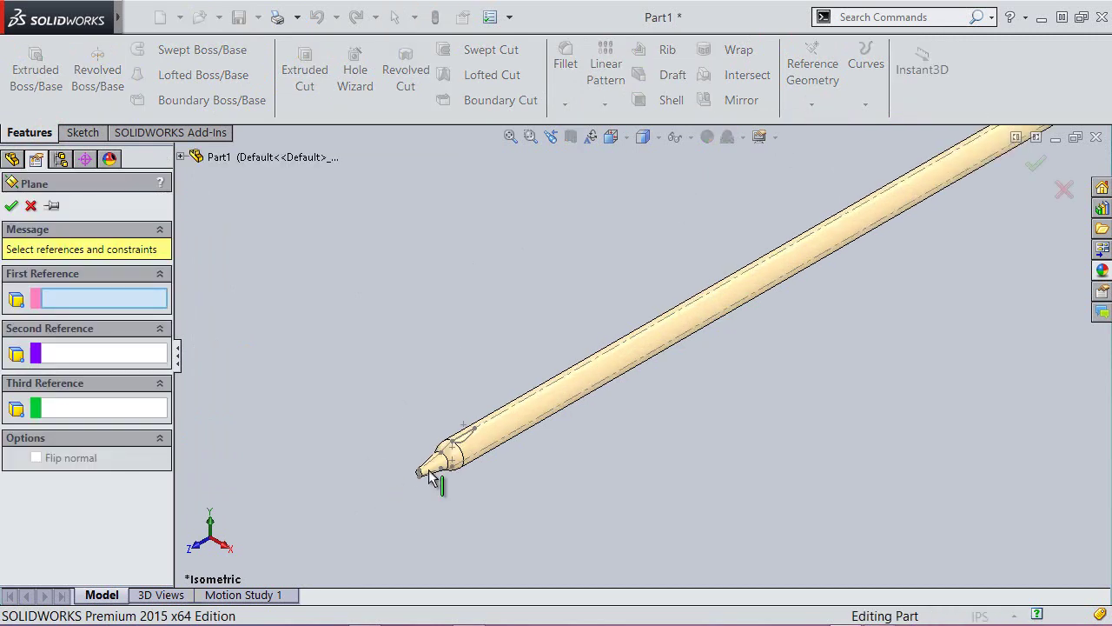
{"action": "scroll", "coordinate": [417, 490], "scroll_direction": "down", "scroll_amount": 2}
{"action": "scroll", "coordinate": [464, 458], "scroll_direction": "down", "scroll_amount": 3}
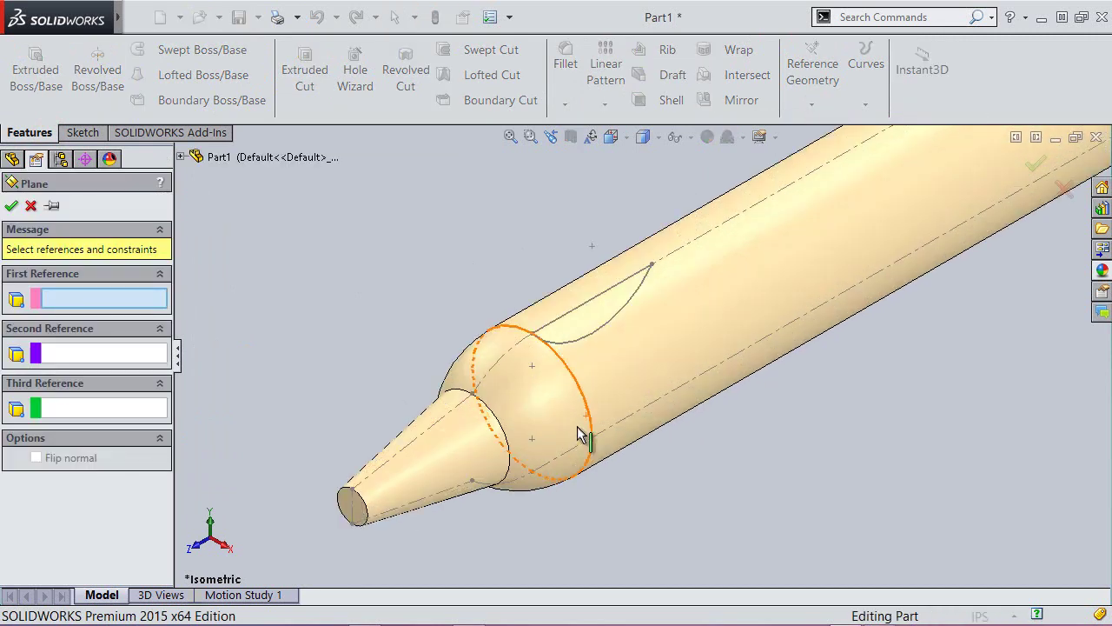
{"action": "left_click", "coordinate": [532, 335]}
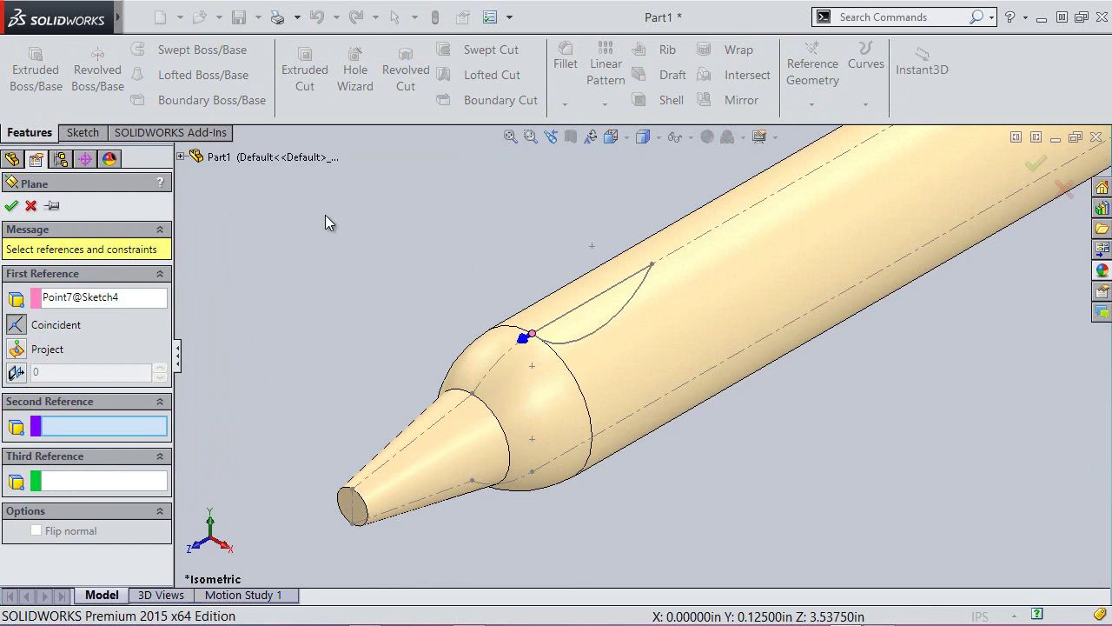
{"action": "left_click", "coordinate": [510, 136]}
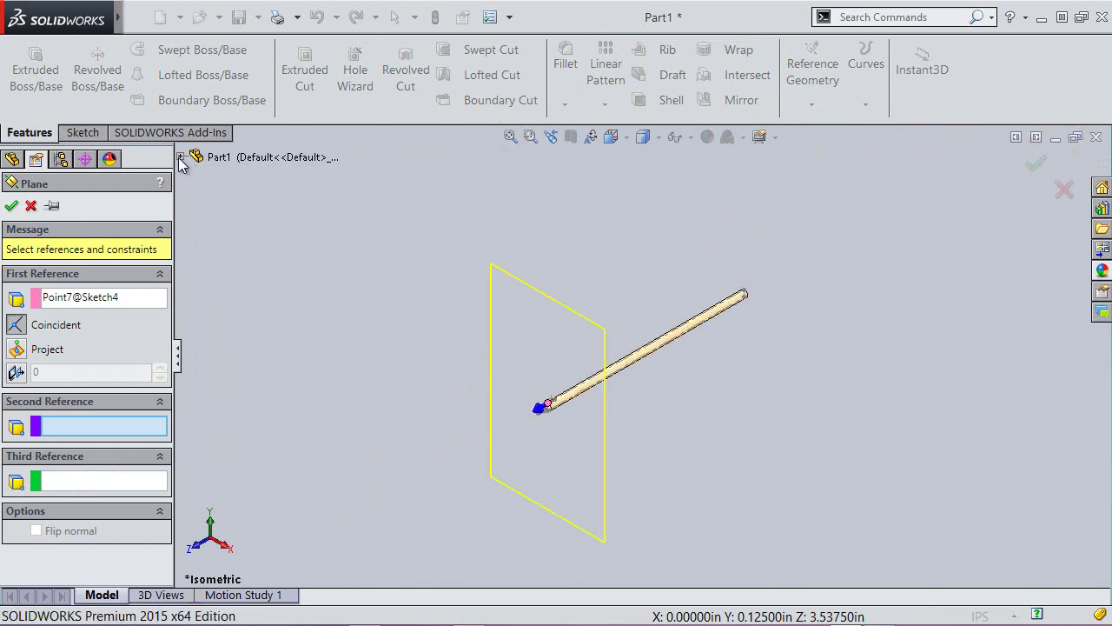
{"action": "left_click", "coordinate": [180, 158]}
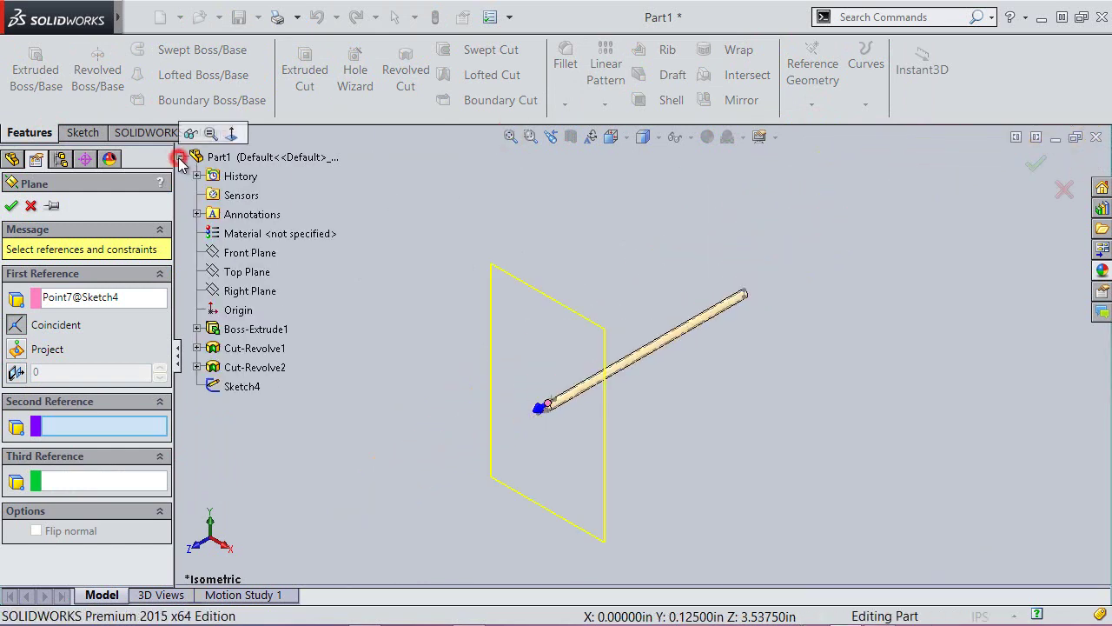
{"action": "left_click", "coordinate": [231, 253]}
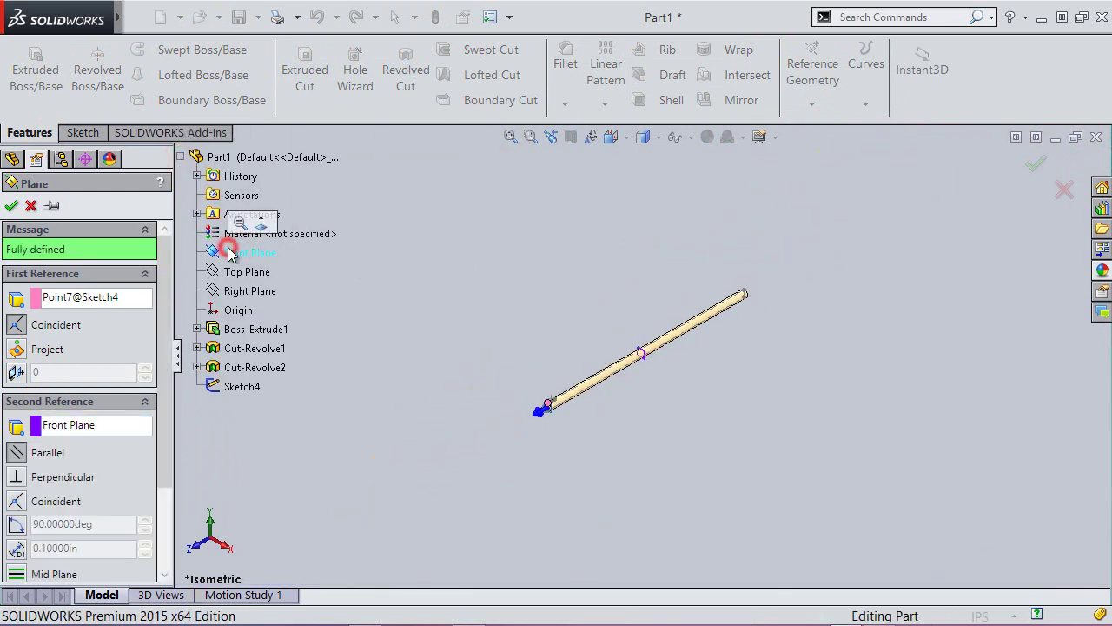
{"action": "left_click", "coordinate": [11, 207]}
Drag Plane1's corners to enlarge it around the rod tip.
{"action": "scroll", "coordinate": [575, 420], "scroll_direction": "down", "scroll_amount": 1}
{"action": "scroll", "coordinate": [575, 420], "scroll_direction": "down", "scroll_amount": 2}
{"action": "scroll", "coordinate": [526, 365], "scroll_direction": "down", "scroll_amount": 2}
{"action": "scroll", "coordinate": [650, 397], "scroll_direction": "down", "scroll_amount": 1}
{"action": "scroll", "coordinate": [576, 383], "scroll_direction": "down", "scroll_amount": 1}
{"action": "left_click_drag", "start_coordinate": [509, 304], "coordinate": [422, 236]}
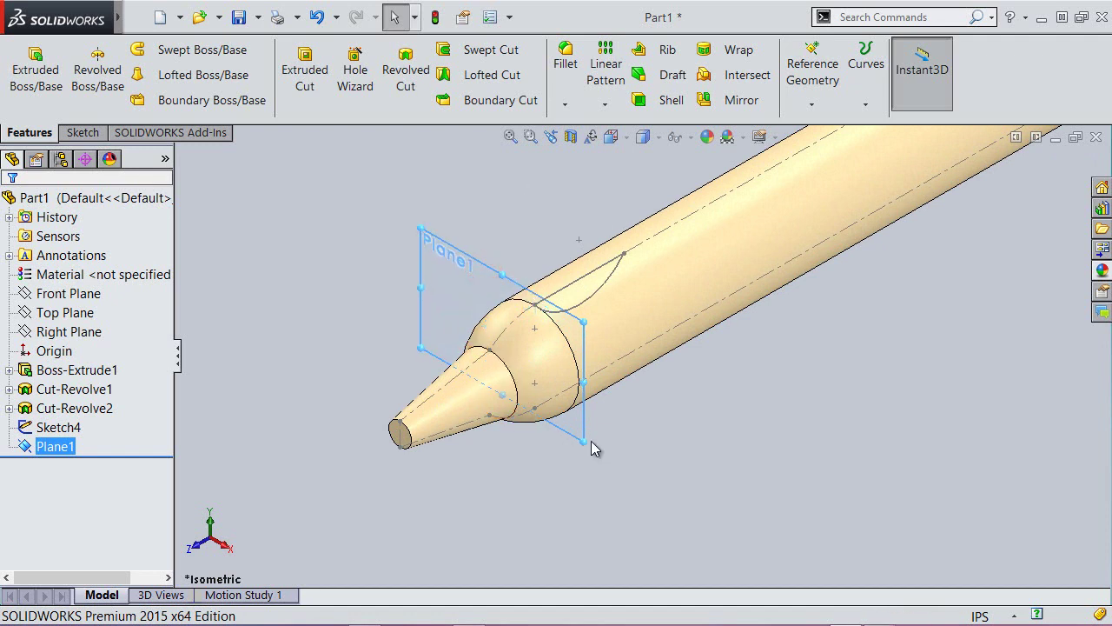
{"action": "left_click_drag", "start_coordinate": [581, 441], "coordinate": [607, 537]}
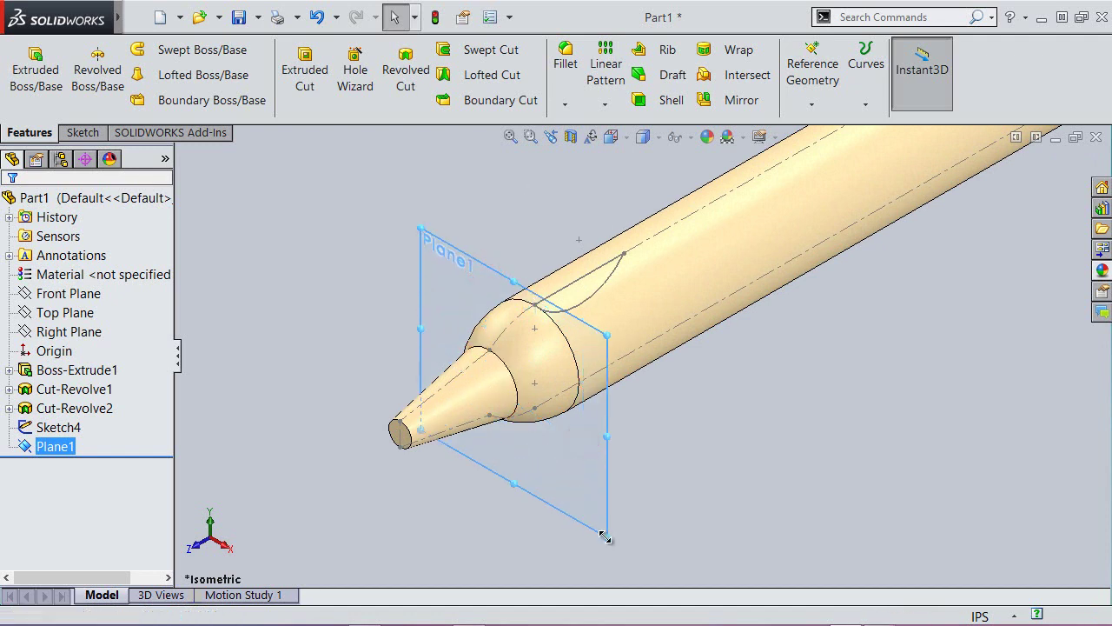
{"action": "left_click", "coordinate": [372, 248]}
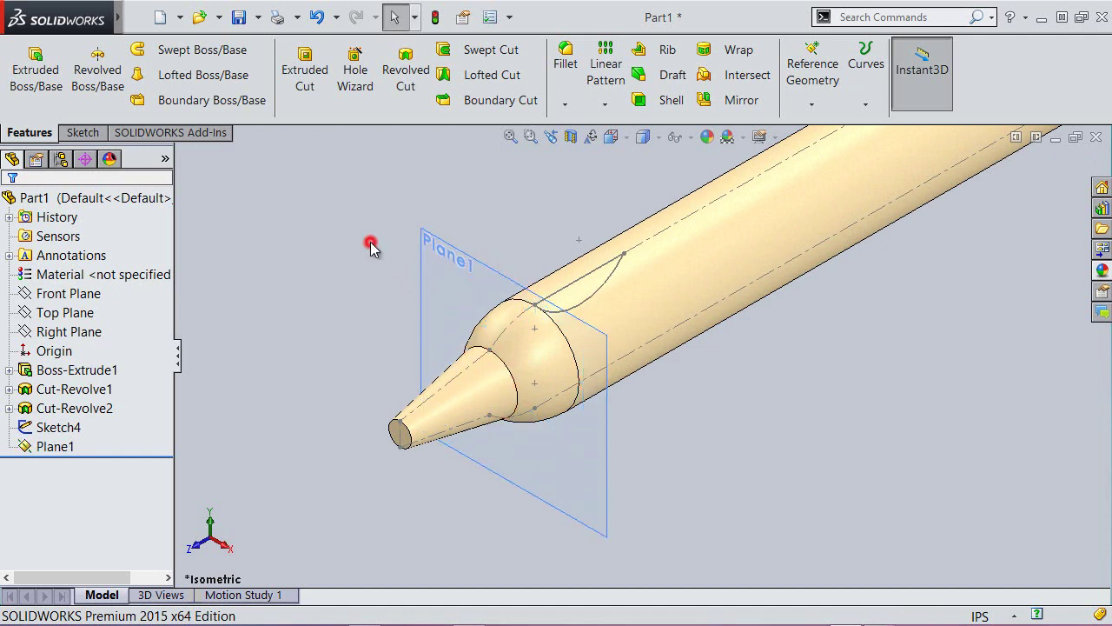
Convert the 0.25-in shoulder circle edge into a new sketch on Plane1, exit the sketch, and hide Plane1.
{"action": "left_click", "coordinate": [80, 132]}
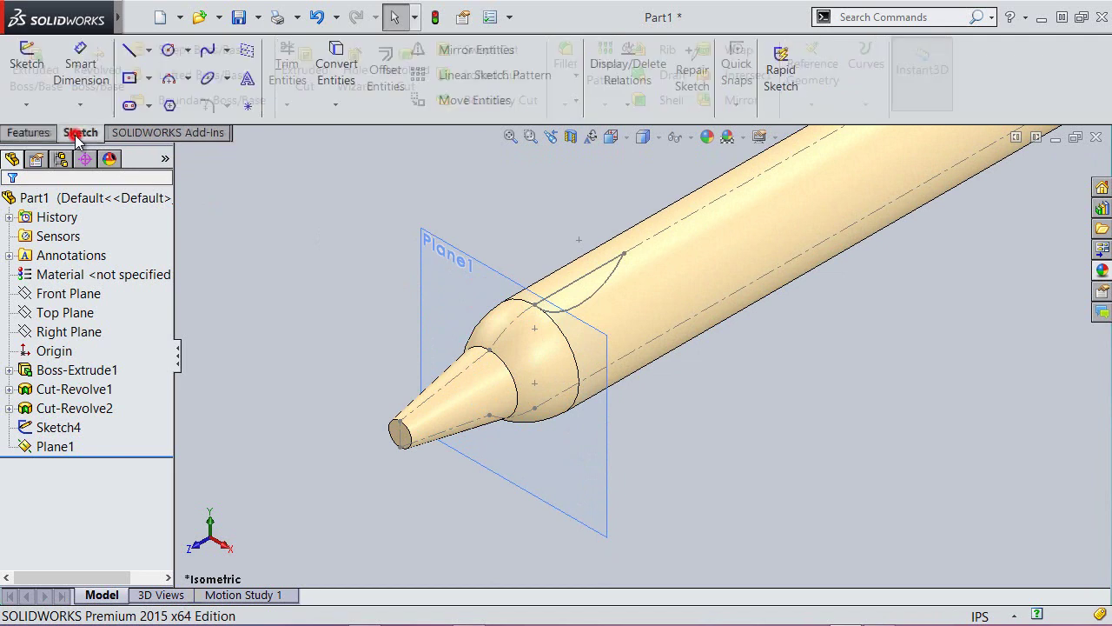
{"action": "left_click", "coordinate": [22, 78]}
{"action": "left_click", "coordinate": [427, 302]}
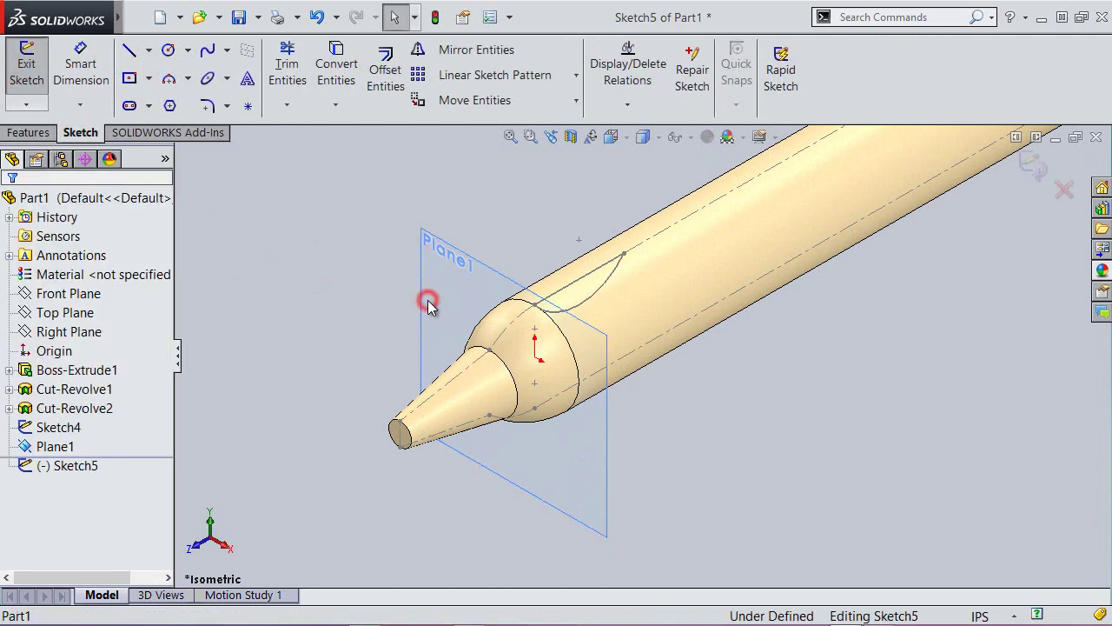
{"action": "left_click", "coordinate": [338, 78]}
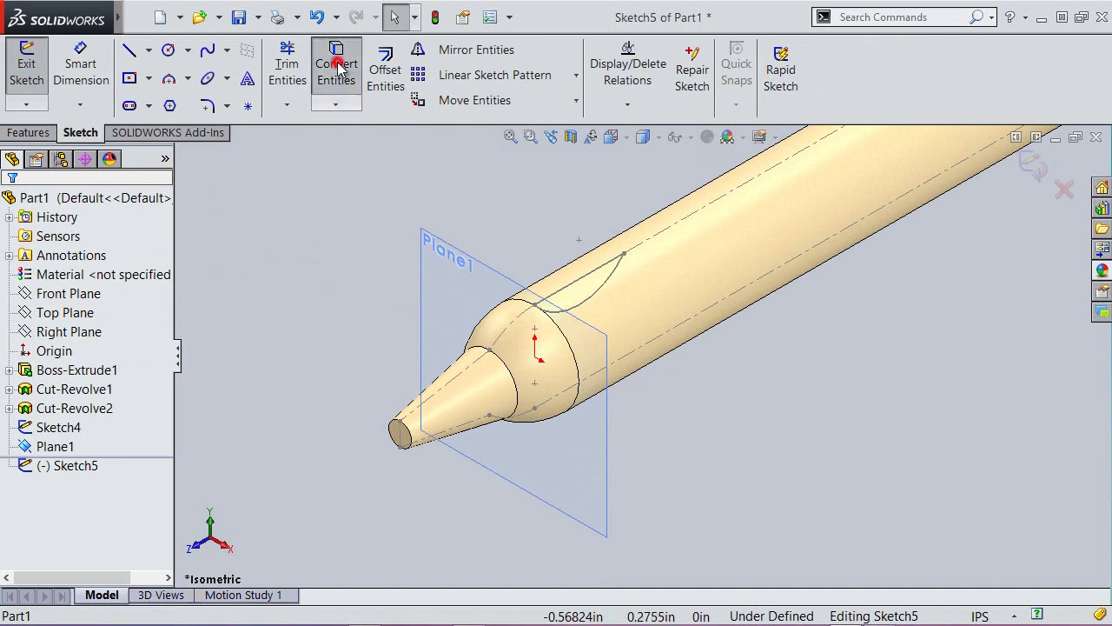
{"action": "left_click", "coordinate": [571, 348]}
{"action": "left_click", "coordinate": [12, 205]}
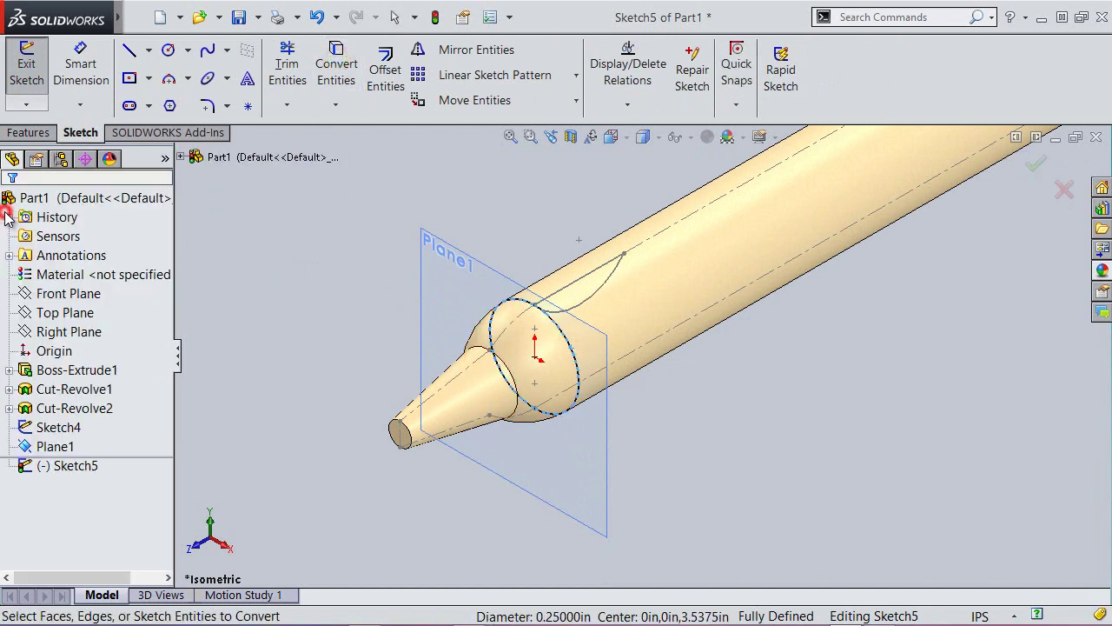
{"action": "right_click", "coordinate": [479, 192]}
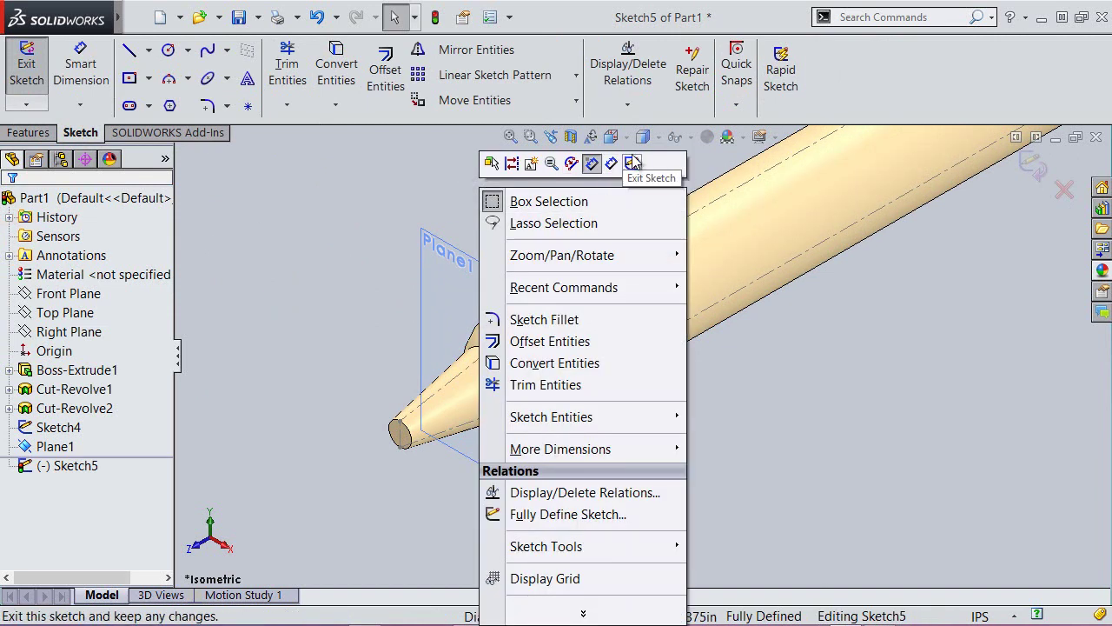
{"action": "left_click", "coordinate": [632, 164]}
{"action": "left_click", "coordinate": [471, 261]}
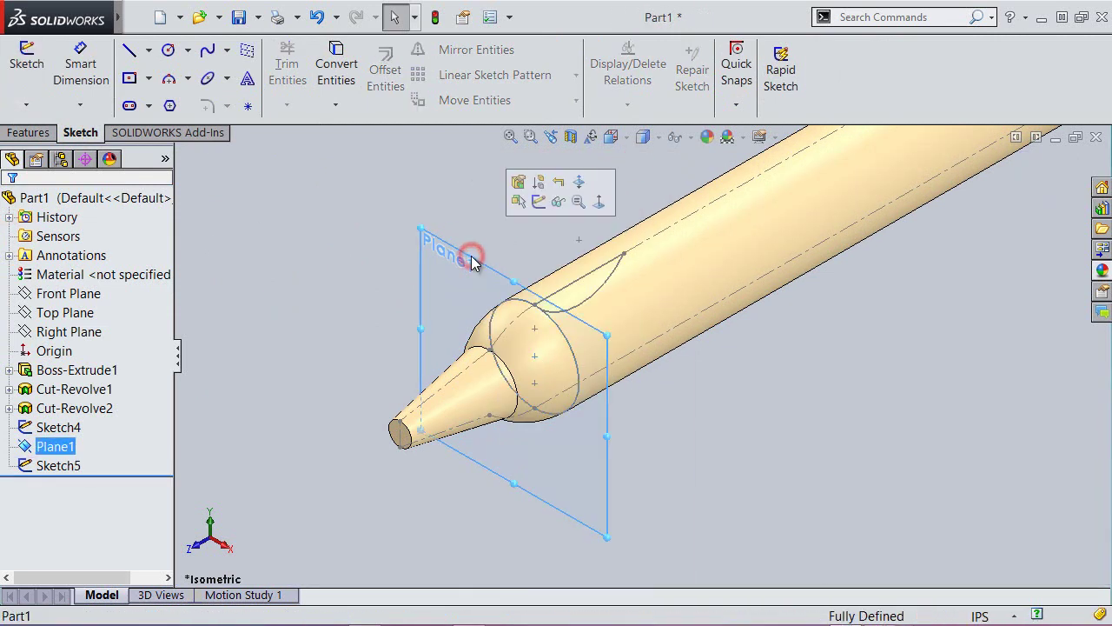
{"action": "left_click", "coordinate": [554, 204]}
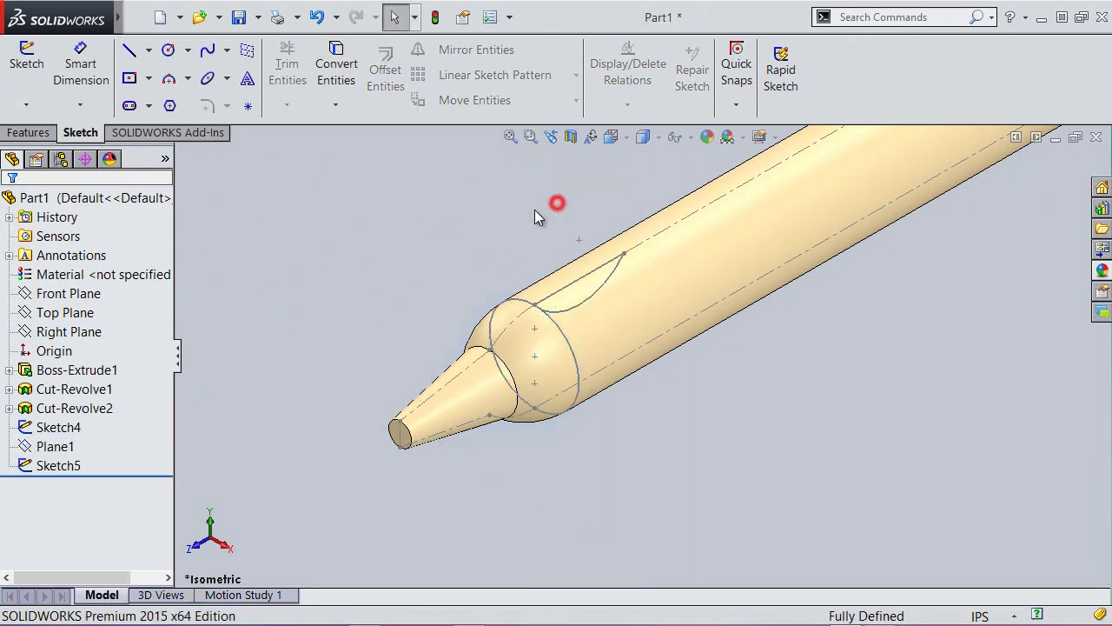
Start a reversed helix on the circle sketch, defined by Height and Revolution.
{"action": "left_click", "coordinate": [32, 135]}
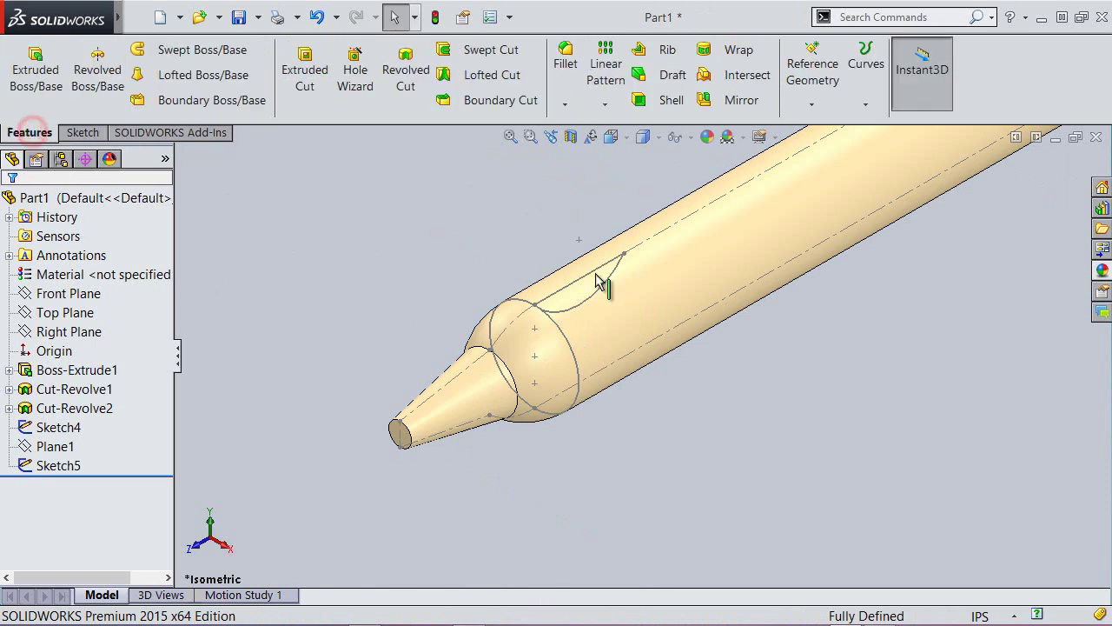
{"action": "left_click", "coordinate": [866, 105]}
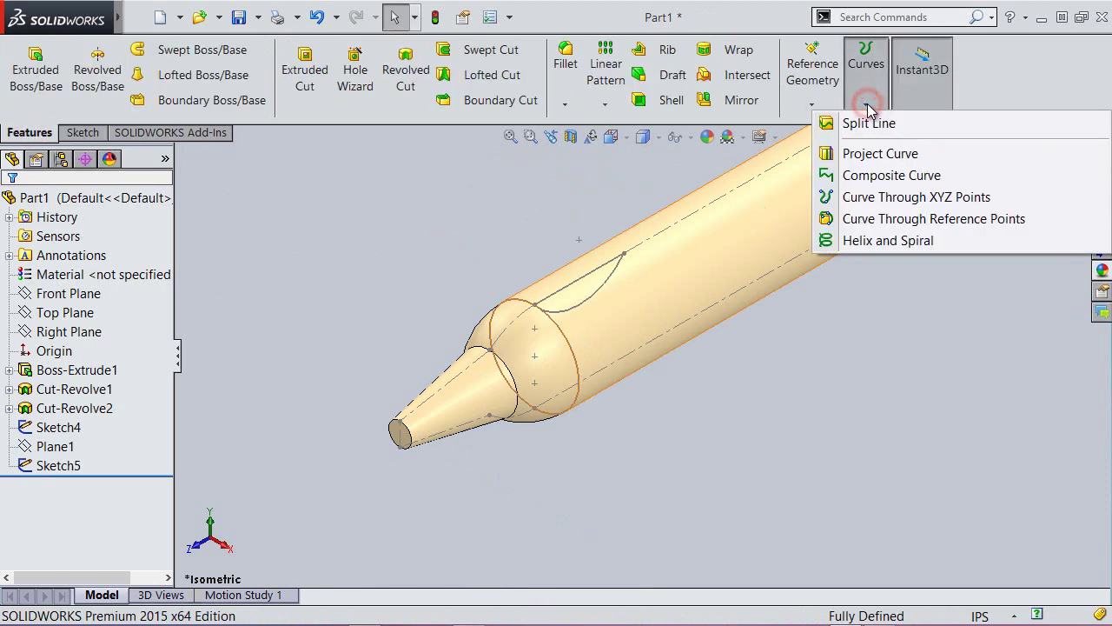
{"action": "left_click", "coordinate": [913, 243]}
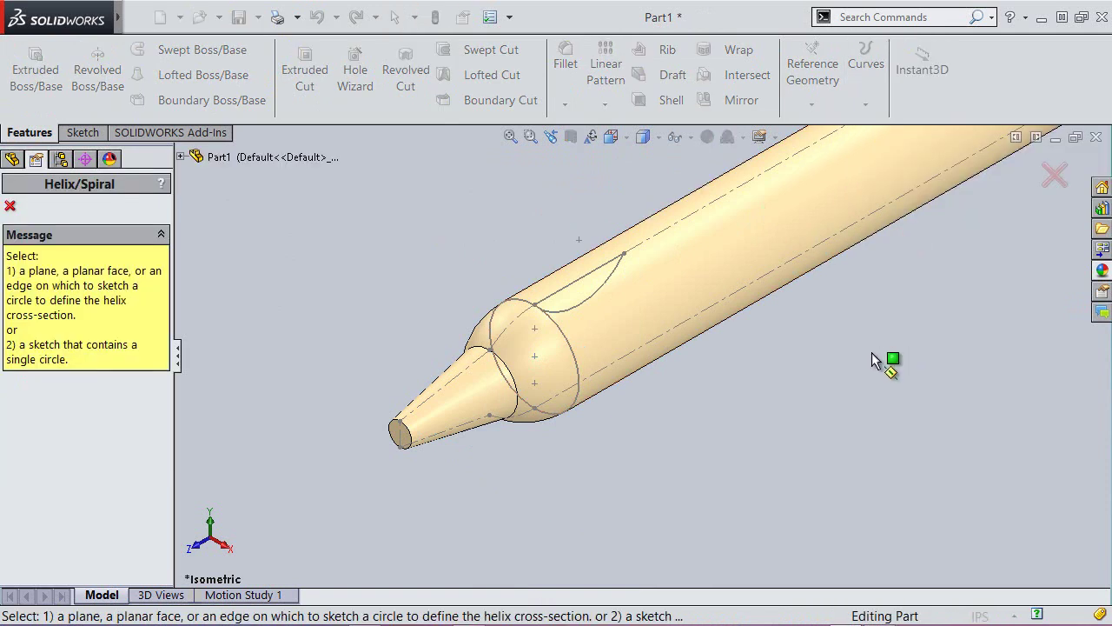
{"action": "left_click", "coordinate": [568, 345]}
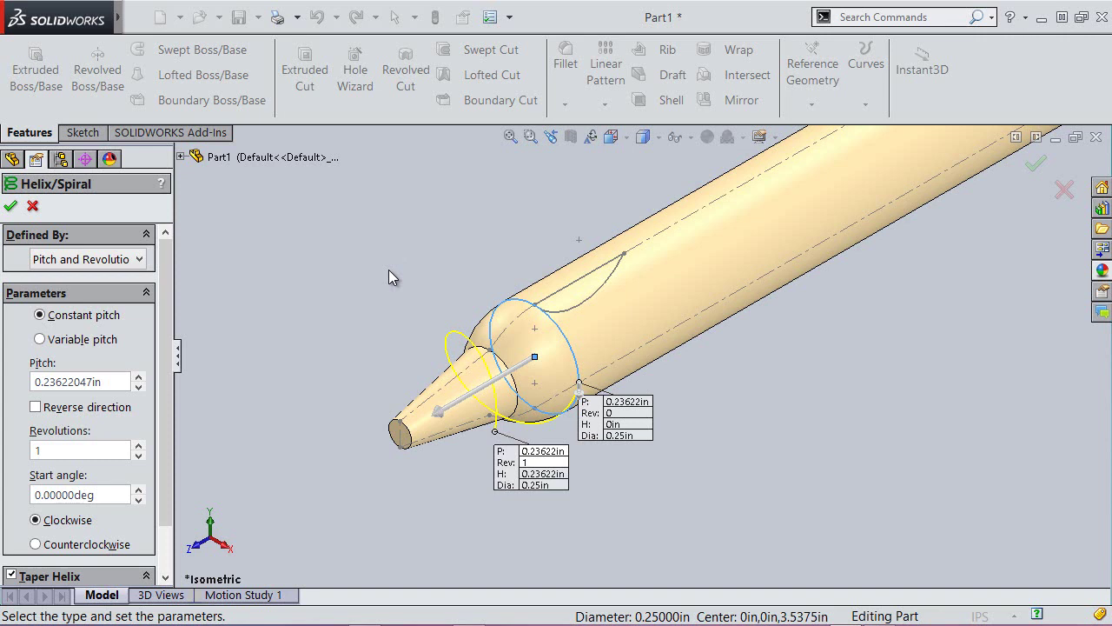
{"action": "left_click", "coordinate": [35, 408]}
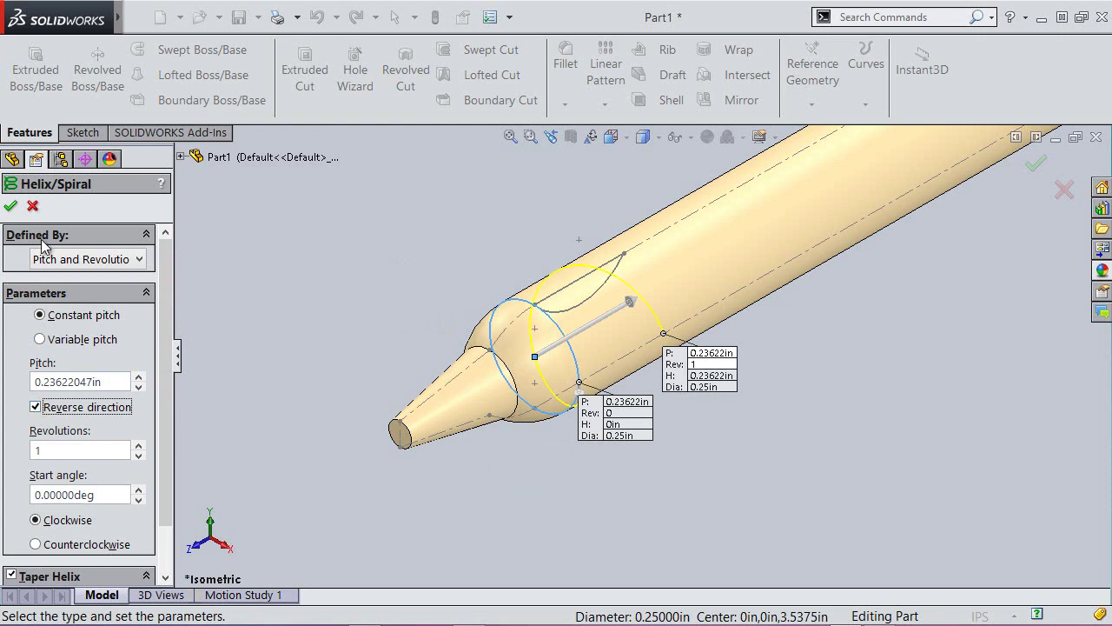
{"action": "left_click", "coordinate": [141, 260]}
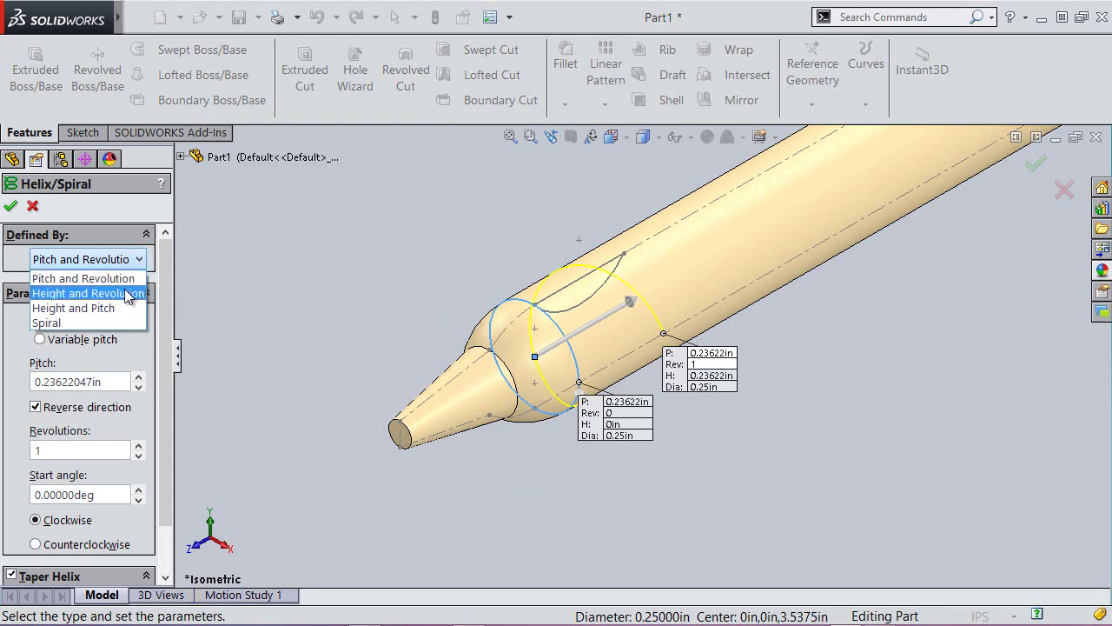
{"action": "left_click", "coordinate": [125, 292]}
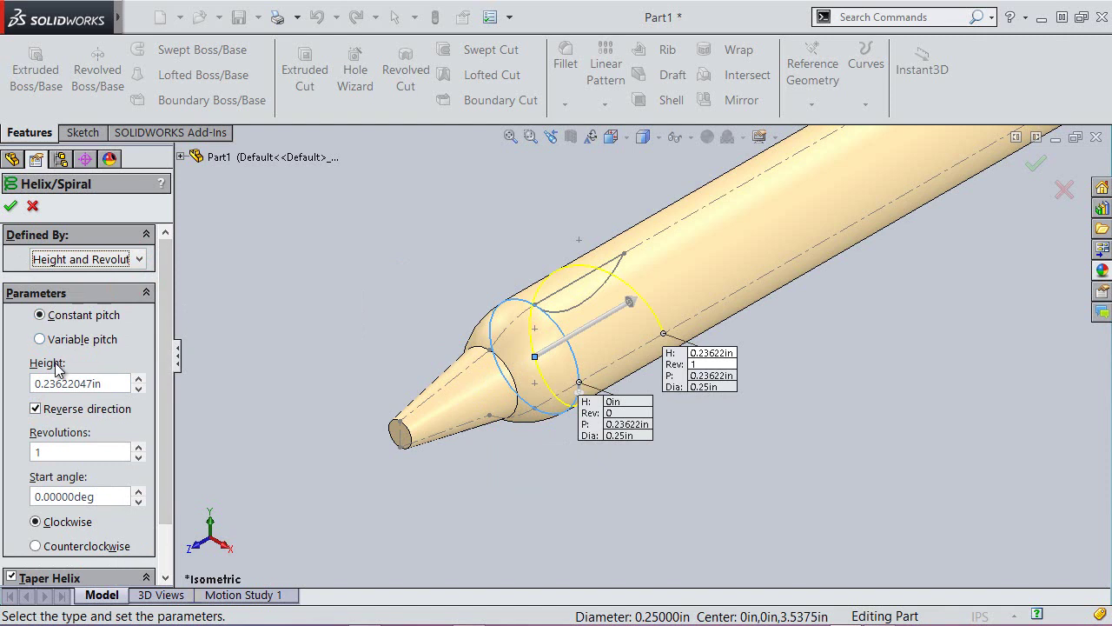
Set the helix to 4.125 in height, 8 revolutions, 90° start angle, counterclockwise, and create it.
{"action": "left_click_drag", "start_coordinate": [110, 383], "coordinate": [16, 378]}
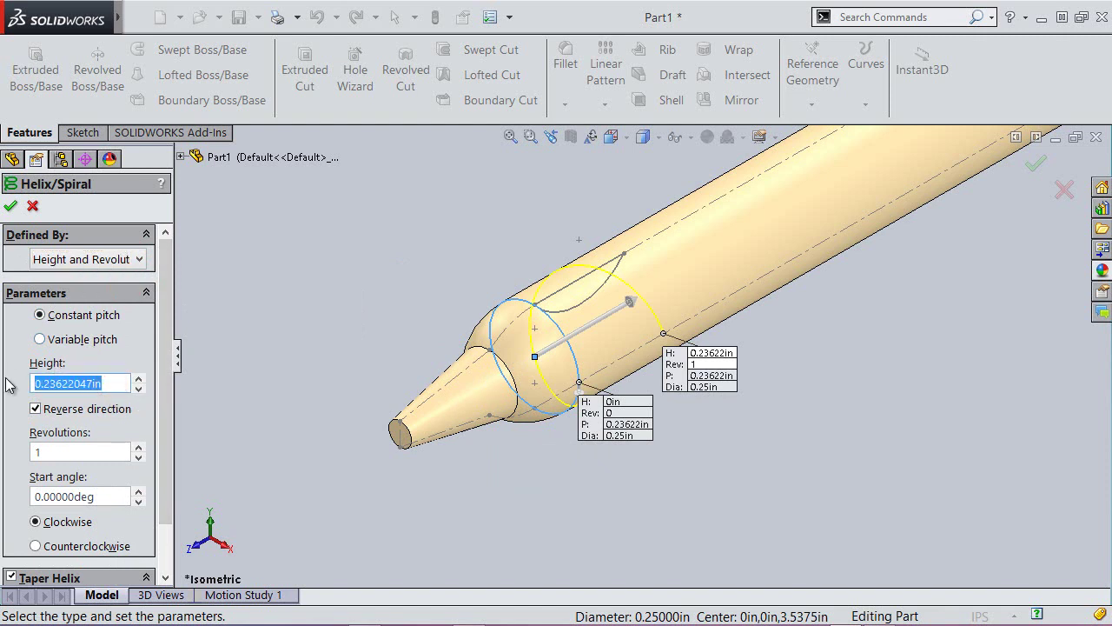
{"action": "type", "text": "4.125"}
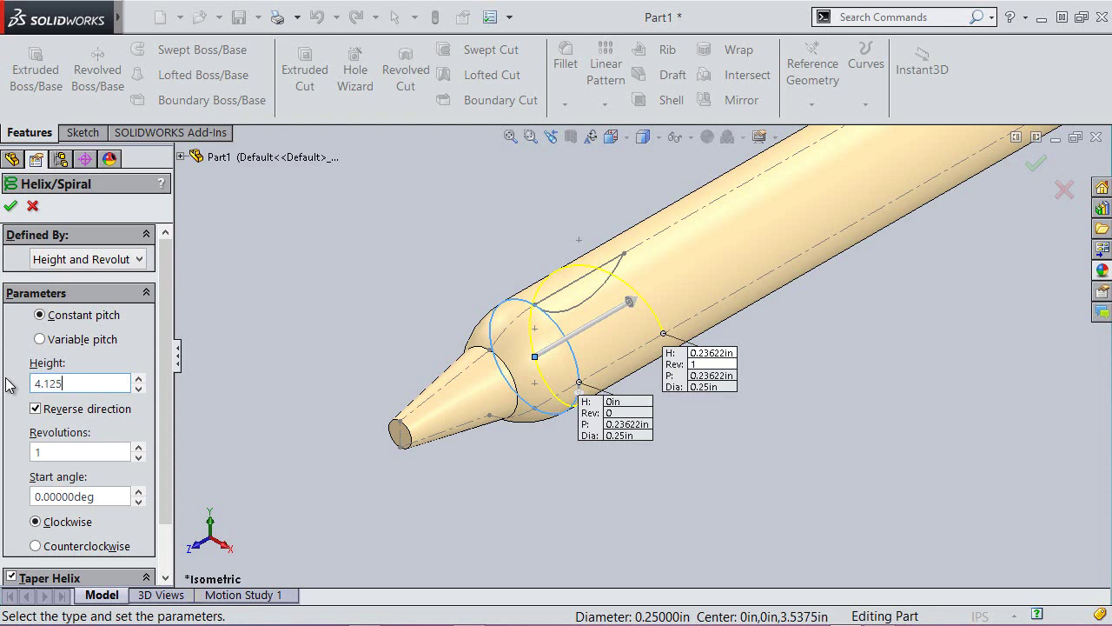
{"action": "key", "text": "Return"}
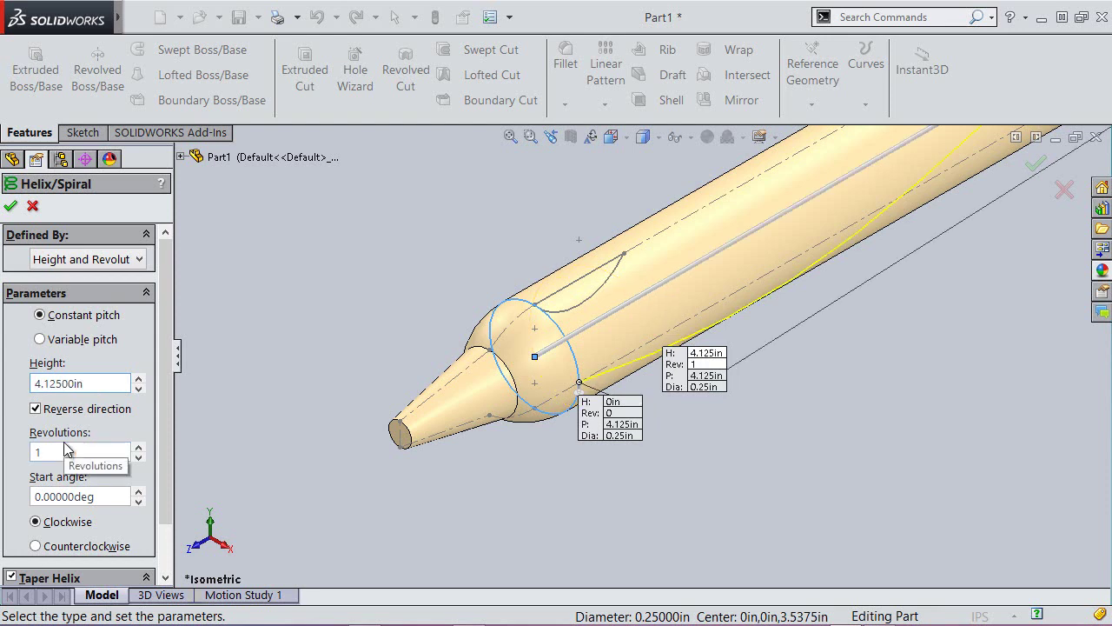
{"action": "left_click_drag", "start_coordinate": [46, 450], "coordinate": [21, 451]}
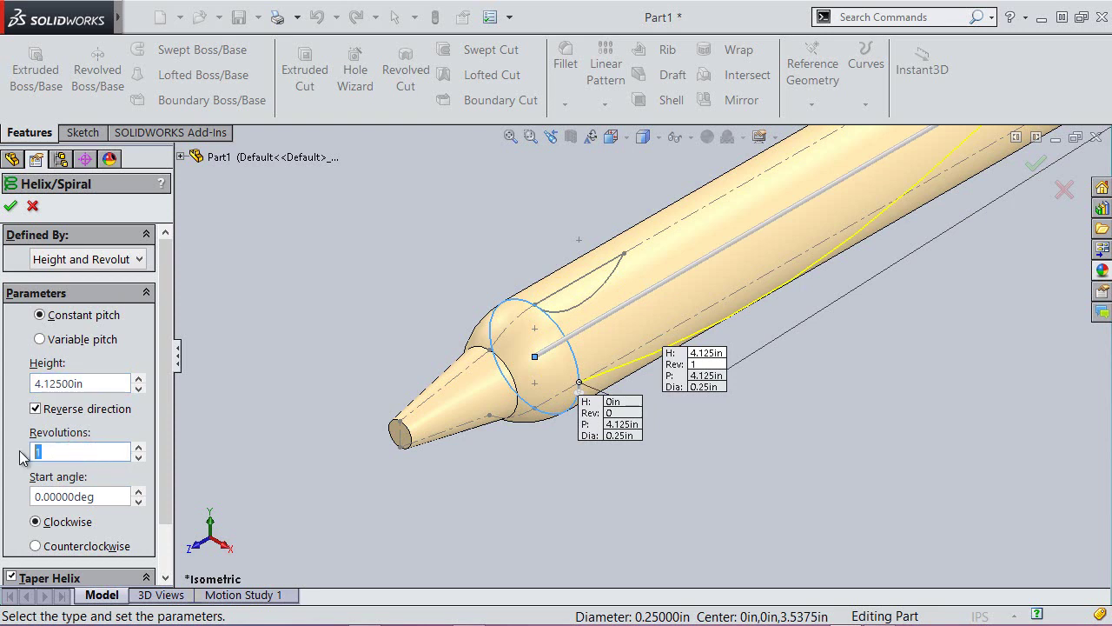
{"action": "type", "text": "8"}
{"action": "key", "text": "Return"}
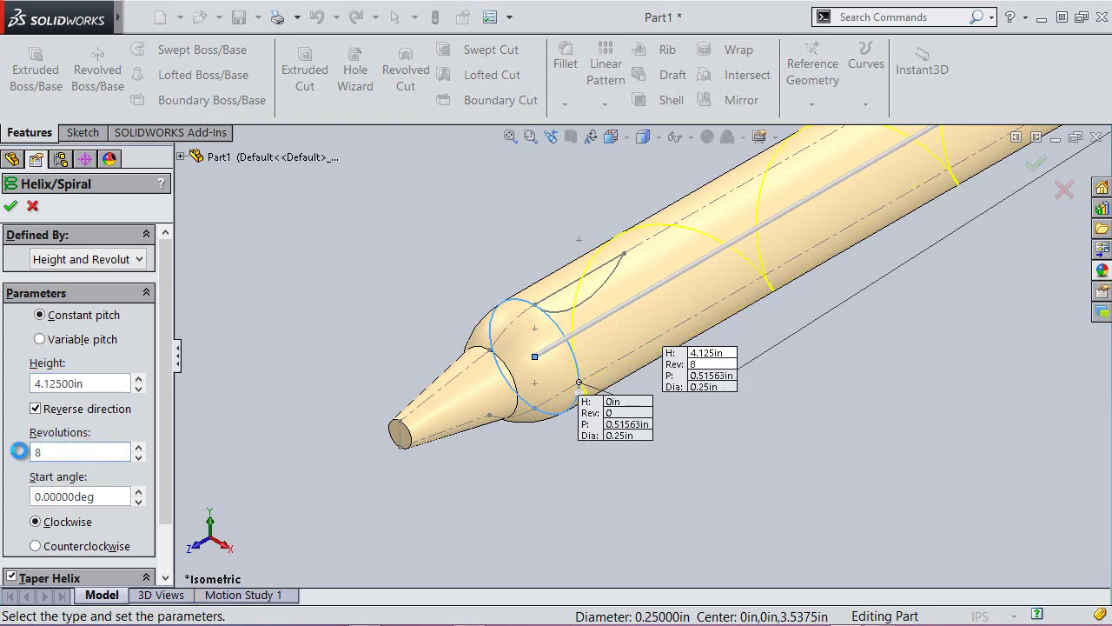
{"action": "left_click", "coordinate": [510, 137]}
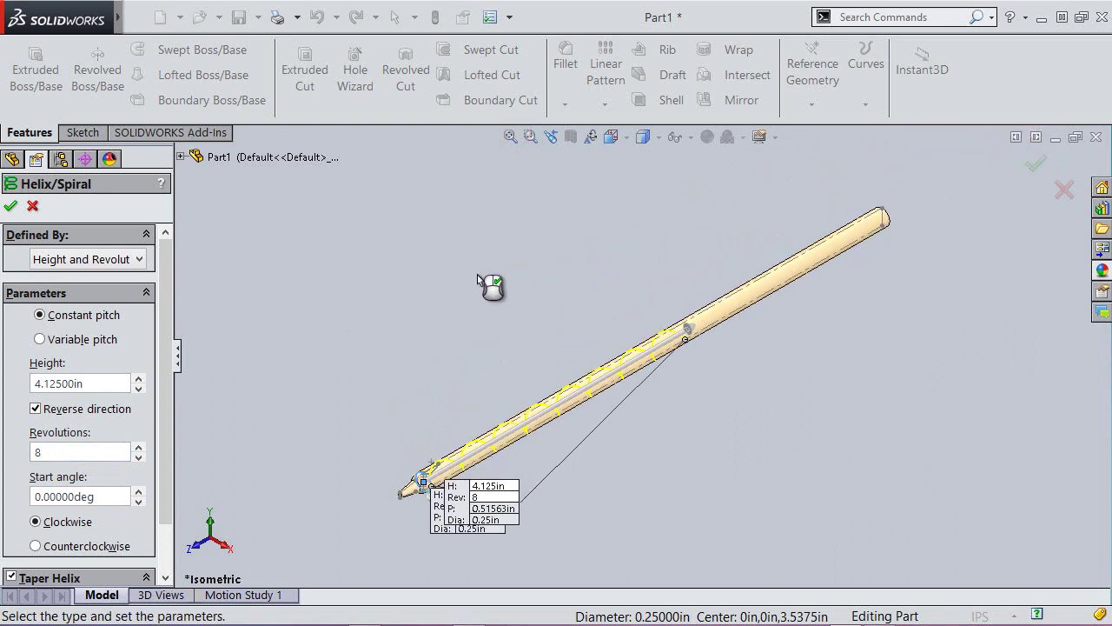
{"action": "scroll", "coordinate": [396, 505], "scroll_direction": "down", "scroll_amount": 2}
{"action": "scroll", "coordinate": [426, 469], "scroll_direction": "down", "scroll_amount": 3}
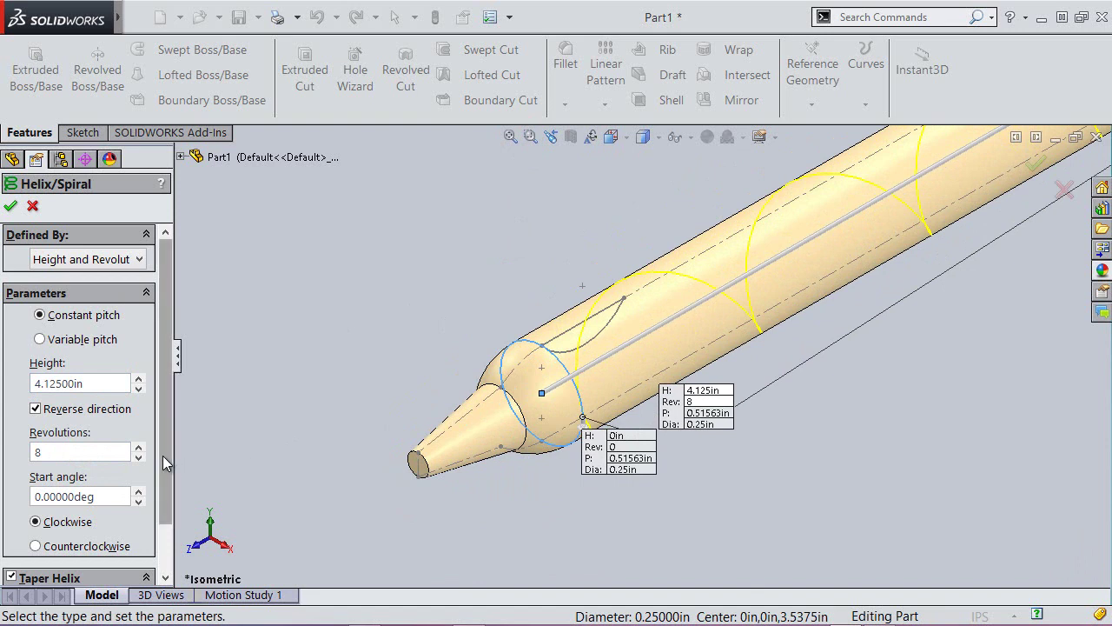
{"action": "left_click_drag", "start_coordinate": [162, 455], "coordinate": [162, 506]}
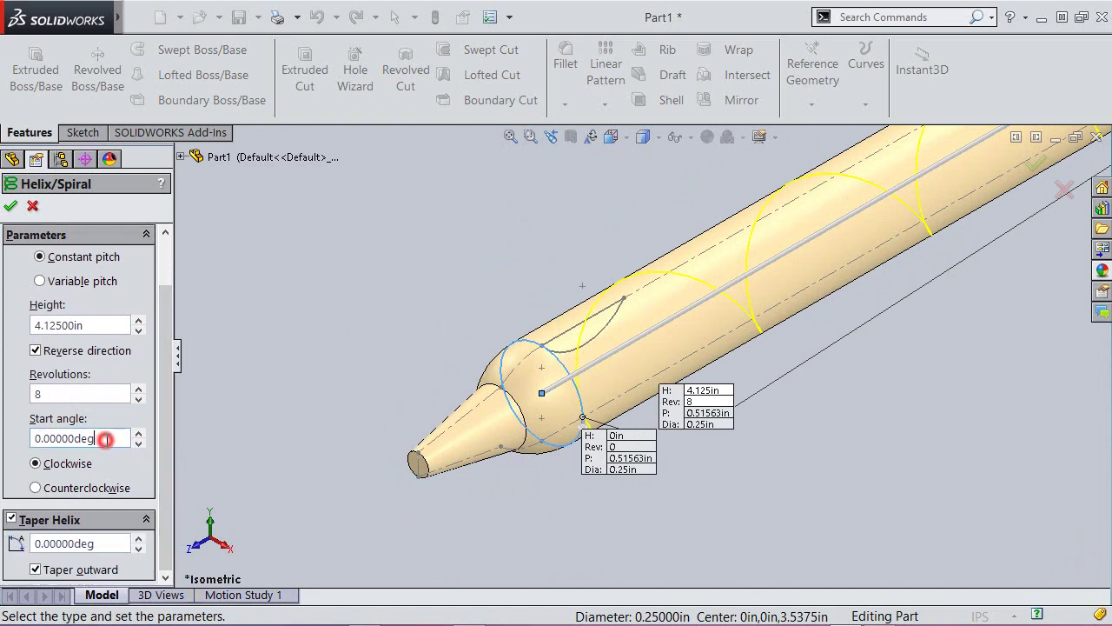
{"action": "left_click_drag", "start_coordinate": [83, 436], "coordinate": [13, 436]}
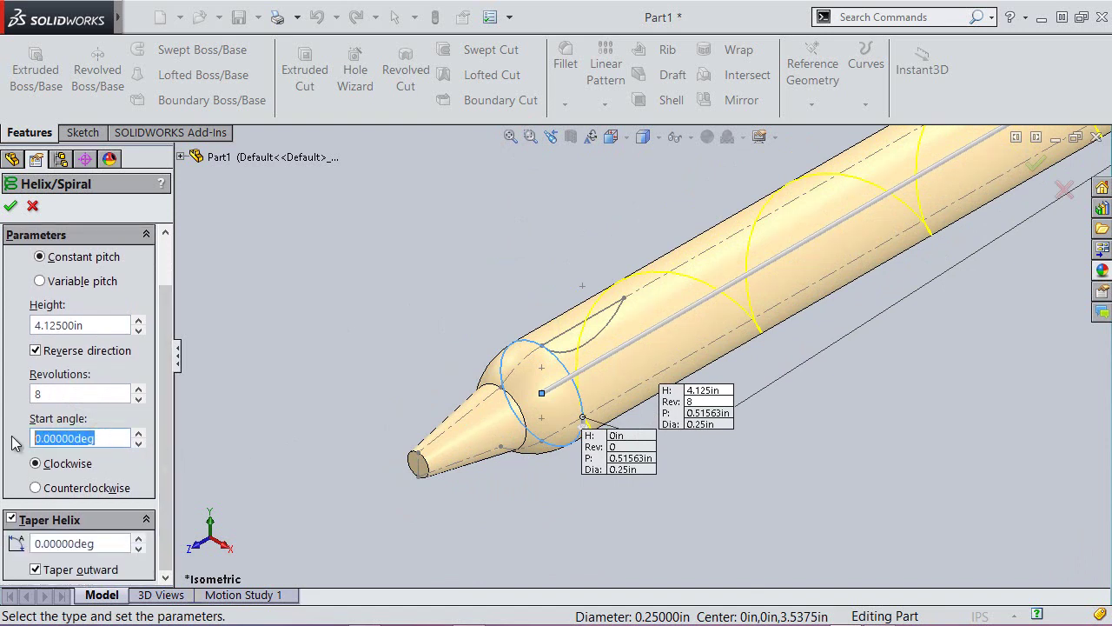
{"action": "type", "text": "90"}
{"action": "key", "text": "Return"}
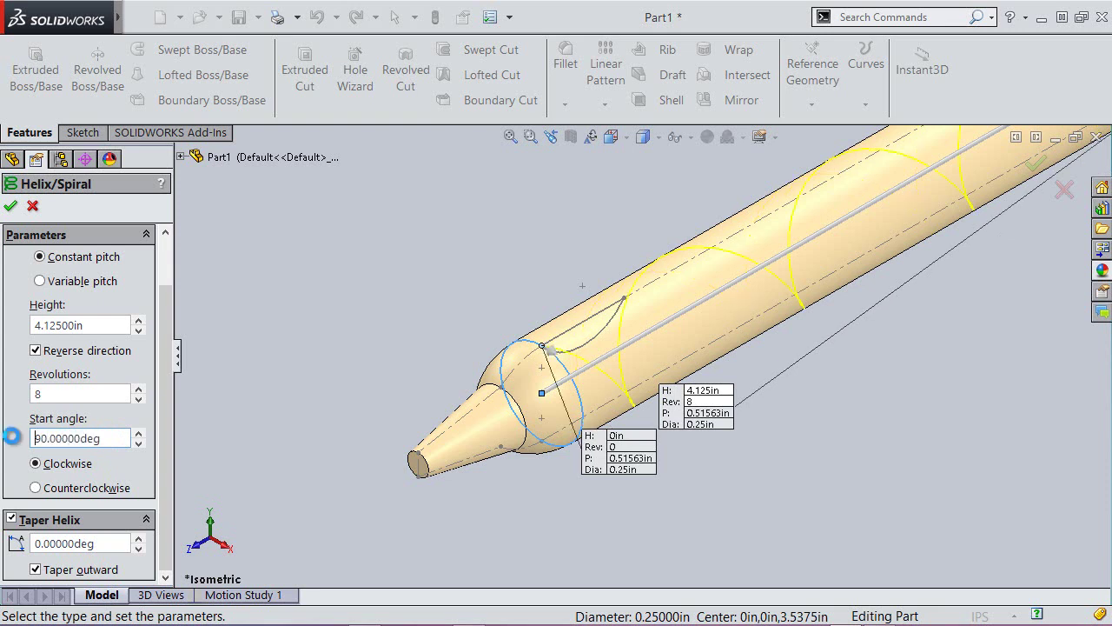
{"action": "left_click", "coordinate": [35, 488]}
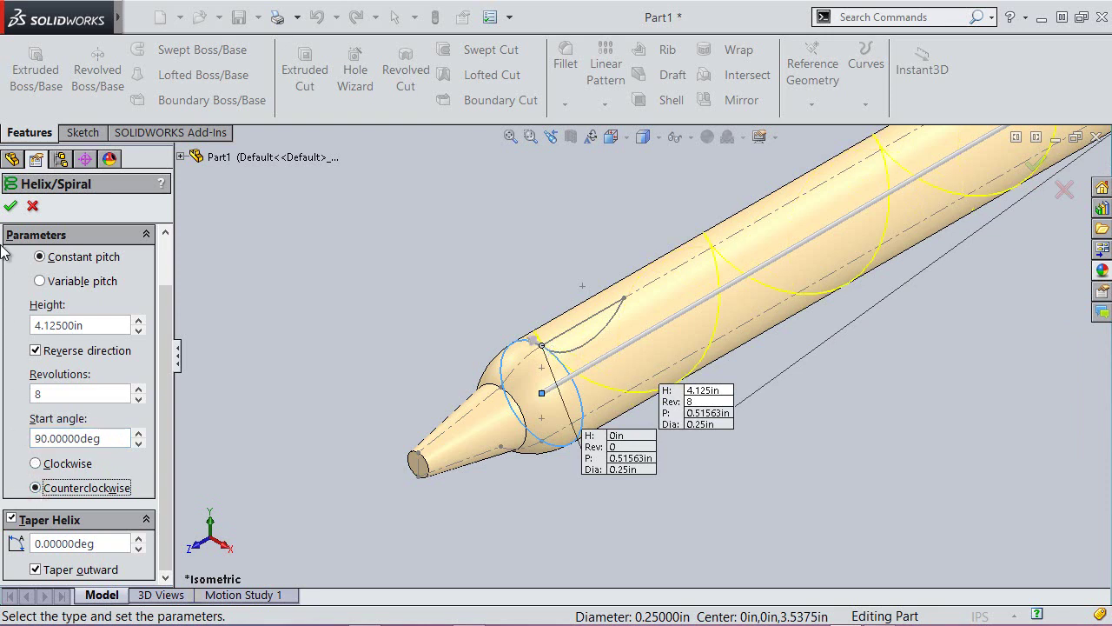
{"action": "left_click", "coordinate": [10, 206]}
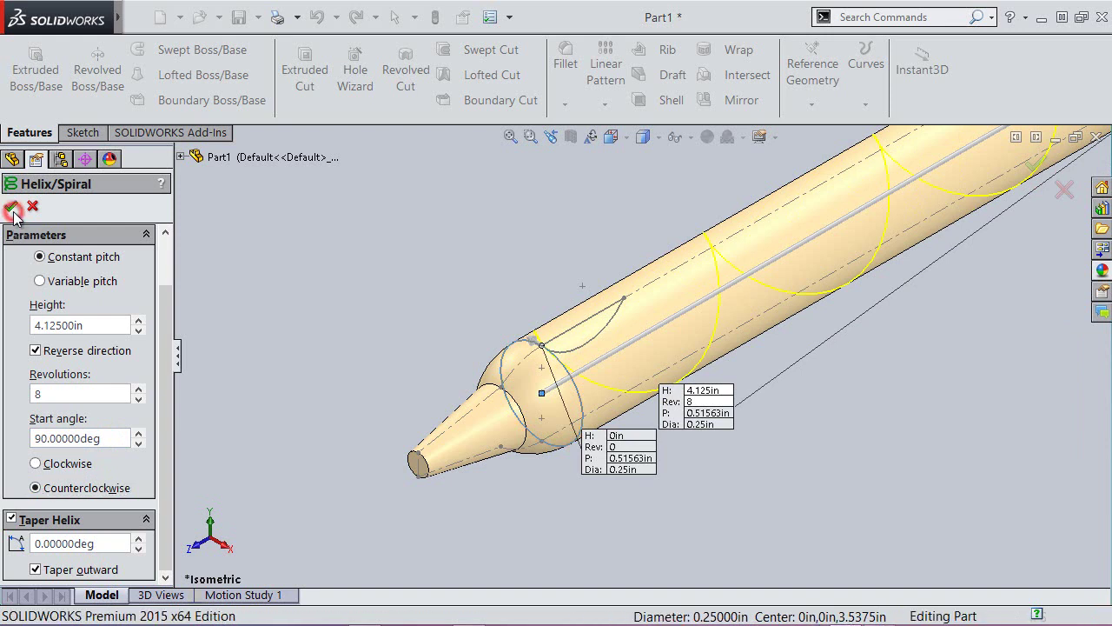
{"action": "left_click", "coordinate": [321, 368]}
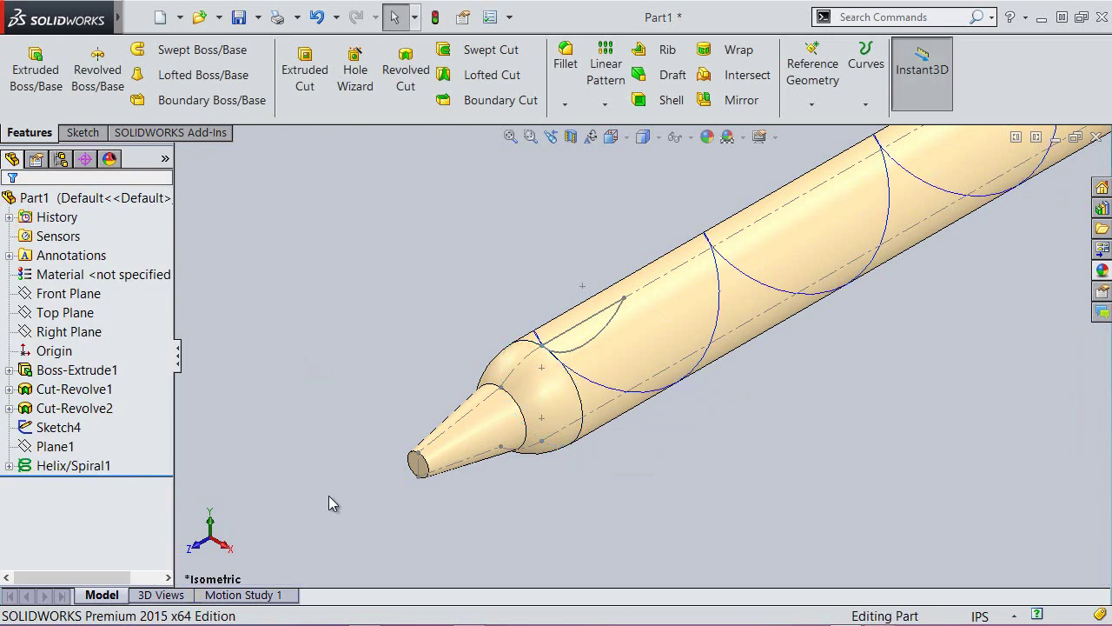
Swept-cut the Sketch4 profile along Helix/Spiral1 with Align with end faces unchecked.
{"action": "key", "text": "f"}
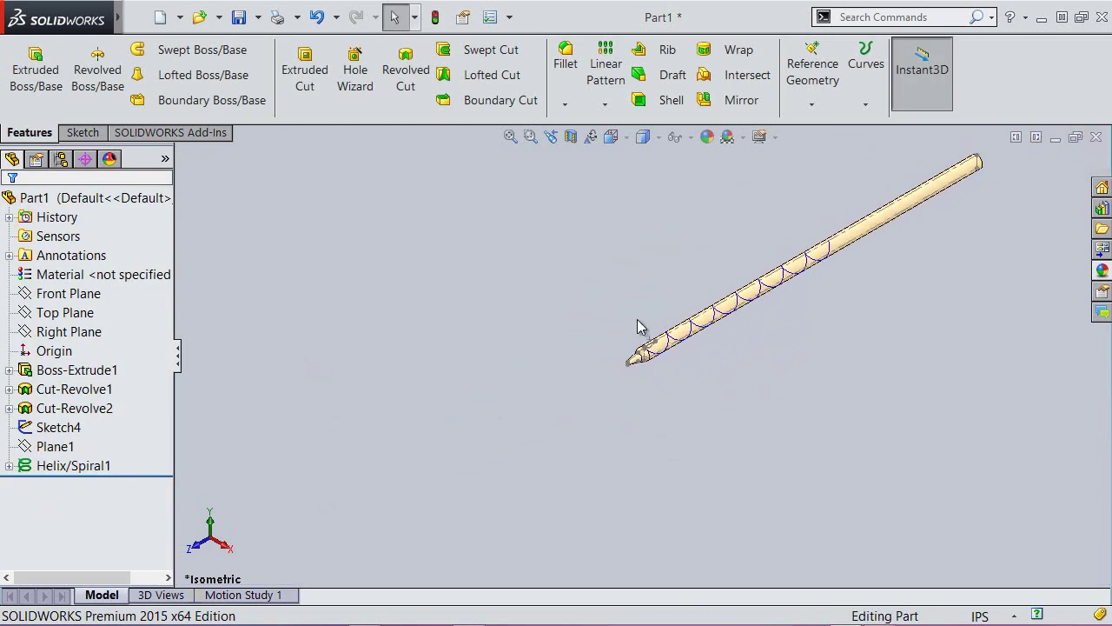
{"action": "scroll", "coordinate": [745, 266], "scroll_direction": "down", "scroll_amount": 5}
{"action": "left_click", "coordinate": [602, 234]}
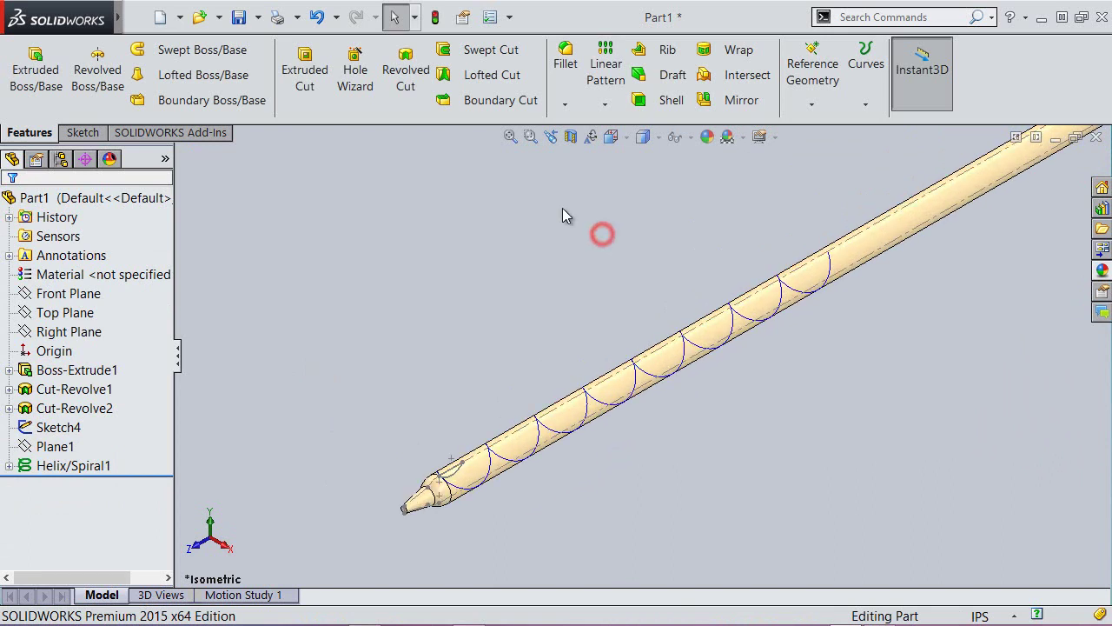
{"action": "left_click", "coordinate": [473, 54]}
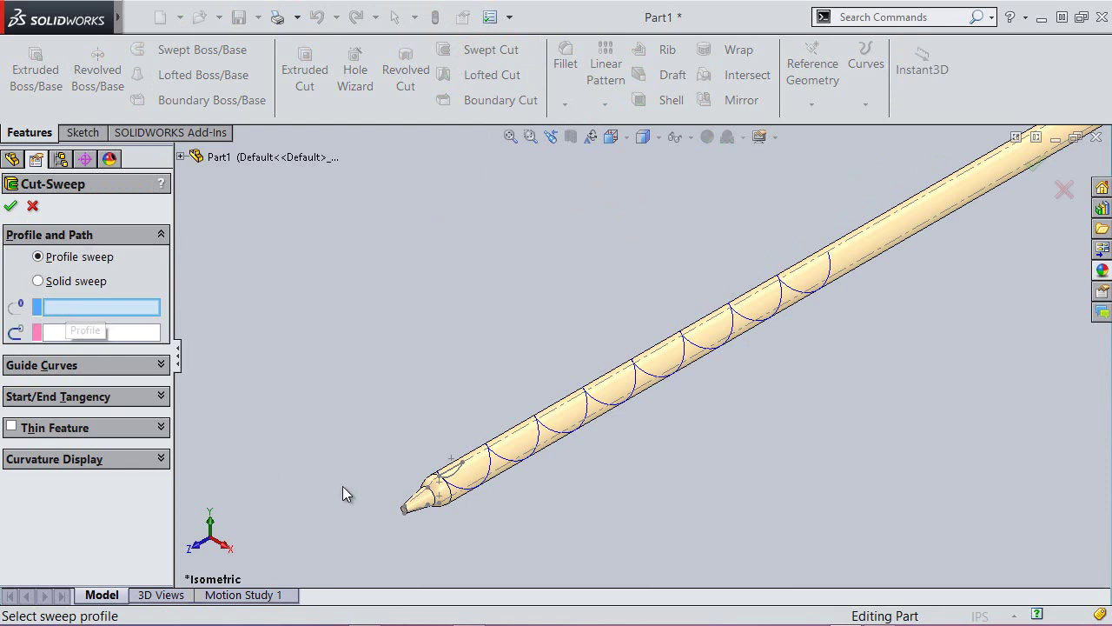
{"action": "left_click", "coordinate": [455, 478]}
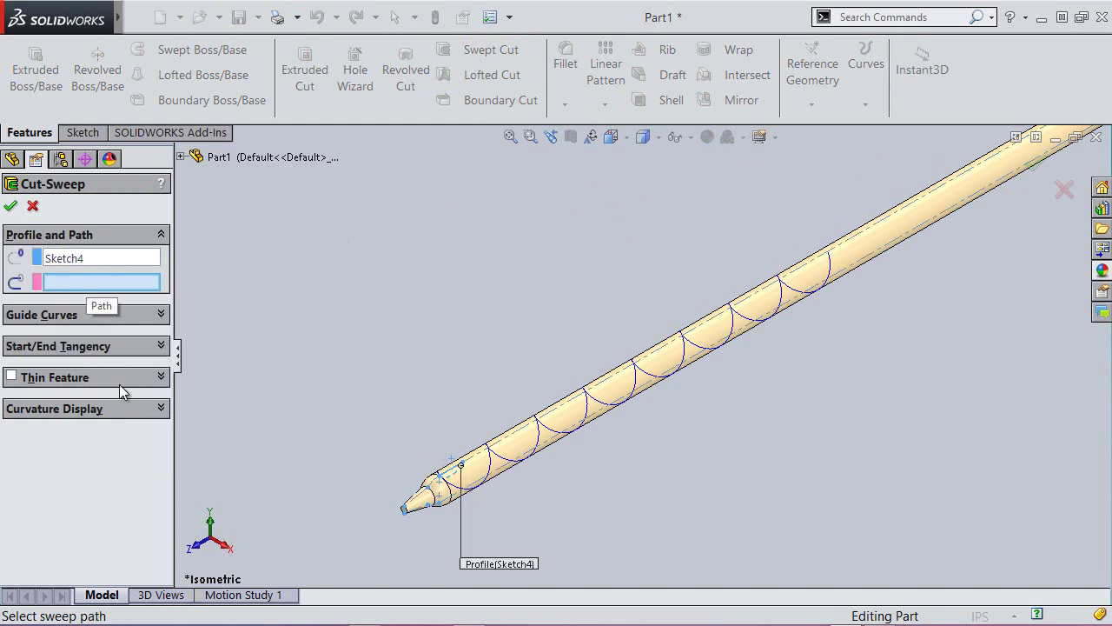
{"action": "left_click", "coordinate": [493, 467]}
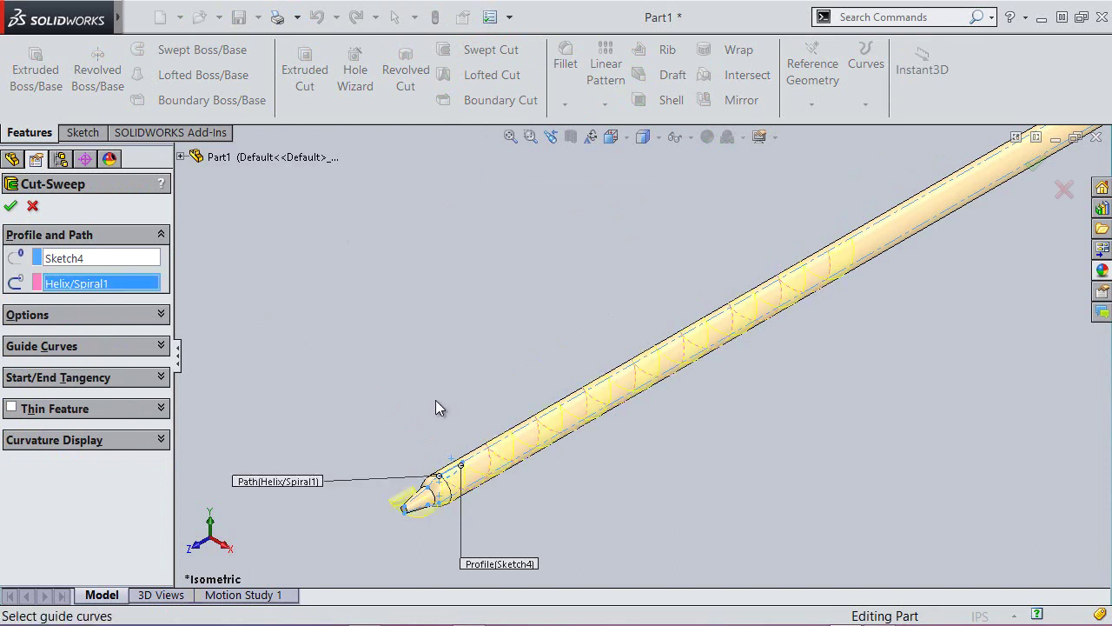
{"action": "left_click", "coordinate": [161, 317]}
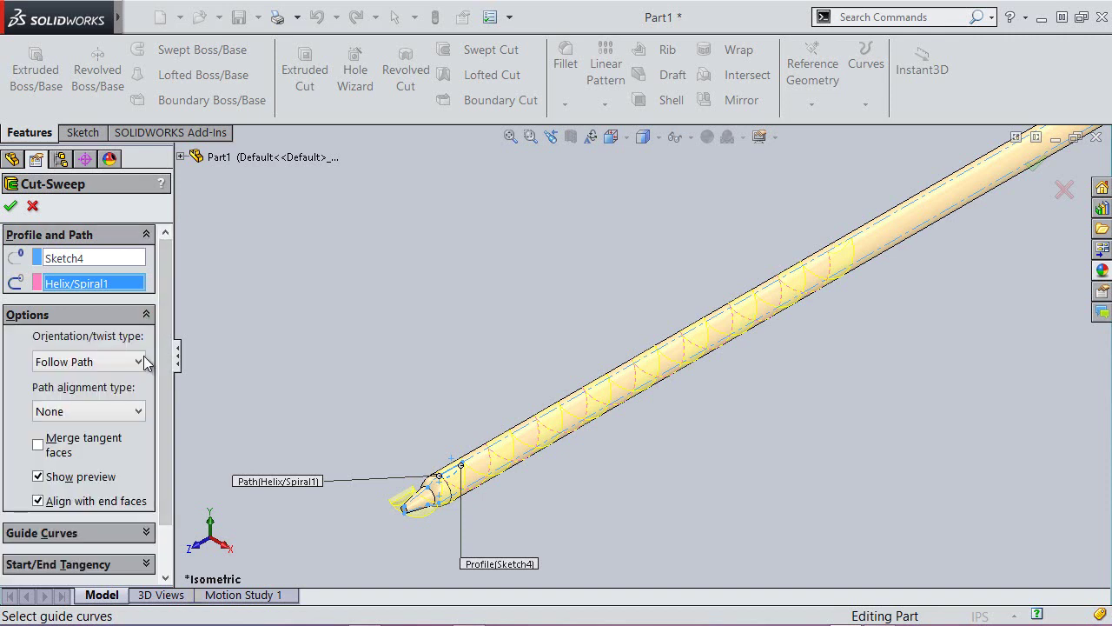
{"action": "left_click", "coordinate": [39, 501]}
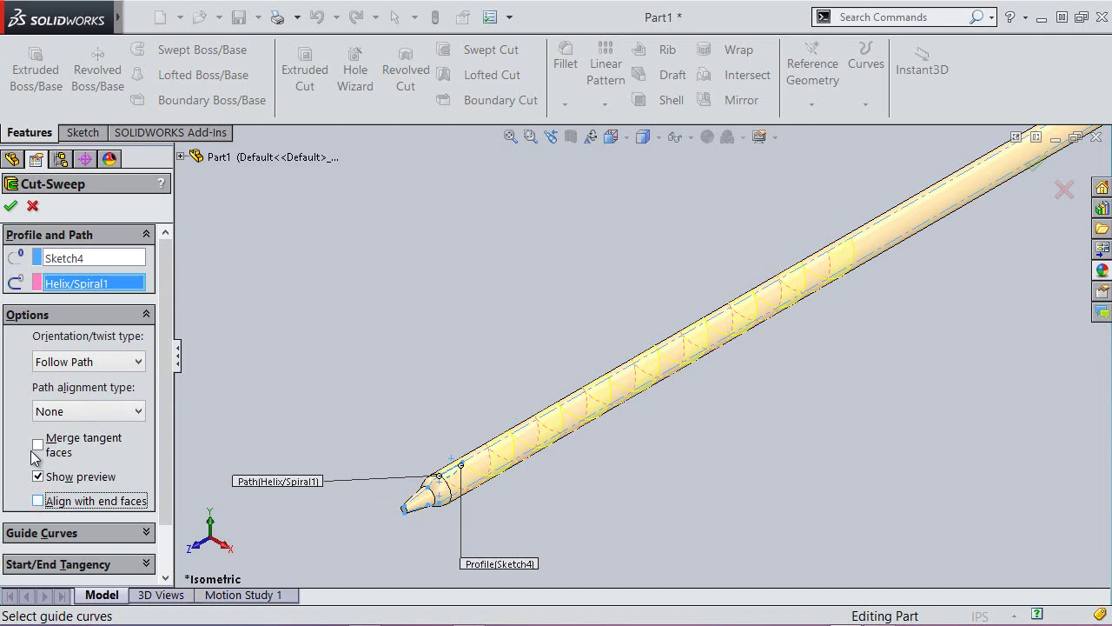
{"action": "left_click", "coordinate": [9, 206]}
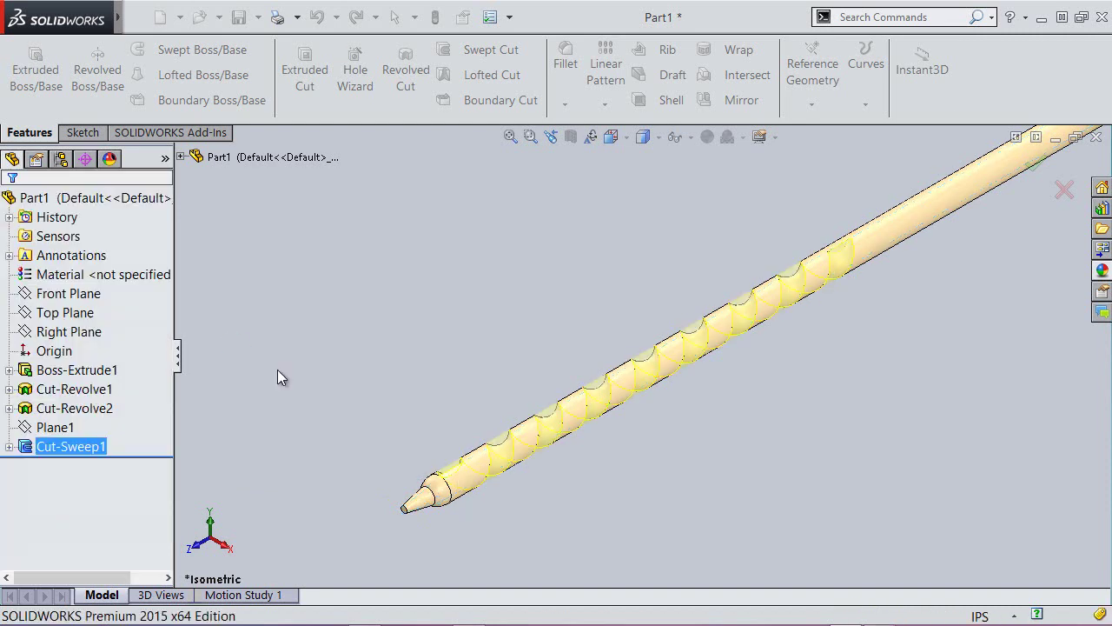
Complete Cut-Sweep1 and orbit the rod to inspect the thread and tapered tip.
{"action": "left_click", "coordinate": [288, 418]}
{"action": "scroll", "coordinate": [821, 259], "scroll_direction": "down", "scroll_amount": 5}
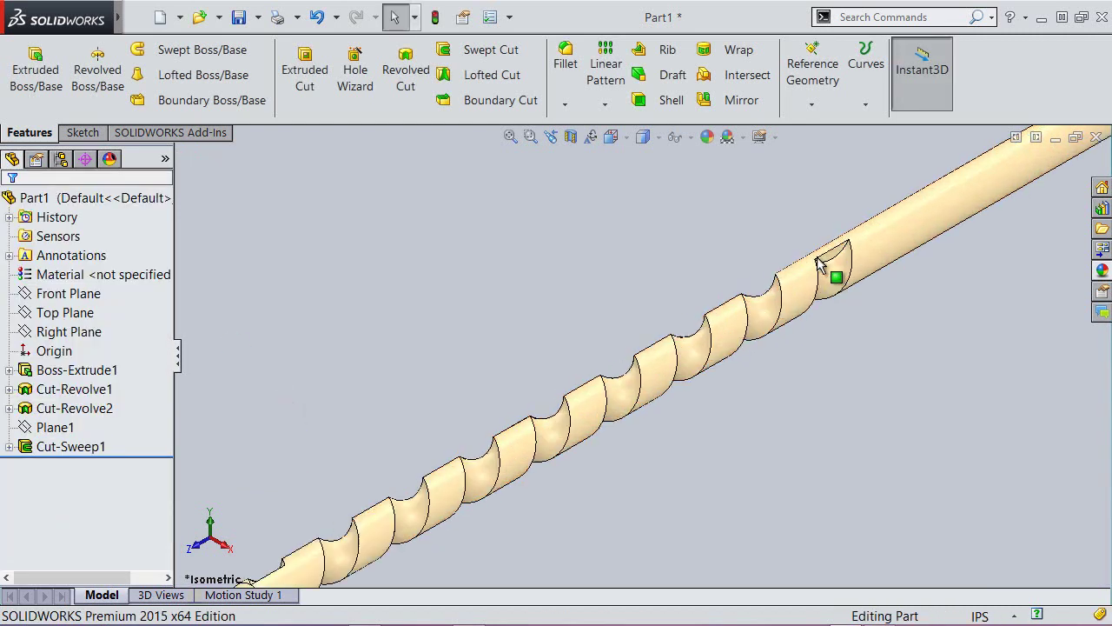
{"action": "scroll", "coordinate": [812, 249], "scroll_direction": "up", "scroll_amount": 3}
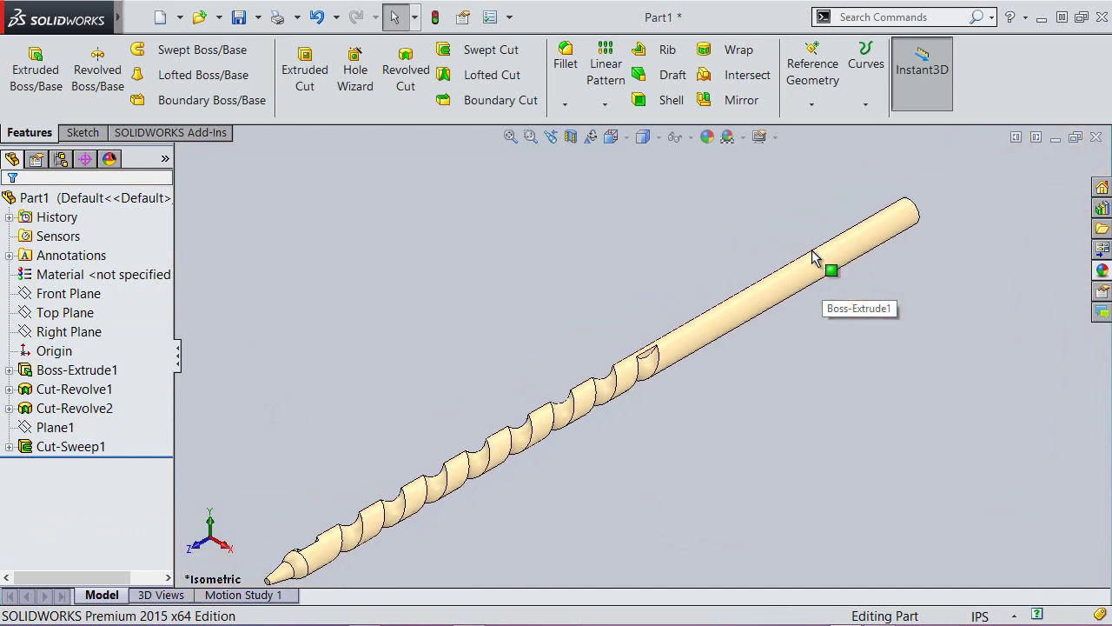
{"action": "scroll", "coordinate": [813, 250], "scroll_direction": "up", "scroll_amount": 2}
{"action": "scroll", "coordinate": [359, 493], "scroll_direction": "down", "scroll_amount": 3}
{"action": "scroll", "coordinate": [594, 409], "scroll_direction": "down", "scroll_amount": 2}
{"action": "mouse_move", "coordinate": [628, 353]}
{"action": "middle_mouse_down"}
{"action": "mouse_move", "coordinate": [640, 330]}
{"action": "mouse_move", "coordinate": [695, 330]}
{"action": "mouse_move", "coordinate": [811, 398]}
{"action": "mouse_move", "coordinate": [822, 437]}
{"action": "mouse_move", "coordinate": [792, 472]}
{"action": "mouse_move", "coordinate": [790, 519]}
{"action": "middle_mouse_up"}
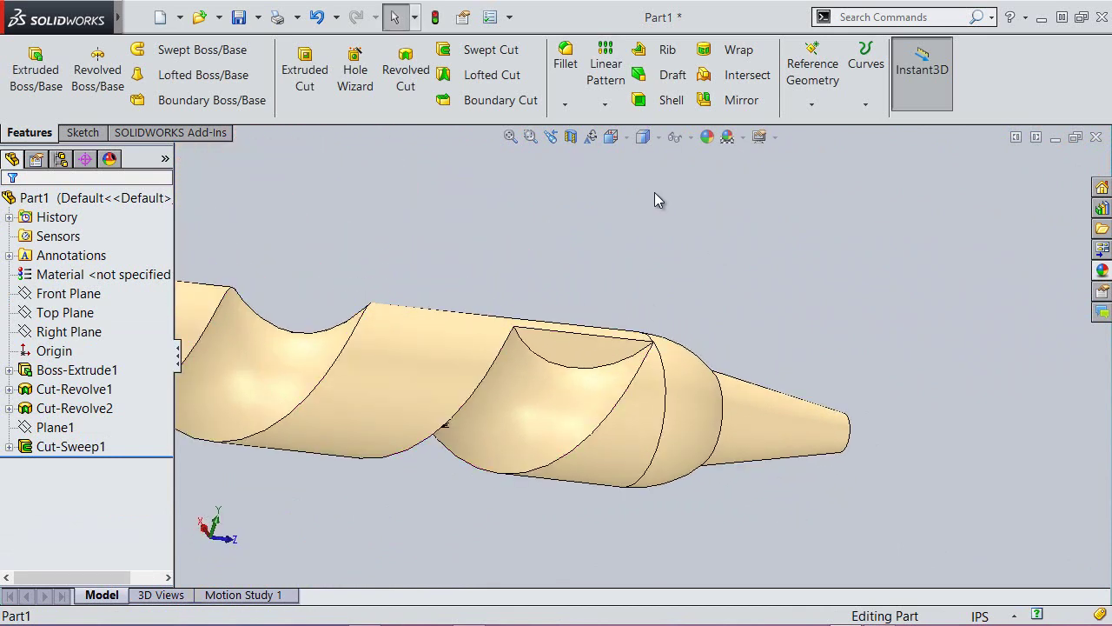
{"action": "mouse_move", "coordinate": [620, 359]}
{"action": "middle_mouse_down"}
{"action": "mouse_move", "coordinate": [529, 340]}
{"action": "mouse_move", "coordinate": [430, 395]}
{"action": "middle_mouse_up"}
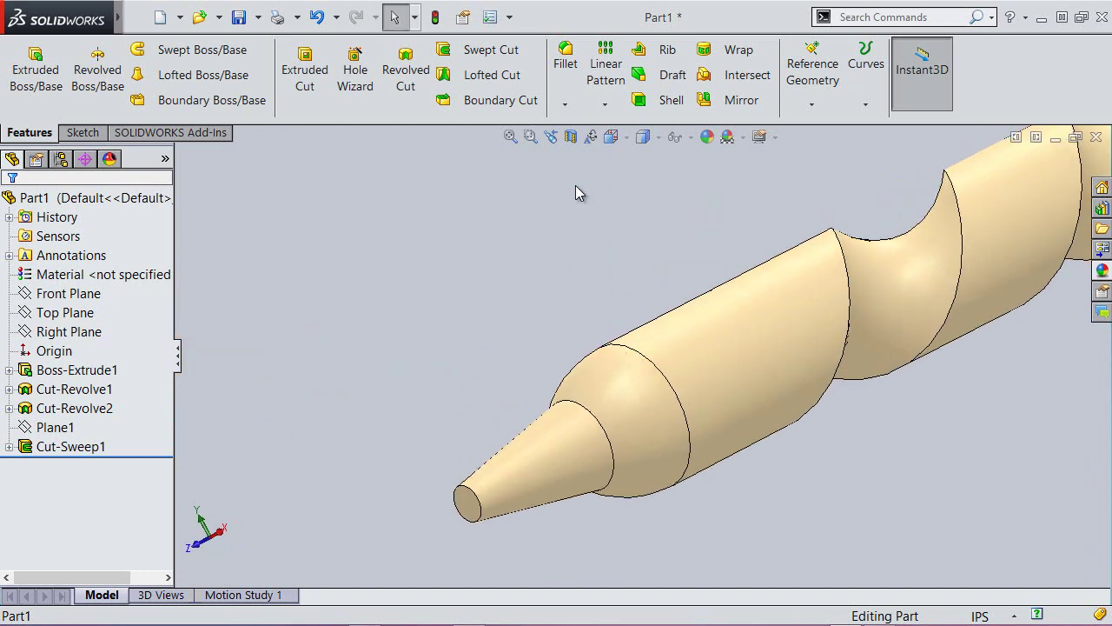
Return to the Isometric view and save the part.
{"action": "left_click", "coordinate": [613, 137]}
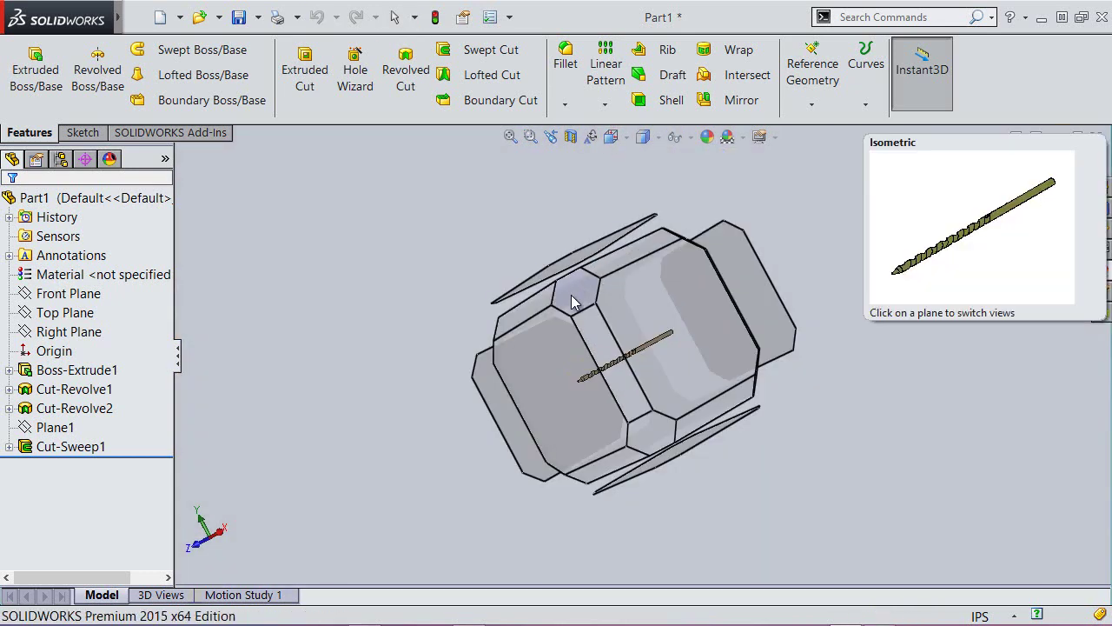
{"action": "left_click", "coordinate": [572, 300]}
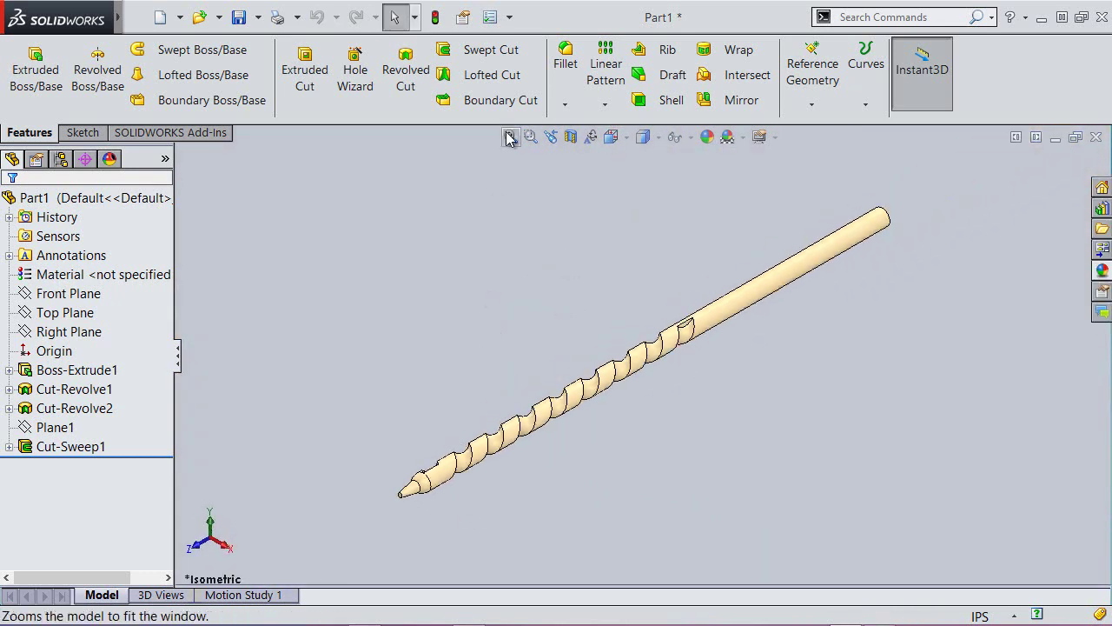
{"action": "left_click", "coordinate": [238, 17]}
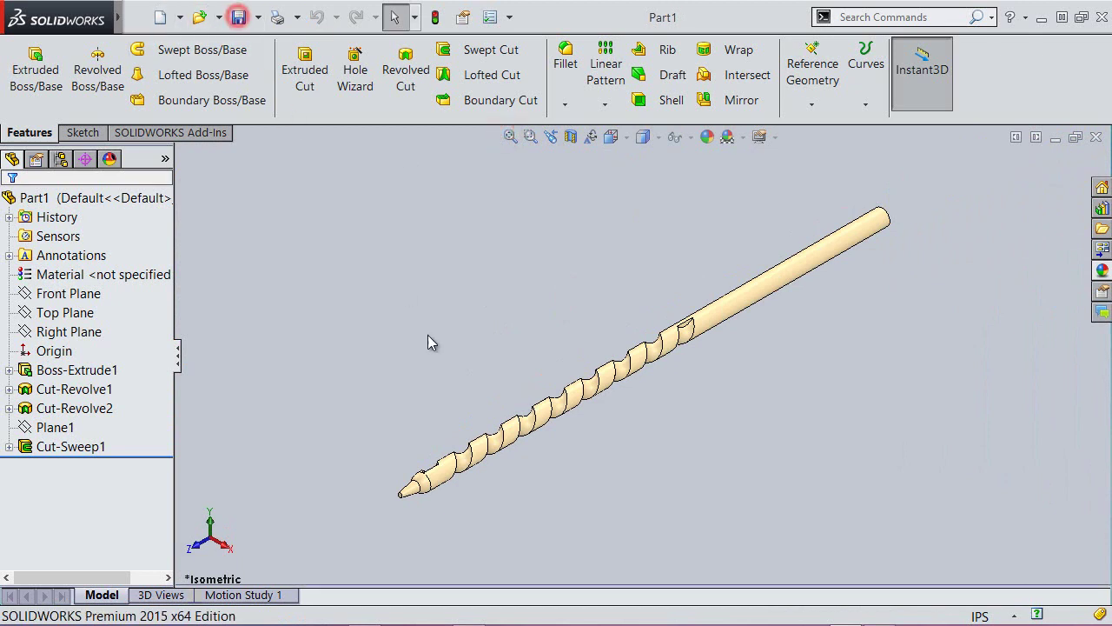
{"action": "left_click", "coordinate": [505, 335]}
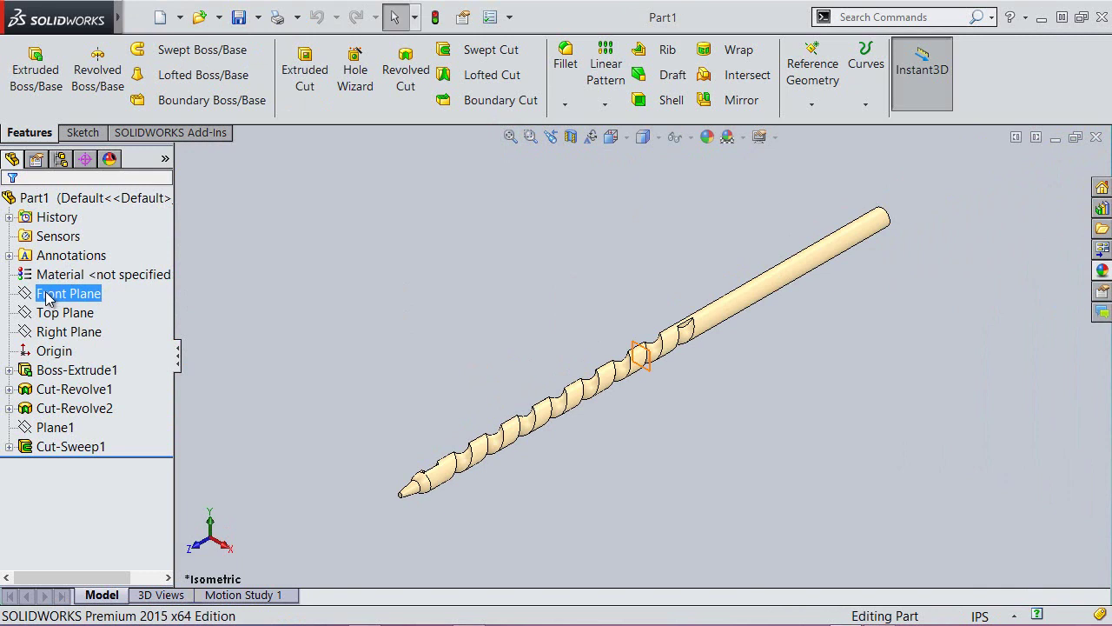
Start a sketch on the Right Plane with intersection curves of the whole part.
{"action": "left_click", "coordinate": [45, 331]}
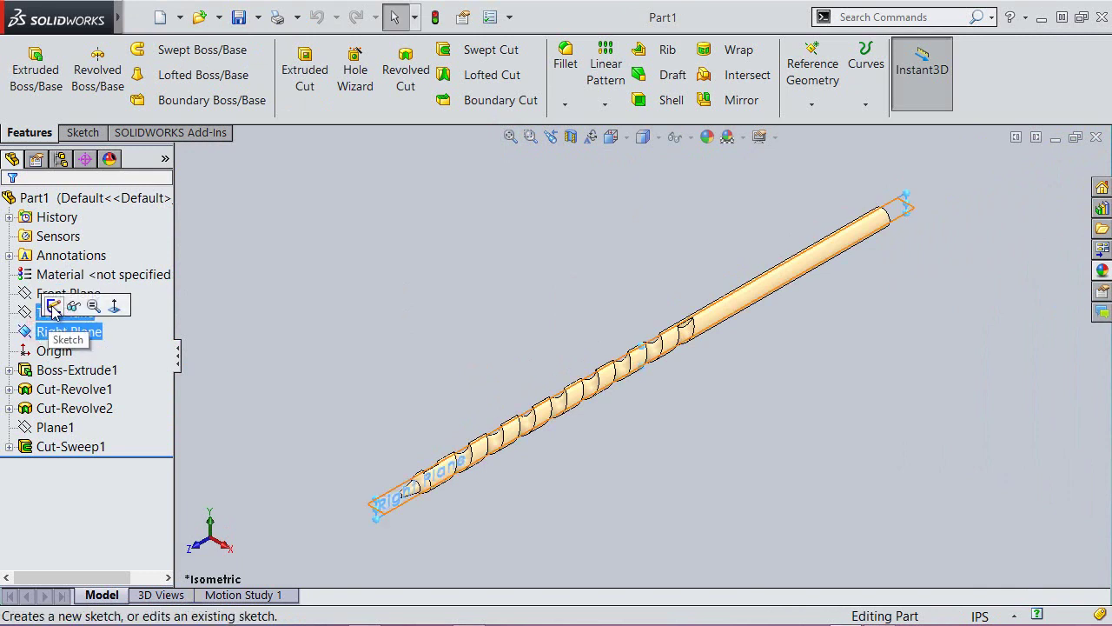
{"action": "left_click", "coordinate": [53, 305]}
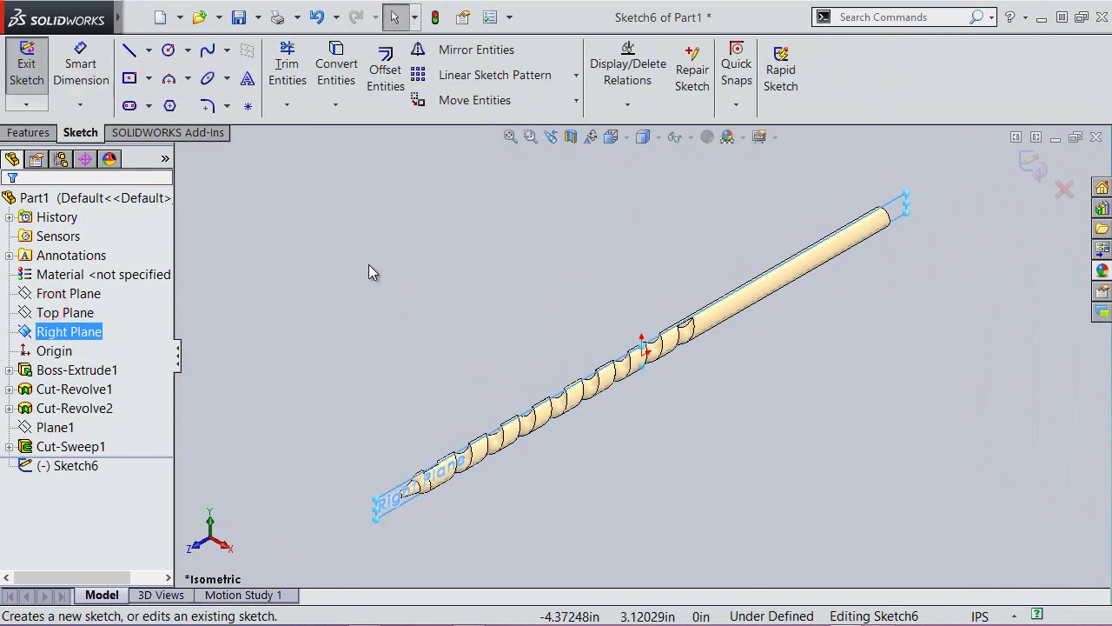
{"action": "left_click", "coordinate": [336, 104]}
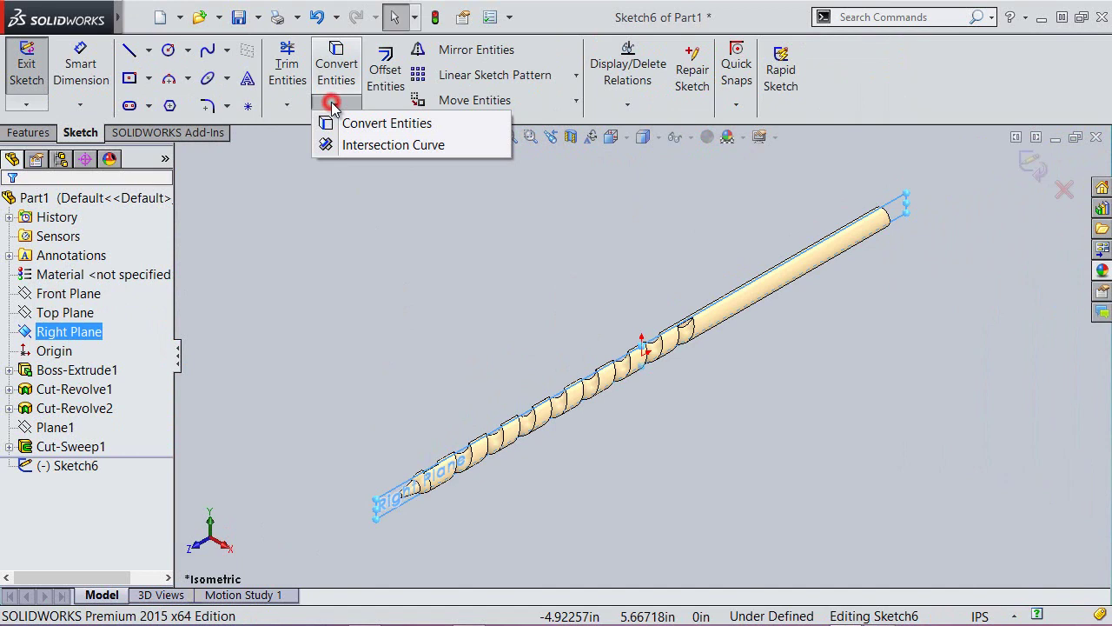
{"action": "left_click", "coordinate": [391, 145]}
{"action": "left_click", "coordinate": [240, 154]}
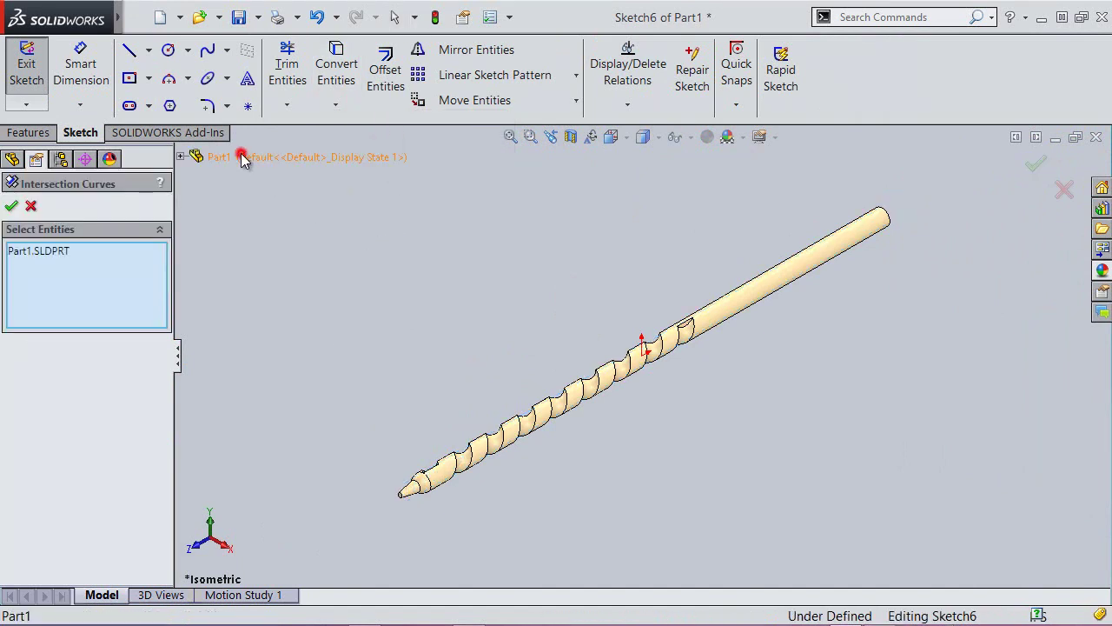
{"action": "left_click", "coordinate": [12, 207]}
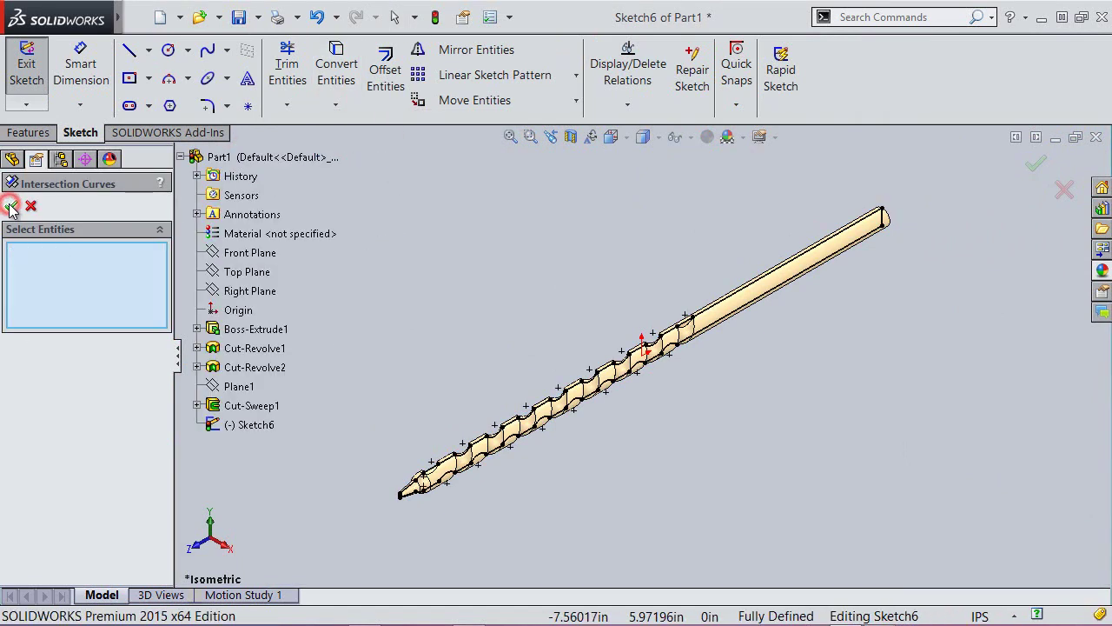
View the sketch from the right and make all intersection curves construction geometry.
{"action": "left_click", "coordinate": [611, 136]}
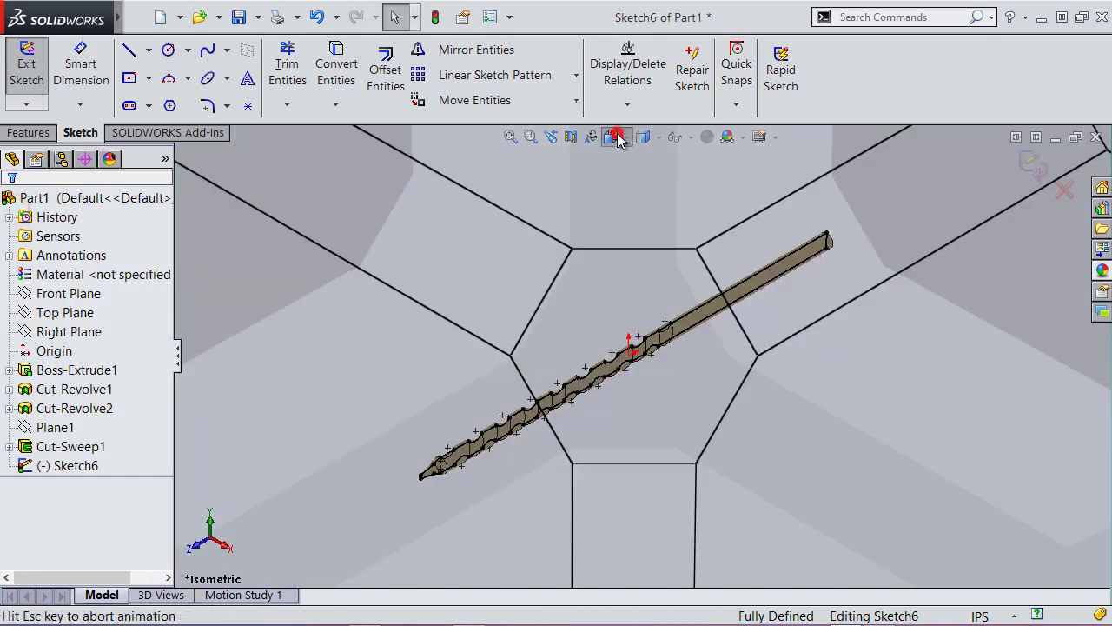
{"action": "left_click", "coordinate": [671, 403]}
{"action": "left_click_drag", "start_coordinate": [293, 231], "coordinate": [944, 427]}
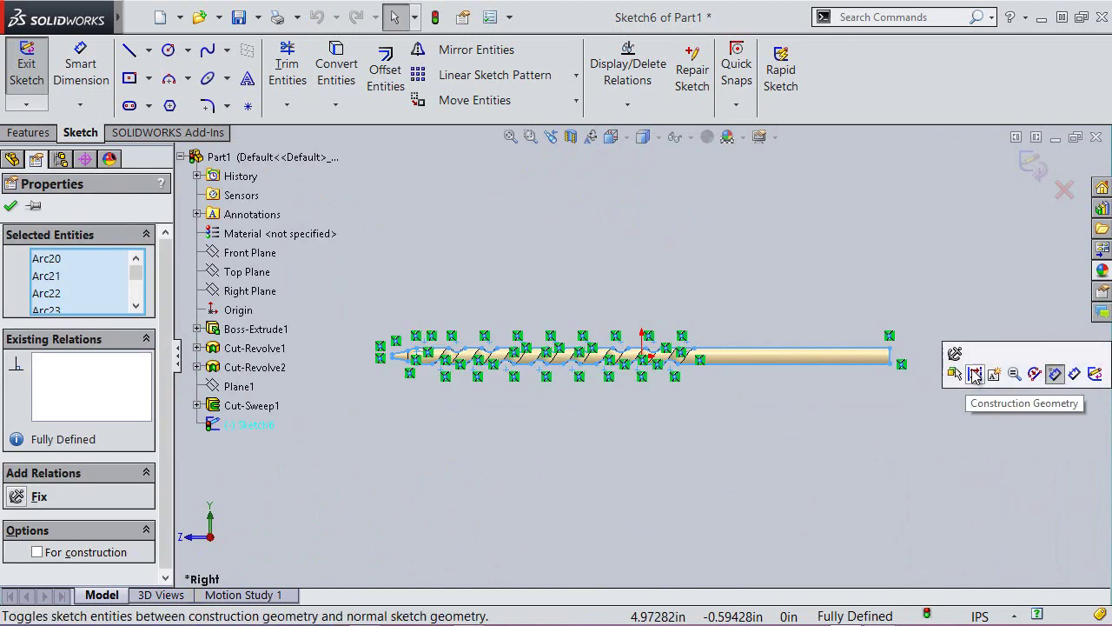
{"action": "left_click", "coordinate": [971, 369]}
{"action": "scroll", "coordinate": [409, 371], "scroll_direction": "down", "scroll_amount": 1}
{"action": "scroll", "coordinate": [532, 337], "scroll_direction": "down", "scroll_amount": 1}
{"action": "scroll", "coordinate": [526, 356], "scroll_direction": "down", "scroll_amount": 1}
{"action": "scroll", "coordinate": [517, 369], "scroll_direction": "down", "scroll_amount": 2}
{"action": "scroll", "coordinate": [508, 356], "scroll_direction": "down", "scroll_amount": 1}
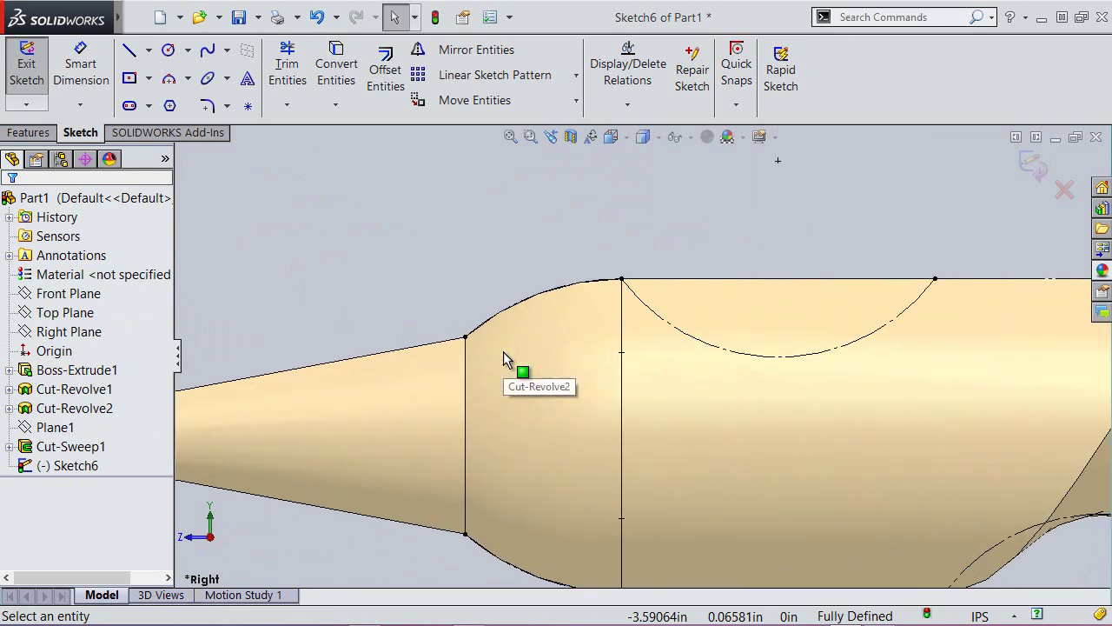
Draw an axial centerline from the tip centre to the shoulder line.
{"action": "right_click", "coordinate": [503, 239]}
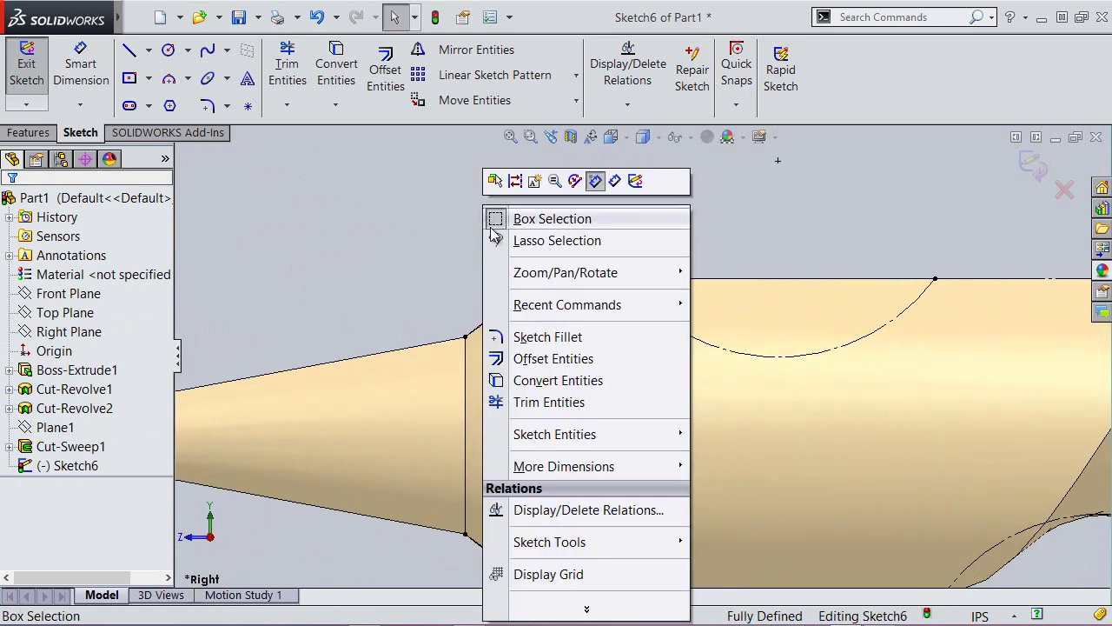
{"action": "left_click", "coordinate": [585, 604]}
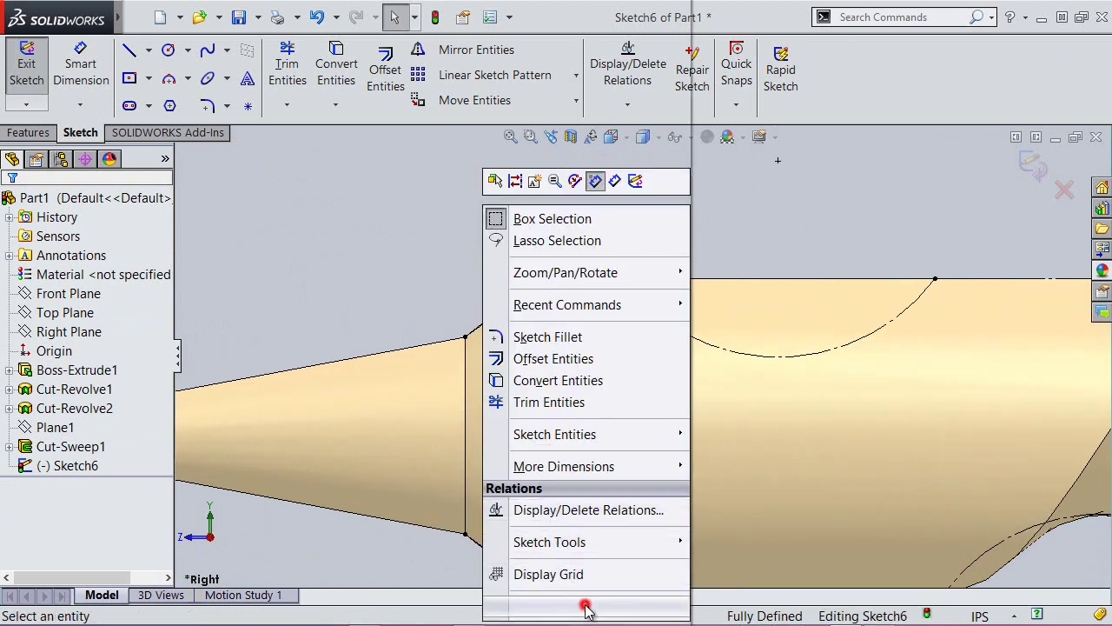
{"action": "left_click", "coordinate": [547, 298]}
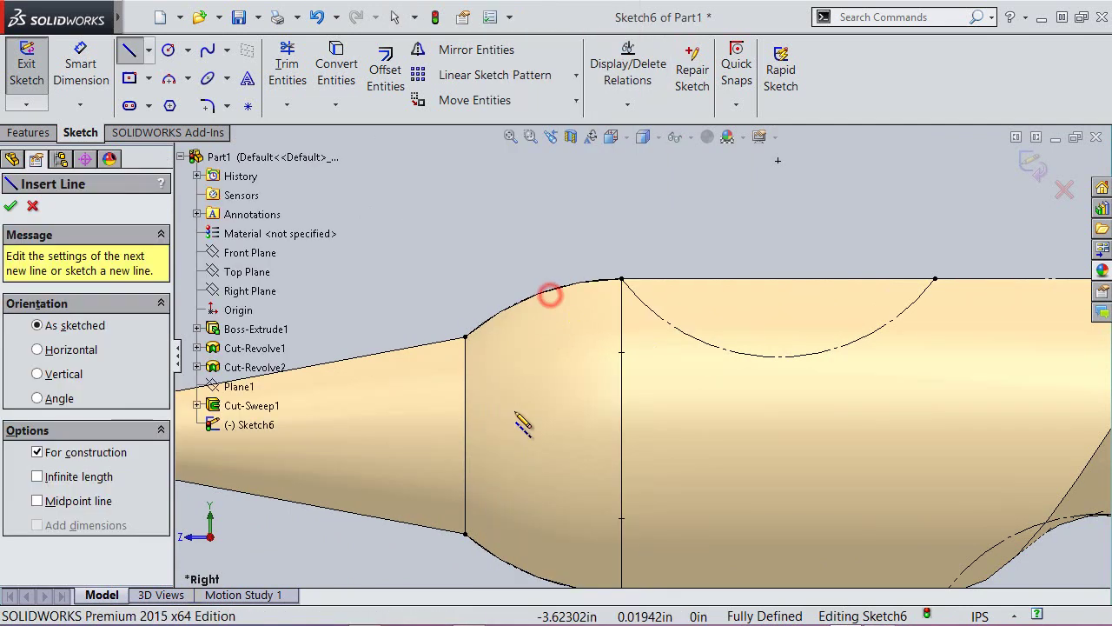
{"action": "scroll", "coordinate": [522, 452], "scroll_direction": "down", "scroll_amount": 1}
{"action": "scroll", "coordinate": [578, 459], "scroll_direction": "up", "scroll_amount": 2}
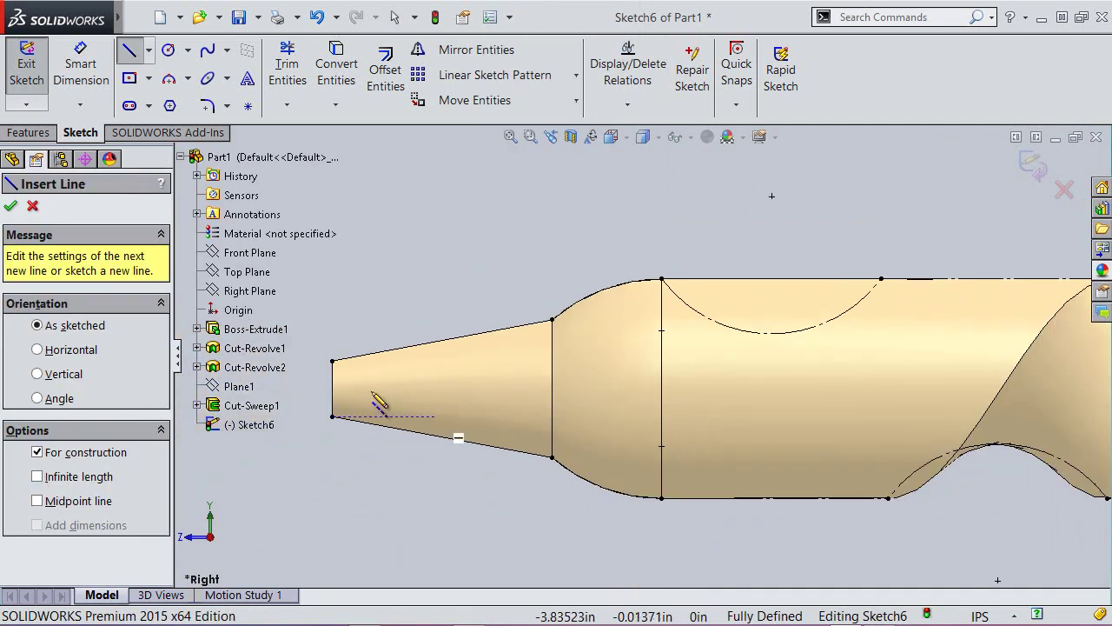
{"action": "left_click", "coordinate": [332, 389]}
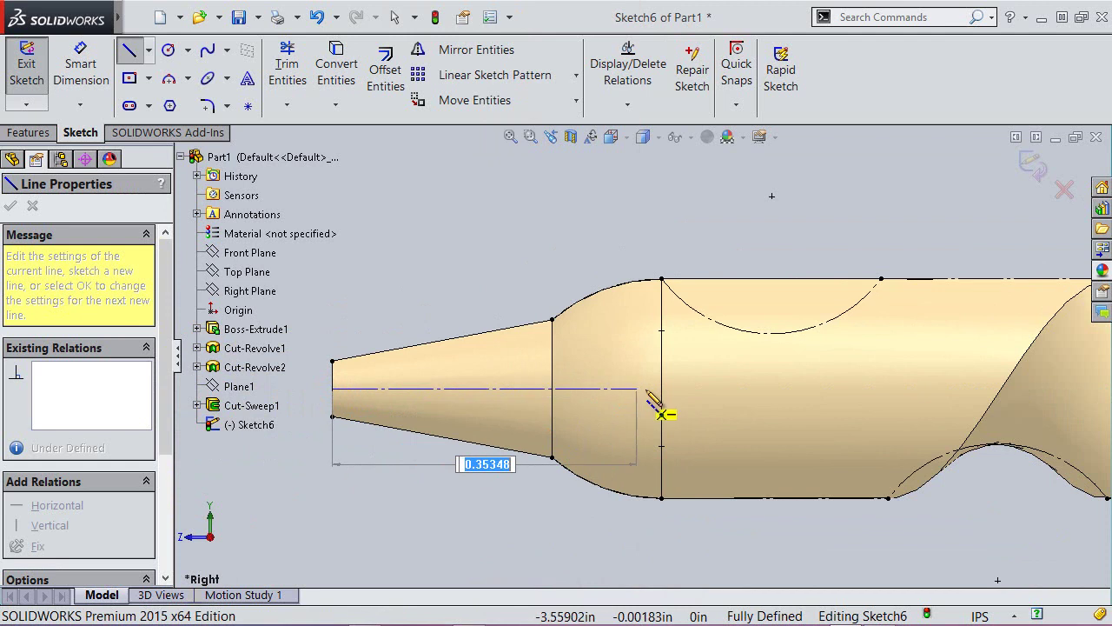
{"action": "left_click", "coordinate": [662, 388]}
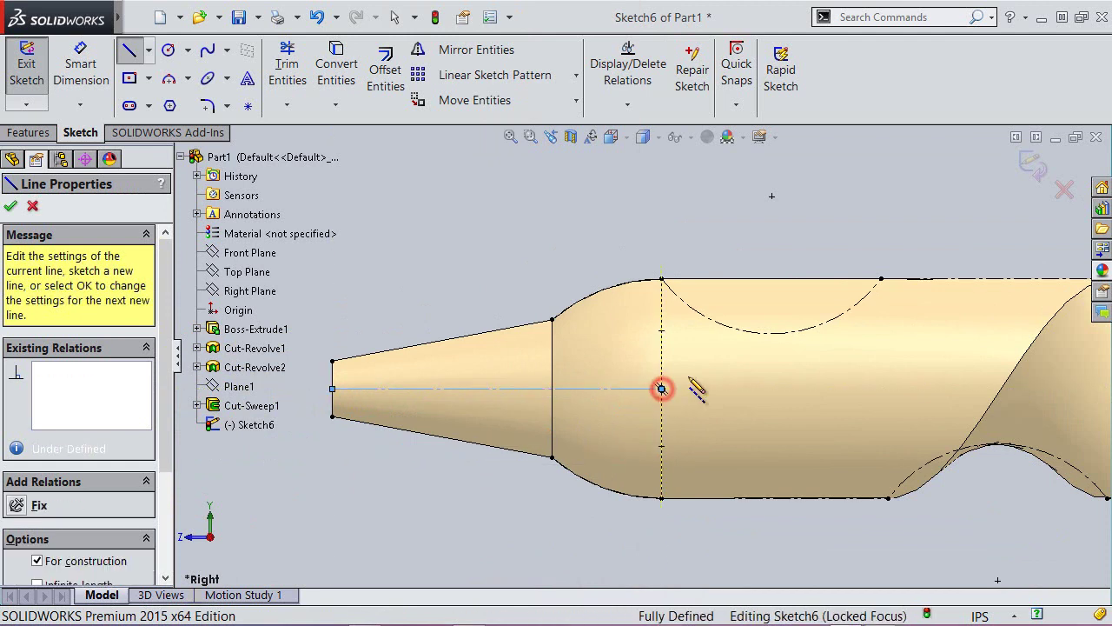
{"action": "right_click", "coordinate": [706, 373]}
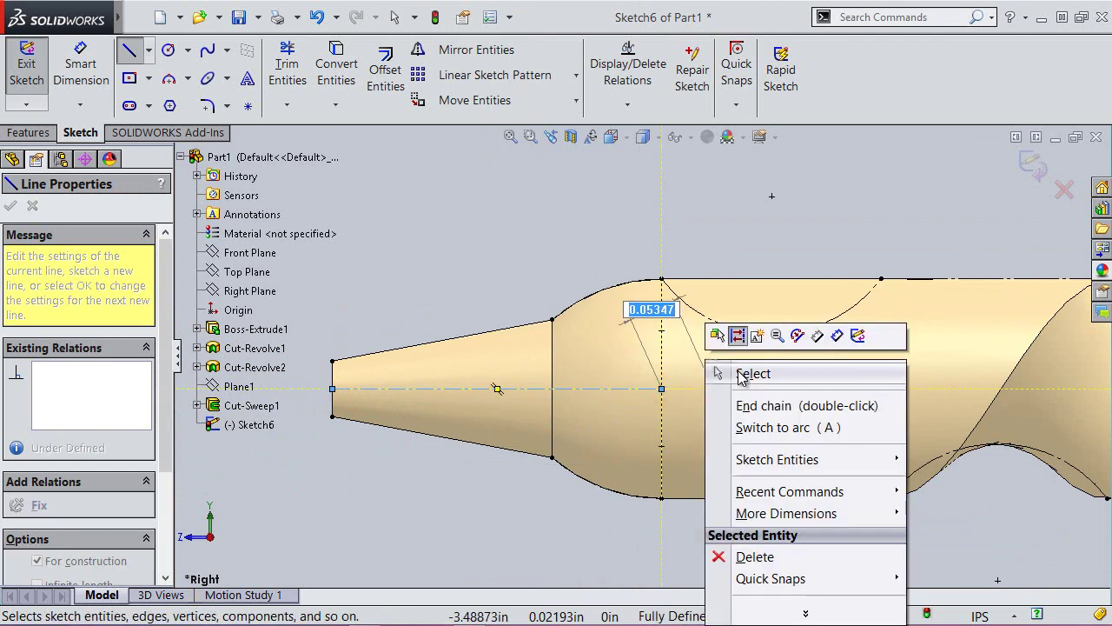
{"action": "left_click", "coordinate": [736, 372]}
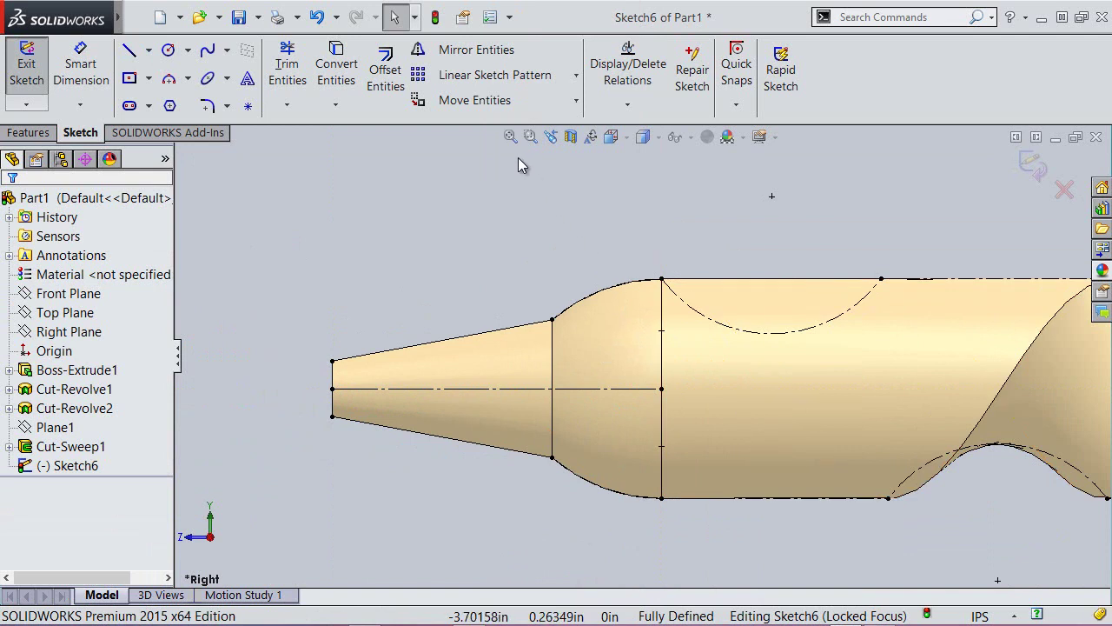
Draw a slanted centerline from the axis line's end to the bulge's edge.
{"action": "right_click", "coordinate": [518, 157]}
{"action": "mouse_move", "coordinate": [603, 258]}
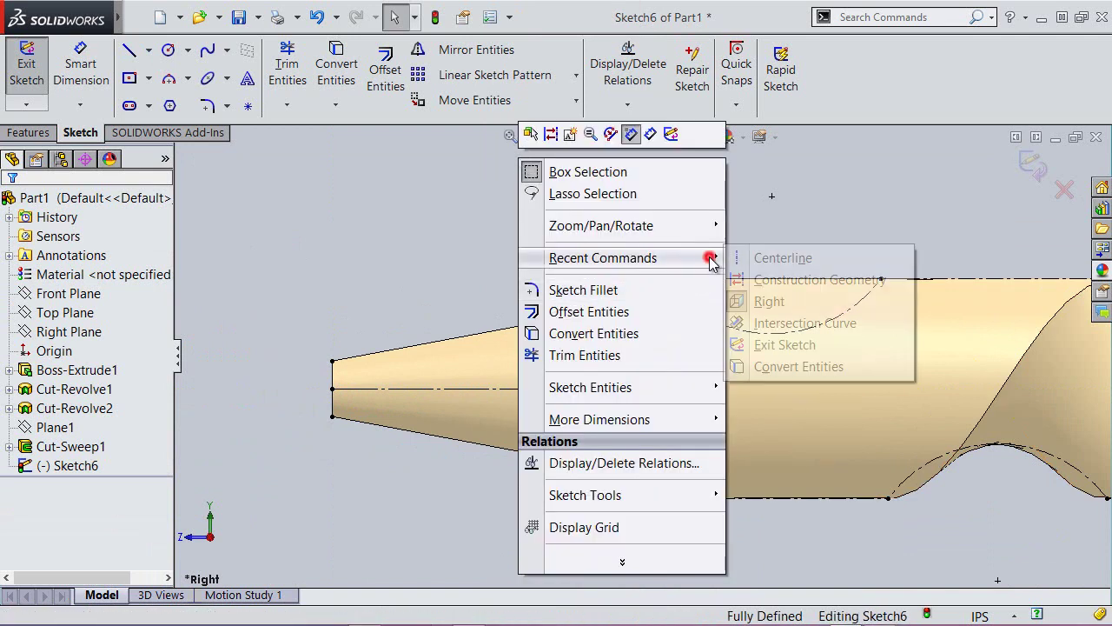
{"action": "left_click", "coordinate": [743, 259]}
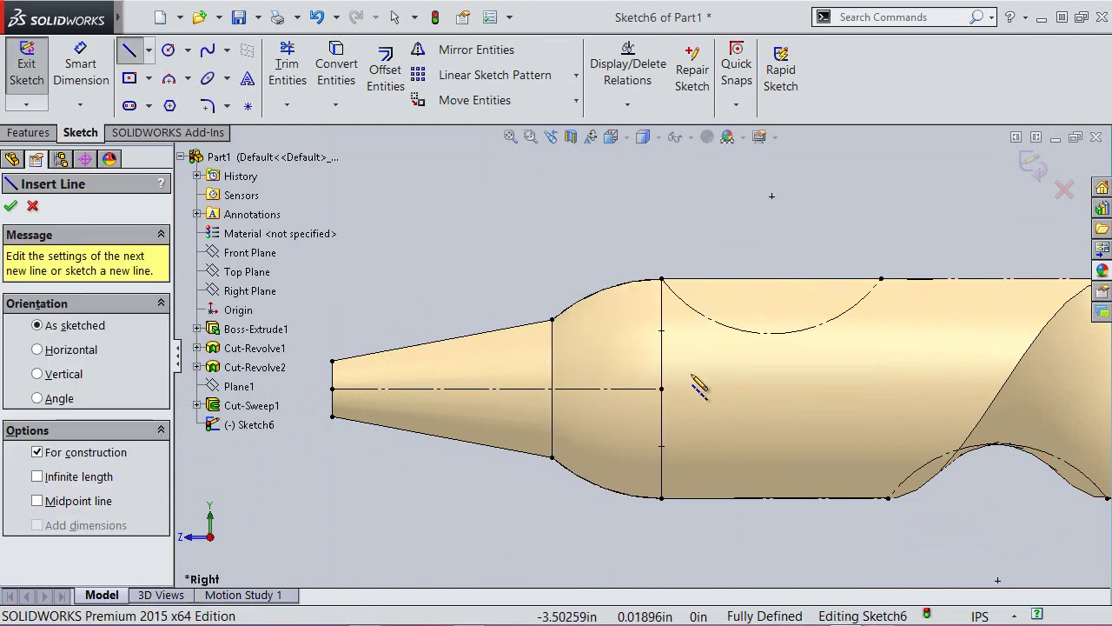
{"action": "left_click", "coordinate": [661, 388]}
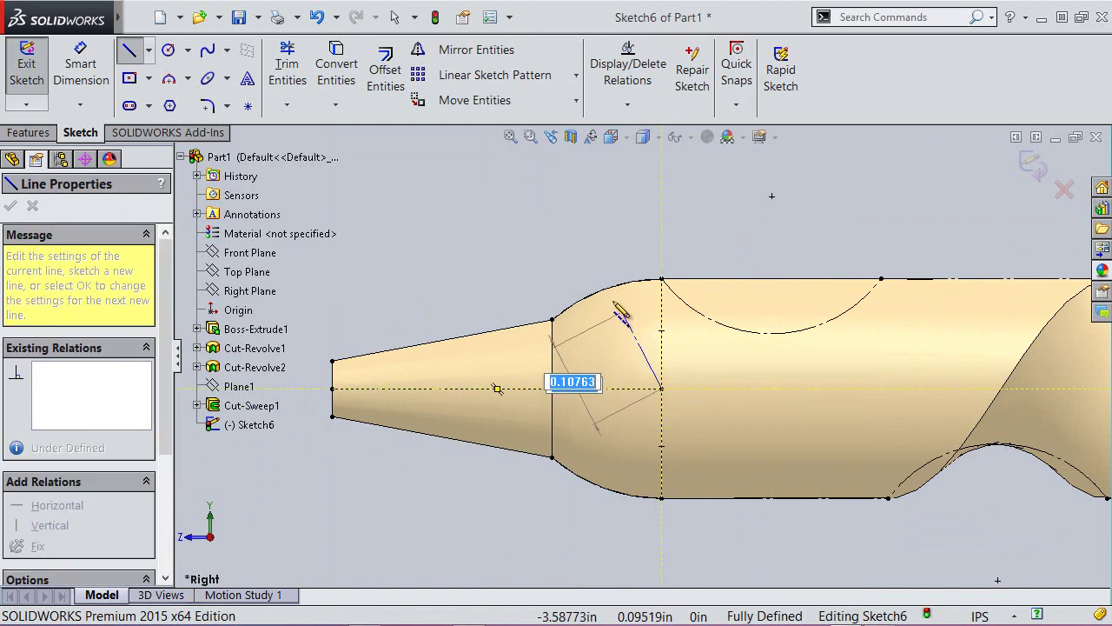
{"action": "left_click", "coordinate": [603, 290]}
{"action": "right_click", "coordinate": [620, 201]}
{"action": "left_click", "coordinate": [656, 226]}
{"action": "key", "text": "Escape"}
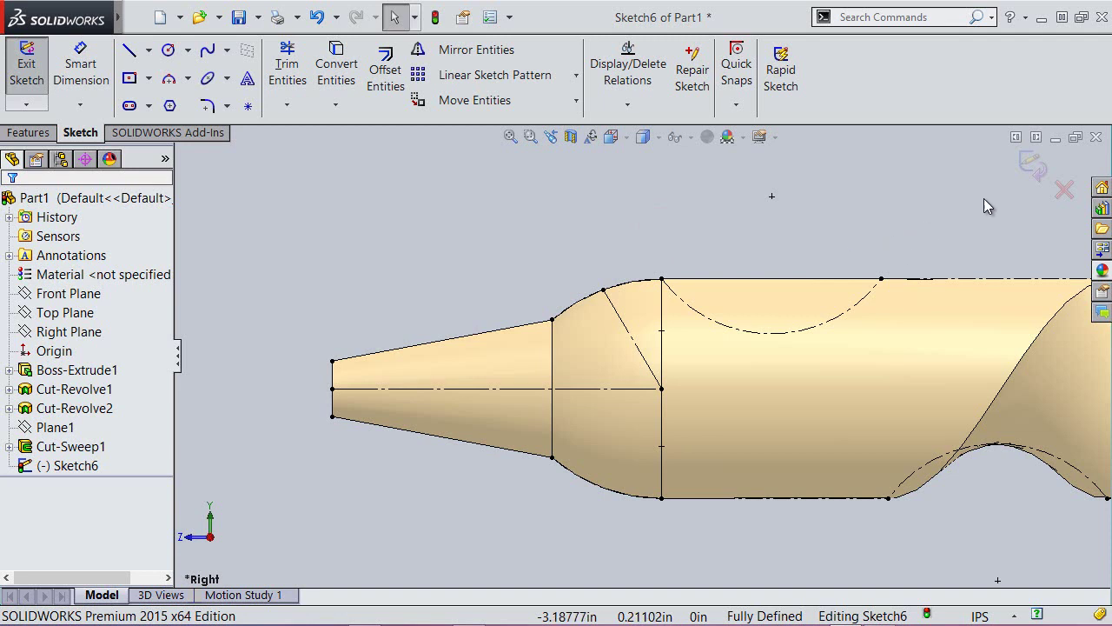
Close Sketch6 and create Plane2 through its sketch point, tangent to the rounded head face.
{"action": "left_click", "coordinate": [1034, 167]}
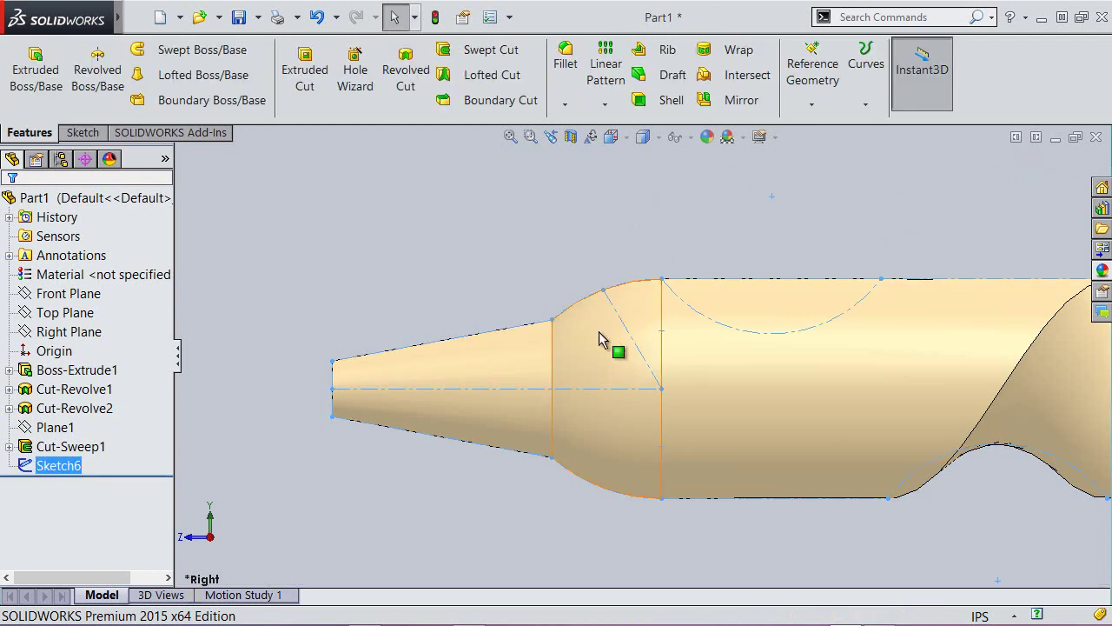
{"action": "middle_click_drag", "start_coordinate": [600, 338], "coordinate": [640, 390]}
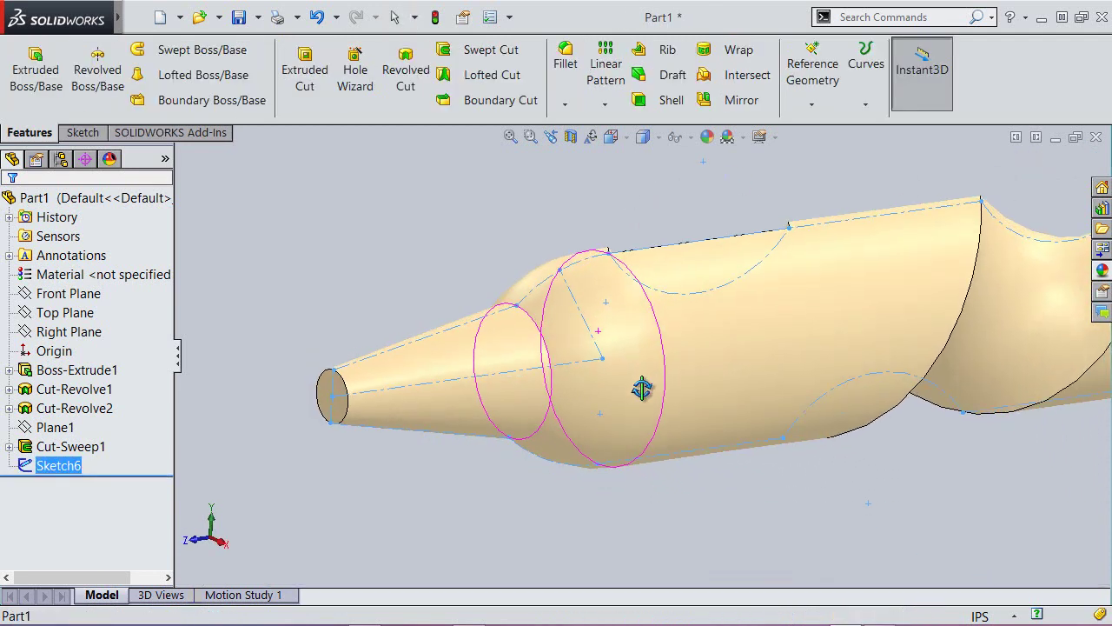
{"action": "left_click", "coordinate": [805, 104]}
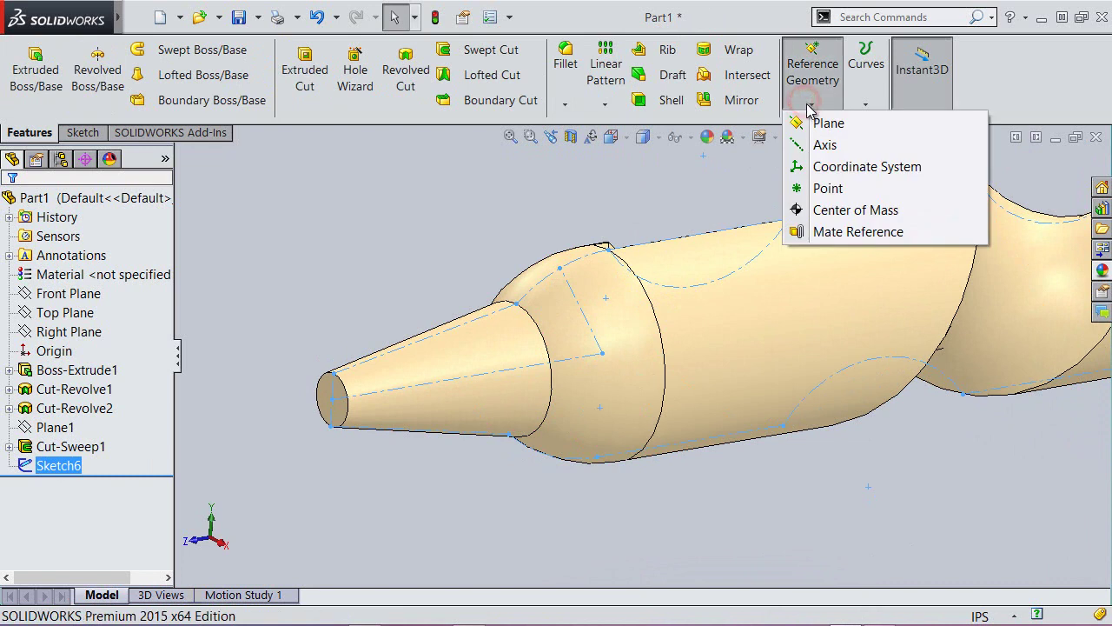
{"action": "left_click", "coordinate": [826, 123]}
{"action": "left_click", "coordinate": [560, 268]}
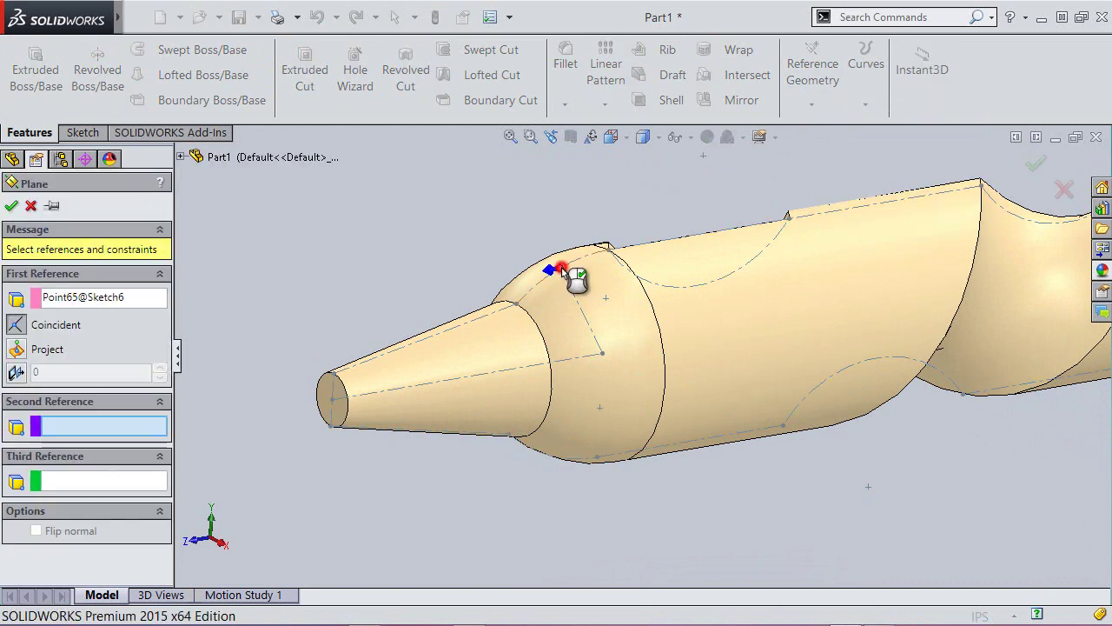
{"action": "left_click", "coordinate": [563, 293]}
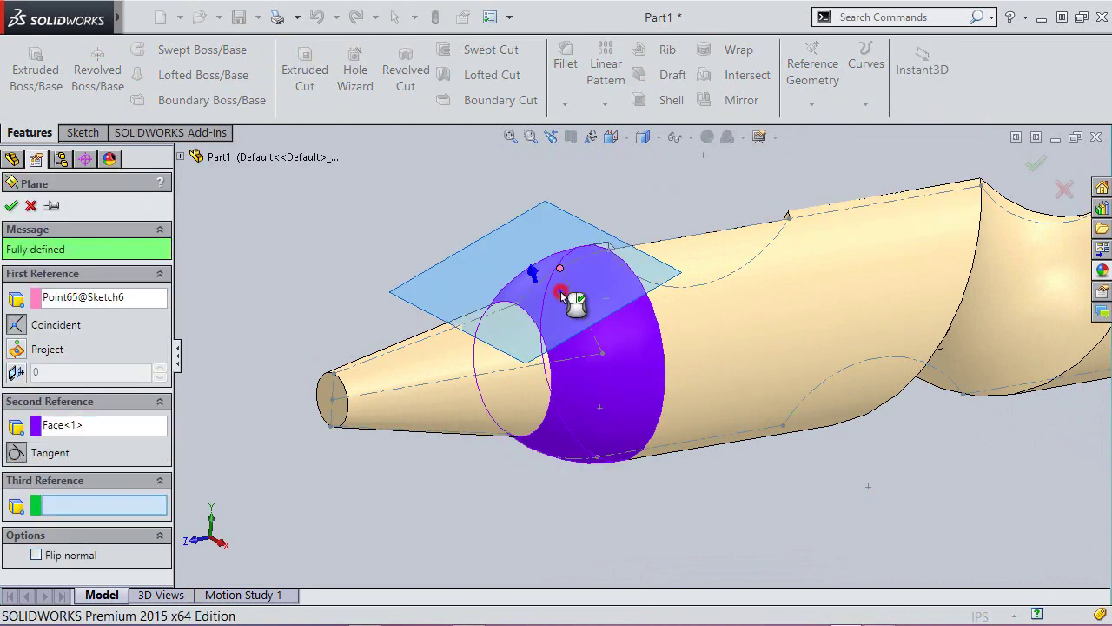
{"action": "left_click", "coordinate": [11, 205]}
Switch the model to the Isometric view, ready for sketching.
{"action": "mouse_move", "coordinate": [582, 422]}
{"action": "middle_mouse_down"}
{"action": "mouse_move", "coordinate": [551, 392]}
{"action": "mouse_move", "coordinate": [573, 390]}
{"action": "mouse_move", "coordinate": [603, 479]}
{"action": "mouse_move", "coordinate": [608, 452]}
{"action": "middle_mouse_up"}
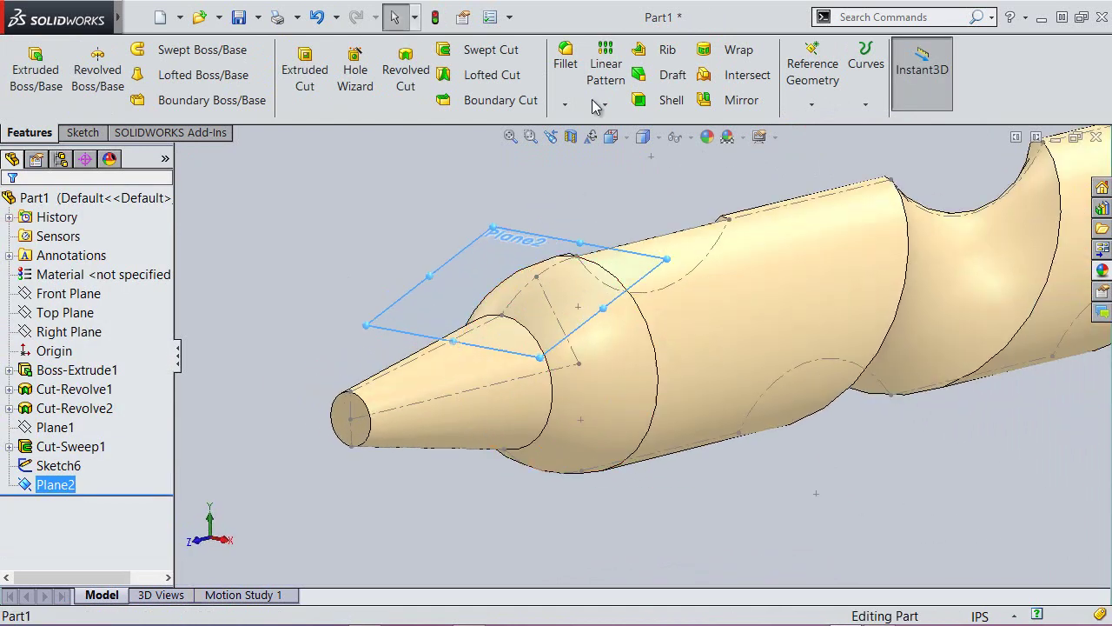
{"action": "left_click", "coordinate": [643, 136]}
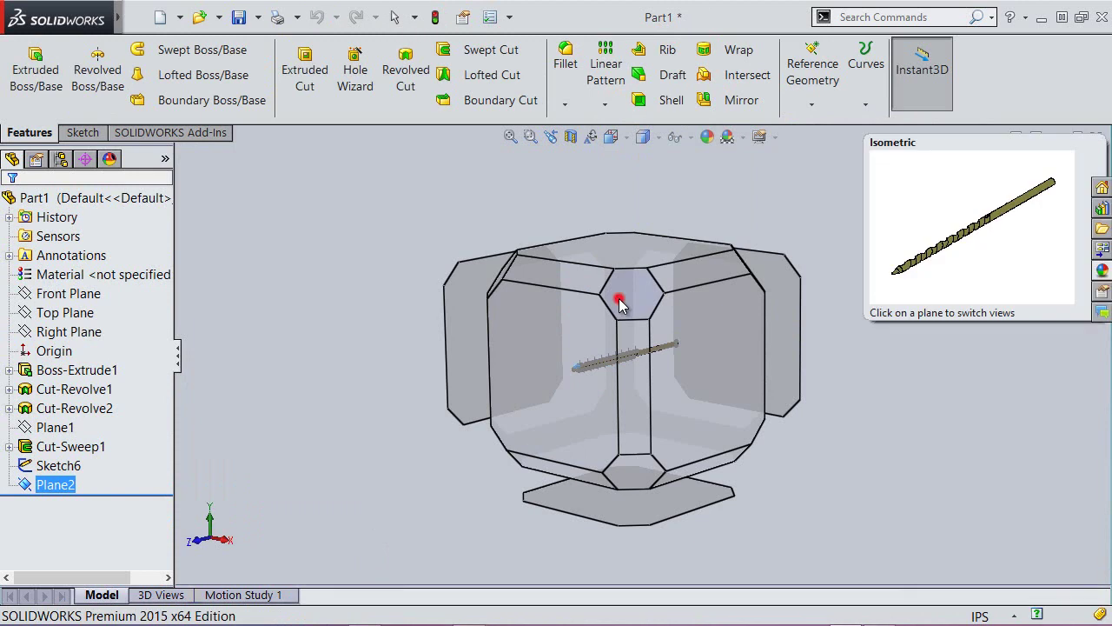
{"action": "left_click", "coordinate": [614, 304]}
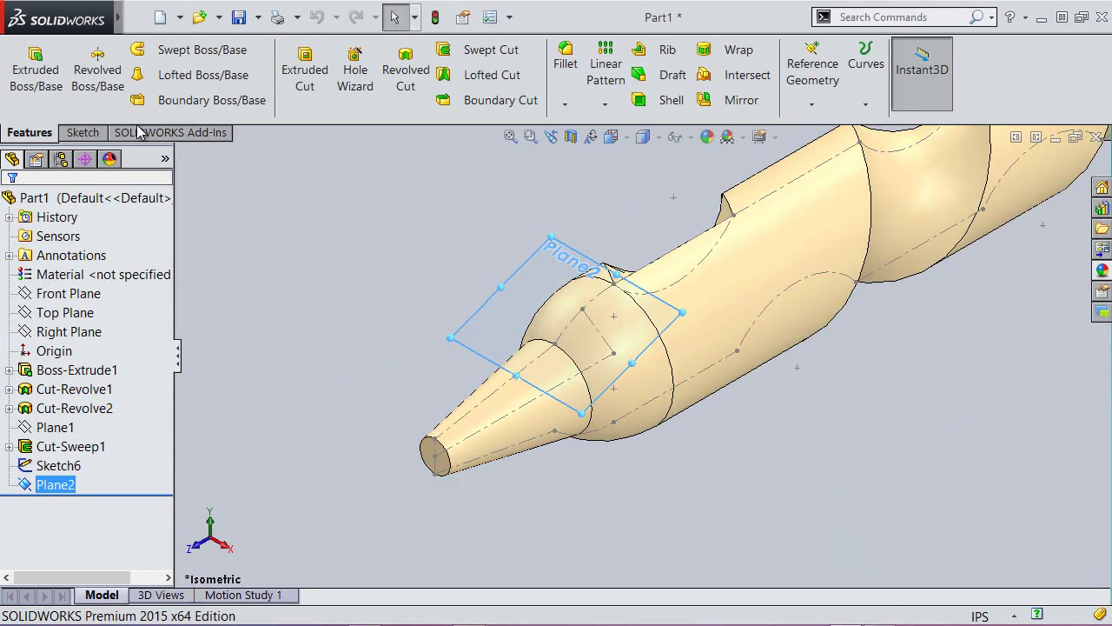
{"action": "left_click", "coordinate": [82, 132]}
Draw a circle on Plane2 over the head.
{"action": "left_click", "coordinate": [26, 68]}
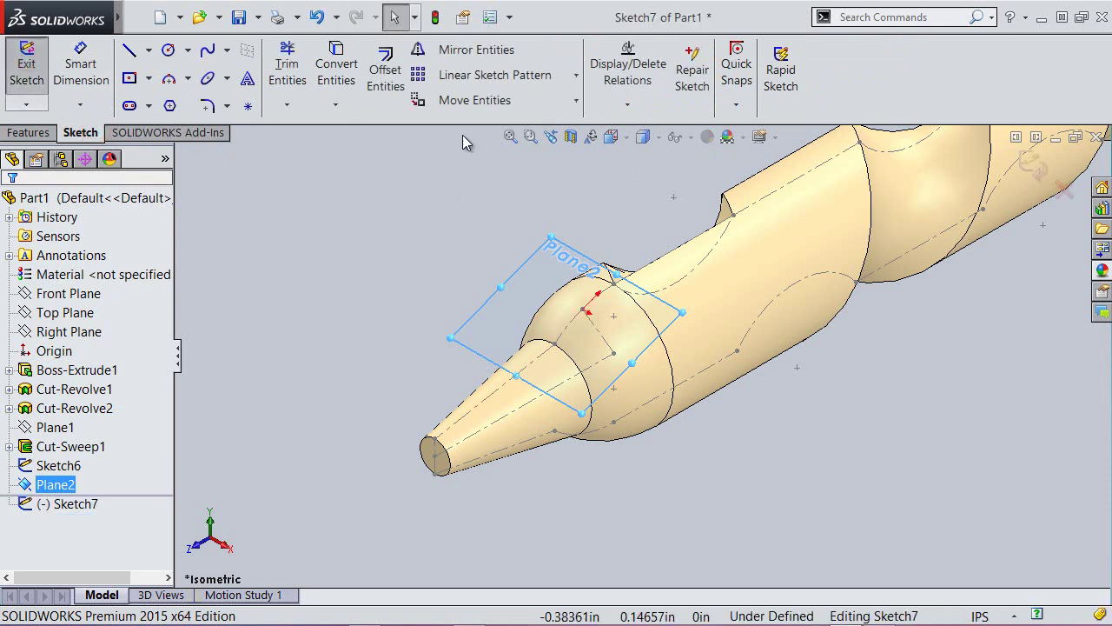
{"action": "left_click", "coordinate": [169, 54]}
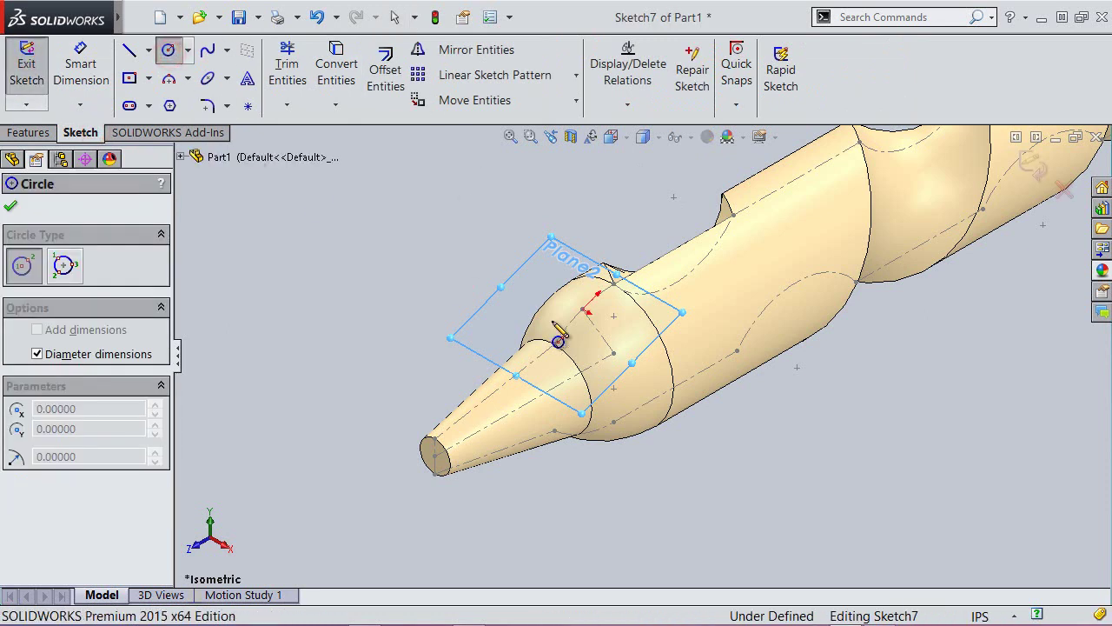
{"action": "left_click", "coordinate": [584, 309]}
{"action": "left_click", "coordinate": [611, 365]}
{"action": "right_click", "coordinate": [469, 184]}
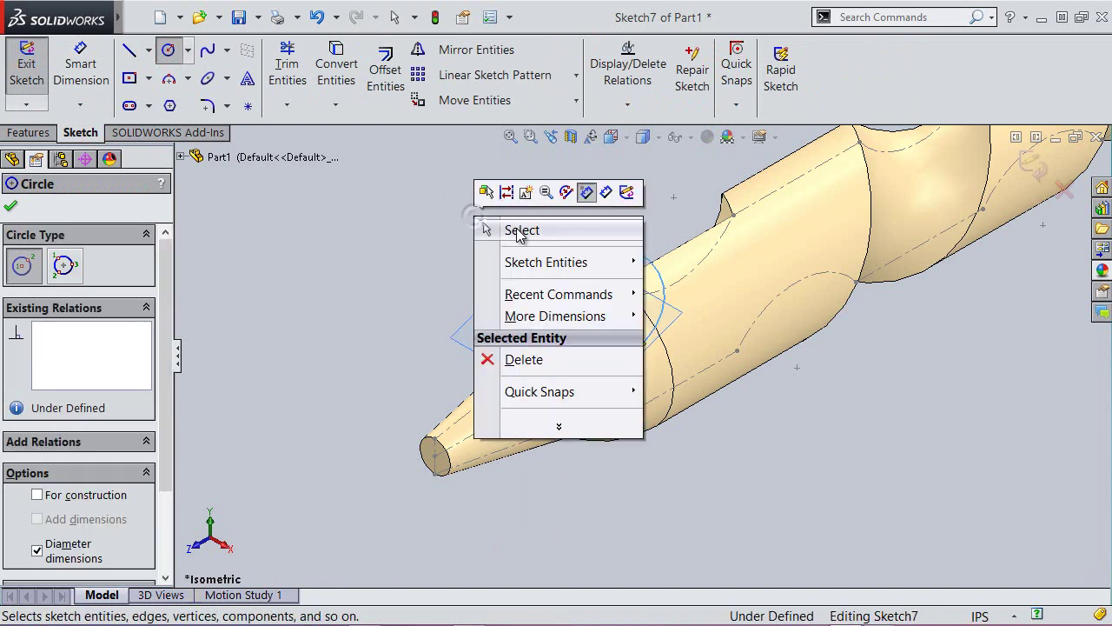
{"action": "left_click", "coordinate": [516, 227]}
Dimension the circle's diameter to 0.125 in and exit the sketch.
{"action": "left_click", "coordinate": [96, 67]}
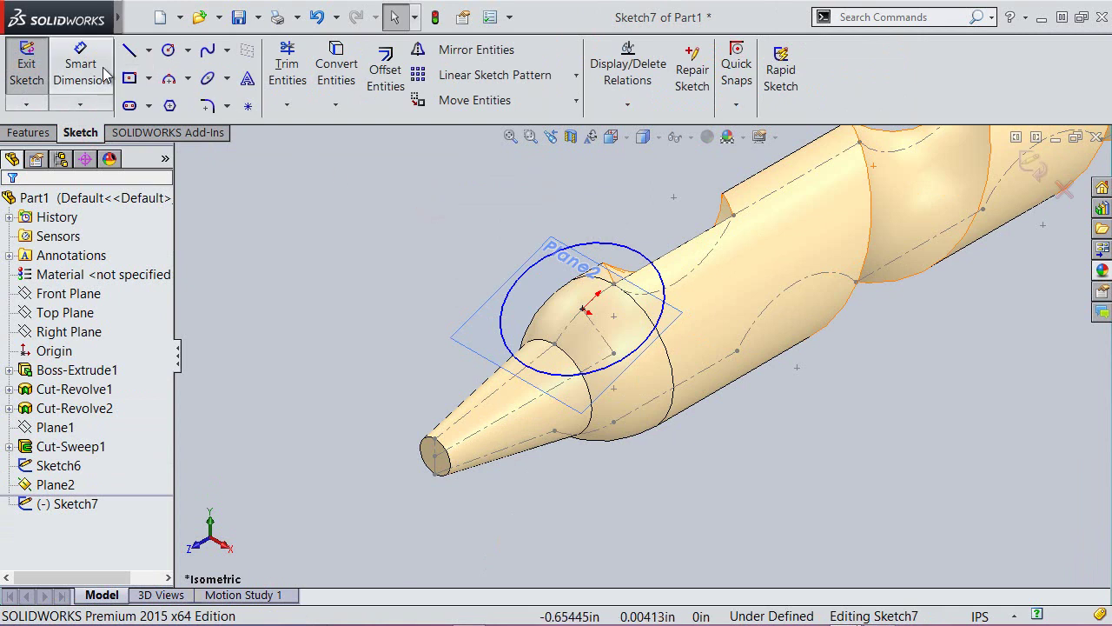
{"action": "left_click", "coordinate": [616, 248]}
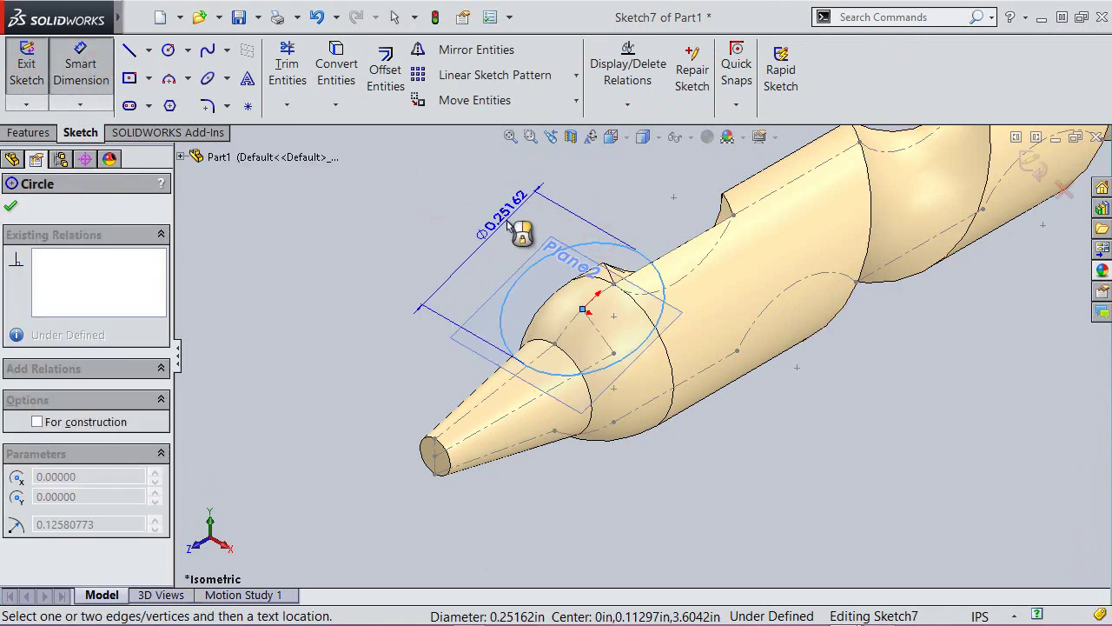
{"action": "left_click", "coordinate": [515, 224]}
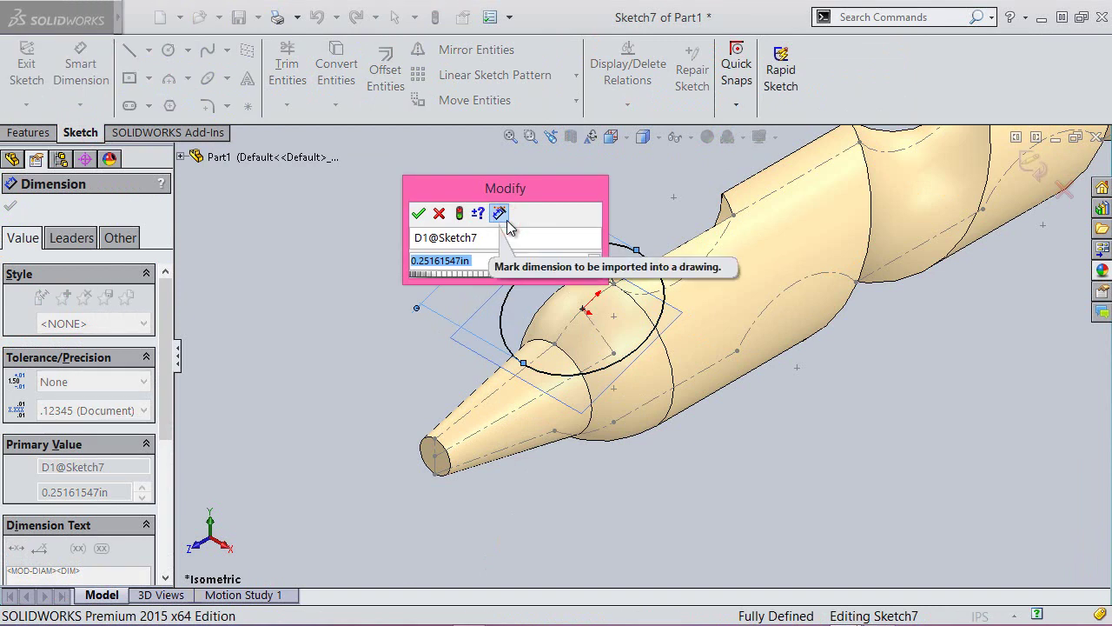
{"action": "type", "text": ".12345"}
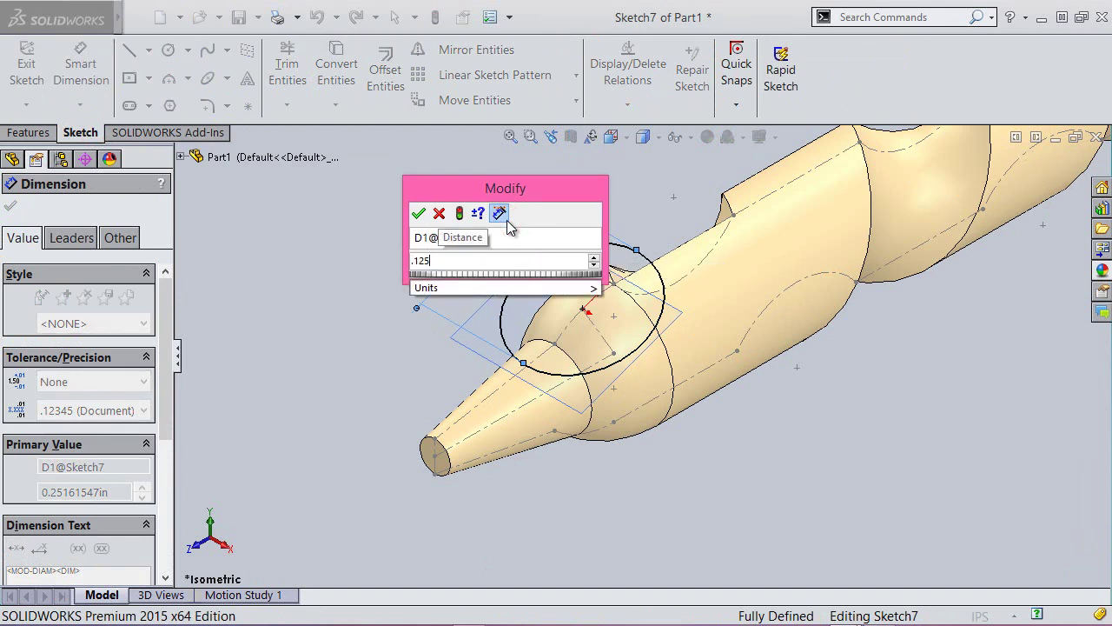
{"action": "key", "text": "Return"}
{"action": "right_click", "coordinate": [601, 218]}
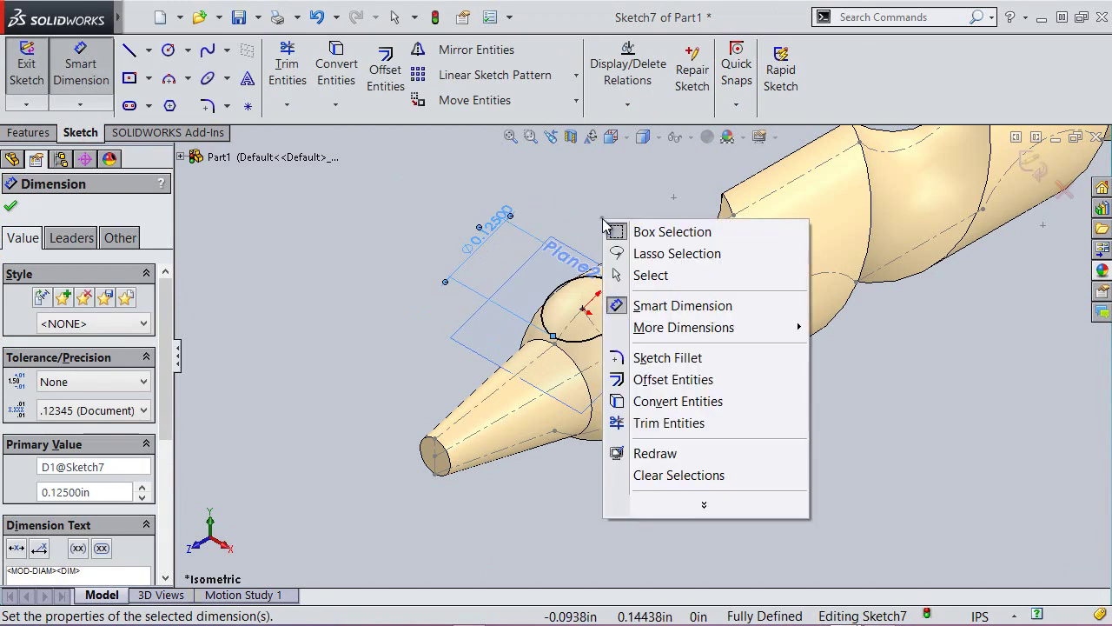
{"action": "left_click", "coordinate": [660, 304]}
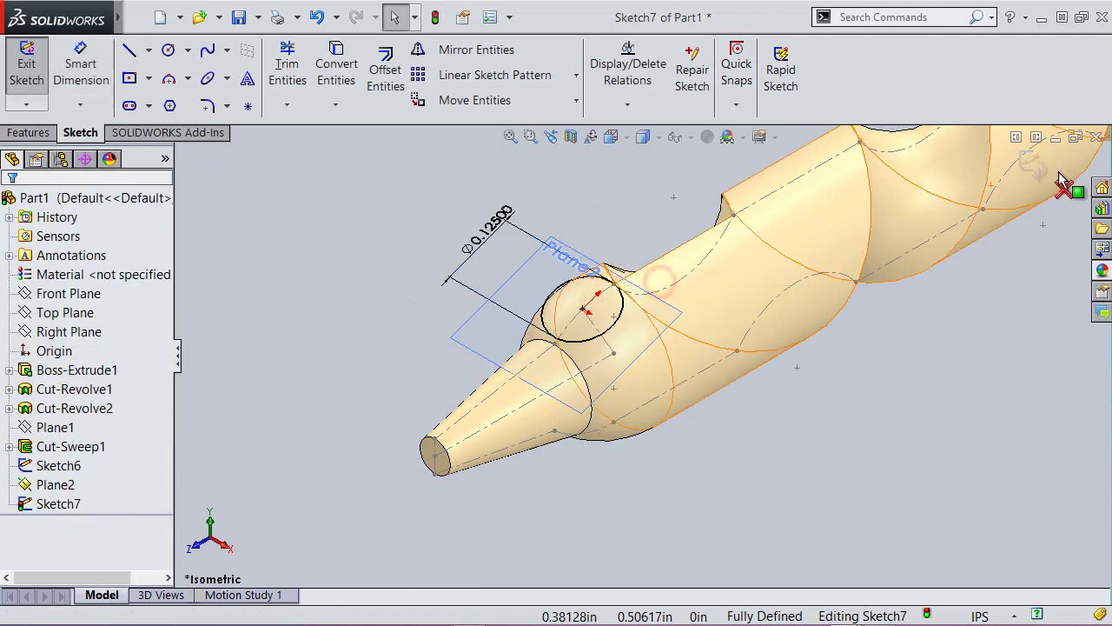
{"action": "left_click", "coordinate": [1032, 167]}
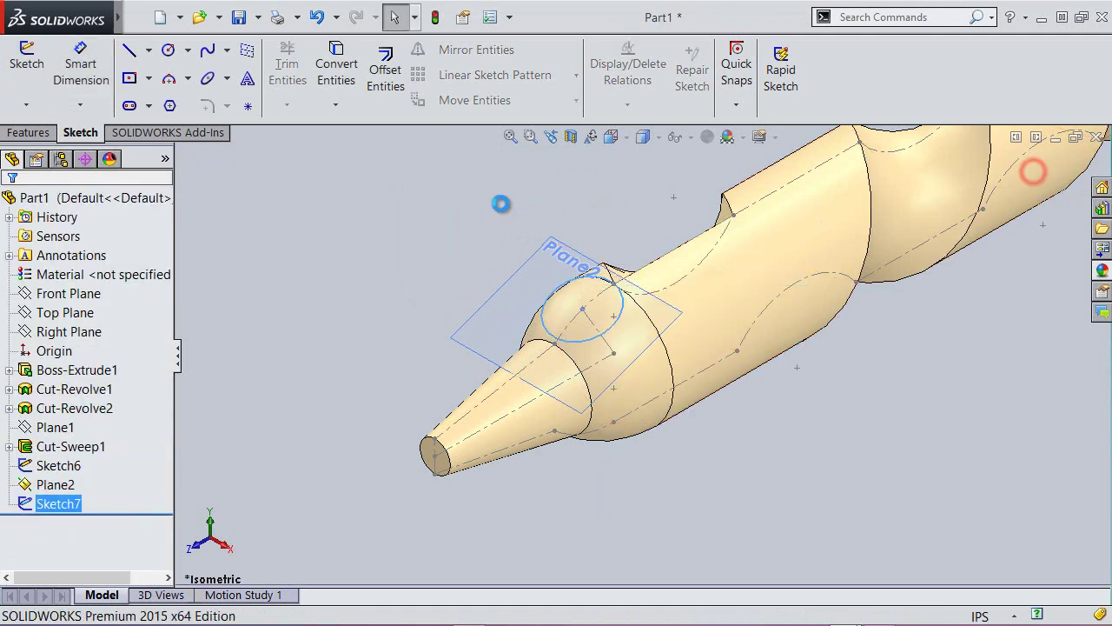
Extrude-cut Sketch7's circle Mid Plane, 1 in deep, through the head.
{"action": "left_click", "coordinate": [30, 132]}
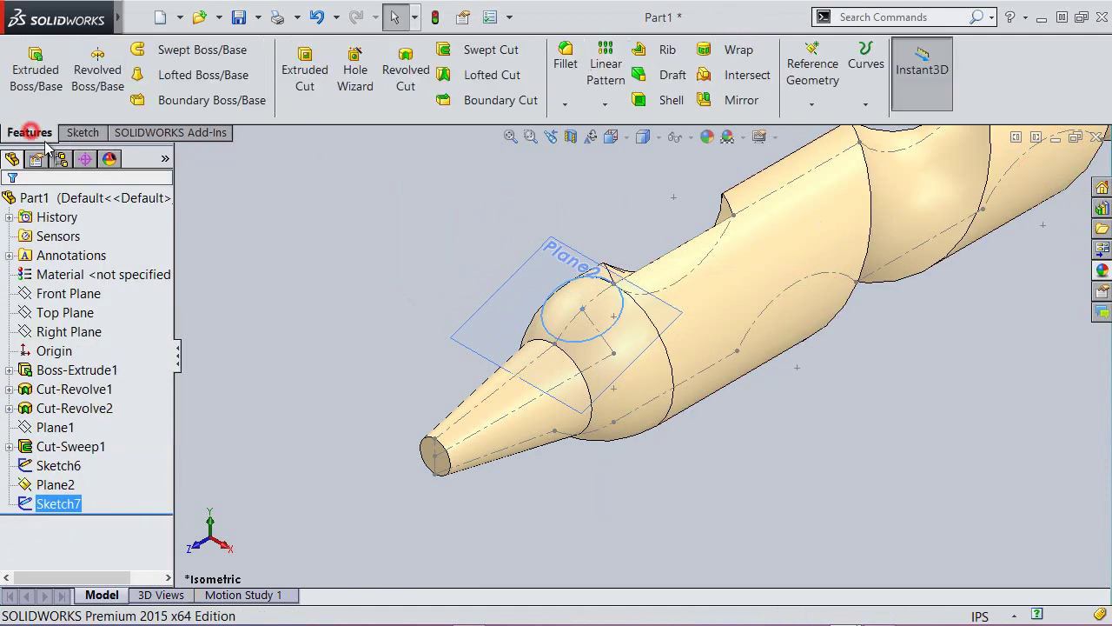
{"action": "left_click", "coordinate": [306, 73]}
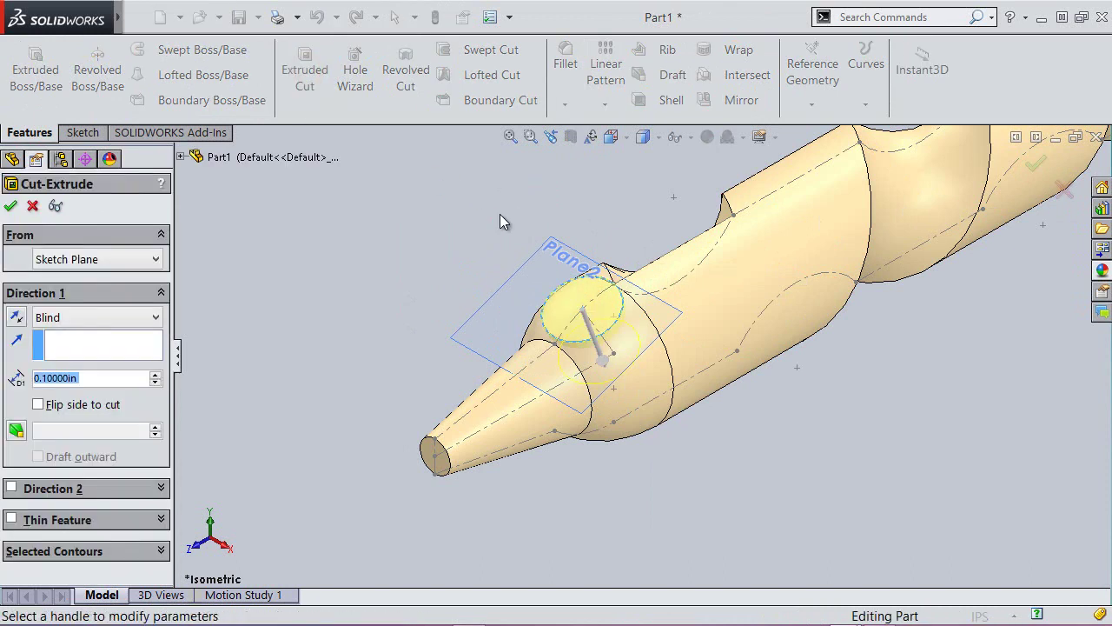
{"action": "left_click", "coordinate": [147, 317]}
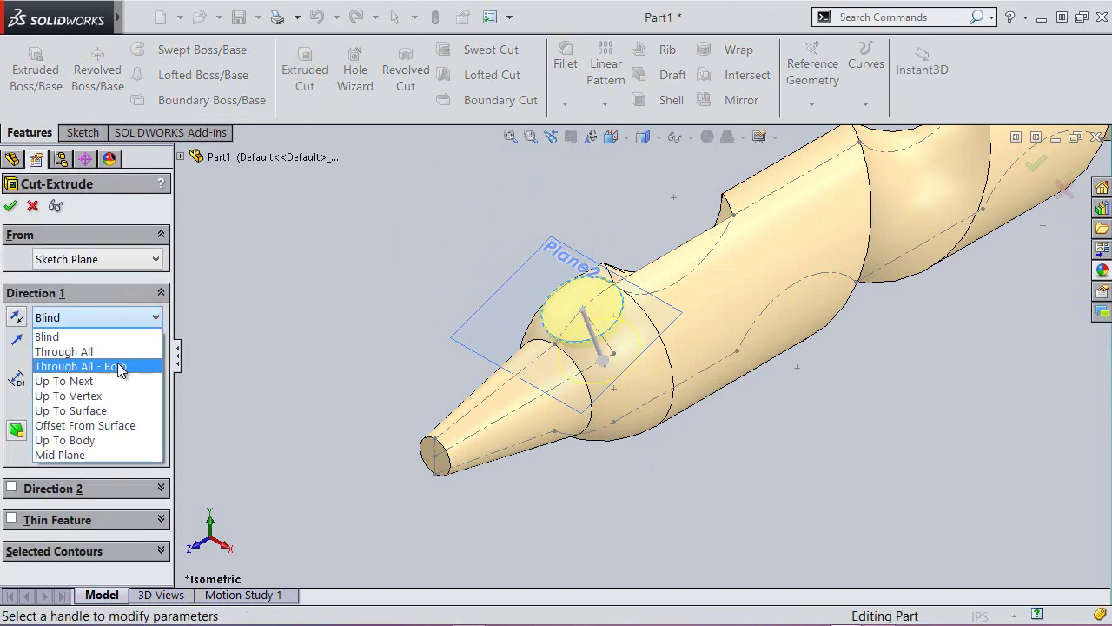
{"action": "left_click", "coordinate": [100, 455]}
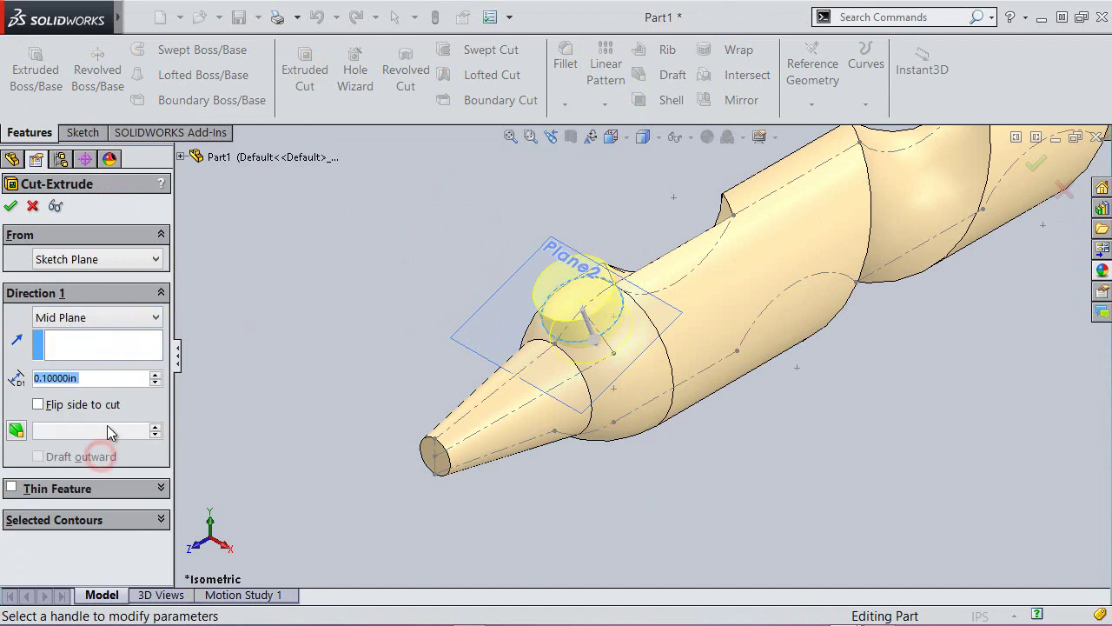
{"action": "left_click", "coordinate": [121, 382]}
{"action": "double_click", "coordinate": [121, 383]}
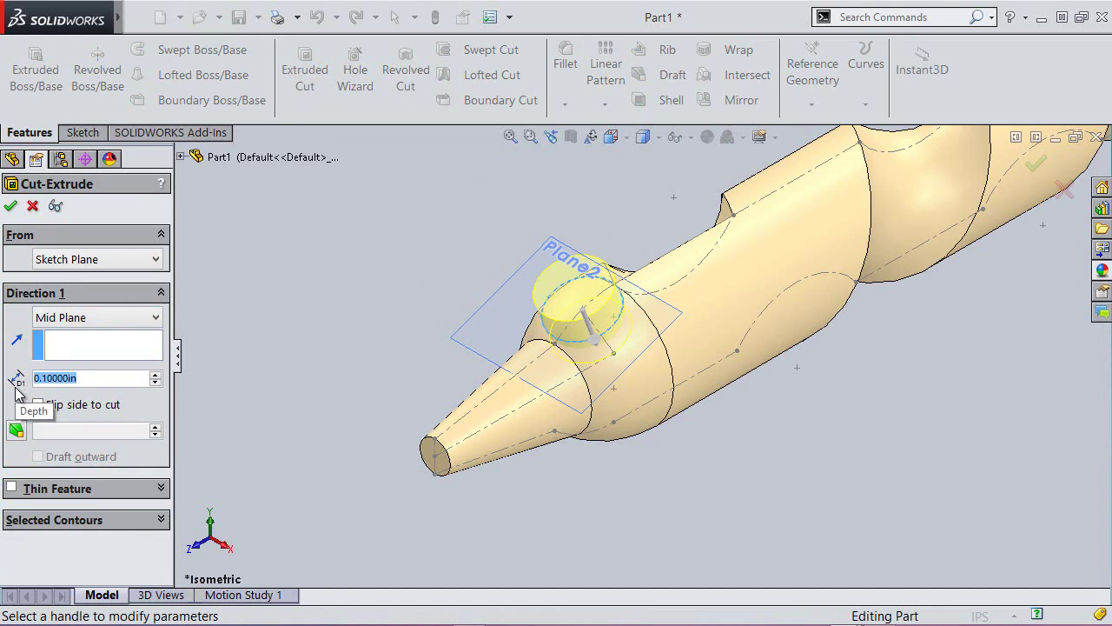
{"action": "type", "text": "1"}
{"action": "key", "text": "Return"}
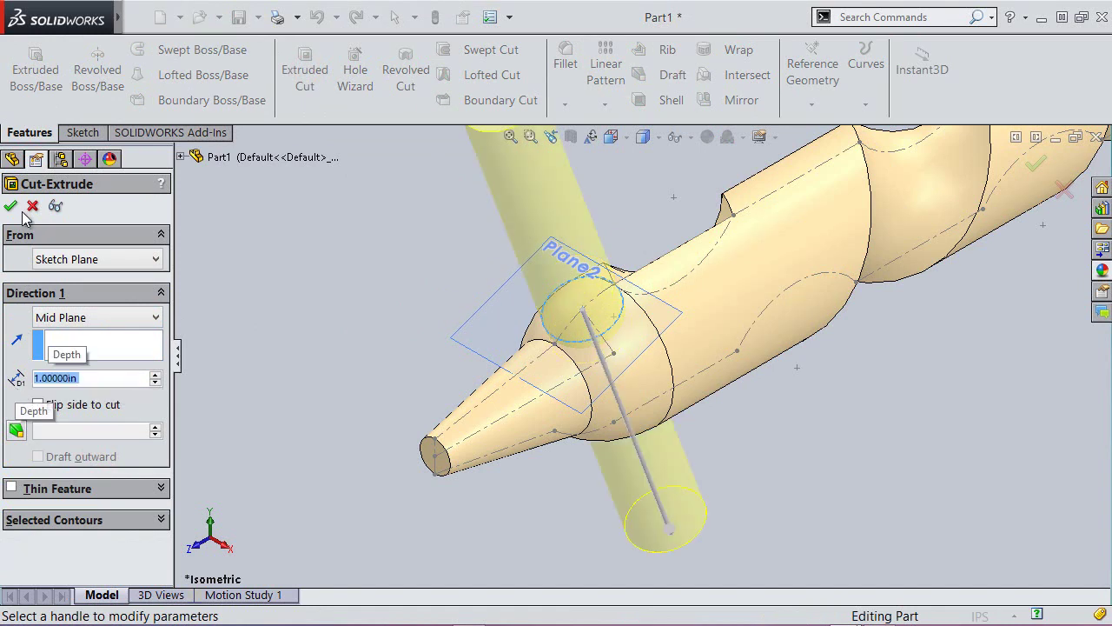
{"action": "left_click", "coordinate": [10, 206]}
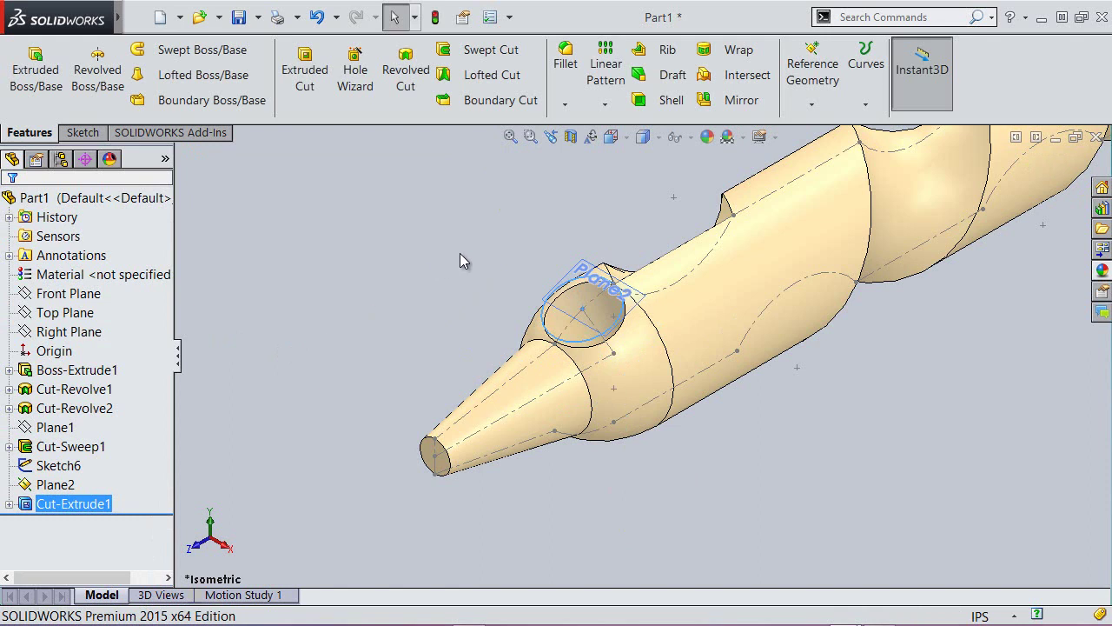
Hide Plane2 and the Sketch6 guide sketch, then check the 0.125-in cross hole and restore the view.
{"action": "left_click", "coordinate": [581, 266]}
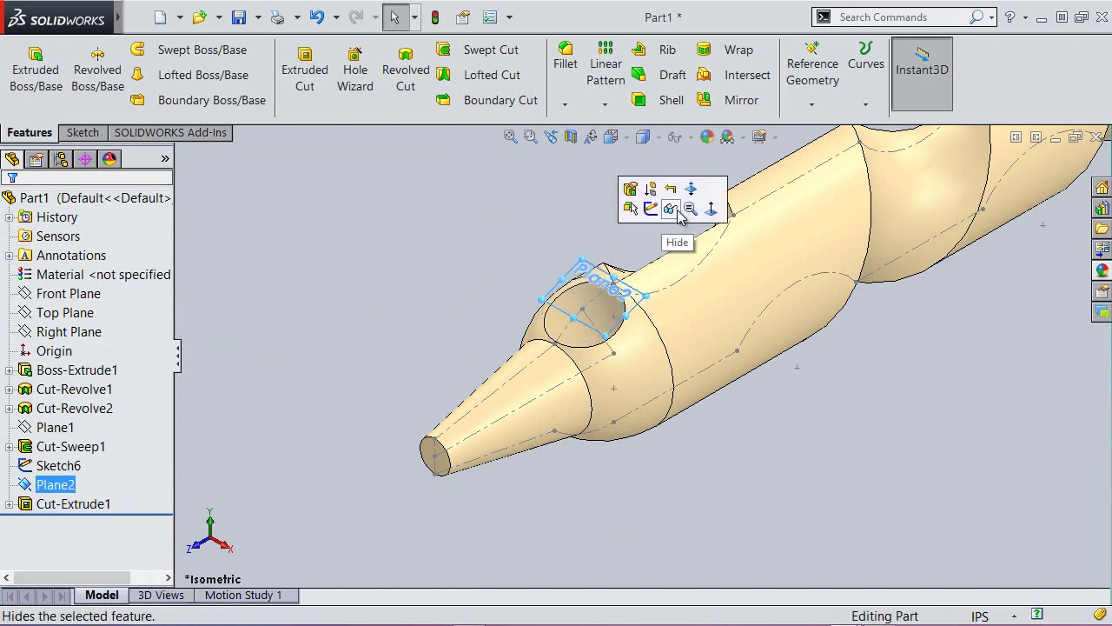
{"action": "left_click", "coordinate": [677, 209]}
{"action": "left_click", "coordinate": [611, 293]}
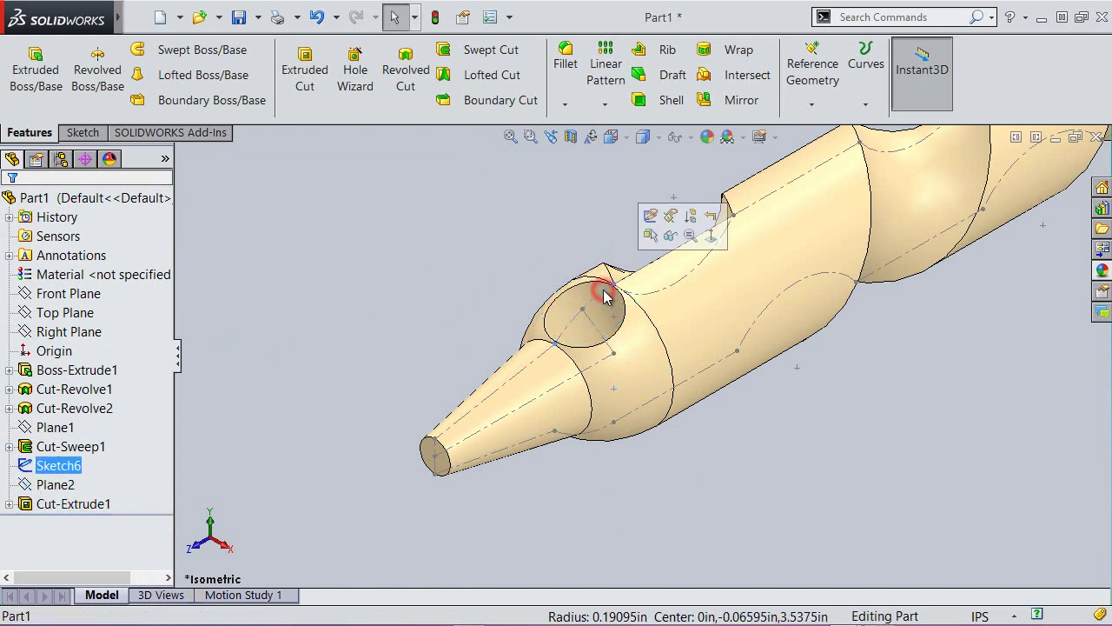
{"action": "left_click", "coordinate": [669, 238]}
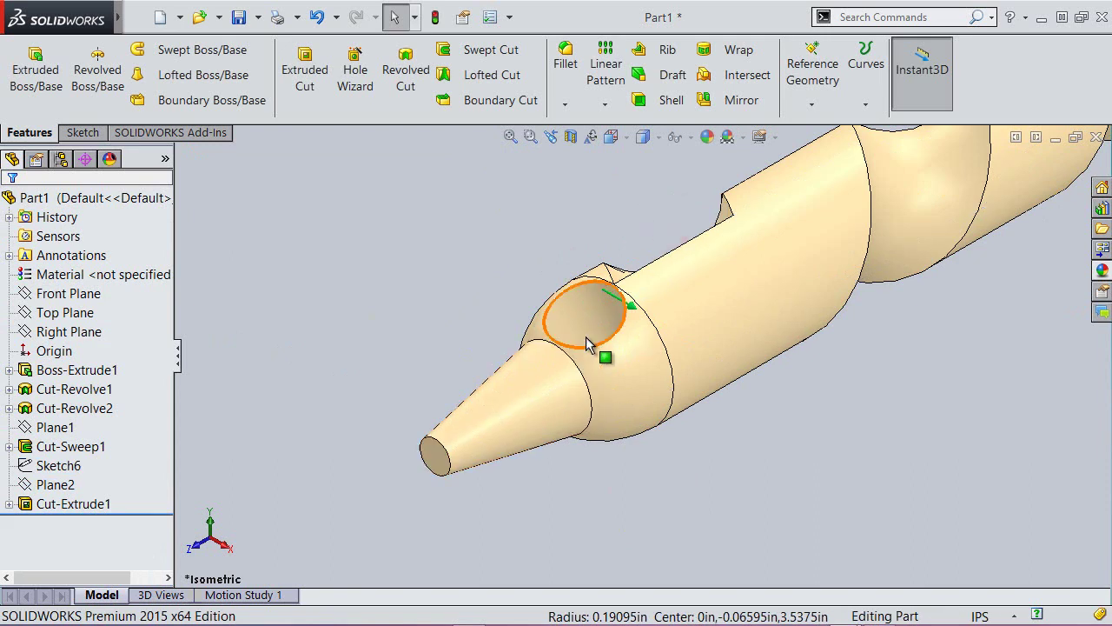
{"action": "mouse_move", "coordinate": [569, 372]}
{"action": "middle_mouse_down"}
{"action": "mouse_move", "coordinate": [492, 254]}
{"action": "mouse_move", "coordinate": [434, 130]}
{"action": "middle_mouse_up"}
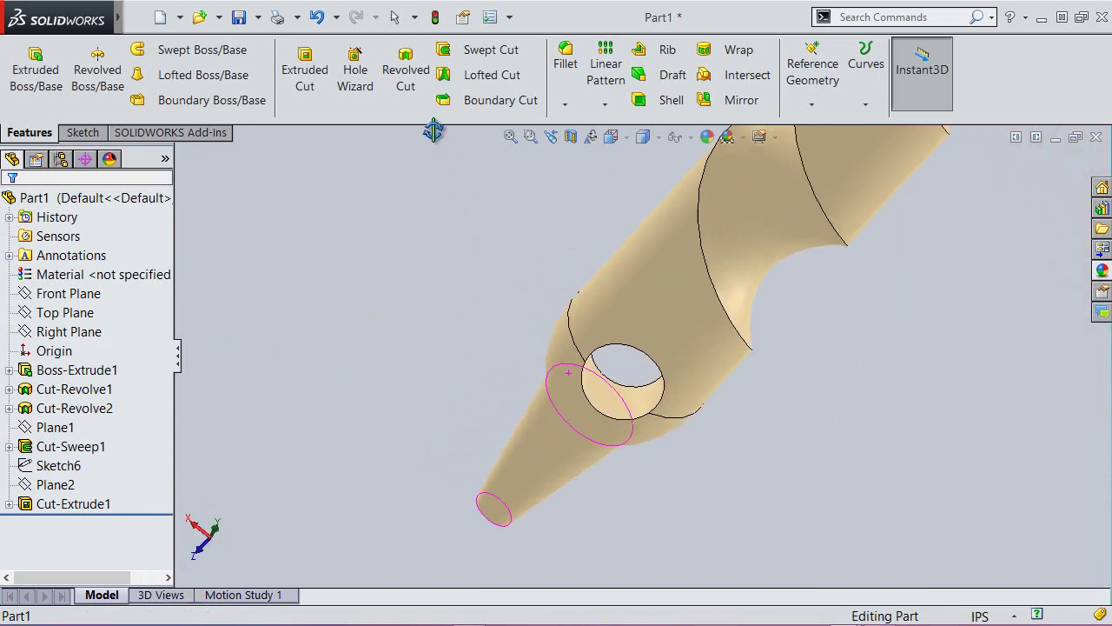
{"action": "left_click", "coordinate": [548, 137]}
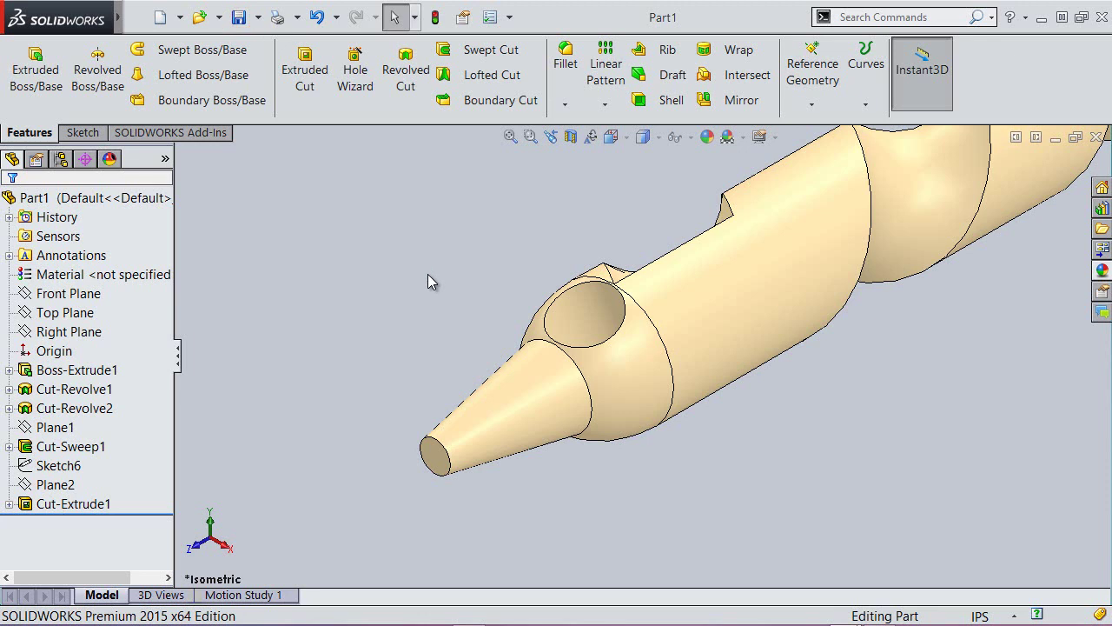
Make Sketch6 visible and begin a new reference plane.
{"action": "left_click", "coordinate": [61, 465]}
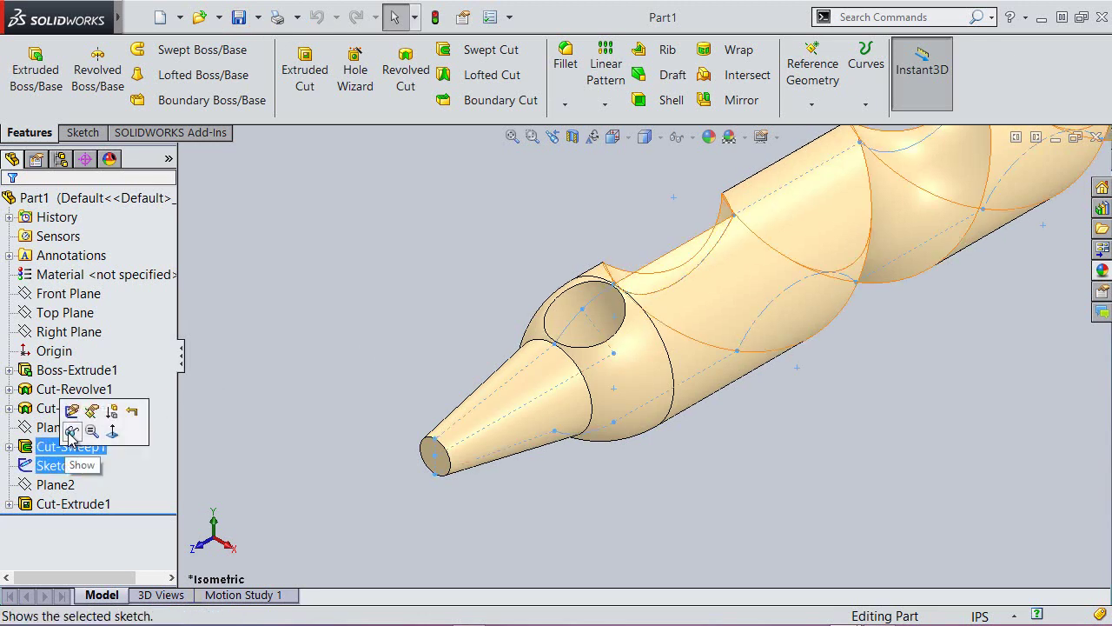
{"action": "left_click", "coordinate": [70, 429]}
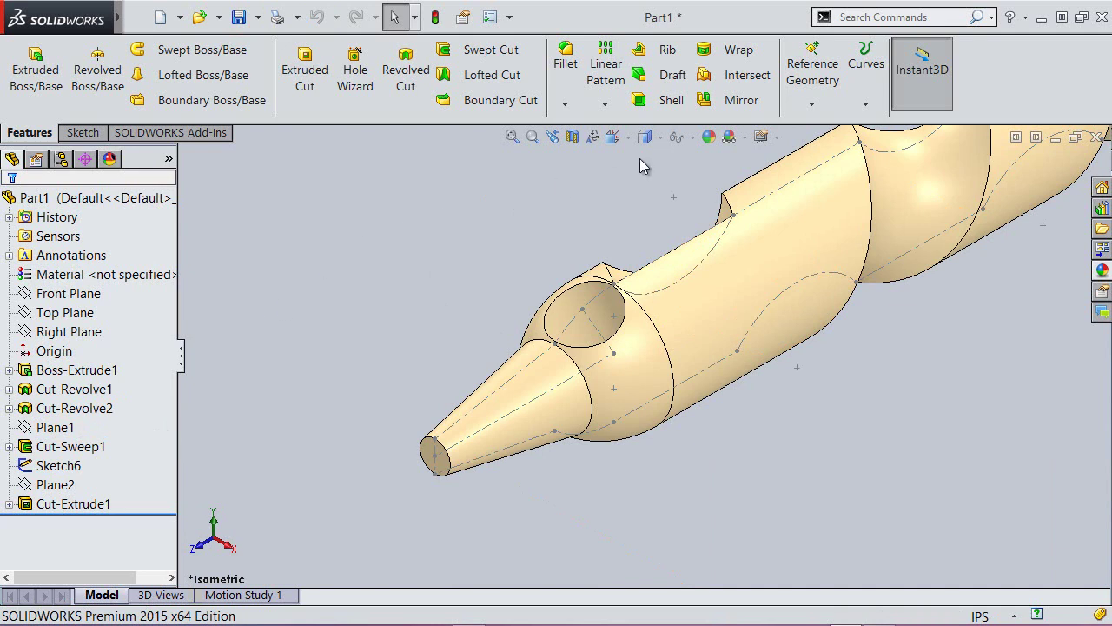
{"action": "left_click", "coordinate": [810, 105]}
{"action": "left_click", "coordinate": [817, 125]}
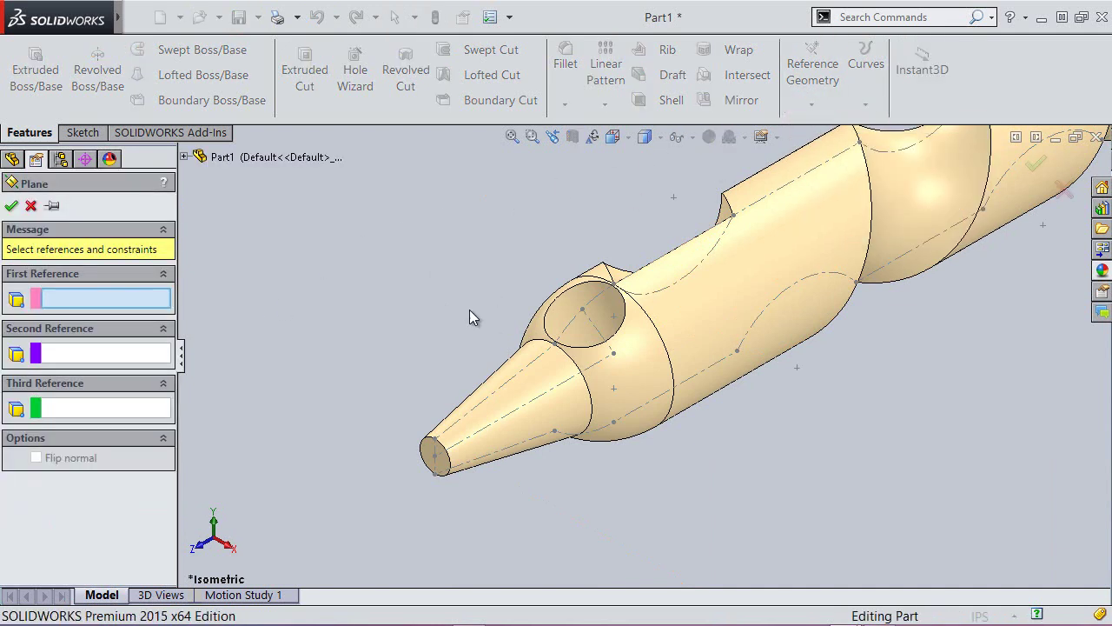
{"action": "scroll", "coordinate": [465, 322], "scroll_direction": "down", "scroll_amount": 2}
{"action": "scroll", "coordinate": [466, 328], "scroll_direction": "down", "scroll_amount": 3}
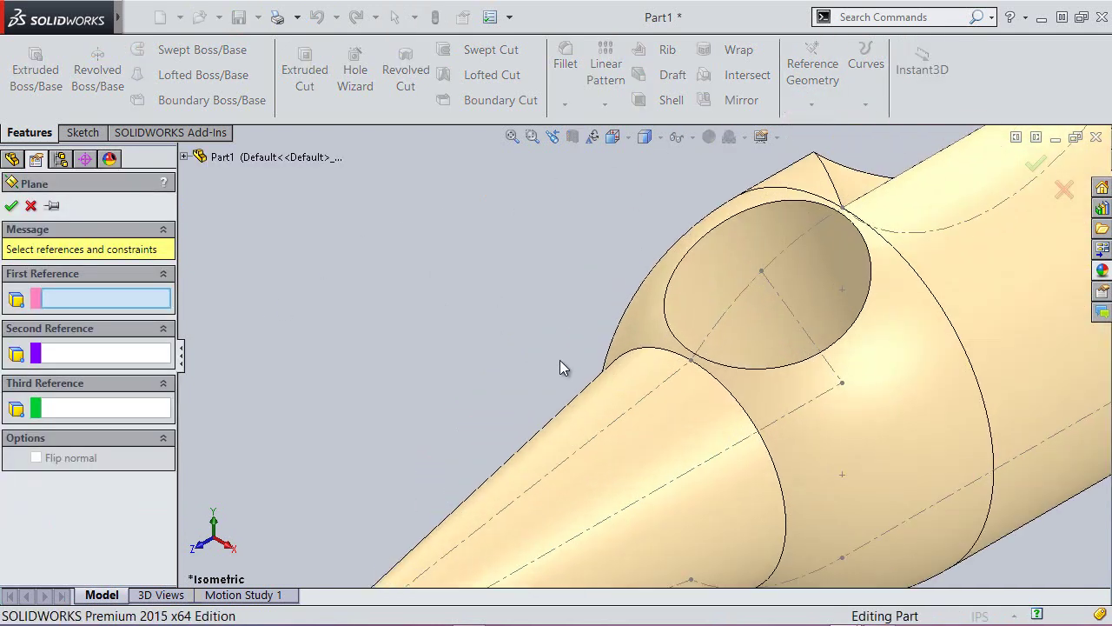
Create Plane3 through a Sketch6 point, parallel to the nose cone's end face.
{"action": "left_click", "coordinate": [691, 360]}
{"action": "scroll", "coordinate": [563, 261], "scroll_direction": "up", "scroll_amount": 2}
{"action": "scroll", "coordinate": [564, 261], "scroll_direction": "up", "scroll_amount": 3}
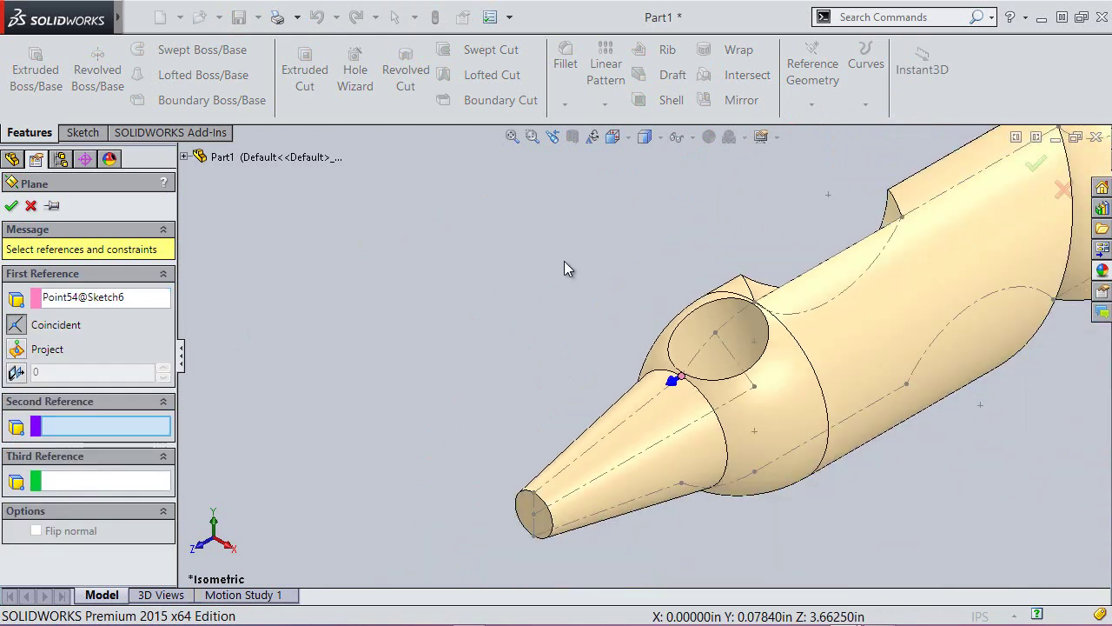
{"action": "scroll", "coordinate": [564, 267], "scroll_direction": "up", "scroll_amount": 3}
{"action": "scroll", "coordinate": [607, 377], "scroll_direction": "down", "scroll_amount": 2}
{"action": "scroll", "coordinate": [607, 387], "scroll_direction": "down", "scroll_amount": 2}
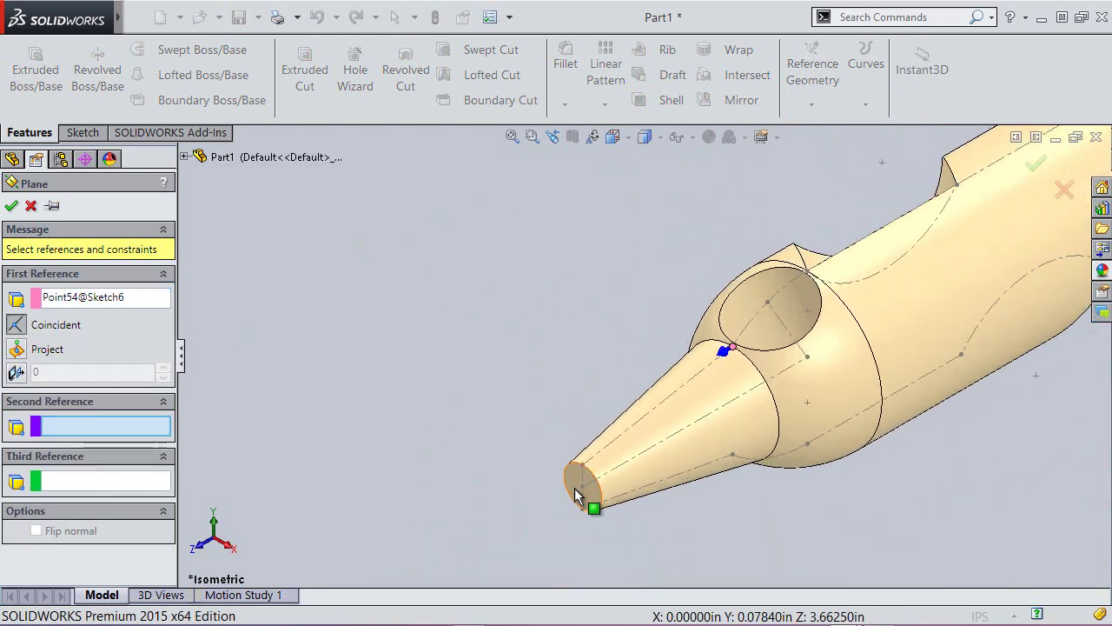
{"action": "left_click", "coordinate": [571, 475]}
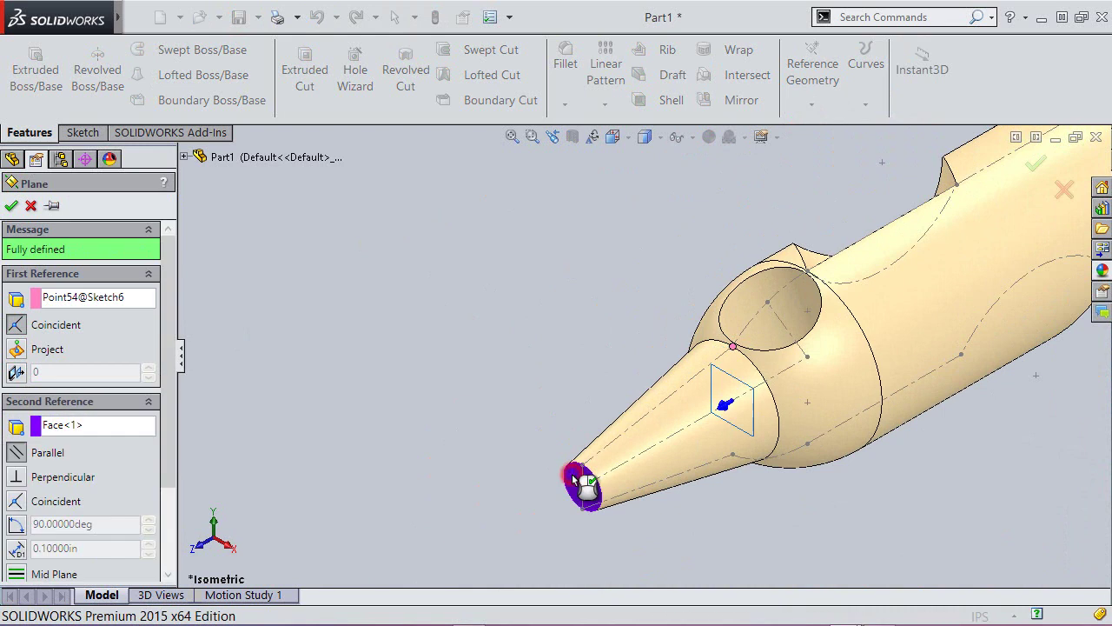
{"action": "left_click", "coordinate": [12, 206]}
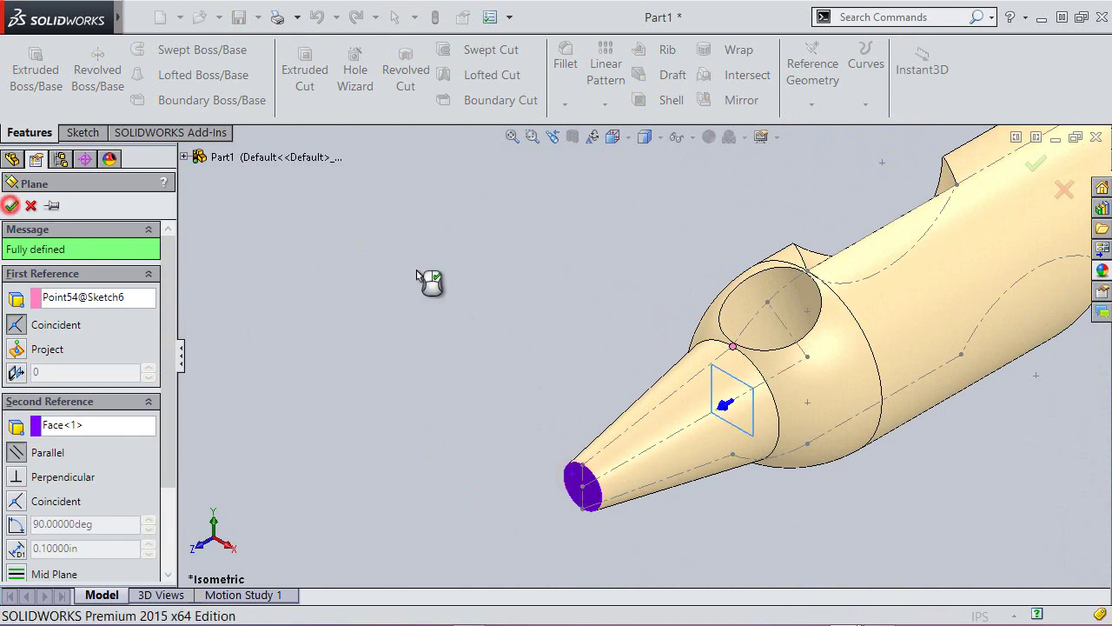
Enlarge Plane3 by dragging its corner handles outward, then begin another plane.
{"action": "left_click_drag", "start_coordinate": [713, 372], "coordinate": [597, 272]}
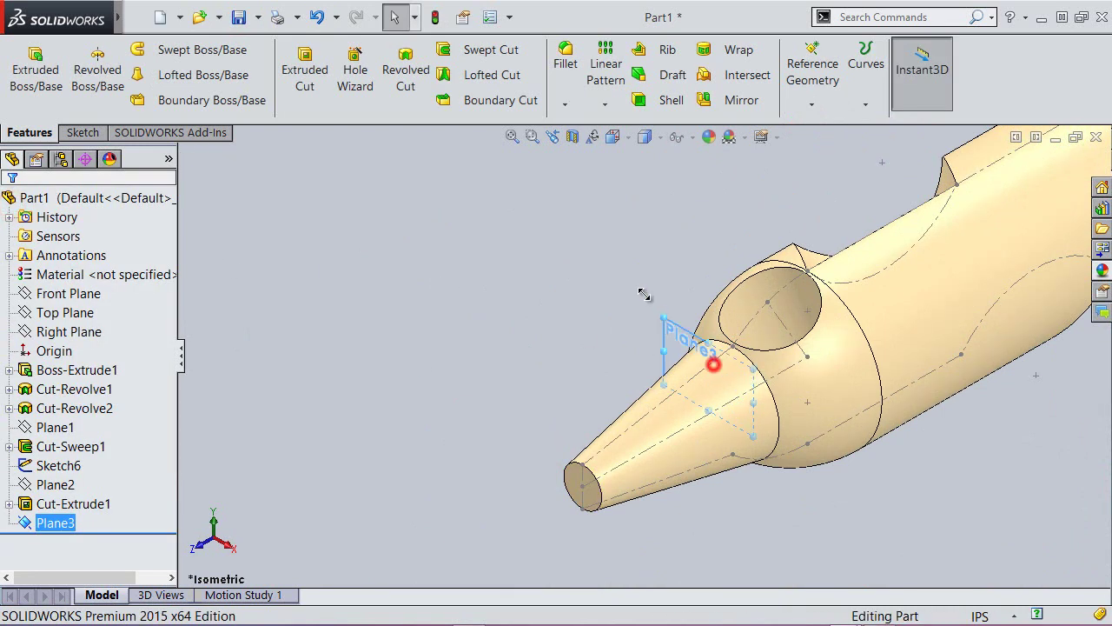
{"action": "left_click_drag", "start_coordinate": [754, 434], "coordinate": [810, 569]}
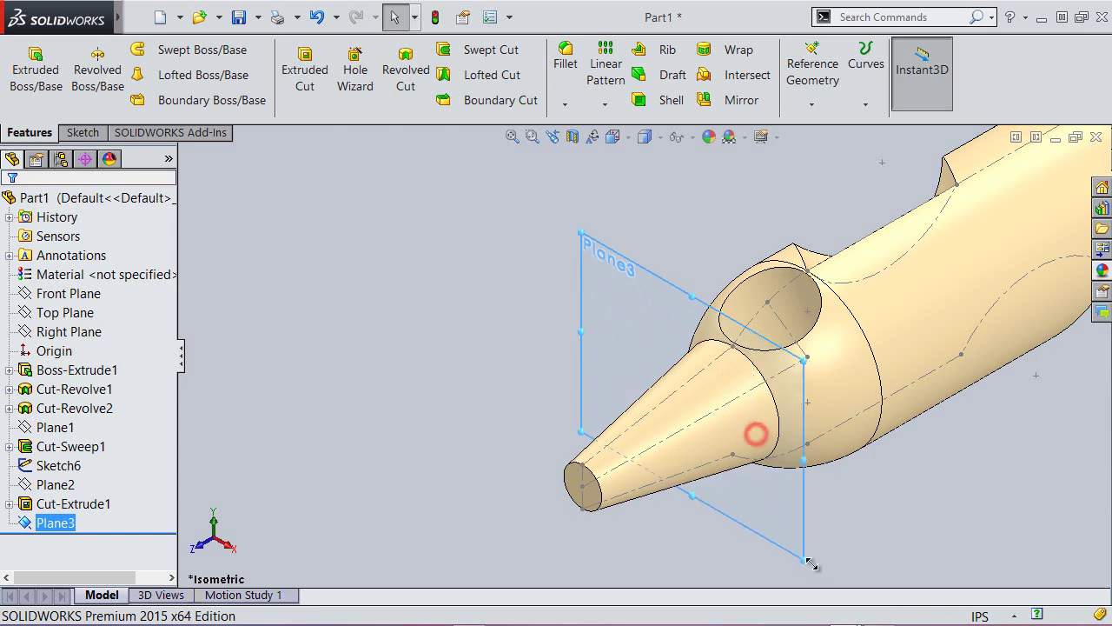
{"action": "left_click", "coordinate": [521, 243]}
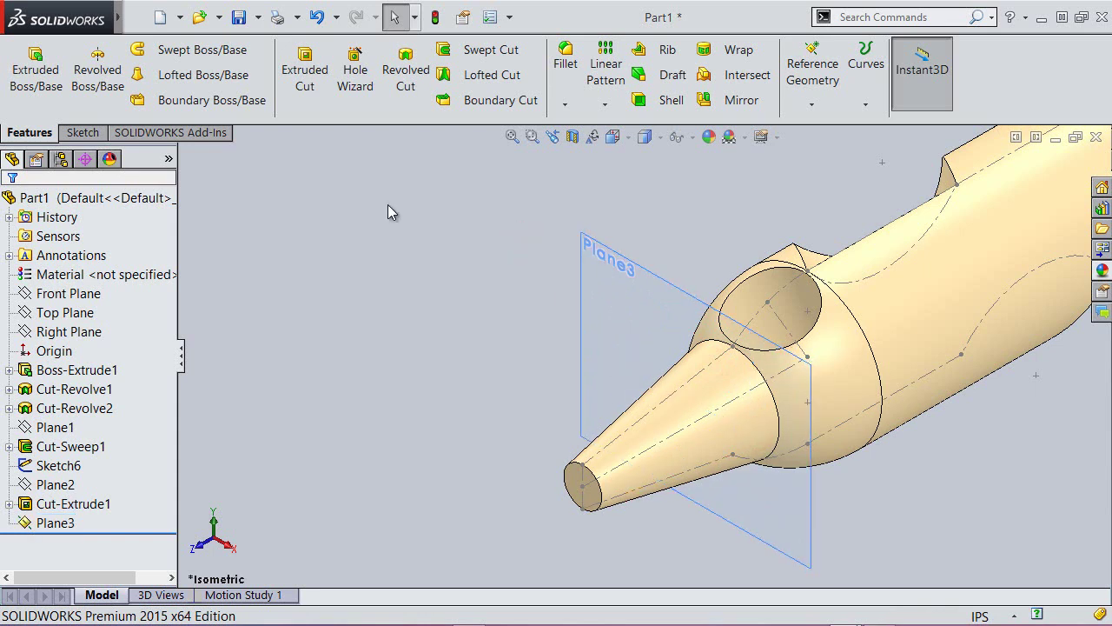
{"action": "right_click", "coordinate": [319, 197]}
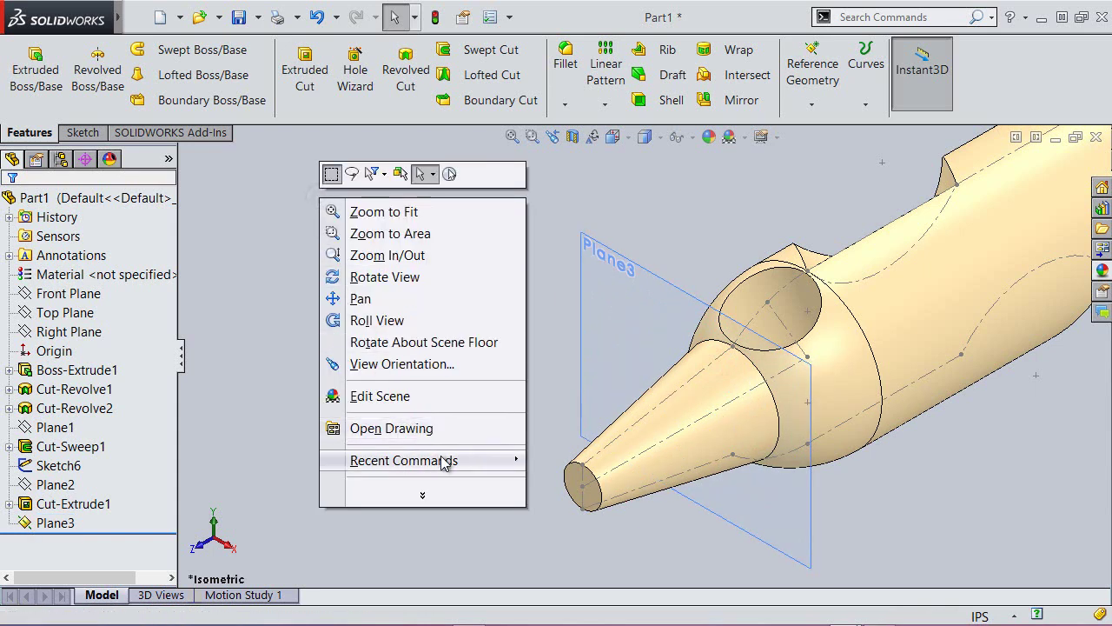
{"action": "mouse_move", "coordinate": [404, 461]}
{"action": "left_click", "coordinate": [541, 461]}
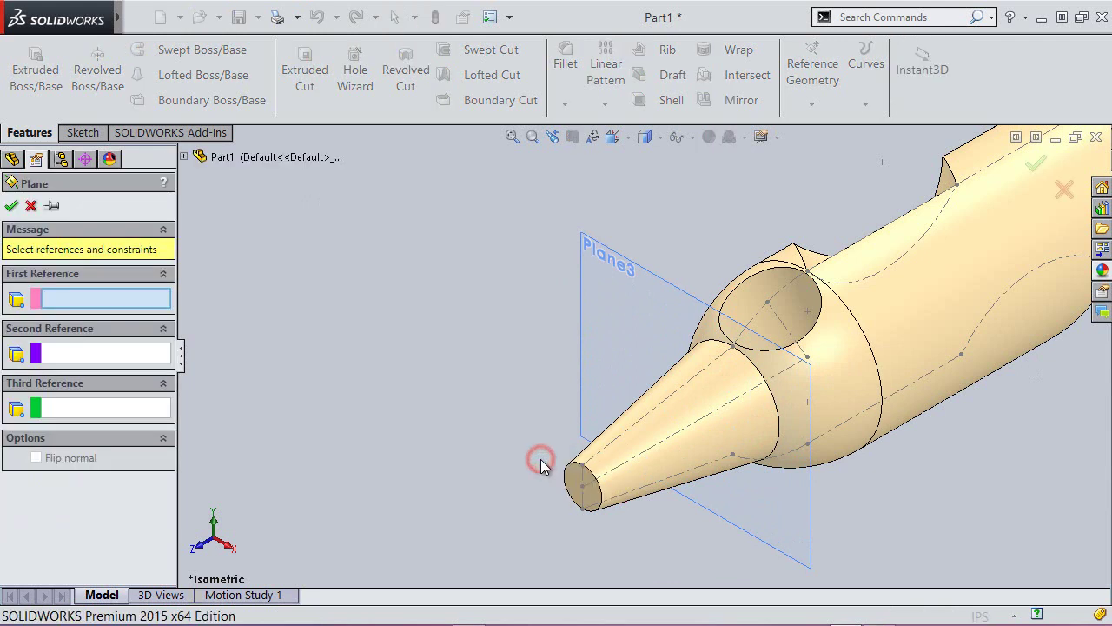
Create Plane4 offset 1/128 in (0.0078125 in) from Plane3 near the nose.
{"action": "left_click", "coordinate": [583, 295]}
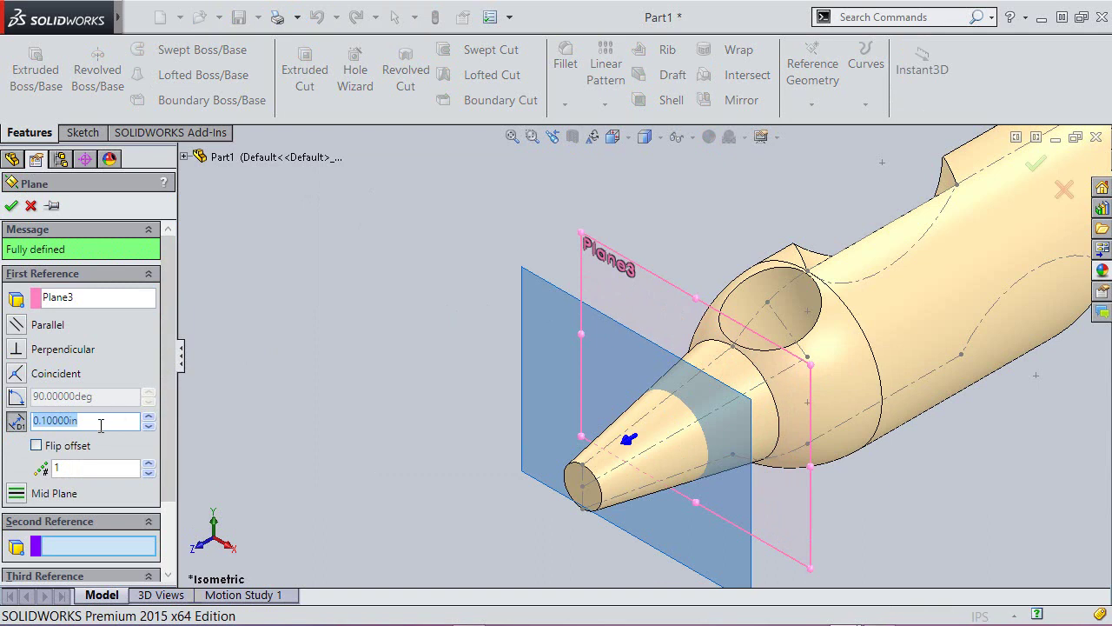
{"action": "type", "text": "1/128"}
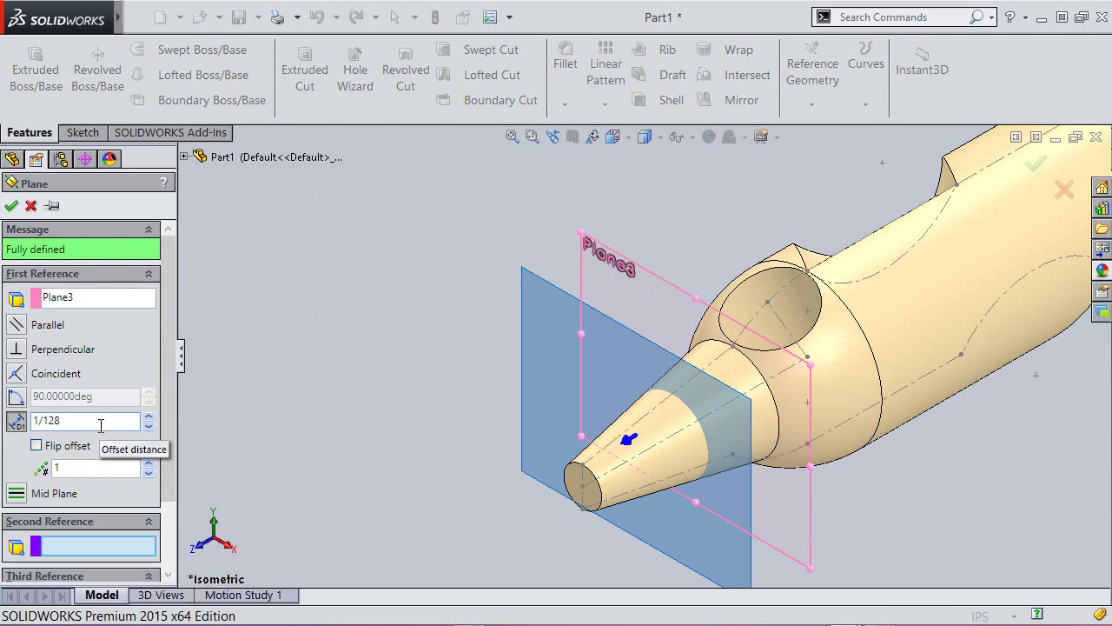
{"action": "key", "text": "Return"}
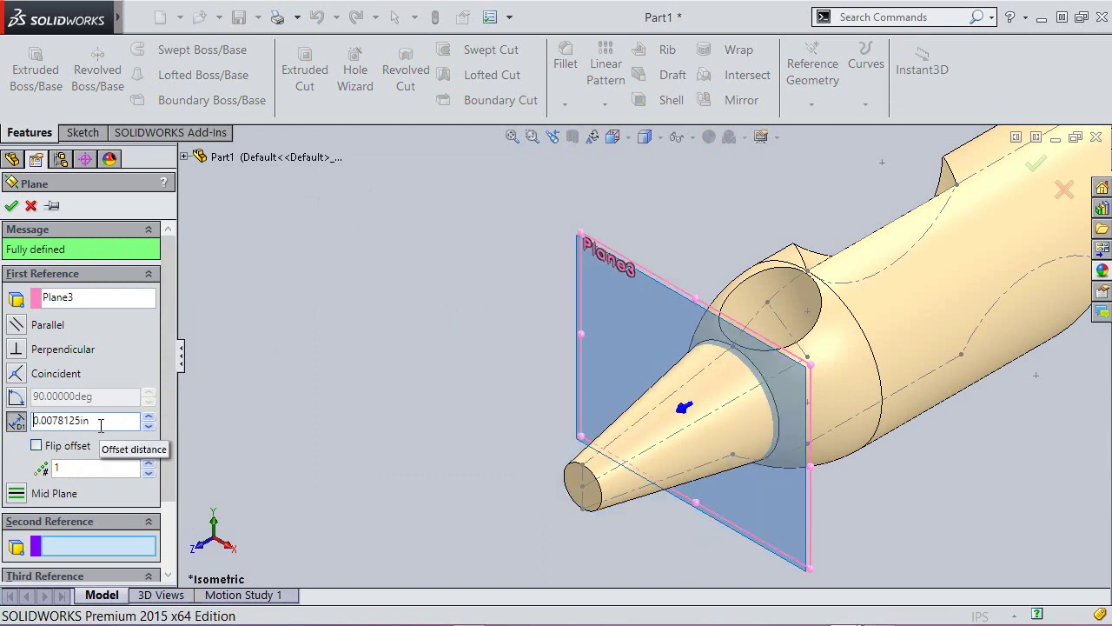
{"action": "left_click", "coordinate": [13, 203]}
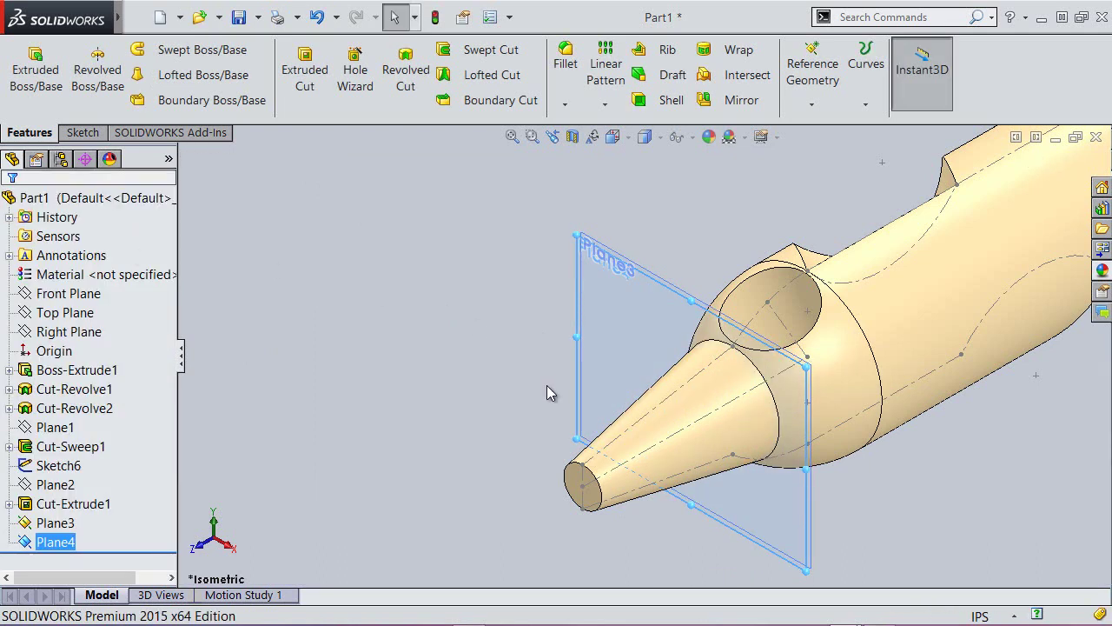
{"action": "middle_click_drag", "start_coordinate": [547, 385], "coordinate": [489, 342]}
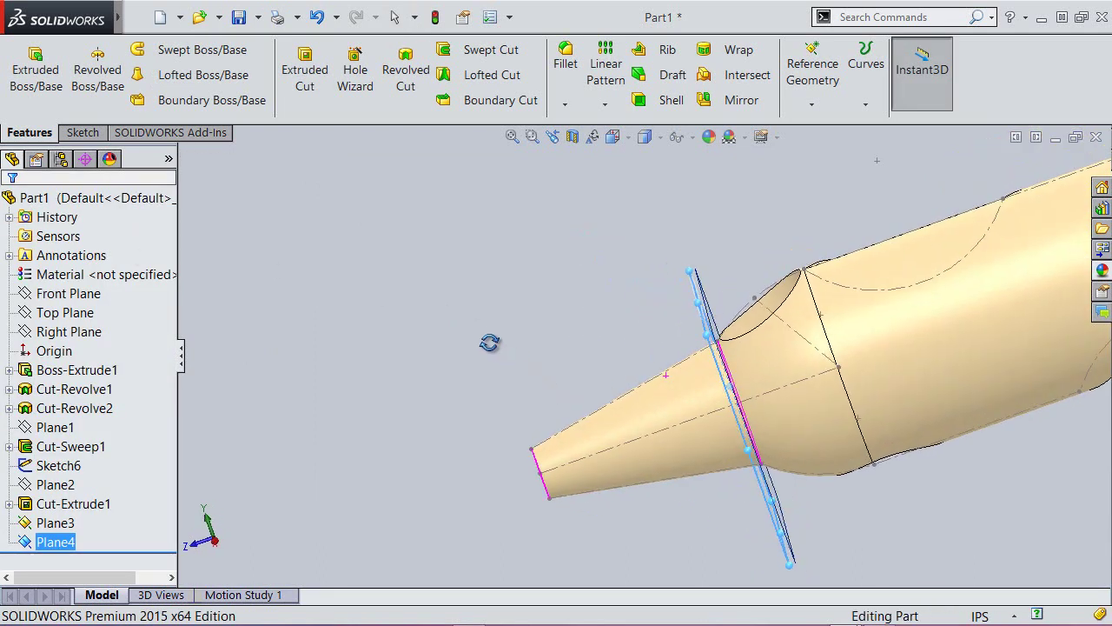
{"action": "left_click", "coordinate": [552, 137]}
Hide Plane3.
{"action": "left_click", "coordinate": [638, 218]}
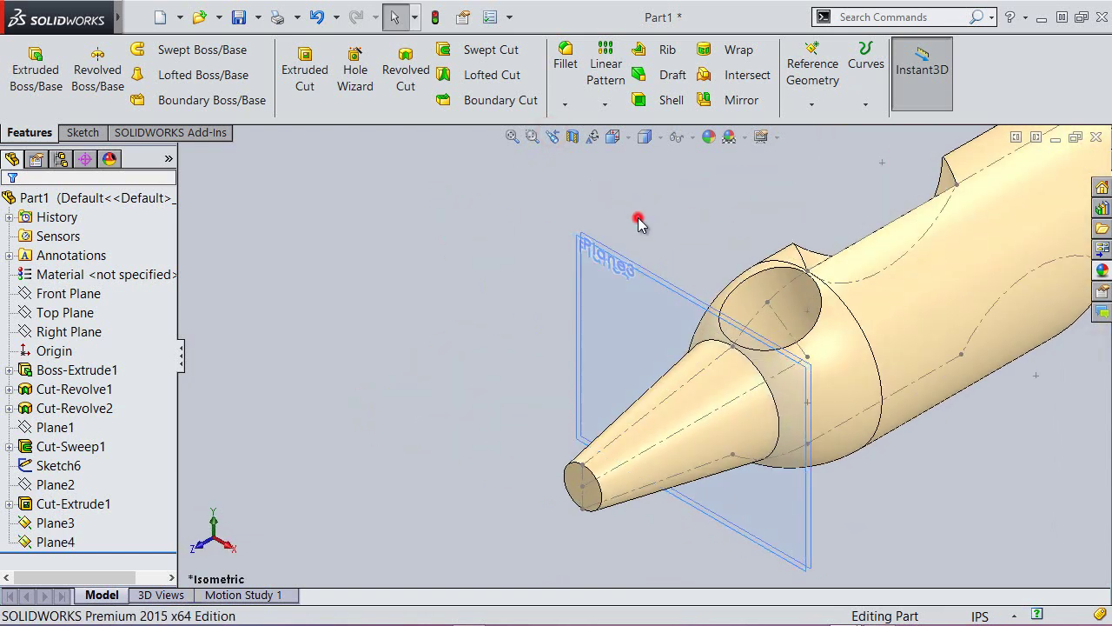
{"action": "left_click", "coordinate": [601, 244]}
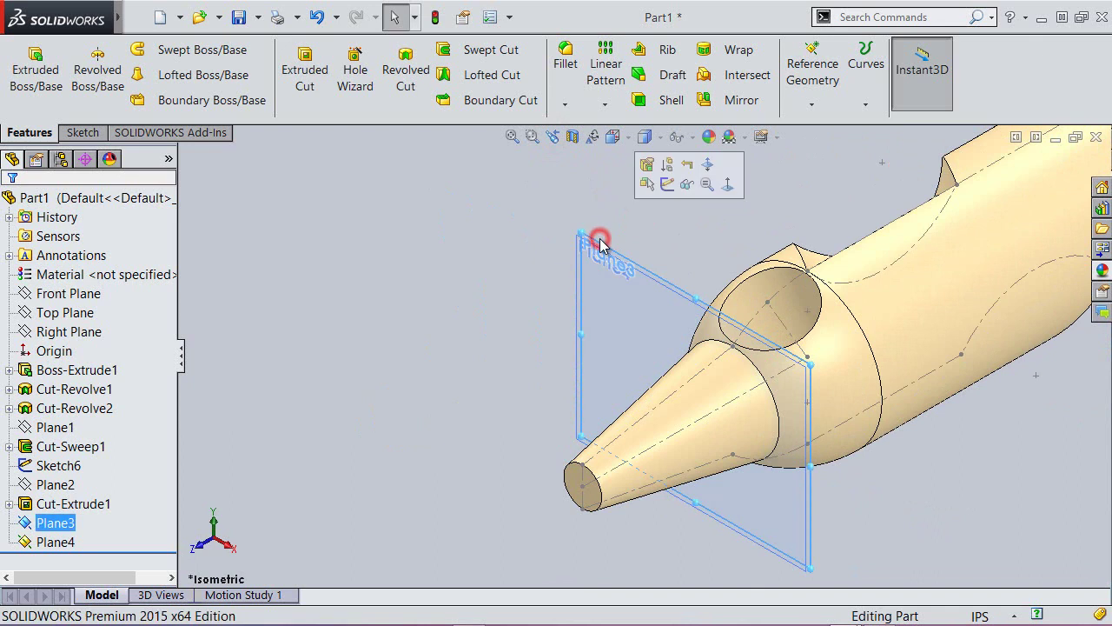
{"action": "right_click", "coordinate": [63, 526]}
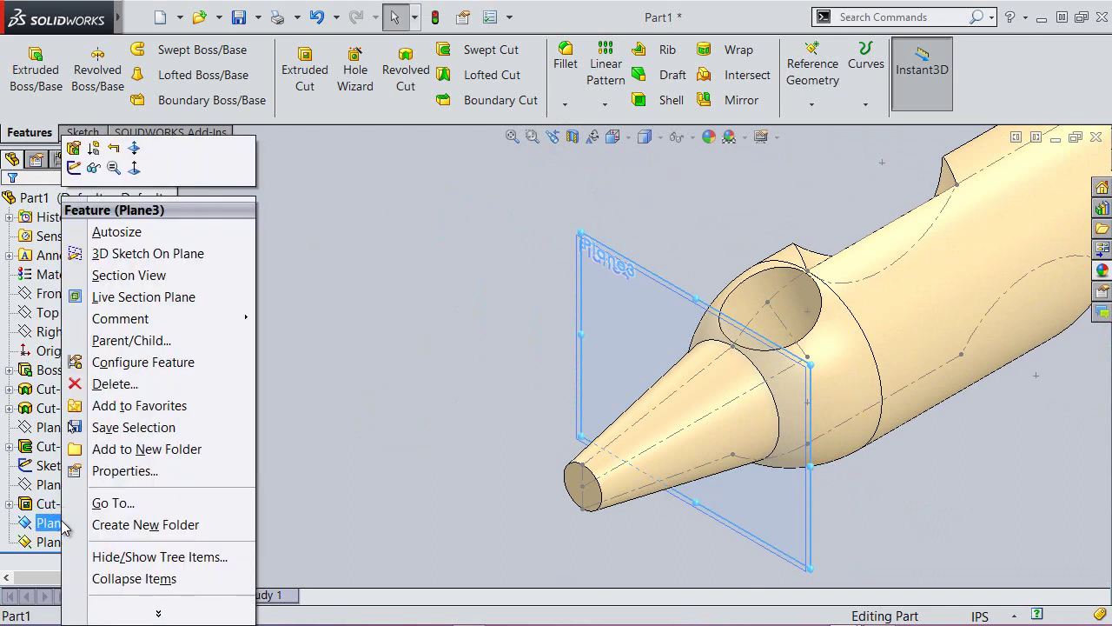
{"action": "left_click", "coordinate": [94, 167]}
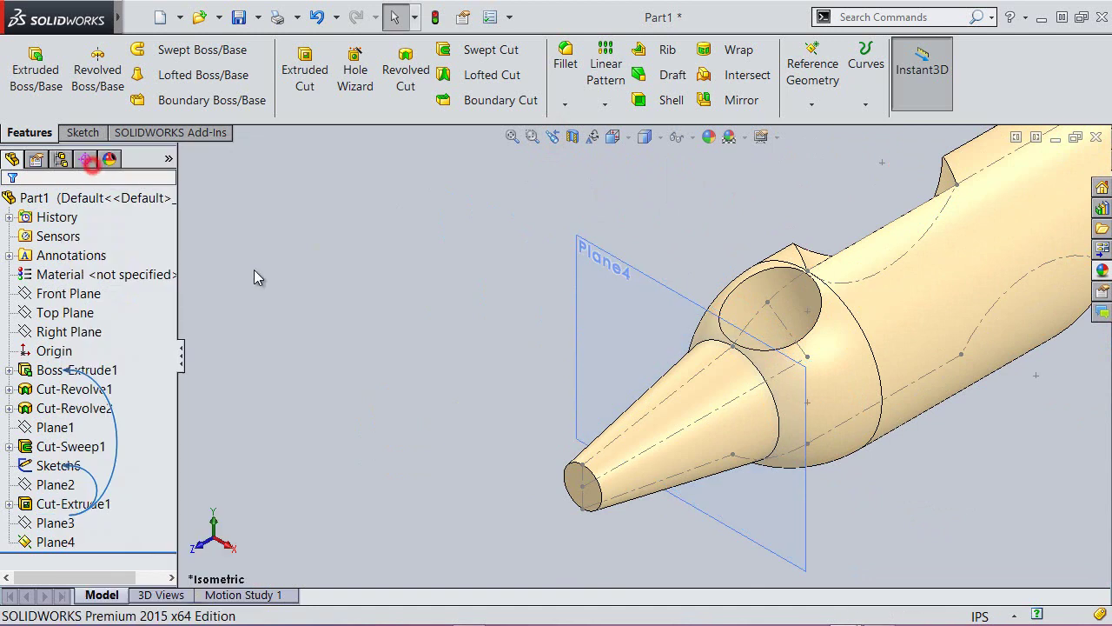
Create Sketch8 on Plane4 holding the part's intersection curve with that plane.
{"action": "left_click", "coordinate": [55, 542]}
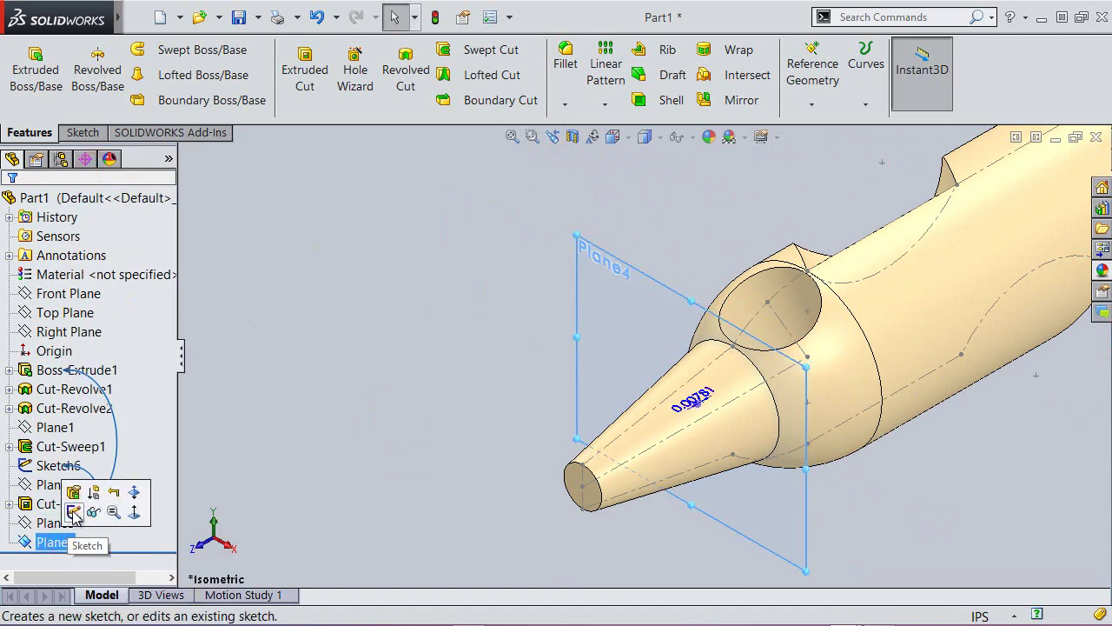
{"action": "left_click", "coordinate": [73, 512]}
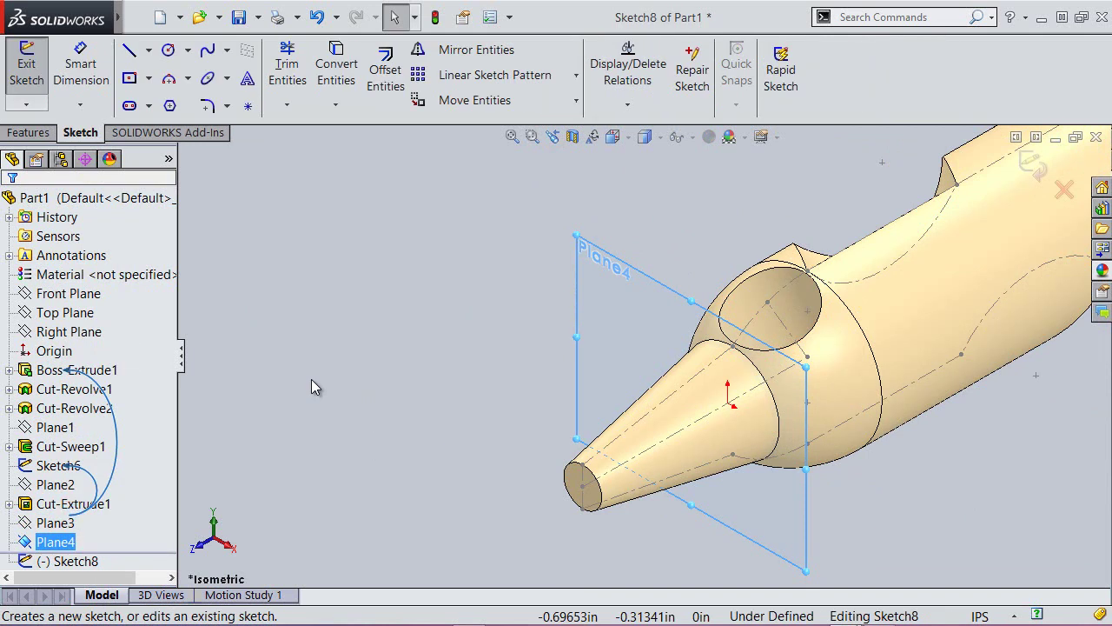
{"action": "left_click", "coordinate": [336, 104]}
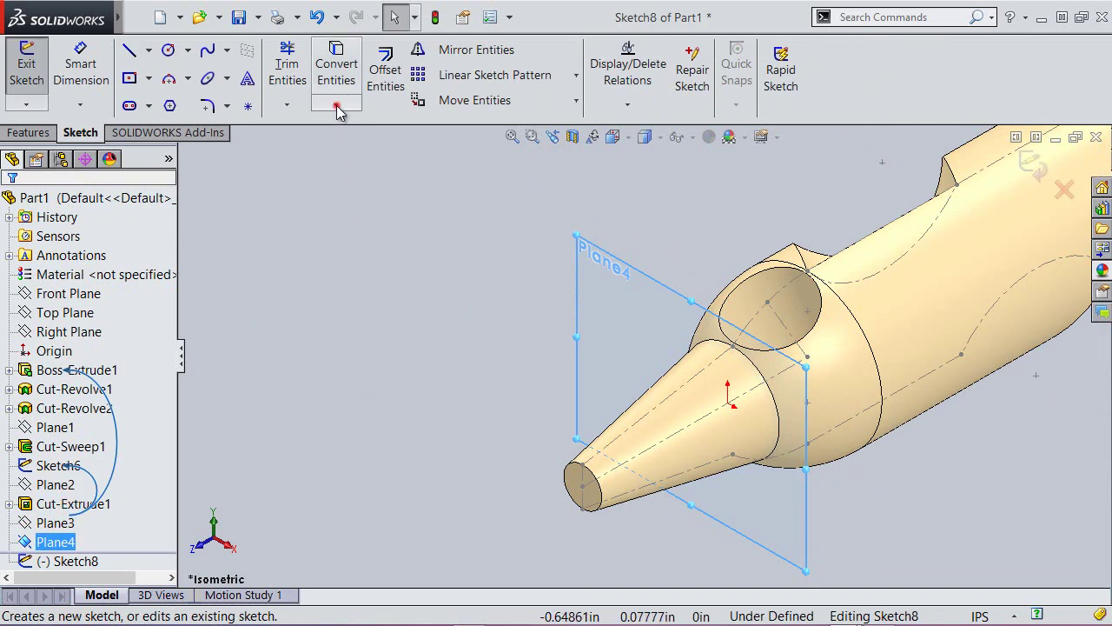
{"action": "left_click", "coordinate": [361, 145]}
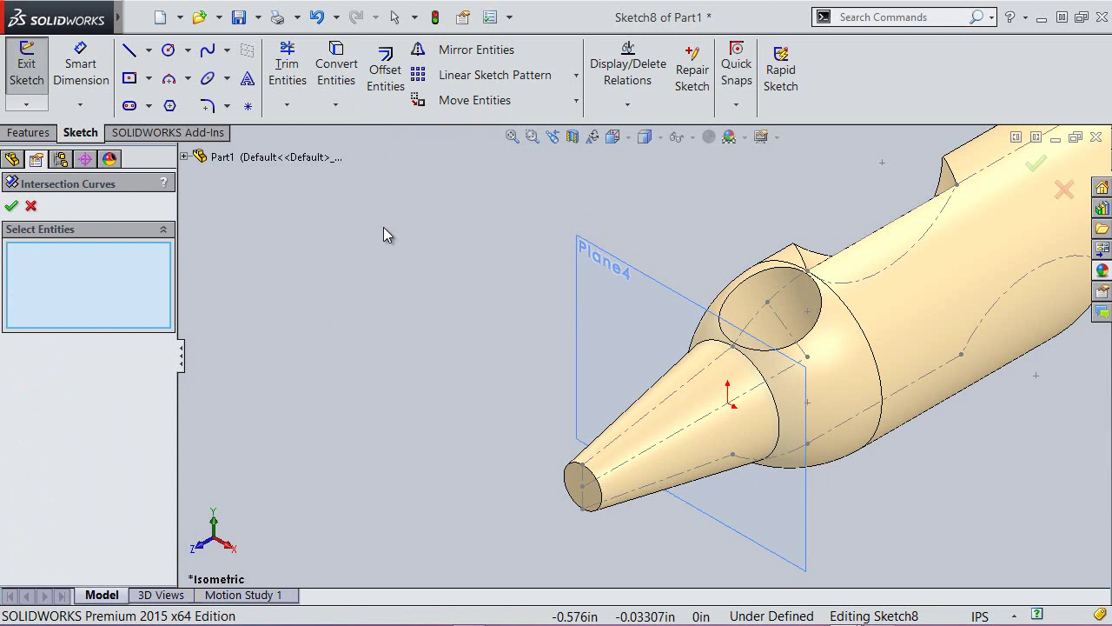
{"action": "left_click", "coordinate": [208, 156]}
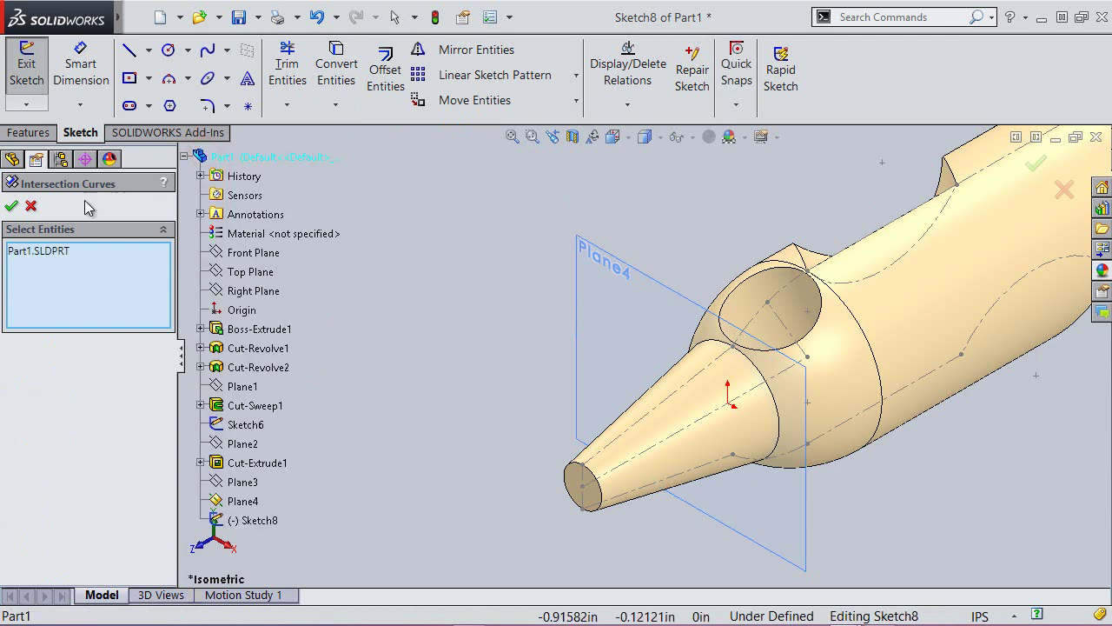
{"action": "left_click", "coordinate": [12, 206]}
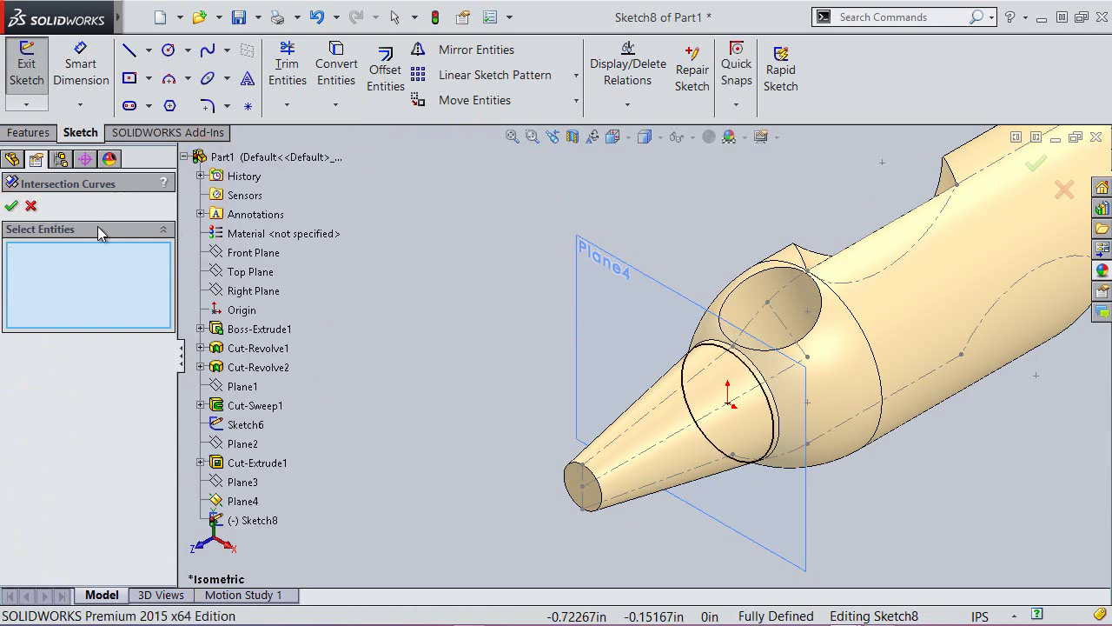
{"action": "left_click", "coordinate": [11, 207]}
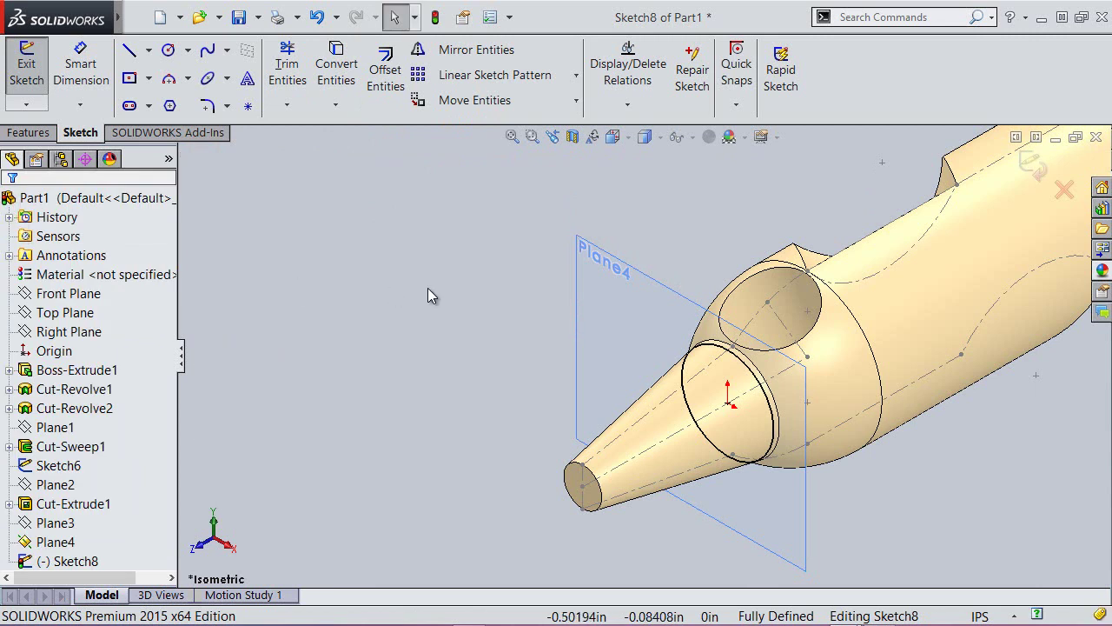
{"action": "left_click", "coordinate": [1033, 163]}
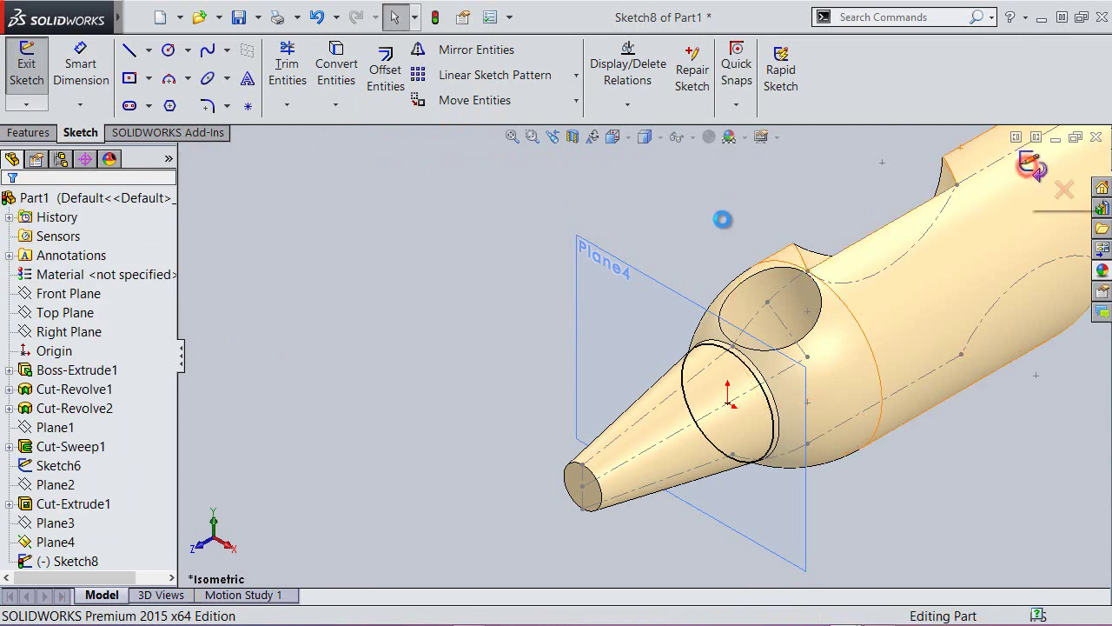
Hide Plane4 and save the part.
{"action": "left_click", "coordinate": [636, 271]}
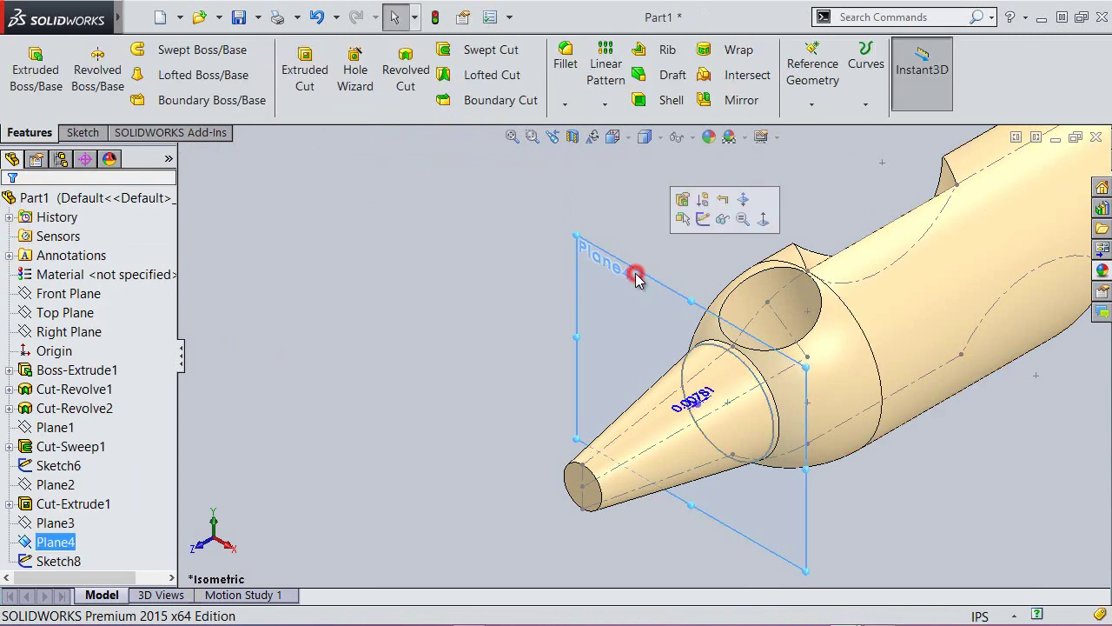
{"action": "left_click", "coordinate": [718, 224]}
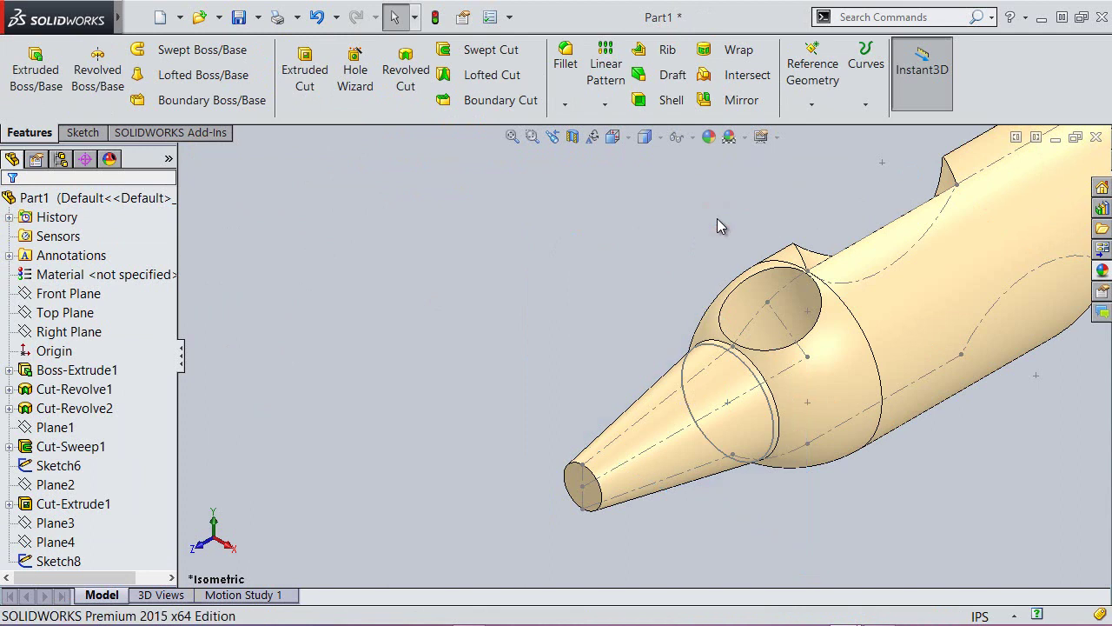
{"action": "left_click", "coordinate": [234, 17]}
Start Sketch9 on Right Plane and convert the cone base circle and slanted cone line into it.
{"action": "left_click", "coordinate": [96, 332]}
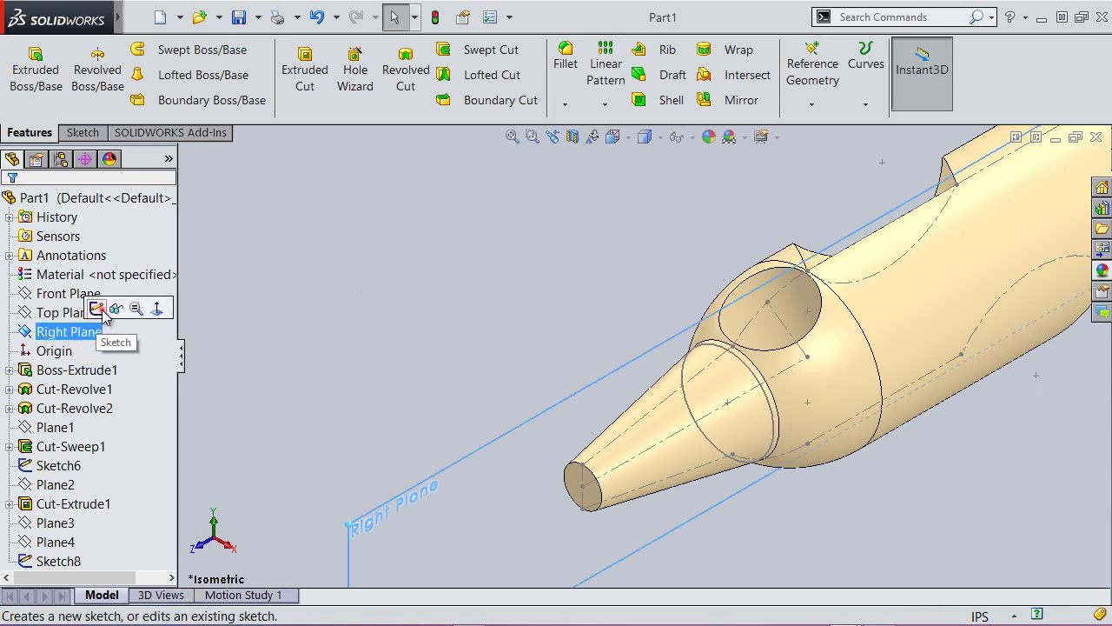
{"action": "left_click", "coordinate": [99, 310]}
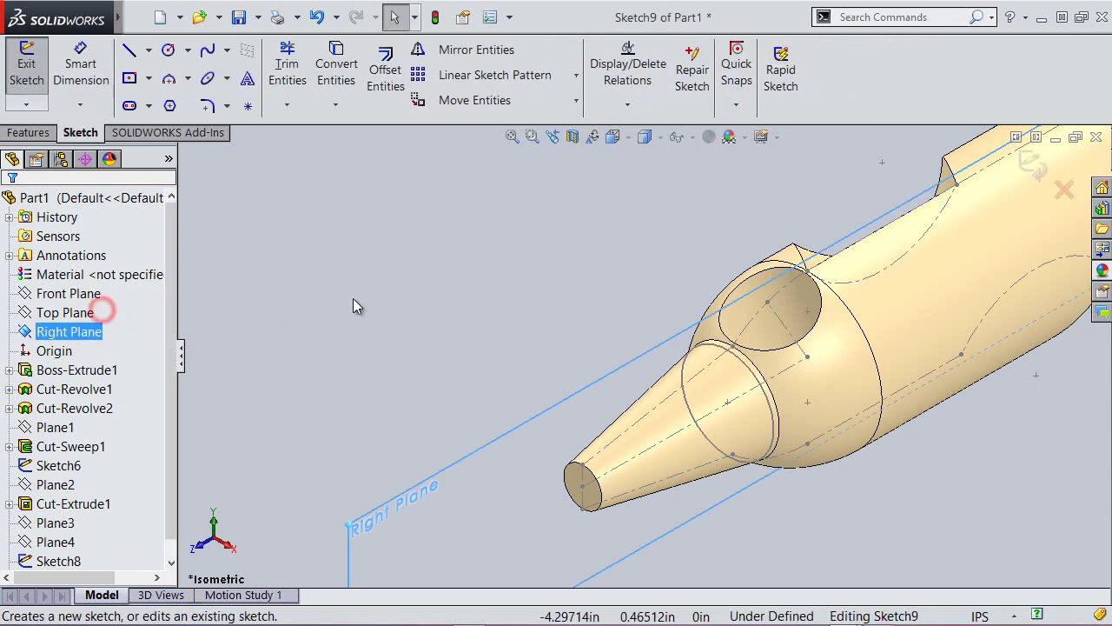
{"action": "left_click", "coordinate": [346, 72]}
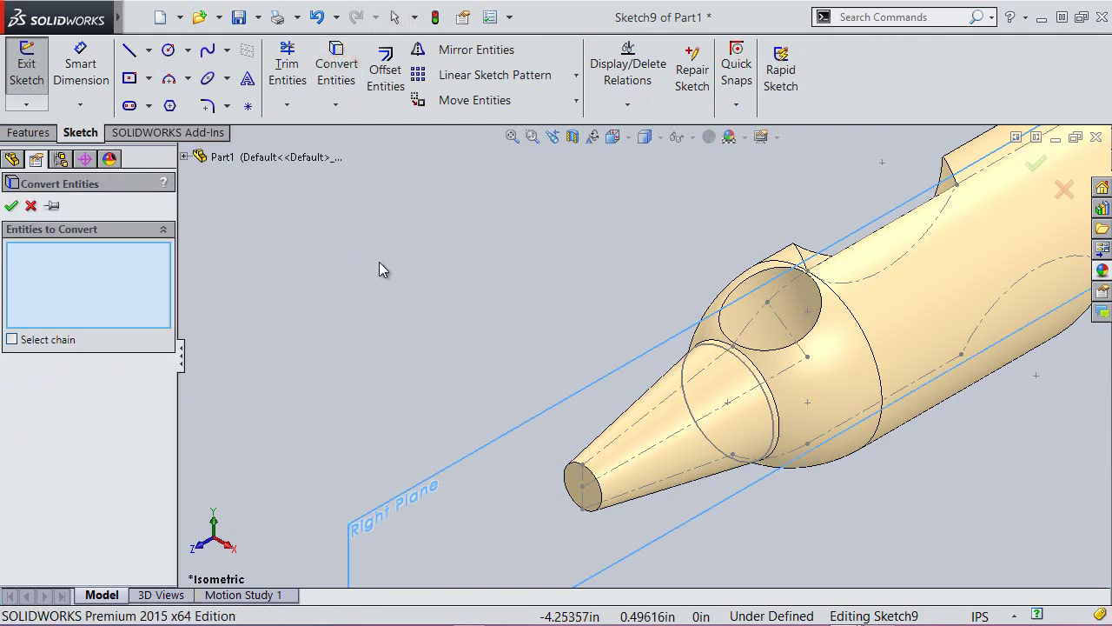
{"action": "scroll", "coordinate": [717, 391], "scroll_direction": "down", "scroll_amount": 2}
{"action": "scroll", "coordinate": [718, 391], "scroll_direction": "down", "scroll_amount": 2}
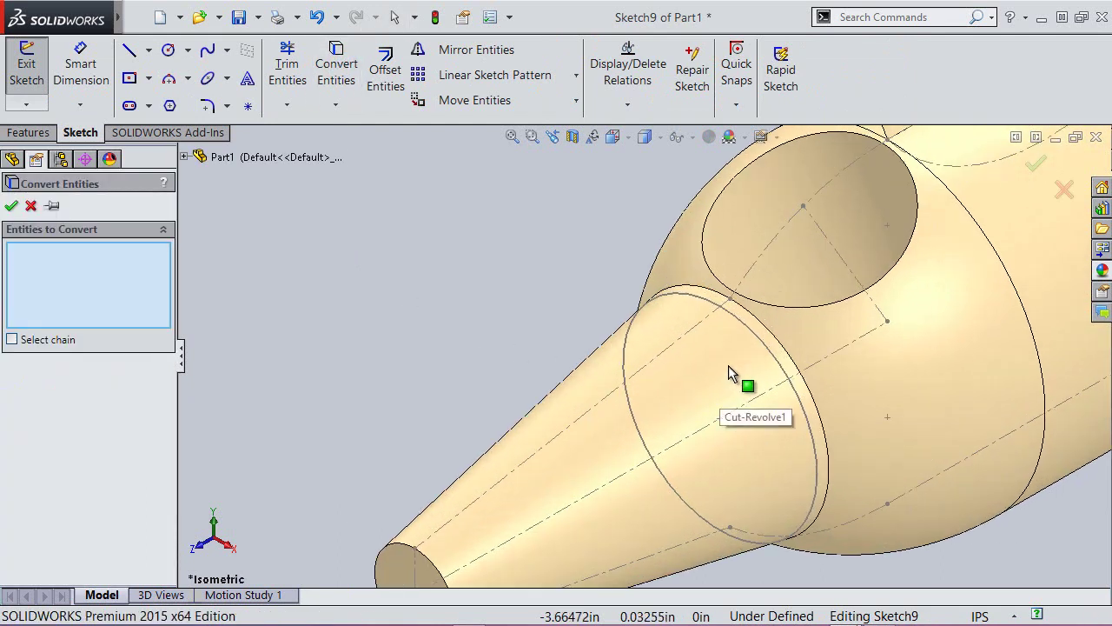
{"action": "left_click", "coordinate": [731, 313]}
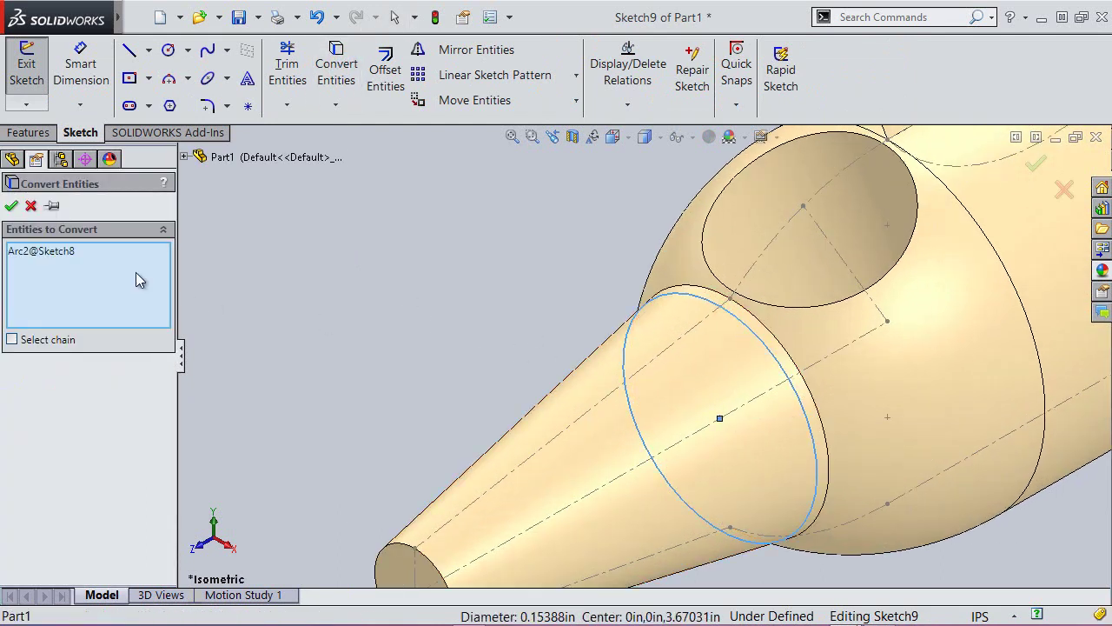
{"action": "left_click", "coordinate": [13, 205]}
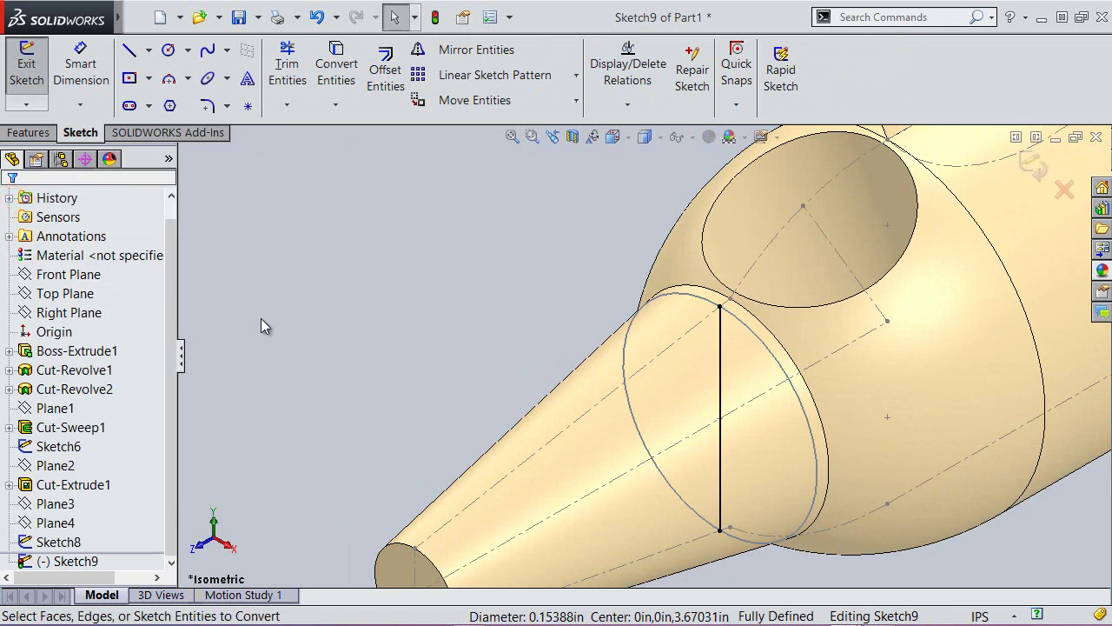
{"action": "left_click", "coordinate": [337, 67]}
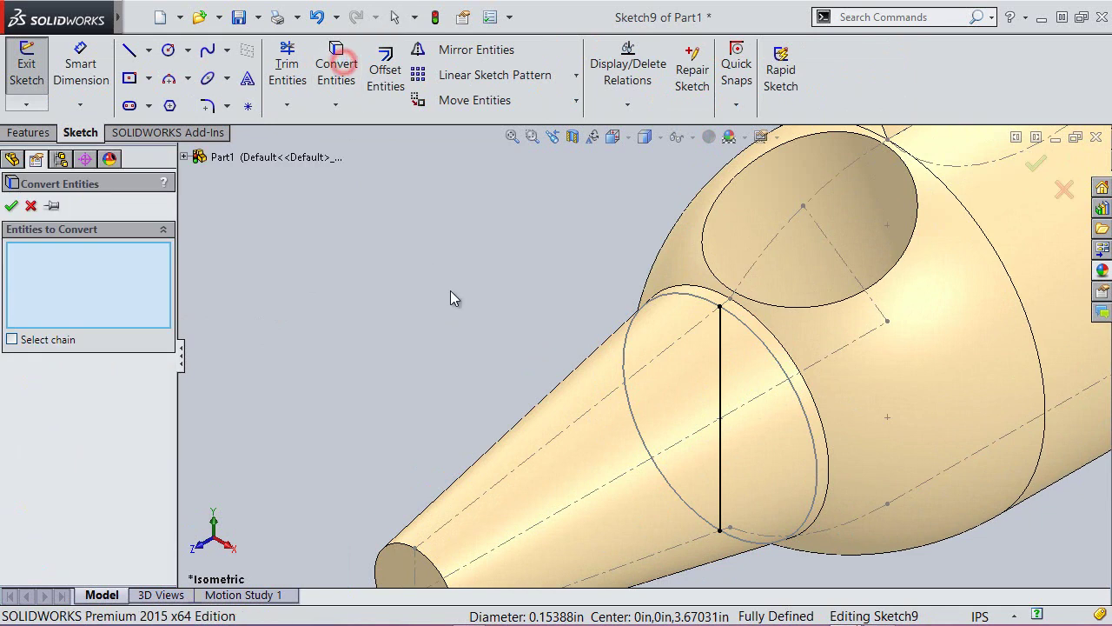
{"action": "left_click", "coordinate": [612, 404]}
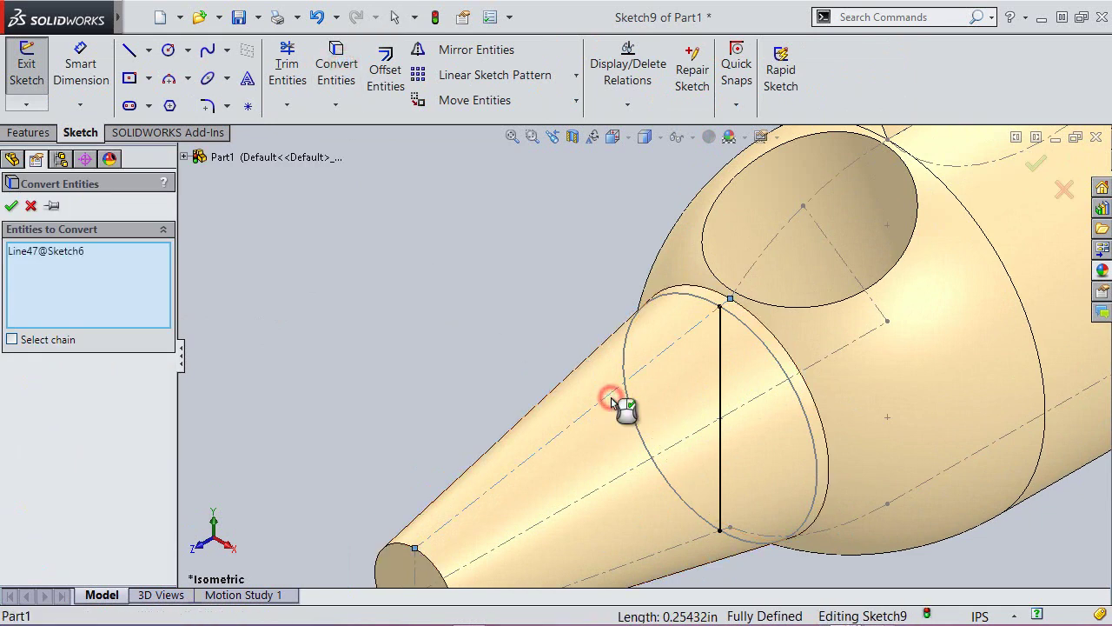
{"action": "left_click", "coordinate": [11, 205]}
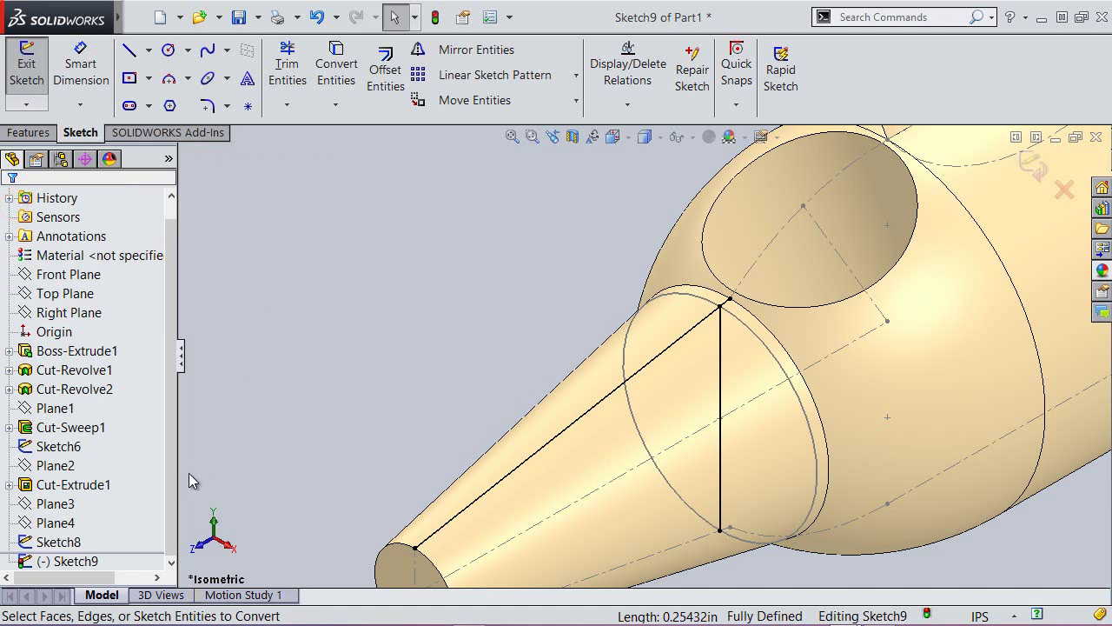
Hide Sketch8 and Sketch6.
{"action": "left_click", "coordinate": [69, 541]}
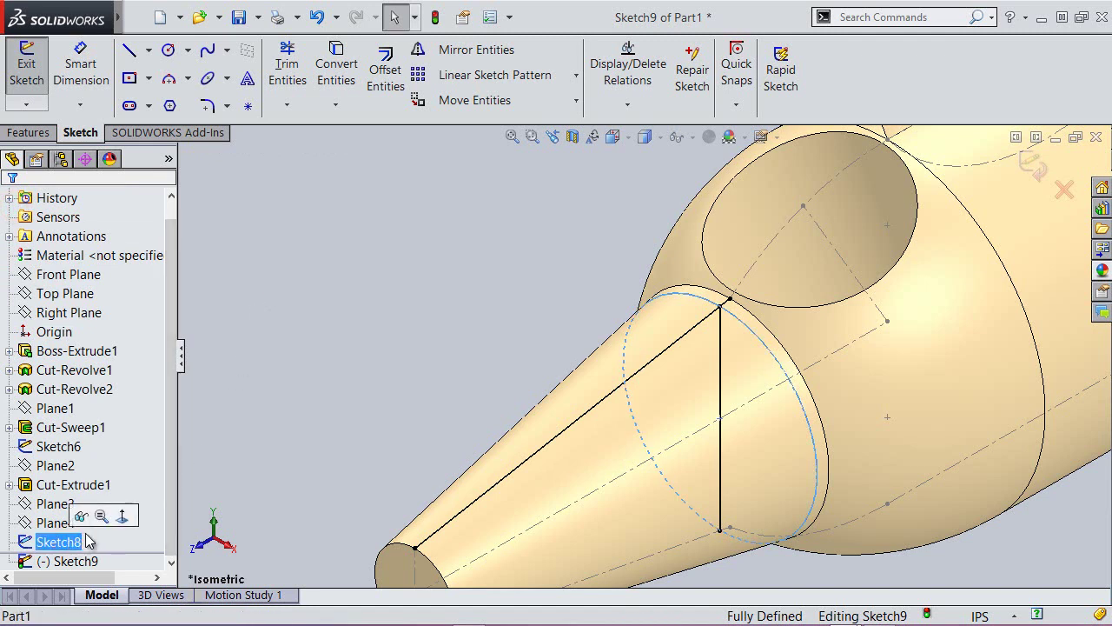
{"action": "left_click", "coordinate": [79, 516]}
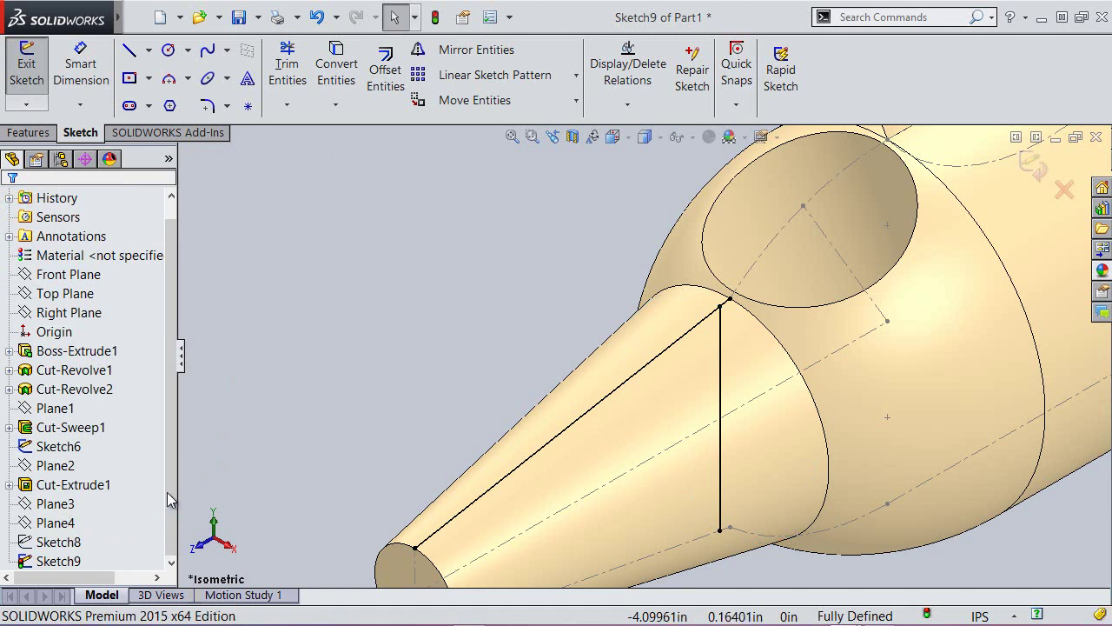
{"action": "left_click", "coordinate": [58, 447]}
{"action": "left_click", "coordinate": [72, 425]}
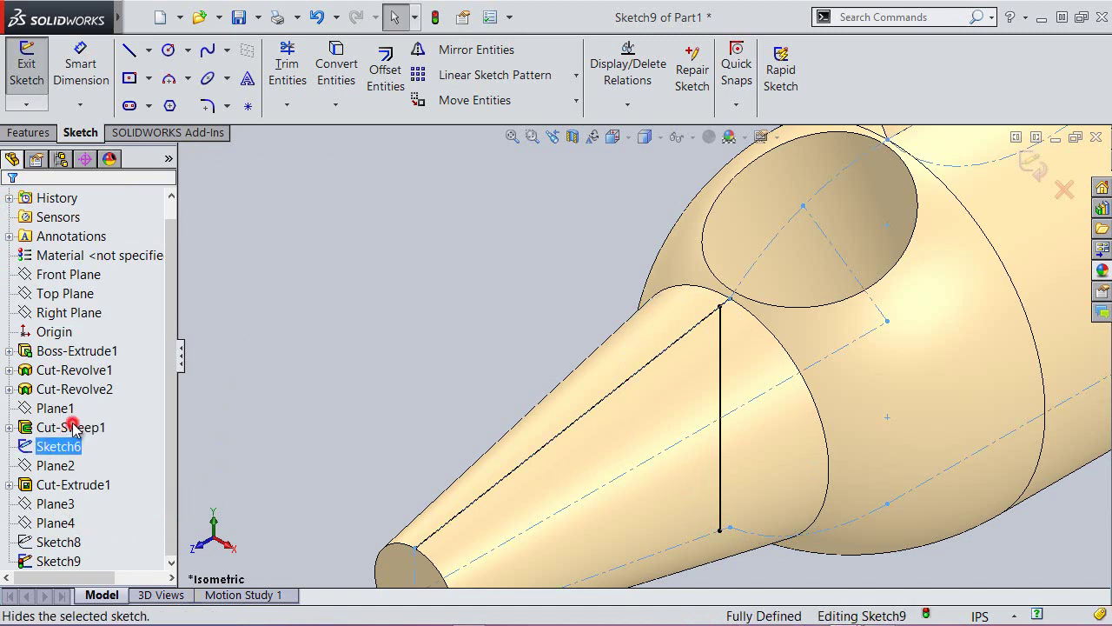
In Right view, make the vertical line at the cone tip construction geometry.
{"action": "left_click", "coordinate": [625, 146]}
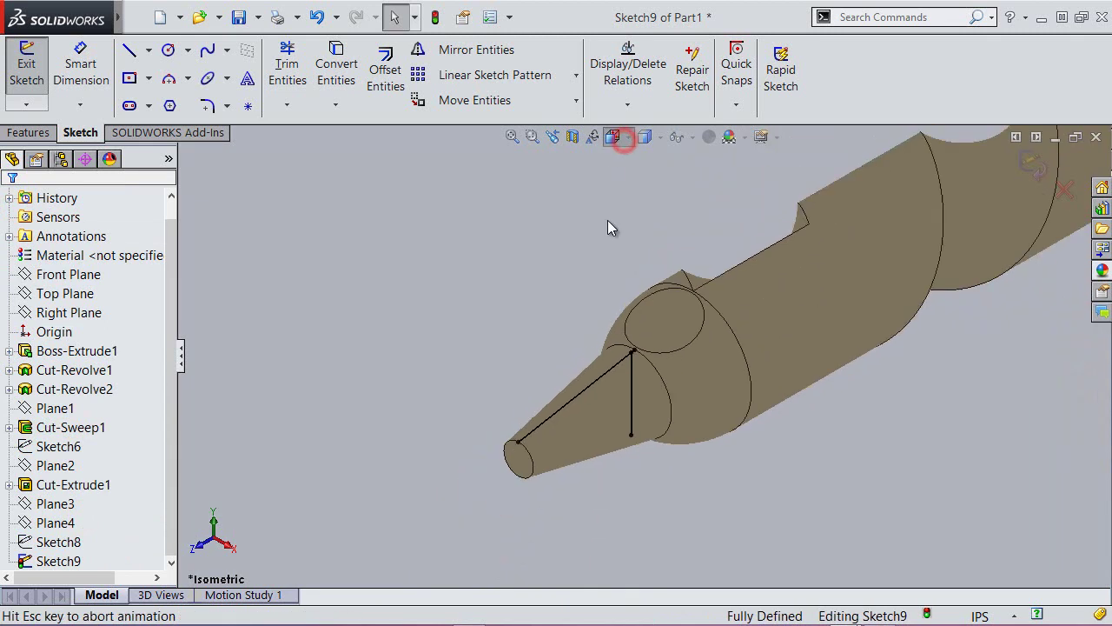
{"action": "left_click", "coordinate": [686, 403]}
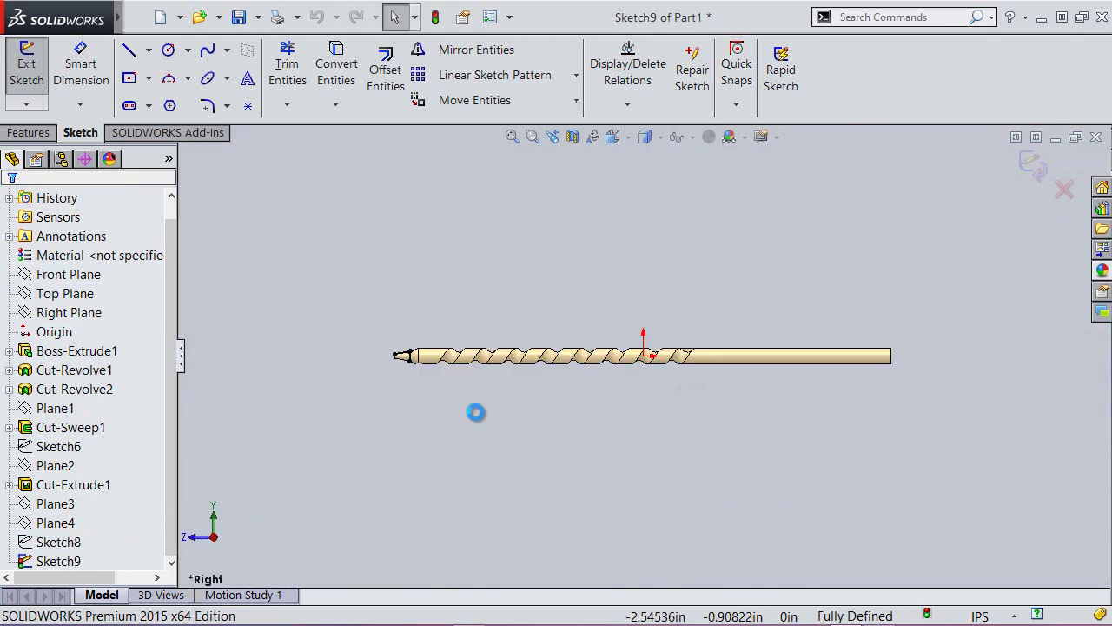
{"action": "scroll", "coordinate": [399, 356], "scroll_direction": "down", "scroll_amount": 3}
{"action": "scroll", "coordinate": [504, 356], "scroll_direction": "down", "scroll_amount": 3}
{"action": "scroll", "coordinate": [580, 290], "scroll_direction": "down", "scroll_amount": 2}
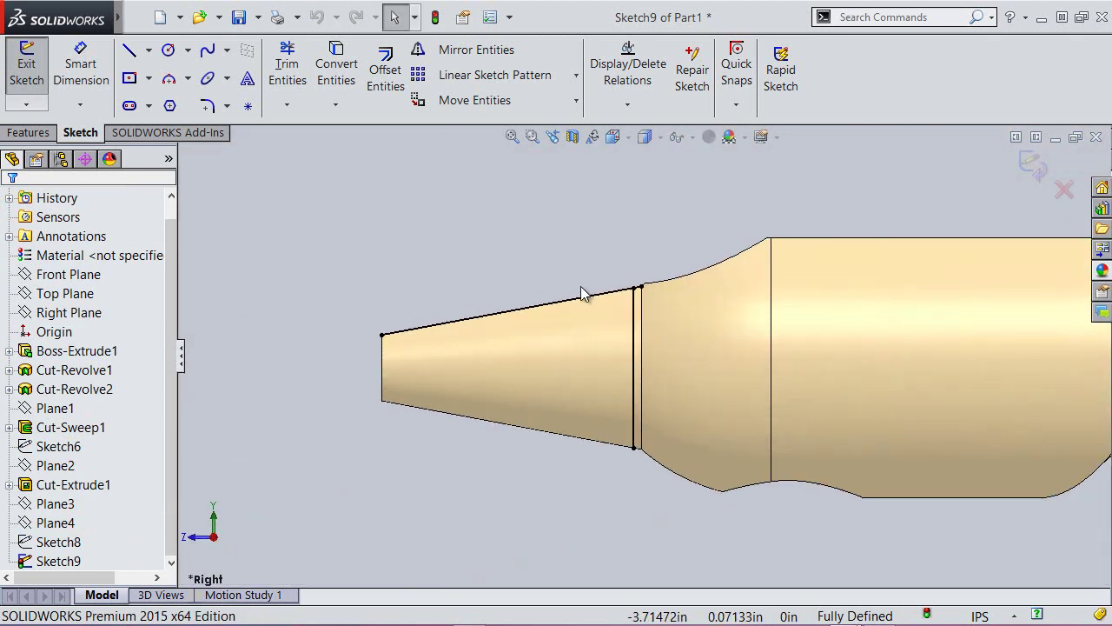
{"action": "scroll", "coordinate": [581, 288], "scroll_direction": "down", "scroll_amount": 1}
{"action": "left_click_drag", "start_coordinate": [273, 191], "coordinate": [701, 548]}
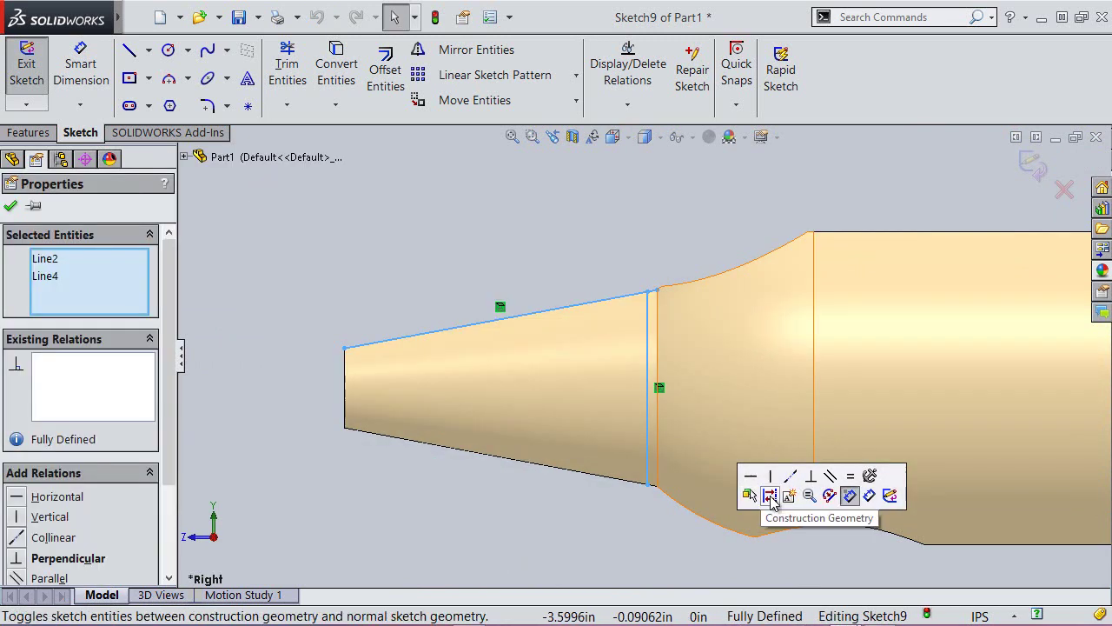
{"action": "left_click", "coordinate": [771, 497]}
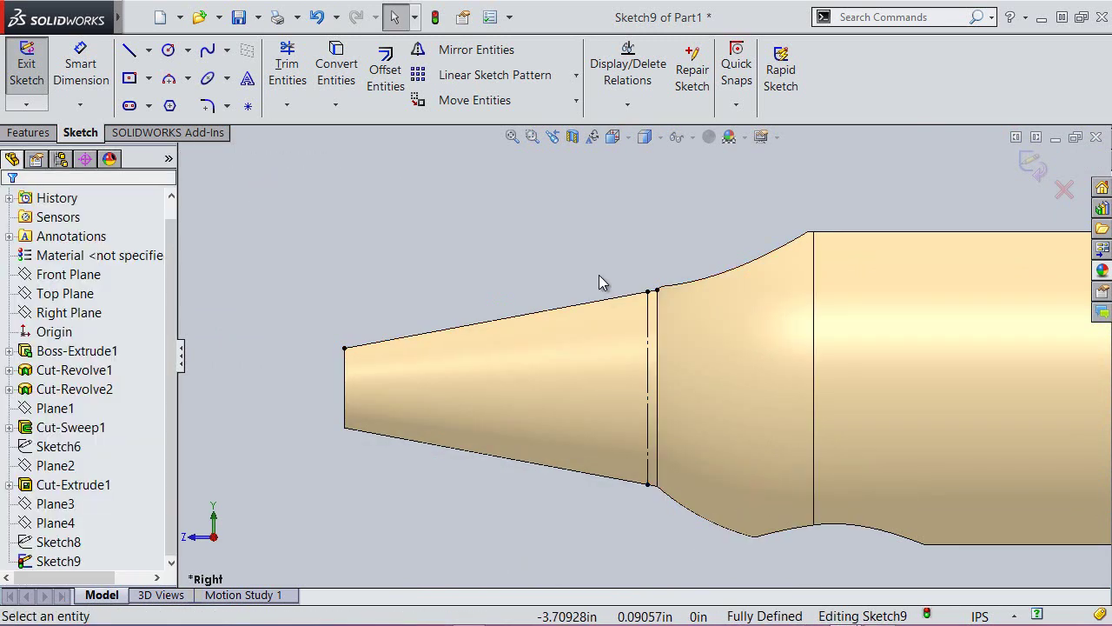
Draw a 0.0156 base line along the cone edge from the vertex.
{"action": "left_click", "coordinate": [129, 50]}
{"action": "scroll", "coordinate": [666, 311], "scroll_direction": "down", "scroll_amount": 3}
{"action": "scroll", "coordinate": [596, 285], "scroll_direction": "down", "scroll_amount": 2}
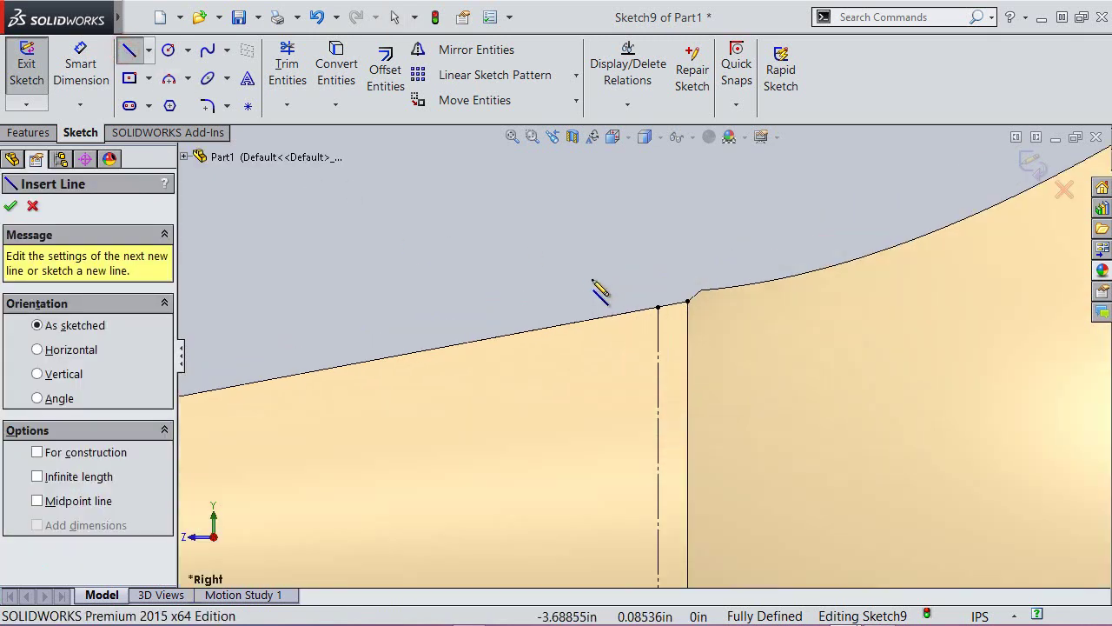
{"action": "left_click", "coordinate": [659, 306]}
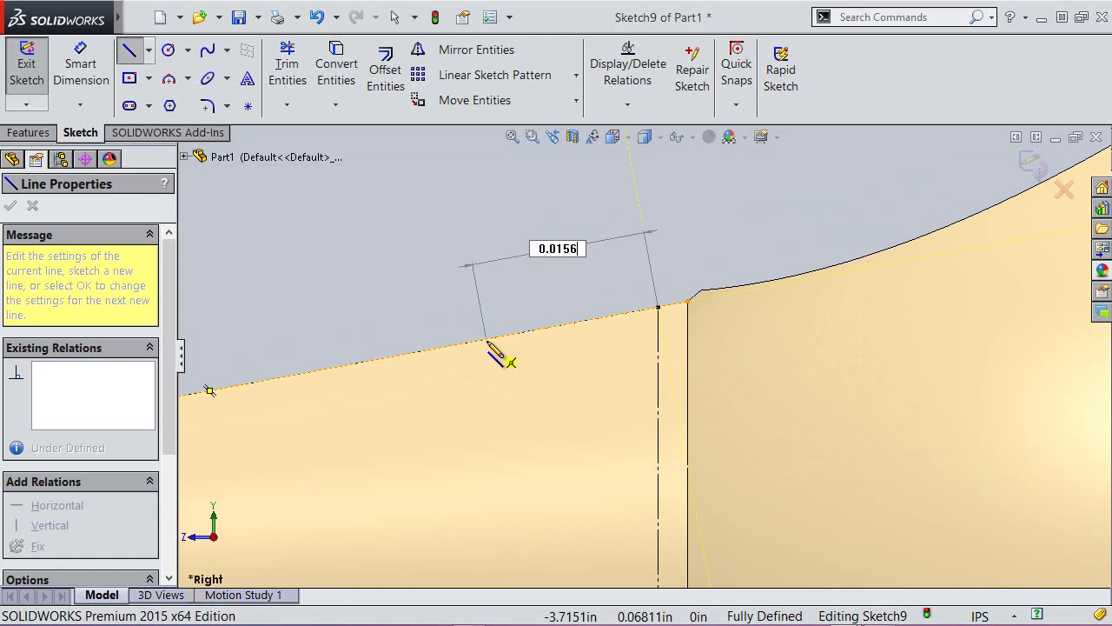
{"action": "key", "text": "Return"}
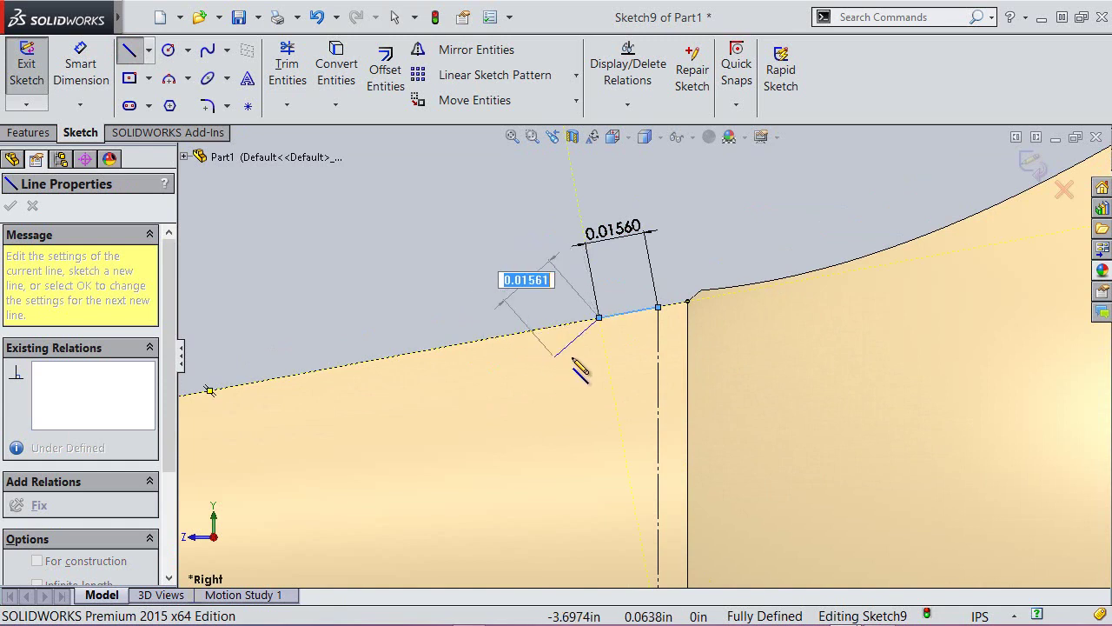
{"action": "scroll", "coordinate": [612, 351], "scroll_direction": "down", "scroll_amount": 1}
{"action": "scroll", "coordinate": [617, 348], "scroll_direction": "down", "scroll_amount": 1}
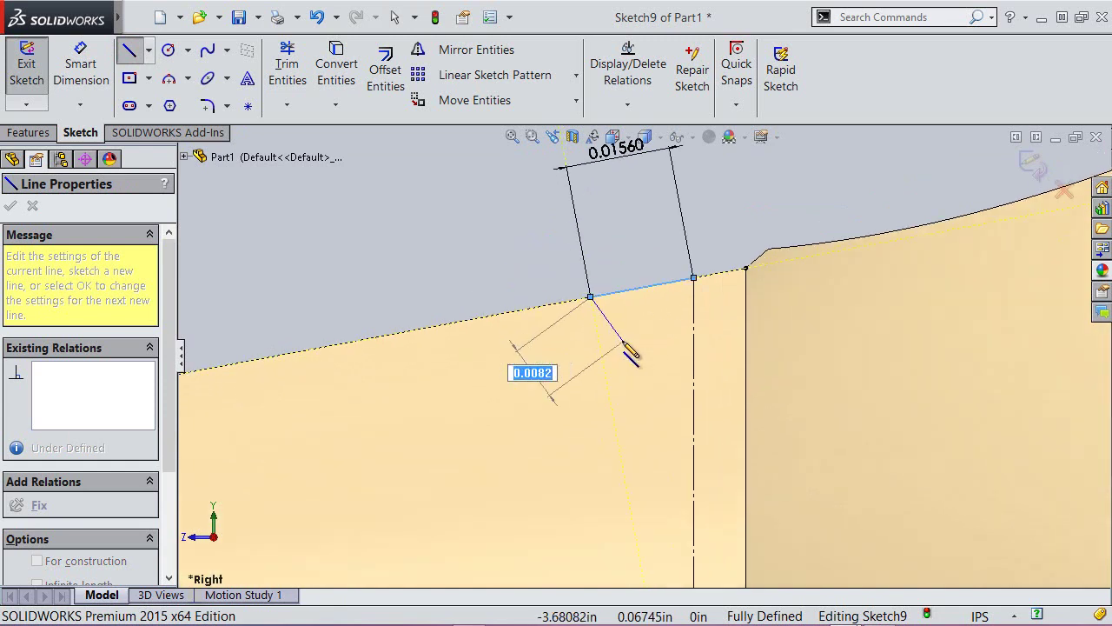
{"action": "right_click", "coordinate": [624, 348]}
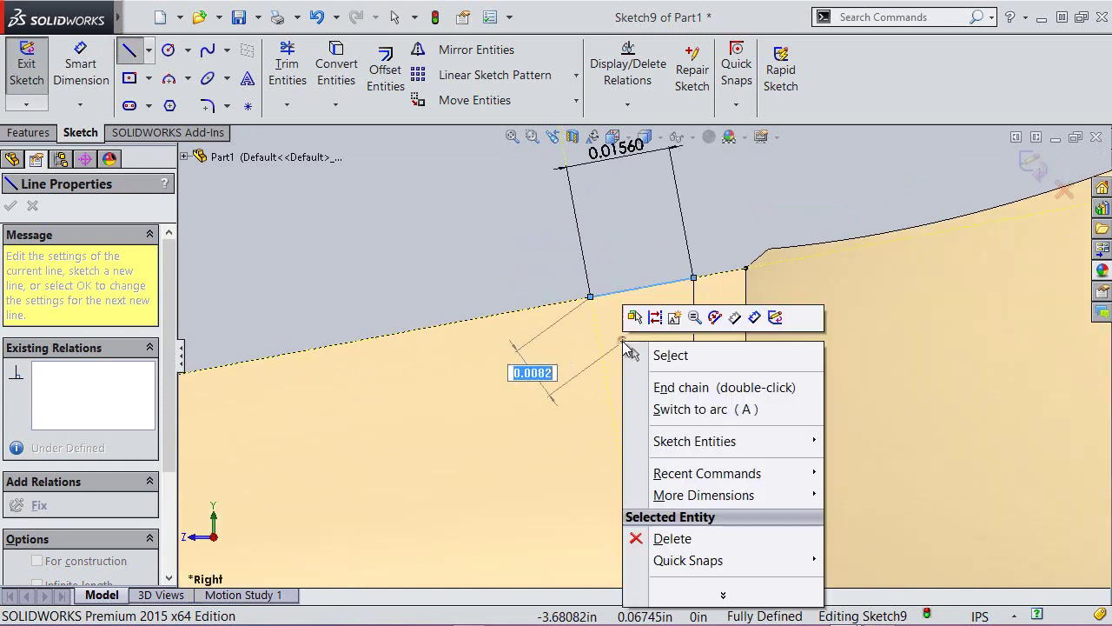
{"action": "left_click", "coordinate": [639, 354]}
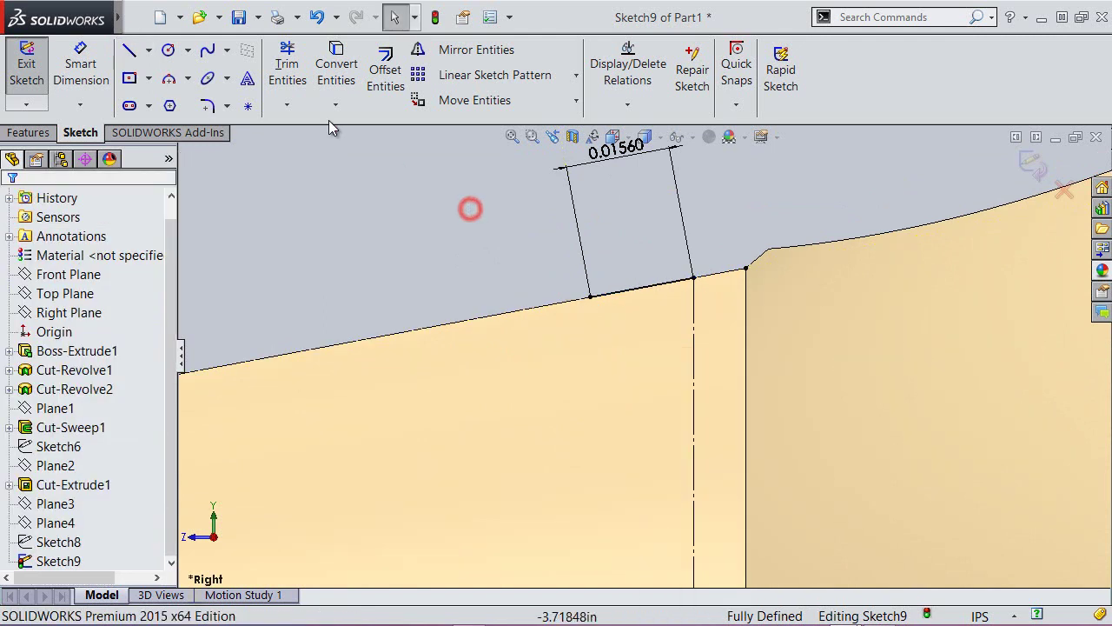
Draw the 0.00781 perpendicular line and join its lower end to both base endpoints, forming a V.
{"action": "left_click", "coordinate": [129, 49]}
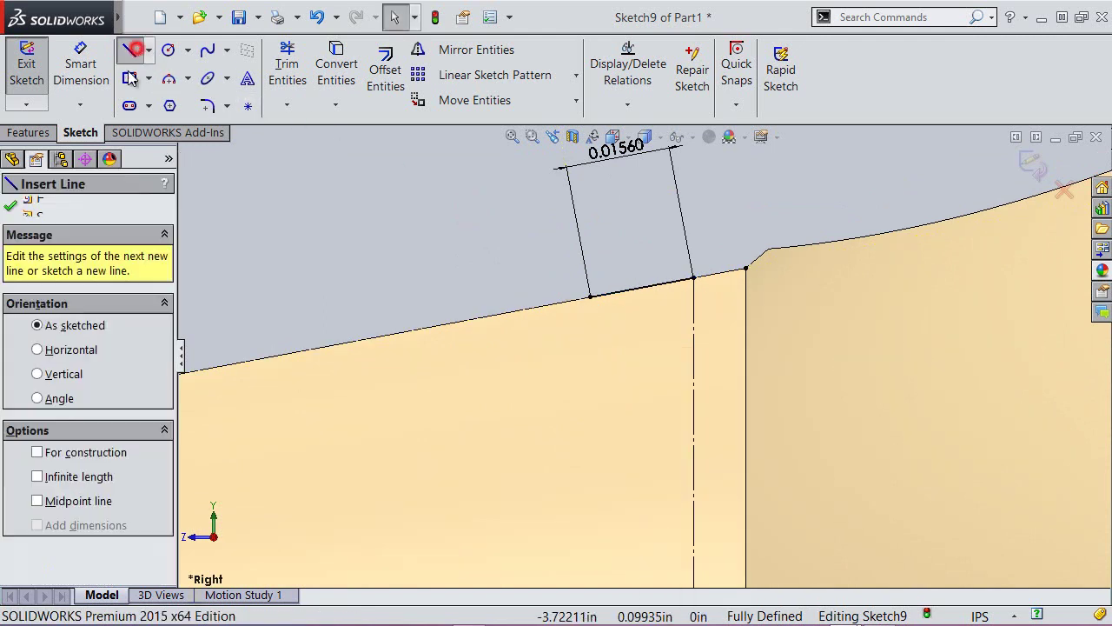
{"action": "left_click", "coordinate": [642, 286]}
{"action": "type", "text": "0.00781"}
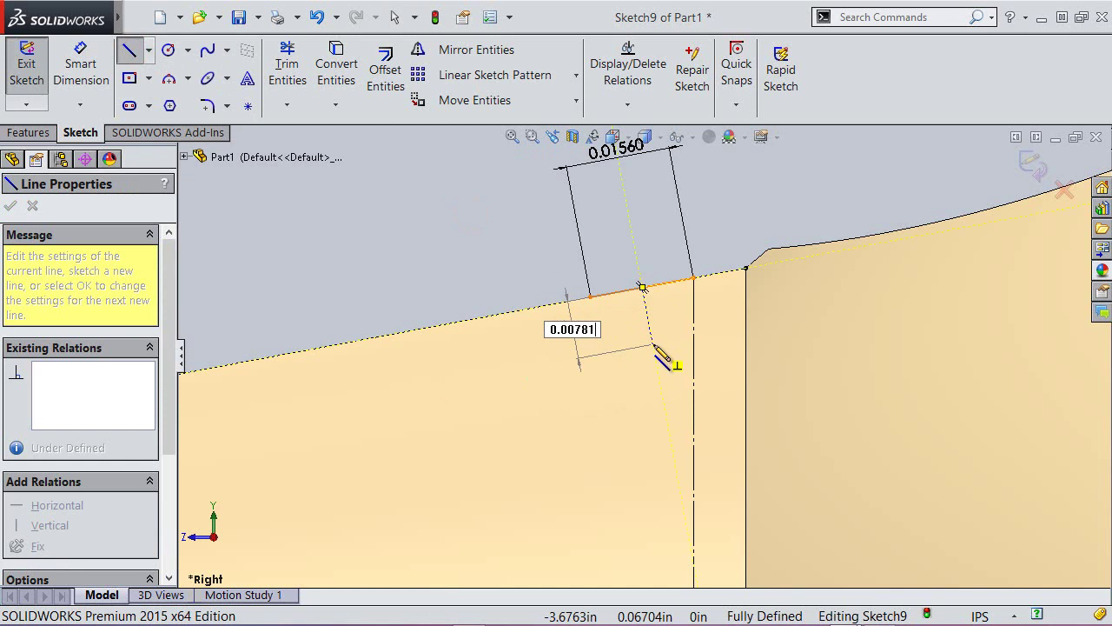
{"action": "key", "text": "Return"}
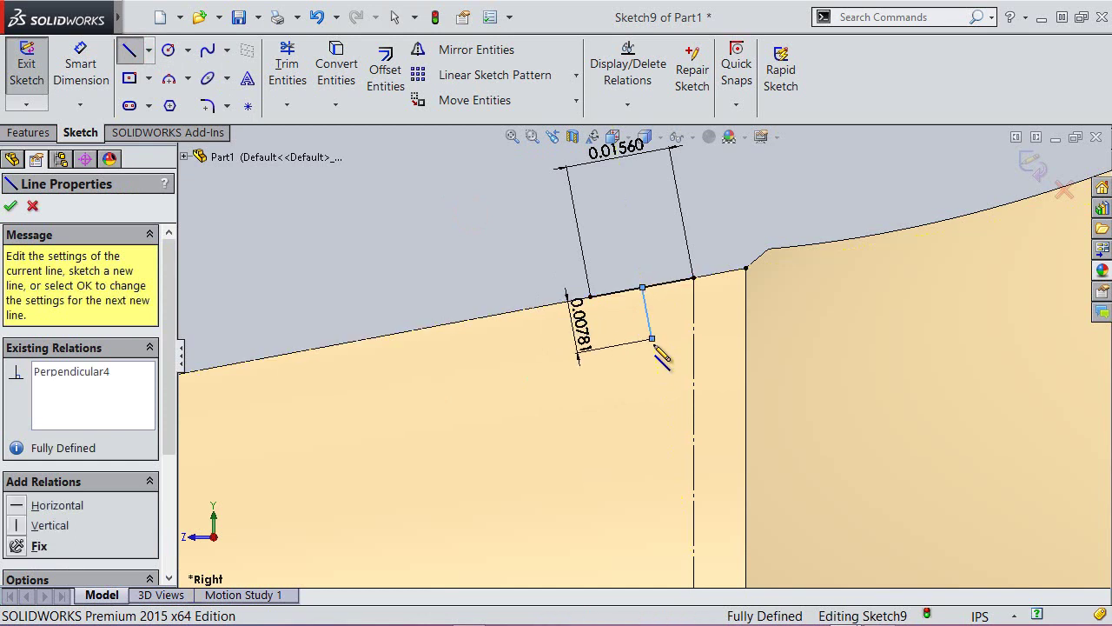
{"action": "left_click", "coordinate": [652, 338]}
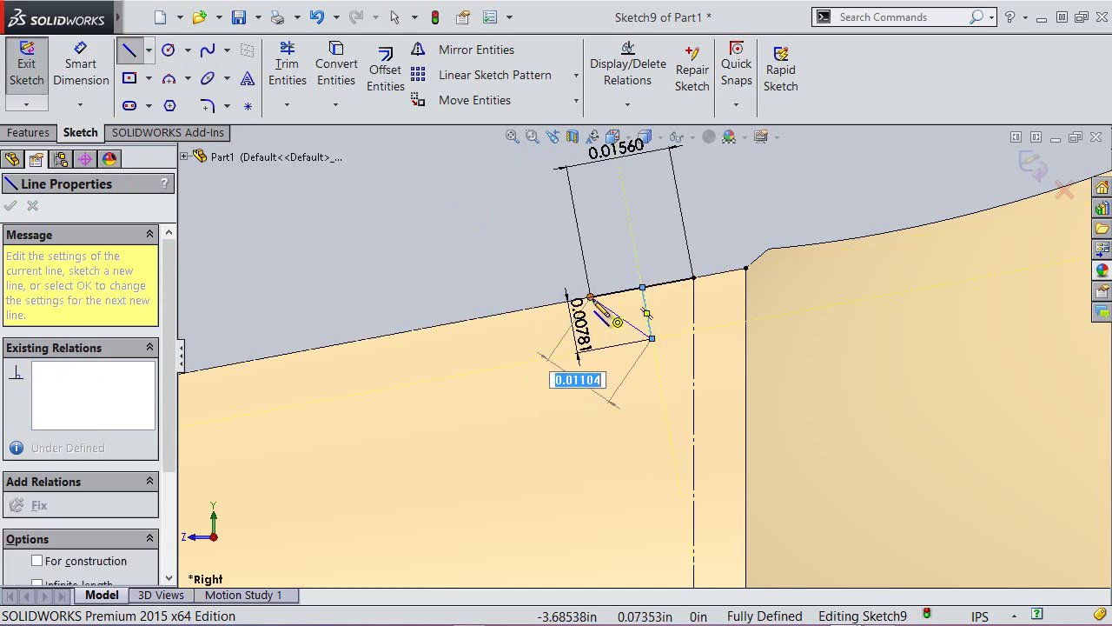
{"action": "left_click", "coordinate": [592, 299]}
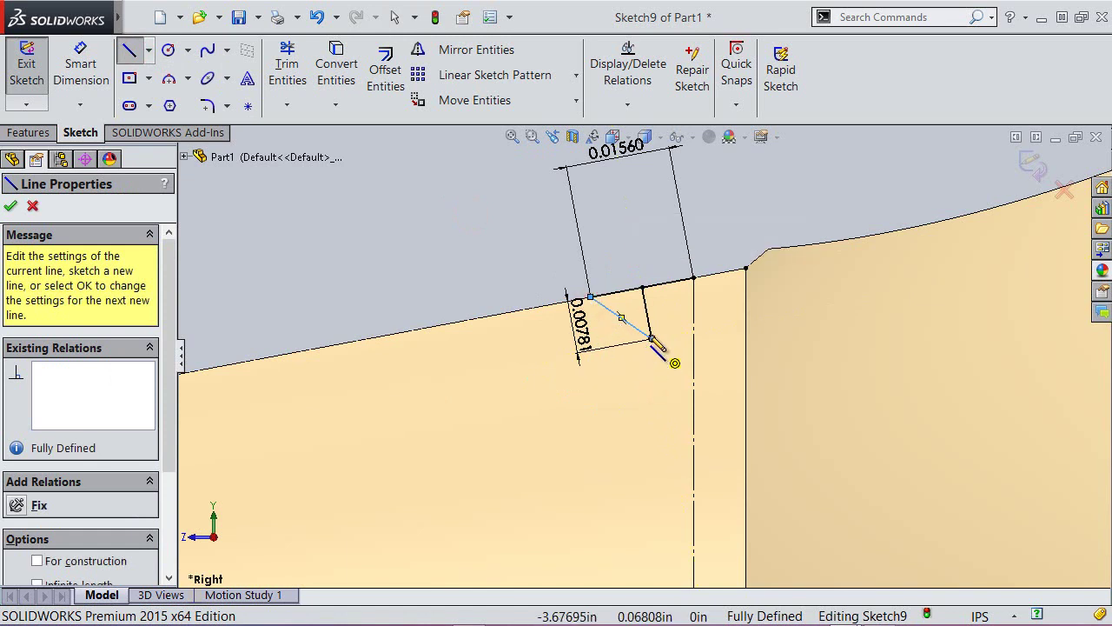
{"action": "left_click", "coordinate": [652, 338]}
{"action": "left_click", "coordinate": [694, 278]}
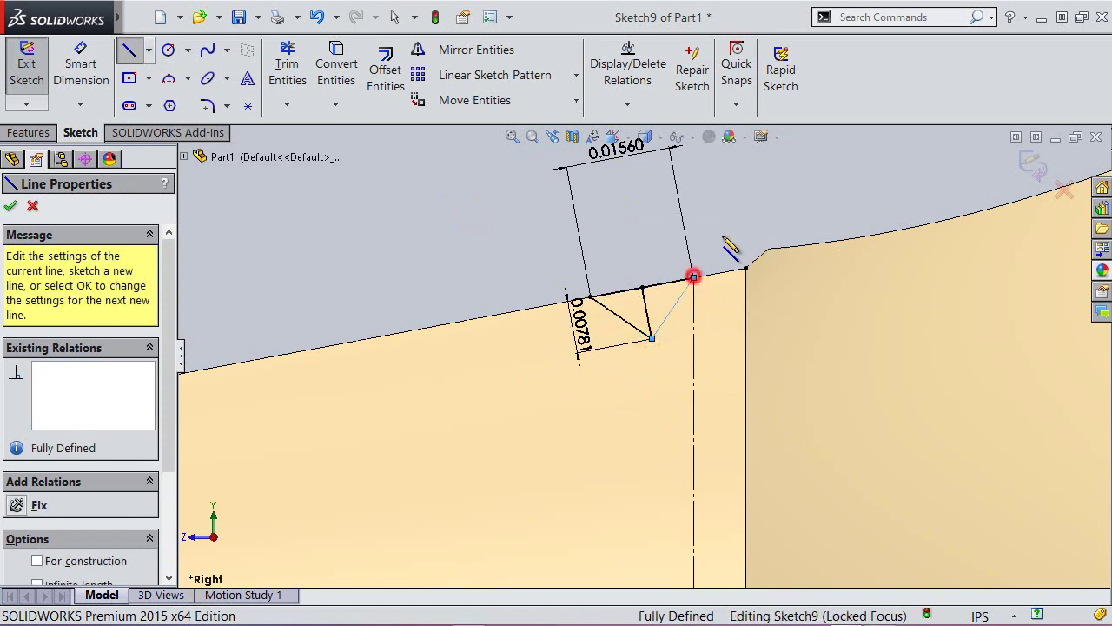
{"action": "right_click", "coordinate": [751, 178]}
{"action": "left_click", "coordinate": [791, 187]}
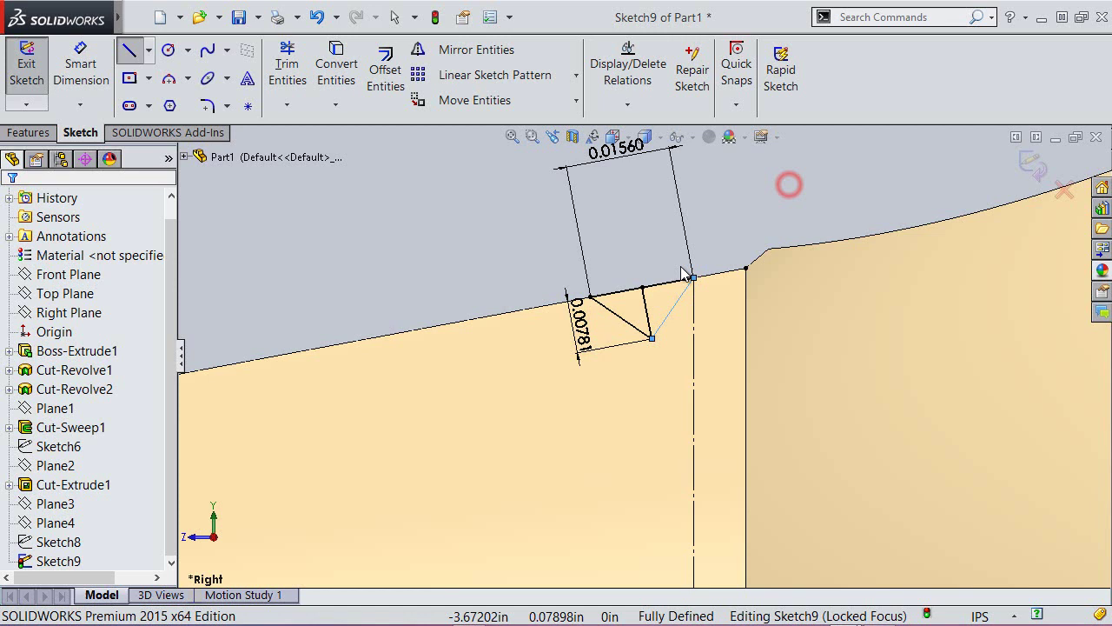
Convert the short perpendicular line and the top line into construction geometry.
{"action": "left_click", "coordinate": [650, 311]}
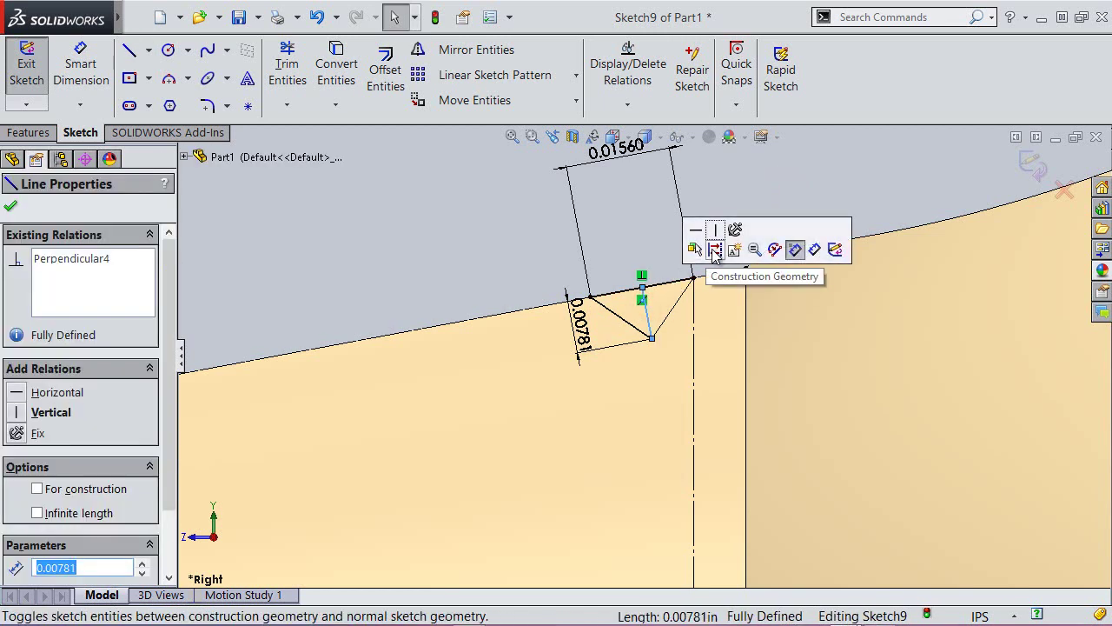
{"action": "left_click", "coordinate": [714, 246]}
{"action": "left_click", "coordinate": [665, 283]}
{"action": "left_click", "coordinate": [728, 226]}
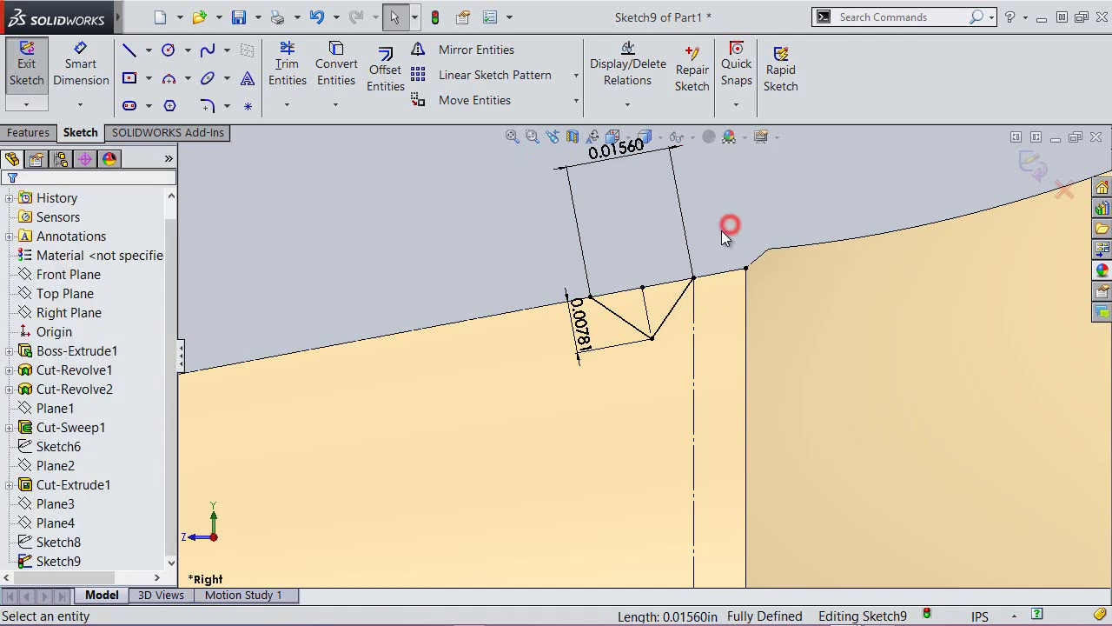
{"action": "scroll", "coordinate": [695, 270], "scroll_direction": "down", "scroll_amount": 2}
Draw a side line from the V's left end, perpendicular to the cone edge.
{"action": "left_click", "coordinate": [128, 50]}
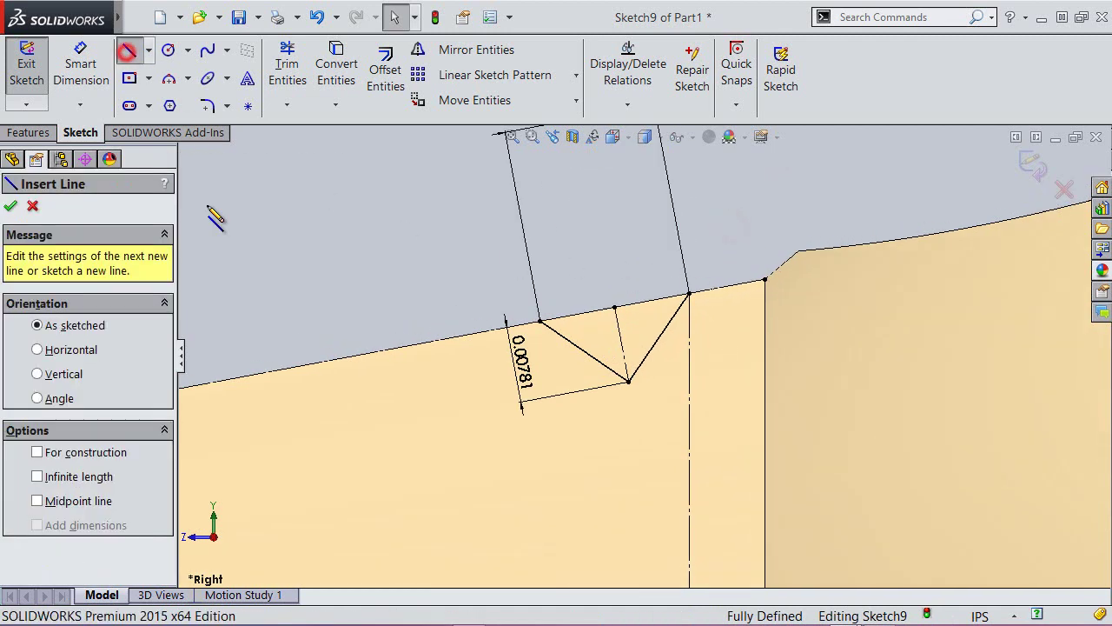
{"action": "left_click", "coordinate": [539, 320]}
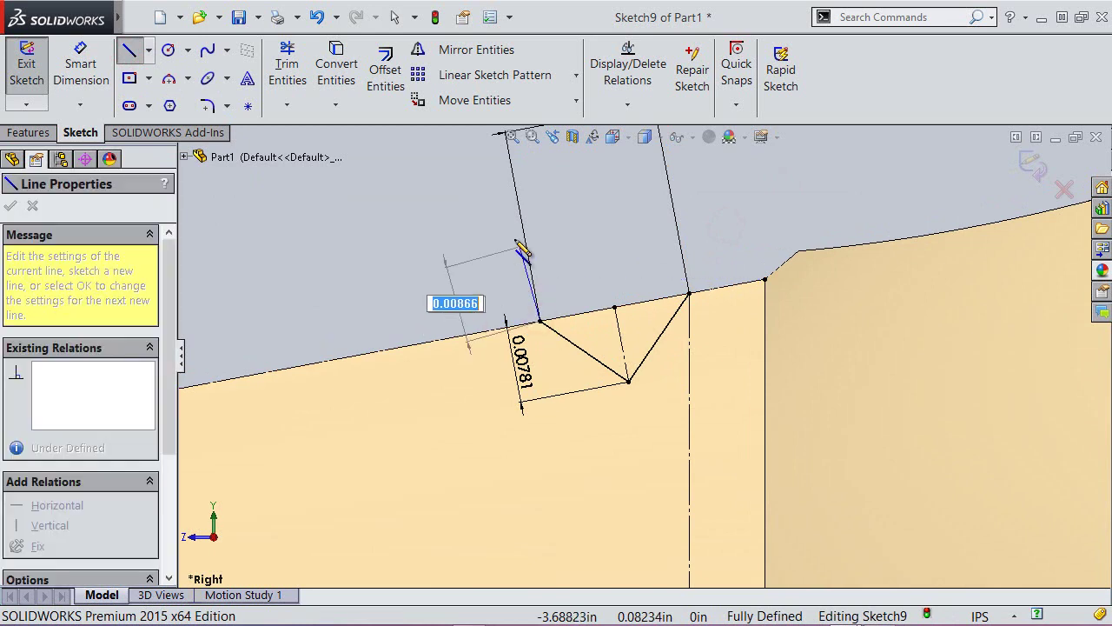
{"action": "right_click", "coordinate": [549, 252]}
{"action": "left_click", "coordinate": [565, 260]}
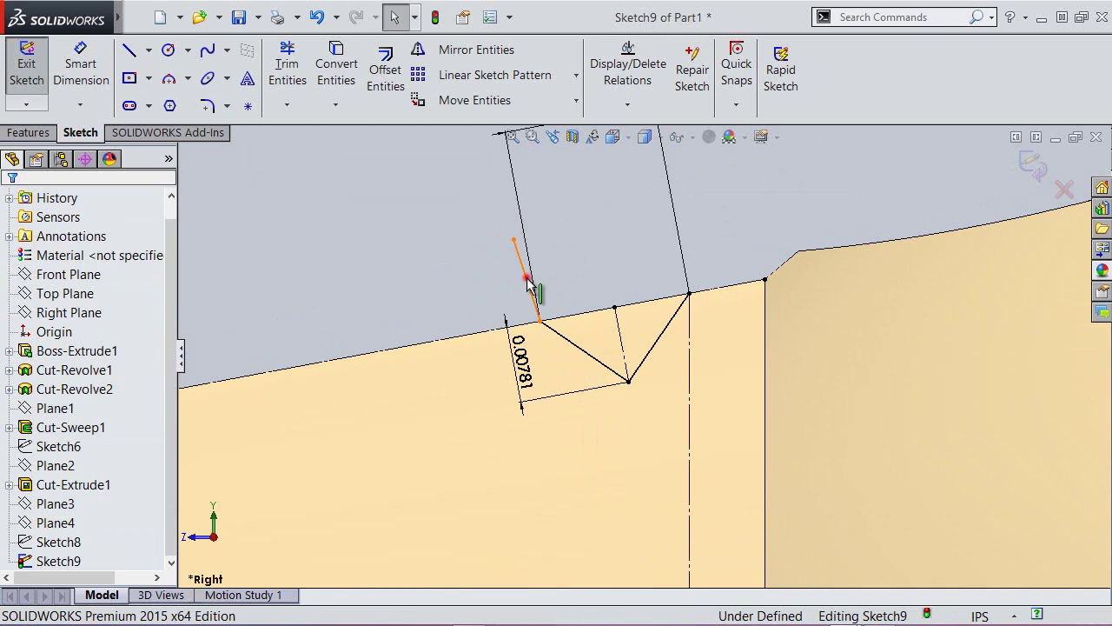
{"action": "left_click", "coordinate": [528, 280]}
{"action": "left_click", "coordinate": [579, 316], "text": "ctrl"}
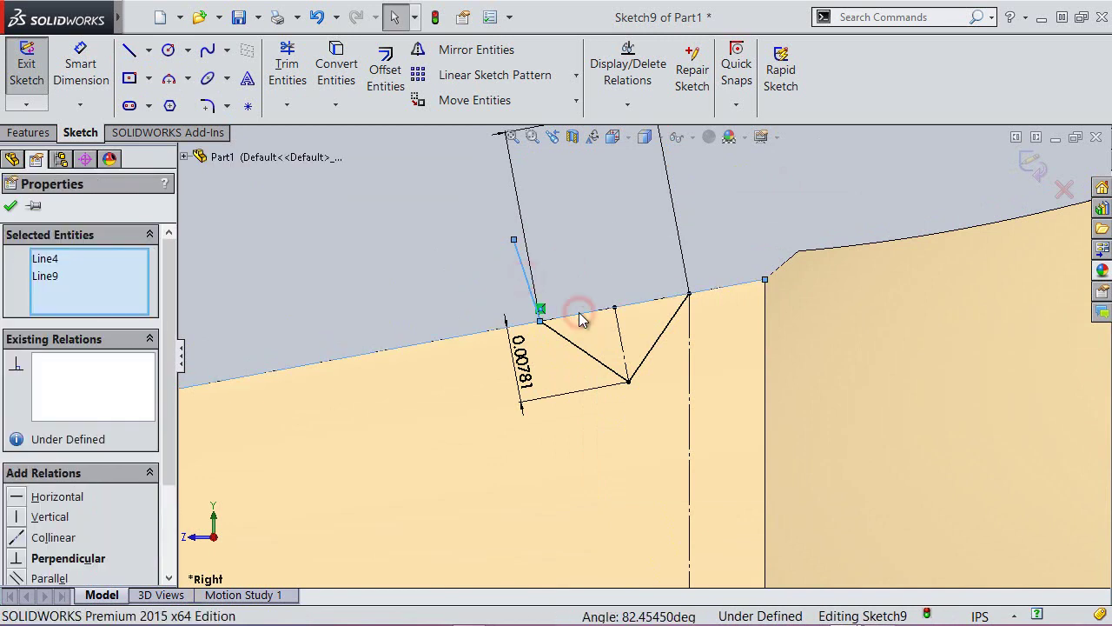
{"action": "left_click", "coordinate": [688, 242]}
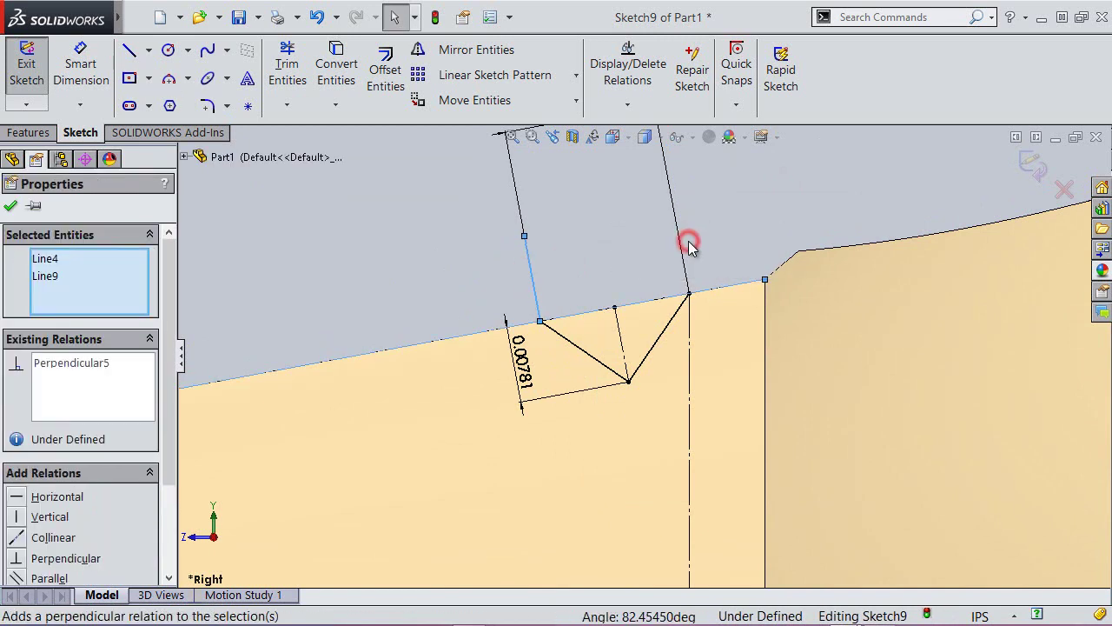
{"action": "left_click", "coordinate": [614, 250]}
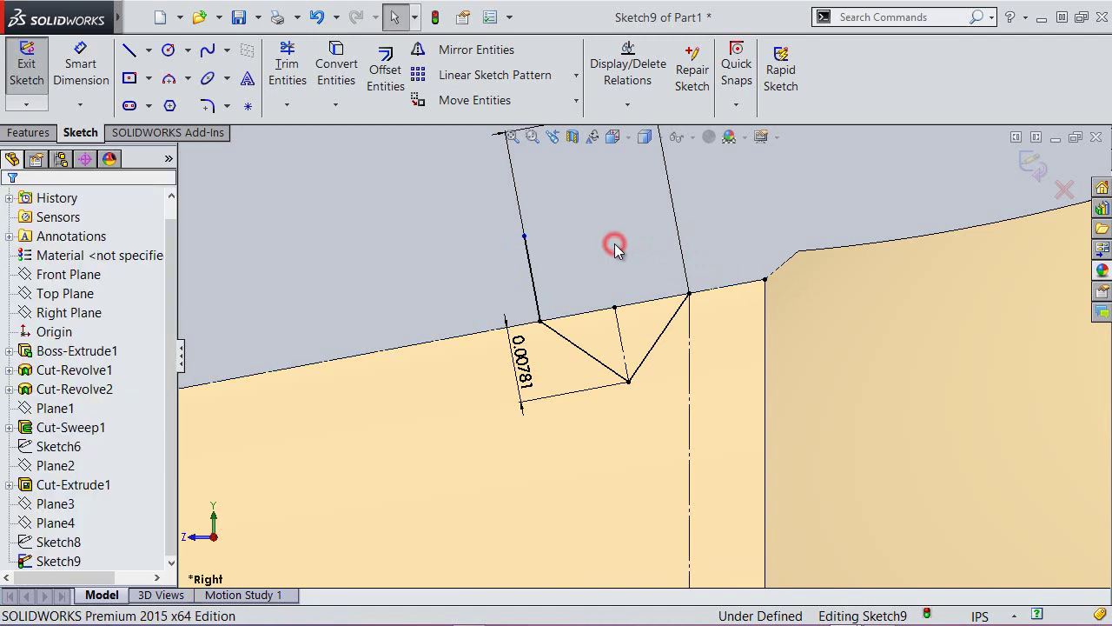
Draw the right side line perpendicular to the edge and make it equal to the left one.
{"action": "left_click", "coordinate": [130, 50]}
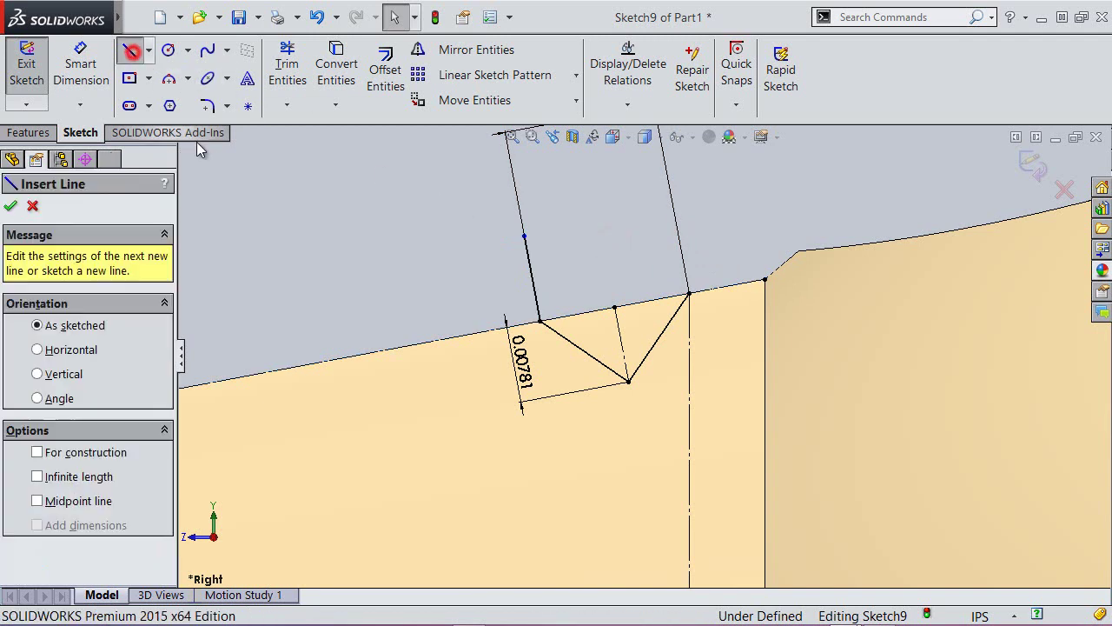
{"action": "left_click", "coordinate": [693, 295]}
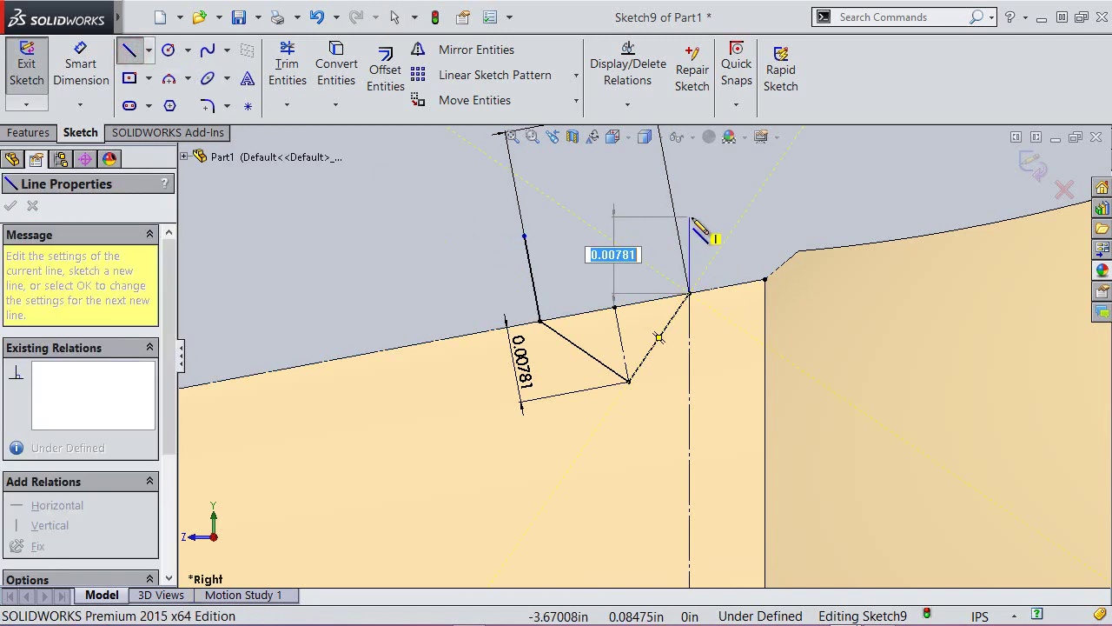
{"action": "left_click", "coordinate": [690, 169]}
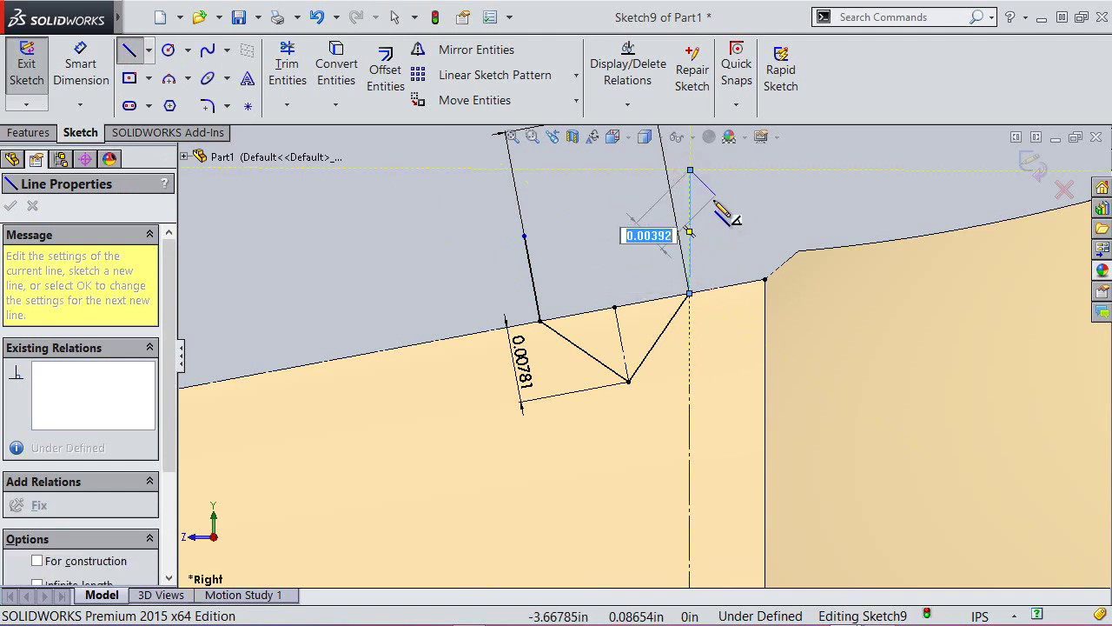
{"action": "key", "text": "Escape"}
{"action": "key", "text": "Escape"}
{"action": "left_click", "coordinate": [692, 205]}
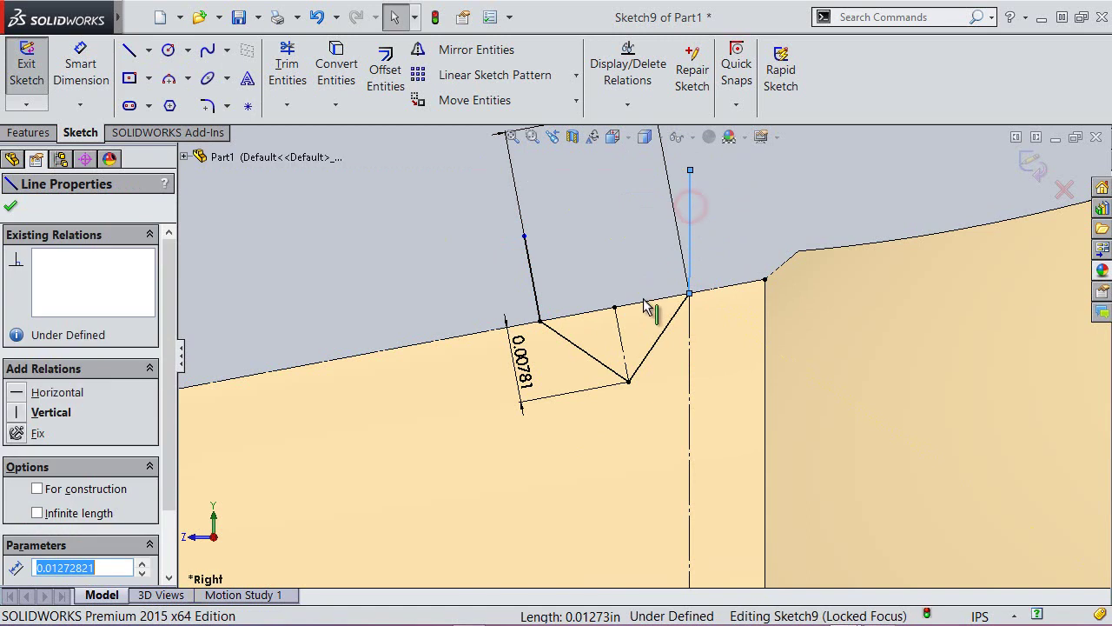
{"action": "left_click", "coordinate": [643, 301], "text": "ctrl"}
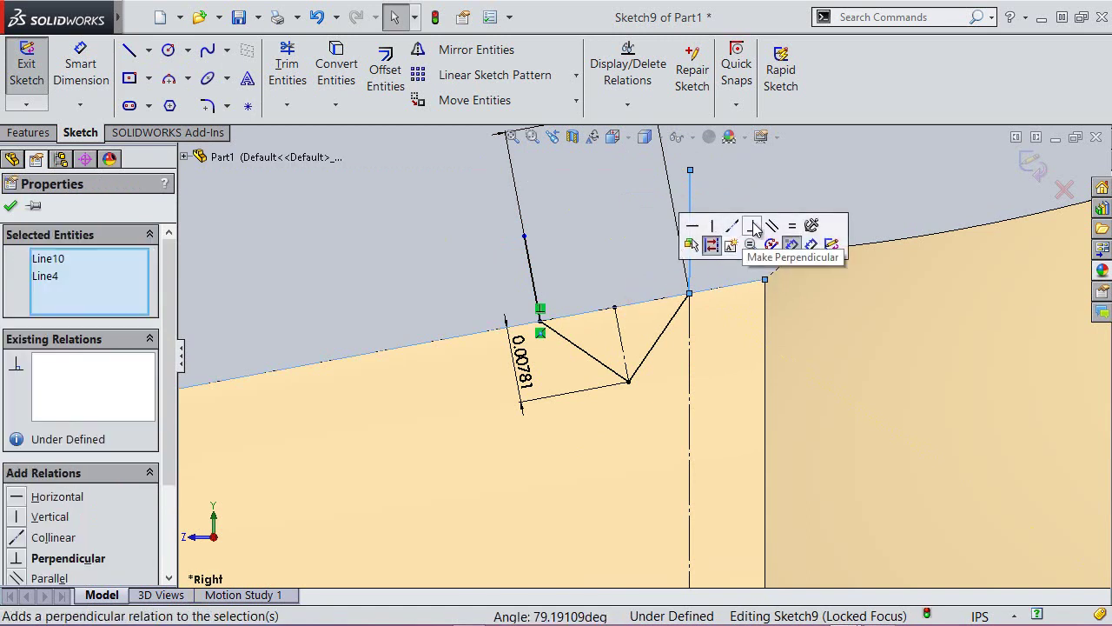
{"action": "left_click", "coordinate": [754, 228]}
{"action": "left_click", "coordinate": [739, 249]}
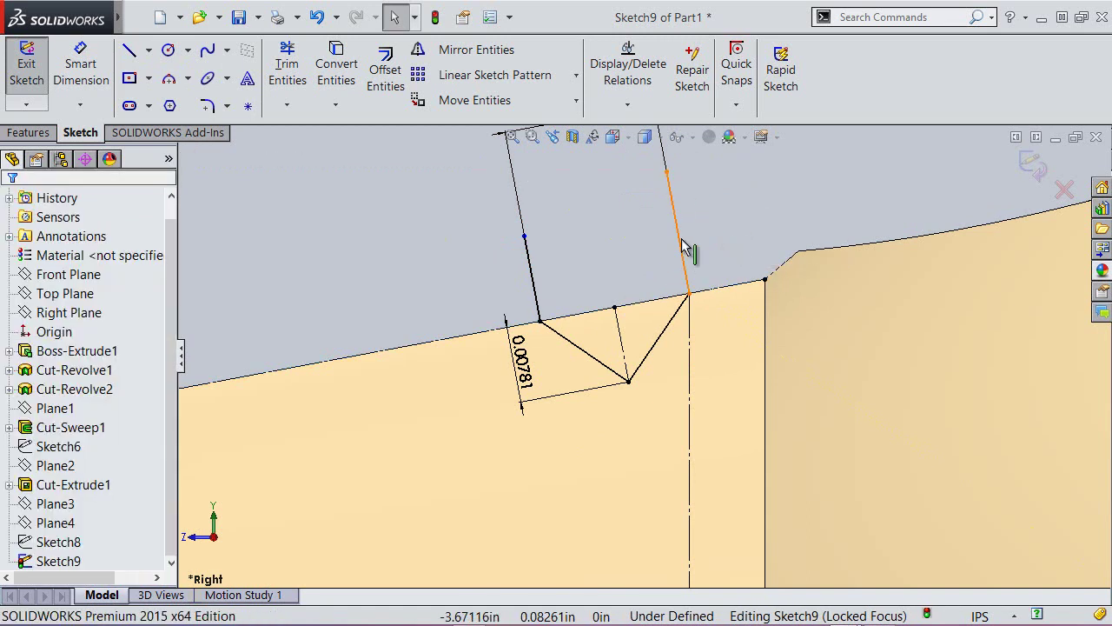
{"action": "left_click", "coordinate": [682, 242]}
{"action": "left_click", "coordinate": [531, 275], "text": "ctrl"}
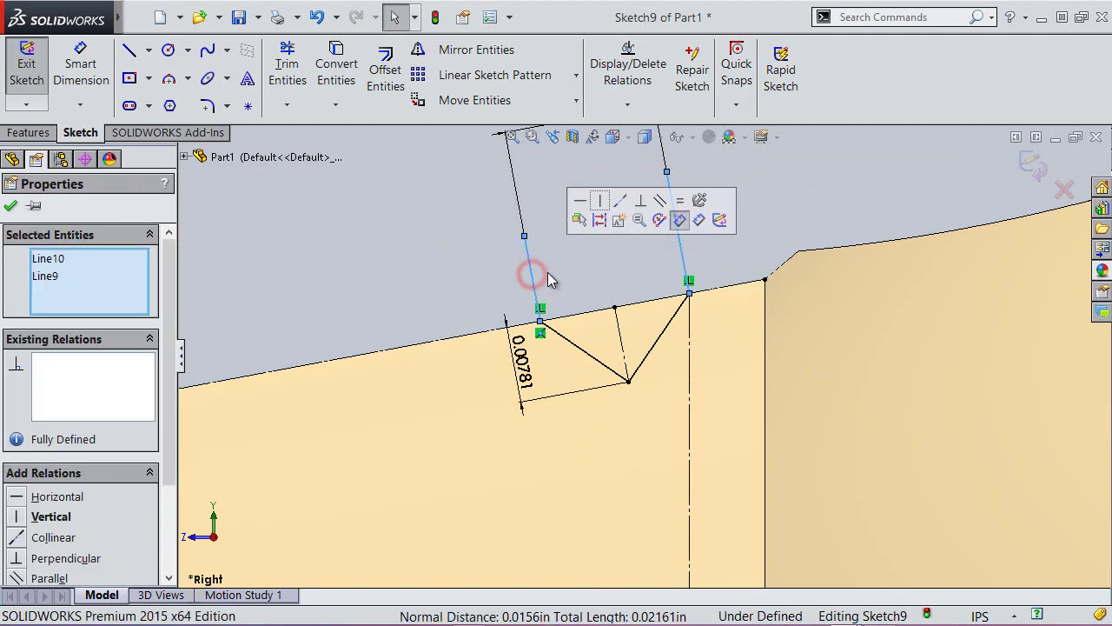
{"action": "left_click", "coordinate": [641, 242]}
Draw a top line joining the tops of the two side lines.
{"action": "left_click", "coordinate": [128, 49]}
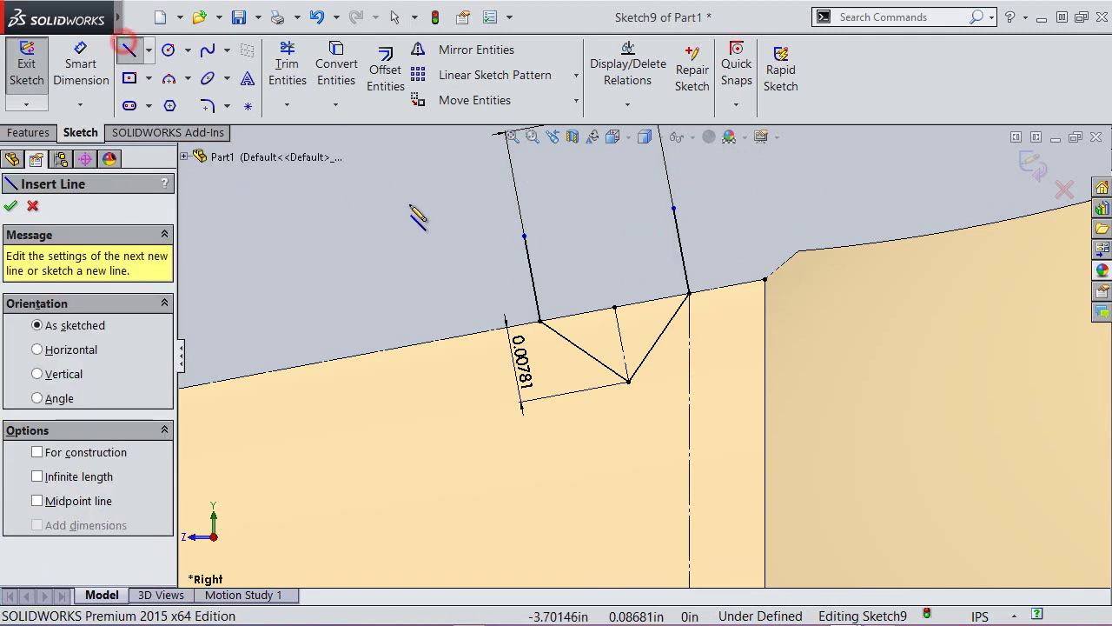
{"action": "left_click", "coordinate": [521, 234]}
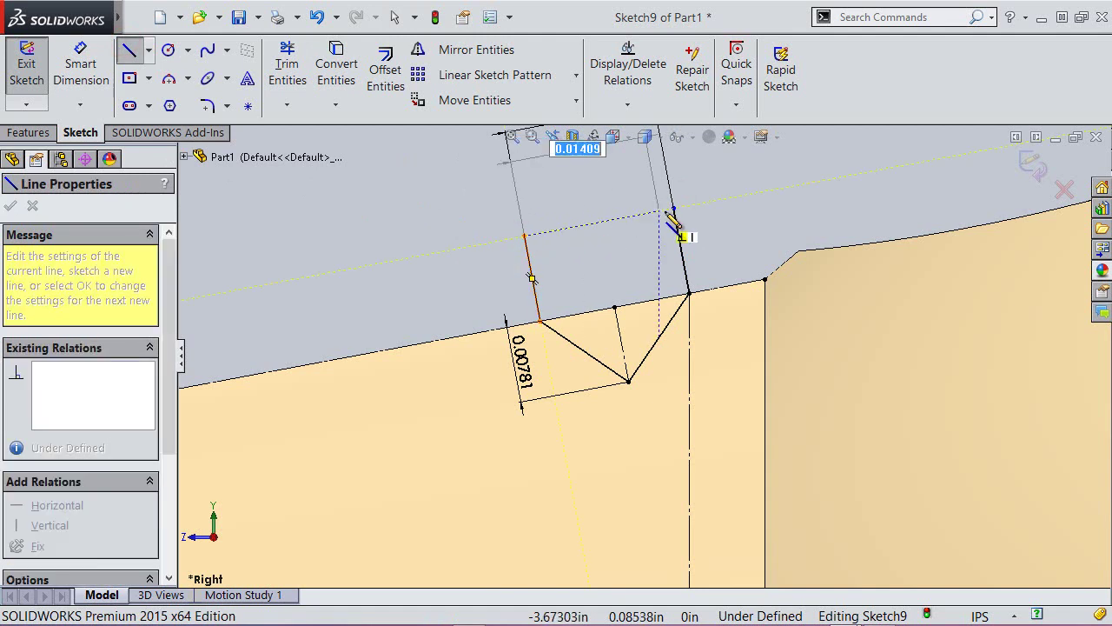
{"action": "double_click", "coordinate": [674, 208]}
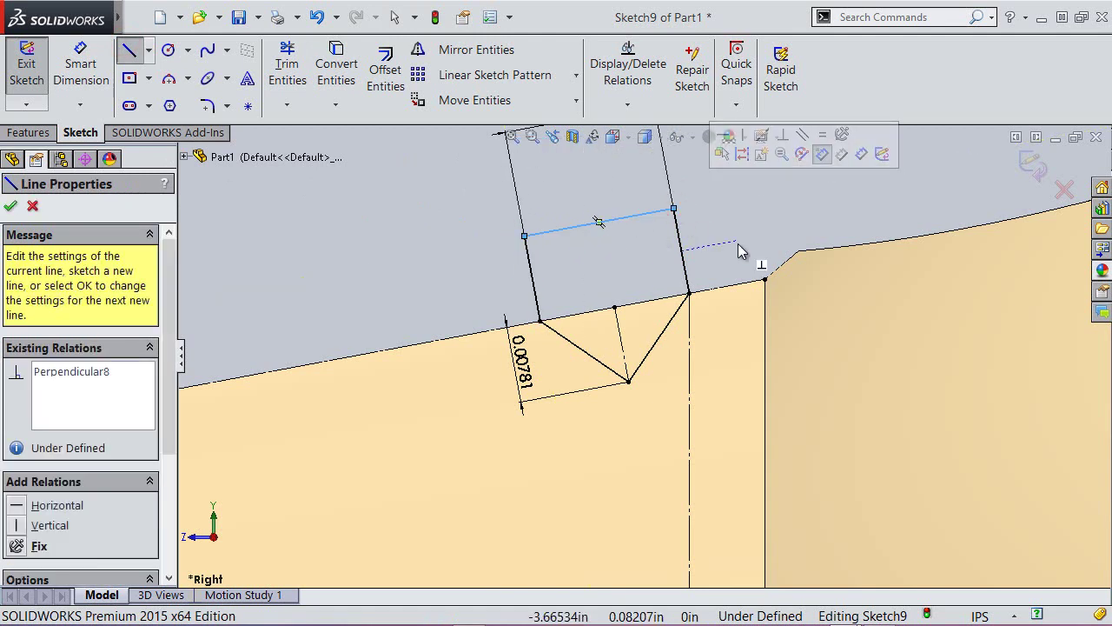
{"action": "right_click", "coordinate": [738, 244]}
{"action": "left_click", "coordinate": [765, 255]}
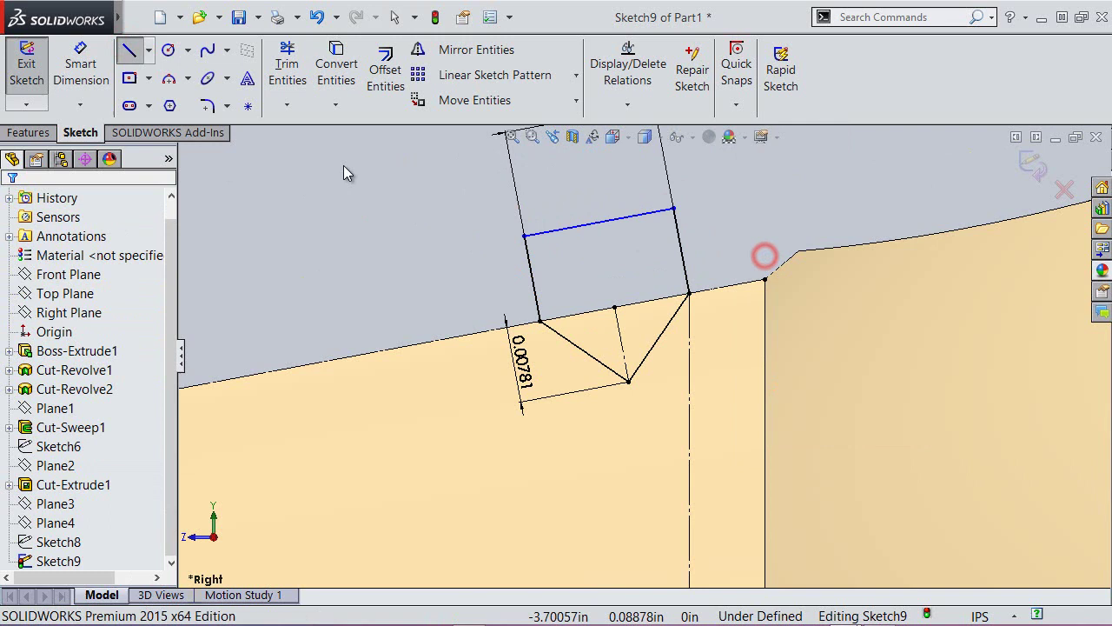
Dimension the top line 0.0015 in from the cone edge, fully defining Sketch9.
{"action": "left_click", "coordinate": [81, 66]}
{"action": "left_click", "coordinate": [580, 233]}
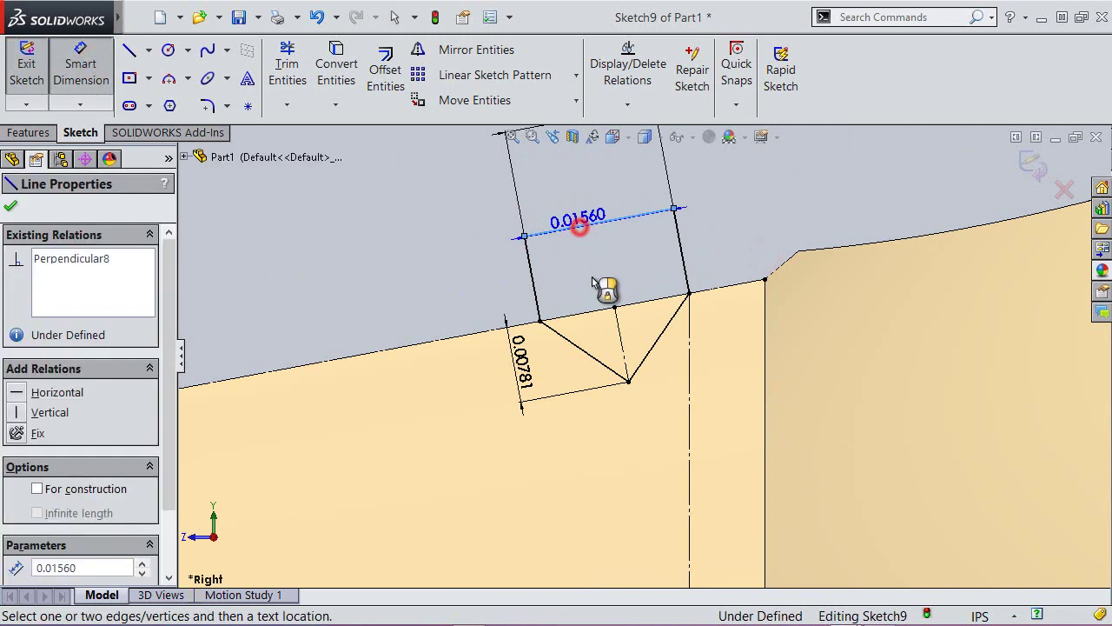
{"action": "left_click", "coordinate": [596, 302]}
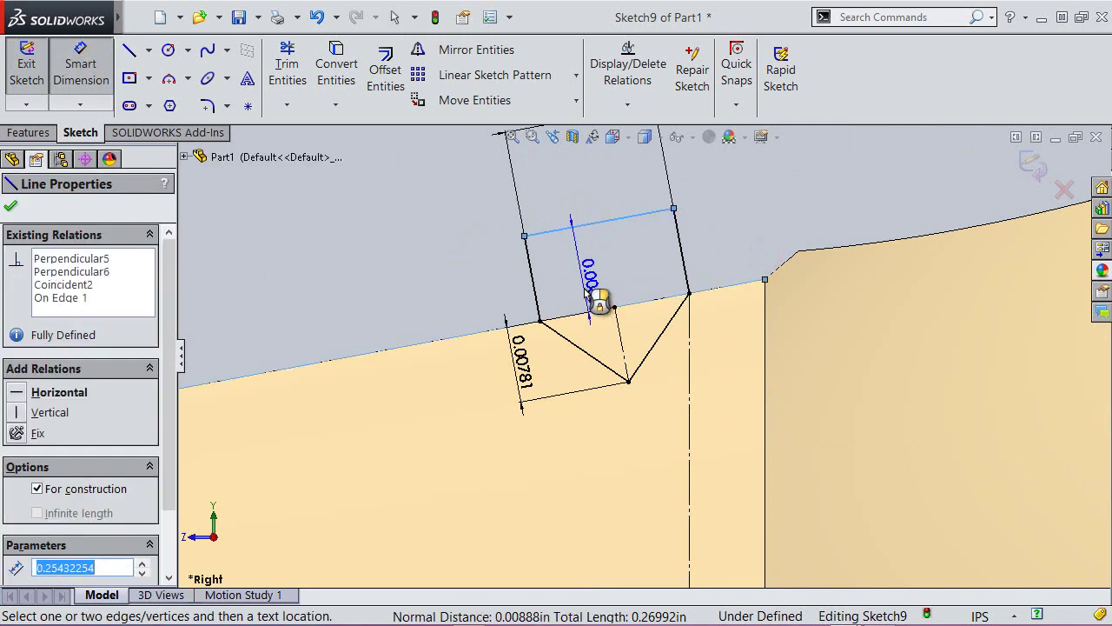
{"action": "left_click", "coordinate": [589, 294]}
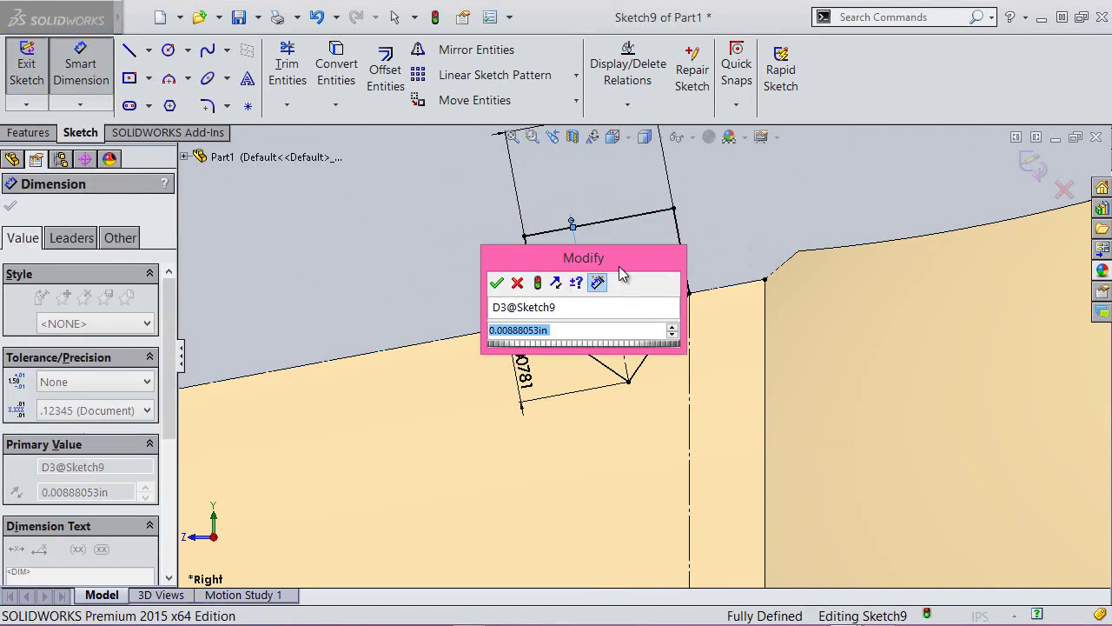
{"action": "type", "text": "0.0015"}
{"action": "key", "text": "Return"}
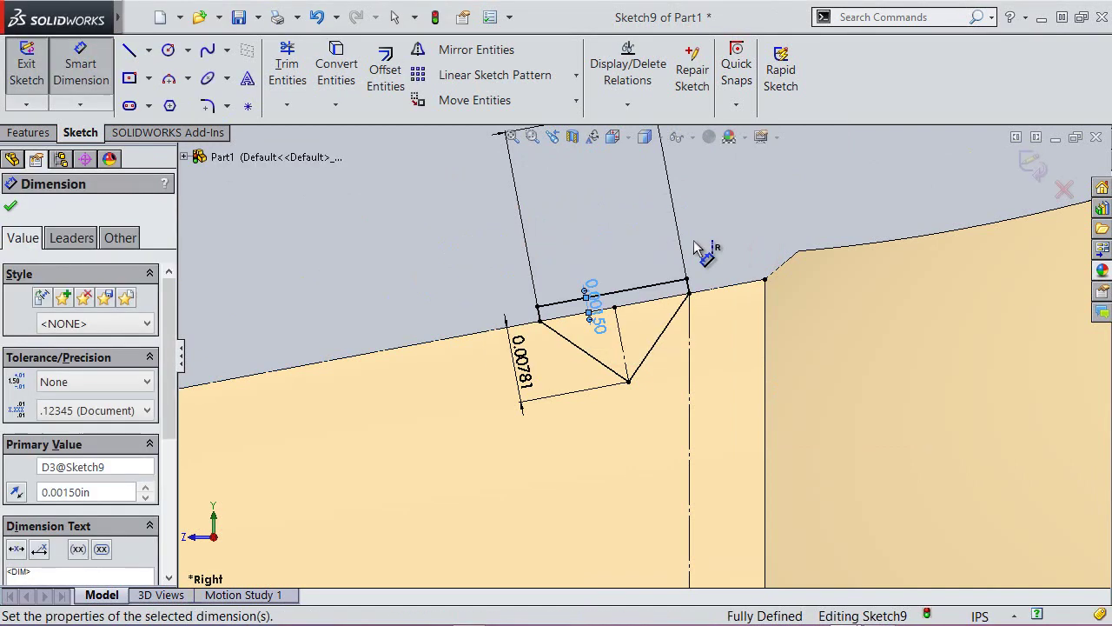
{"action": "right_click", "coordinate": [751, 217]}
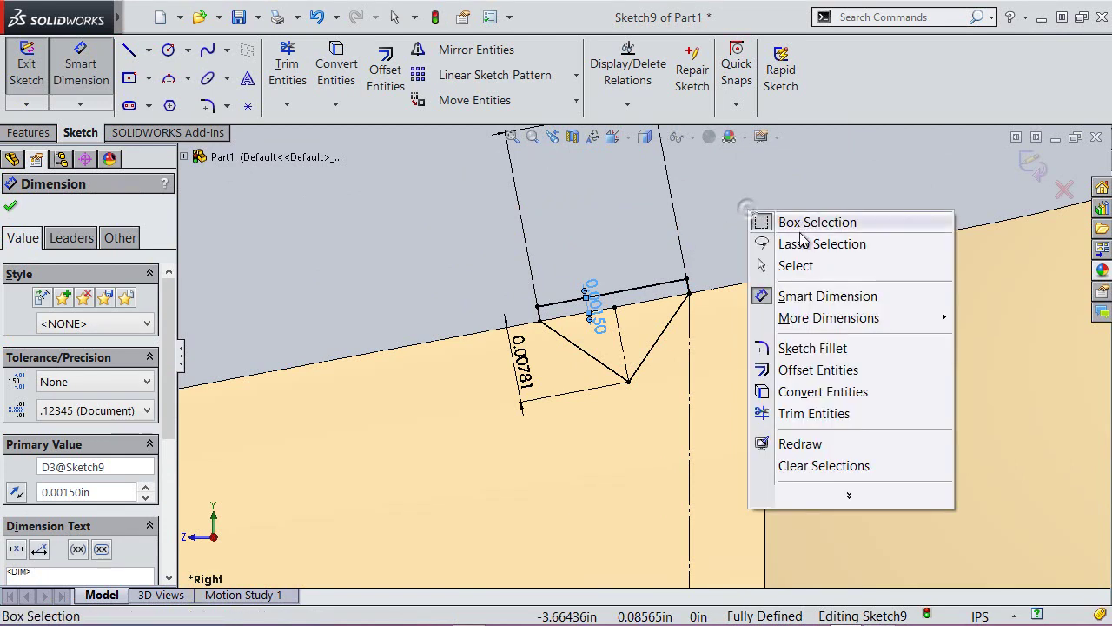
{"action": "left_click", "coordinate": [783, 263]}
Exit Sketch9 and view the drill bit in Isometric, zoomed toward the tip.
{"action": "left_click", "coordinate": [1038, 165]}
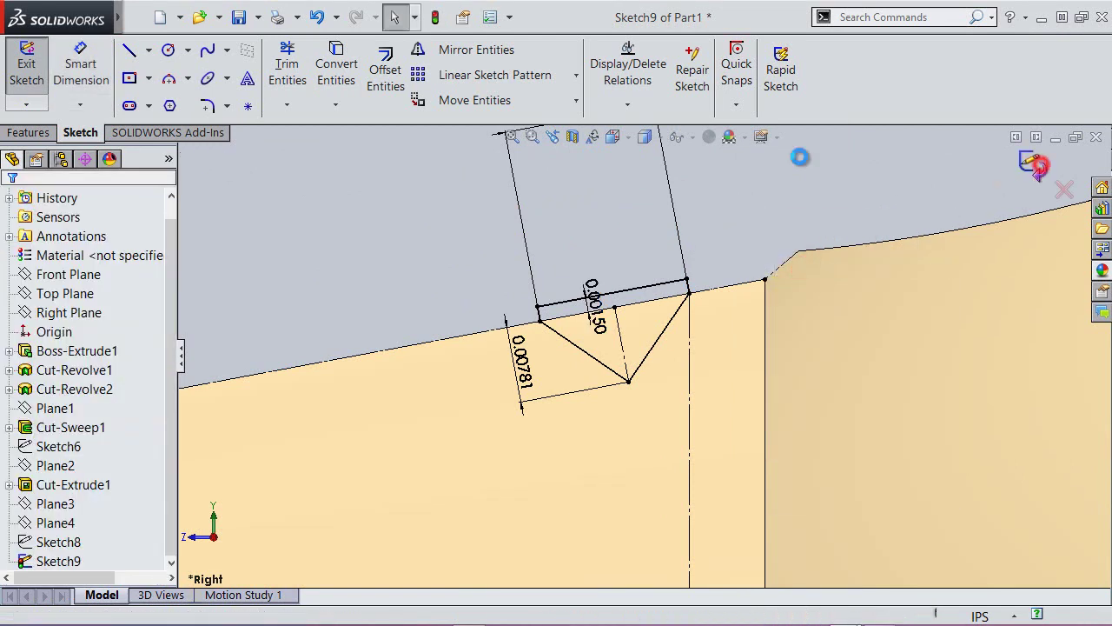
{"action": "left_click", "coordinate": [625, 139]}
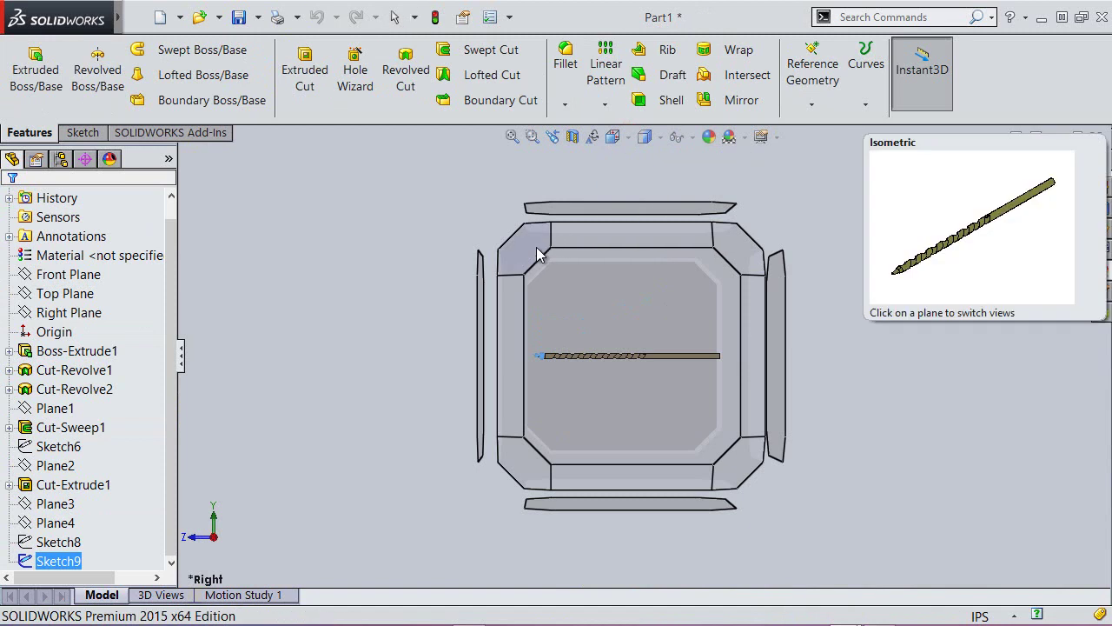
{"action": "left_click", "coordinate": [534, 246]}
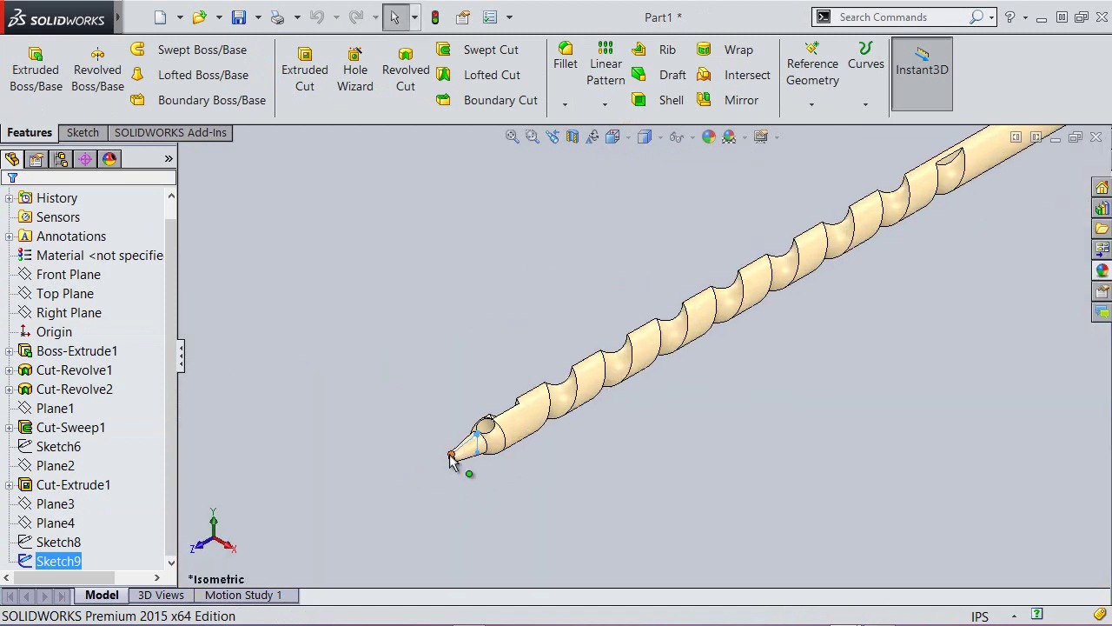
{"action": "scroll", "coordinate": [404, 495], "scroll_direction": "down", "scroll_amount": 5}
Make Sketch8's tip circle visible again and save the part.
{"action": "left_click", "coordinate": [431, 285]}
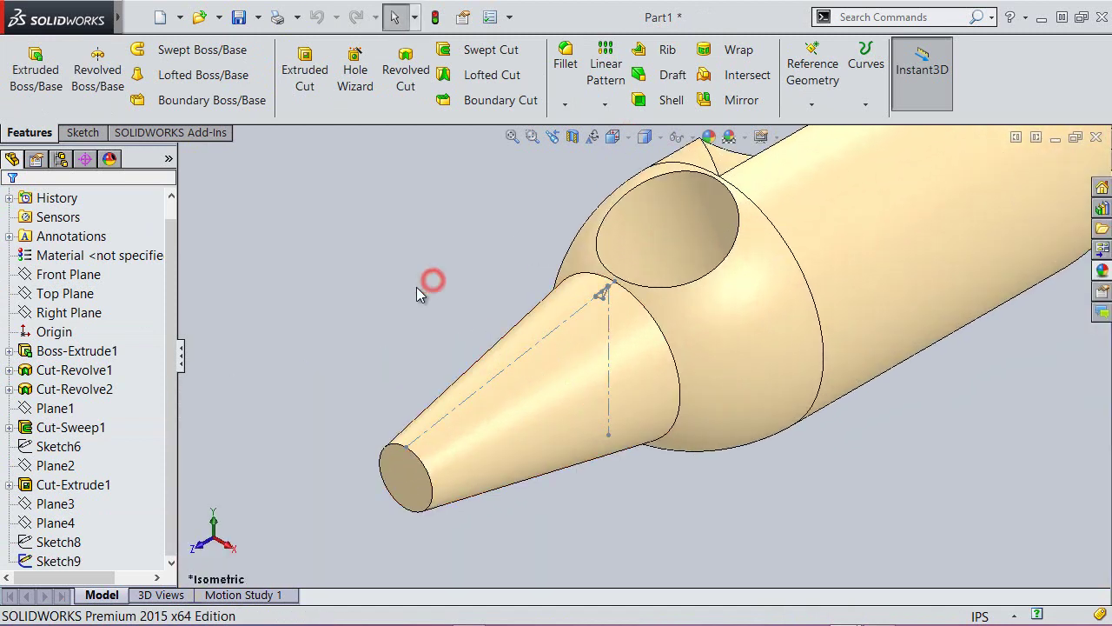
{"action": "left_click", "coordinate": [65, 541]}
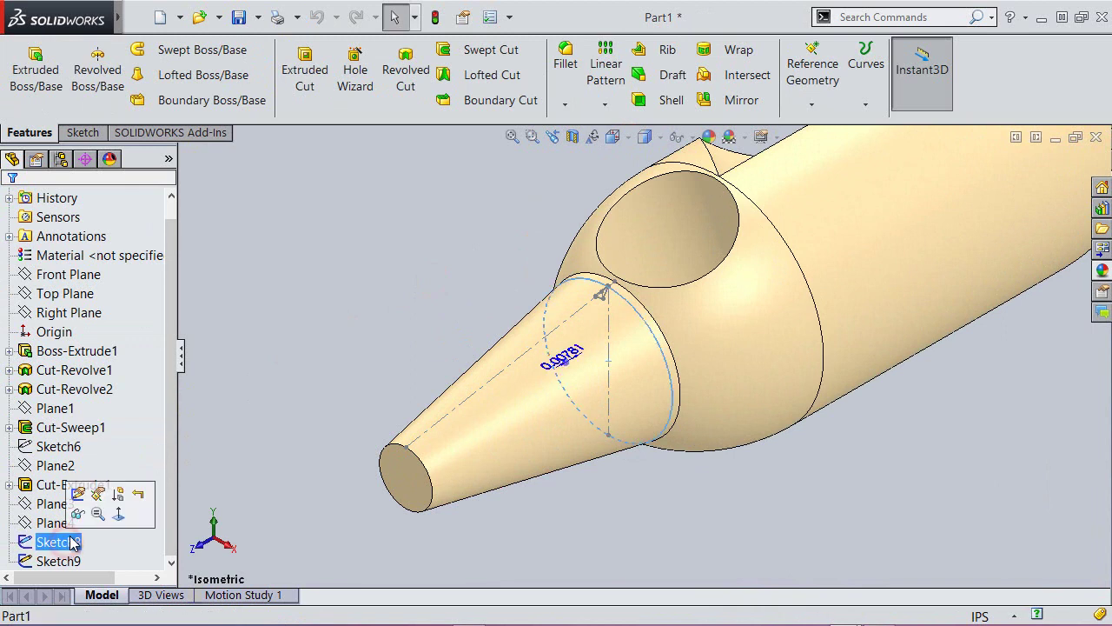
{"action": "left_click", "coordinate": [79, 514]}
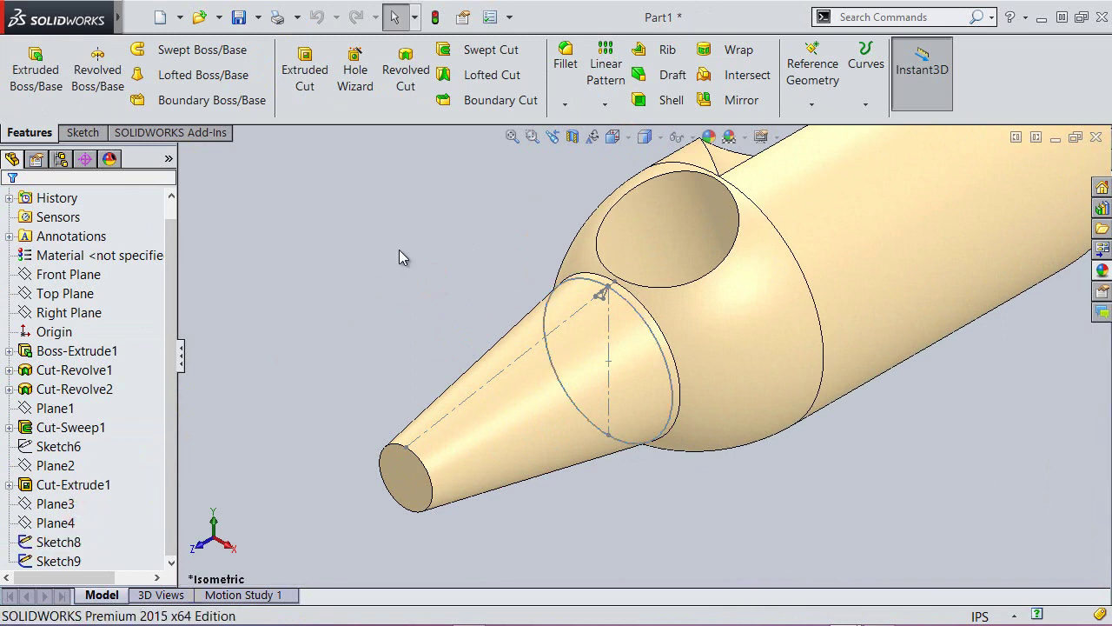
{"action": "left_click", "coordinate": [238, 17]}
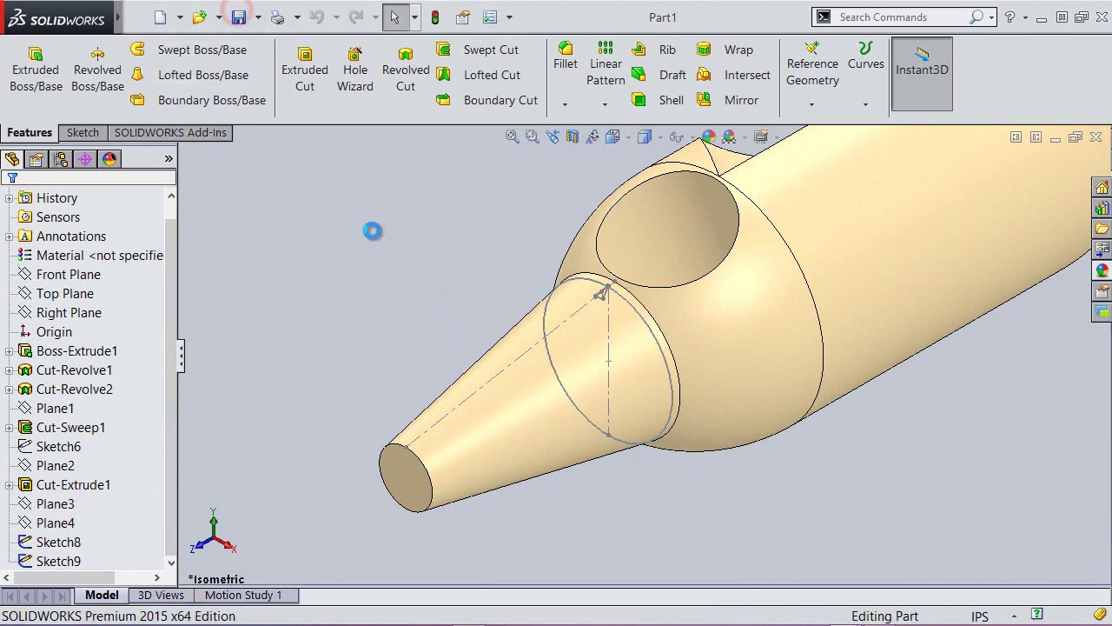
{"action": "left_click", "coordinate": [401, 233]}
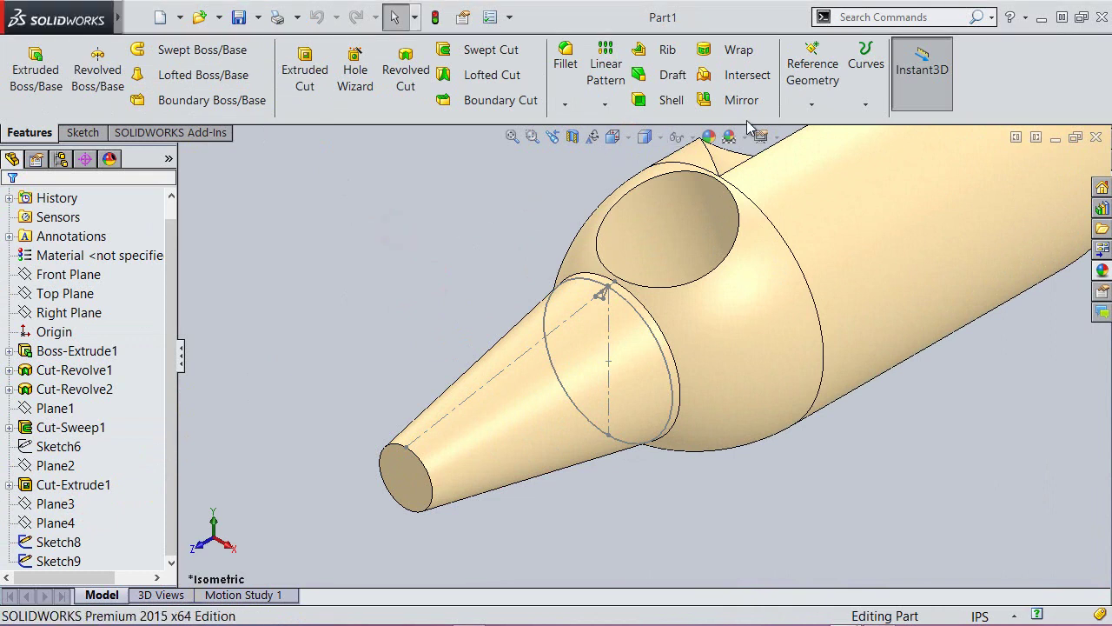
{"action": "left_click", "coordinate": [865, 108]}
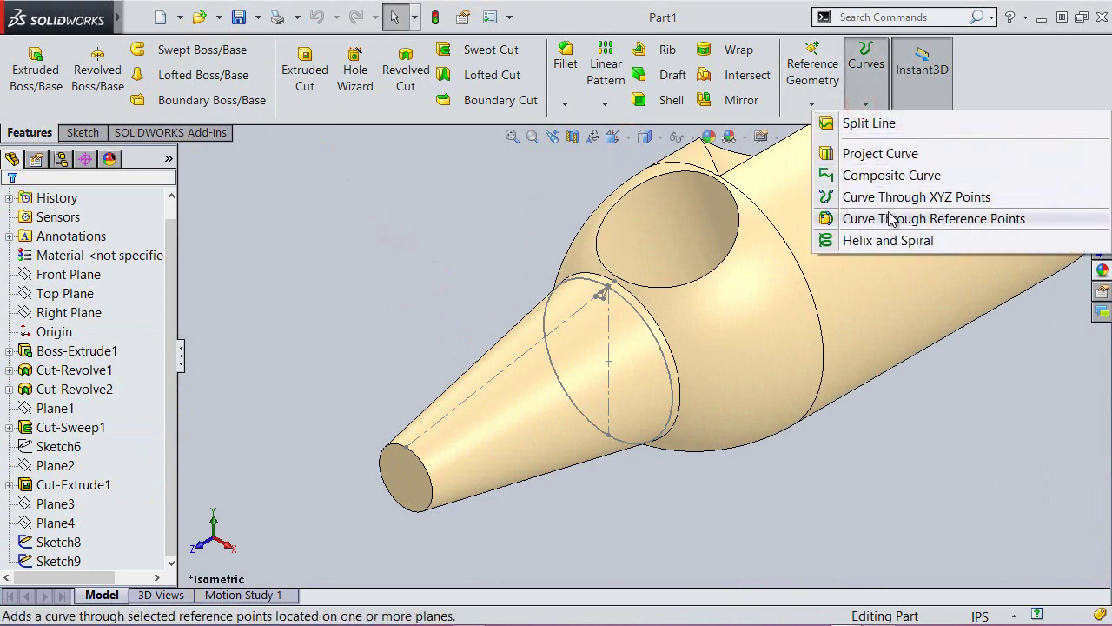
Start a helix on the Sketch8 tip circle, defined by height and revolution, with height 0.2421875 in.
{"action": "left_click", "coordinate": [896, 243]}
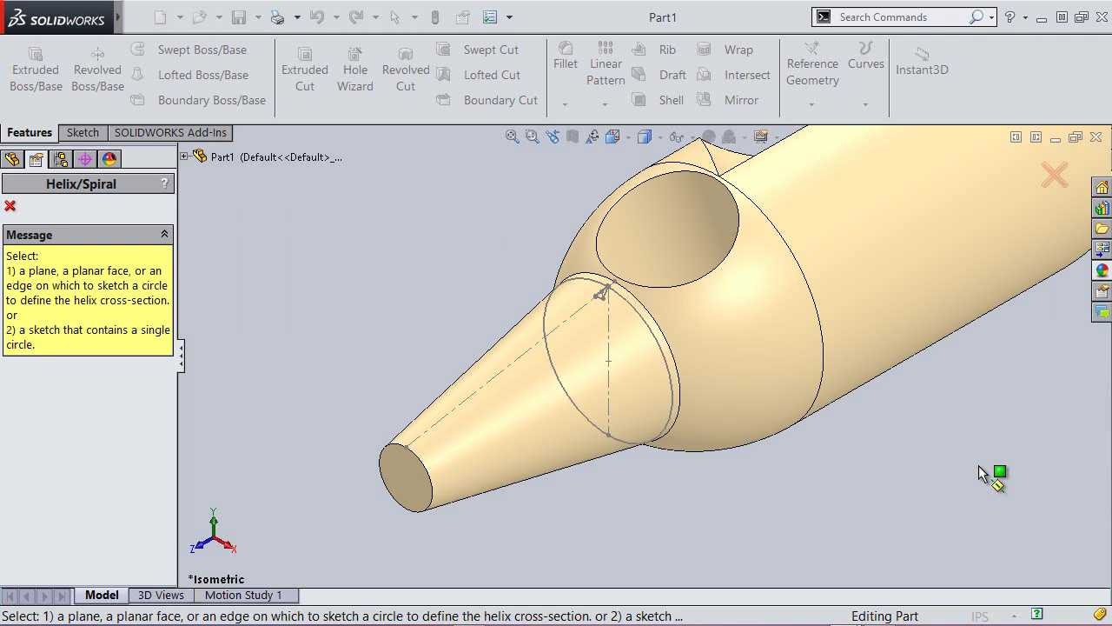
{"action": "left_click", "coordinate": [629, 306]}
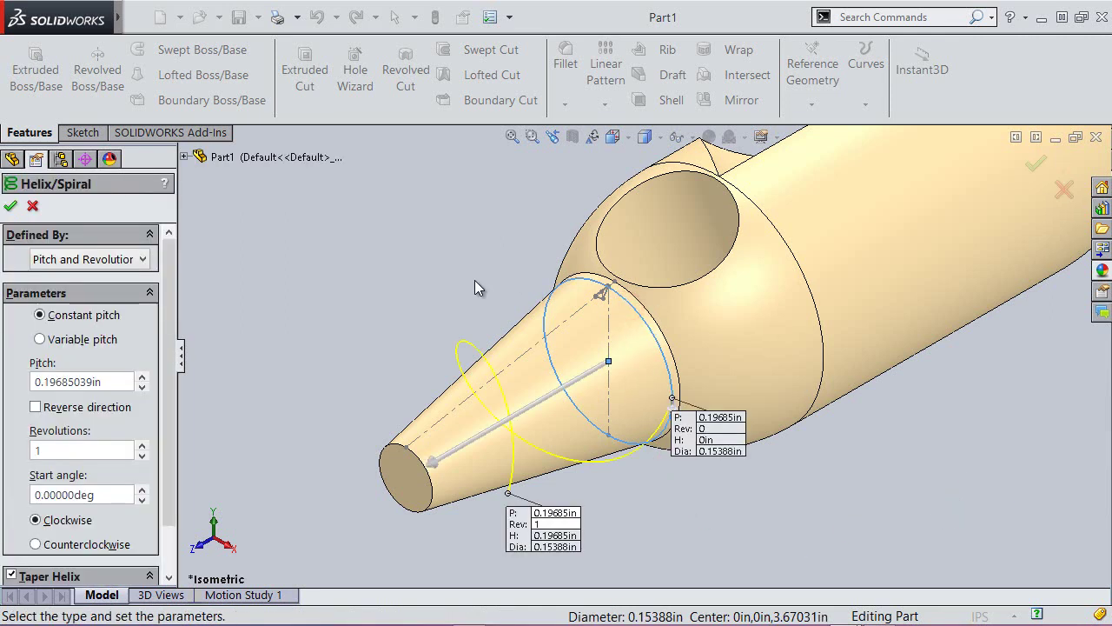
{"action": "left_click", "coordinate": [110, 259]}
{"action": "left_click", "coordinate": [116, 293]}
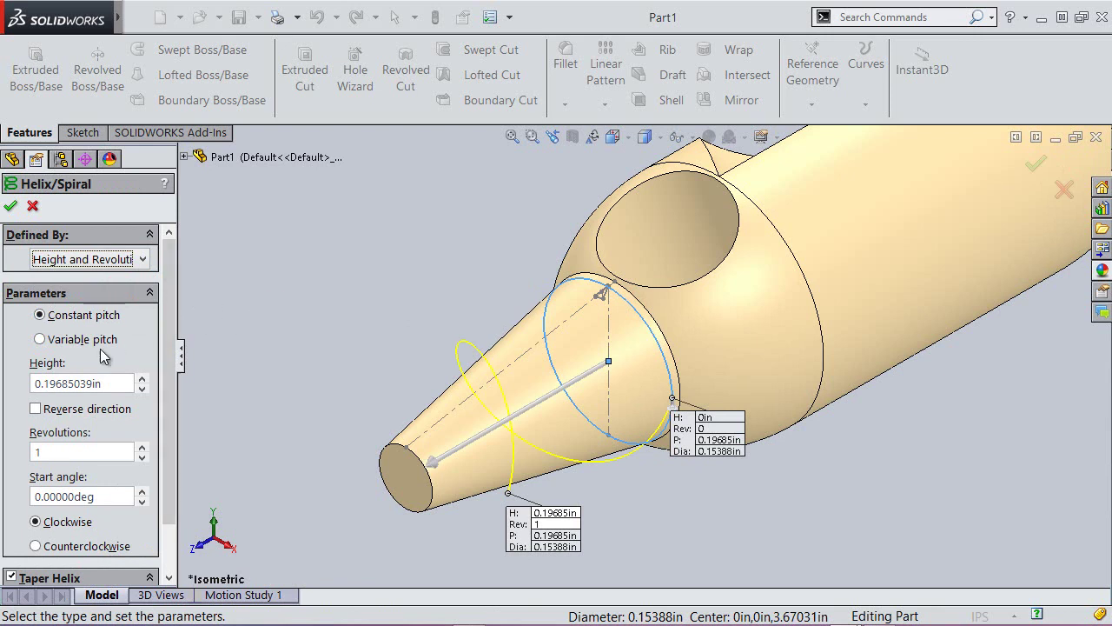
{"action": "left_click_drag", "start_coordinate": [116, 383], "coordinate": [17, 389]}
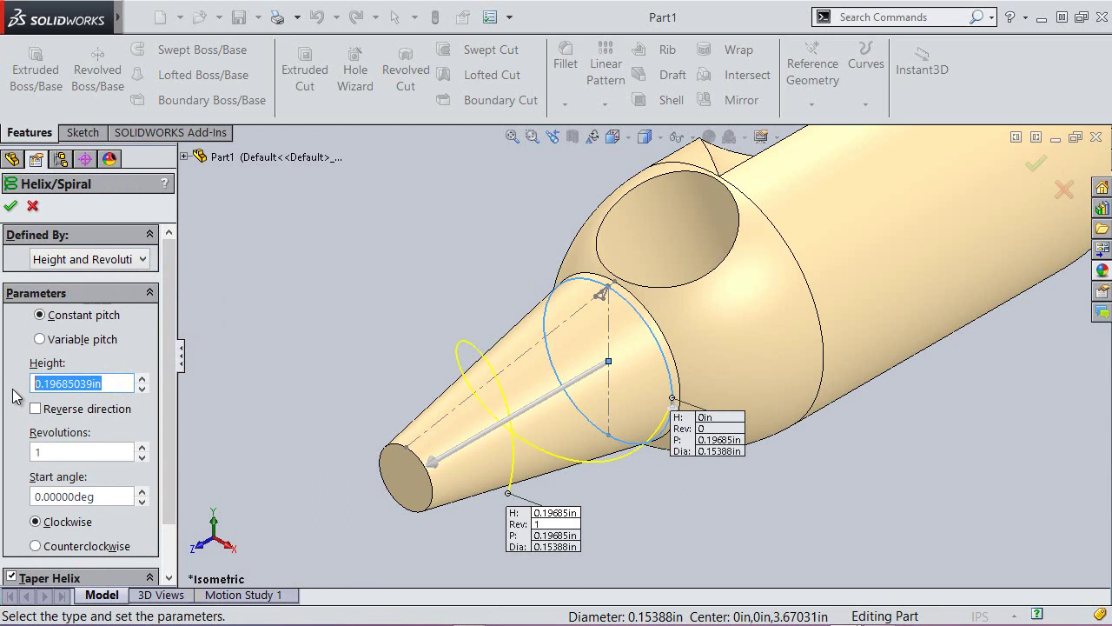
{"action": "type", "text": "0.2421875"}
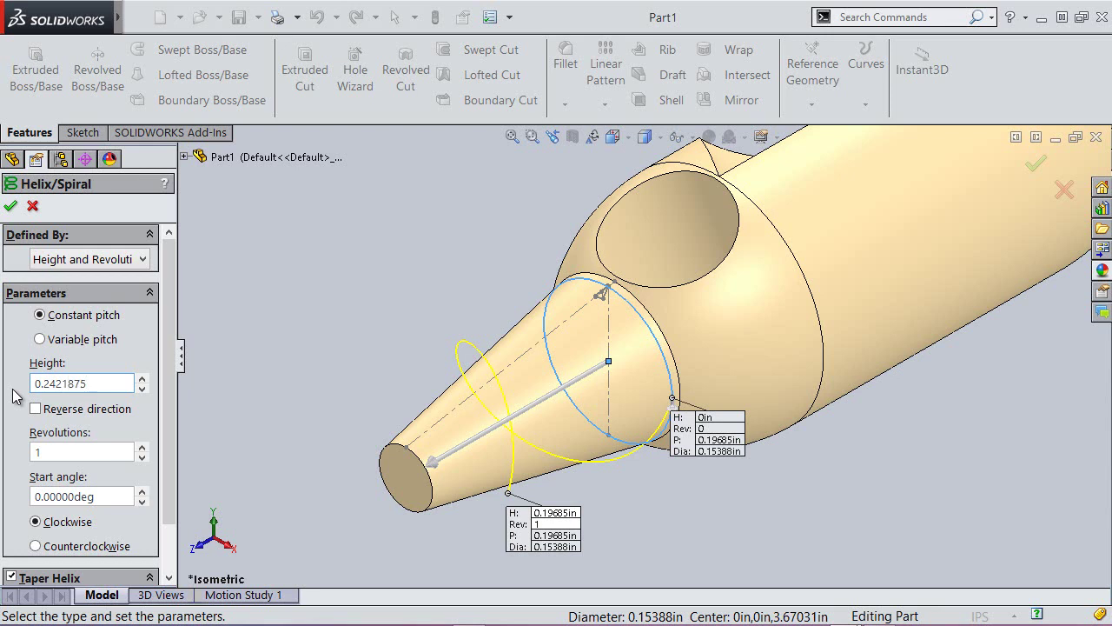
{"action": "key", "text": "Return"}
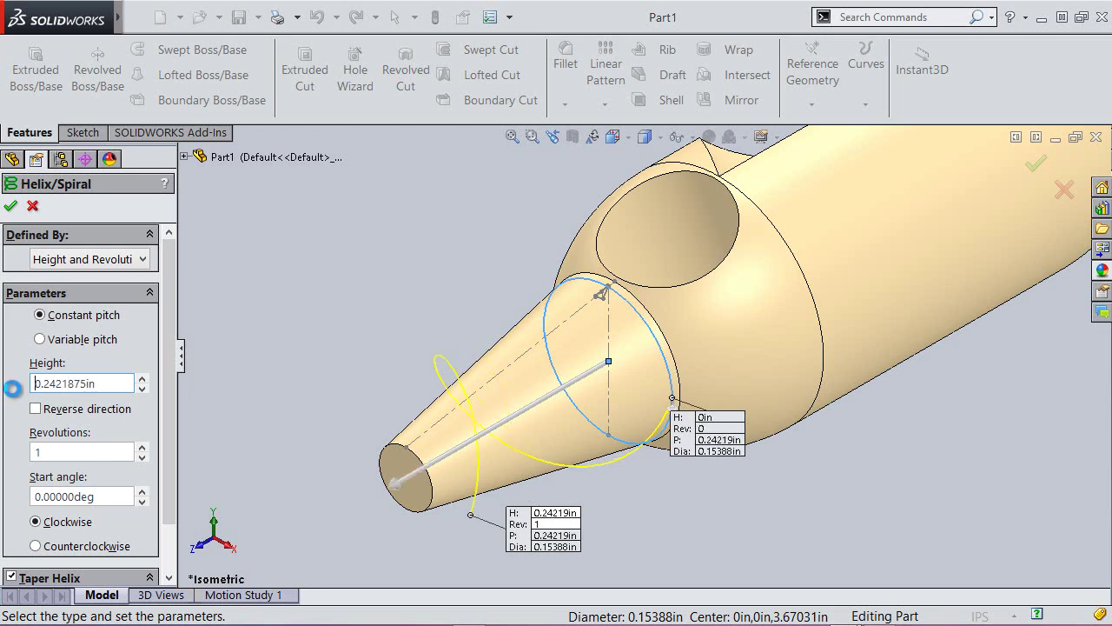
Set the helix to 4 revolutions, 90° start angle, winding counterclockwise.
{"action": "double_click", "coordinate": [68, 452]}
{"action": "type", "text": "4"}
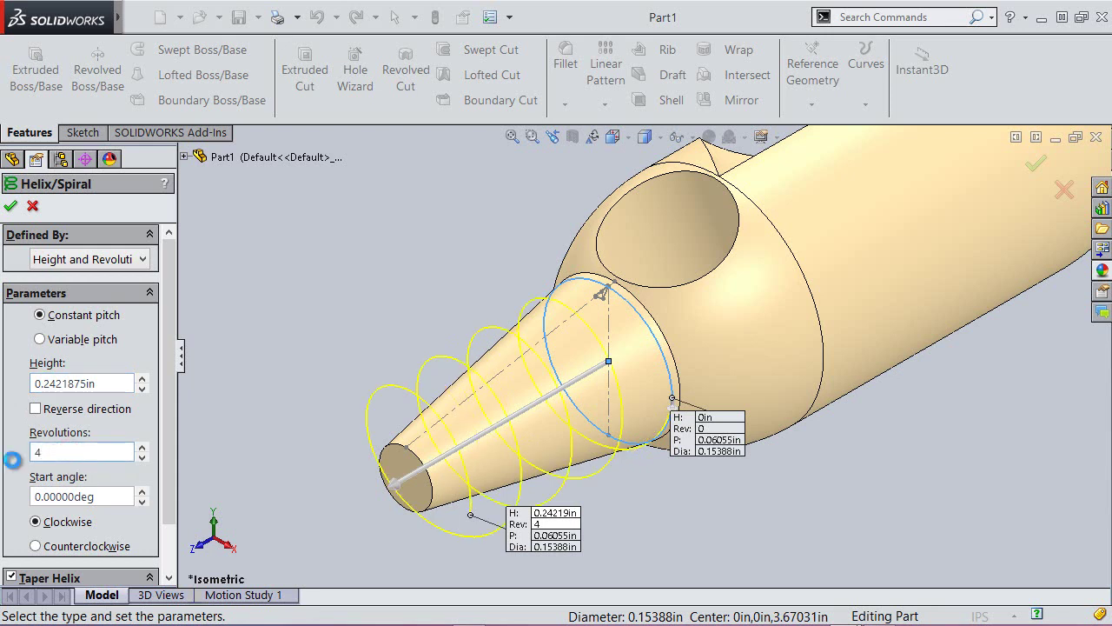
{"action": "double_click", "coordinate": [104, 495]}
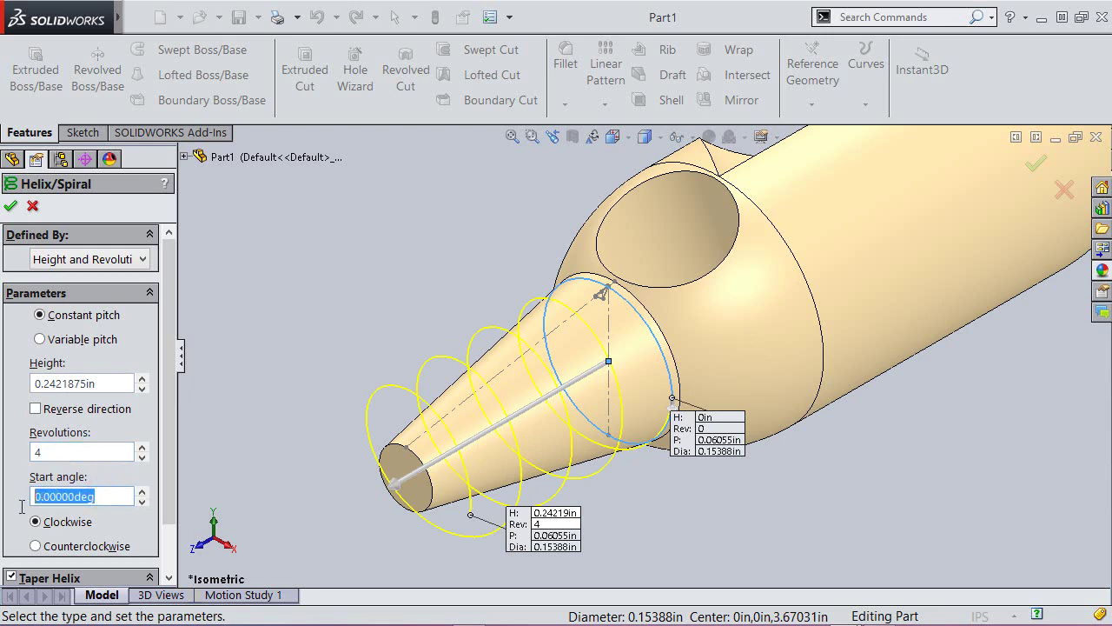
{"action": "type", "text": "90"}
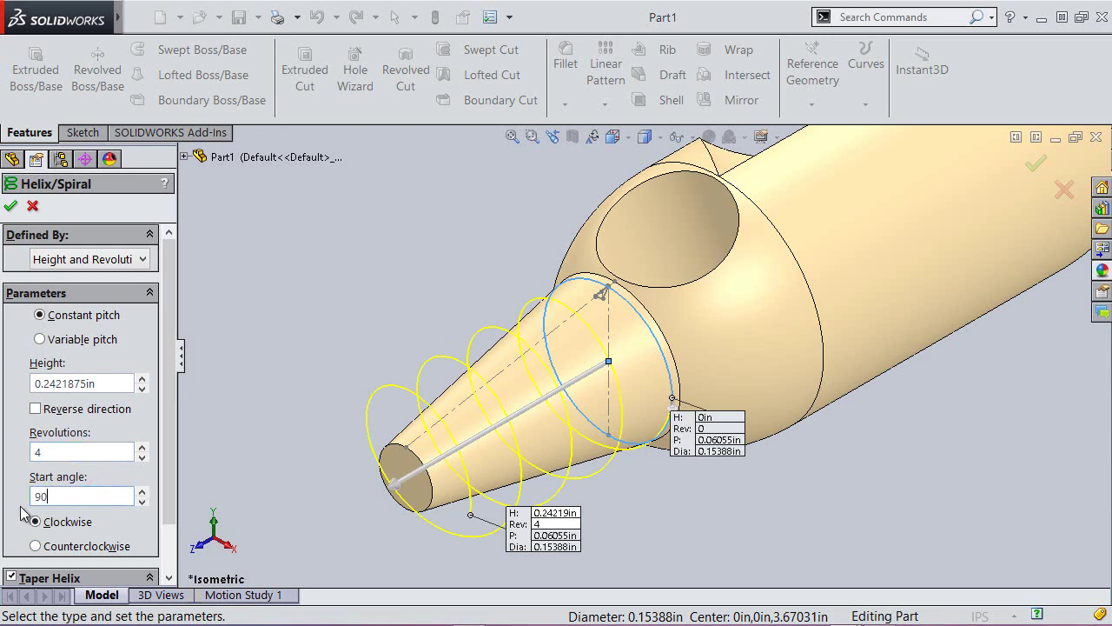
{"action": "key", "text": "Return"}
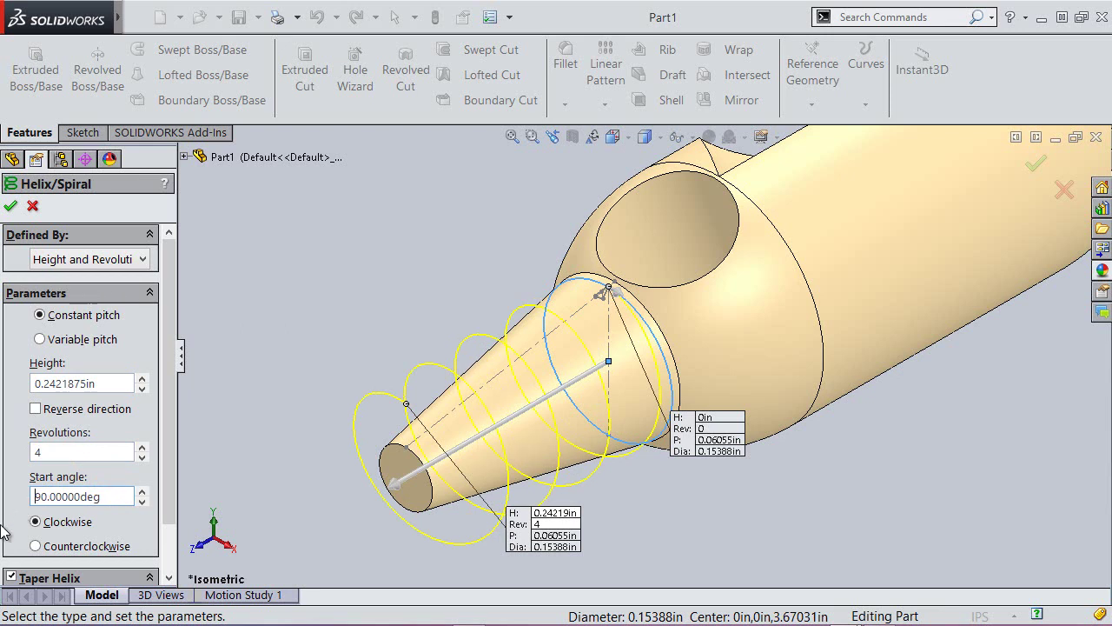
{"action": "left_click", "coordinate": [36, 545]}
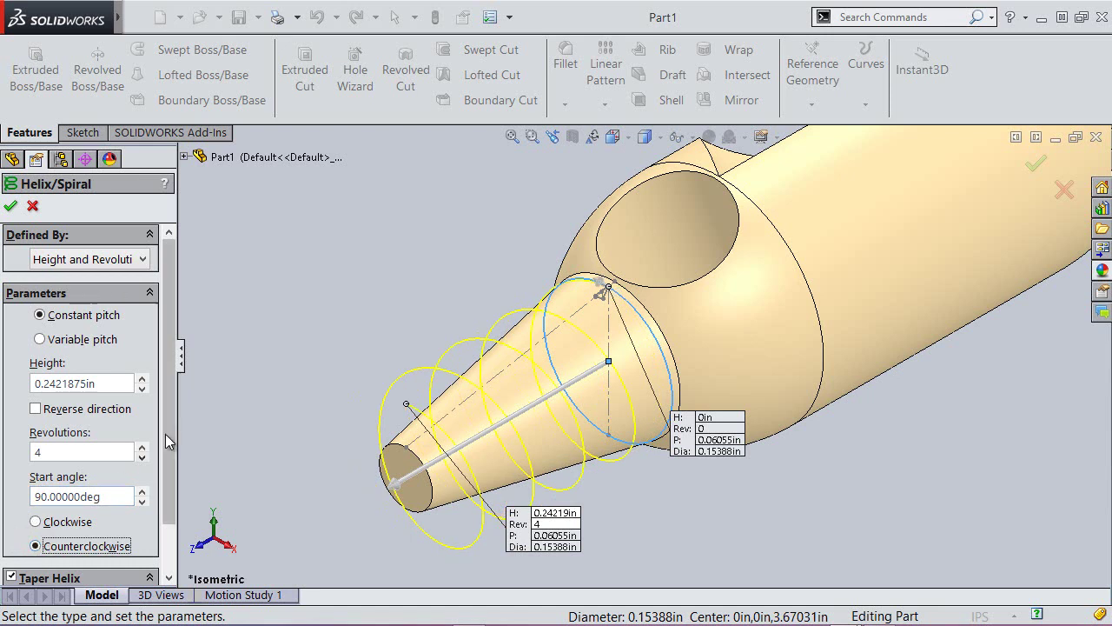
Set the helix taper angle to 10.57869° tapering inward and accept Helix/Spiral2.
{"action": "scroll", "coordinate": [164, 435], "scroll_direction": "down", "scroll_amount": 2}
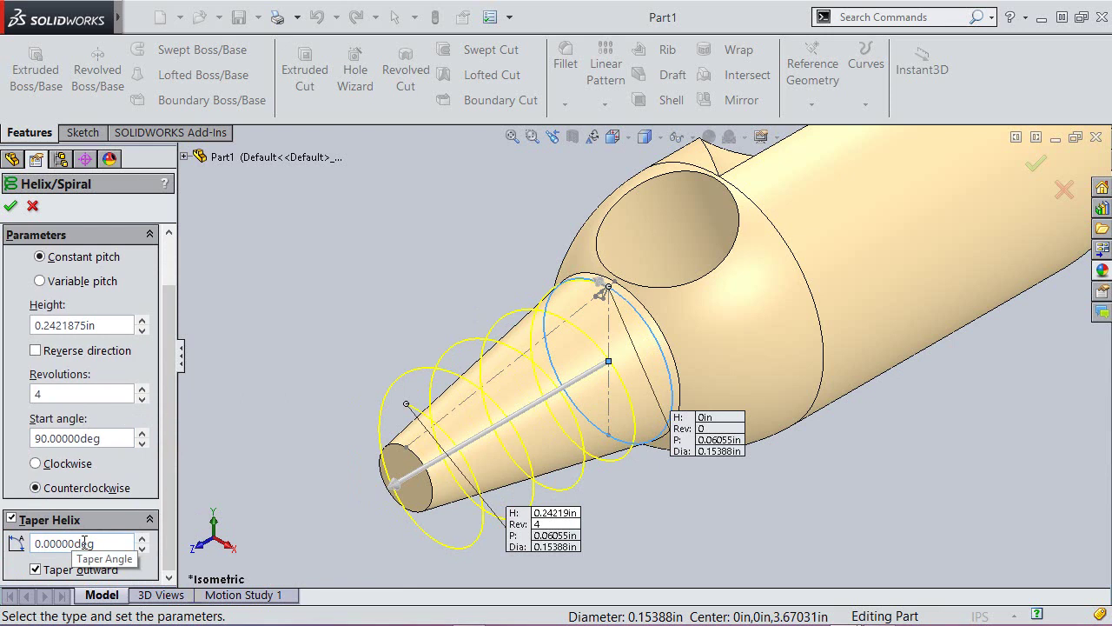
{"action": "left_click_drag", "start_coordinate": [103, 542], "coordinate": [32, 546]}
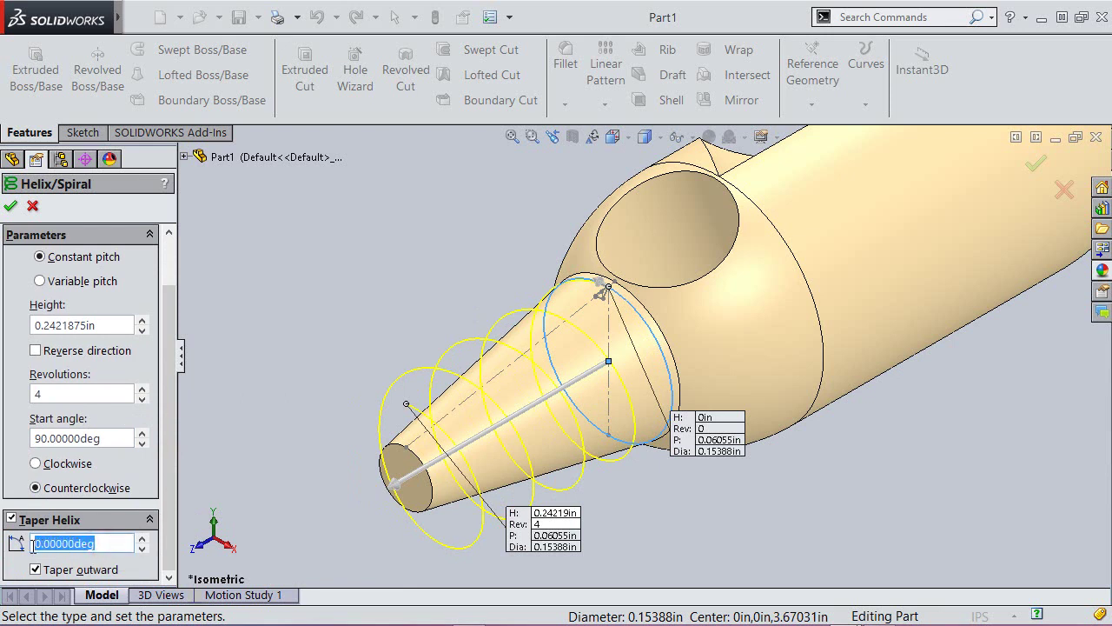
{"action": "type", "text": "10.57869"}
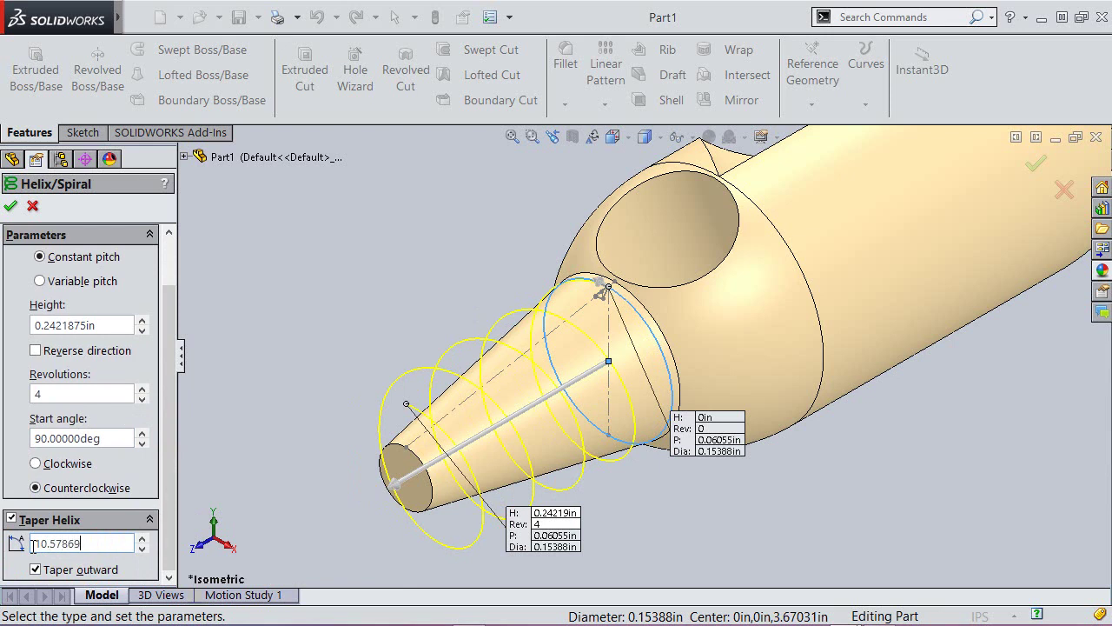
{"action": "key", "text": "Return"}
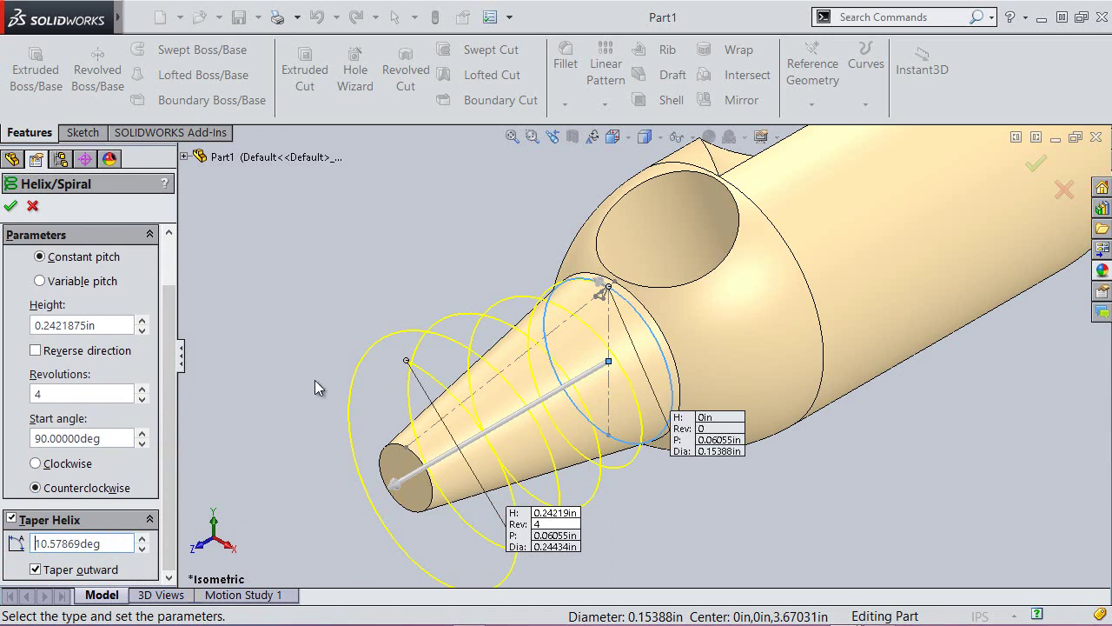
{"action": "middle_click_drag", "start_coordinate": [426, 491], "coordinate": [368, 437]}
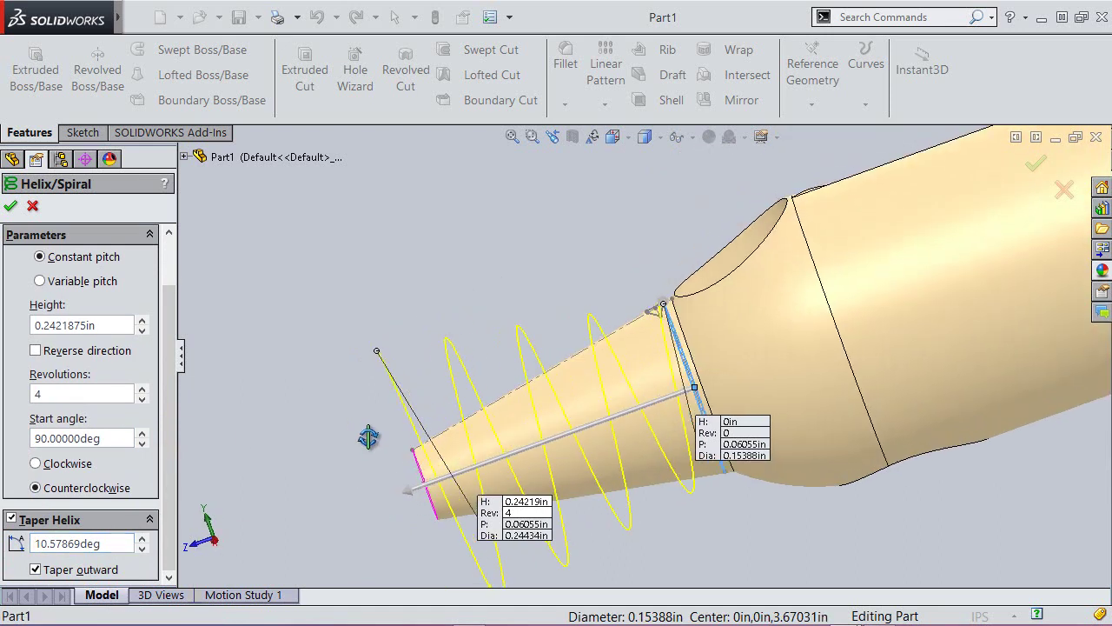
{"action": "left_click", "coordinate": [171, 477]}
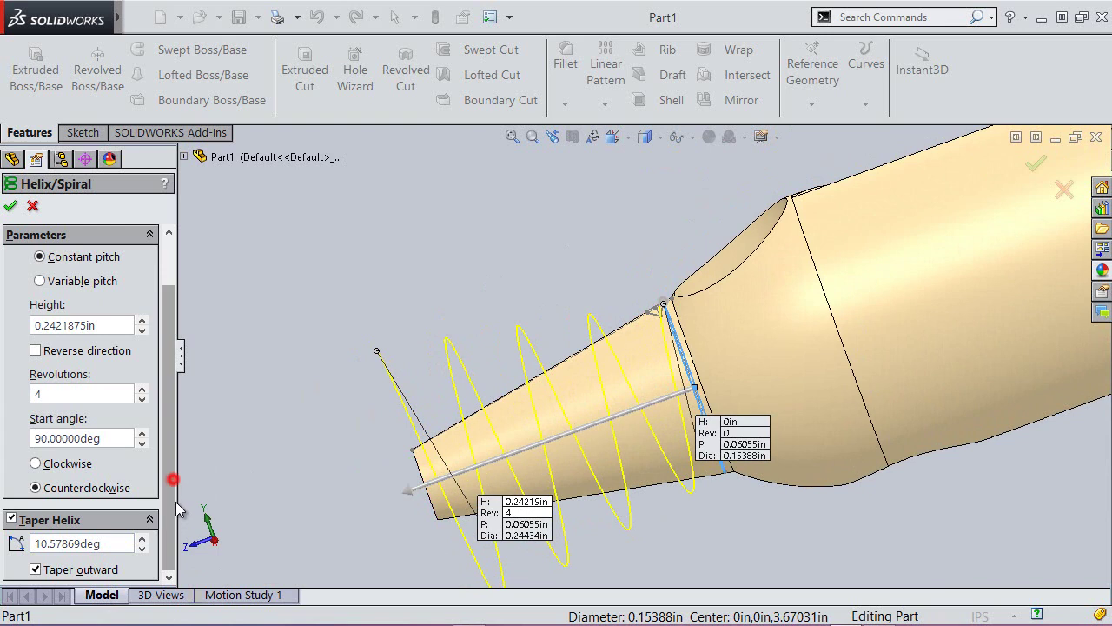
{"action": "left_click", "coordinate": [35, 570]}
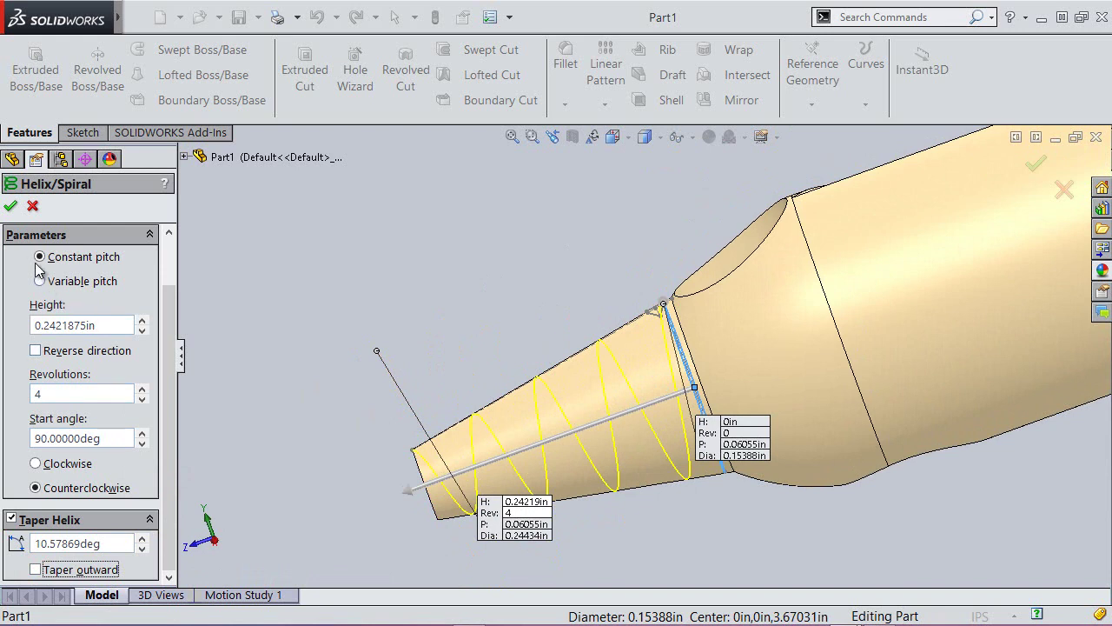
{"action": "left_click", "coordinate": [11, 206]}
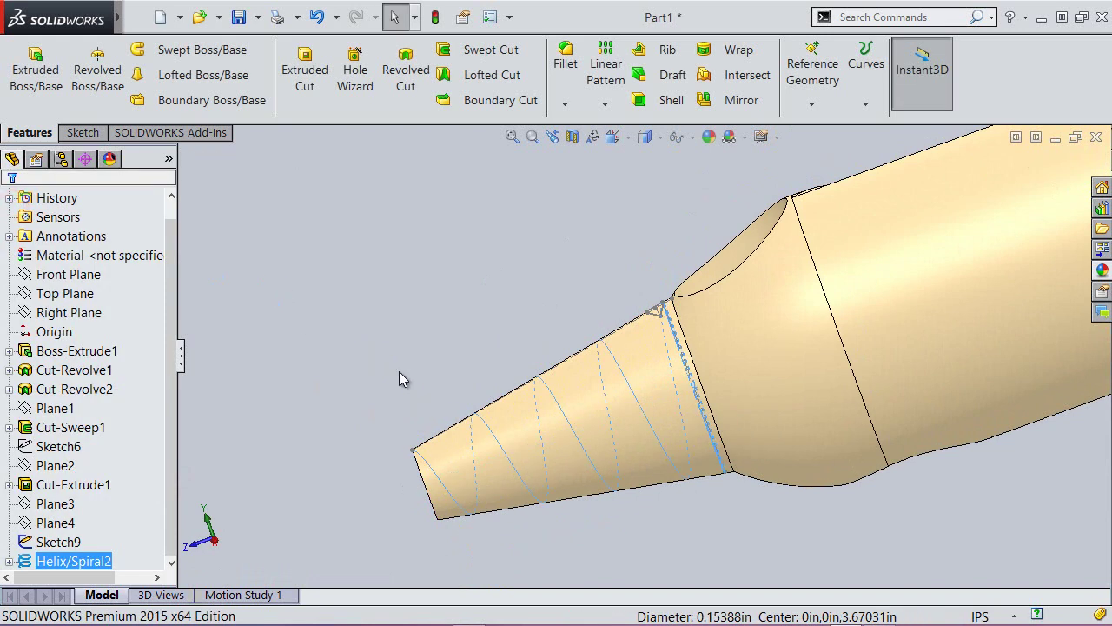
Clear the selection on Helix/Spiral2 and save Part1.
{"action": "middle_click_drag", "start_coordinate": [399, 371], "coordinate": [457, 380]}
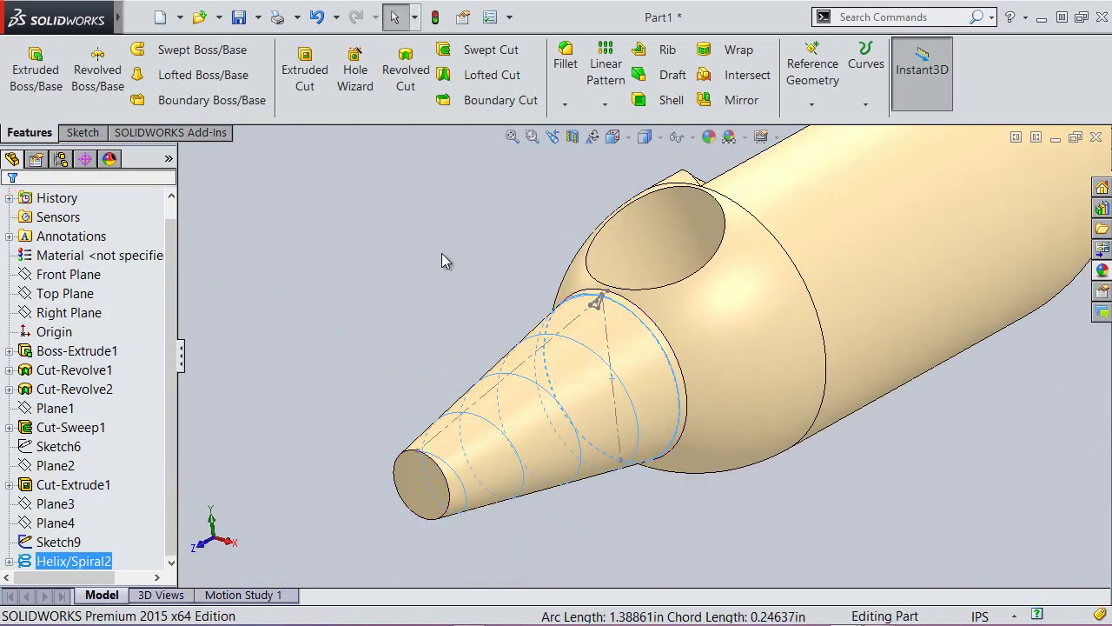
{"action": "right_click", "coordinate": [441, 253]}
{"action": "left_click", "coordinate": [423, 258]}
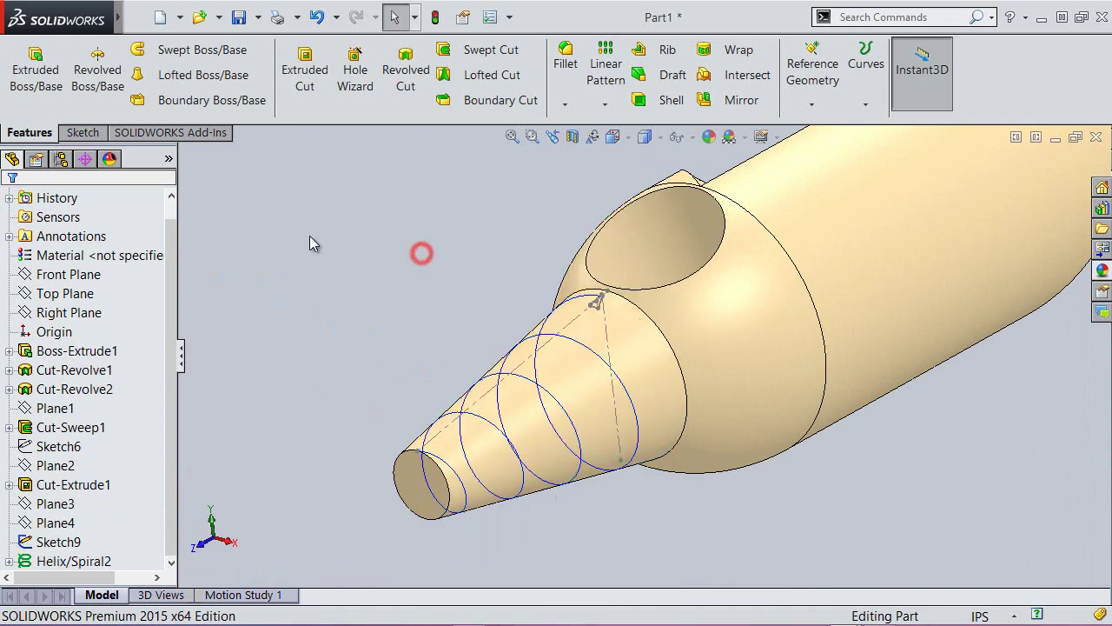
{"action": "left_click", "coordinate": [238, 18]}
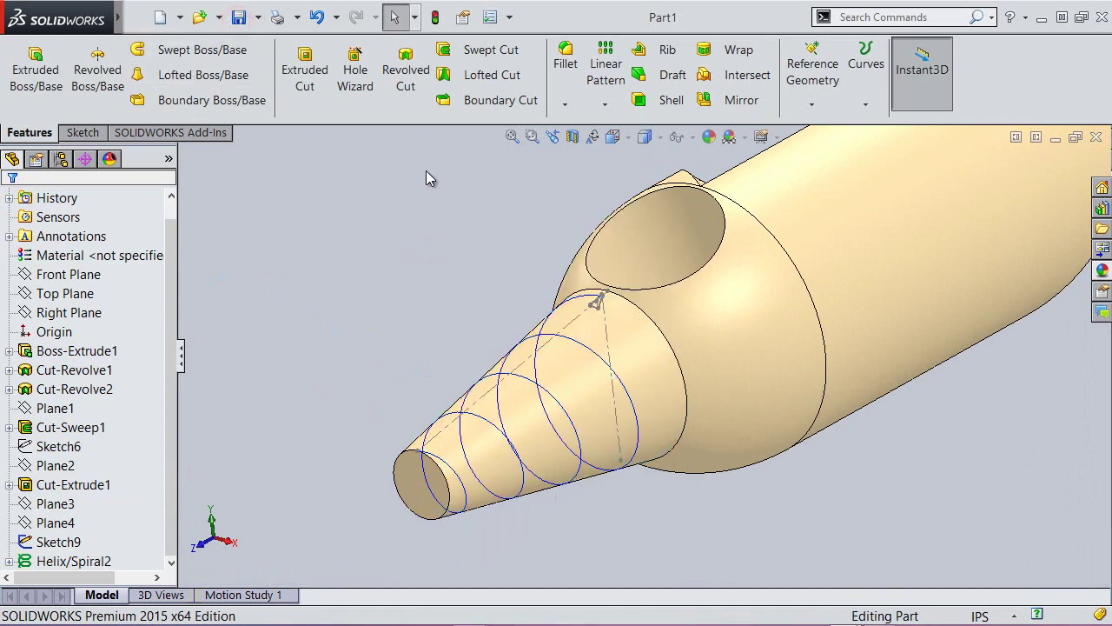
Swept-cut the Sketch9 profile along Helix/Spiral2 to create Cut-Sweep2 on the nose cone.
{"action": "left_click", "coordinate": [485, 57]}
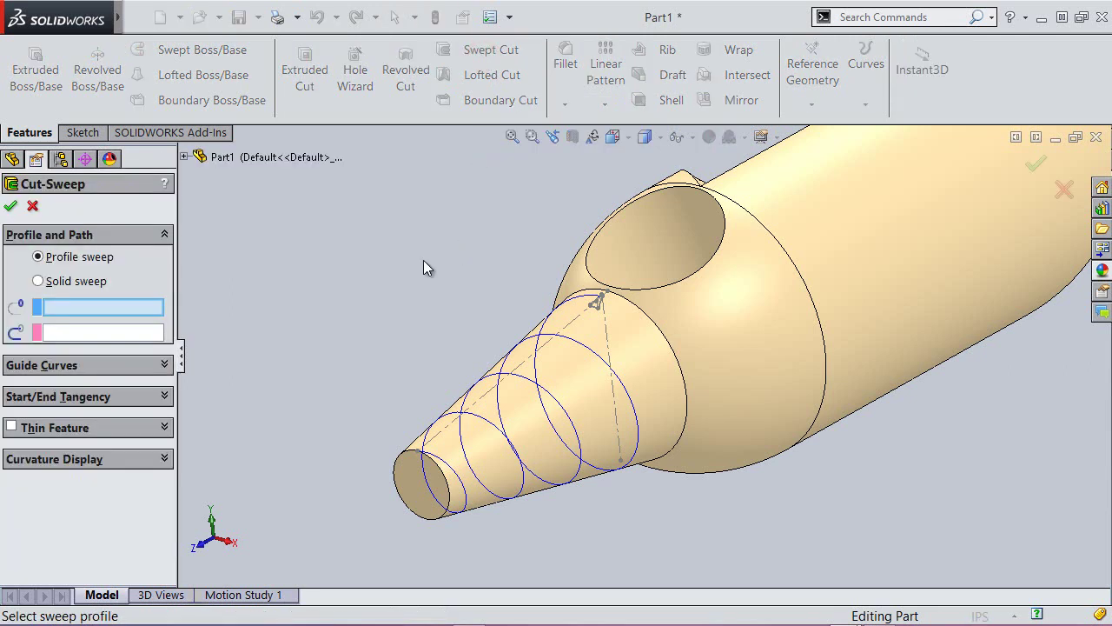
{"action": "scroll", "coordinate": [601, 329], "scroll_direction": "down", "scroll_amount": 5}
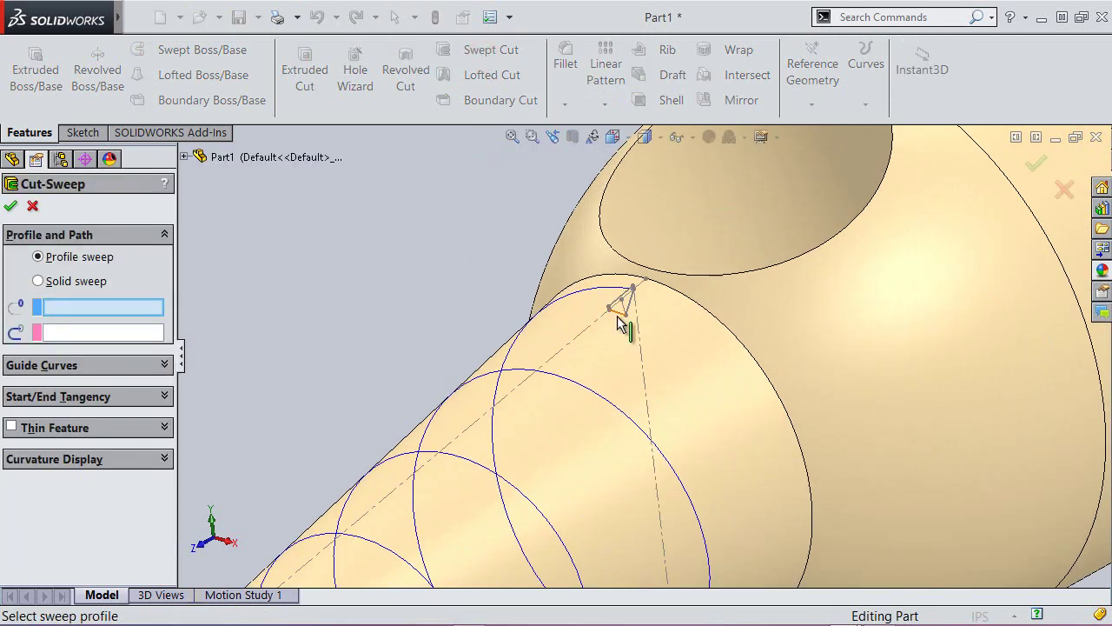
{"action": "left_click", "coordinate": [618, 315]}
{"action": "scroll", "coordinate": [489, 242], "scroll_direction": "up", "scroll_amount": 2}
{"action": "scroll", "coordinate": [489, 241], "scroll_direction": "up", "scroll_amount": 3}
{"action": "scroll", "coordinate": [489, 241], "scroll_direction": "up", "scroll_amount": 2}
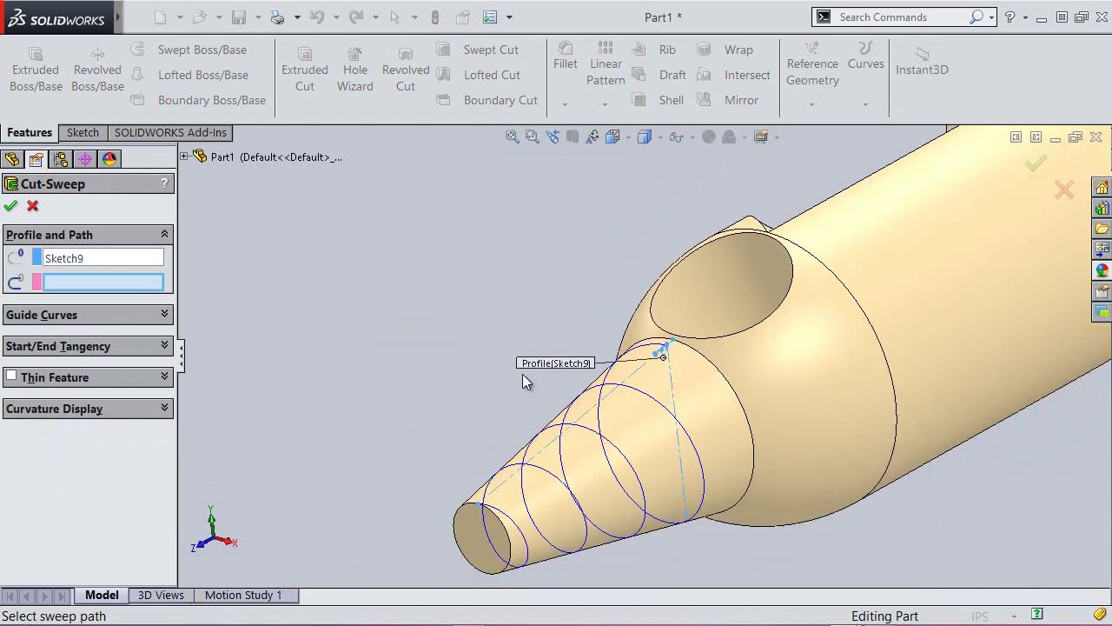
{"action": "left_click", "coordinate": [567, 428]}
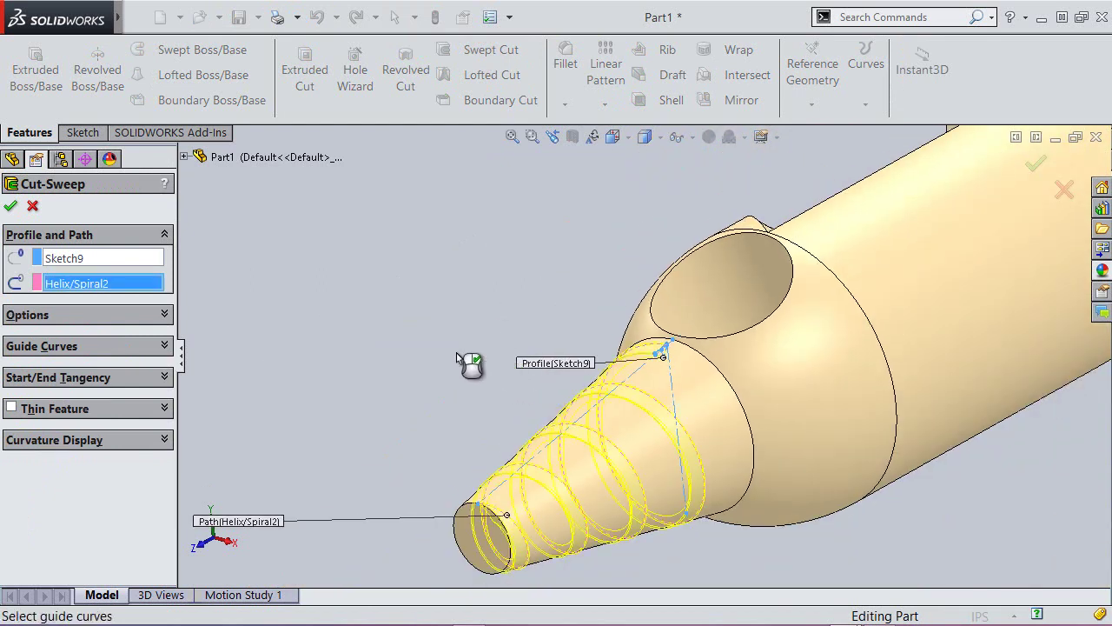
{"action": "left_click", "coordinate": [11, 207]}
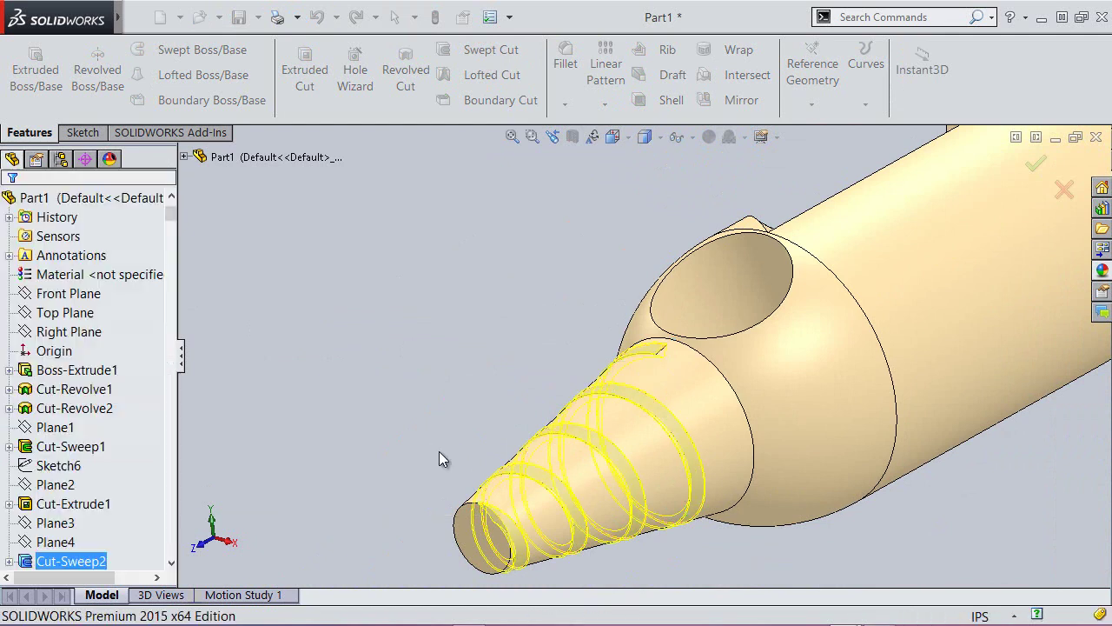
{"action": "left_click", "coordinate": [378, 355]}
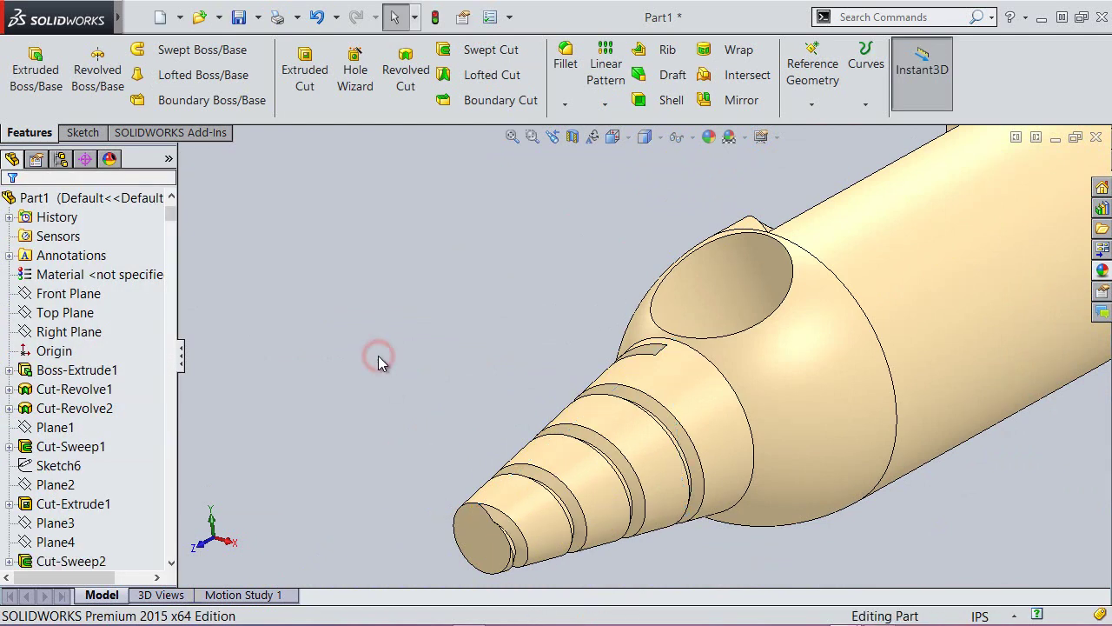
Orbit and zoom around the threaded tip, reorient to show the whole bit, and save.
{"action": "mouse_move", "coordinate": [488, 564]}
{"action": "middle_mouse_down"}
{"action": "mouse_move", "coordinate": [419, 560]}
{"action": "mouse_move", "coordinate": [589, 546]}
{"action": "mouse_move", "coordinate": [524, 511]}
{"action": "middle_mouse_up"}
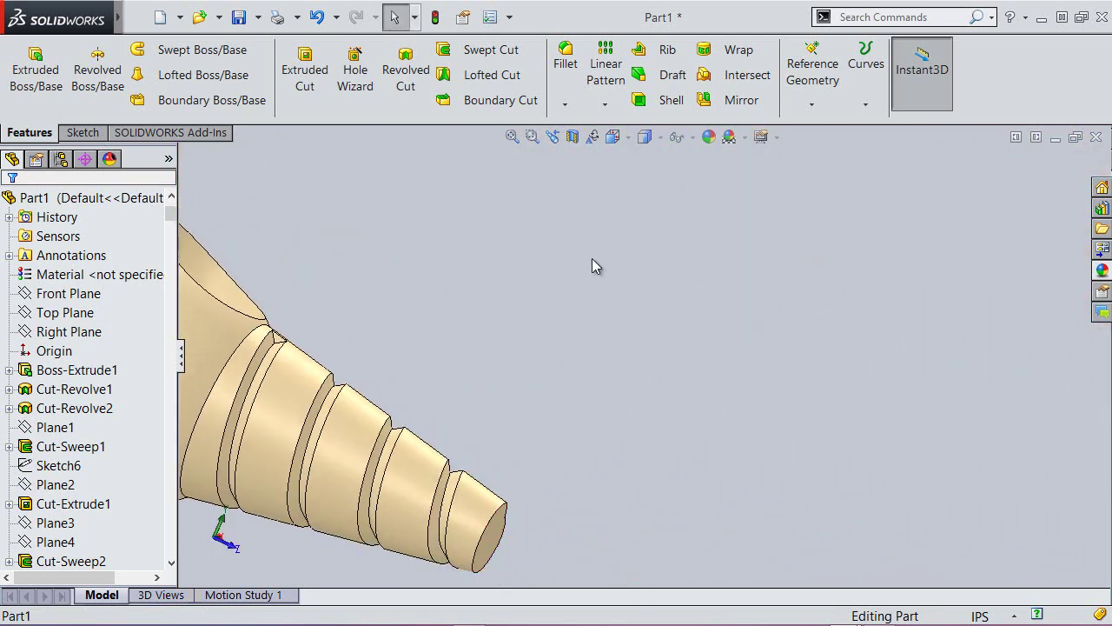
{"action": "scroll", "coordinate": [660, 248], "scroll_direction": "up", "scroll_amount": 3}
{"action": "scroll", "coordinate": [591, 348], "scroll_direction": "up", "scroll_amount": 2}
{"action": "scroll", "coordinate": [530, 353], "scroll_direction": "down", "scroll_amount": 3}
{"action": "middle_click_drag", "start_coordinate": [531, 354], "coordinate": [501, 402]}
{"action": "scroll", "coordinate": [557, 382], "scroll_direction": "down", "scroll_amount": 3}
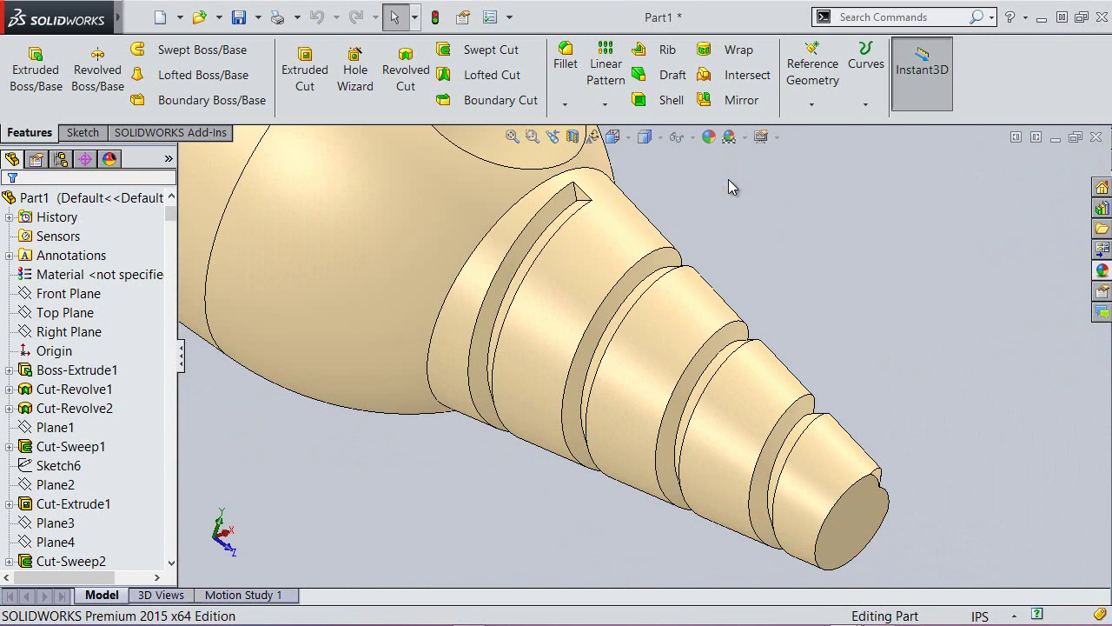
{"action": "left_click", "coordinate": [612, 137]}
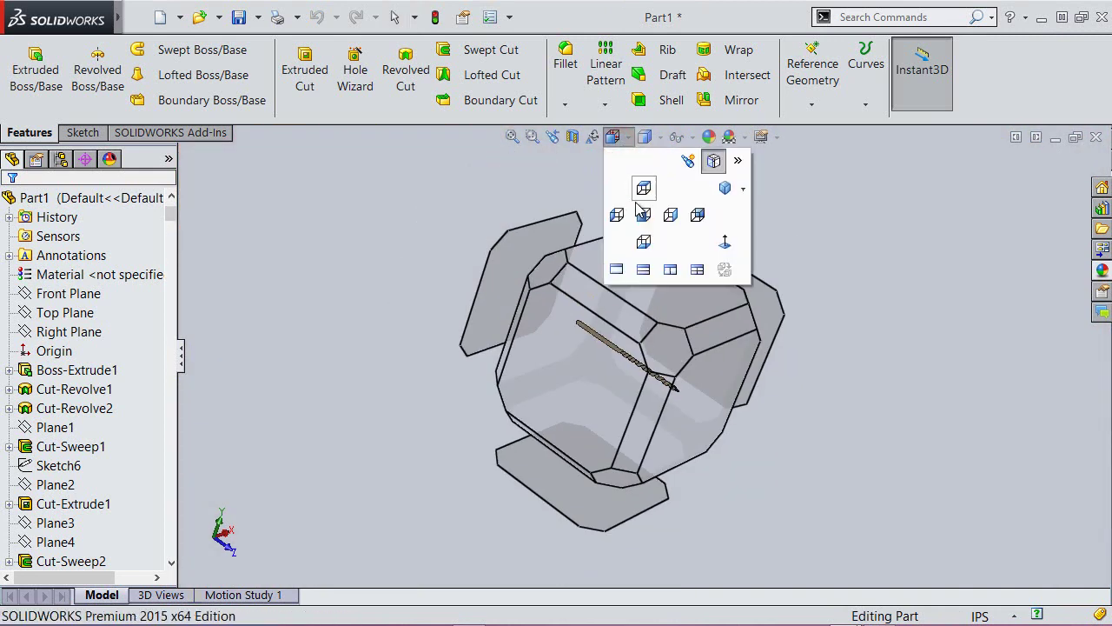
{"action": "left_click", "coordinate": [668, 343]}
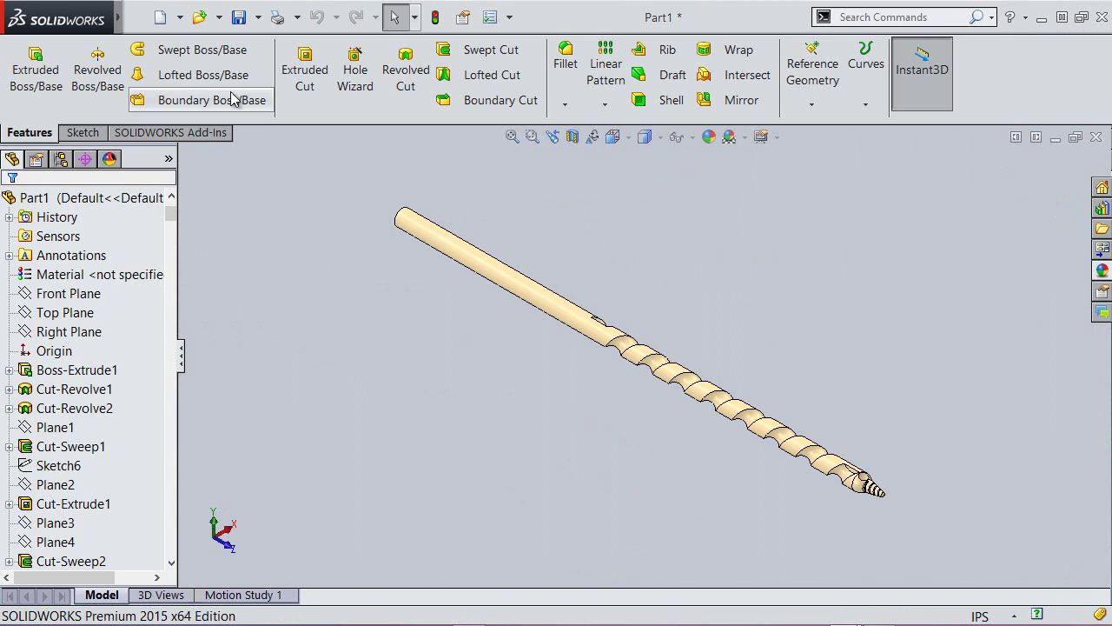
{"action": "left_click", "coordinate": [238, 16]}
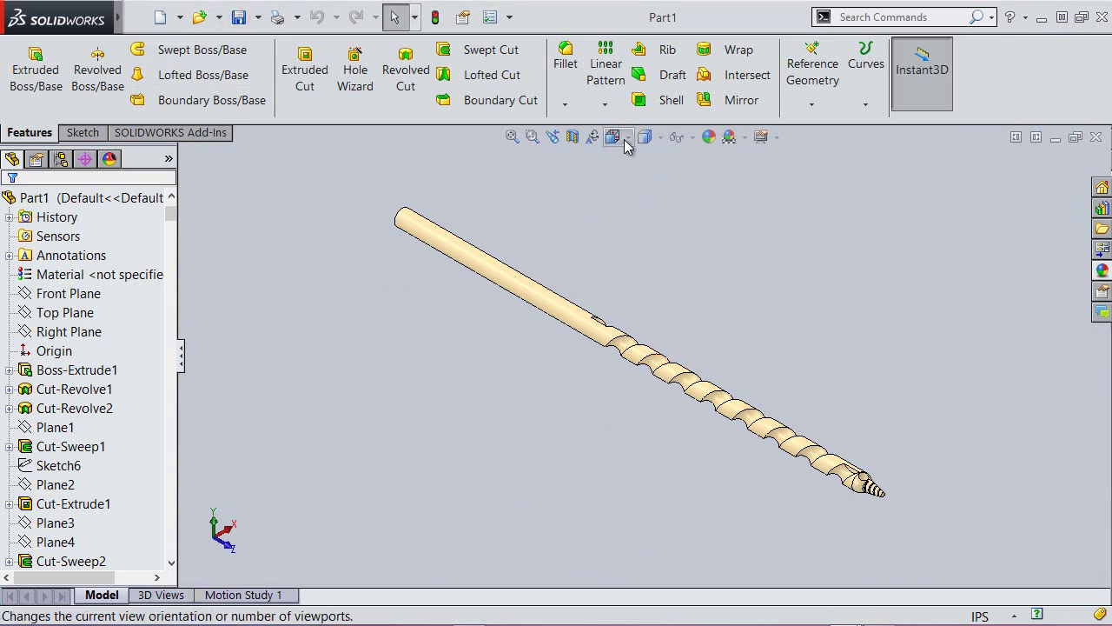
Switch to Isometric view and zoom to fit the whole drill bit.
{"action": "left_click", "coordinate": [613, 137]}
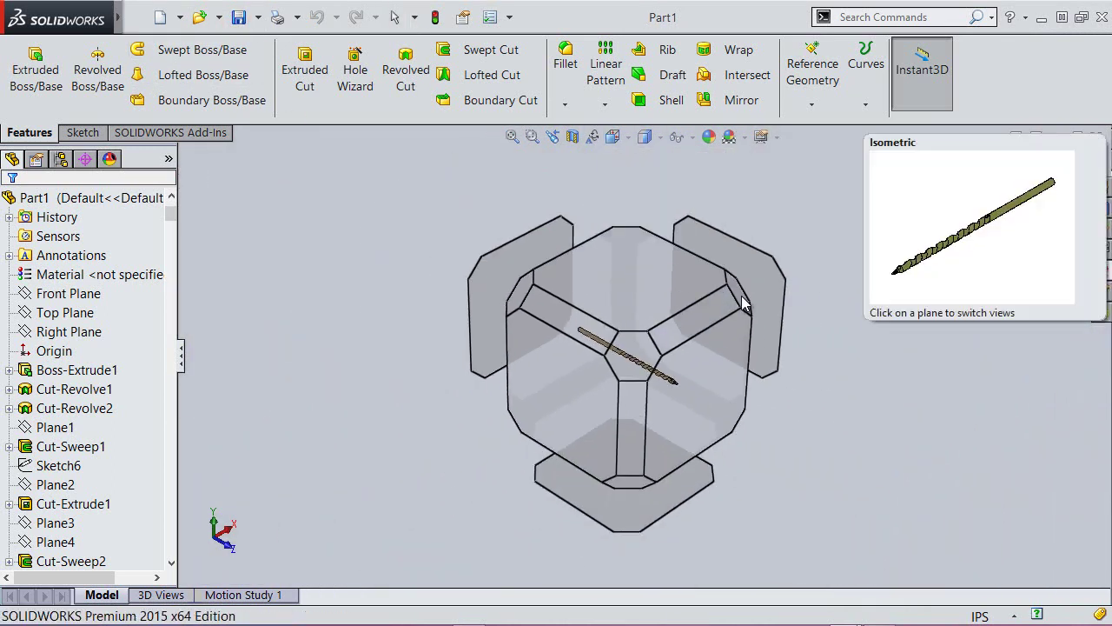
{"action": "left_click", "coordinate": [743, 303]}
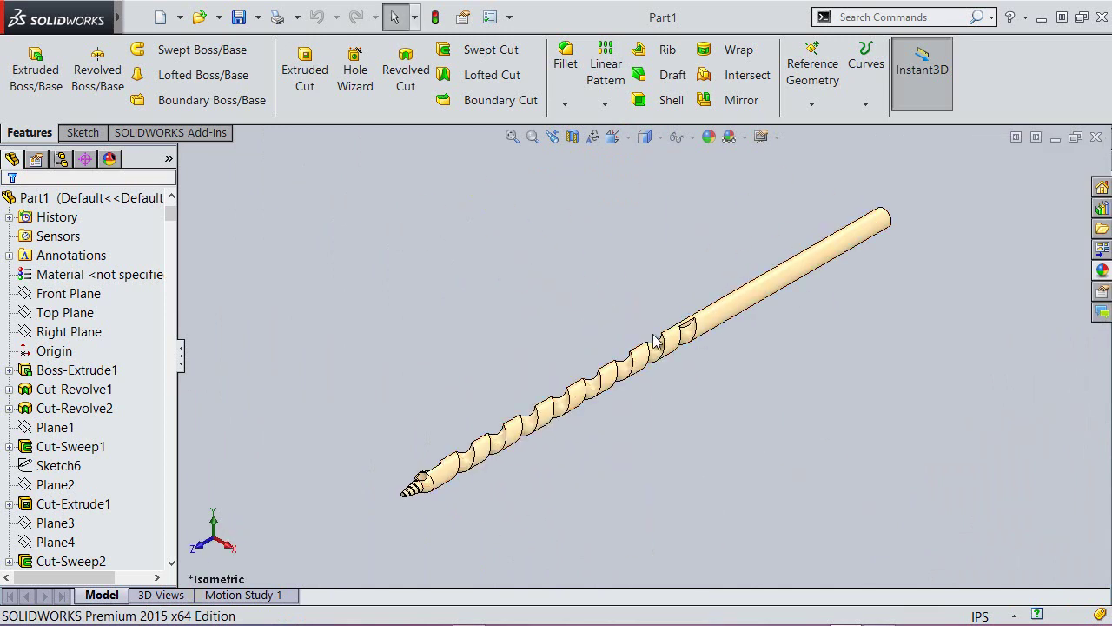
{"action": "scroll", "coordinate": [441, 510], "scroll_direction": "down", "scroll_amount": 2}
{"action": "scroll", "coordinate": [414, 504], "scroll_direction": "down", "scroll_amount": 2}
{"action": "scroll", "coordinate": [478, 469], "scroll_direction": "down", "scroll_amount": 3}
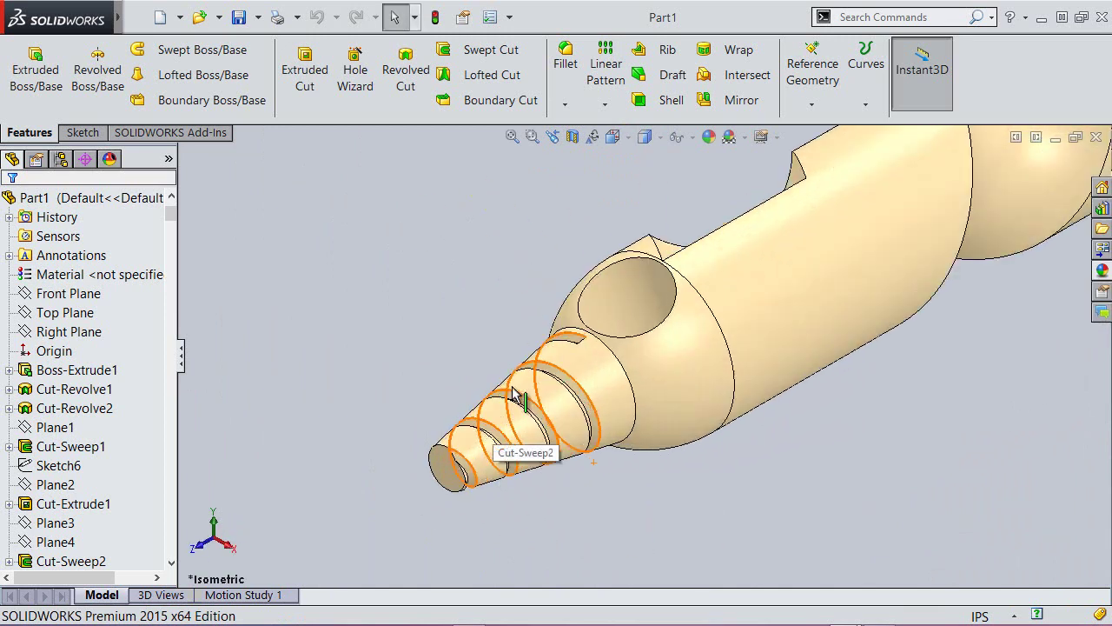
{"action": "scroll", "coordinate": [524, 418], "scroll_direction": "down", "scroll_amount": 2}
{"action": "left_click", "coordinate": [342, 271]}
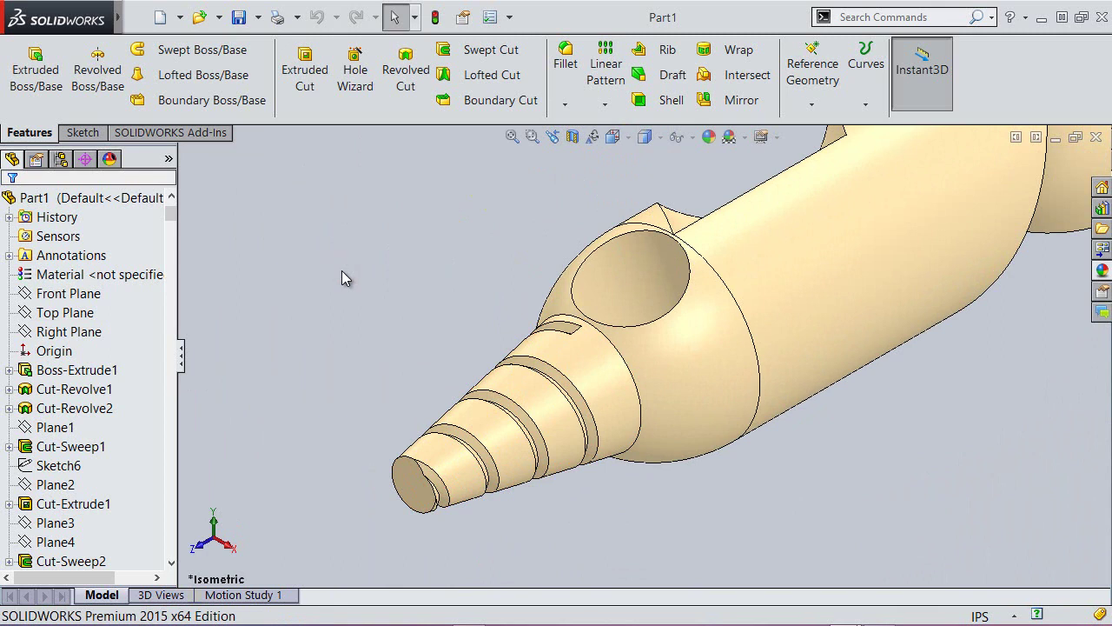
{"action": "left_click", "coordinate": [461, 233]}
{"action": "left_click", "coordinate": [512, 137]}
Create Plane5 offset 0.08840in from the Right Plane and show the Sketch tools.
{"action": "left_click", "coordinate": [812, 104]}
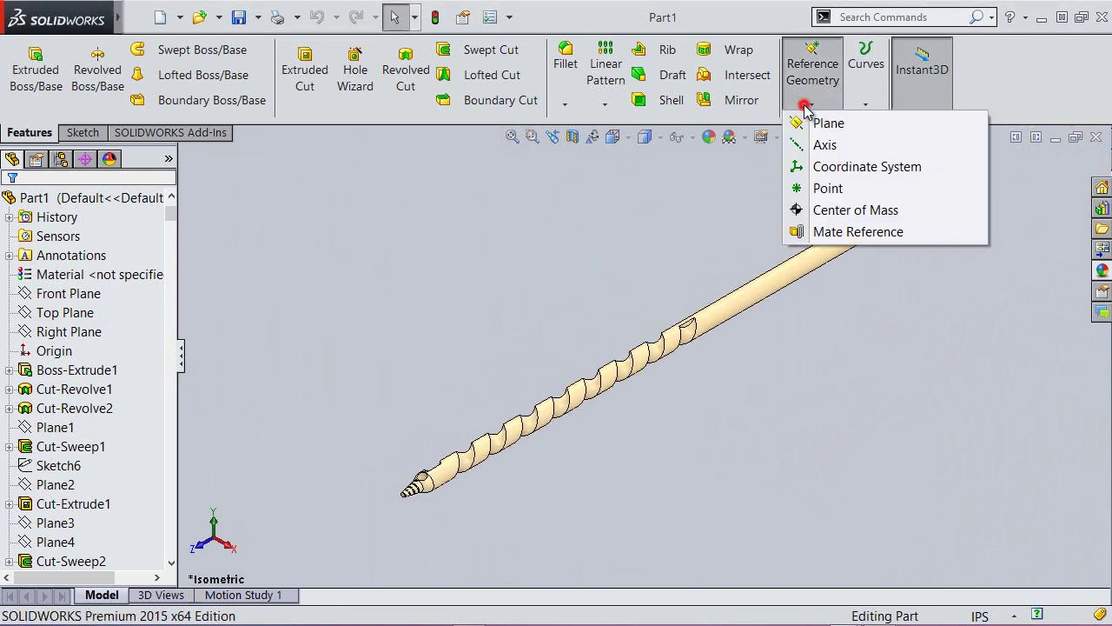
{"action": "left_click", "coordinate": [819, 124]}
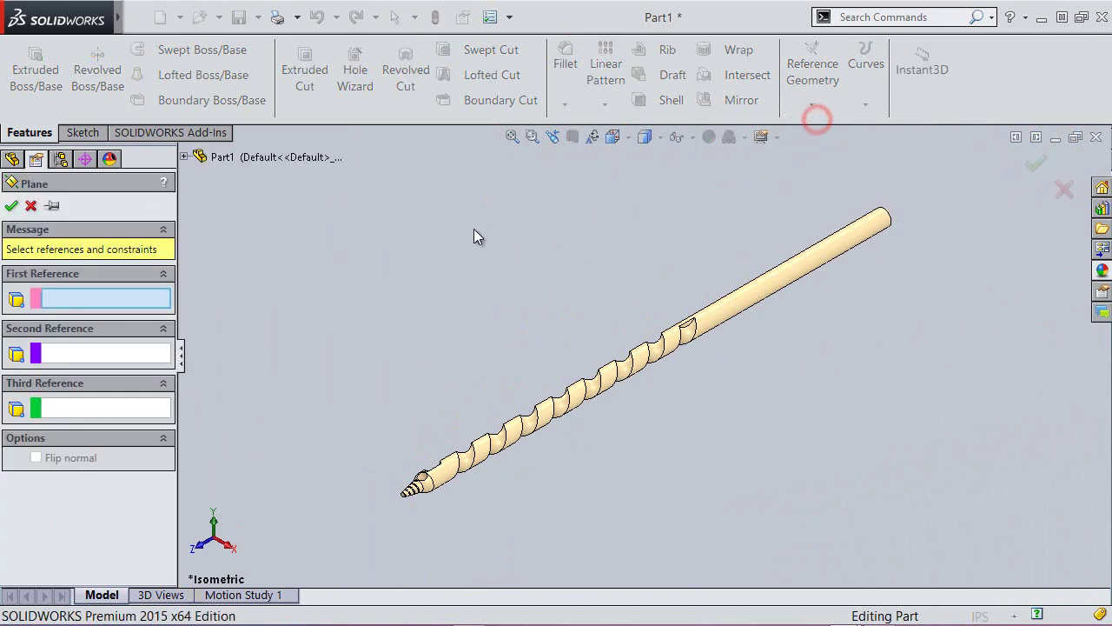
{"action": "left_click", "coordinate": [183, 157]}
{"action": "left_click", "coordinate": [235, 294]}
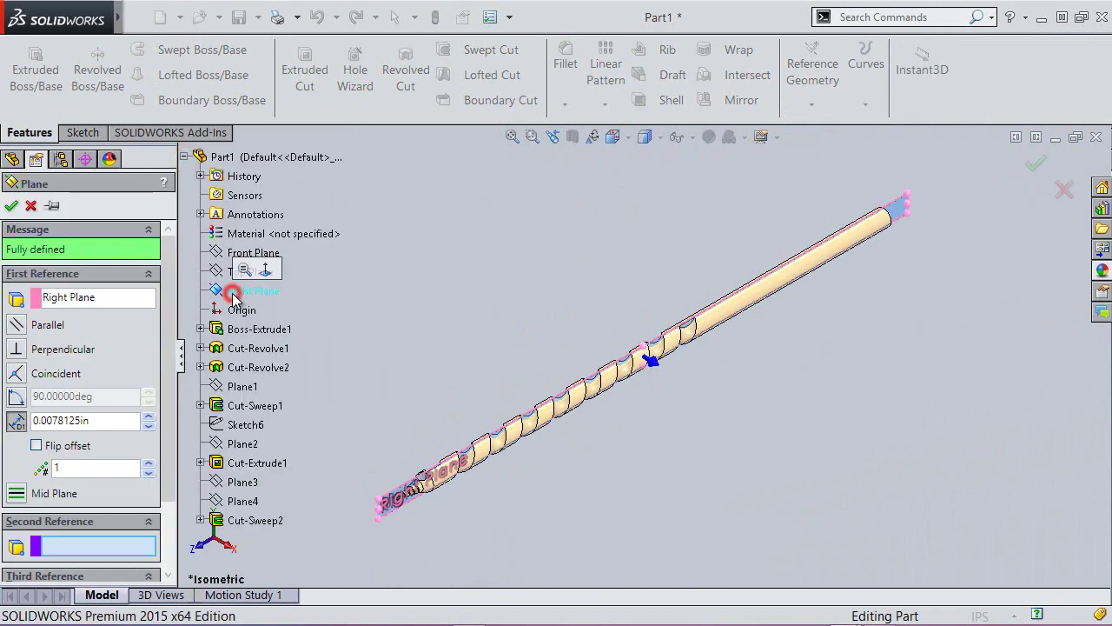
{"action": "double_click", "coordinate": [110, 426]}
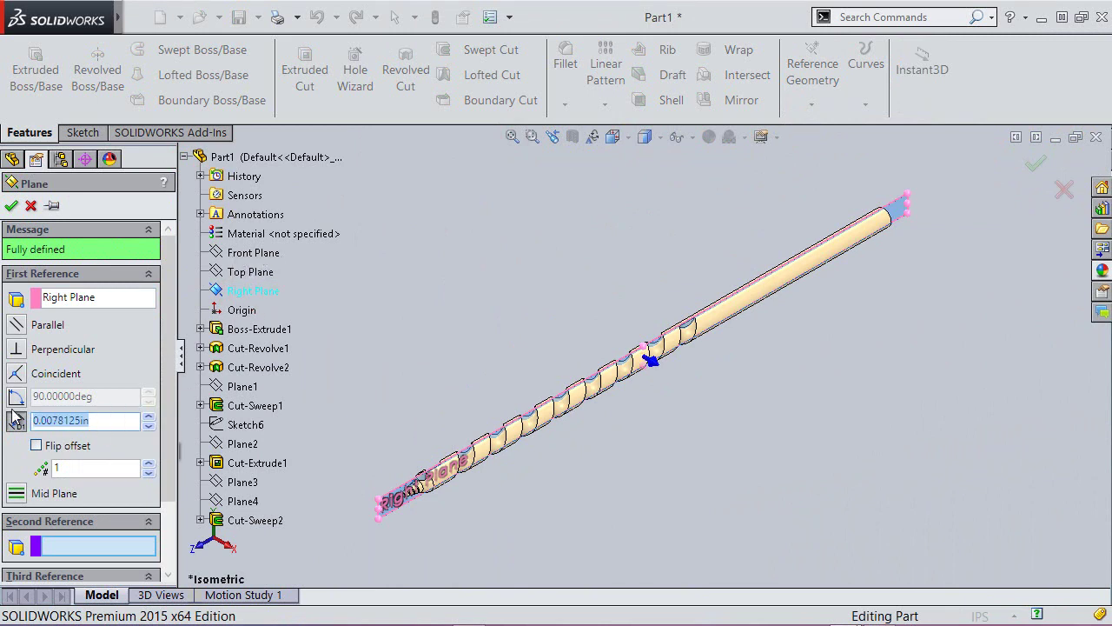
{"action": "type", "text": "0.08840"}
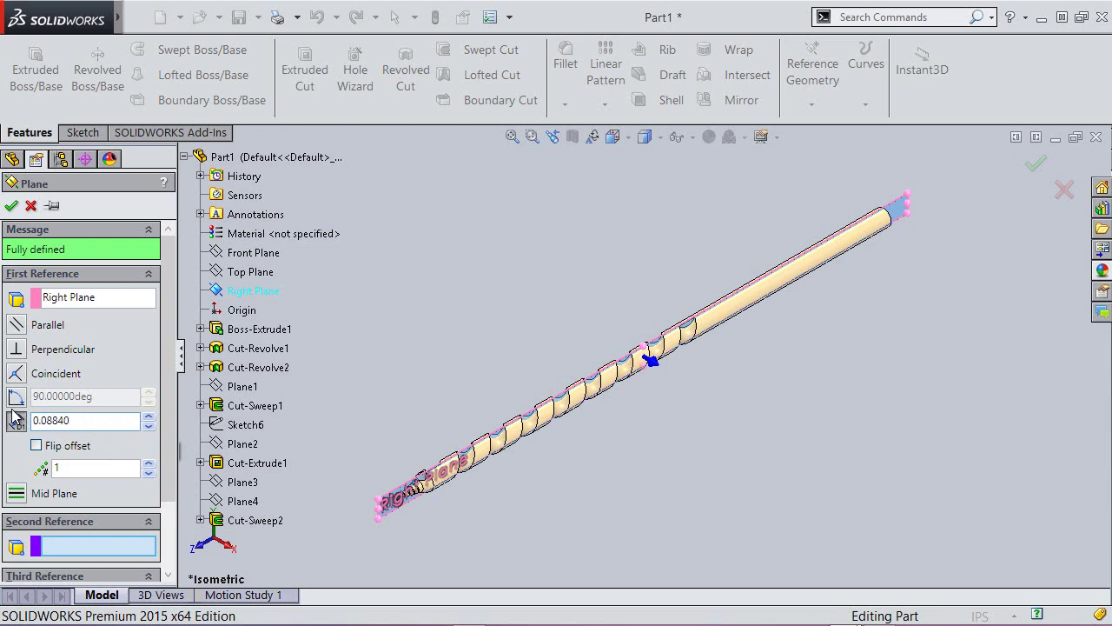
{"action": "key", "text": "Return"}
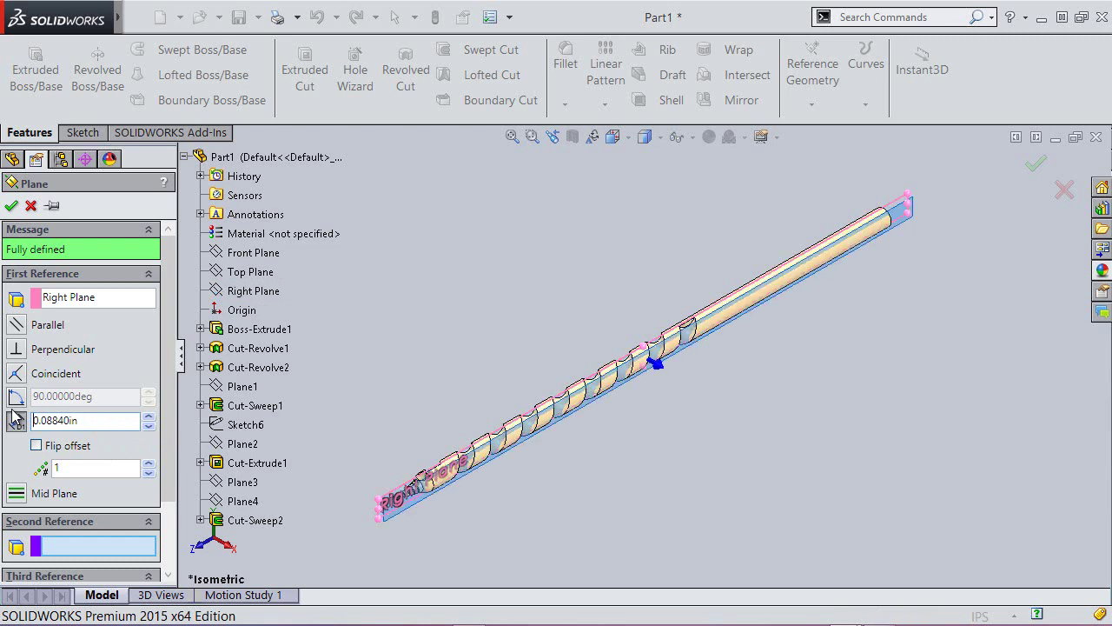
{"action": "left_click", "coordinate": [12, 205]}
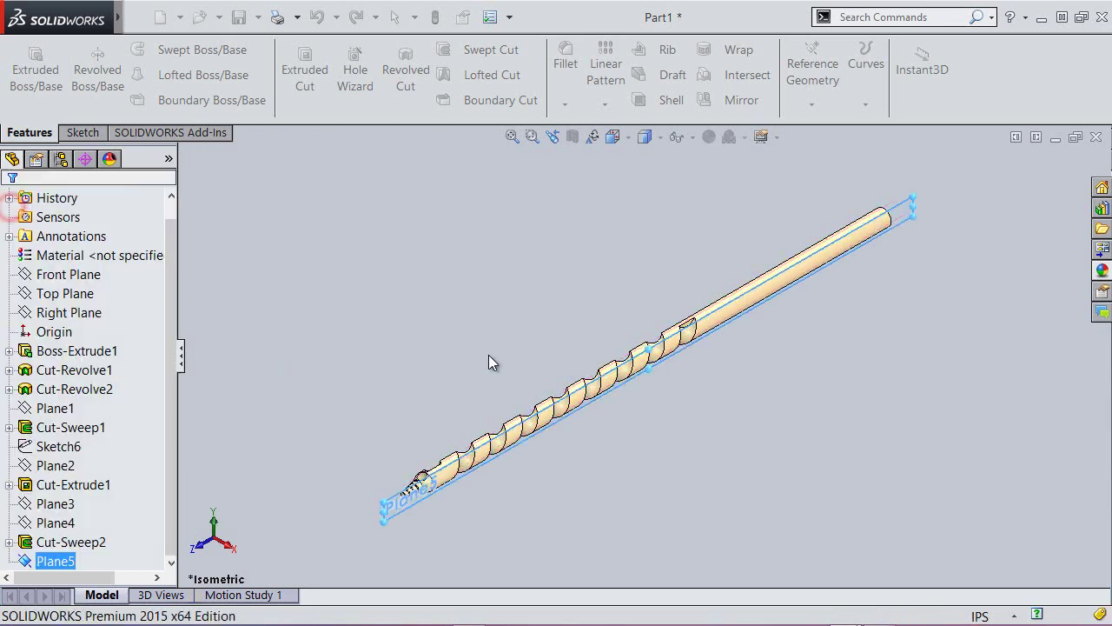
{"action": "left_click", "coordinate": [83, 132]}
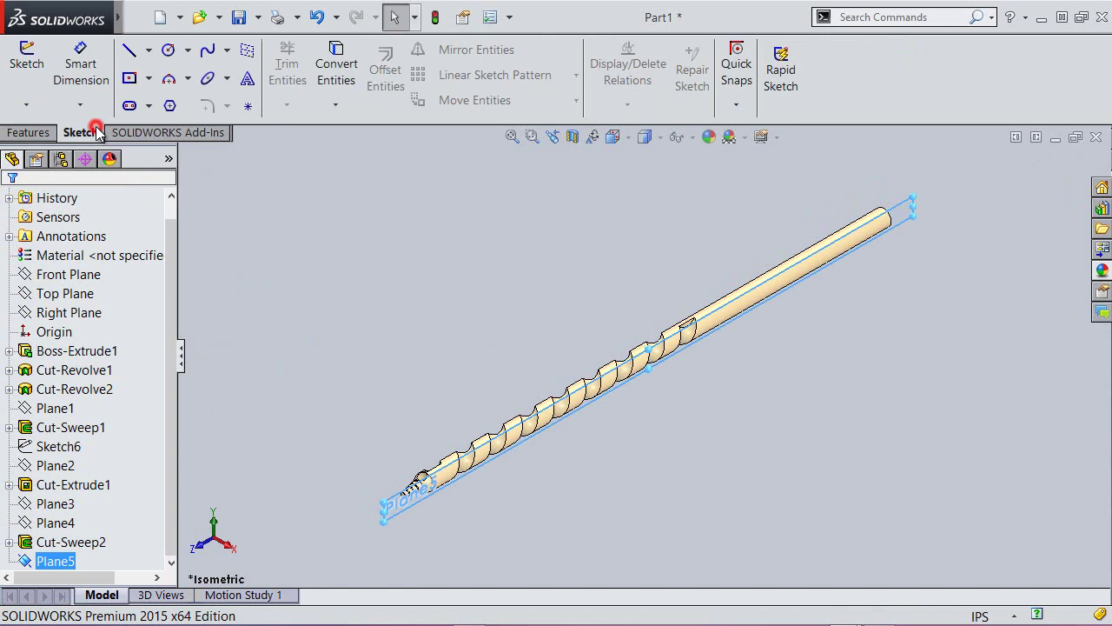
Start Sketch10 on Plane5 and view the sketch plane straight on.
{"action": "left_click", "coordinate": [26, 56]}
{"action": "left_click", "coordinate": [571, 139]}
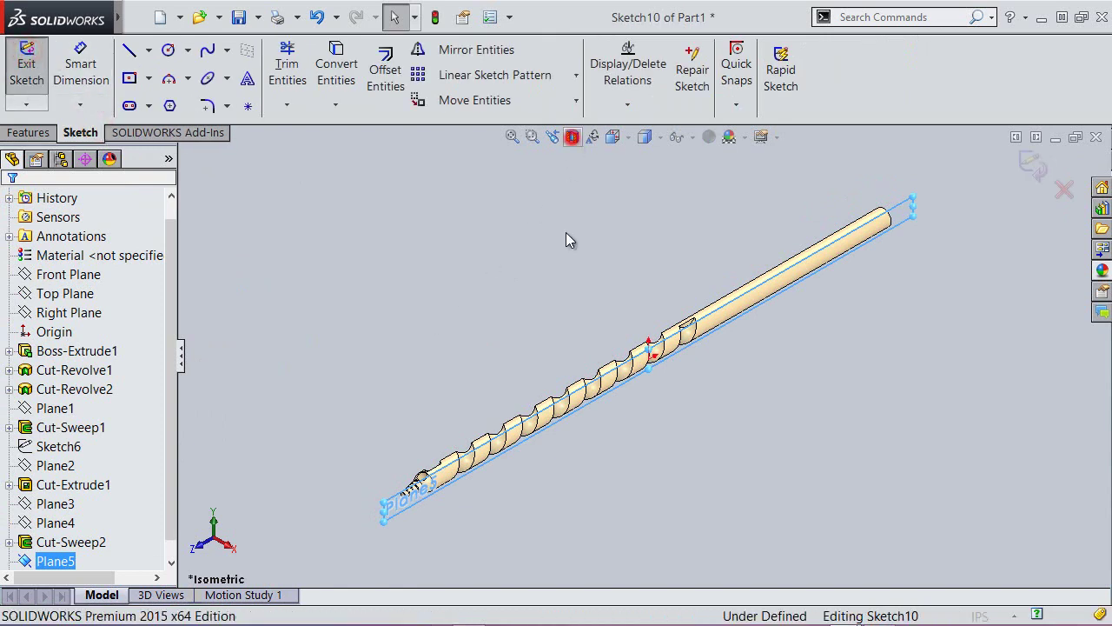
{"action": "left_click", "coordinate": [10, 207]}
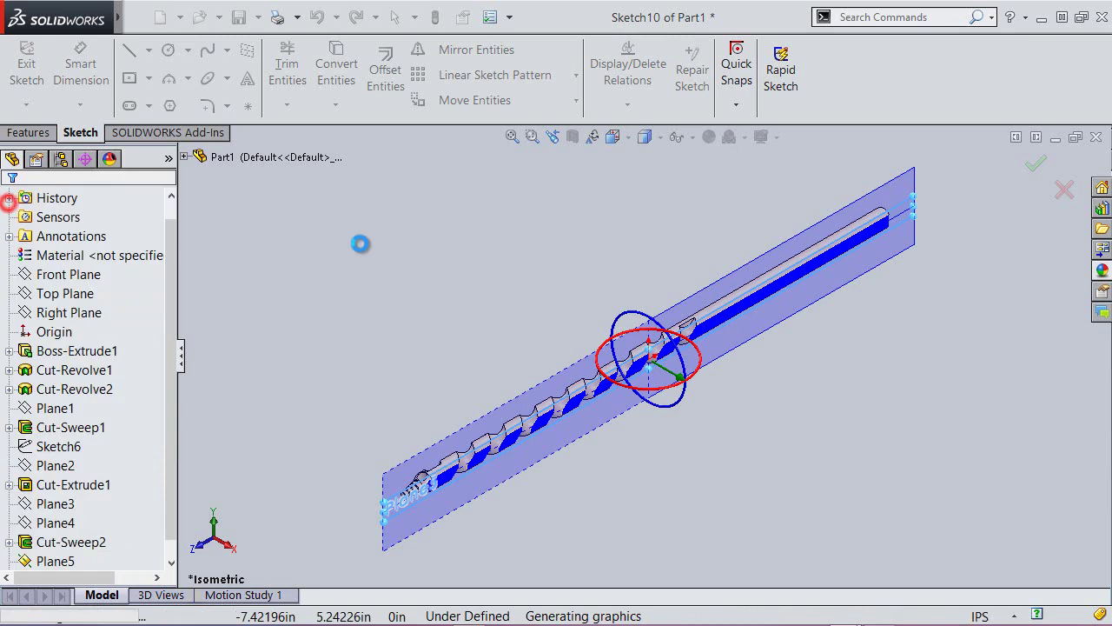
{"action": "left_click", "coordinate": [628, 138]}
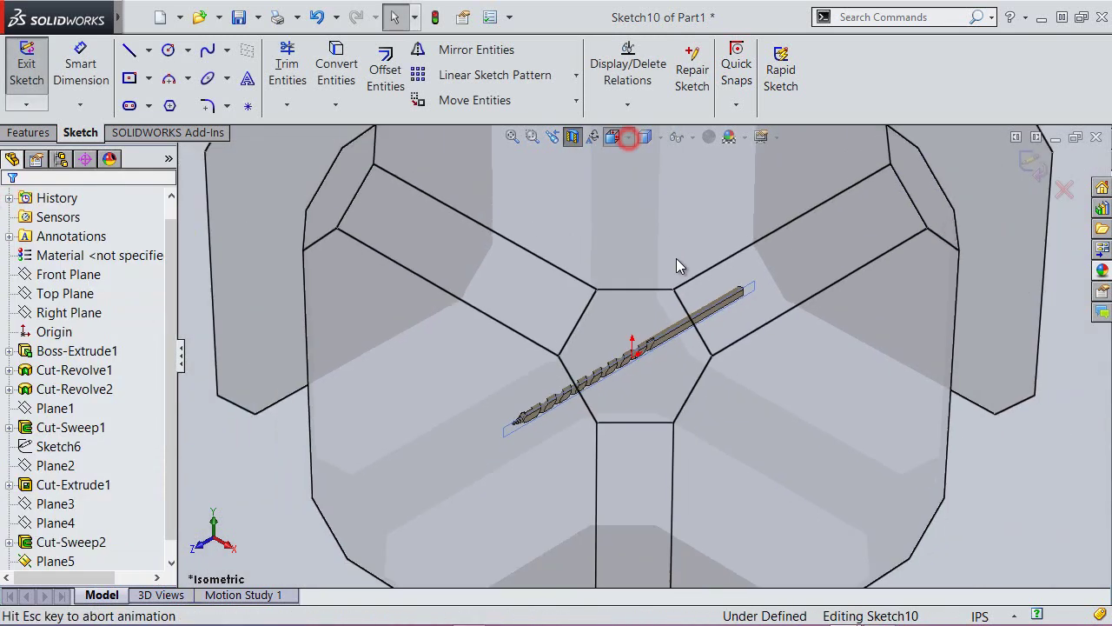
{"action": "left_click", "coordinate": [702, 384]}
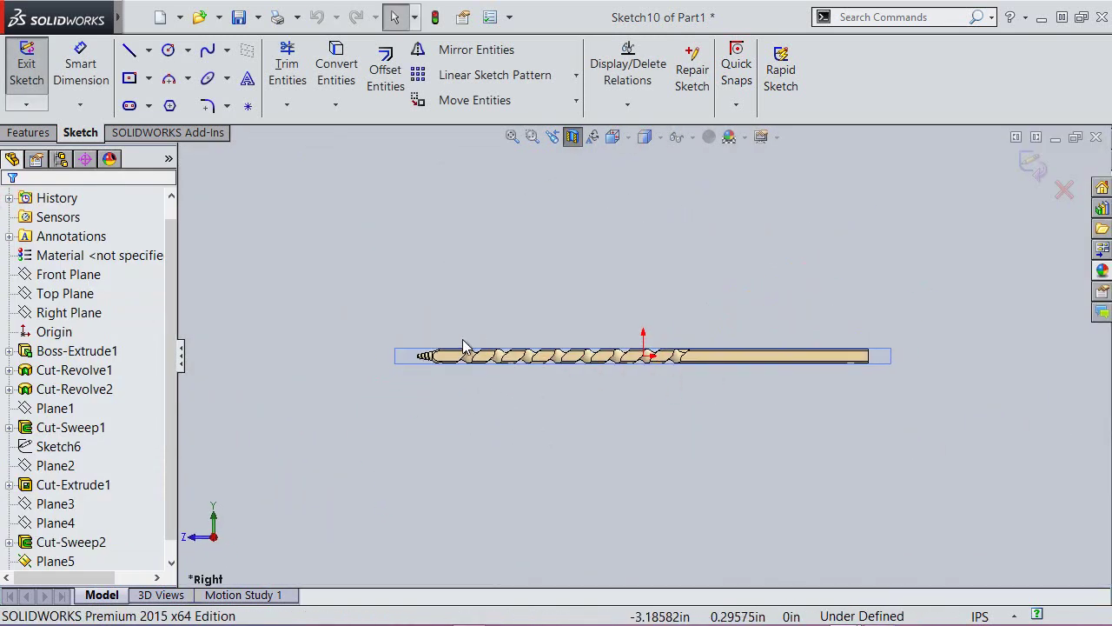
{"action": "scroll", "coordinate": [451, 348], "scroll_direction": "down", "scroll_amount": 1}
{"action": "scroll", "coordinate": [453, 352], "scroll_direction": "down", "scroll_amount": 1}
{"action": "scroll", "coordinate": [459, 356], "scroll_direction": "down", "scroll_amount": 2}
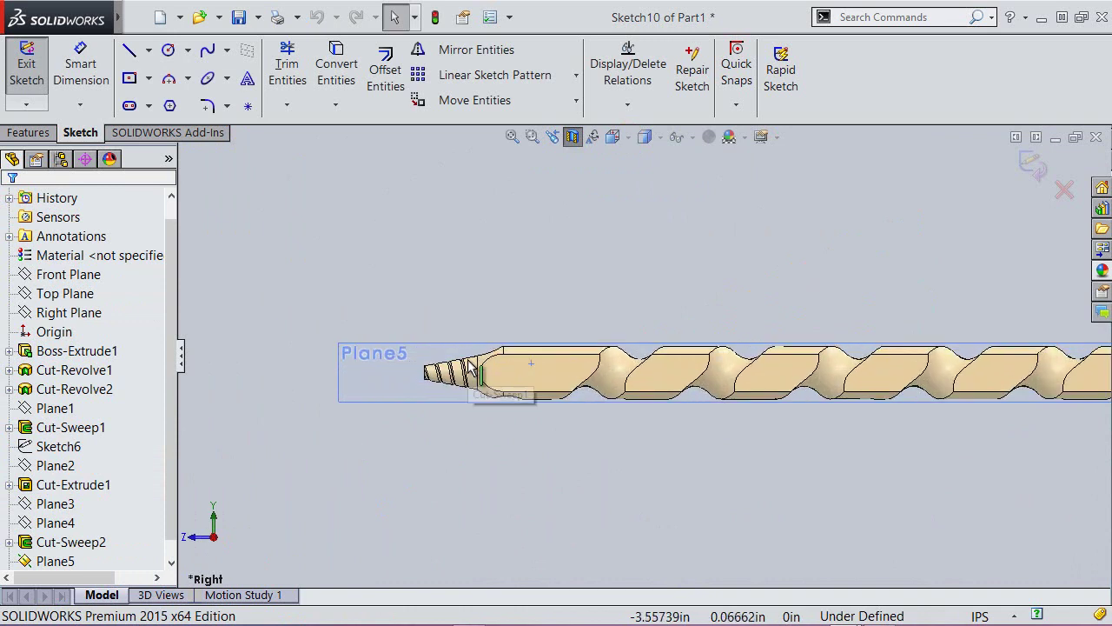
{"action": "scroll", "coordinate": [470, 362], "scroll_direction": "down", "scroll_amount": 2}
{"action": "left_click", "coordinate": [480, 239]}
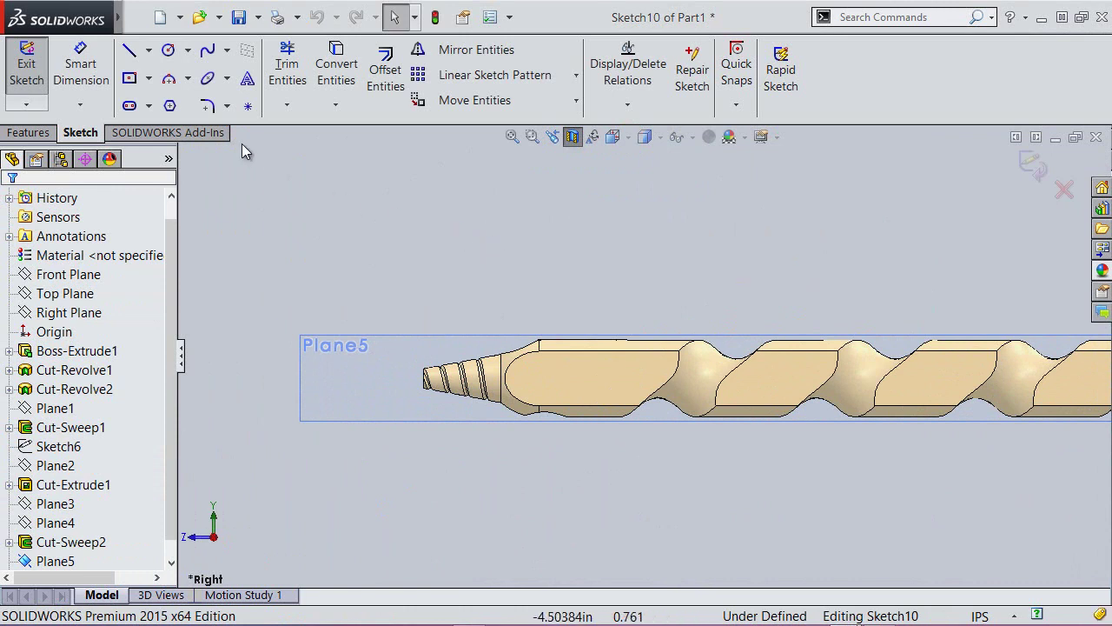
Draw a center rectangle about 0.74392 by 0.44337 around the shaft behind the tip, then exit Sketch10.
{"action": "left_click", "coordinate": [129, 79]}
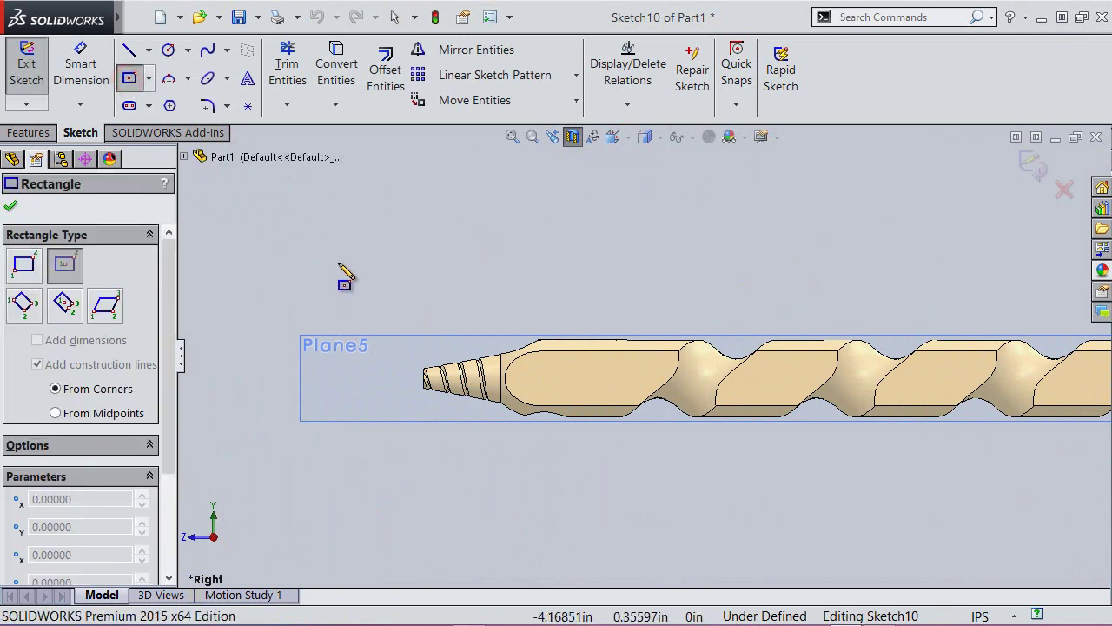
{"action": "left_click", "coordinate": [589, 377]}
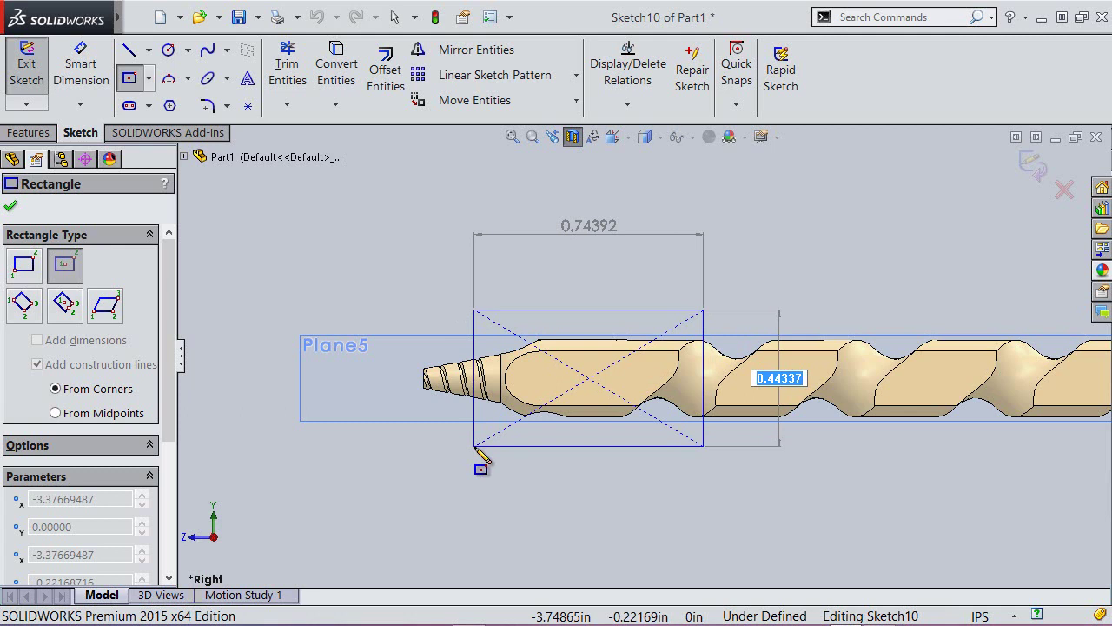
{"action": "left_click", "coordinate": [475, 447]}
{"action": "right_click", "coordinate": [658, 237]}
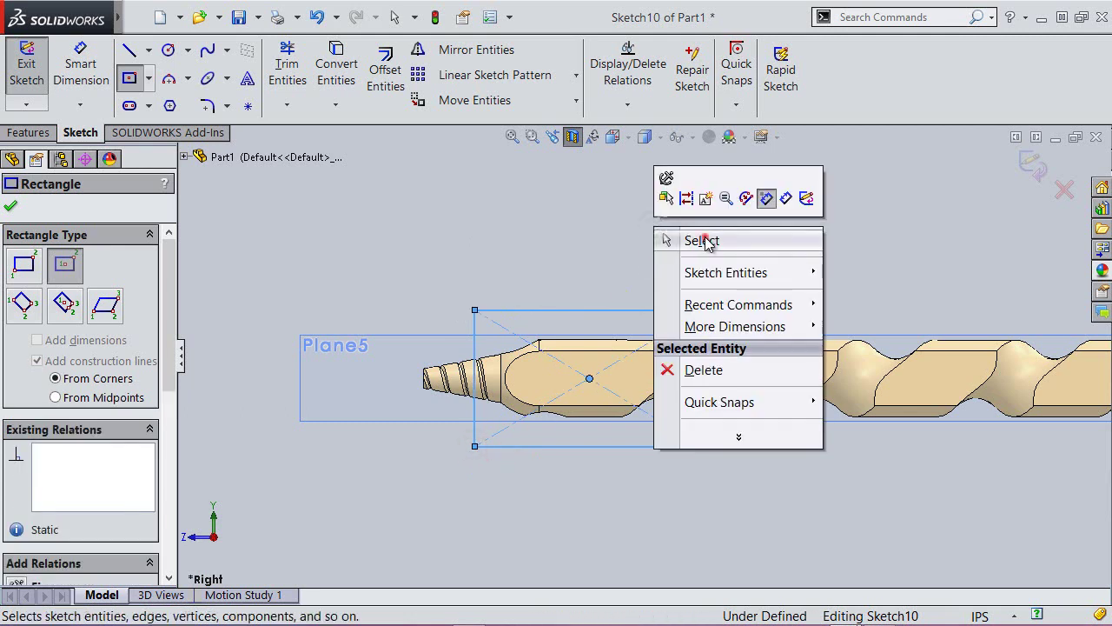
{"action": "left_click", "coordinate": [702, 241]}
{"action": "left_click", "coordinate": [1032, 165]}
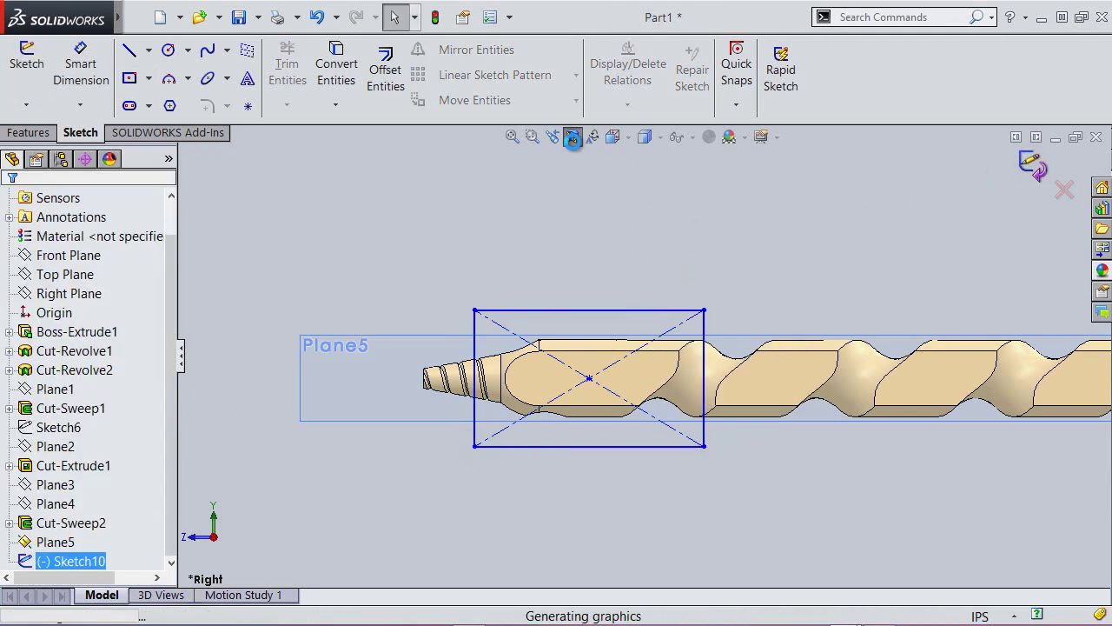
{"action": "left_click", "coordinate": [572, 139]}
In Isometric view, extrude-cut Sketch10 reversed to a 1.00in blind depth as Cut-Extrude2.
{"action": "left_click", "coordinate": [615, 137]}
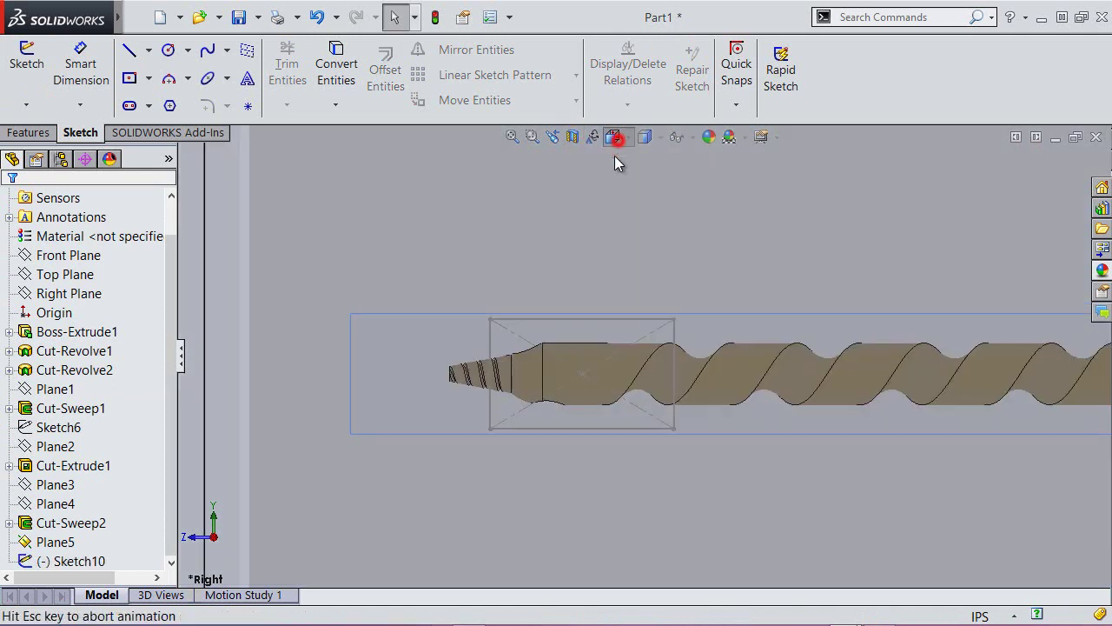
{"action": "left_click", "coordinate": [526, 250]}
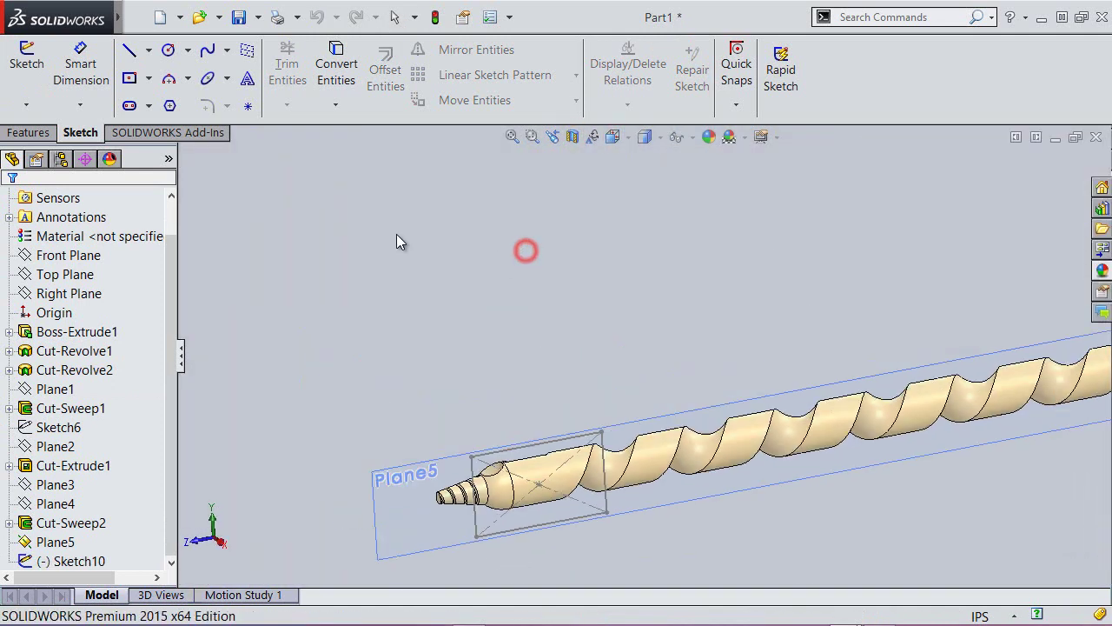
{"action": "left_click", "coordinate": [39, 132]}
{"action": "left_click", "coordinate": [304, 65]}
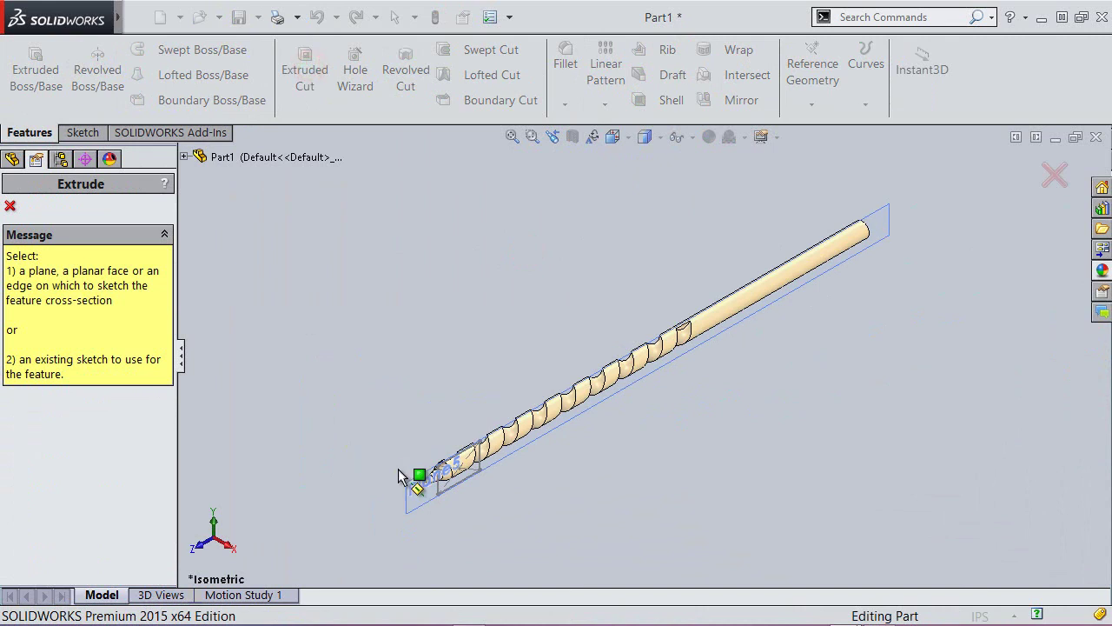
{"action": "scroll", "coordinate": [400, 475], "scroll_direction": "down", "scroll_amount": 3}
{"action": "scroll", "coordinate": [527, 486], "scroll_direction": "down", "scroll_amount": 3}
{"action": "left_click", "coordinate": [668, 328]}
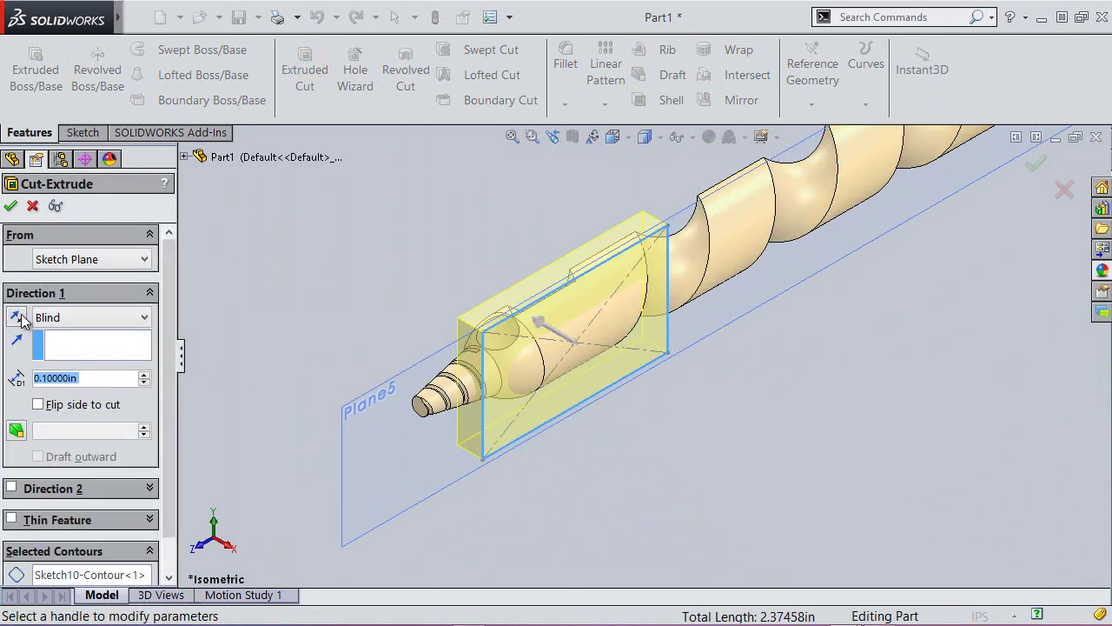
{"action": "left_click", "coordinate": [17, 317]}
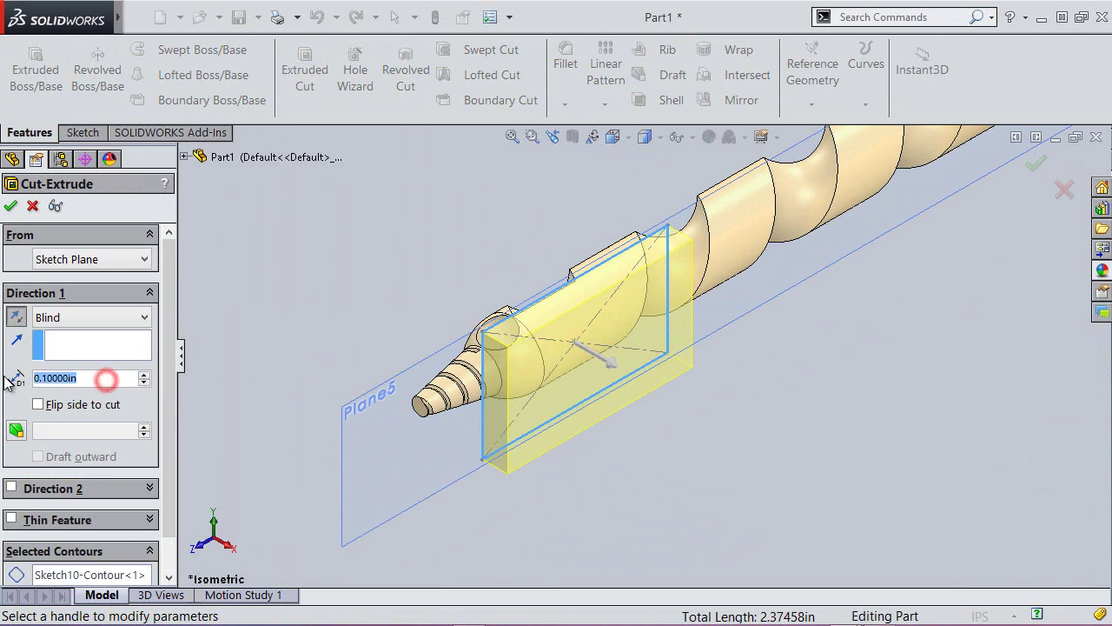
{"action": "type", "text": "1"}
{"action": "key", "text": "Return"}
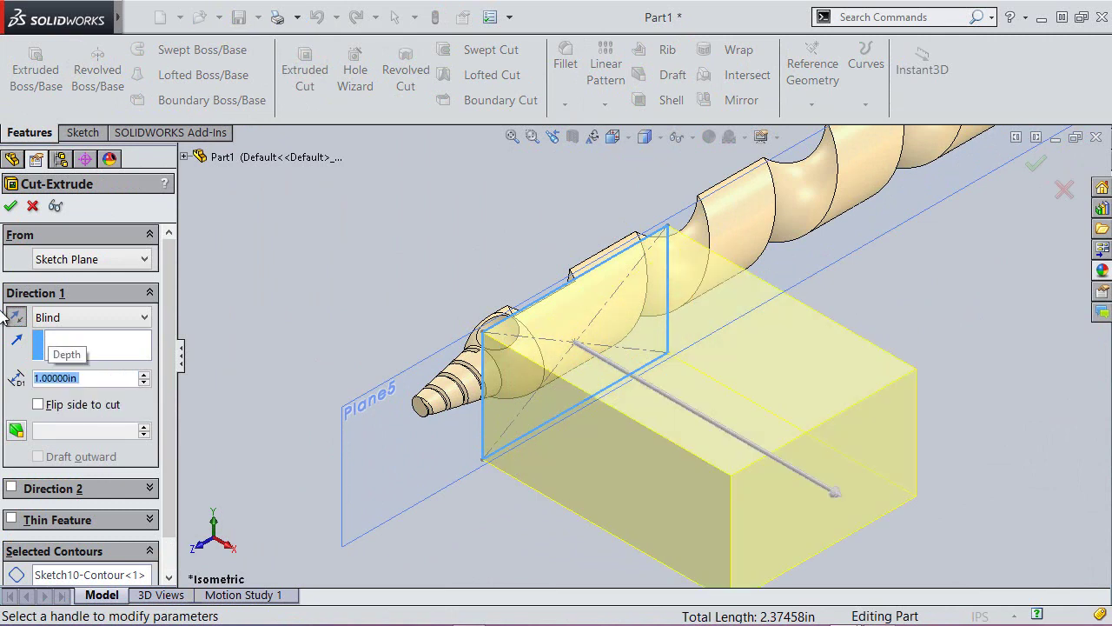
{"action": "left_click", "coordinate": [11, 206]}
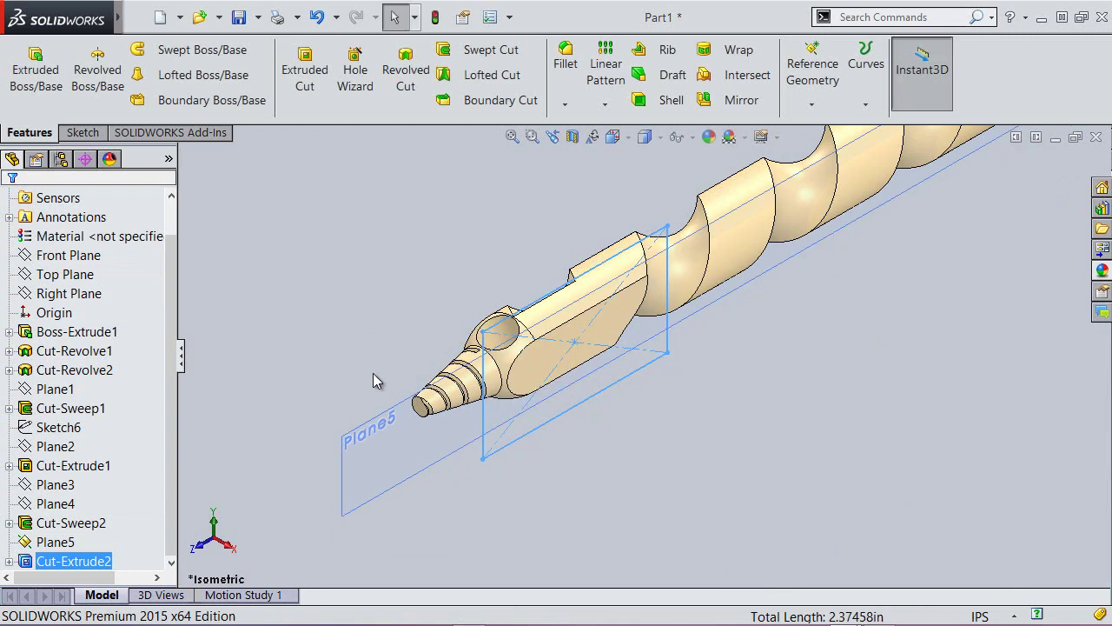
{"action": "left_click", "coordinate": [520, 460]}
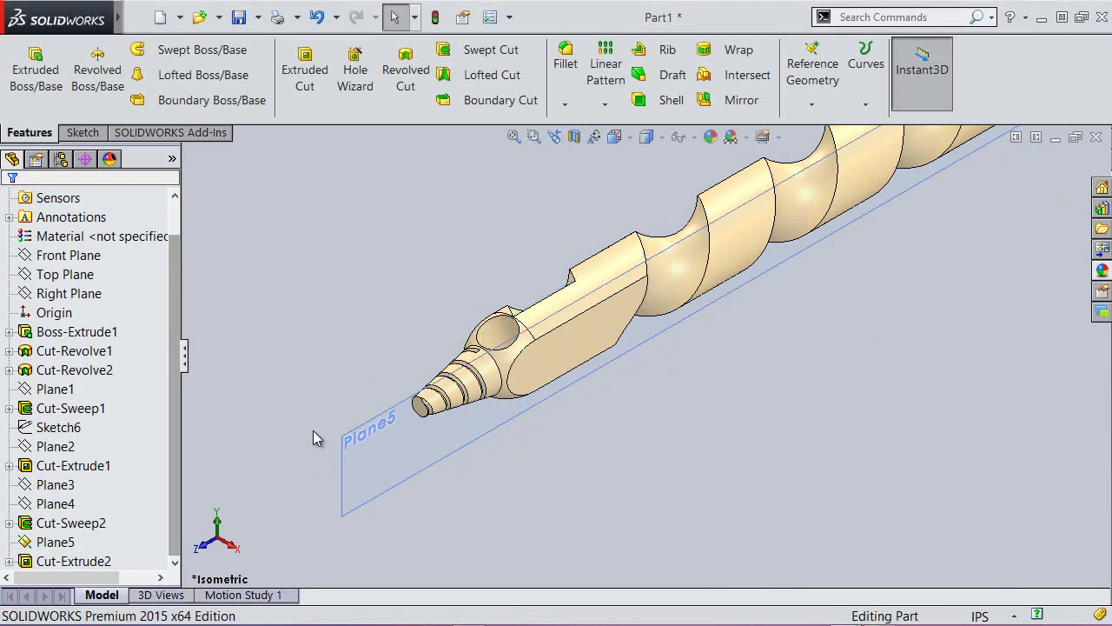
Hide Plane5 and create Plane6 offset 0.0884in from Right Plane on the flipped side.
{"action": "left_click", "coordinate": [346, 434]}
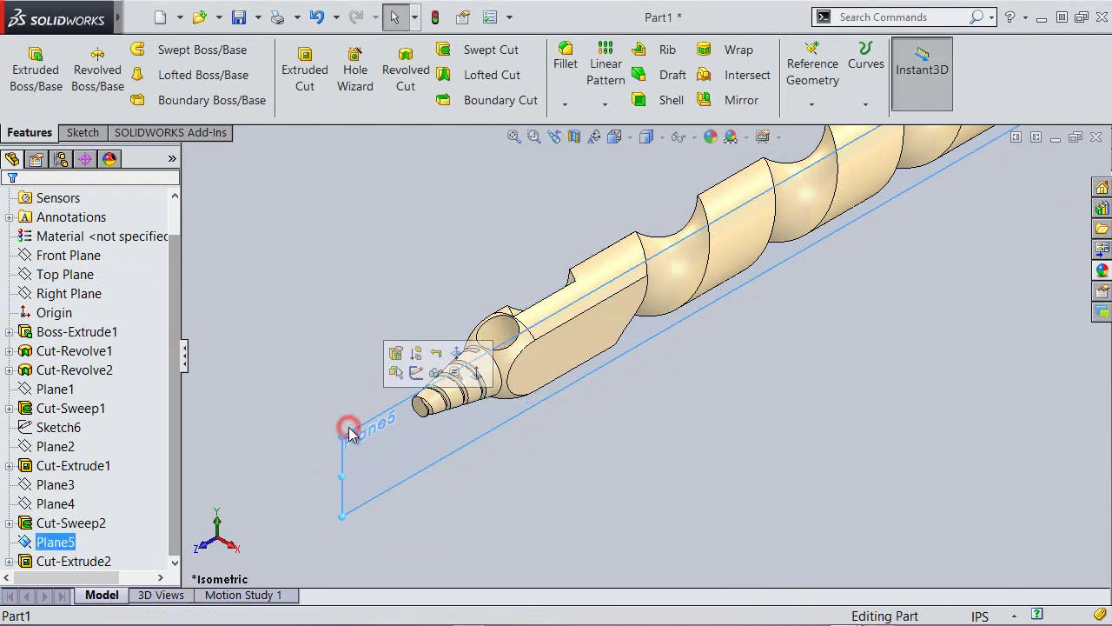
{"action": "left_click", "coordinate": [437, 374]}
{"action": "left_click", "coordinate": [812, 104]}
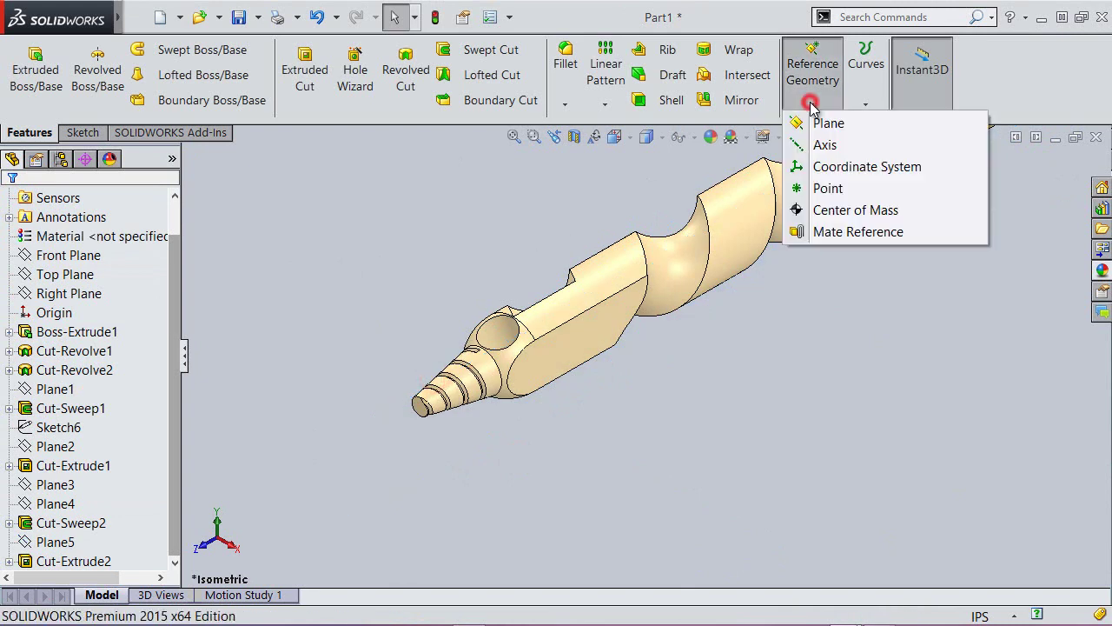
{"action": "left_click", "coordinate": [822, 121]}
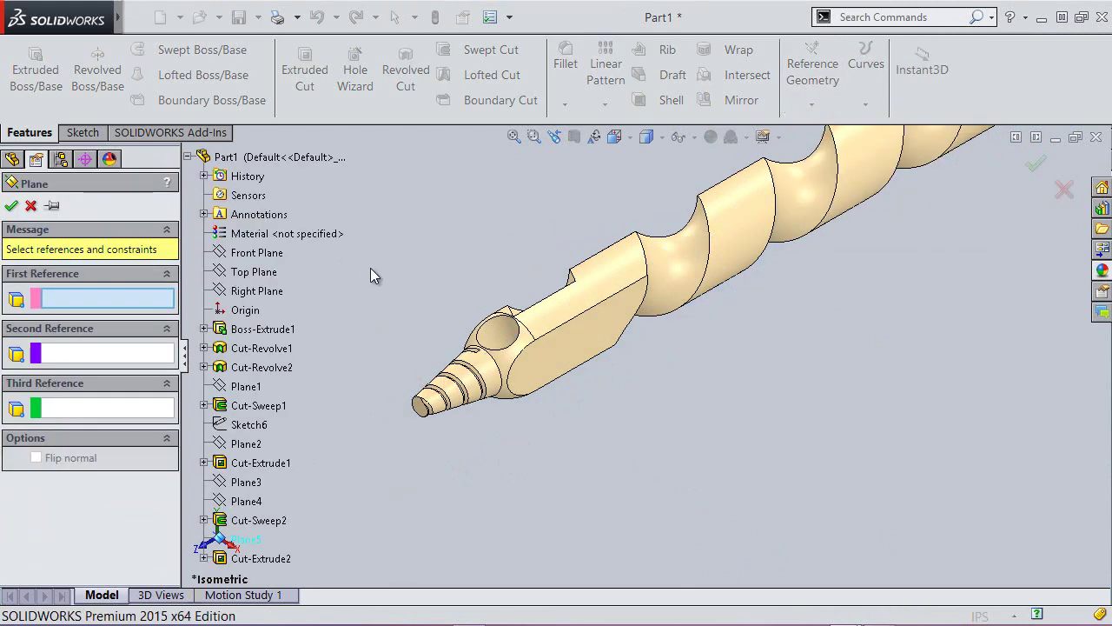
{"action": "left_click", "coordinate": [271, 293]}
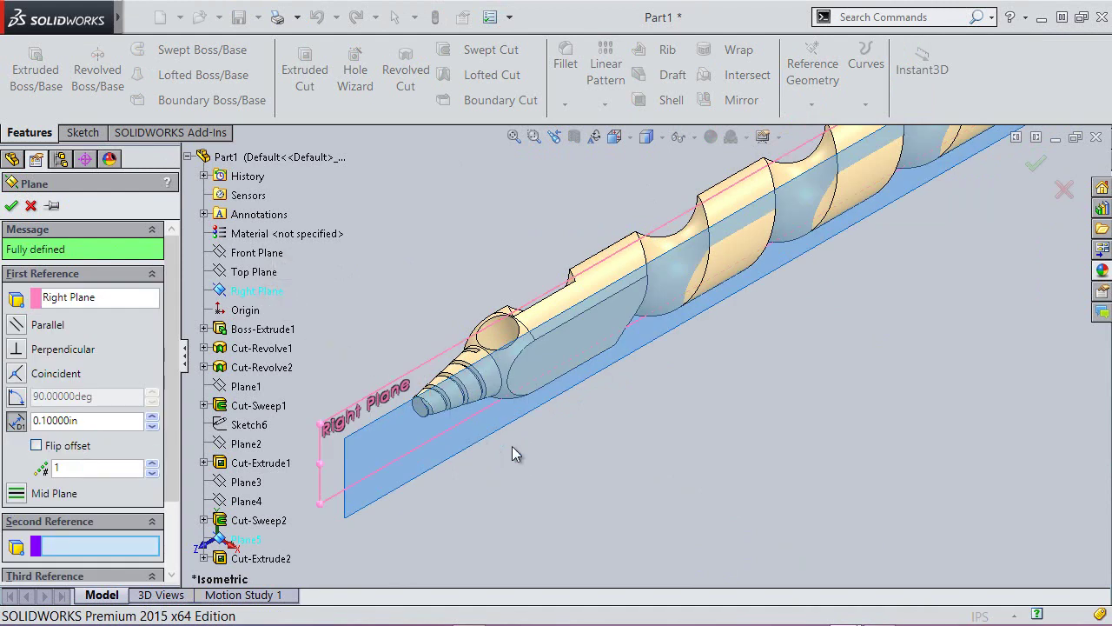
{"action": "middle_click_drag", "start_coordinate": [565, 468], "coordinate": [630, 452]}
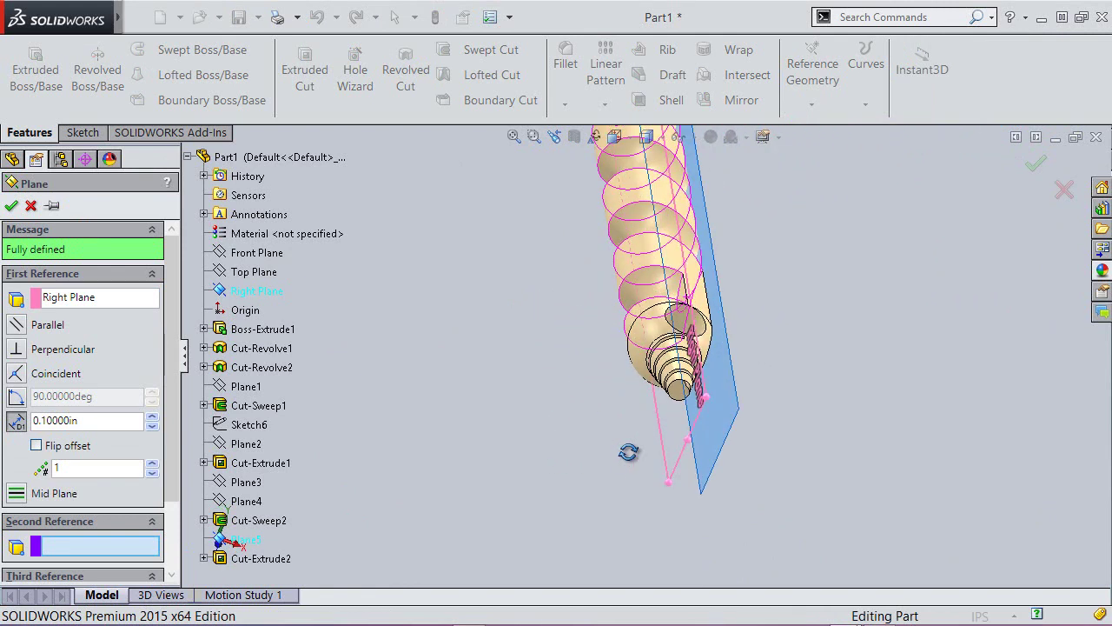
{"action": "left_click", "coordinate": [41, 447]}
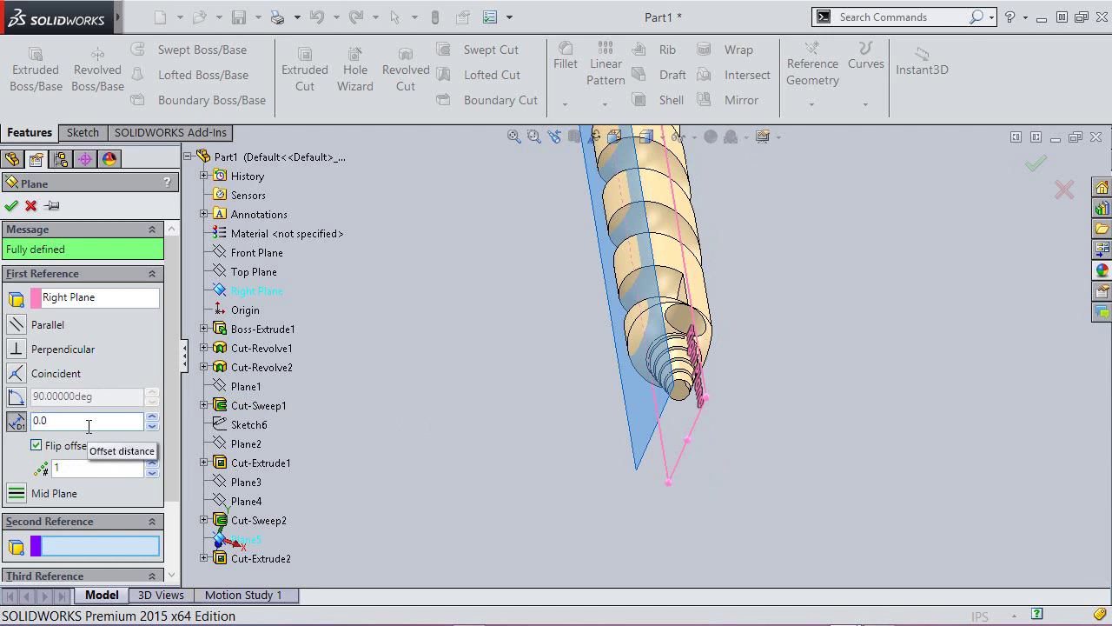
{"action": "type", "text": "8840"}
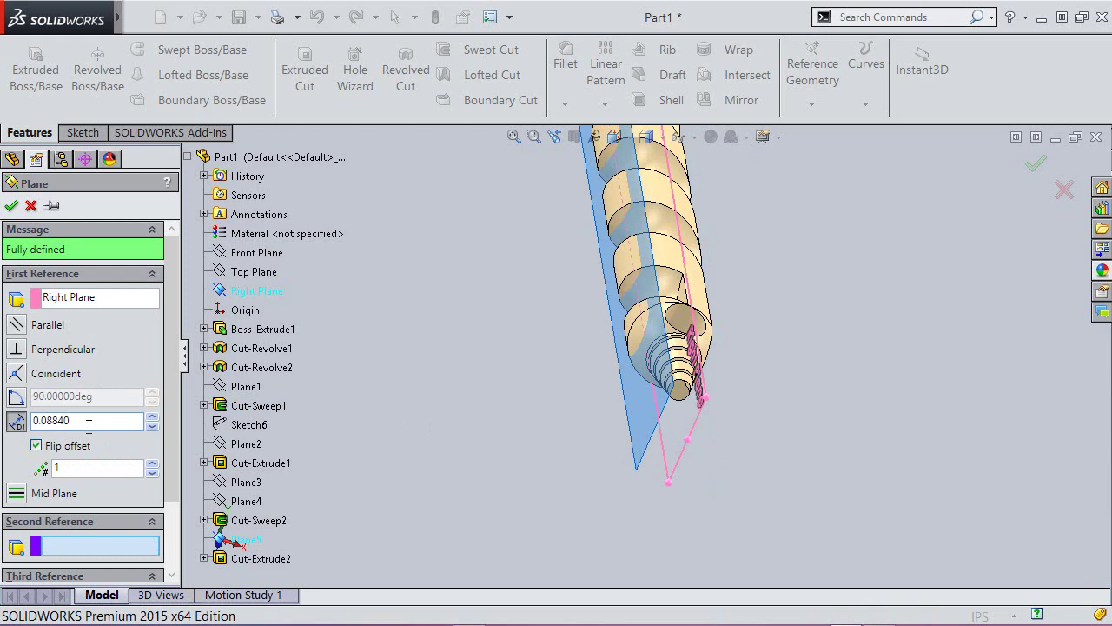
{"action": "key", "text": "Return"}
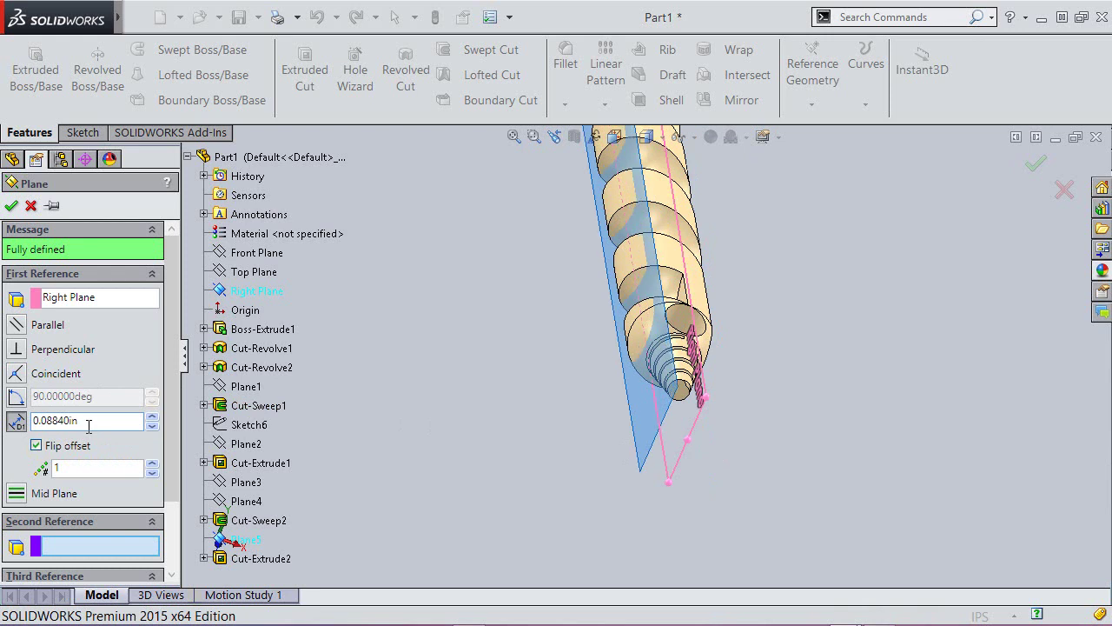
{"action": "left_click", "coordinate": [12, 207]}
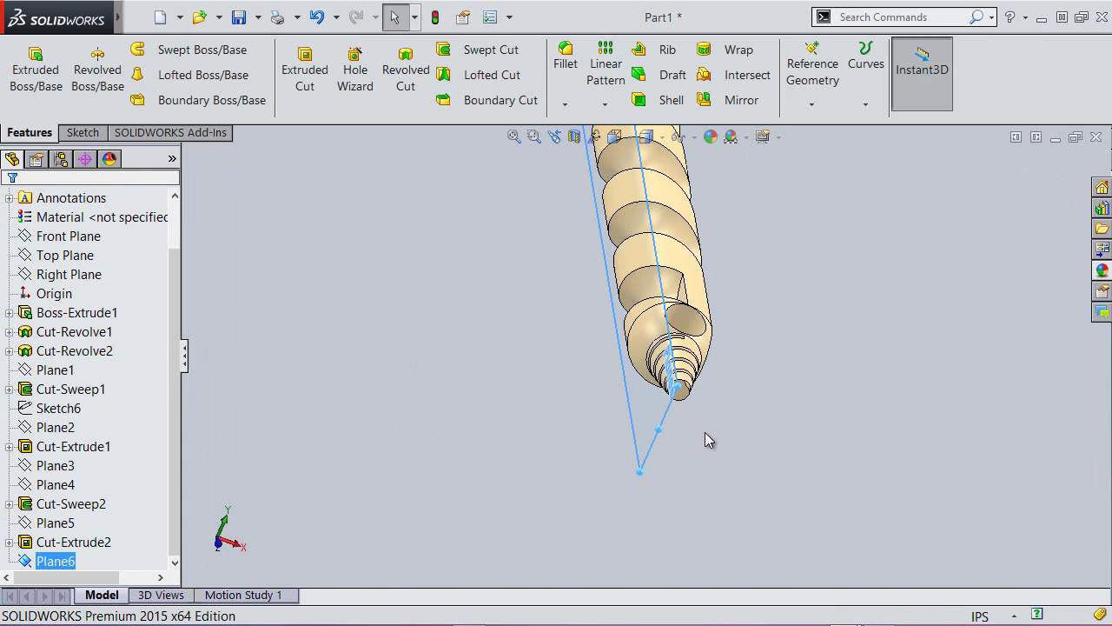
Fit the isometric view, save Part1, switch to Left view and start Sketch11.
{"action": "left_click", "coordinate": [554, 136]}
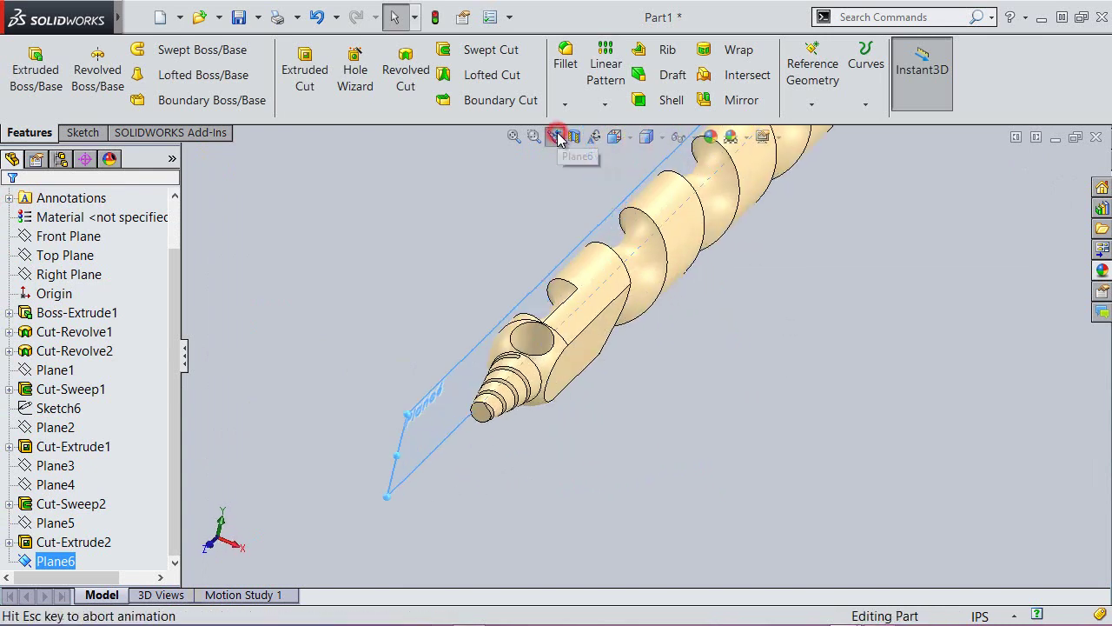
{"action": "left_click", "coordinate": [514, 138]}
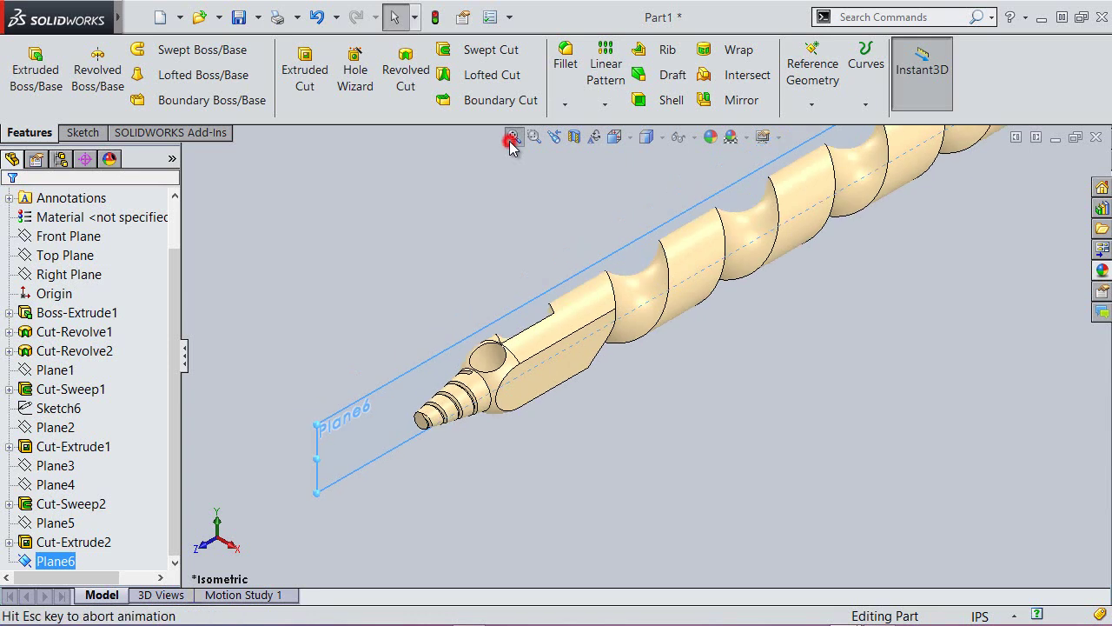
{"action": "left_click", "coordinate": [238, 18]}
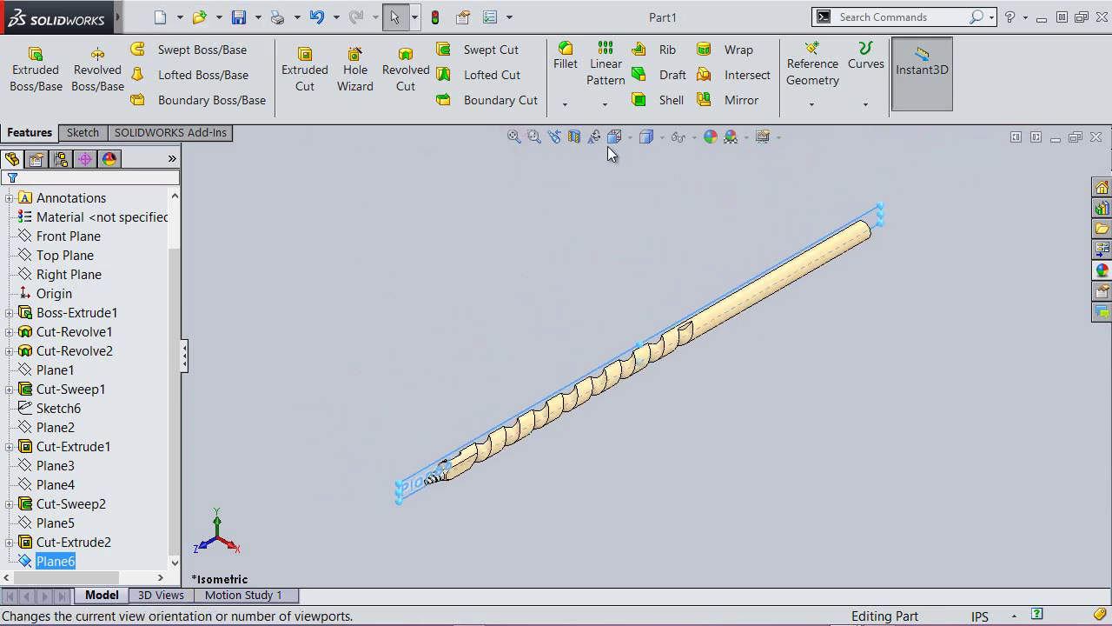
{"action": "left_click", "coordinate": [614, 137]}
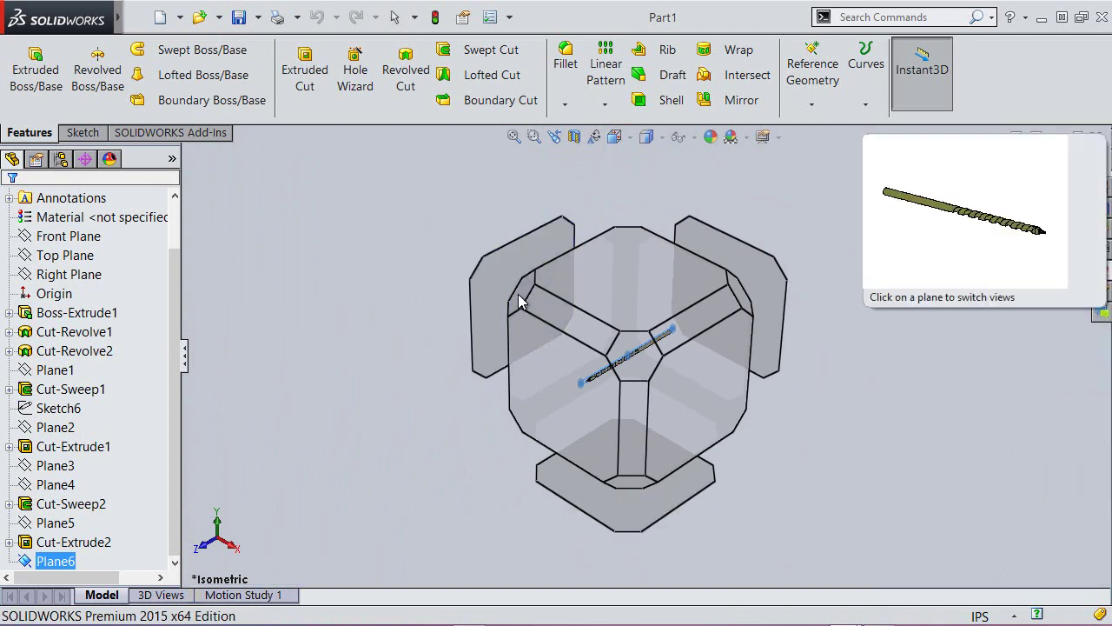
{"action": "left_click", "coordinate": [519, 302]}
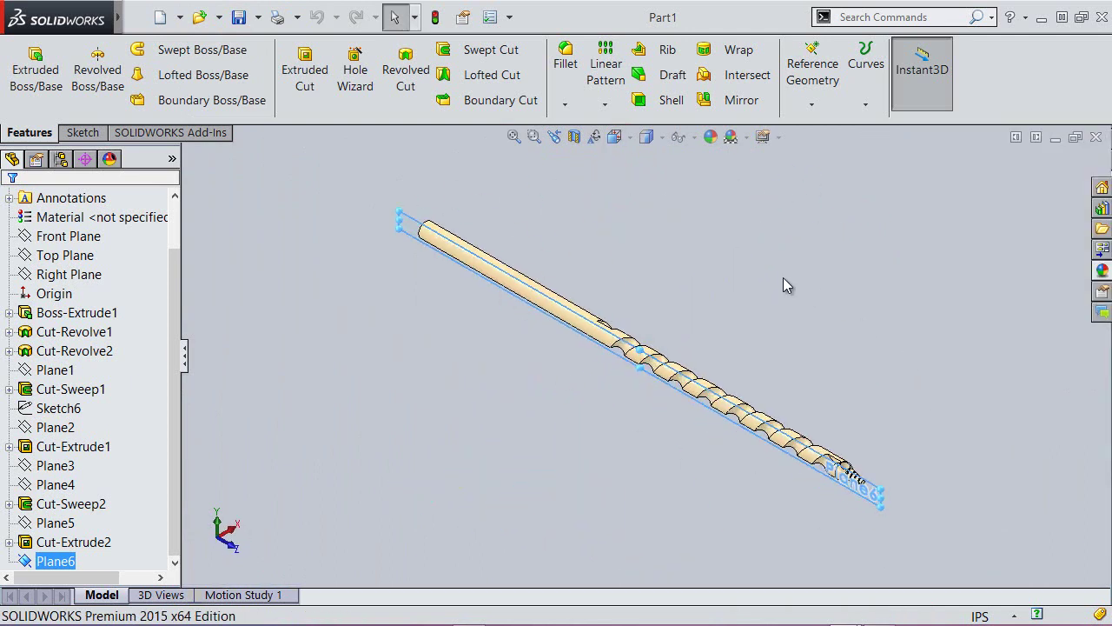
{"action": "left_click", "coordinate": [98, 133]}
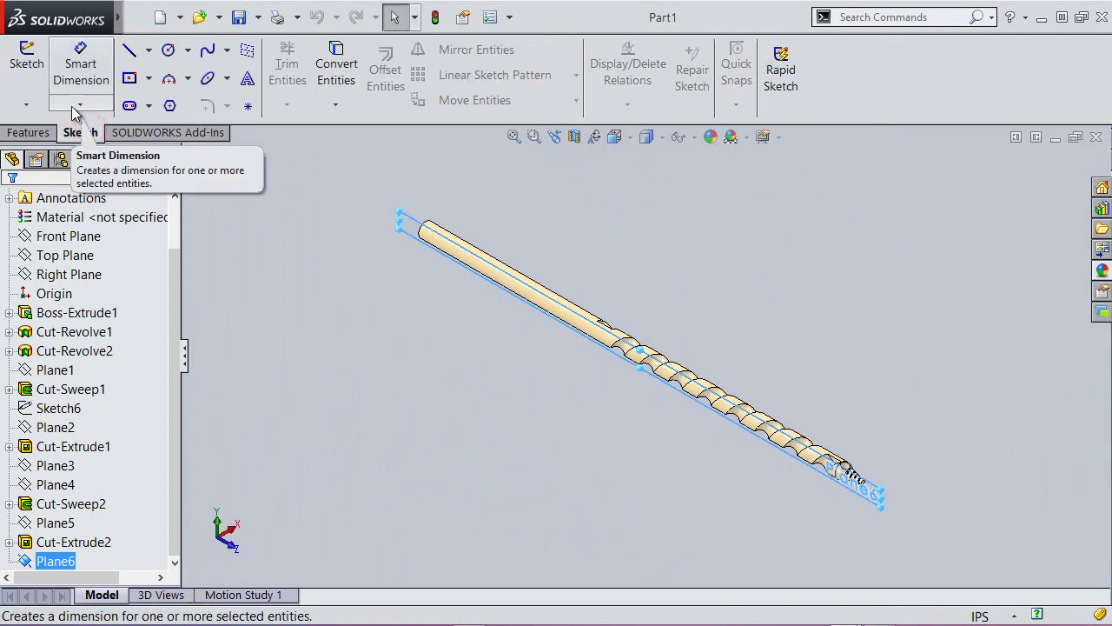
Edit Sketch11 in Left view with a section cut along Plane6, then hide Plane6.
{"action": "left_click", "coordinate": [37, 72]}
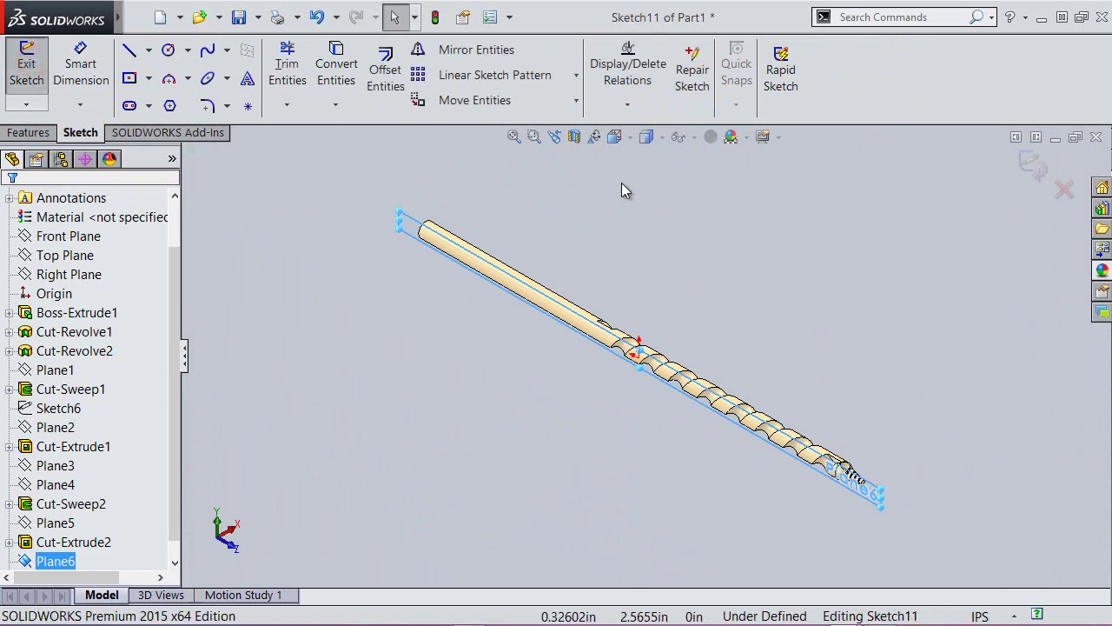
{"action": "left_click", "coordinate": [612, 138]}
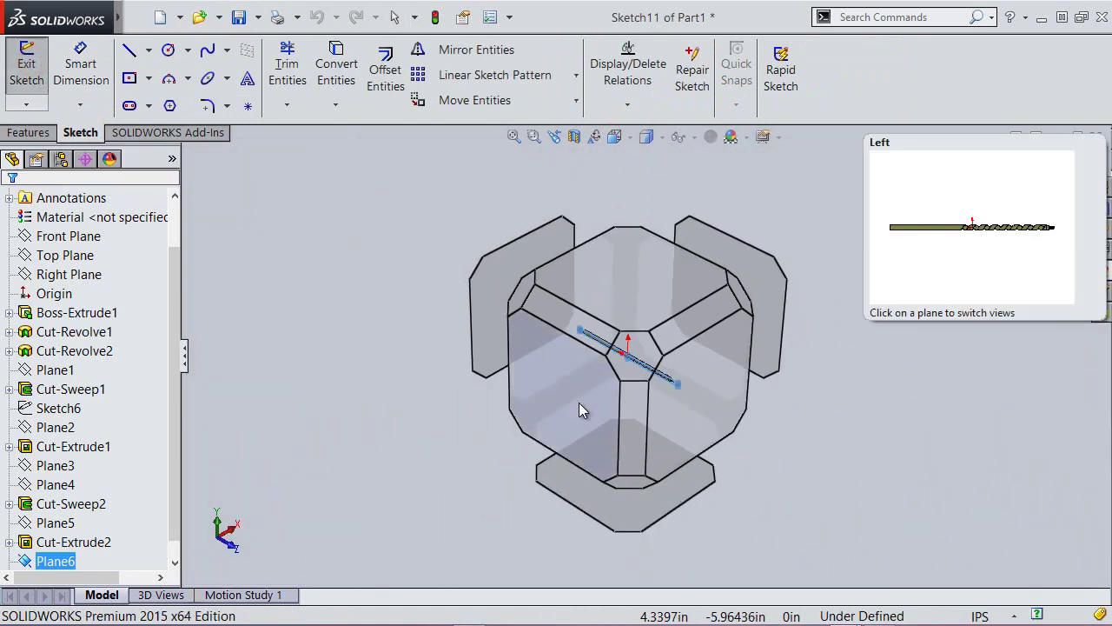
{"action": "left_click", "coordinate": [578, 402]}
{"action": "scroll", "coordinate": [877, 395], "scroll_direction": "down", "scroll_amount": 3}
{"action": "scroll", "coordinate": [844, 385], "scroll_direction": "down", "scroll_amount": 3}
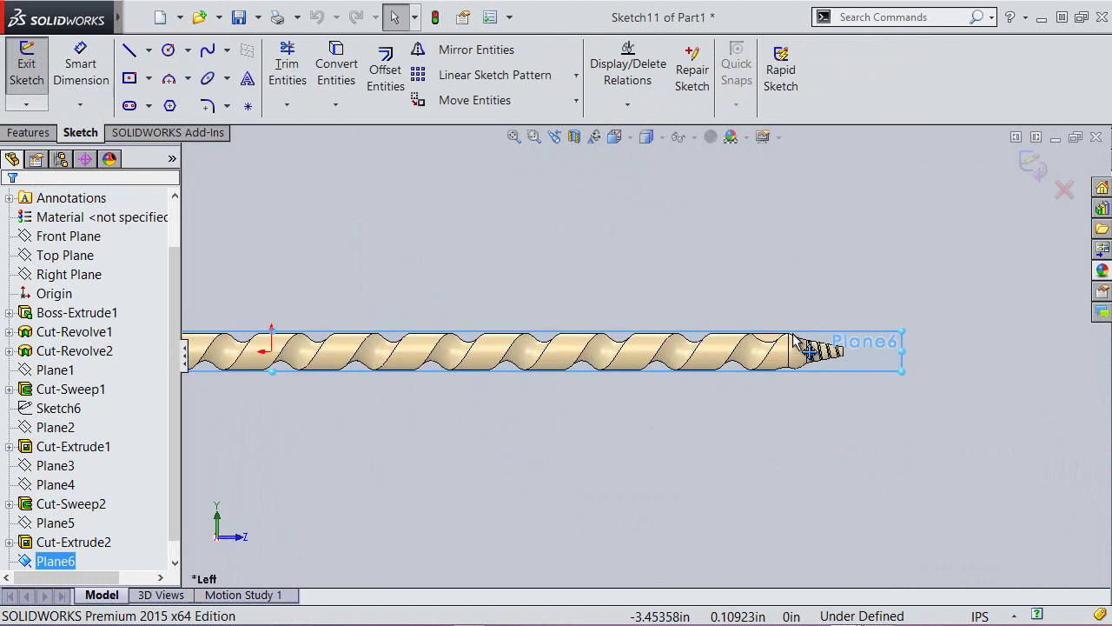
{"action": "scroll", "coordinate": [800, 348], "scroll_direction": "down", "scroll_amount": 2}
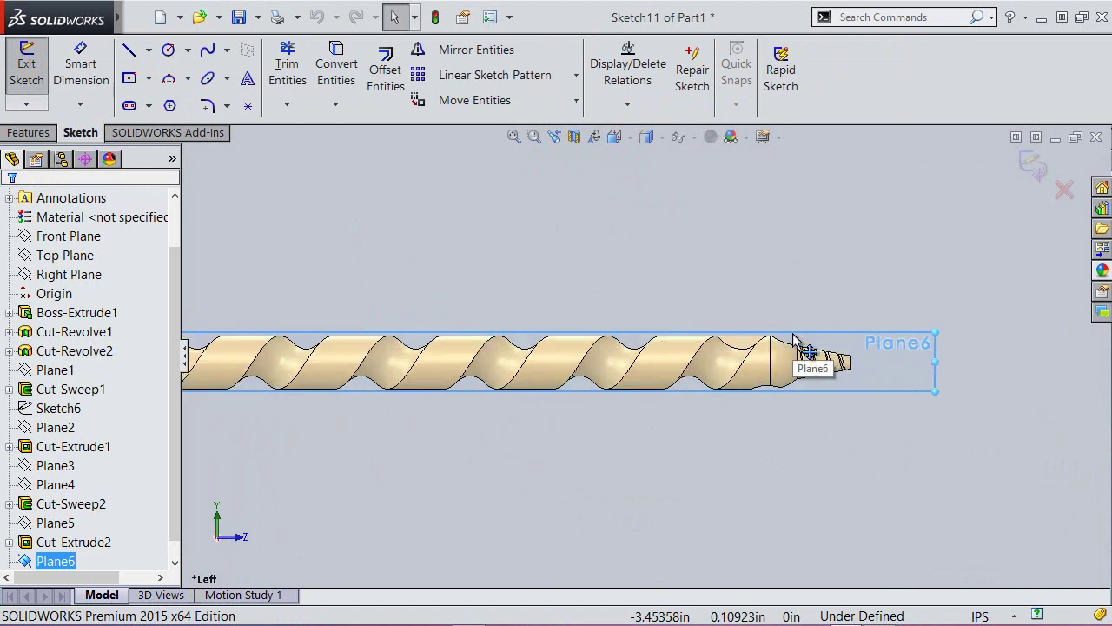
{"action": "left_click", "coordinate": [574, 136]}
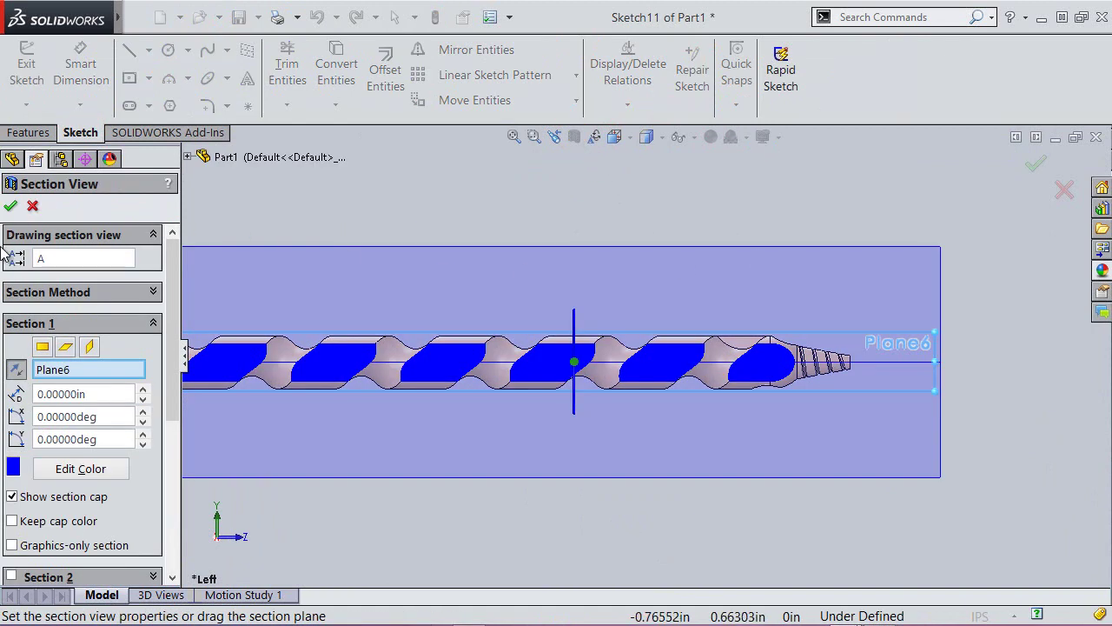
{"action": "left_click", "coordinate": [11, 206]}
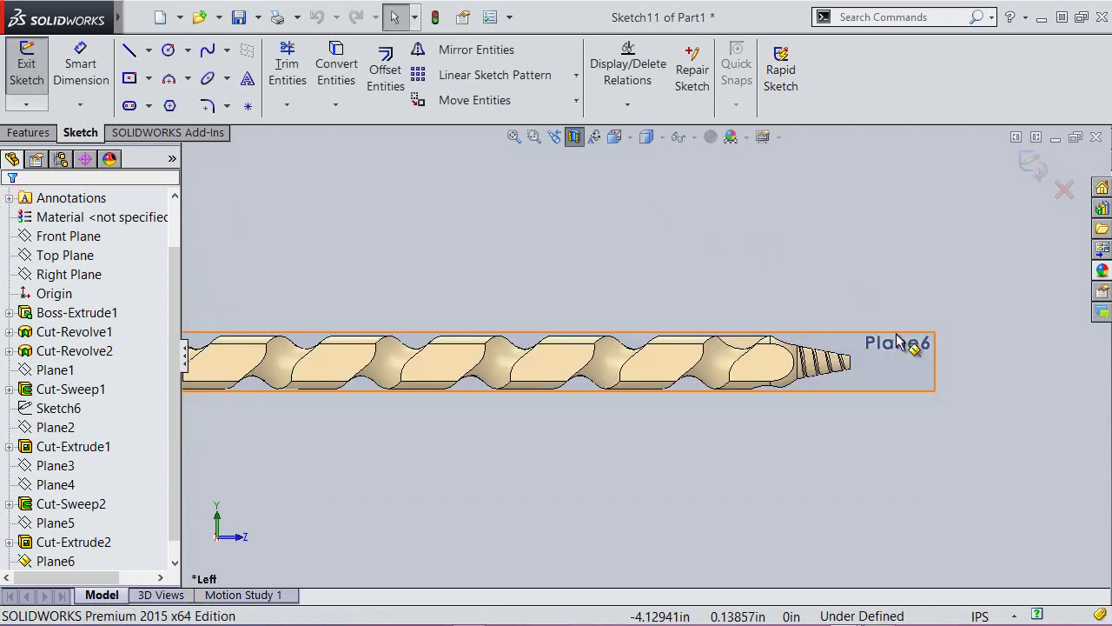
{"action": "left_click", "coordinate": [926, 332]}
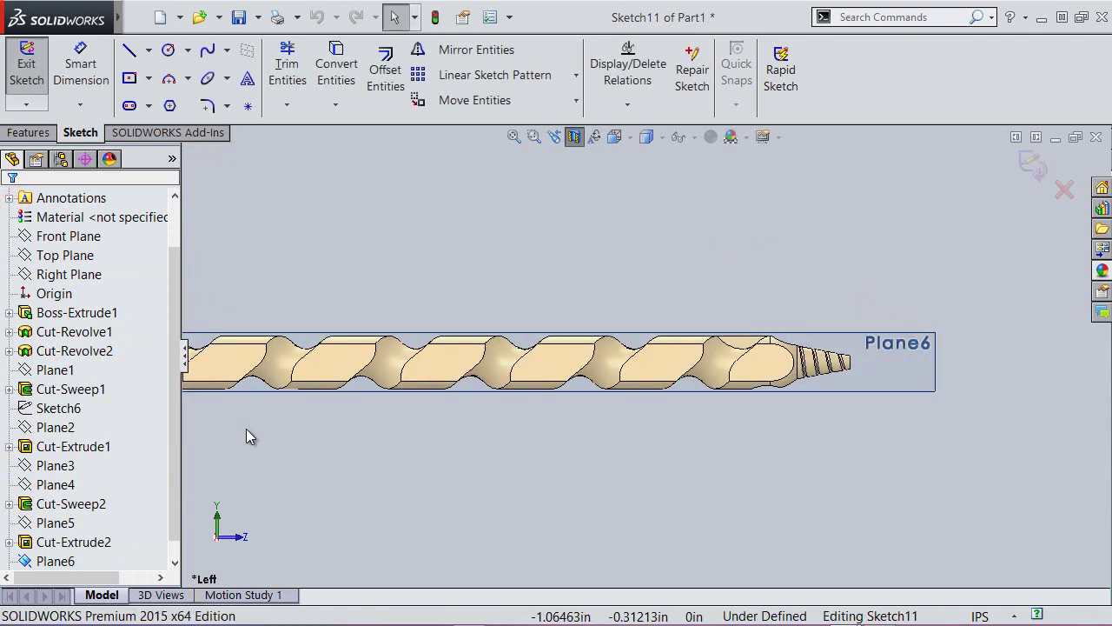
{"action": "left_click", "coordinate": [55, 563]}
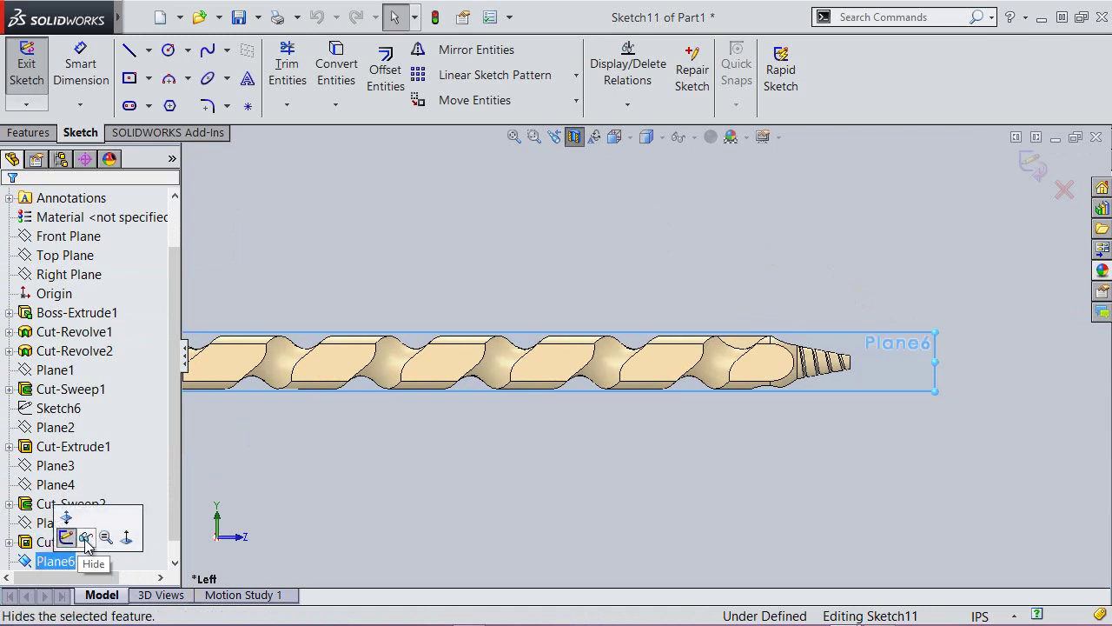
{"action": "left_click", "coordinate": [78, 540]}
{"action": "left_click", "coordinate": [883, 429]}
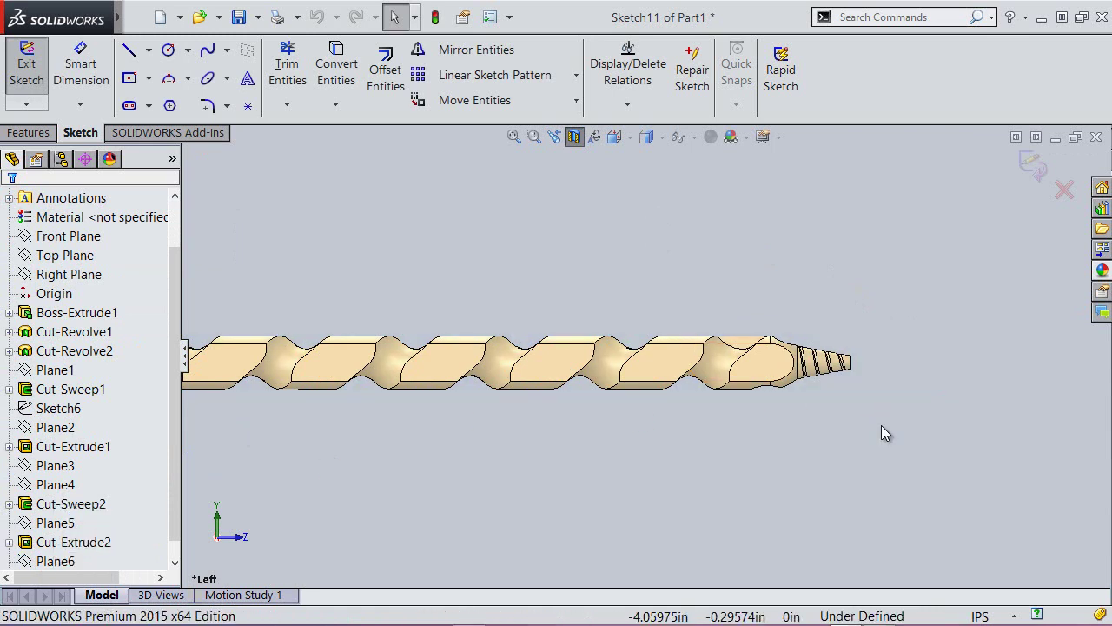
{"action": "left_click", "coordinate": [871, 320]}
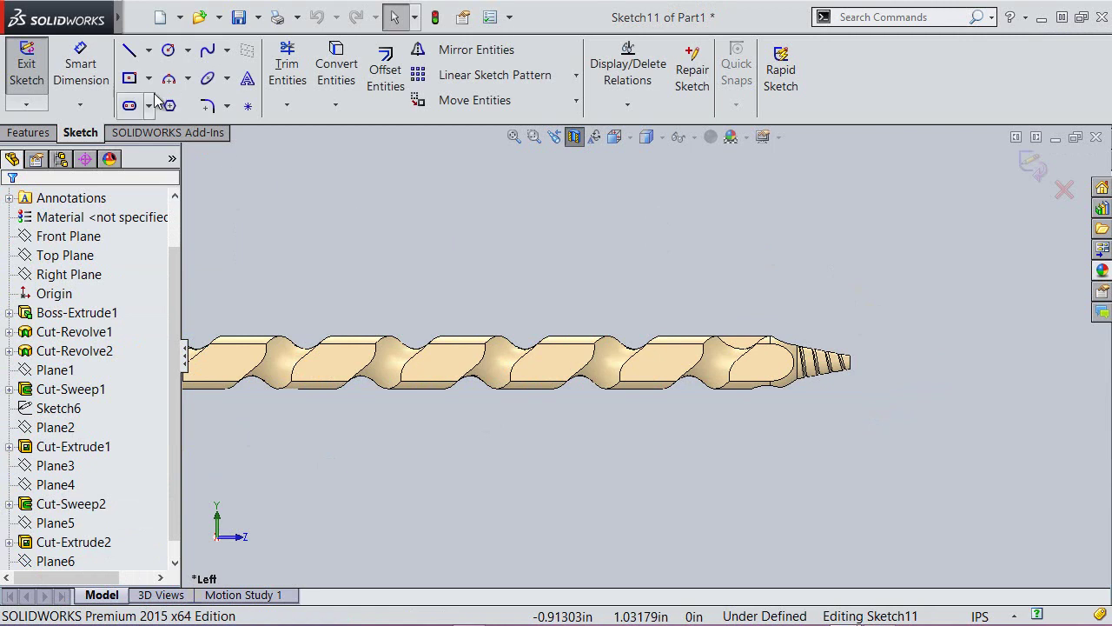
Draw a center rectangle about 0.45450 wide around the shank behind the tip and exit Sketch11.
{"action": "left_click", "coordinate": [131, 79]}
{"action": "scroll", "coordinate": [861, 358], "scroll_direction": "down", "scroll_amount": 3}
{"action": "scroll", "coordinate": [860, 358], "scroll_direction": "down", "scroll_amount": 1}
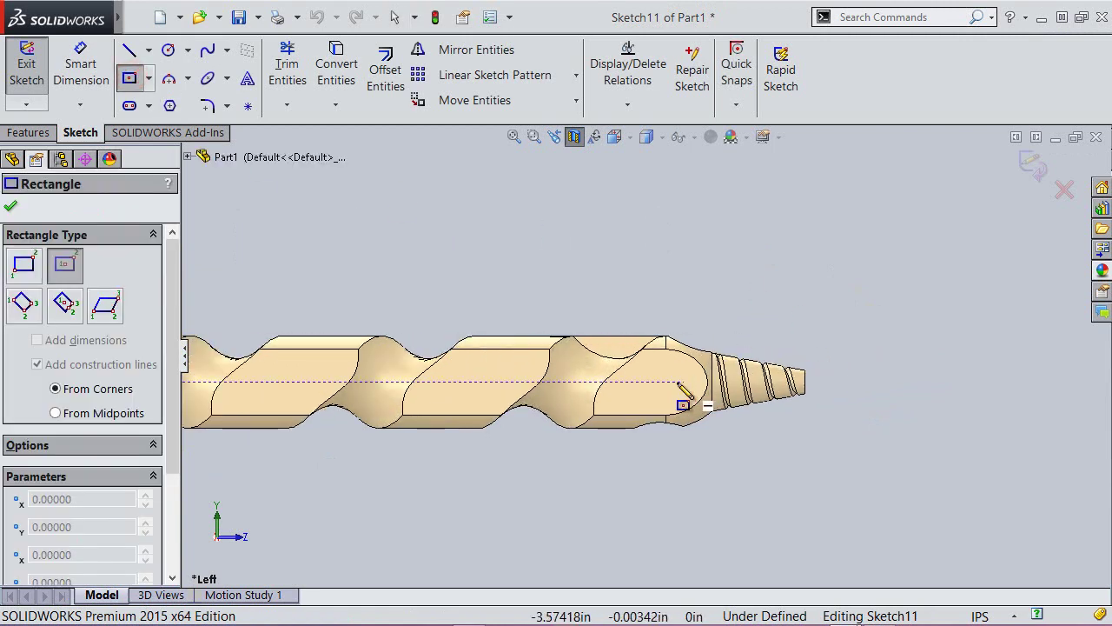
{"action": "left_click", "coordinate": [654, 382]}
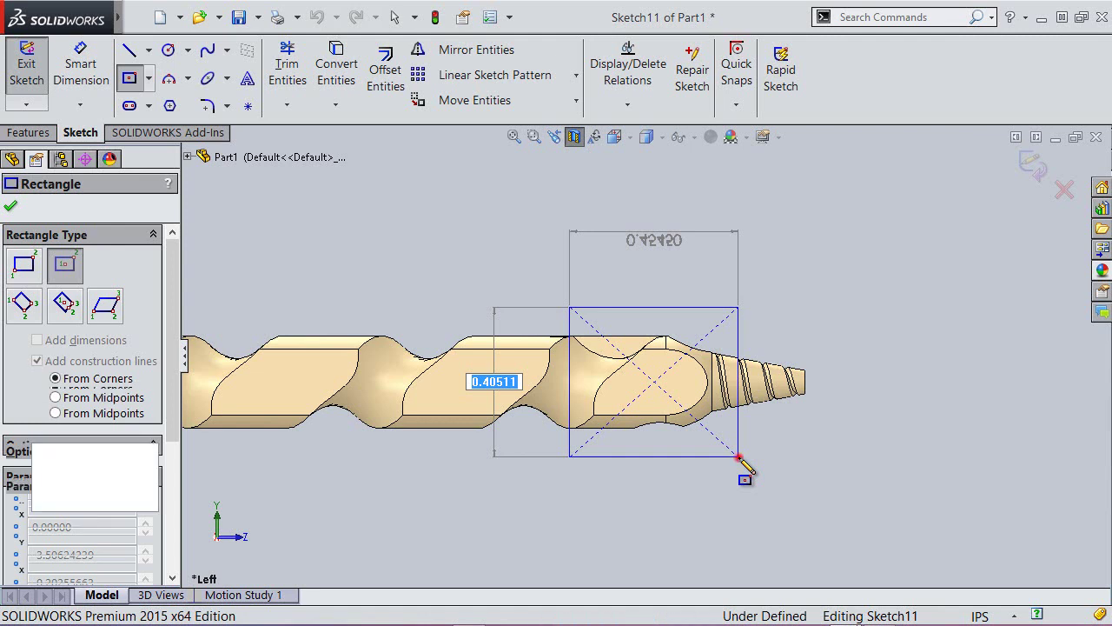
{"action": "left_click", "coordinate": [739, 455]}
{"action": "right_click", "coordinate": [799, 280]}
{"action": "left_click", "coordinate": [833, 294]}
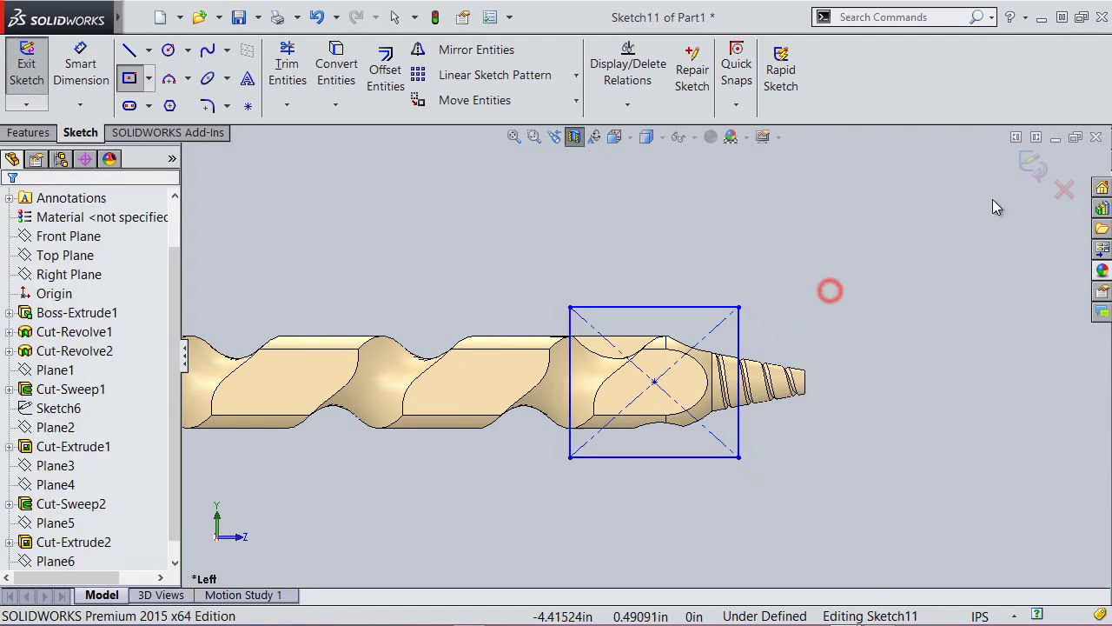
{"action": "left_click", "coordinate": [1031, 166]}
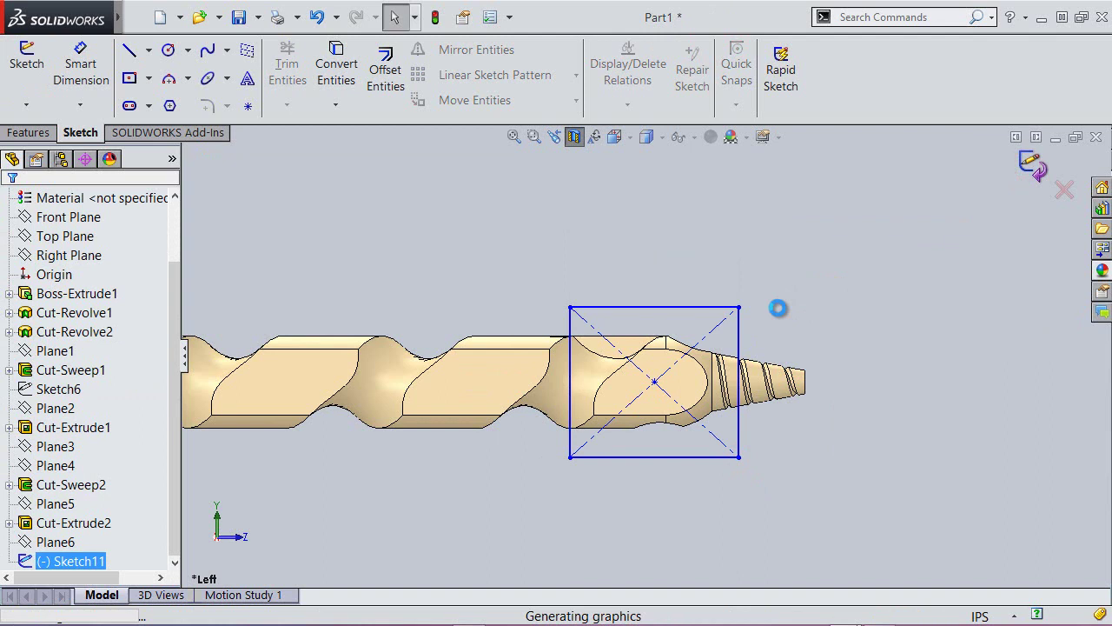
Extrude-cut Sketch11 to a 1.00in blind depth, creating Cut-Extrude3.
{"action": "left_click", "coordinate": [577, 139]}
{"action": "middle_click_drag", "start_coordinate": [680, 277], "coordinate": [643, 313]}
{"action": "left_click", "coordinate": [16, 132]}
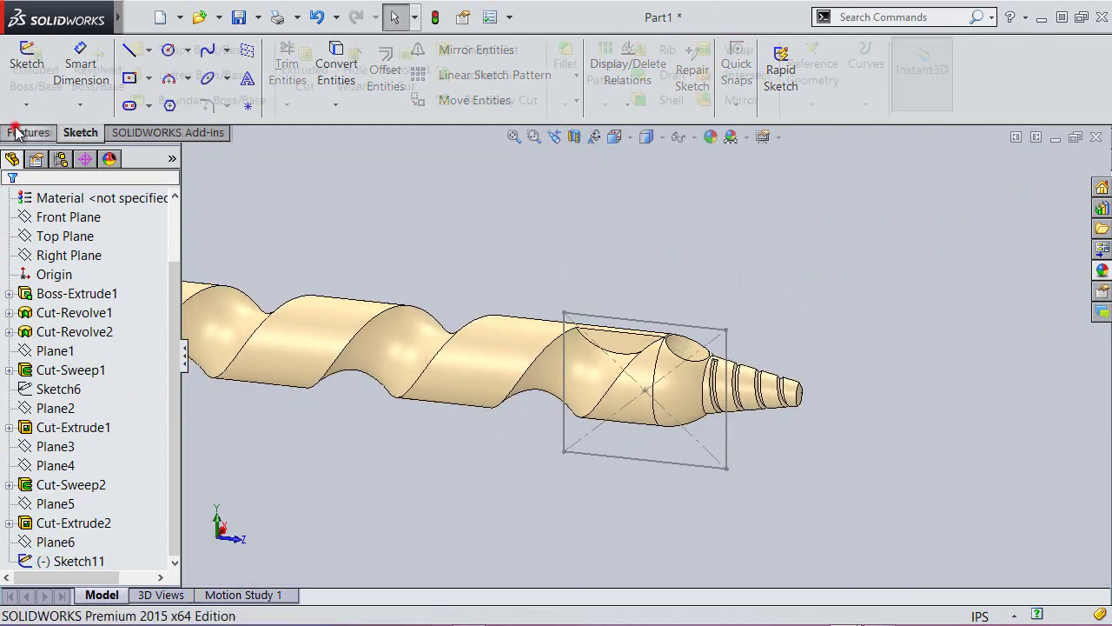
{"action": "left_click", "coordinate": [305, 68]}
{"action": "left_click", "coordinate": [678, 321]}
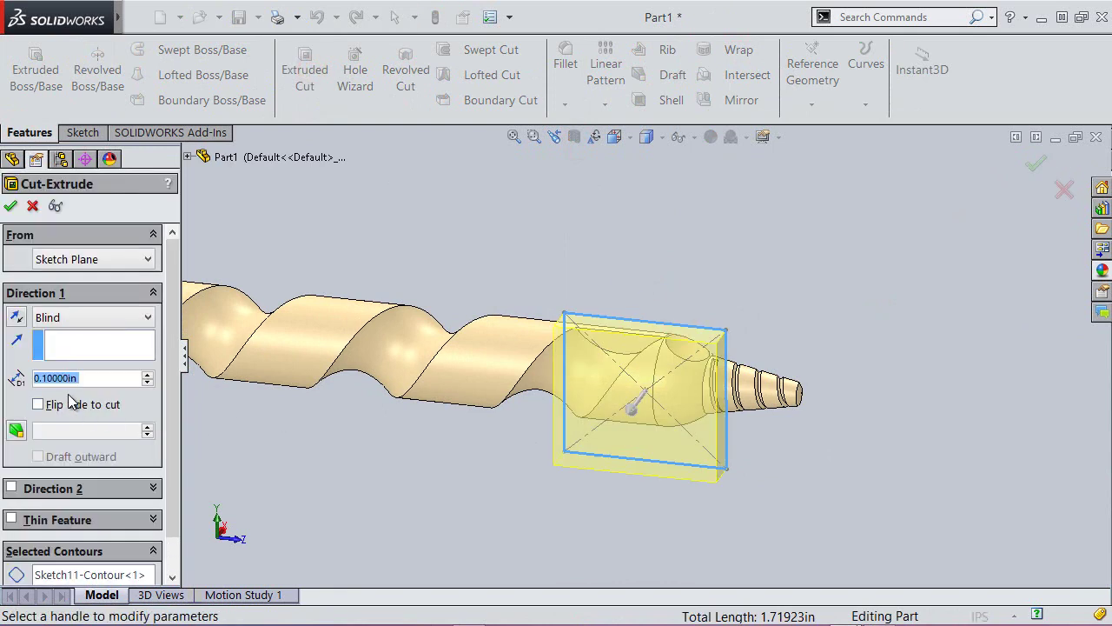
{"action": "type", "text": "1"}
{"action": "key", "text": "Return"}
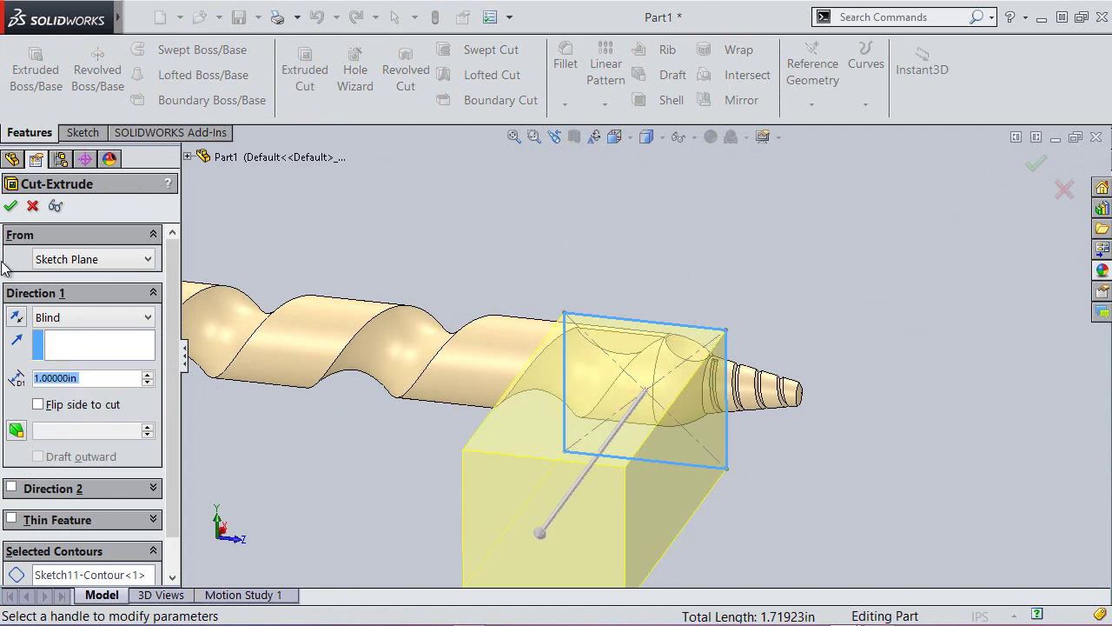
{"action": "left_click", "coordinate": [10, 205]}
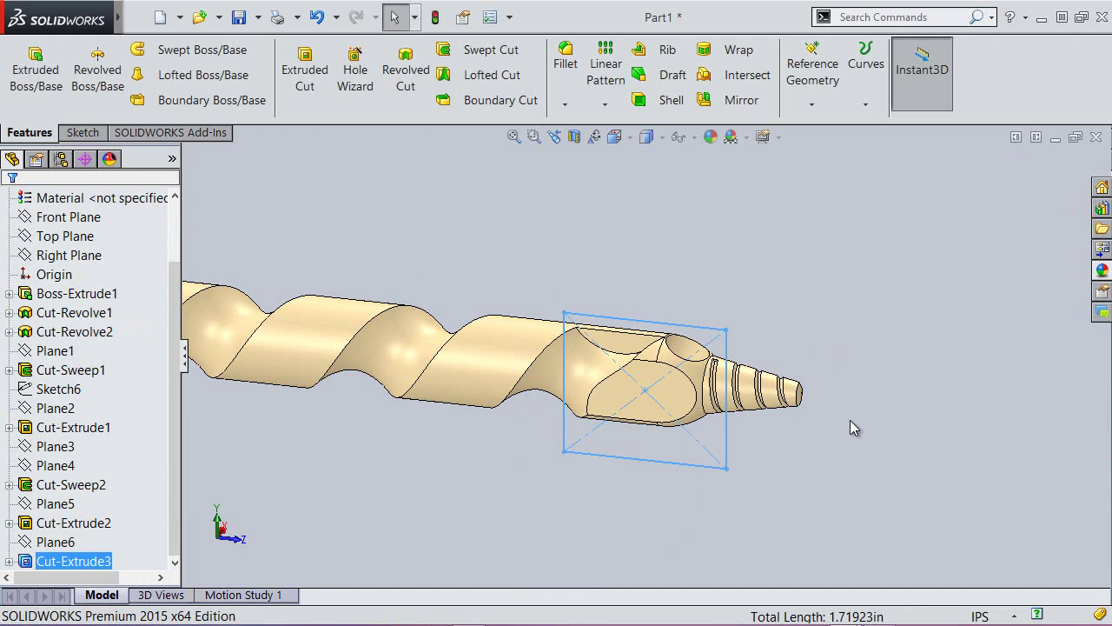
{"action": "left_click", "coordinate": [849, 433]}
Return to the isometric view, then rebuild and save the part.
{"action": "middle_click_drag", "start_coordinate": [849, 434], "coordinate": [730, 486]}
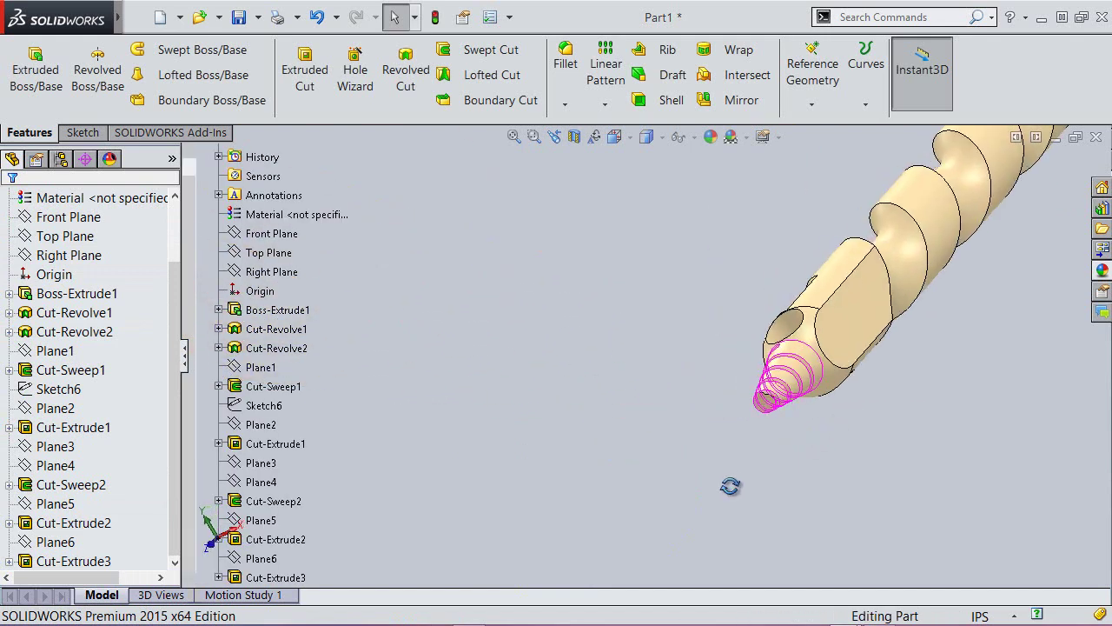
{"action": "left_click", "coordinate": [616, 136]}
{"action": "mouse_move", "coordinate": [633, 194]}
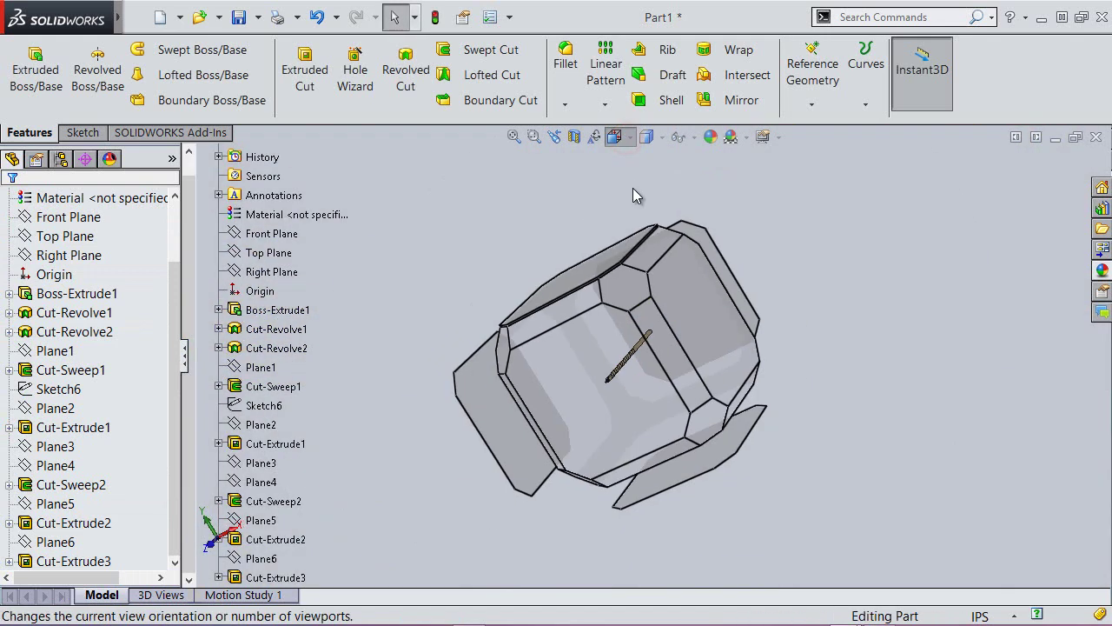
{"action": "left_click", "coordinate": [629, 305]}
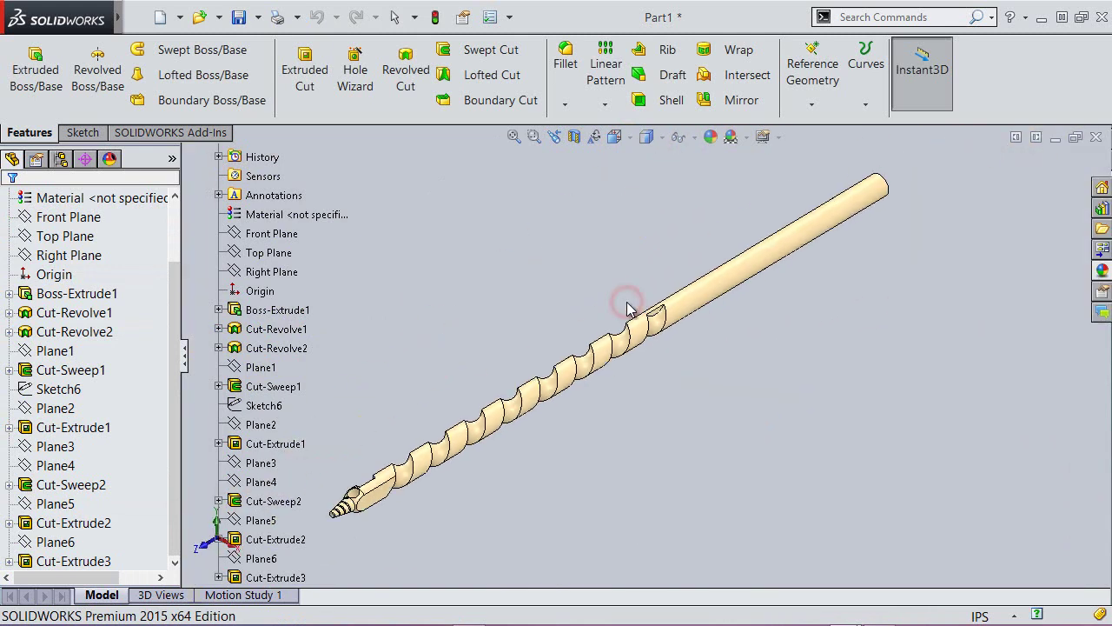
{"action": "left_click", "coordinate": [437, 18]}
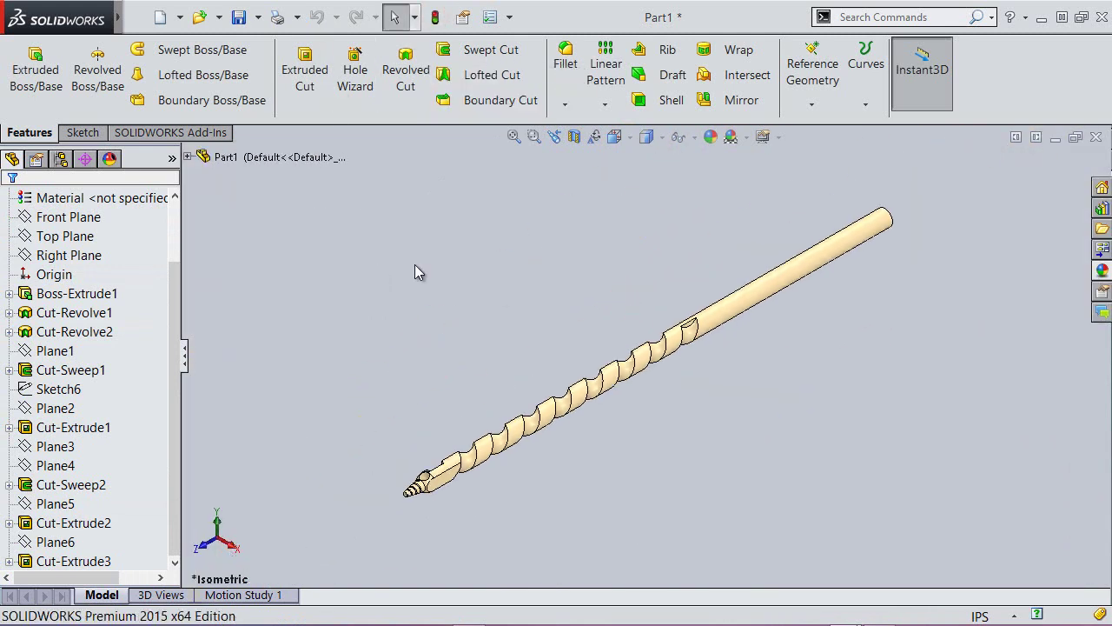
{"action": "left_click", "coordinate": [241, 17]}
{"action": "left_click", "coordinate": [486, 303]}
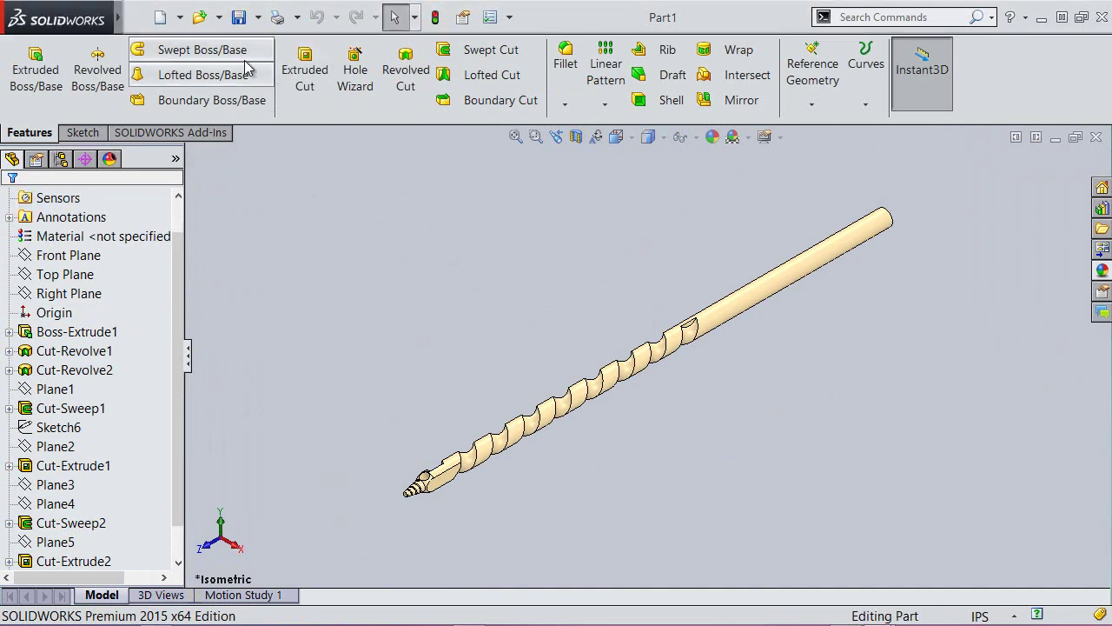
Start an extruded boss sketch, Sketch12, on the Right Plane.
{"action": "left_click", "coordinate": [26, 73]}
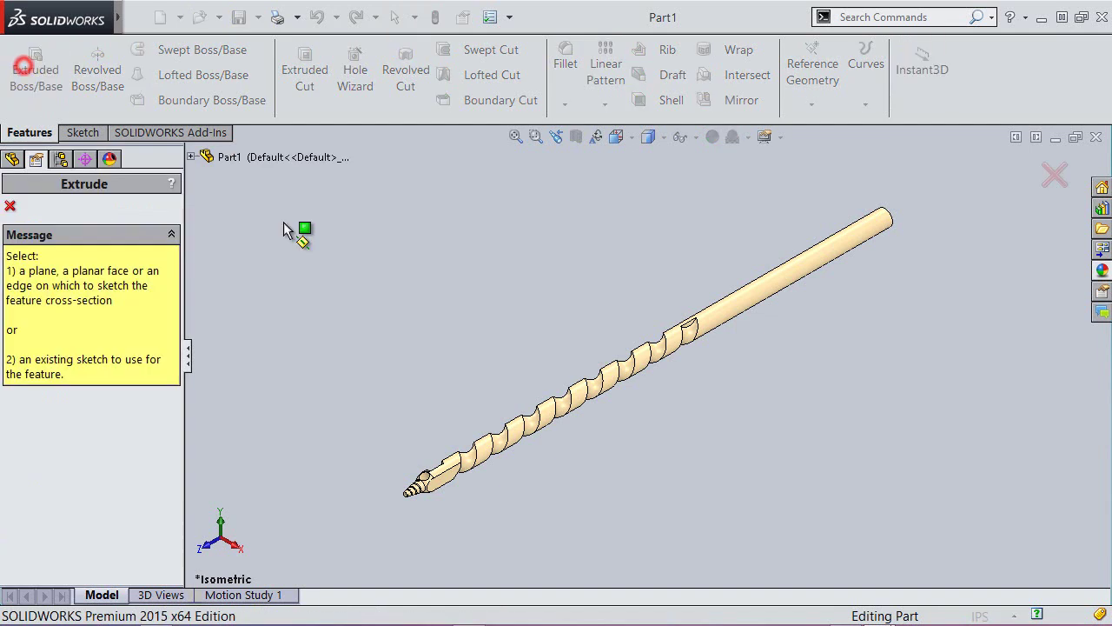
{"action": "left_click", "coordinate": [191, 157]}
{"action": "left_click", "coordinate": [265, 290]}
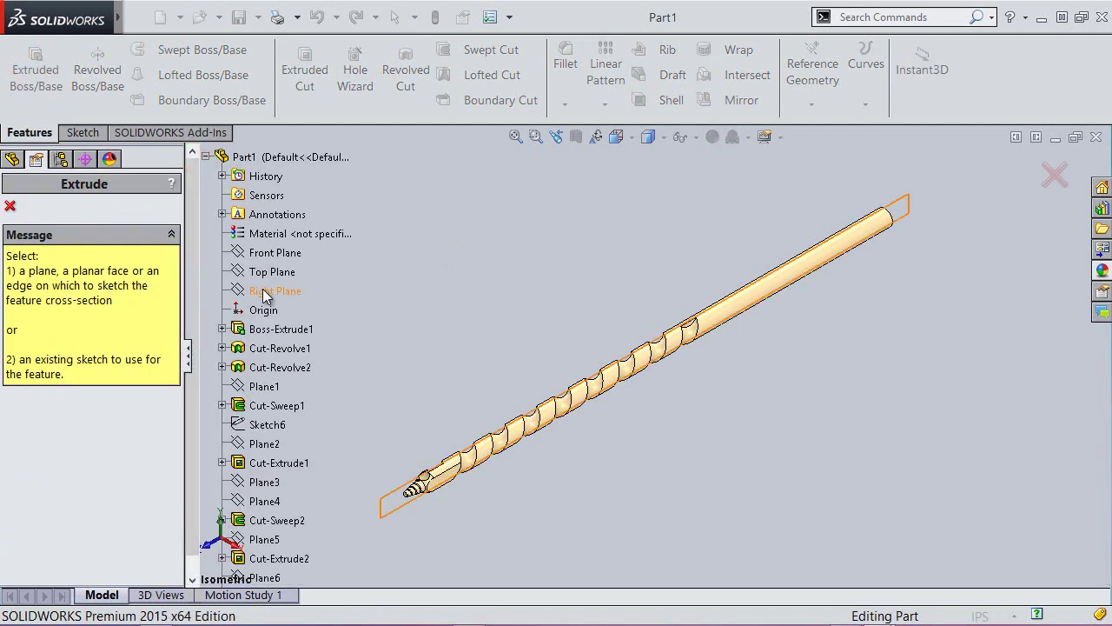
Apply a section view cutting the part along the Right Plane.
{"action": "left_click", "coordinate": [575, 137]}
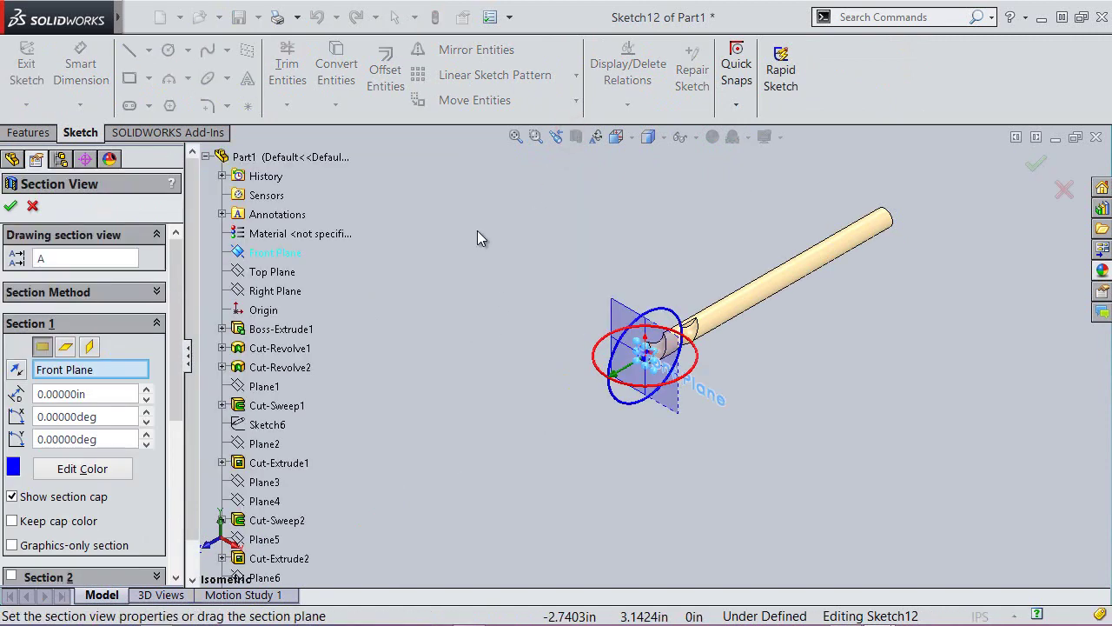
{"action": "left_click", "coordinate": [89, 346]}
{"action": "left_click", "coordinate": [11, 206]}
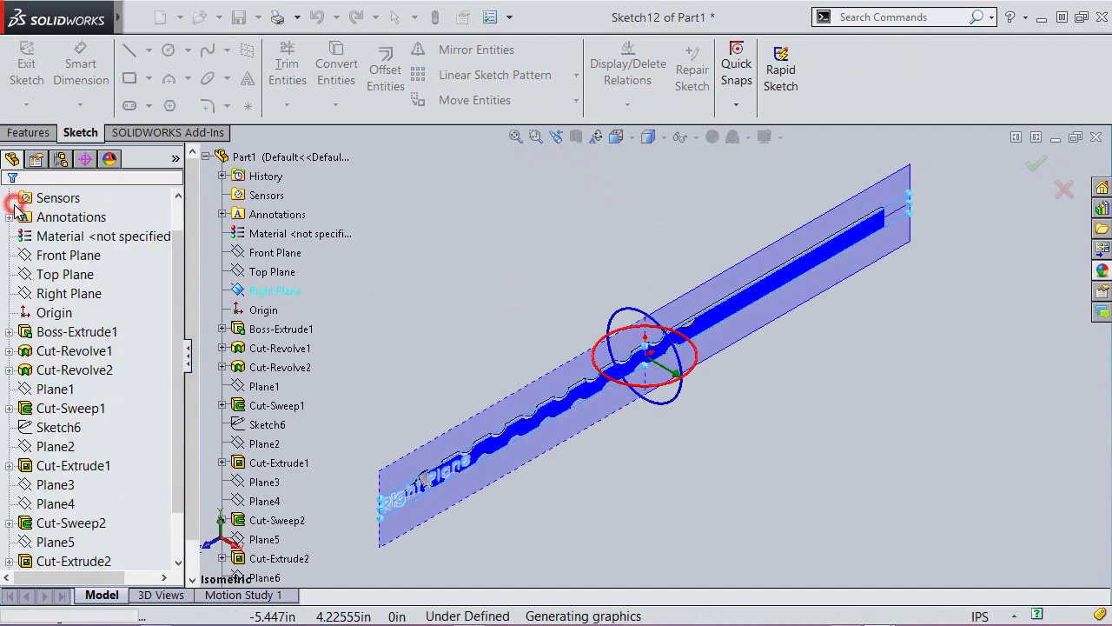
Add the part's intersection curves to the sketch and make them construction geometry.
{"action": "left_click", "coordinate": [334, 105]}
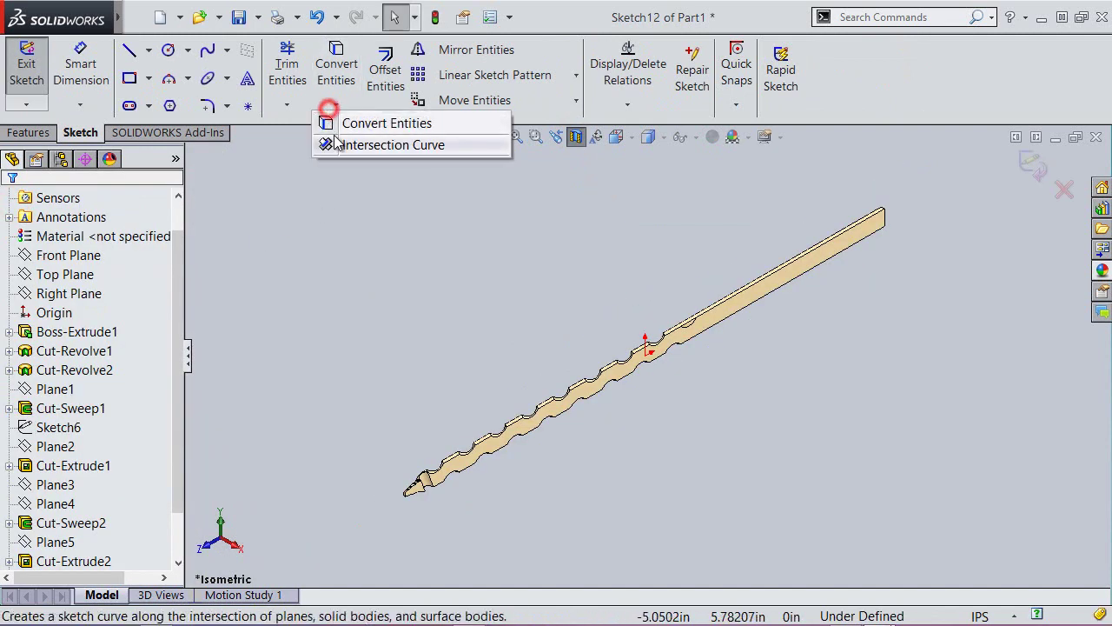
{"action": "left_click", "coordinate": [352, 141]}
{"action": "left_click", "coordinate": [315, 157]}
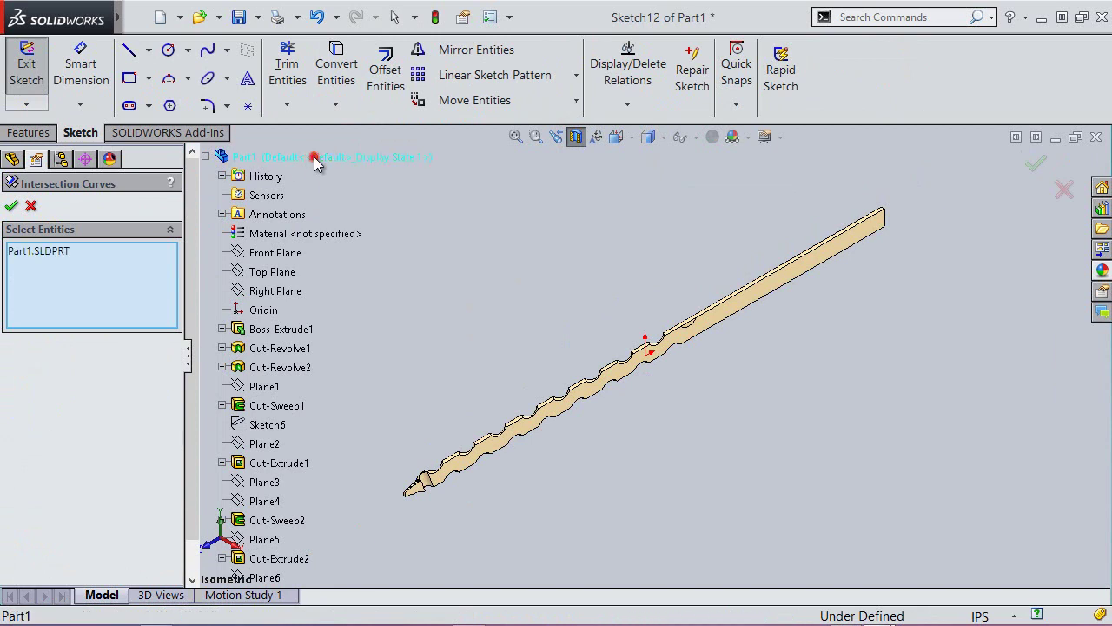
{"action": "left_click", "coordinate": [13, 207]}
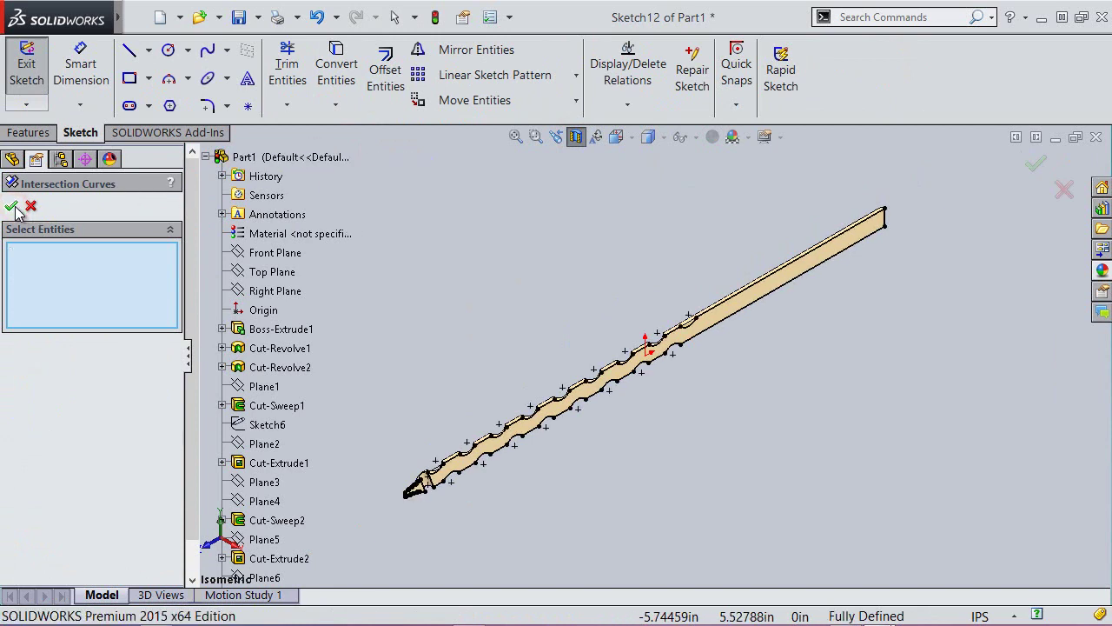
{"action": "left_click_drag", "start_coordinate": [284, 150], "coordinate": [981, 544]}
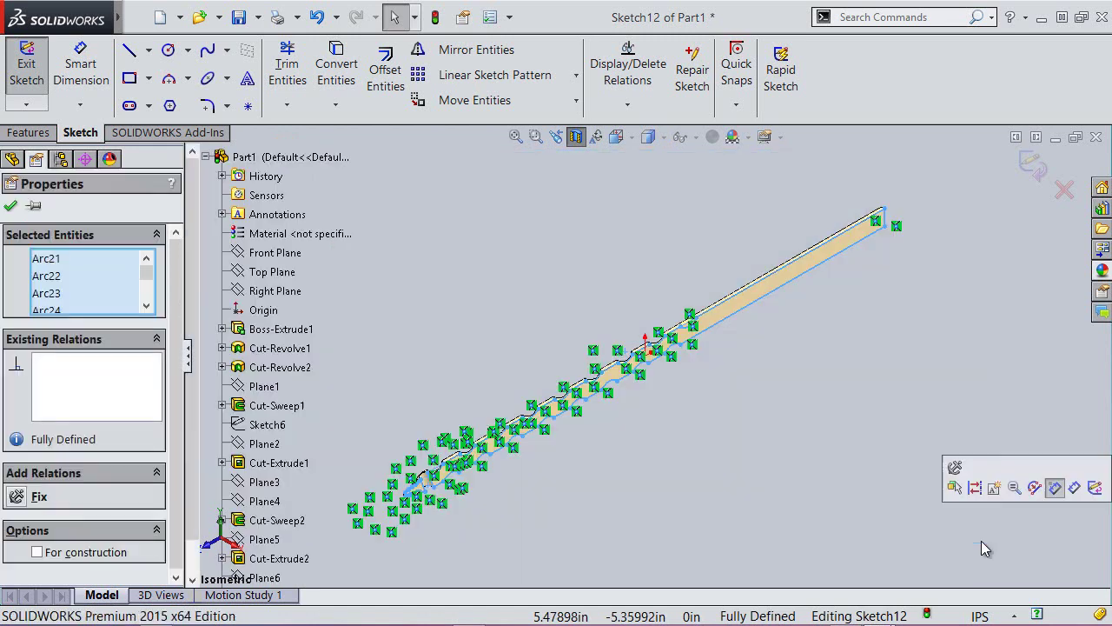
{"action": "left_click", "coordinate": [976, 480]}
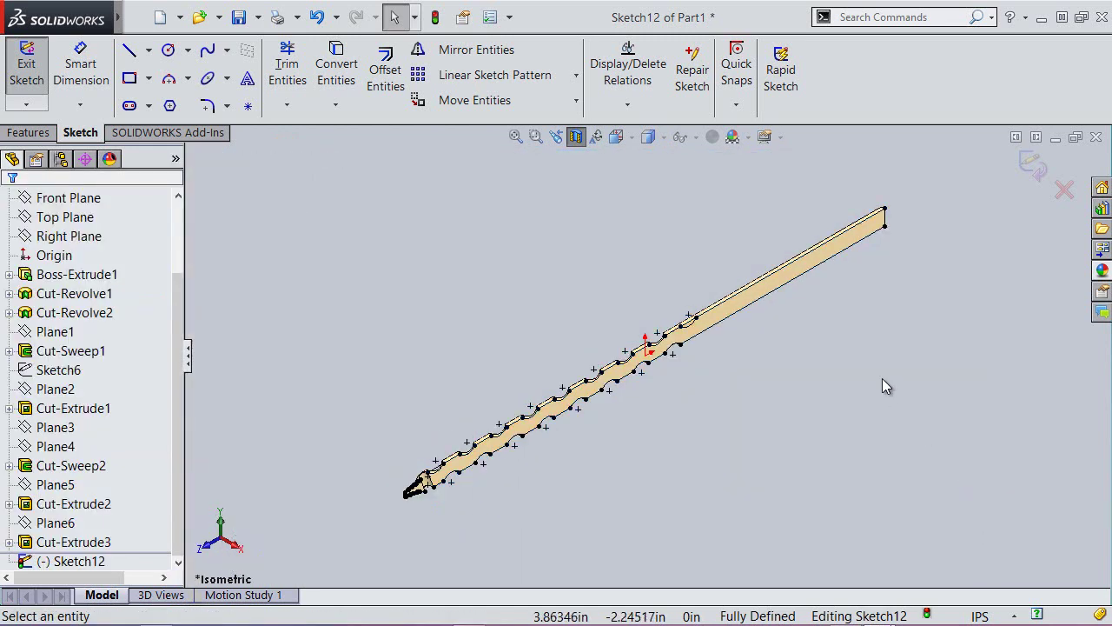
View the sketch from the Right and zoom in on the bar's end.
{"action": "left_click", "coordinate": [616, 136]}
{"action": "mouse_move", "coordinate": [702, 382]}
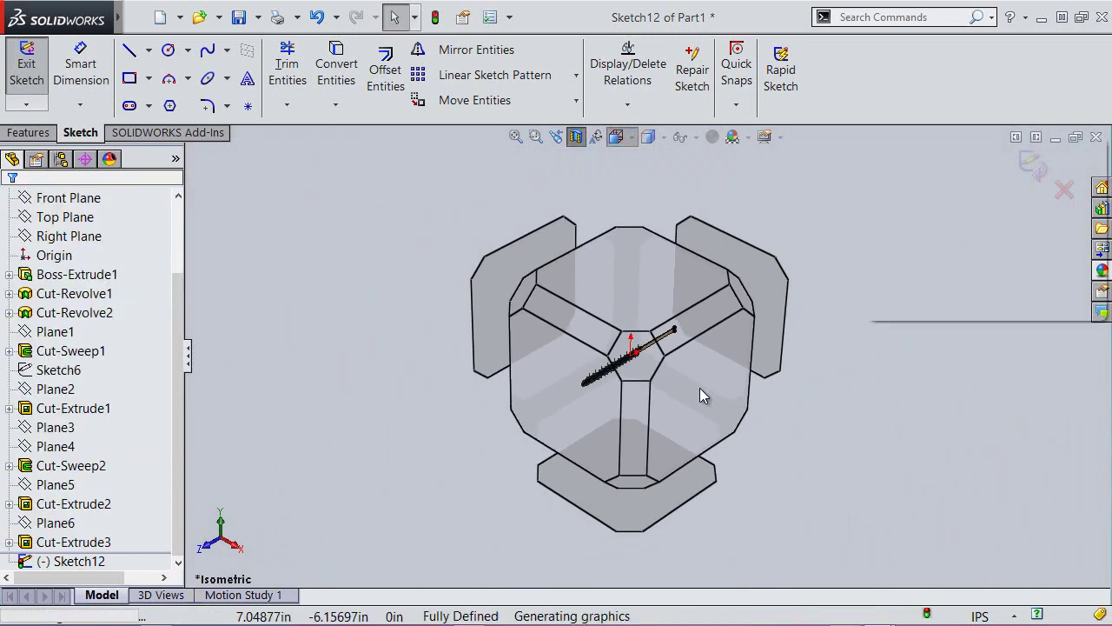
{"action": "left_click", "coordinate": [687, 375]}
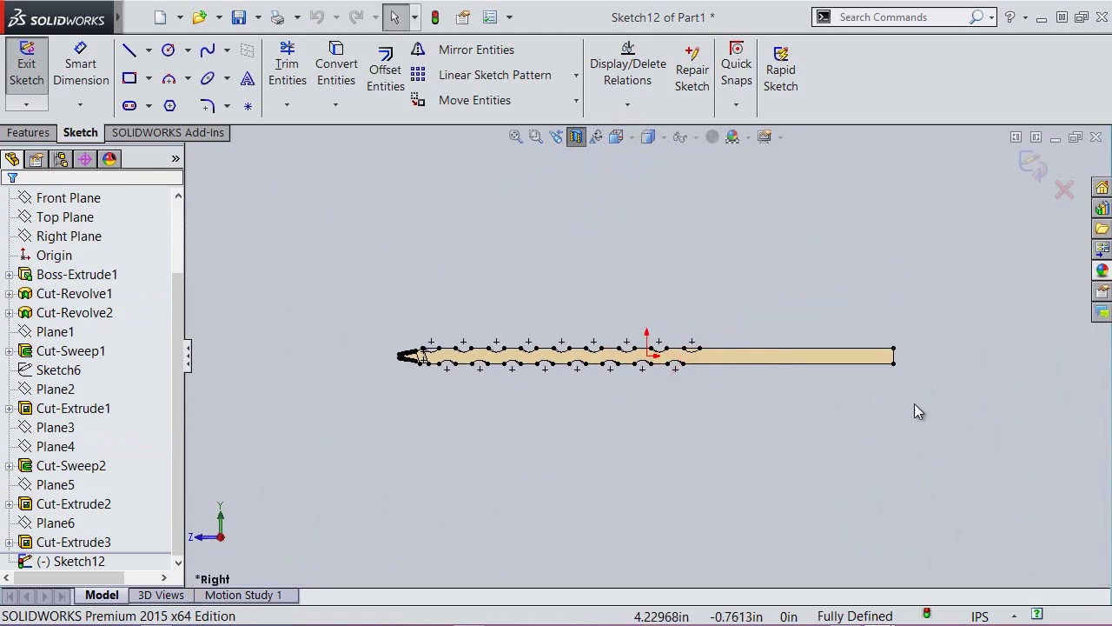
{"action": "scroll", "coordinate": [904, 363], "scroll_direction": "down", "scroll_amount": 5}
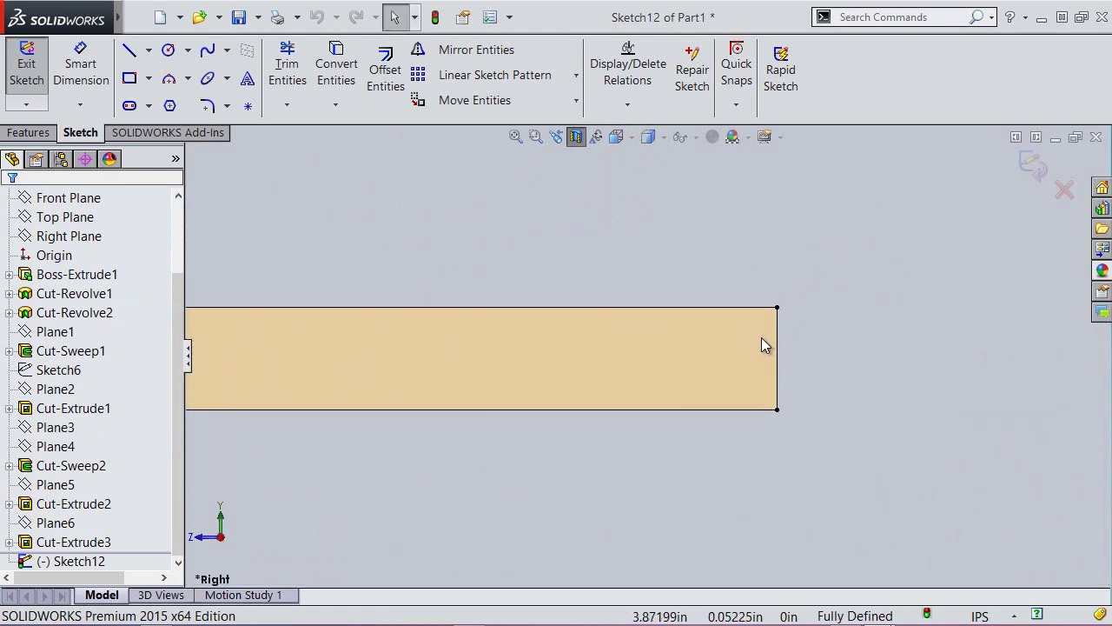
Draw a corner rectangle spanning the shaft from its top edge to its bottom edge.
{"action": "left_click", "coordinate": [130, 79]}
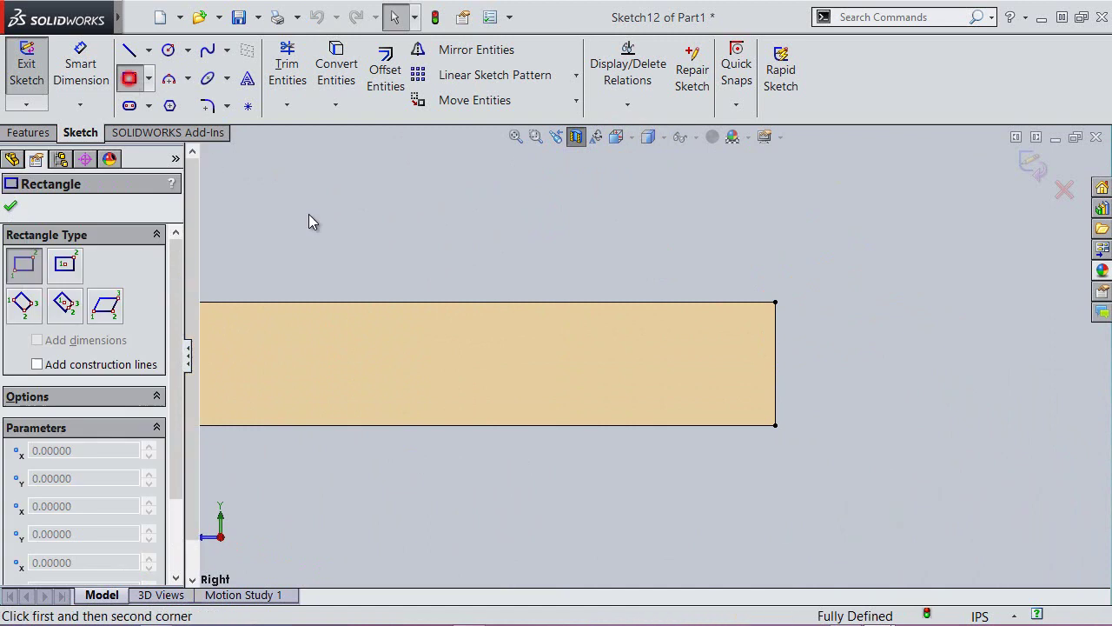
{"action": "left_click", "coordinate": [664, 303]}
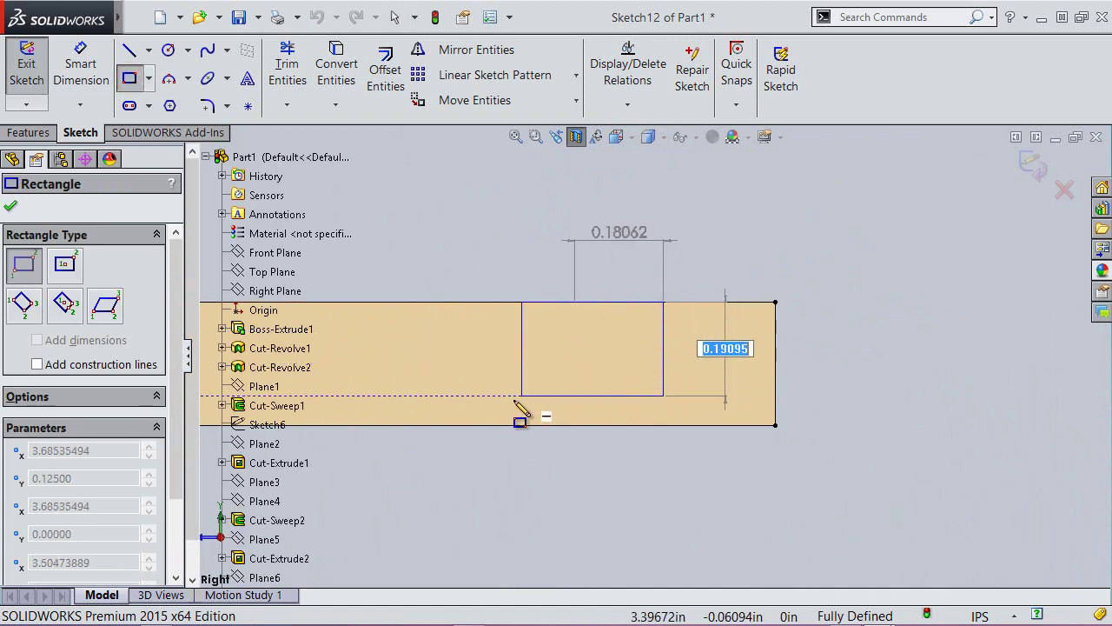
{"action": "left_click", "coordinate": [462, 425]}
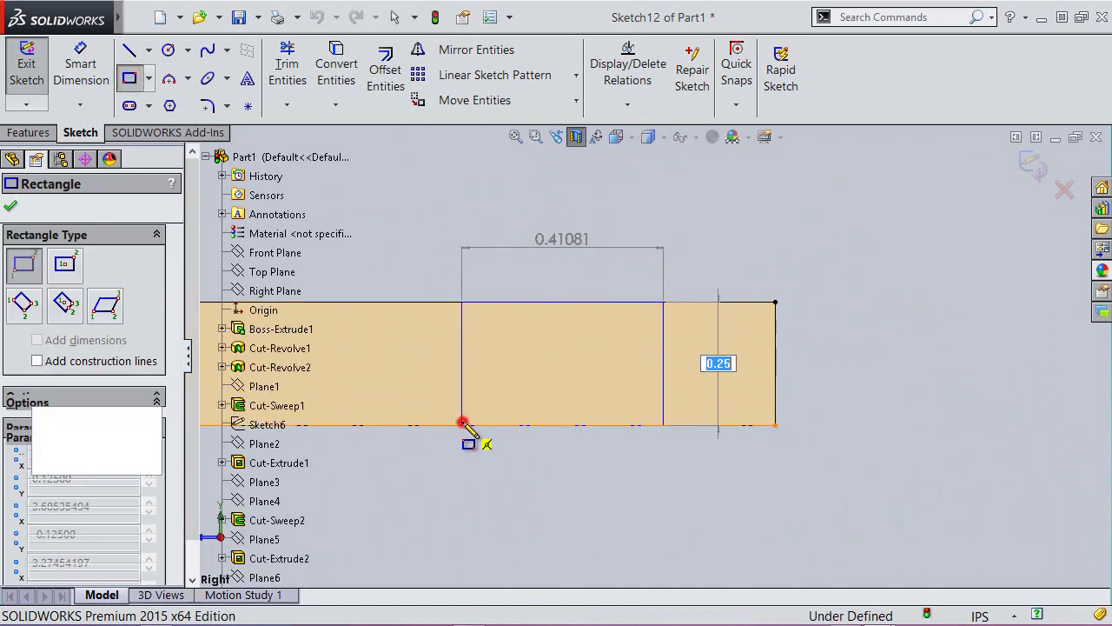
Dimension the distance between the rectangle's vertical sides to 0.6065 in.
{"action": "right_click", "coordinate": [528, 185]}
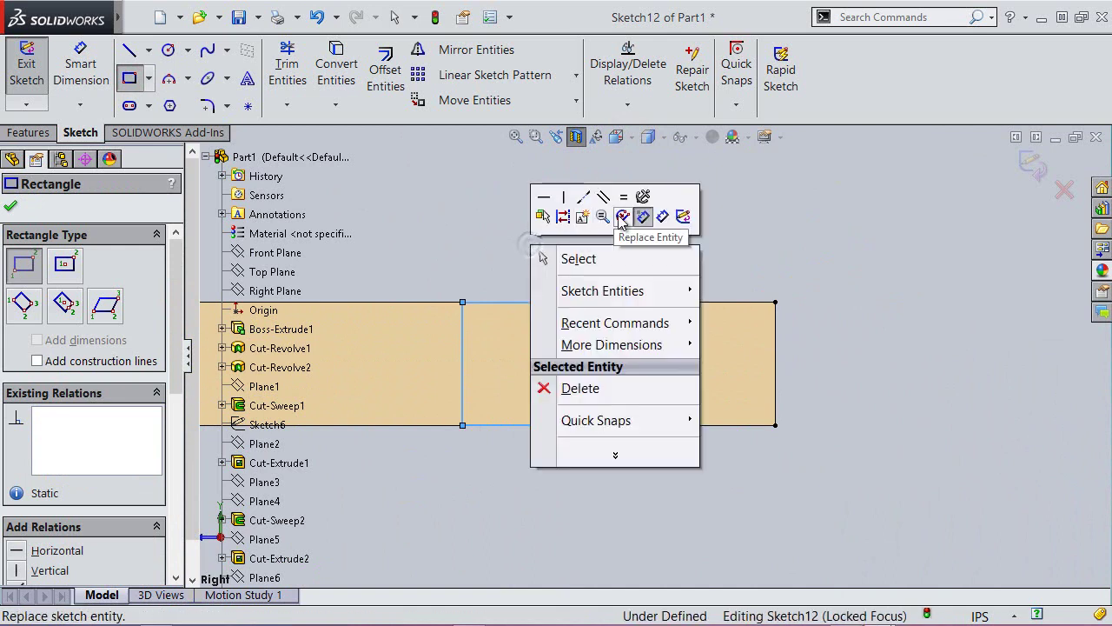
{"action": "left_click", "coordinate": [663, 217]}
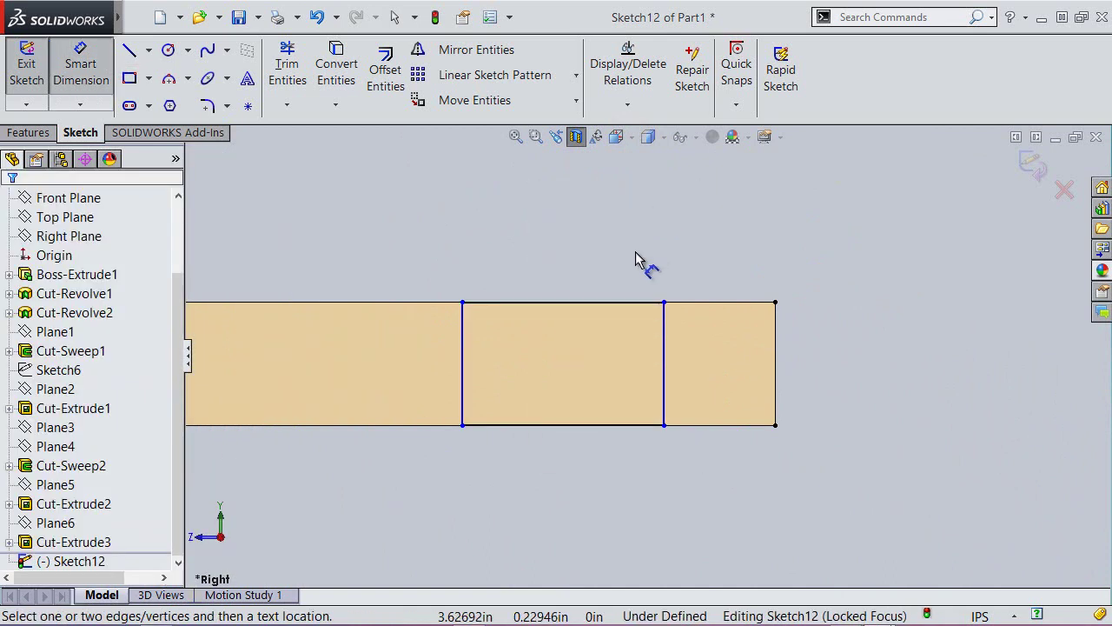
{"action": "left_click", "coordinate": [664, 367]}
{"action": "left_click", "coordinate": [463, 373]}
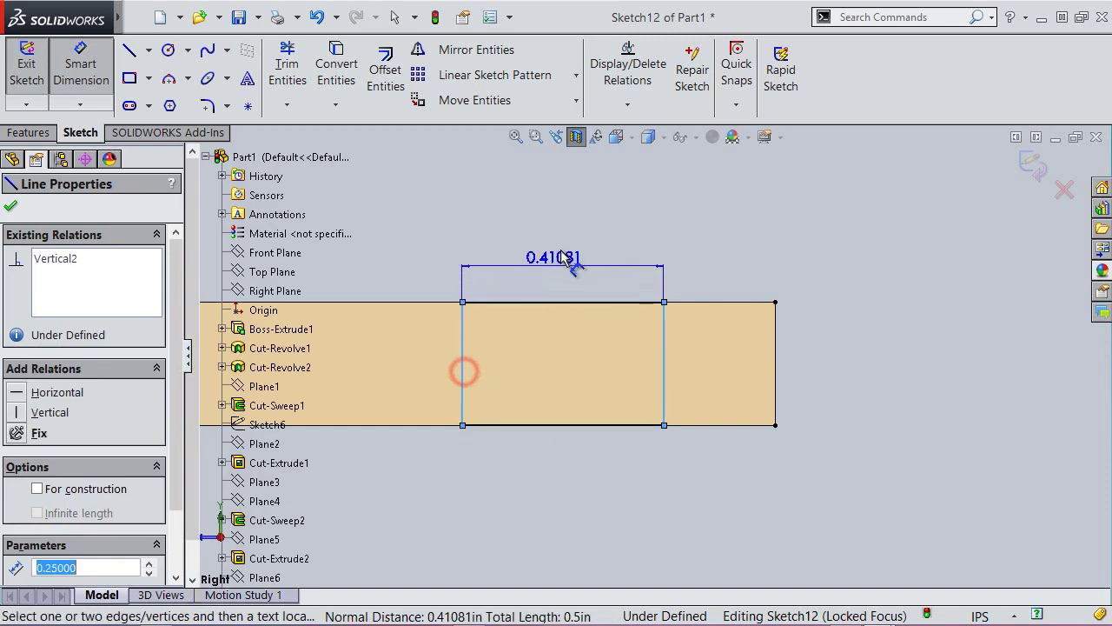
{"action": "left_click", "coordinate": [561, 254]}
{"action": "type", "text": "0.6065"}
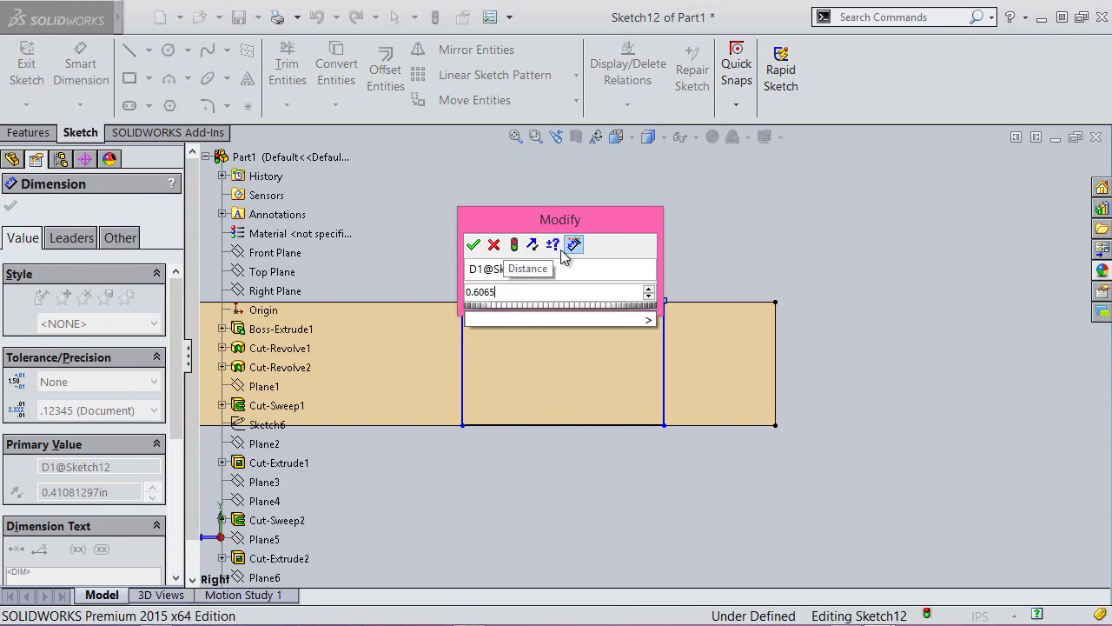
{"action": "key", "text": "Return"}
Drag the rectangle left, away from the shaft's end.
{"action": "right_click", "coordinate": [614, 217]}
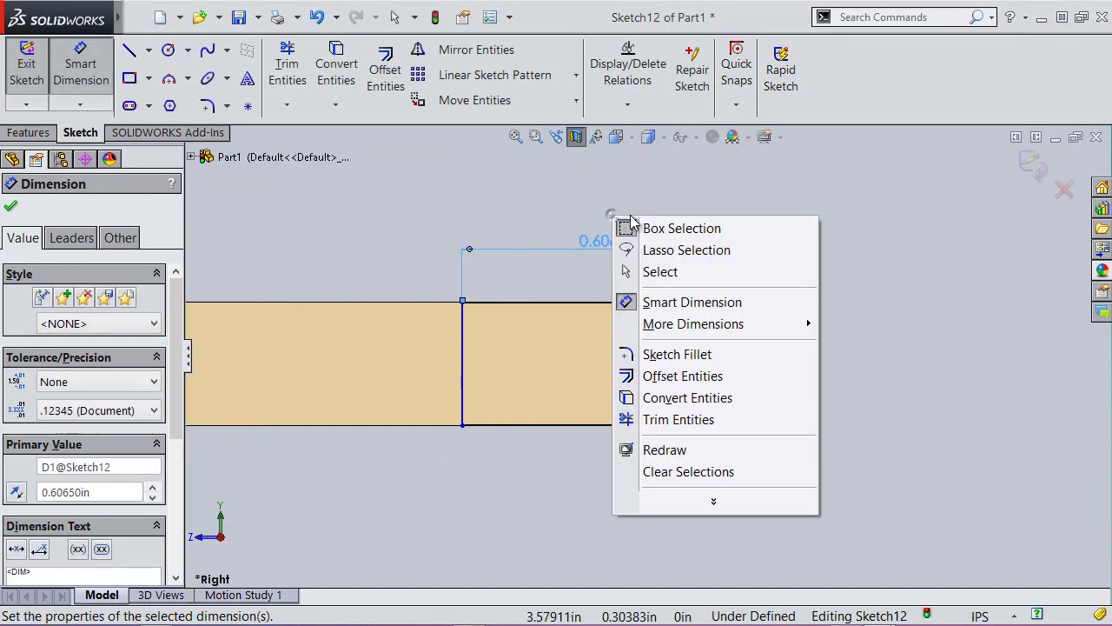
{"action": "left_click", "coordinate": [660, 271]}
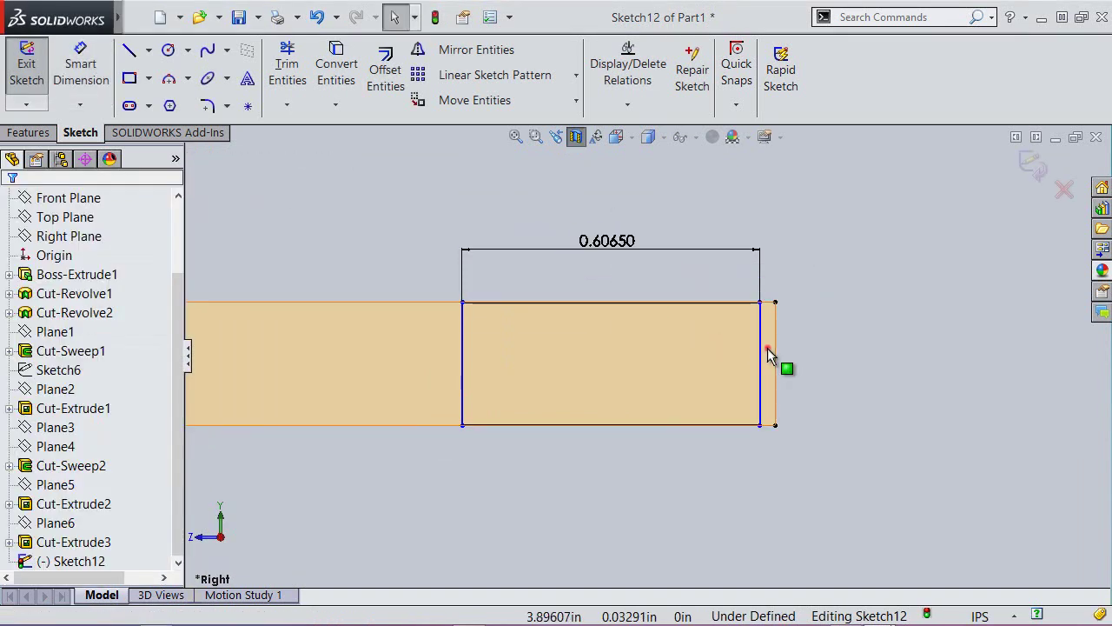
{"action": "left_click_drag", "start_coordinate": [767, 348], "coordinate": [699, 358]}
Bow both vertical sides outward with three-point arcs, the right one at radius 0.328.
{"action": "left_click", "coordinate": [170, 81]}
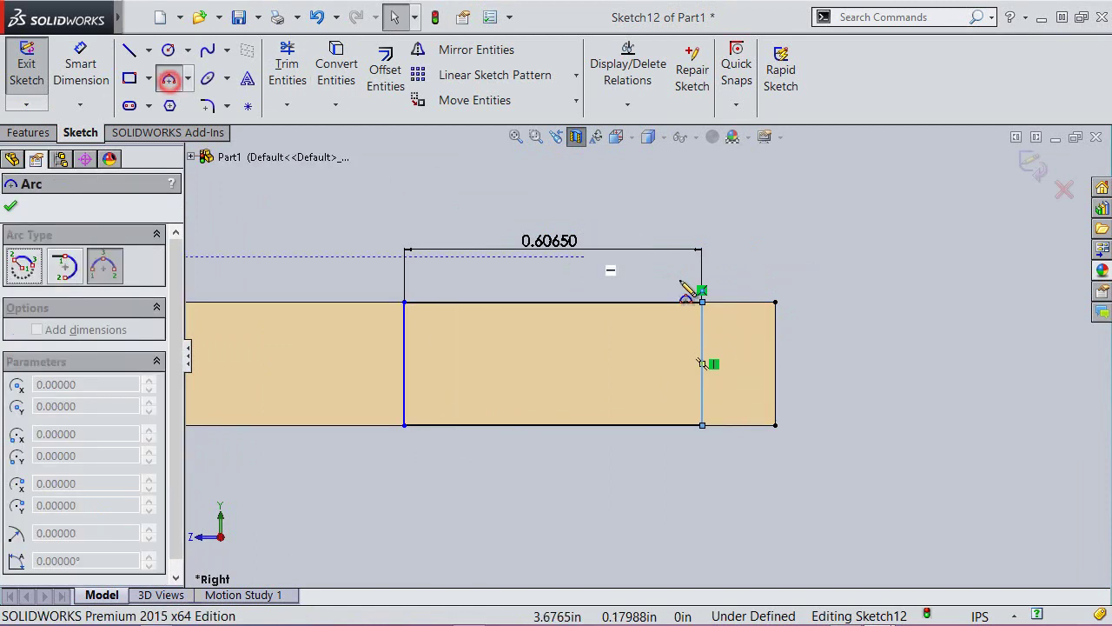
{"action": "left_click", "coordinate": [702, 302]}
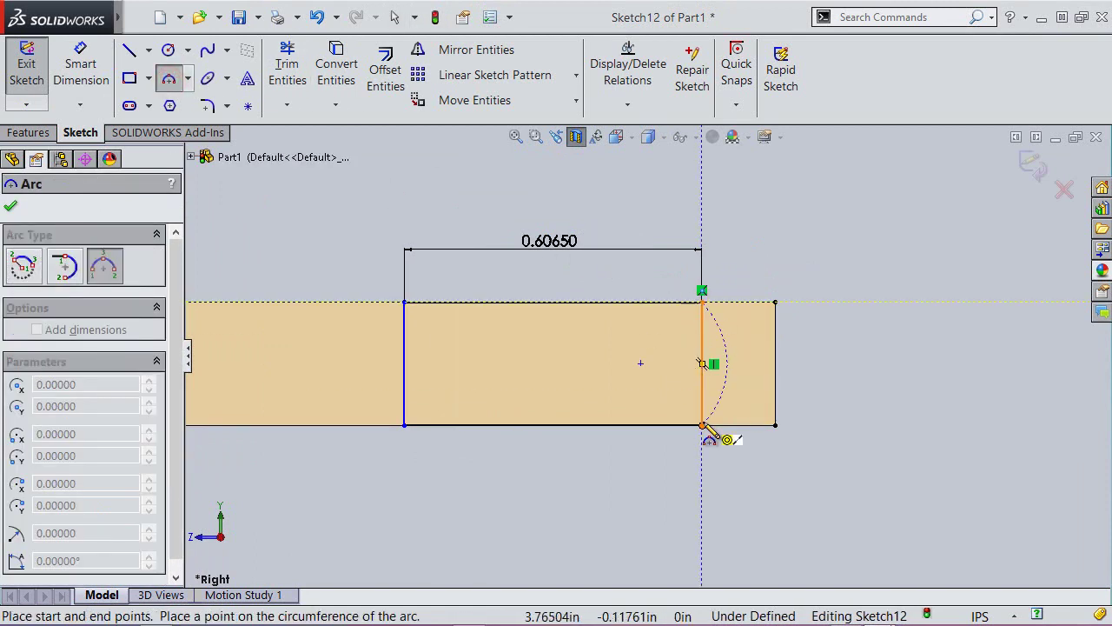
{"action": "left_click", "coordinate": [702, 425]}
{"action": "type", "text": "0.328"}
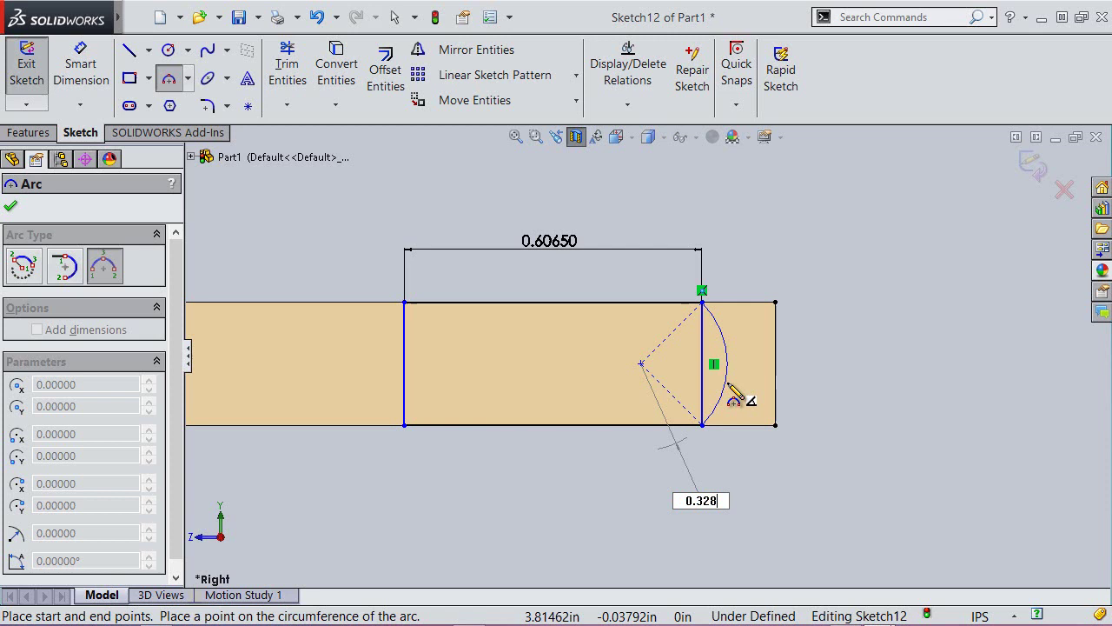
{"action": "key", "text": "Return"}
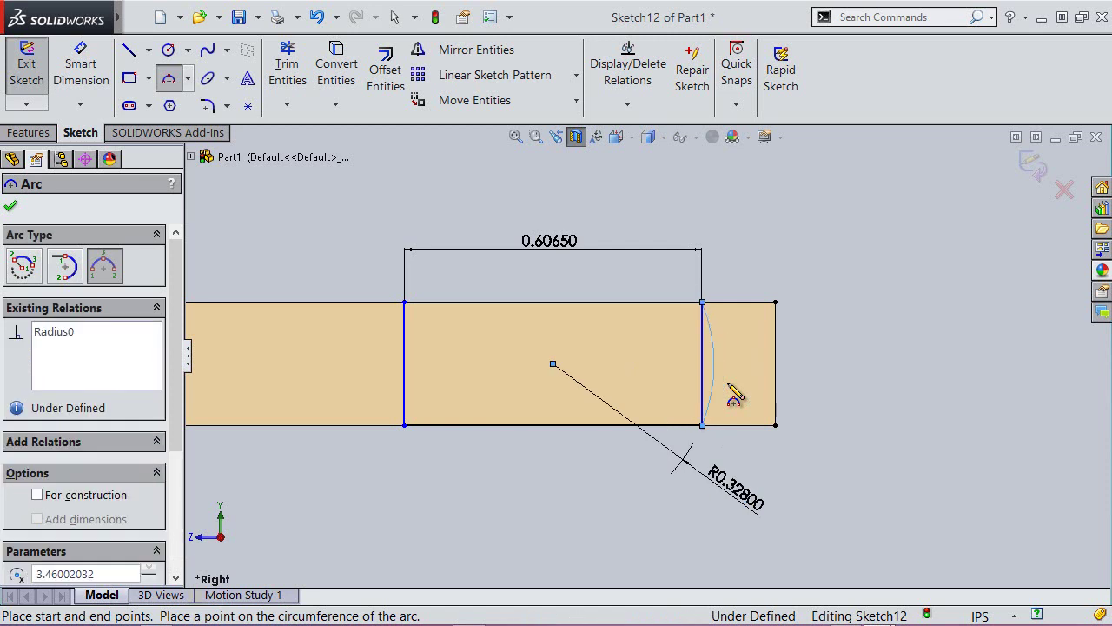
{"action": "left_click", "coordinate": [405, 303]}
{"action": "left_click", "coordinate": [405, 425]}
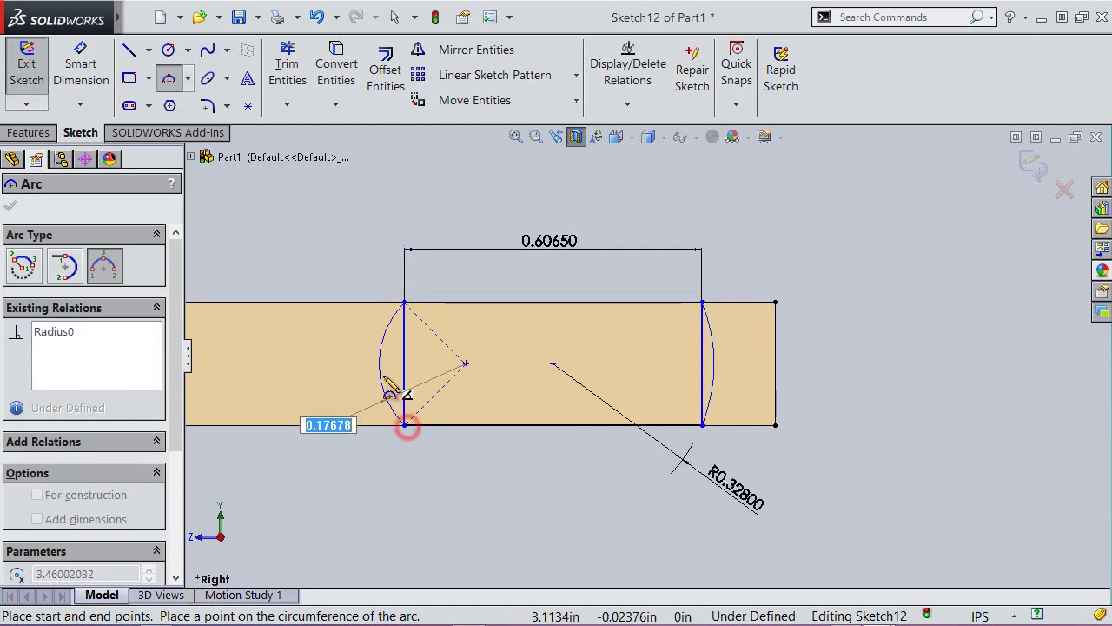
{"action": "left_click", "coordinate": [383, 376]}
{"action": "key", "text": "Escape"}
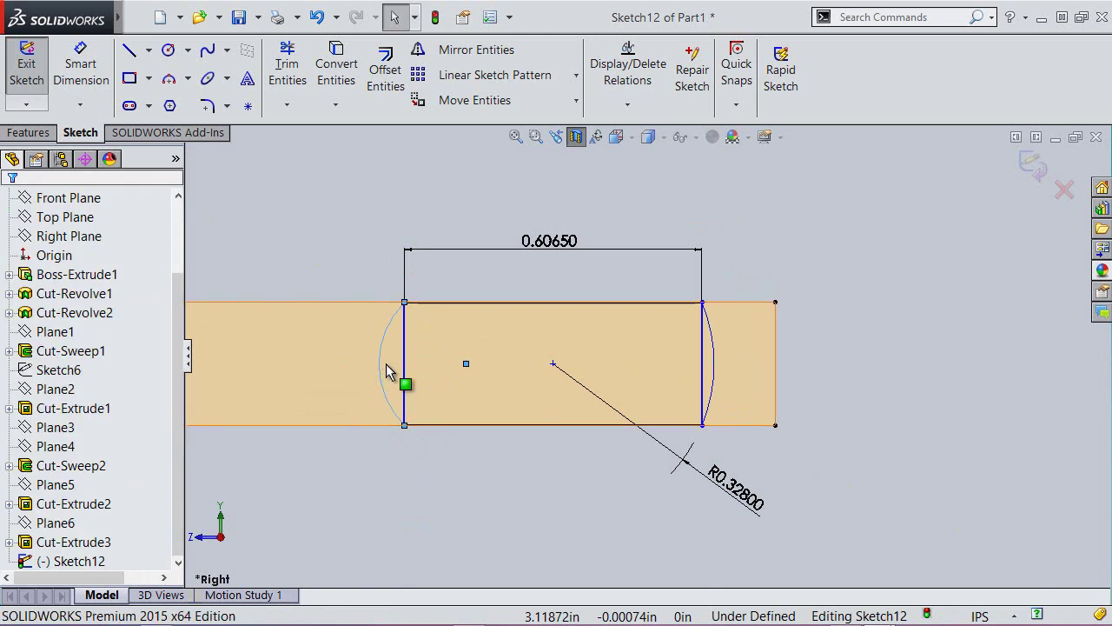
Make the two arcs equal, then select them with the shaft's right-end line.
{"action": "left_click", "coordinate": [381, 343]}
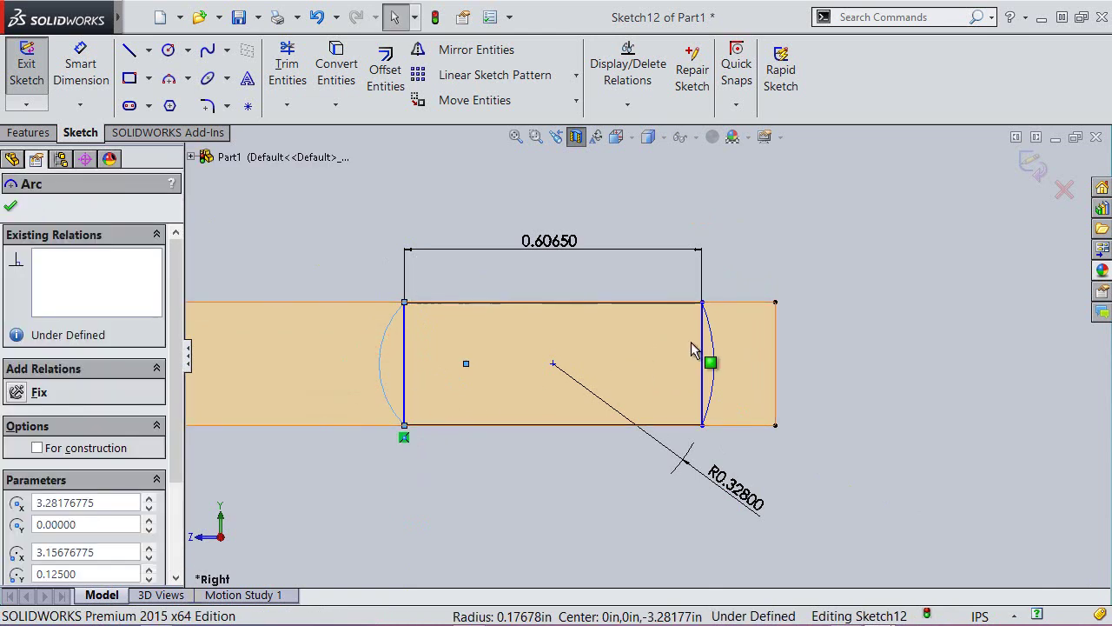
{"action": "left_click", "coordinate": [714, 350], "text": "ctrl"}
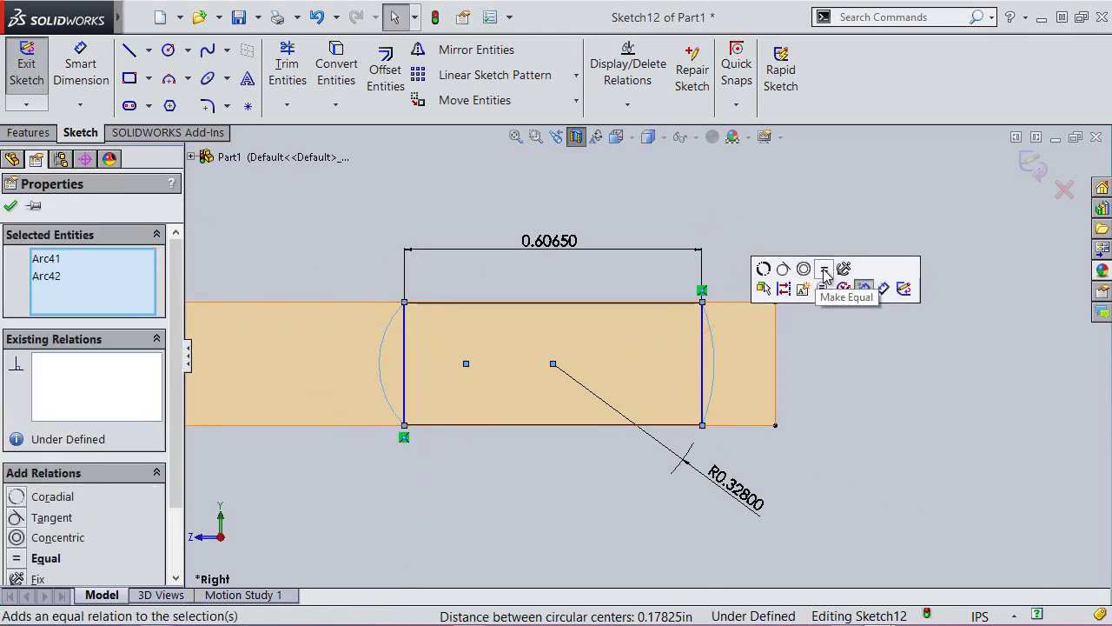
{"action": "left_click", "coordinate": [823, 268]}
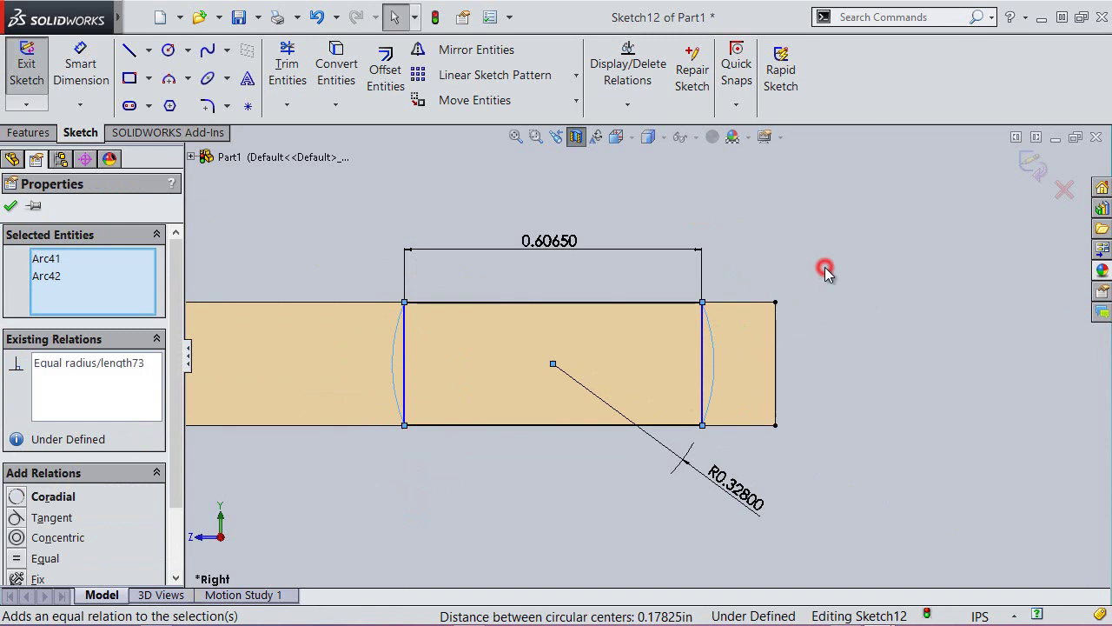
{"action": "left_click", "coordinate": [712, 350], "text": "ctrl"}
{"action": "left_click", "coordinate": [712, 349], "text": "ctrl"}
{"action": "left_click", "coordinate": [776, 364], "text": "ctrl"}
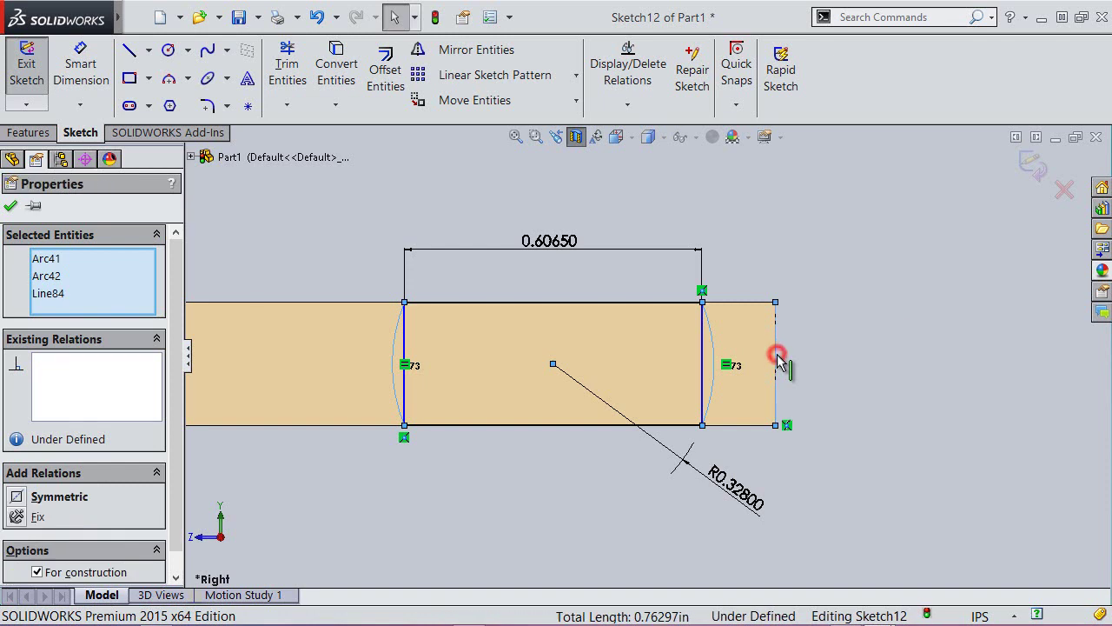
Make the right end arc (Arc41) tangent to the right vertical line (Line84).
{"action": "left_click", "coordinate": [716, 275]}
{"action": "left_click", "coordinate": [712, 326]}
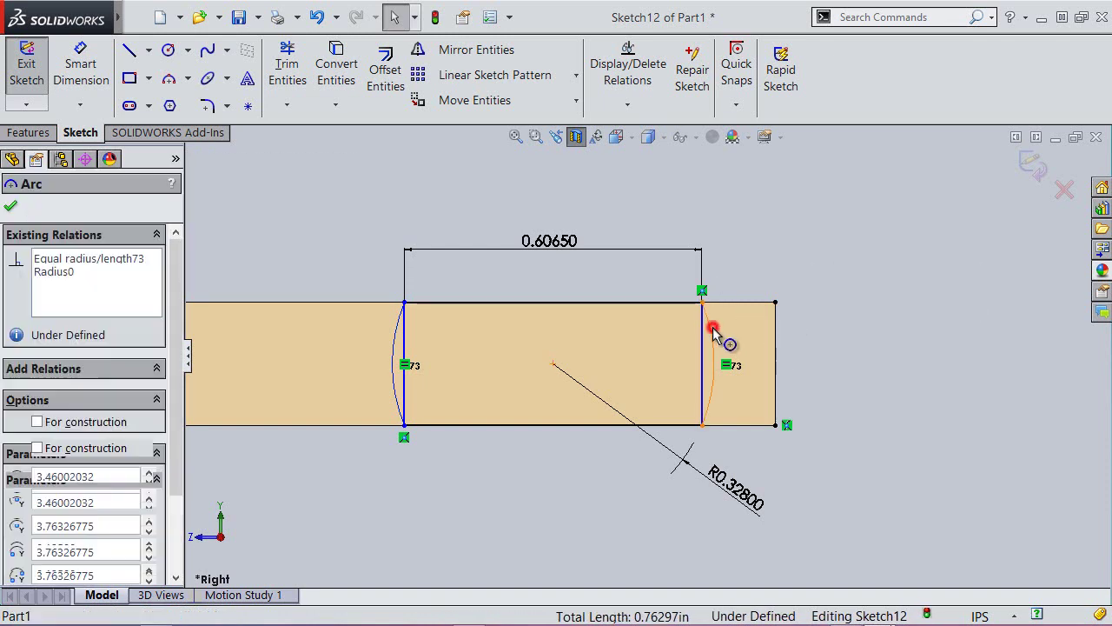
{"action": "left_click", "coordinate": [776, 353], "text": "ctrl"}
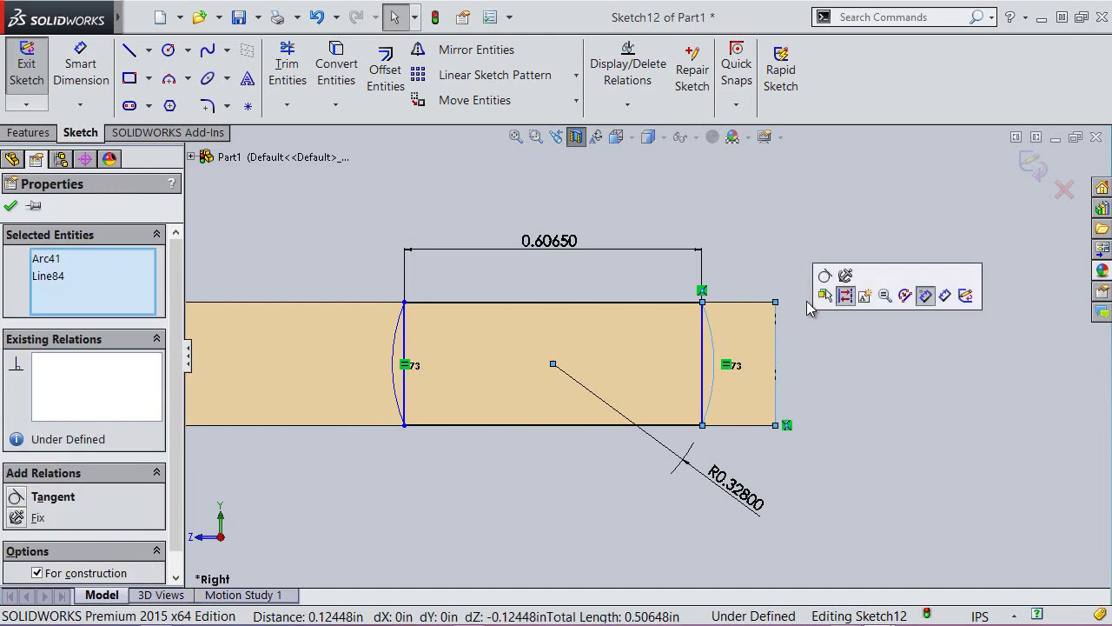
{"action": "left_click", "coordinate": [827, 271]}
Convert both vertical lines to construction geometry, switch to shaded display and exit the sketch.
{"action": "left_click", "coordinate": [764, 346]}
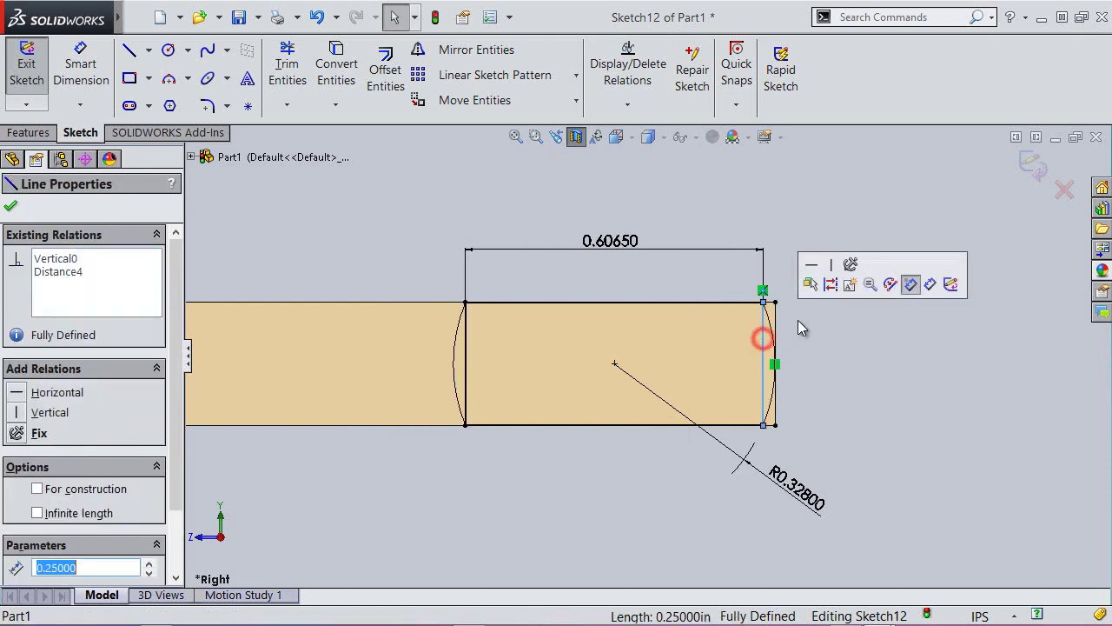
{"action": "left_click", "coordinate": [827, 286]}
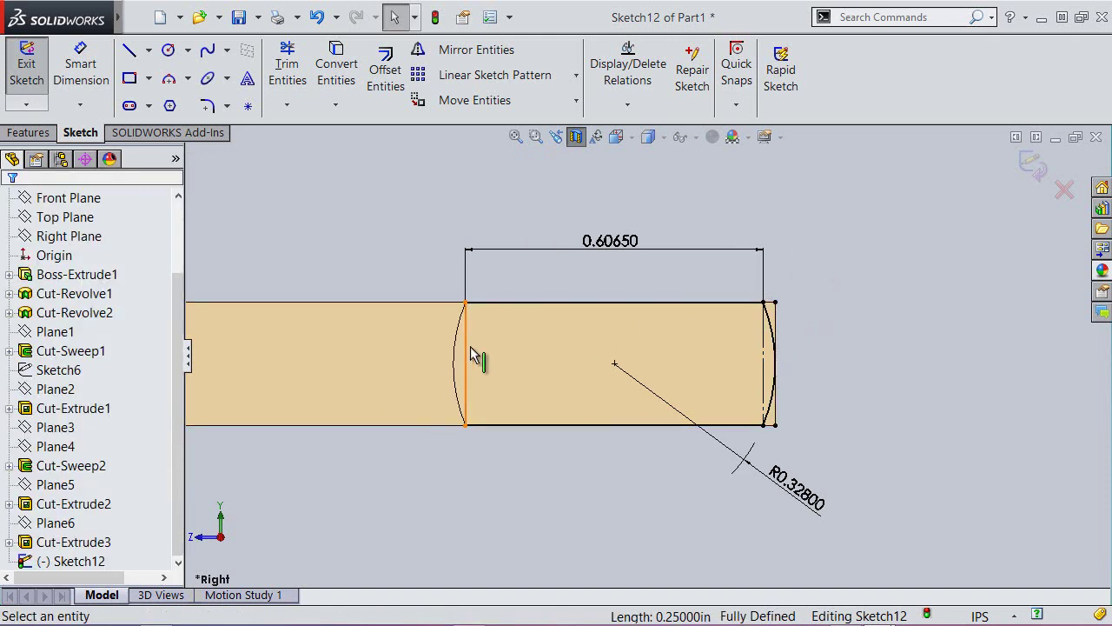
{"action": "left_click", "coordinate": [470, 354]}
{"action": "left_click", "coordinate": [544, 296]}
{"action": "left_click", "coordinate": [576, 138]}
{"action": "left_click", "coordinate": [1034, 174]}
Extrude the sketch Mid Plane to 0.25 in, creating Boss-Extrude2 on the shaft end.
{"action": "key", "text": "e"}
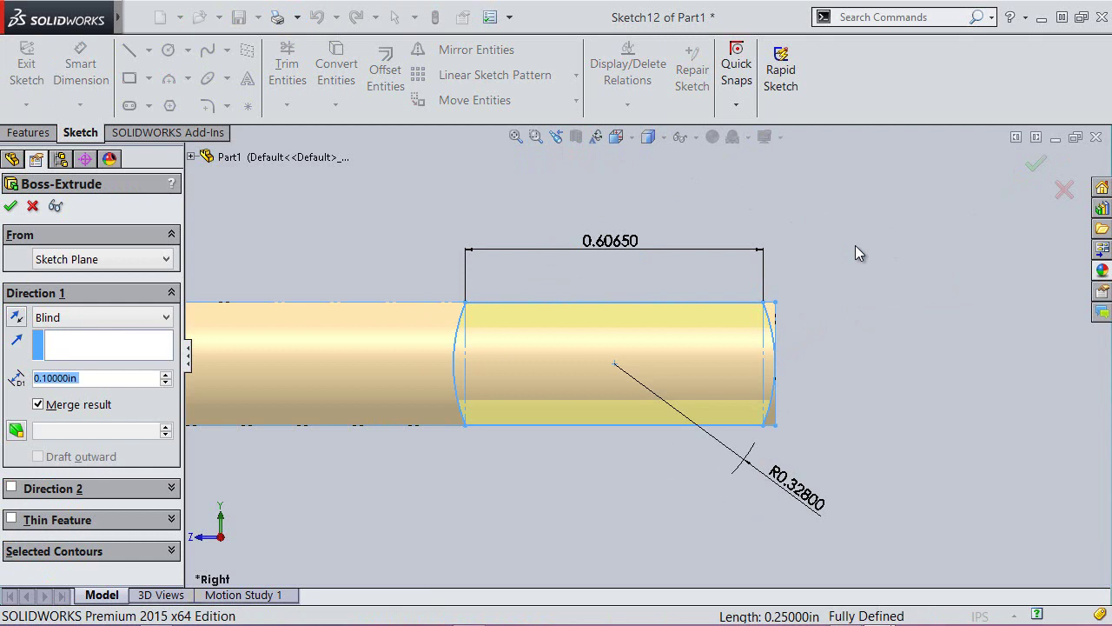
{"action": "left_click", "coordinate": [619, 137]}
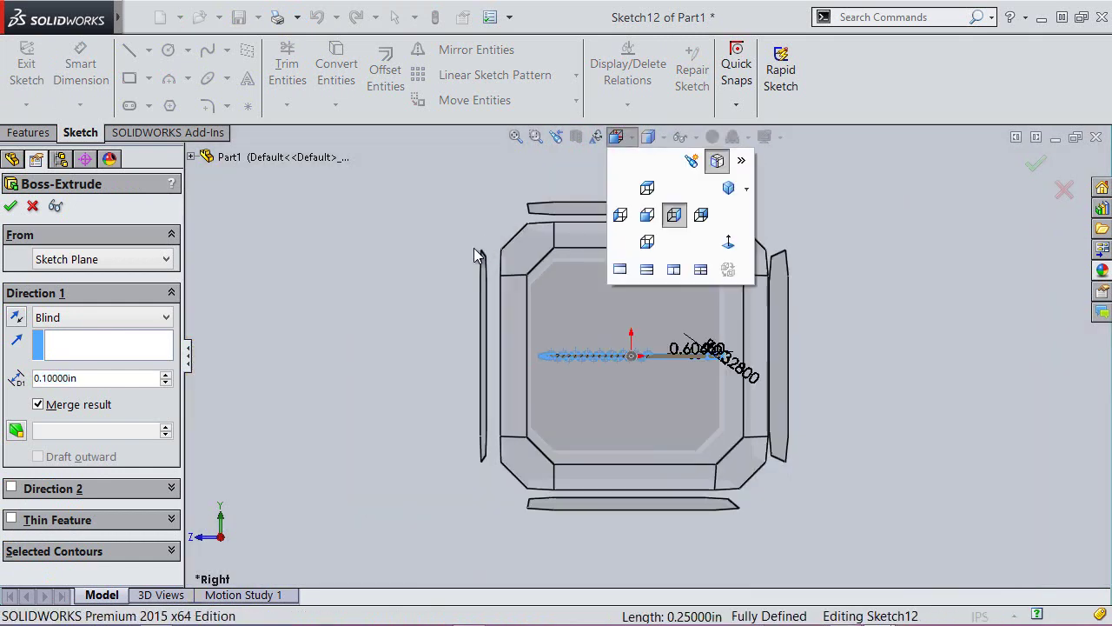
{"action": "left_click", "coordinate": [523, 257]}
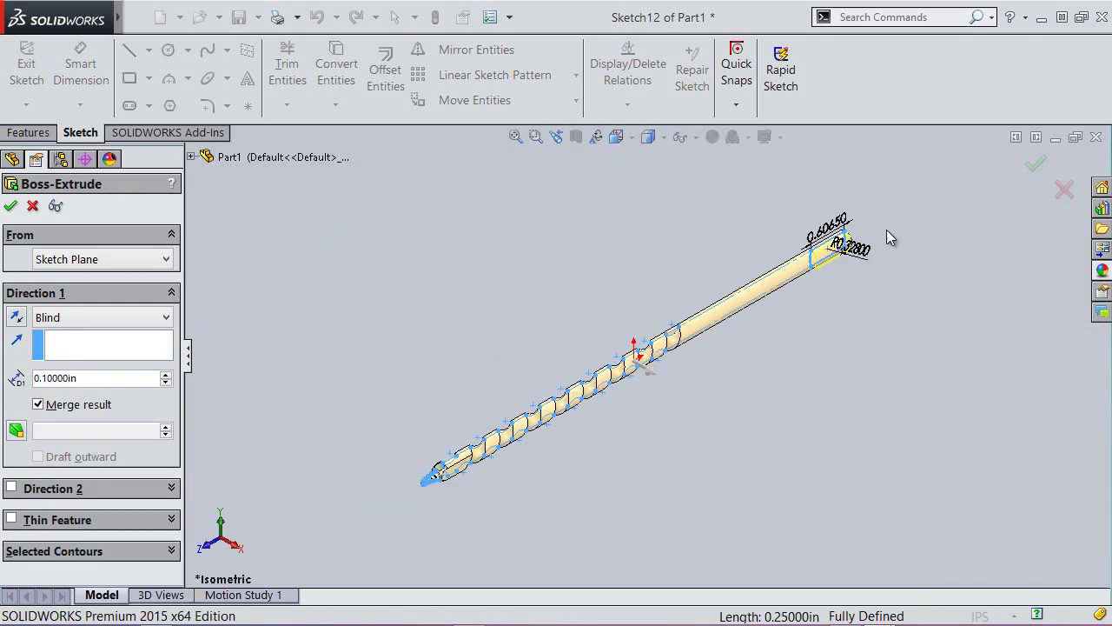
{"action": "scroll", "coordinate": [831, 262], "scroll_direction": "down", "scroll_amount": 3}
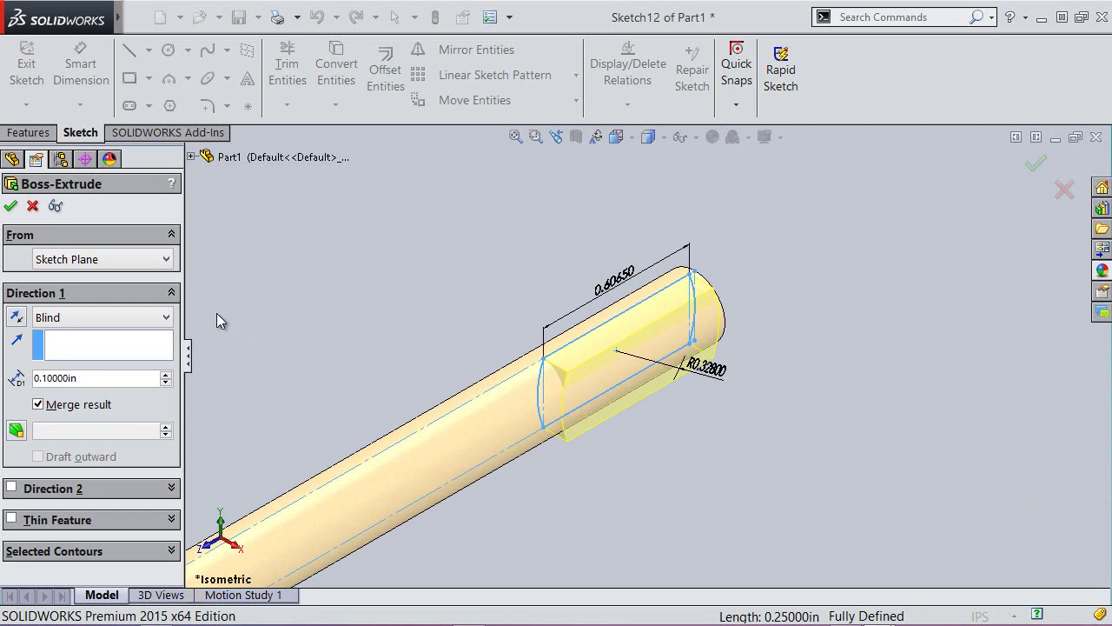
{"action": "left_click", "coordinate": [165, 317]}
{"action": "left_click", "coordinate": [80, 424]}
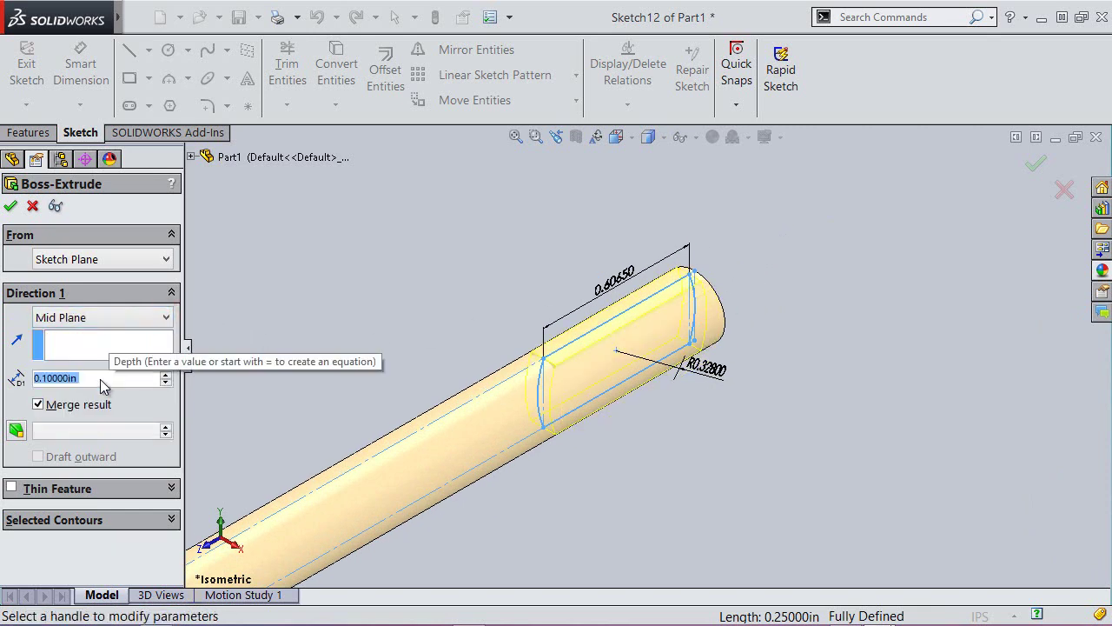
{"action": "type", "text": "0.2"}
{"action": "key", "text": "Return"}
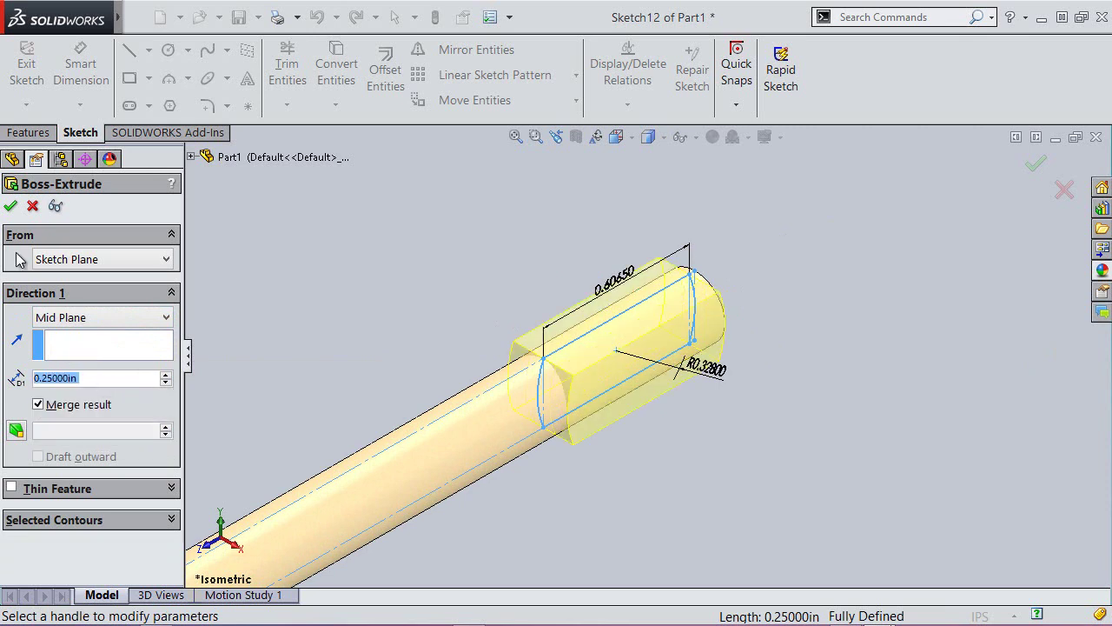
{"action": "left_click", "coordinate": [11, 207]}
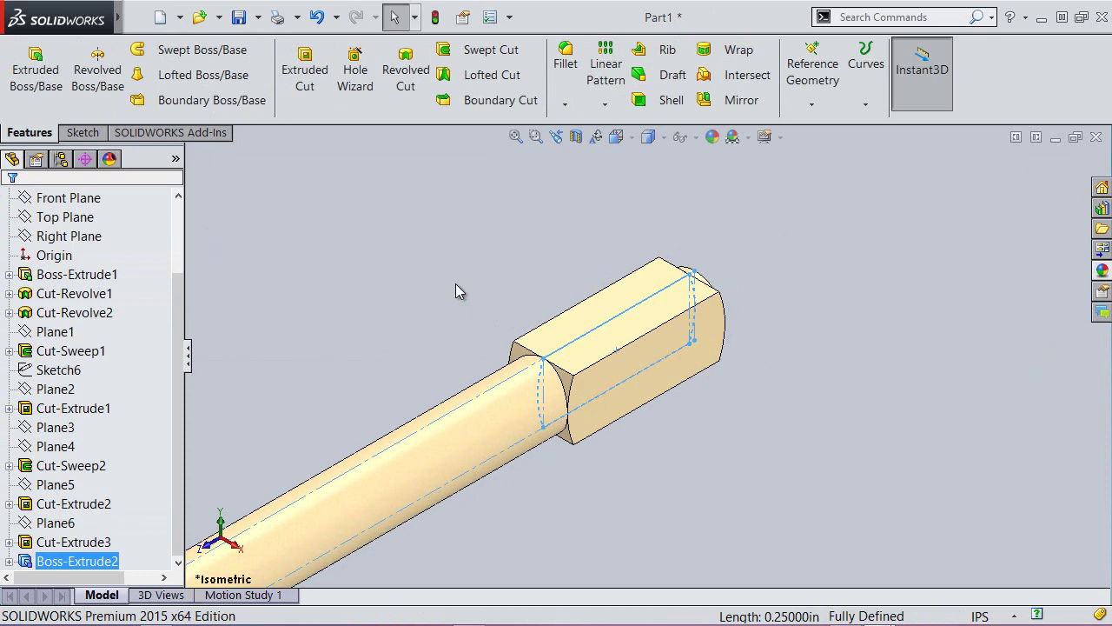
{"action": "left_click", "coordinate": [455, 284]}
{"action": "mouse_move", "coordinate": [697, 358]}
{"action": "middle_mouse_down"}
{"action": "mouse_move", "coordinate": [601, 390]}
{"action": "mouse_move", "coordinate": [596, 409]}
{"action": "middle_mouse_up"}
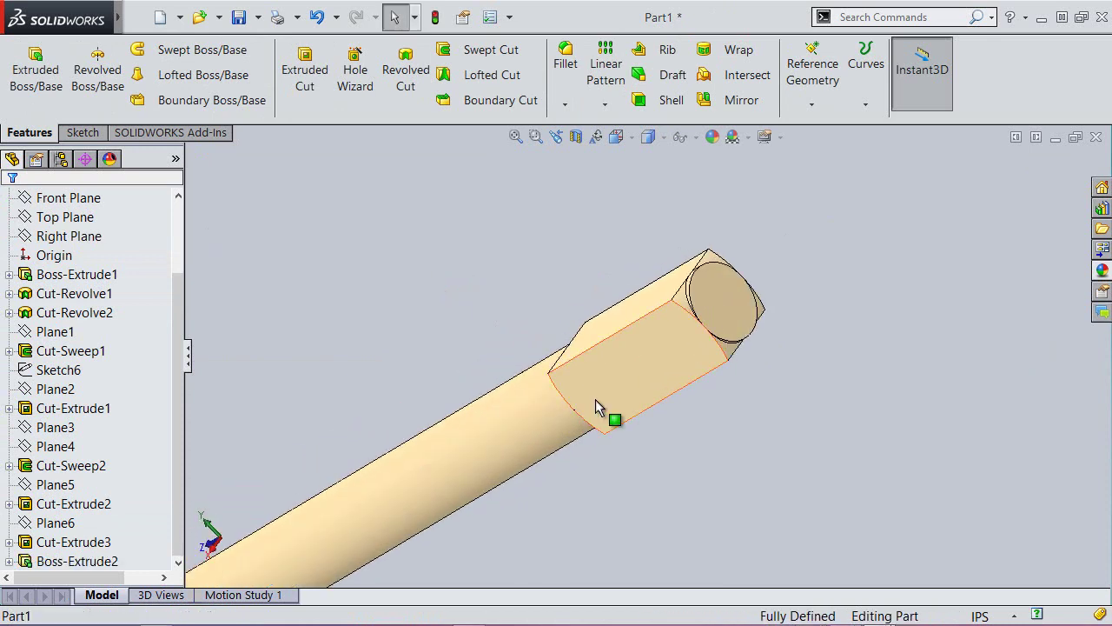
{"action": "left_click", "coordinate": [556, 136]}
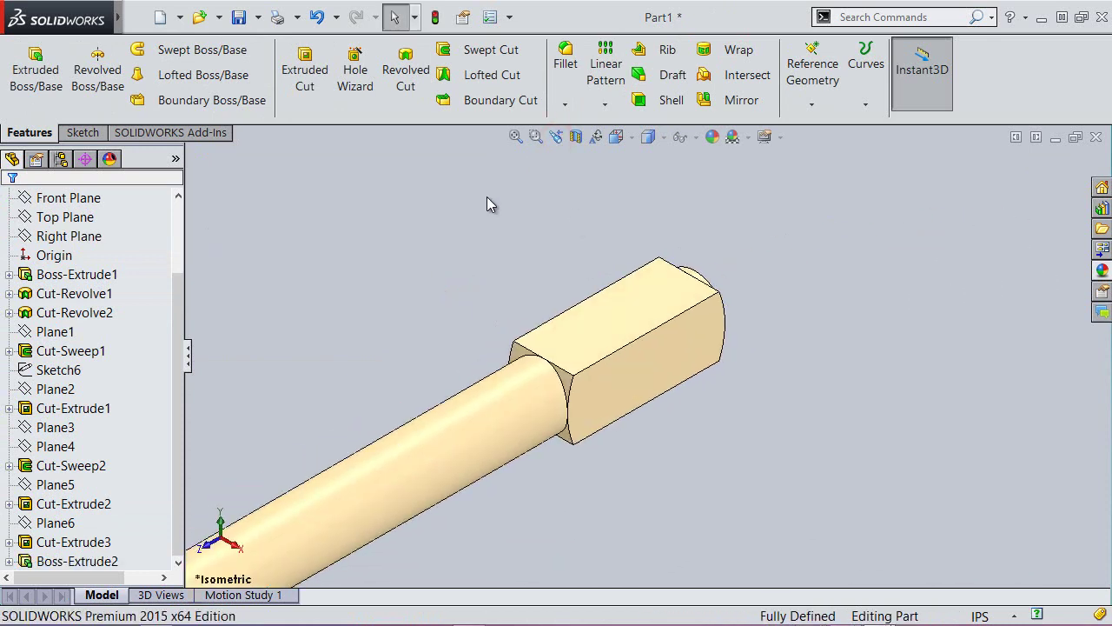
Begin an extruded-cut sketch on the block's flat top face, viewed from the Right.
{"action": "left_click", "coordinate": [304, 73]}
{"action": "left_click", "coordinate": [587, 355]}
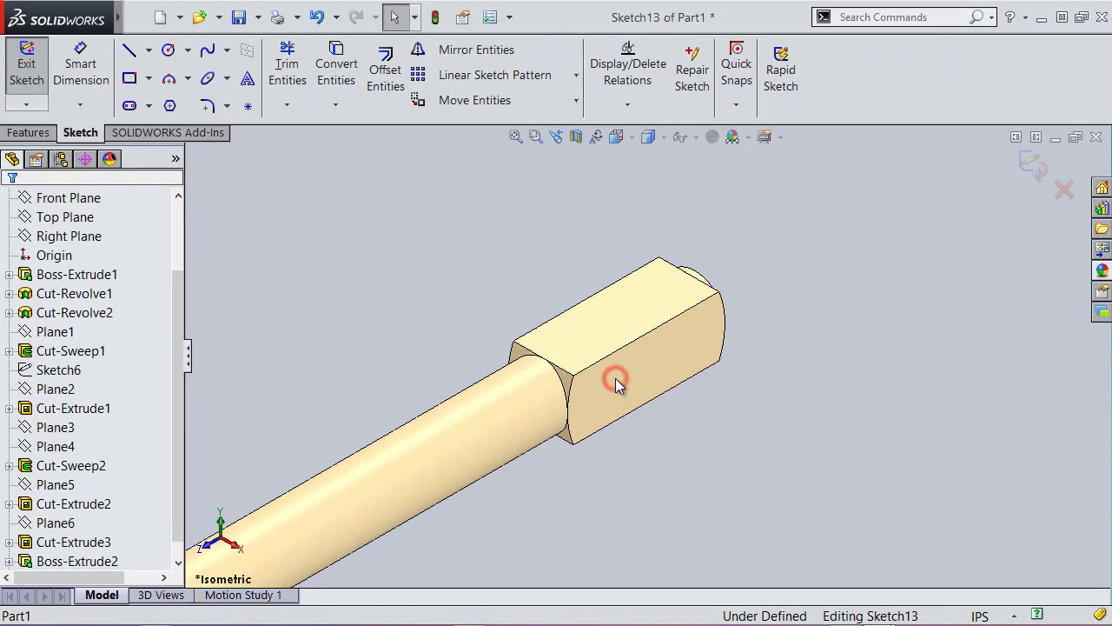
{"action": "key", "text": "space"}
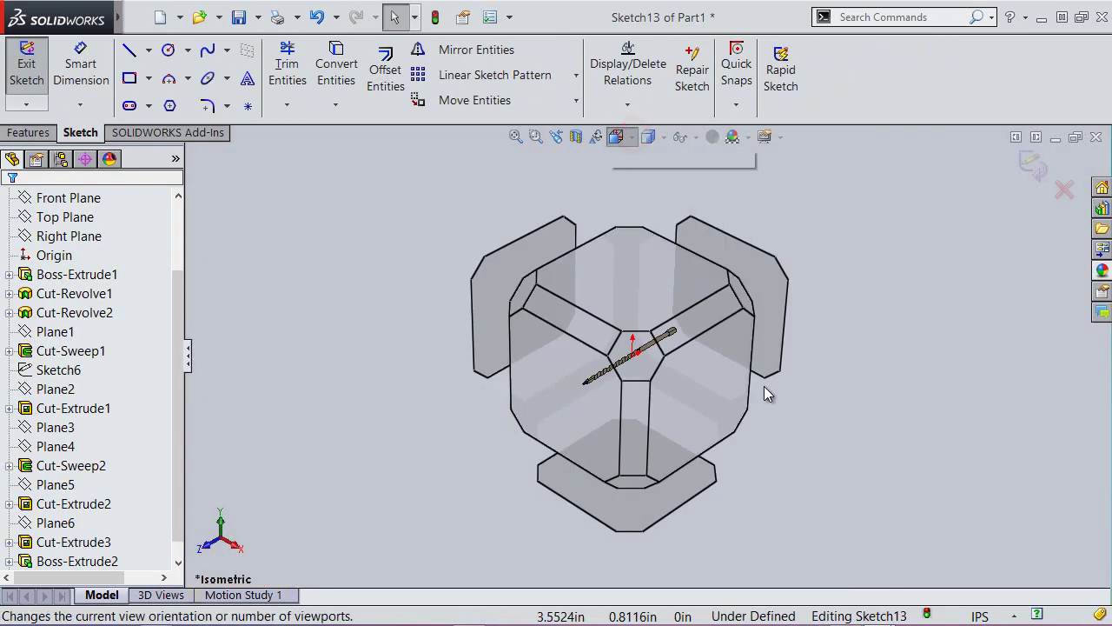
{"action": "left_click", "coordinate": [719, 373]}
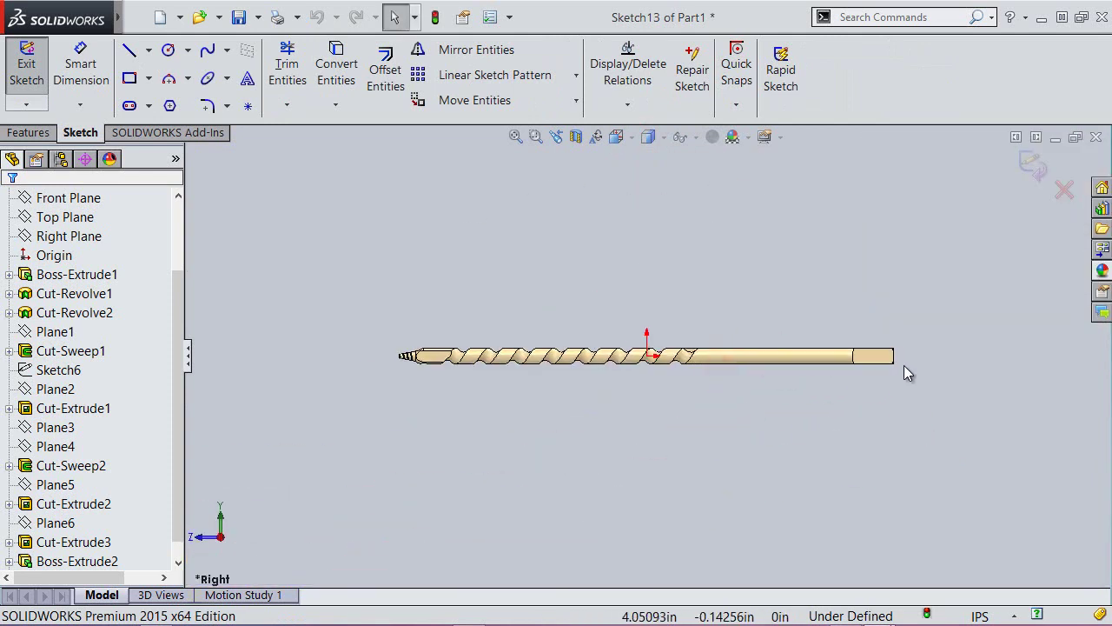
{"action": "scroll", "coordinate": [869, 352], "scroll_direction": "down", "scroll_amount": 5}
{"action": "scroll", "coordinate": [786, 343], "scroll_direction": "down", "scroll_amount": 3}
{"action": "scroll", "coordinate": [748, 348], "scroll_direction": "down", "scroll_amount": 4}
{"action": "scroll", "coordinate": [727, 339], "scroll_direction": "down", "scroll_amount": 1}
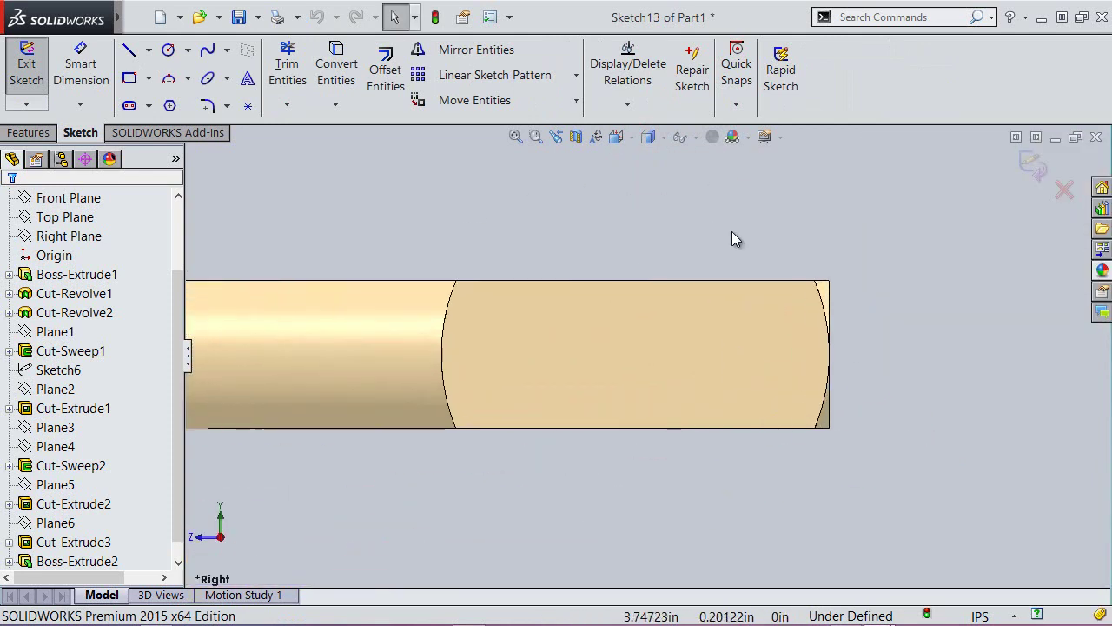
{"action": "left_click", "coordinate": [850, 236]}
Draw a 3-point arc across the shaft's end between its top-right and bottom-right corners.
{"action": "left_click", "coordinate": [168, 79]}
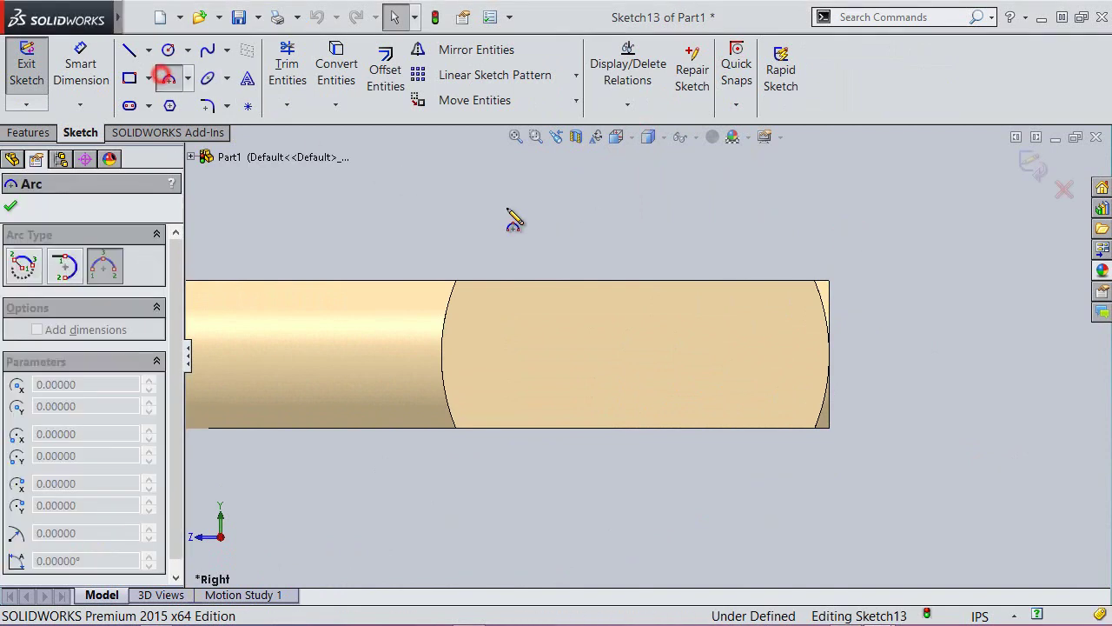
{"action": "left_click", "coordinate": [815, 282]}
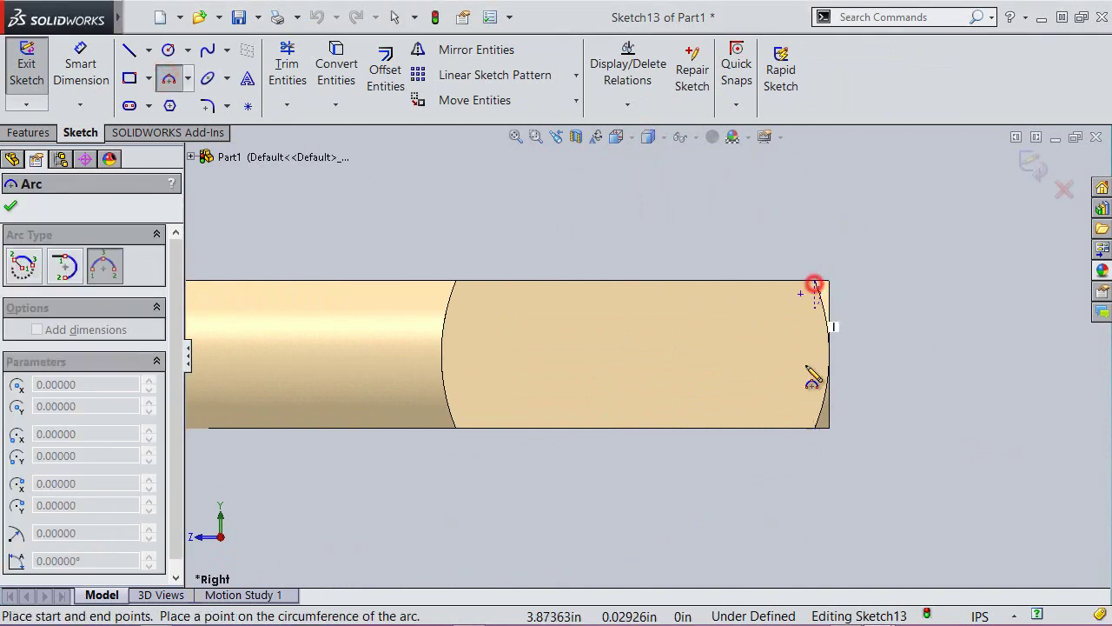
{"action": "left_click", "coordinate": [815, 429]}
{"action": "left_click", "coordinate": [828, 356]}
Close the profile with three lines: top, vertical right side, and bottom back to the corner.
{"action": "right_click", "coordinate": [864, 213]}
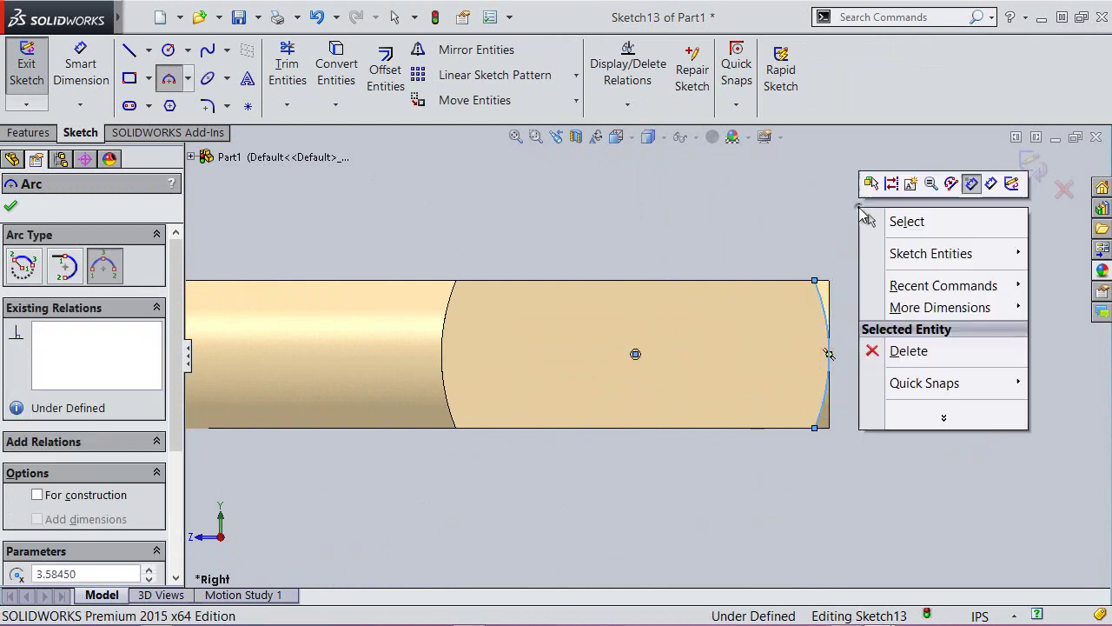
{"action": "left_click", "coordinate": [900, 262]}
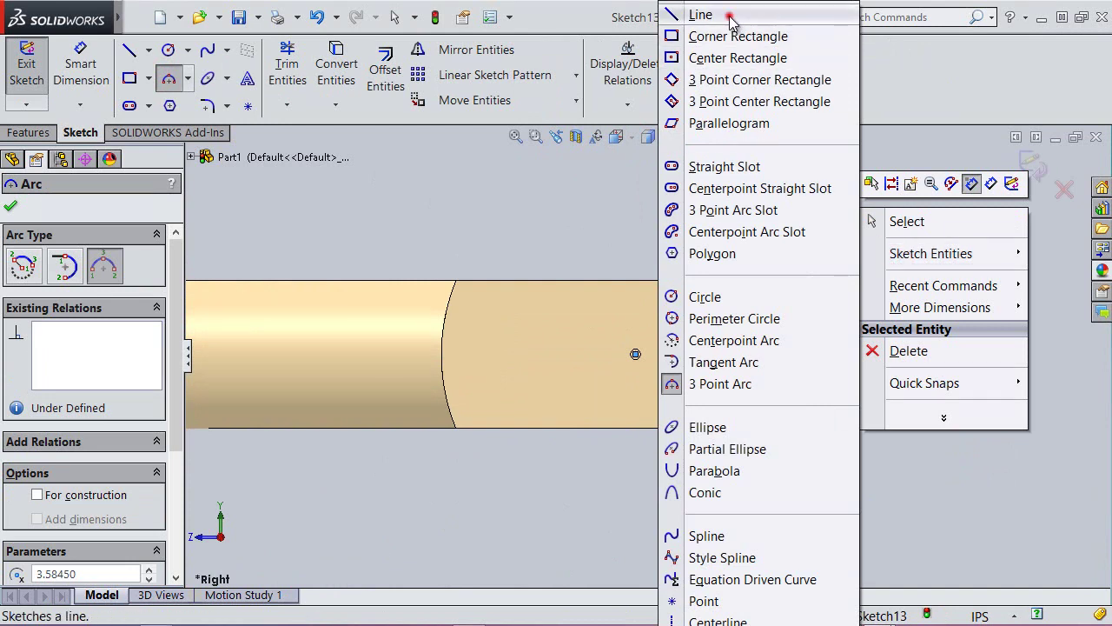
{"action": "left_click", "coordinate": [729, 14]}
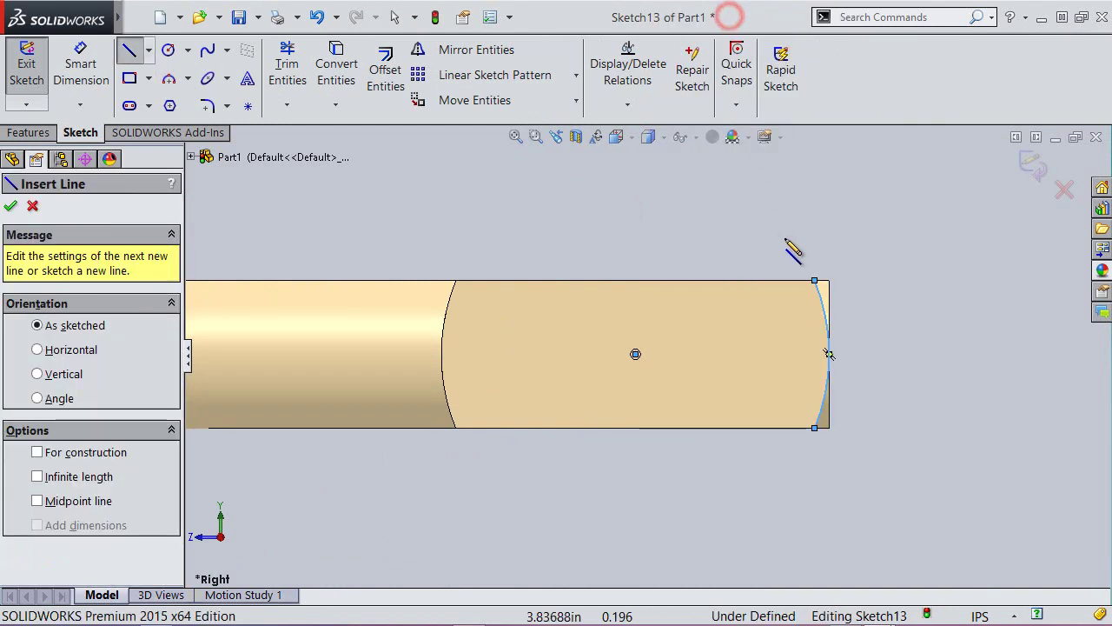
{"action": "left_click", "coordinate": [814, 281]}
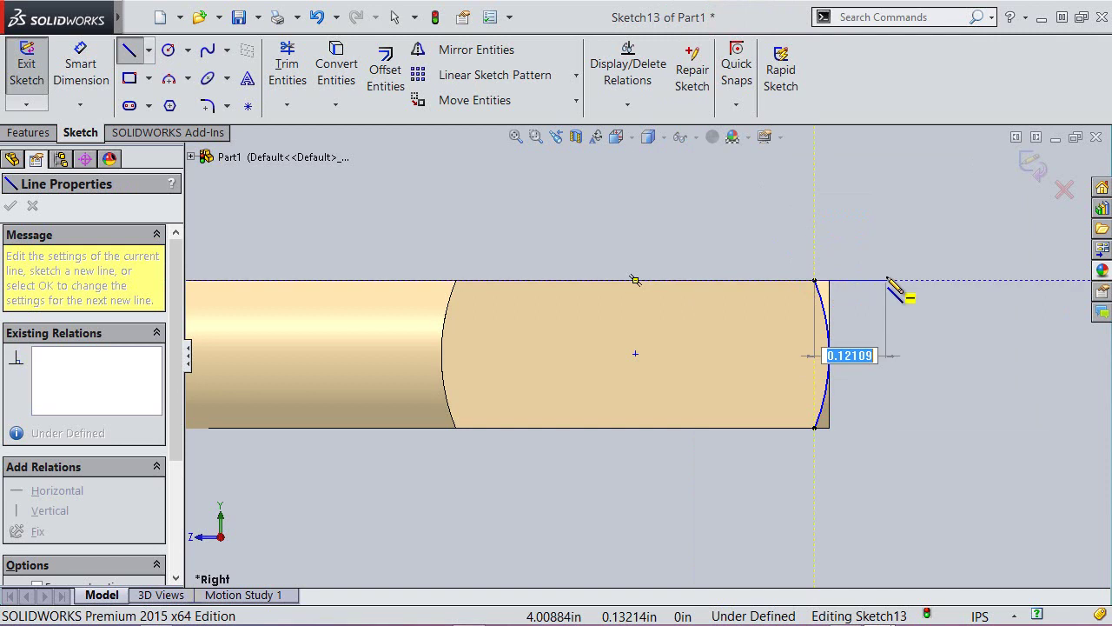
{"action": "left_click", "coordinate": [887, 279]}
{"action": "left_click", "coordinate": [885, 429]}
{"action": "left_click", "coordinate": [815, 428]}
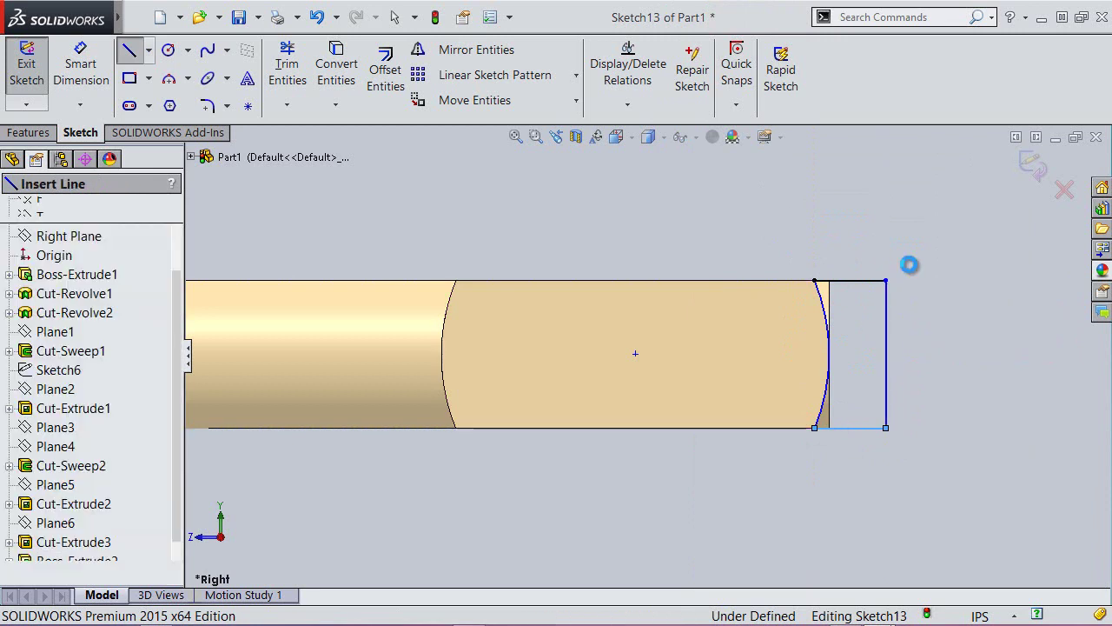
{"action": "key", "text": "Escape"}
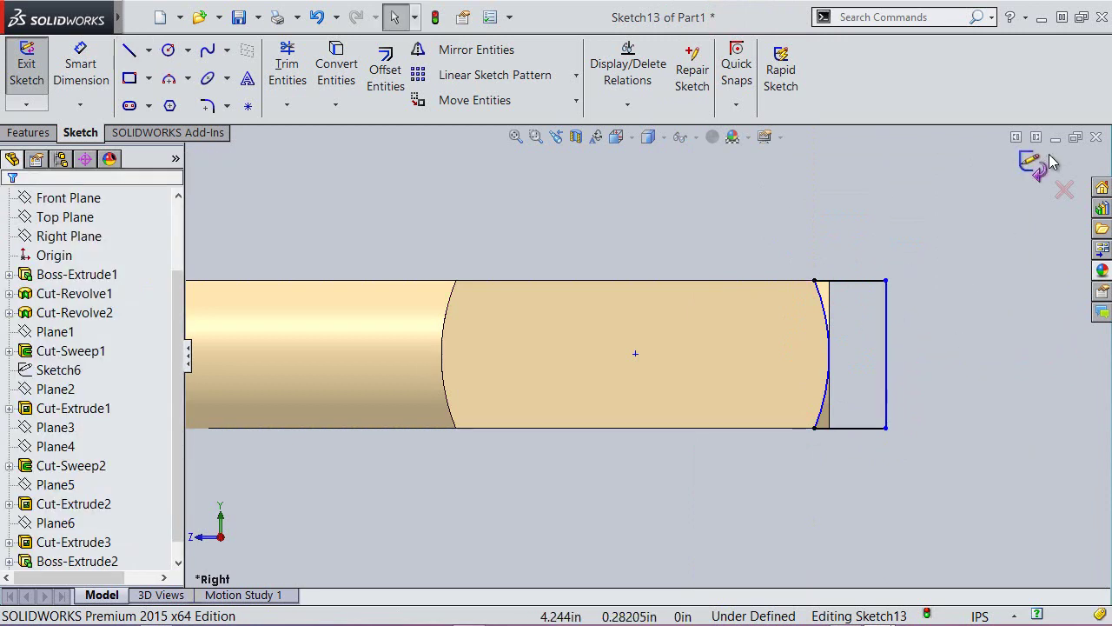
Cut the sketched profile Through All to round off the shaft's square end.
{"action": "key", "text": "c"}
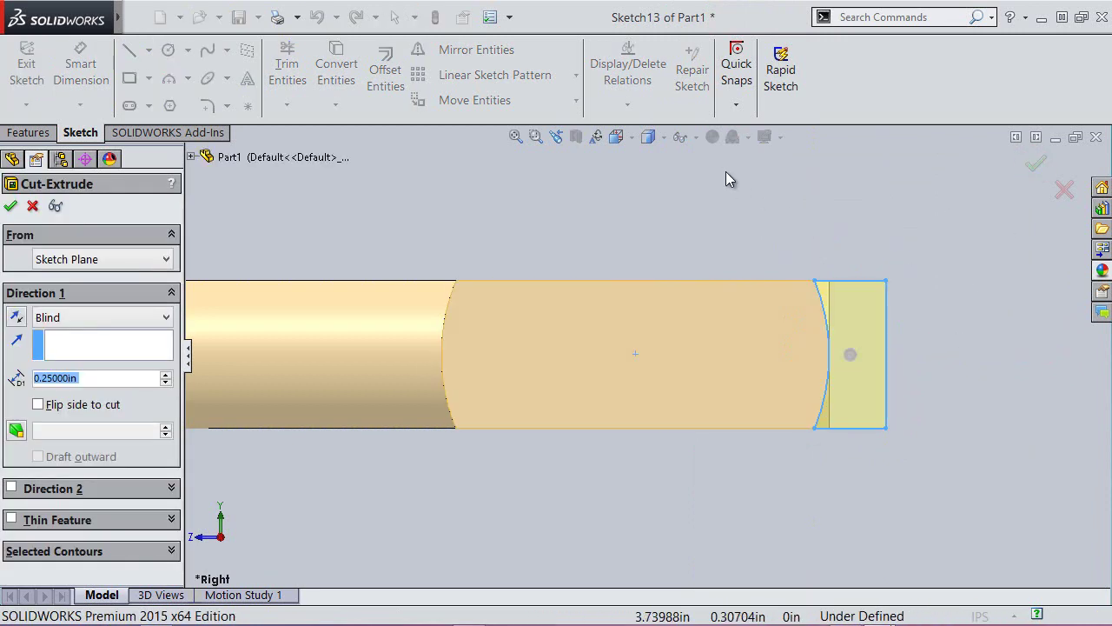
{"action": "left_click", "coordinate": [648, 136]}
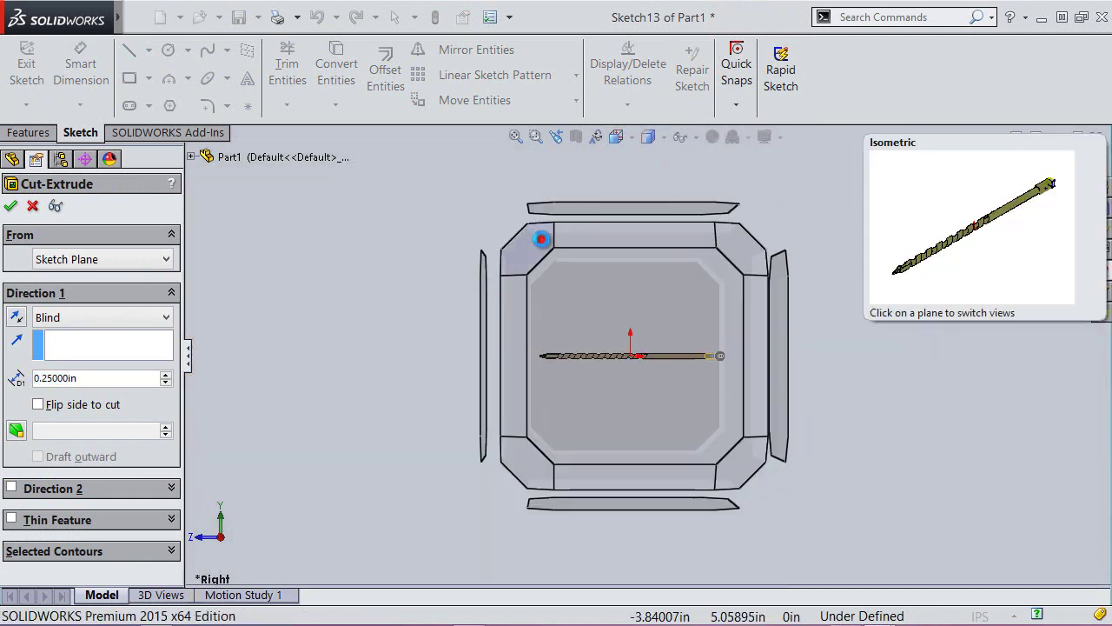
{"action": "left_click", "coordinate": [541, 238]}
{"action": "scroll", "coordinate": [891, 232], "scroll_direction": "down", "scroll_amount": 3}
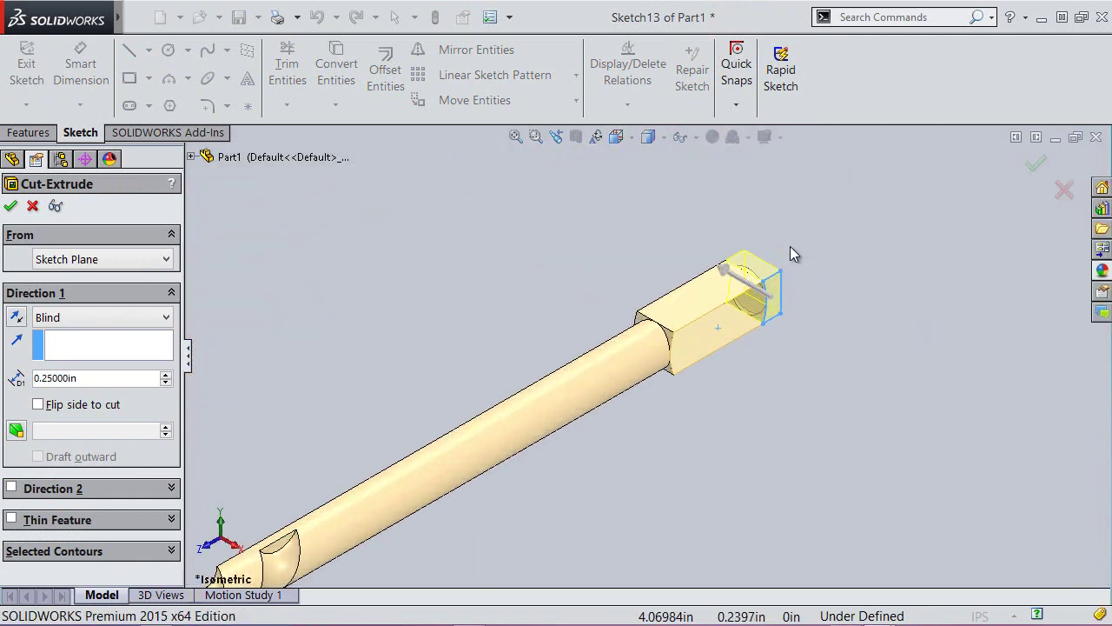
{"action": "scroll", "coordinate": [790, 248], "scroll_direction": "down", "scroll_amount": 3}
{"action": "left_click", "coordinate": [144, 318]}
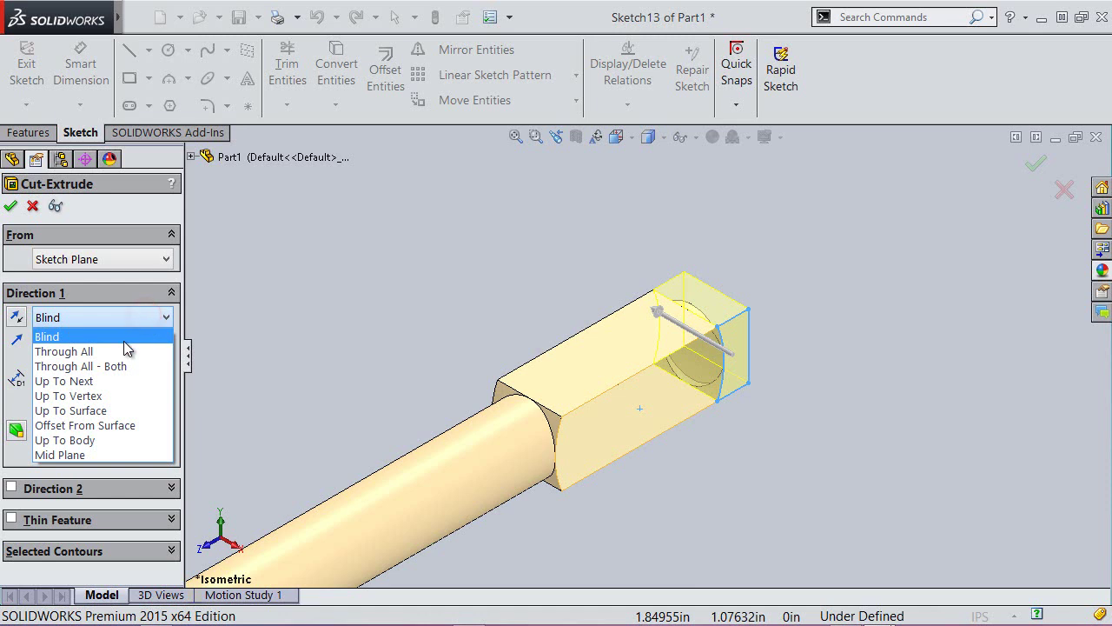
{"action": "left_click", "coordinate": [127, 351]}
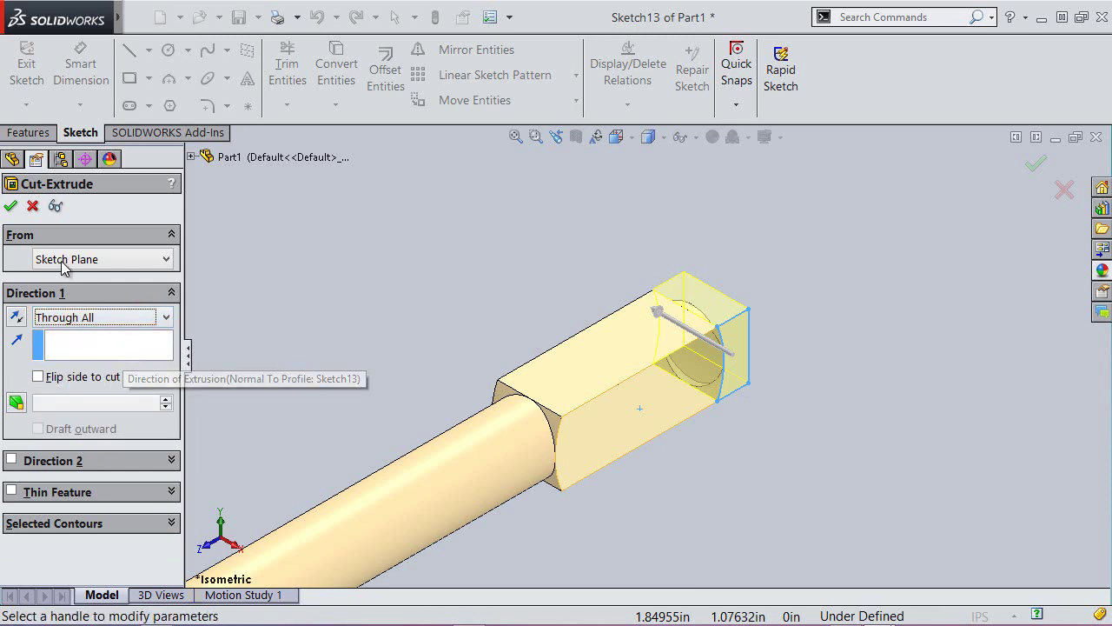
{"action": "left_click", "coordinate": [11, 205]}
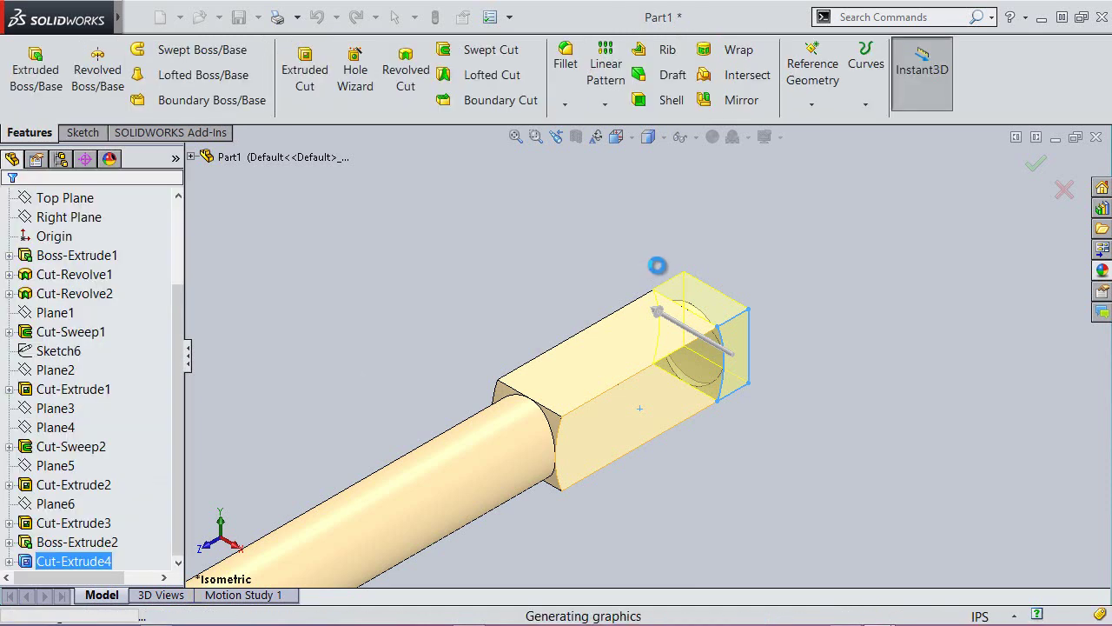
Inspect the rounded end, zoom to fit the whole part, and save it.
{"action": "left_click", "coordinate": [824, 353]}
{"action": "middle_click_drag", "start_coordinate": [824, 350], "coordinate": [744, 416]}
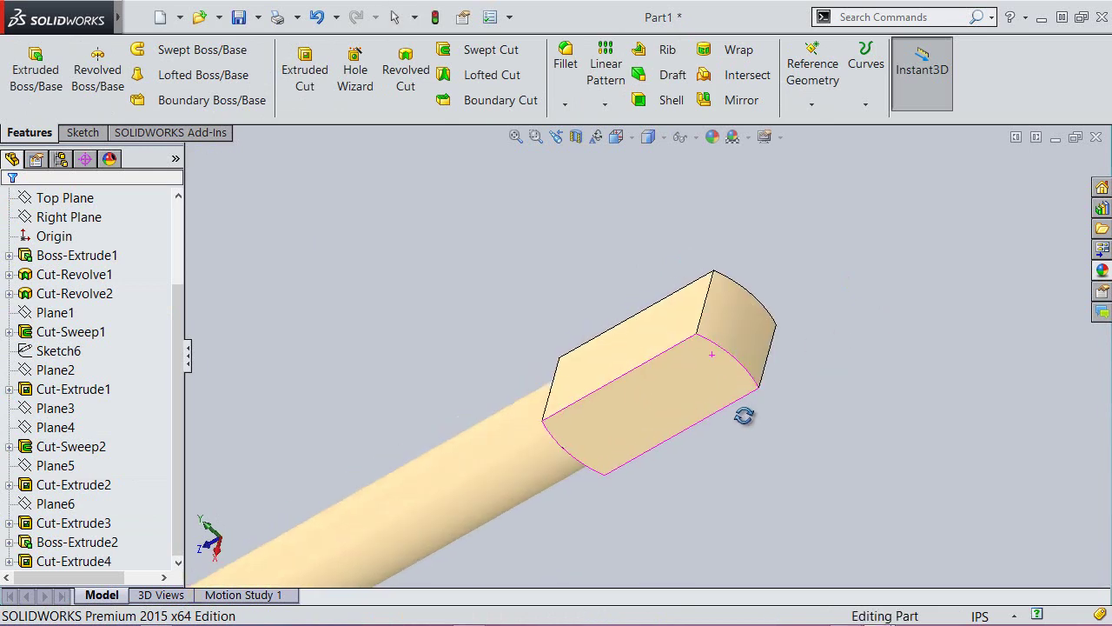
{"action": "left_click", "coordinate": [556, 136]}
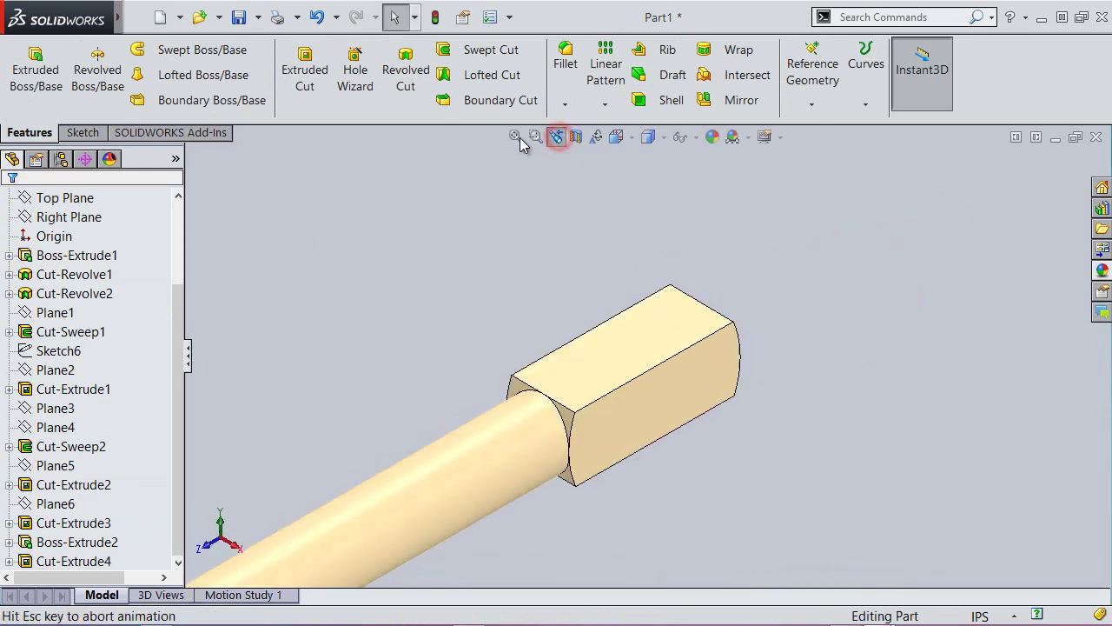
{"action": "left_click", "coordinate": [287, 311]}
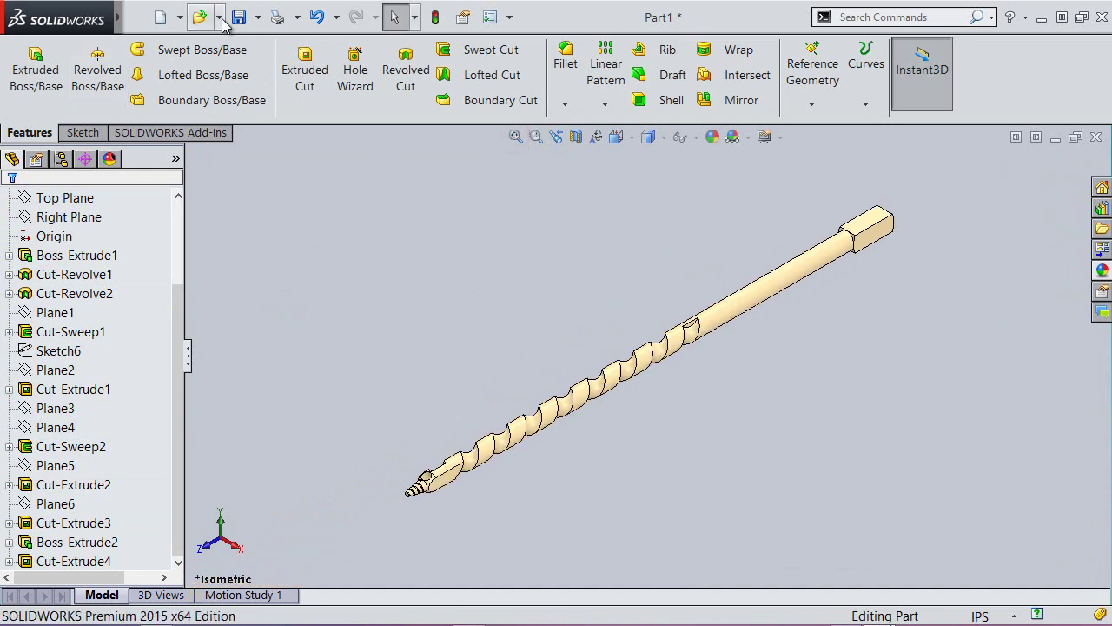
{"action": "left_click", "coordinate": [589, 230]}
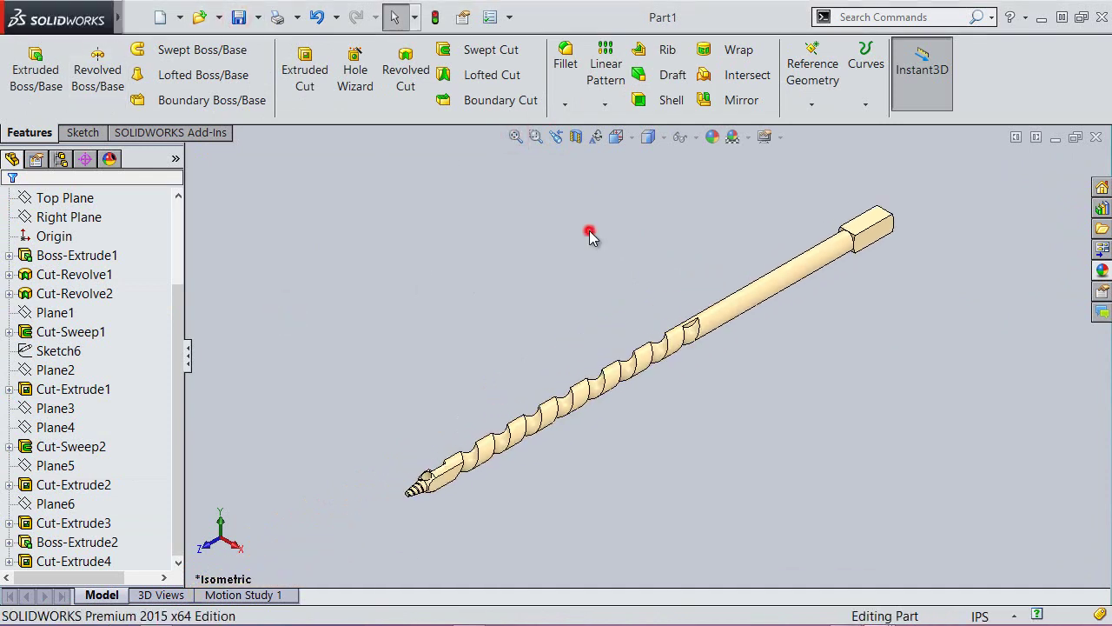
Start an extruded-cut sketch on the top face of the square end.
{"action": "left_click", "coordinate": [305, 71]}
{"action": "scroll", "coordinate": [906, 273], "scroll_direction": "down", "scroll_amount": 3}
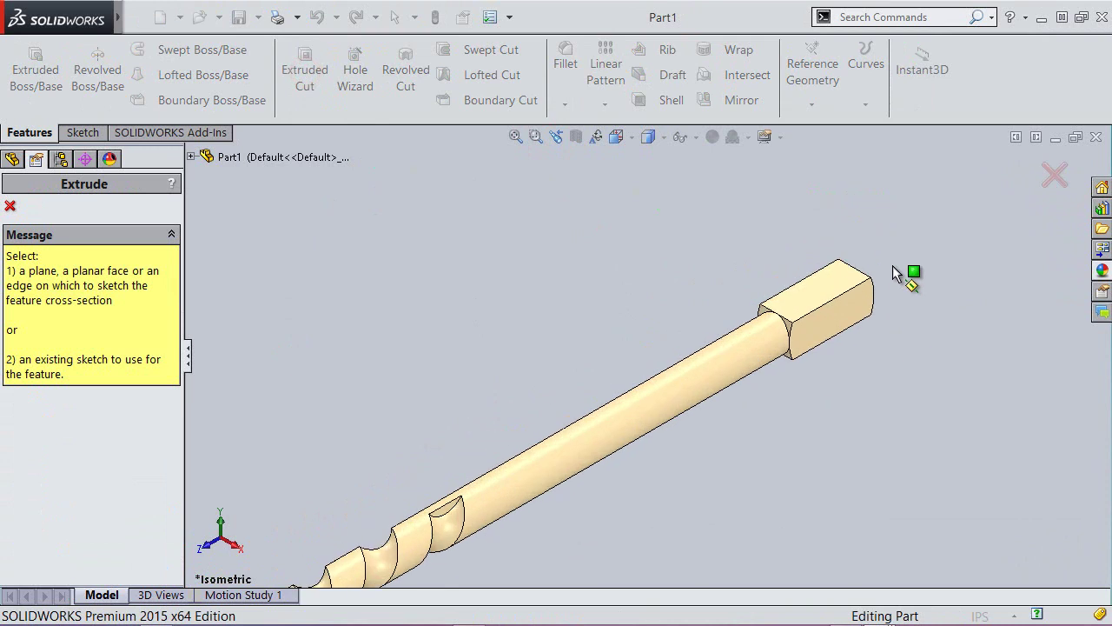
{"action": "scroll", "coordinate": [786, 269], "scroll_direction": "down", "scroll_amount": 3}
{"action": "scroll", "coordinate": [786, 269], "scroll_direction": "down", "scroll_amount": 2}
{"action": "left_click", "coordinate": [714, 287]}
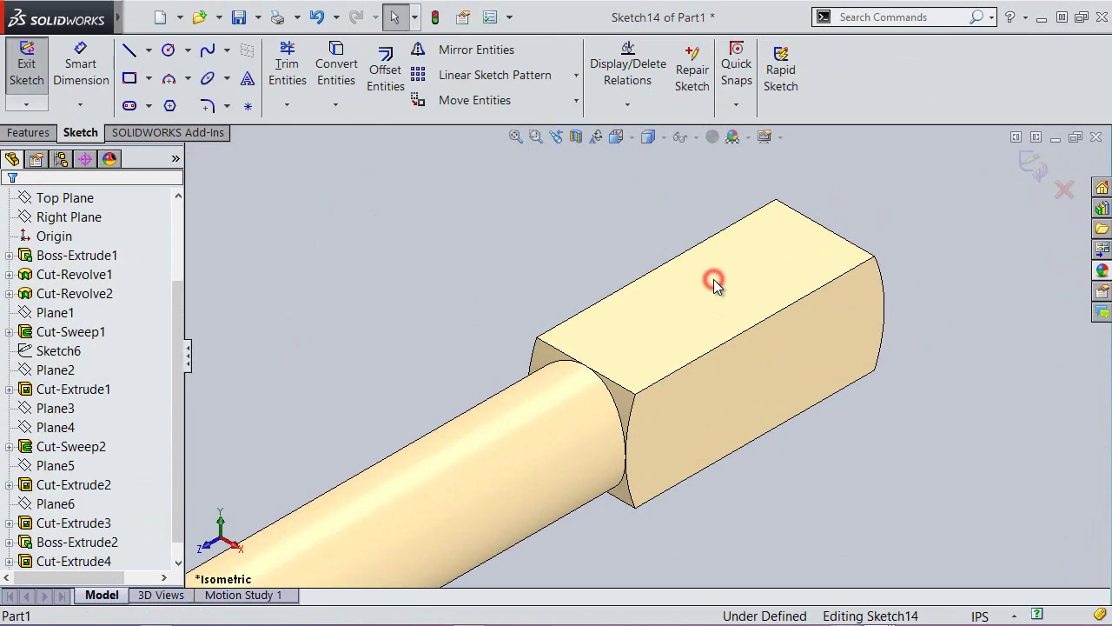
Draw two corner-to-corner diagonal centerlines across the top face.
{"action": "left_click", "coordinate": [149, 51]}
{"action": "left_click", "coordinate": [165, 96]}
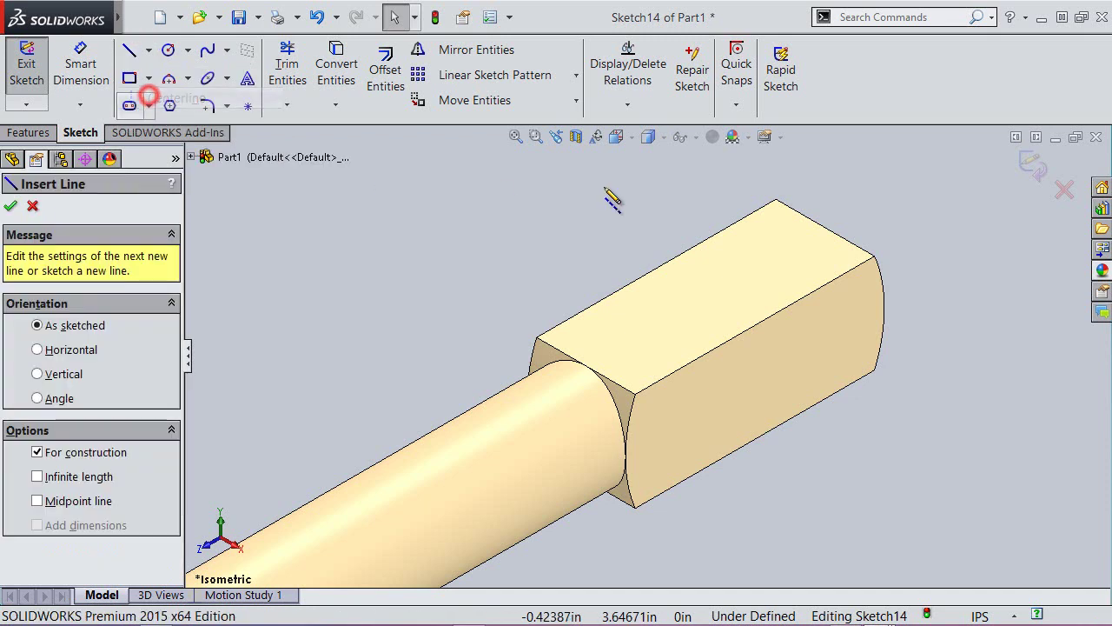
{"action": "left_click", "coordinate": [776, 200]}
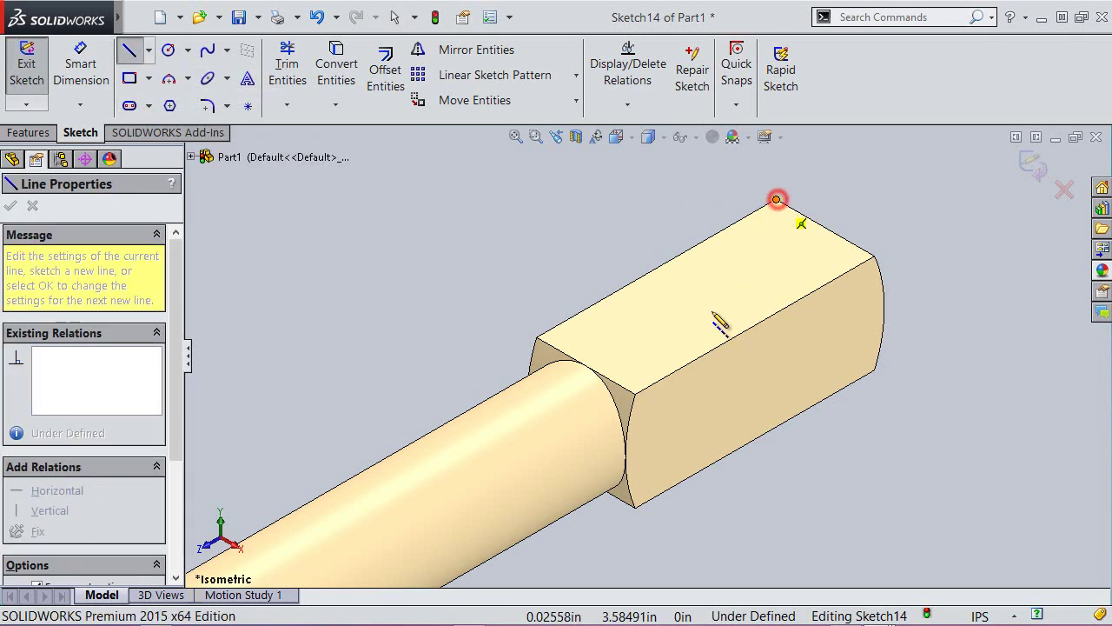
{"action": "left_click", "coordinate": [637, 396]}
{"action": "right_click", "coordinate": [561, 398]}
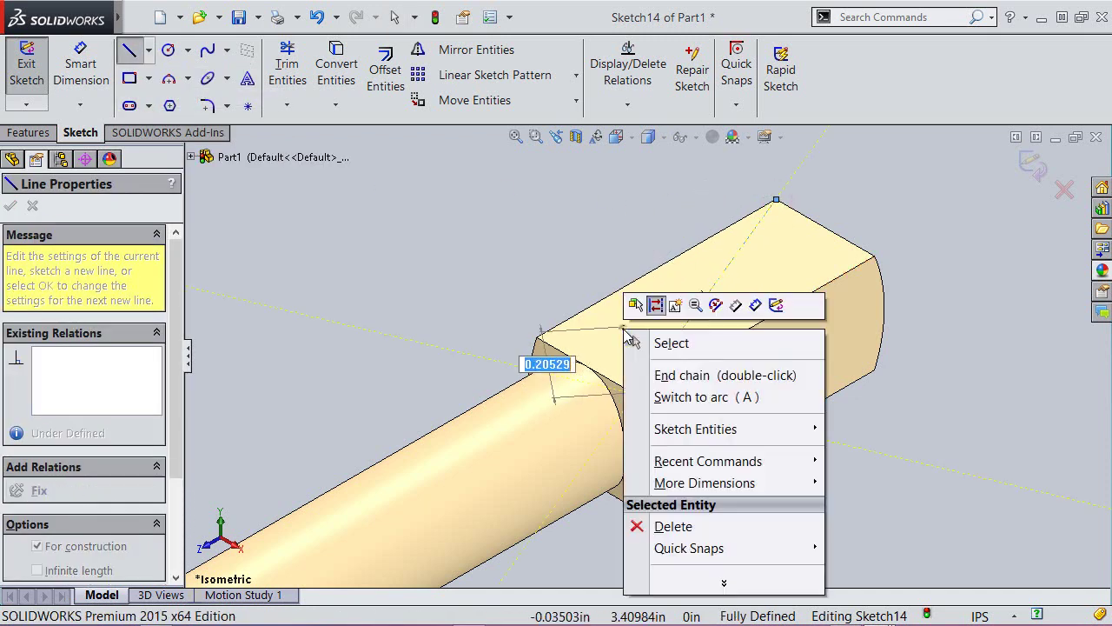
{"action": "left_click", "coordinate": [641, 343]}
{"action": "left_click", "coordinate": [149, 51]}
{"action": "left_click", "coordinate": [165, 98]}
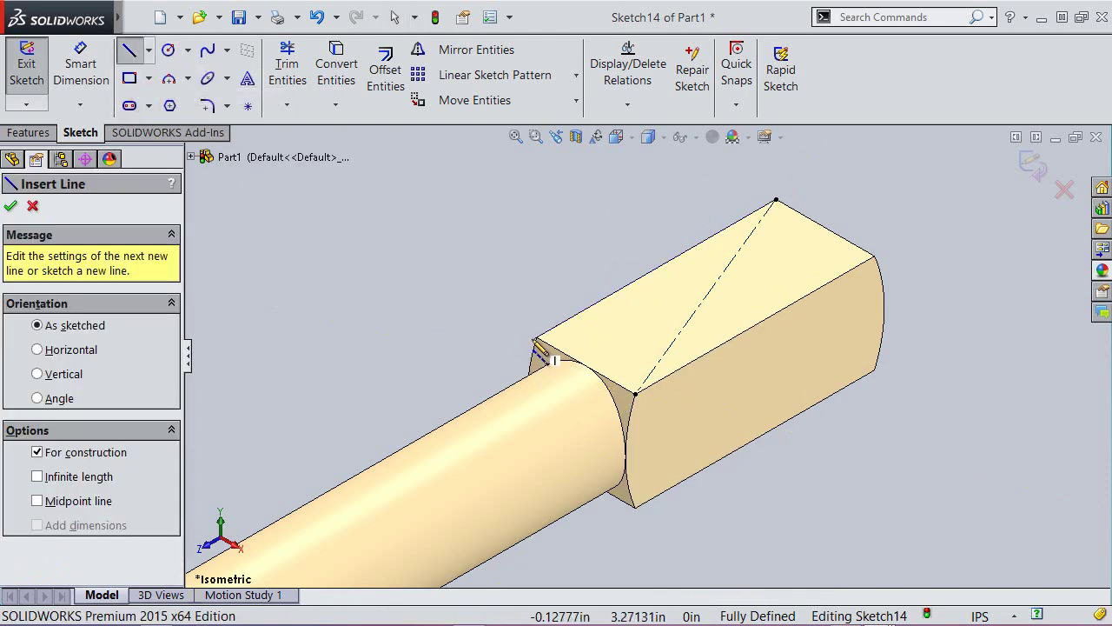
{"action": "left_click", "coordinate": [537, 338]}
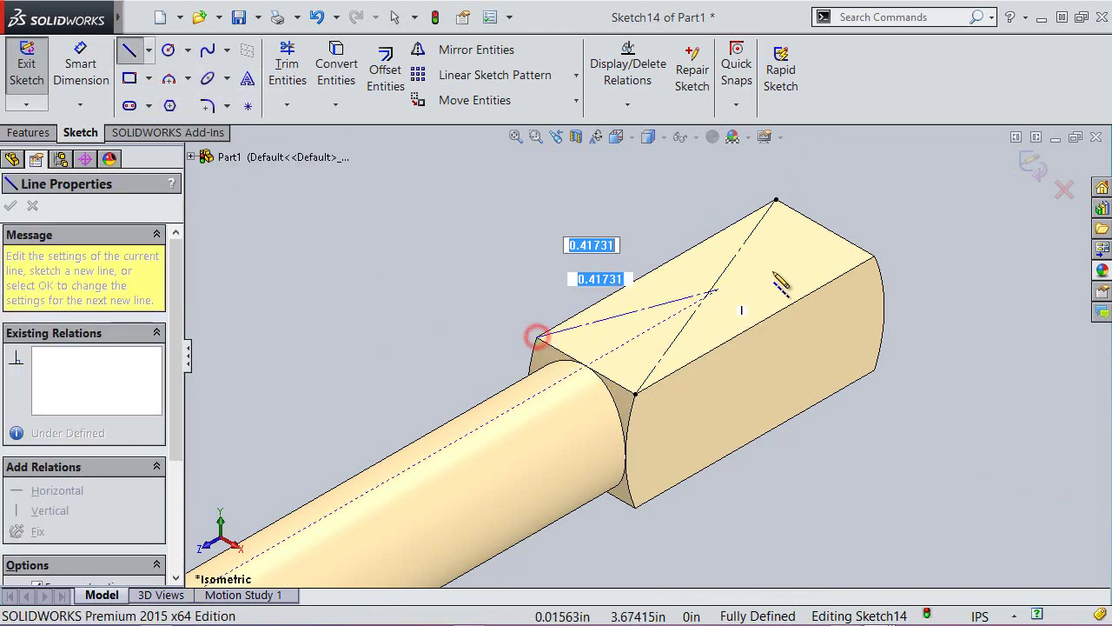
{"action": "left_click", "coordinate": [874, 256]}
{"action": "right_click", "coordinate": [867, 215]}
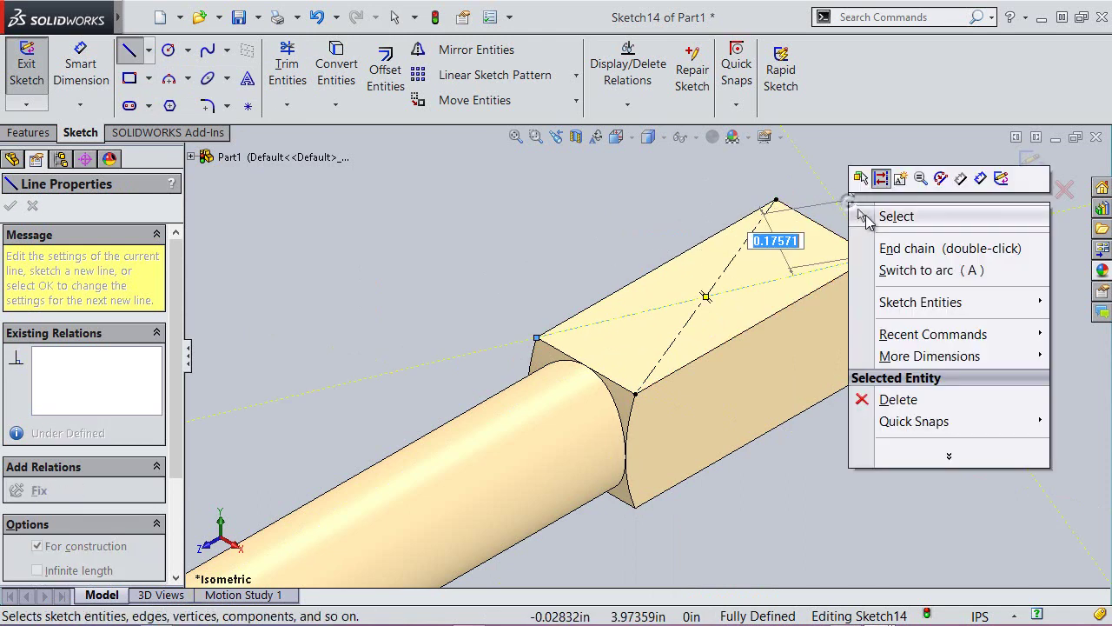
{"action": "left_click", "coordinate": [895, 215]}
Add a 0.1875 in diameter circle where the diagonals cross.
{"action": "left_click", "coordinate": [170, 52]}
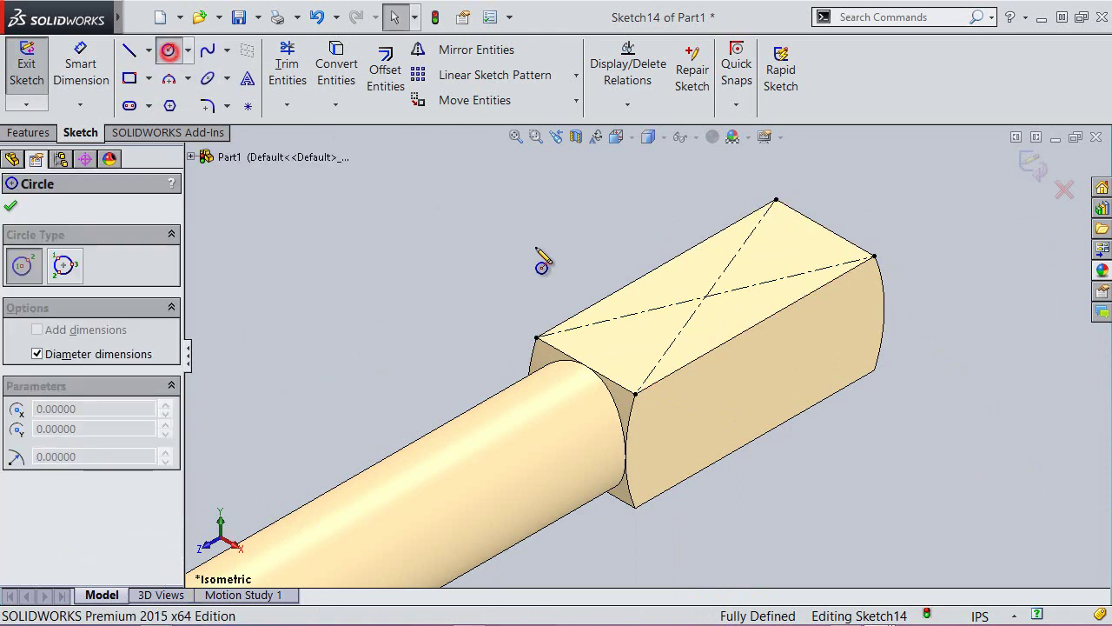
{"action": "left_click", "coordinate": [706, 298]}
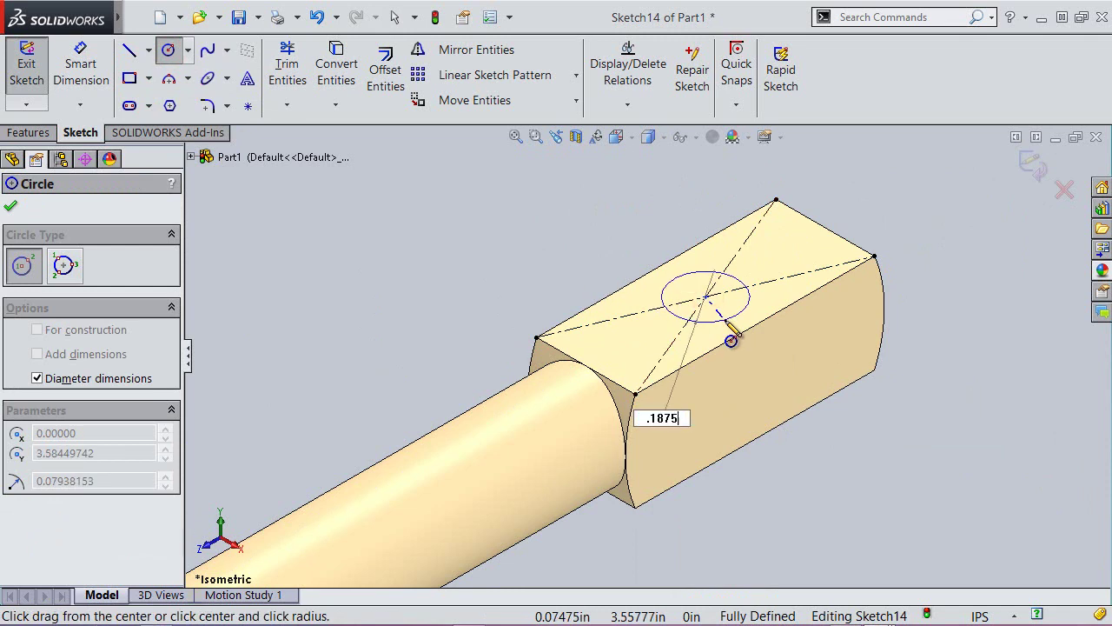
{"action": "key", "text": "Return"}
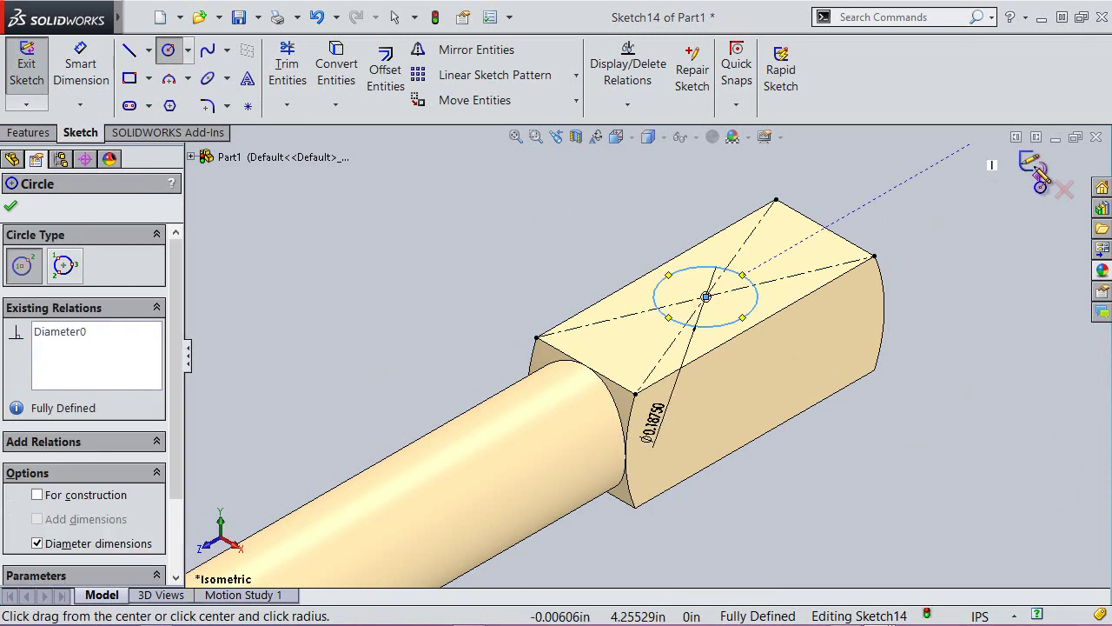
{"action": "left_click", "coordinate": [1034, 167]}
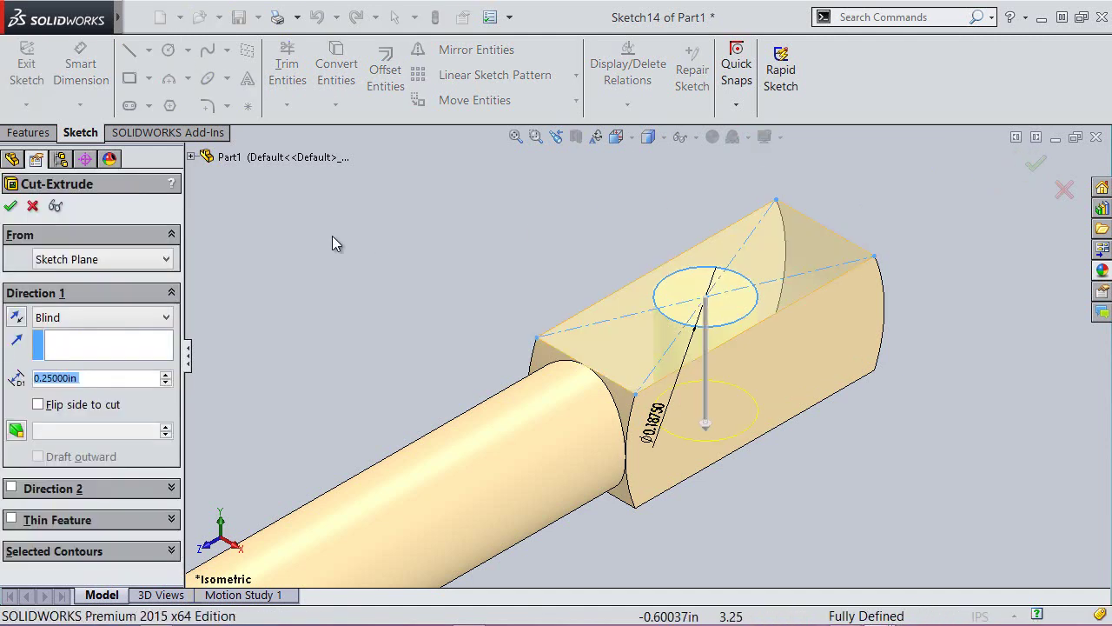
Cut the circle Through All to make the hole.
{"action": "left_click", "coordinate": [145, 314]}
{"action": "left_click", "coordinate": [121, 349]}
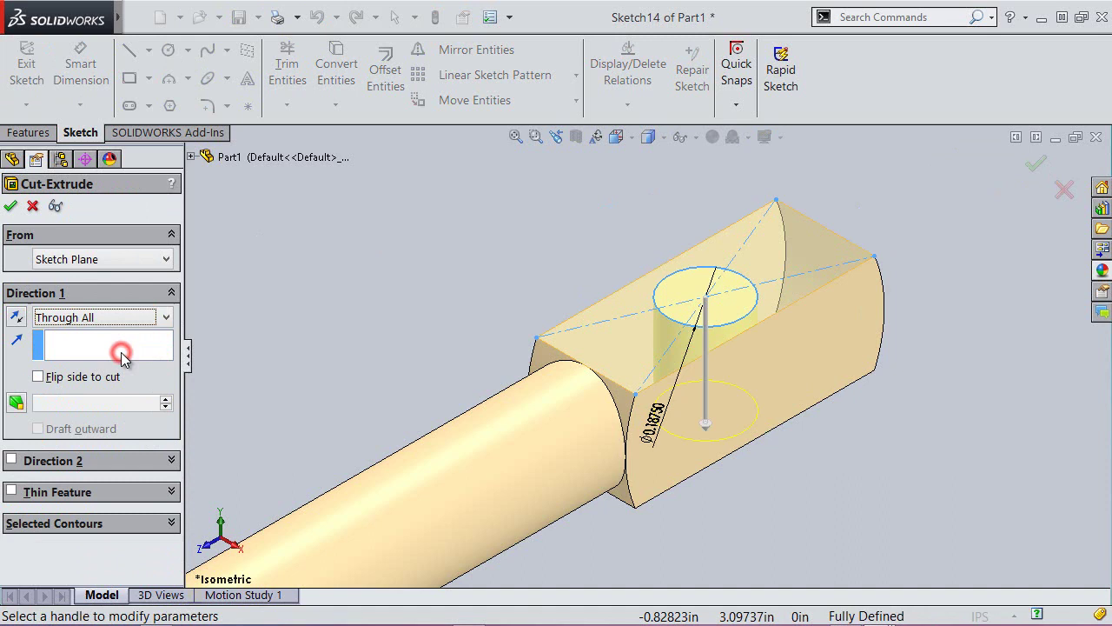
{"action": "left_click", "coordinate": [11, 206]}
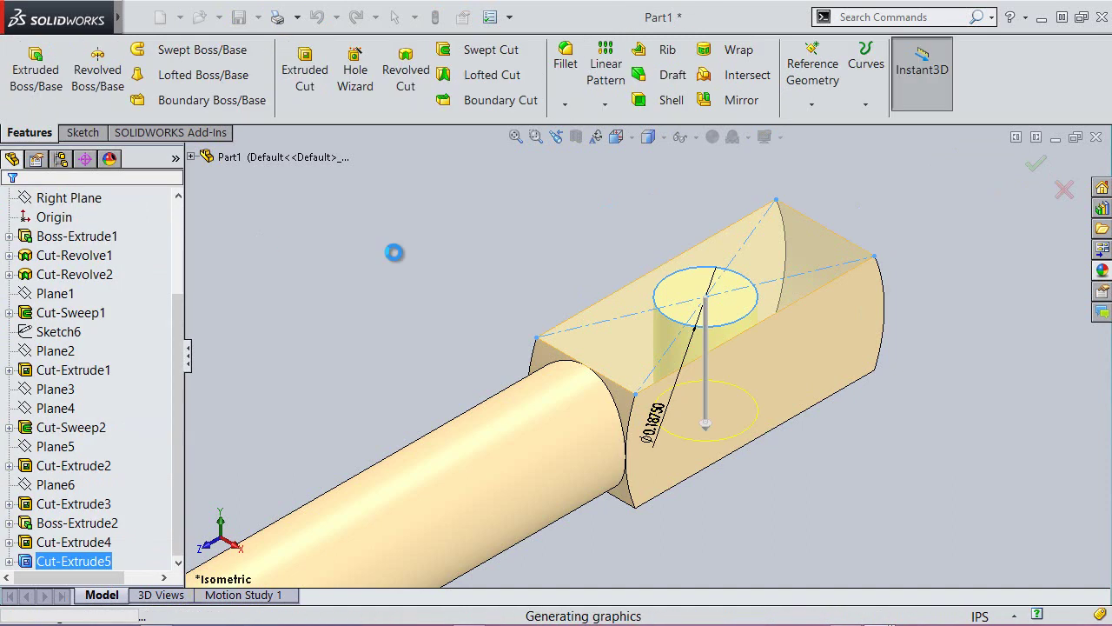
{"action": "left_click", "coordinate": [465, 231]}
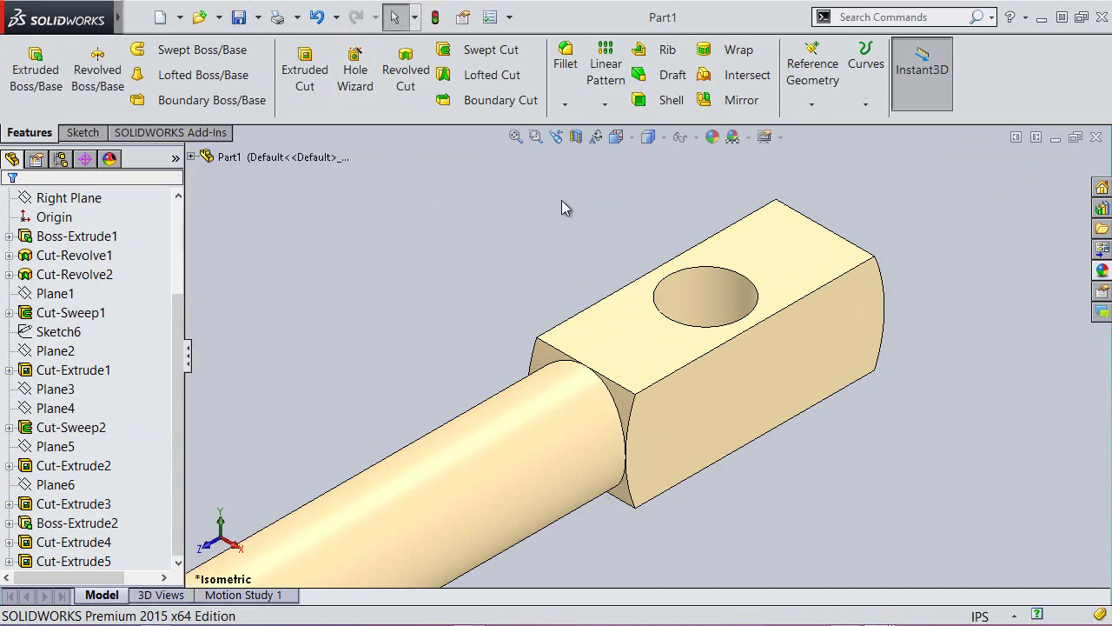
Create a new assembly from the inch assembly template.
{"action": "left_click", "coordinate": [516, 137]}
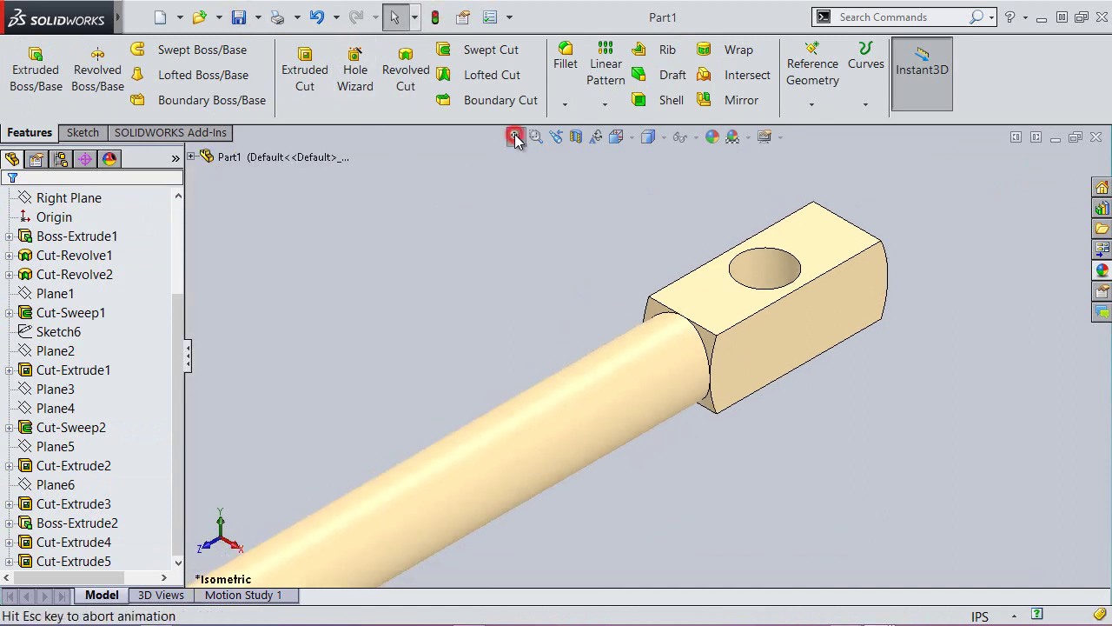
{"action": "left_click", "coordinate": [527, 261]}
{"action": "left_click", "coordinate": [159, 19]}
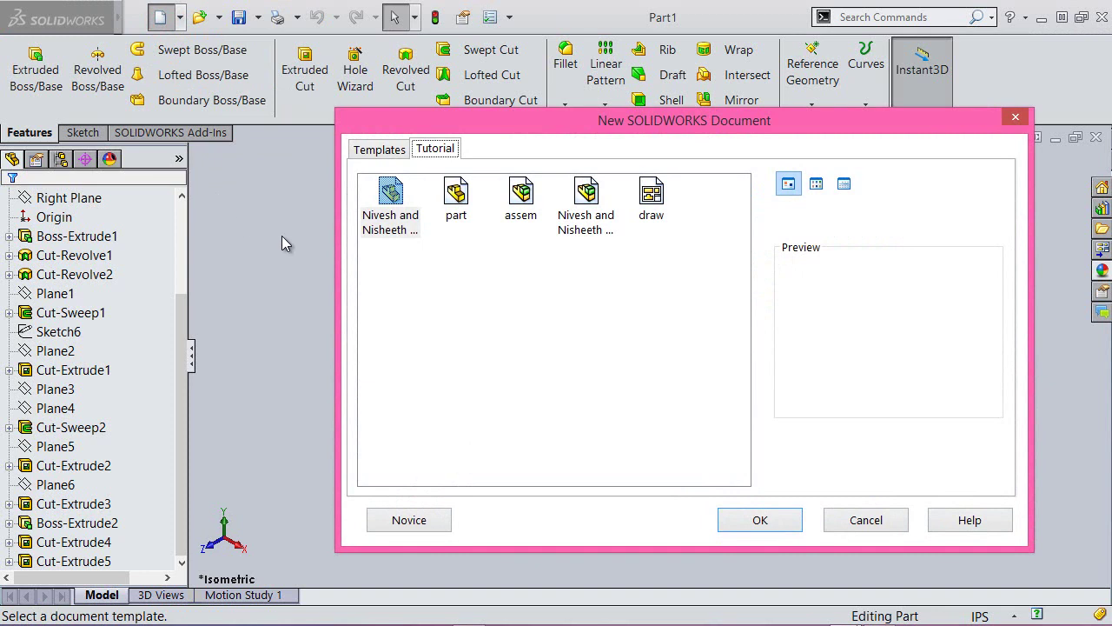
{"action": "left_click", "coordinate": [583, 207]}
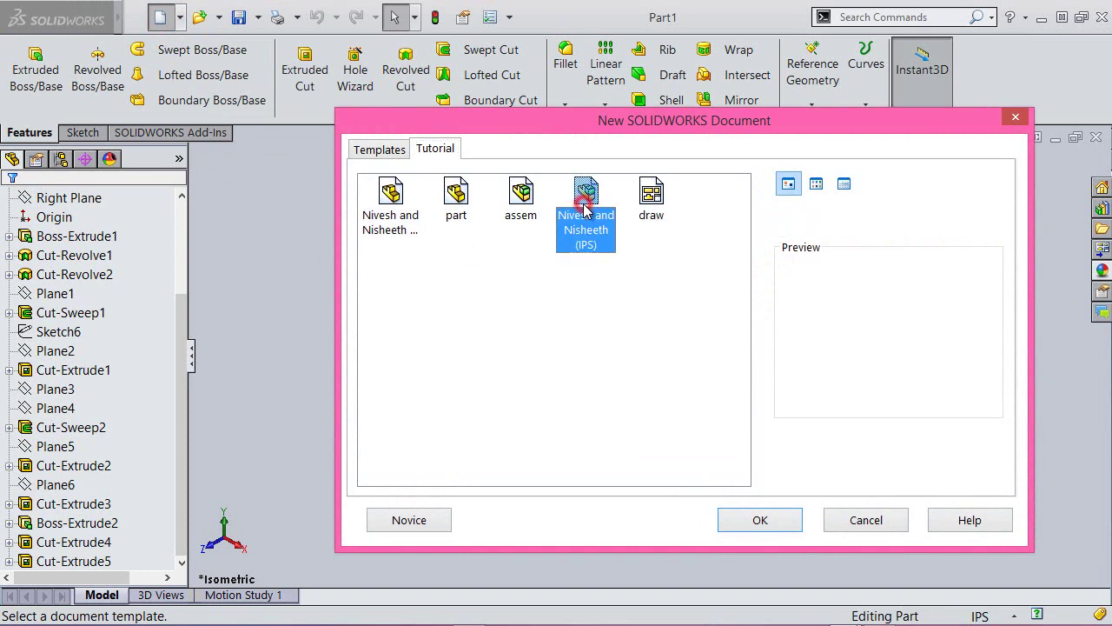
{"action": "left_click", "coordinate": [763, 520]}
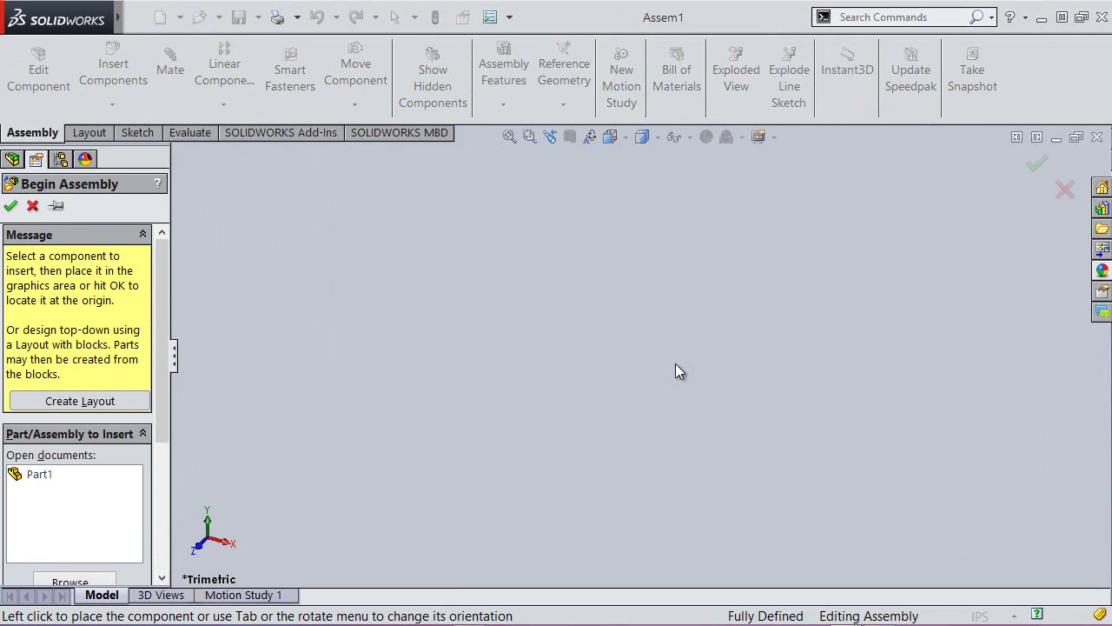
Insert Part1 into the assembly as a fixed component and select Part1<1>.
{"action": "left_click", "coordinate": [40, 474]}
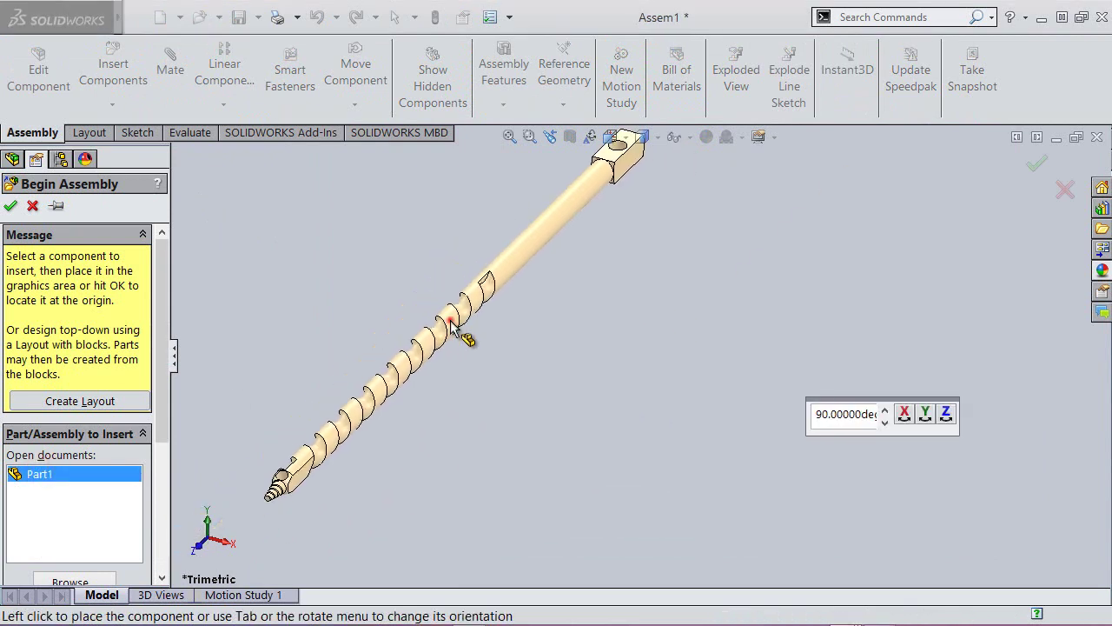
{"action": "left_click", "coordinate": [528, 402]}
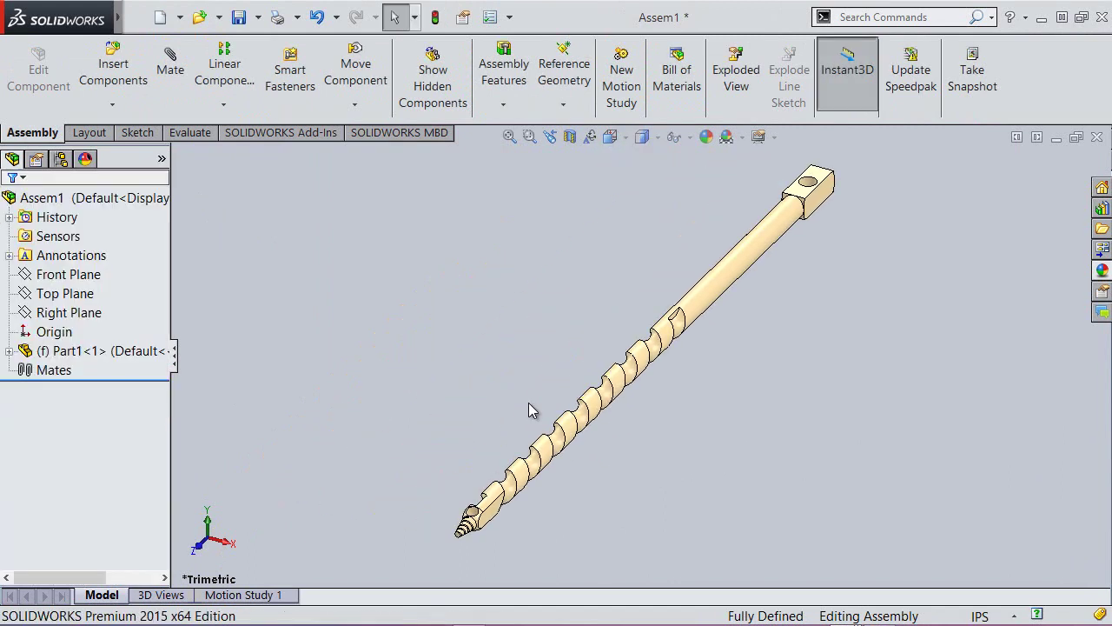
{"action": "left_click", "coordinate": [86, 357]}
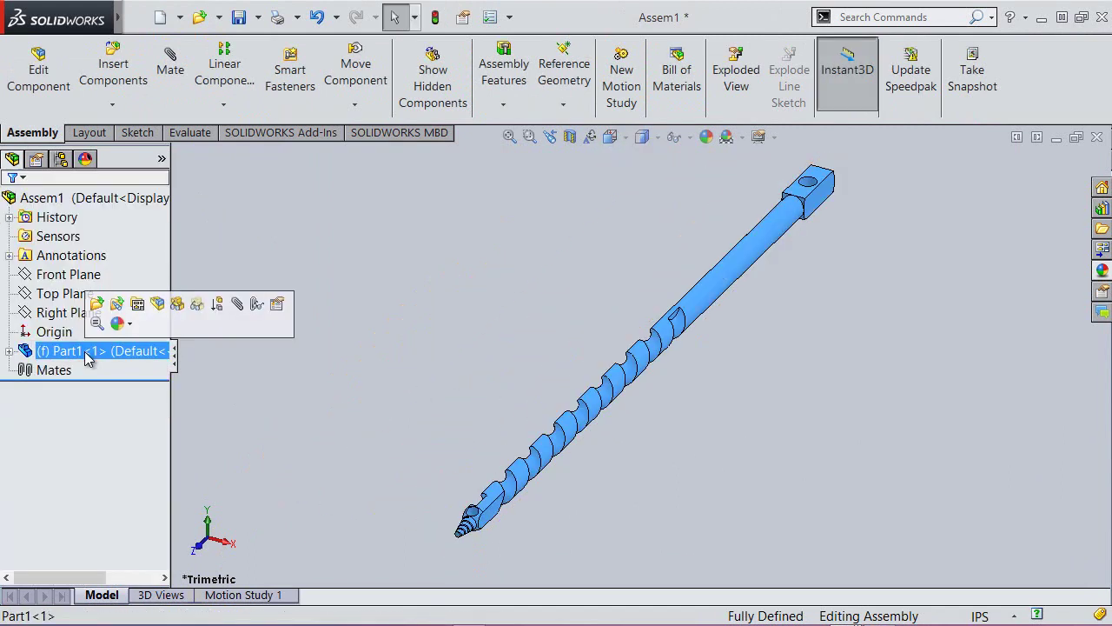
Set Part1 to Float instead of fixed and turn on View Origins.
{"action": "right_click", "coordinate": [87, 357]}
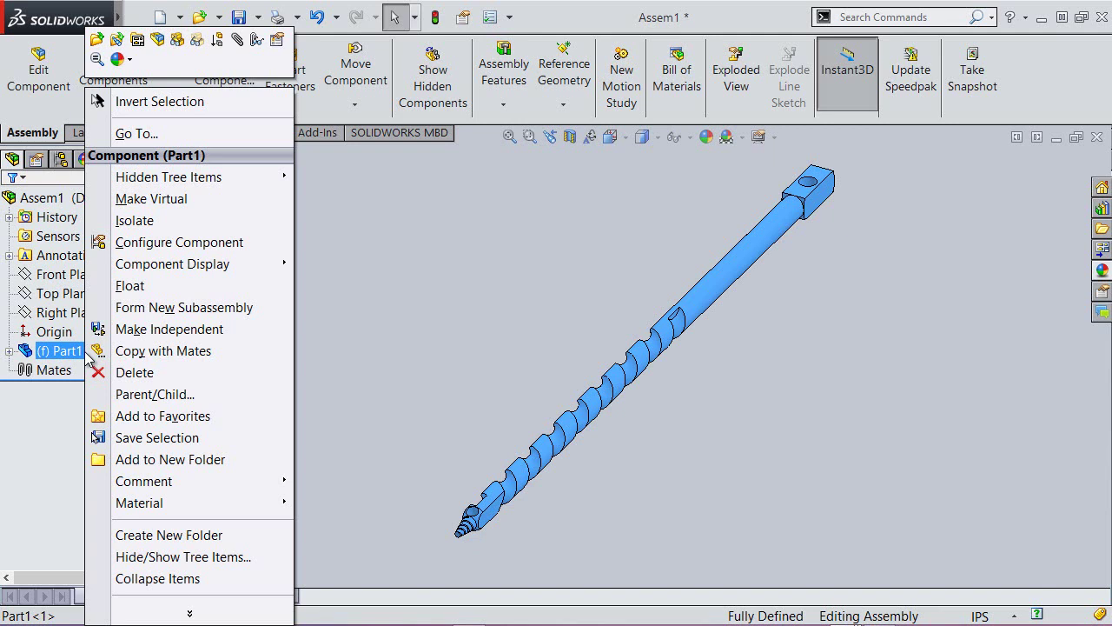
{"action": "left_click", "coordinate": [173, 286]}
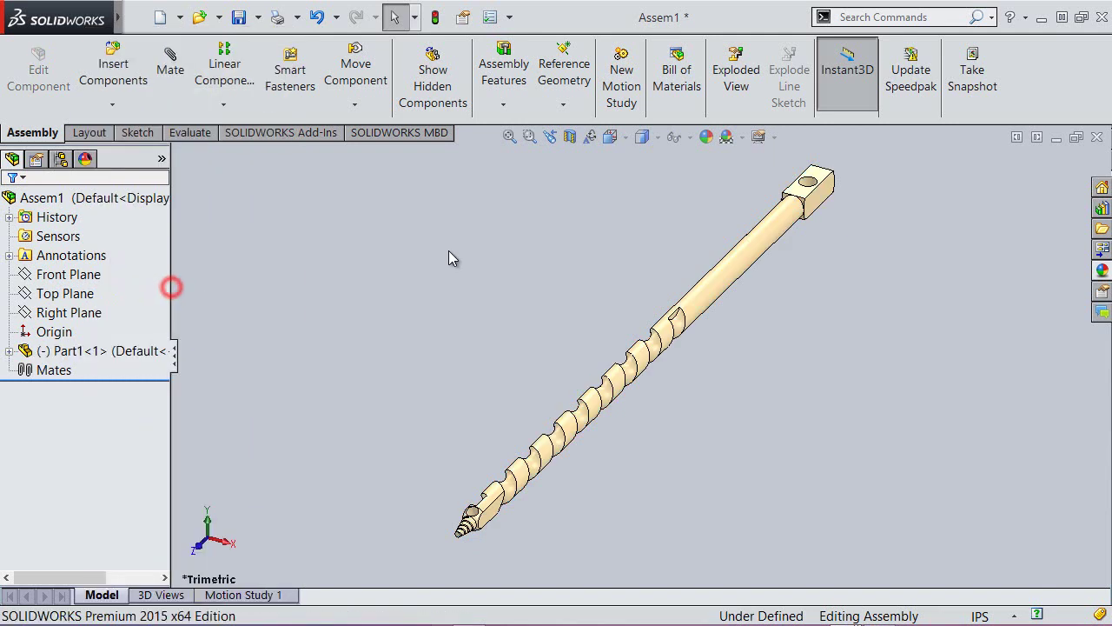
{"action": "left_click", "coordinate": [687, 139]}
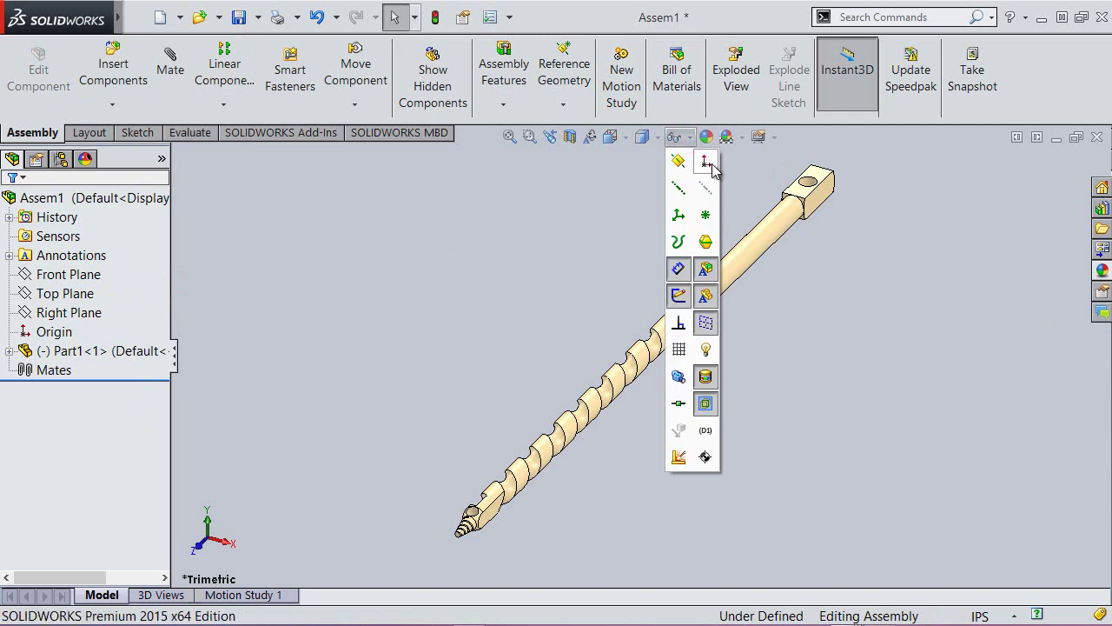
{"action": "left_click", "coordinate": [706, 163]}
{"action": "left_click", "coordinate": [607, 222]}
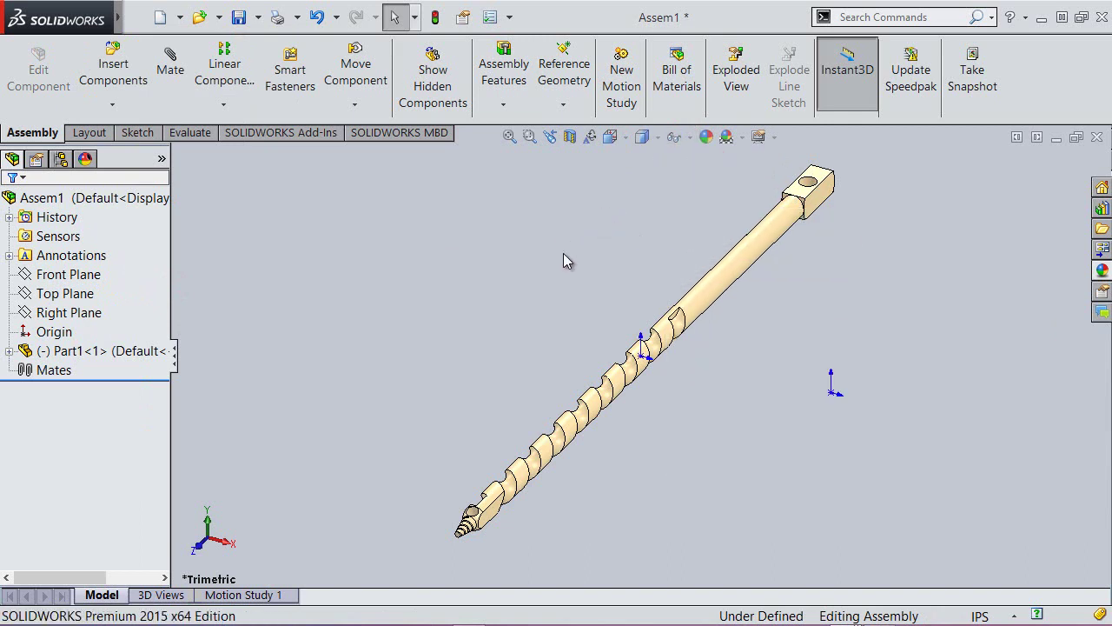
Rotate the bit to a new angle using Move with Triad's rotation ring.
{"action": "left_click", "coordinate": [711, 318]}
{"action": "right_click", "coordinate": [710, 318]}
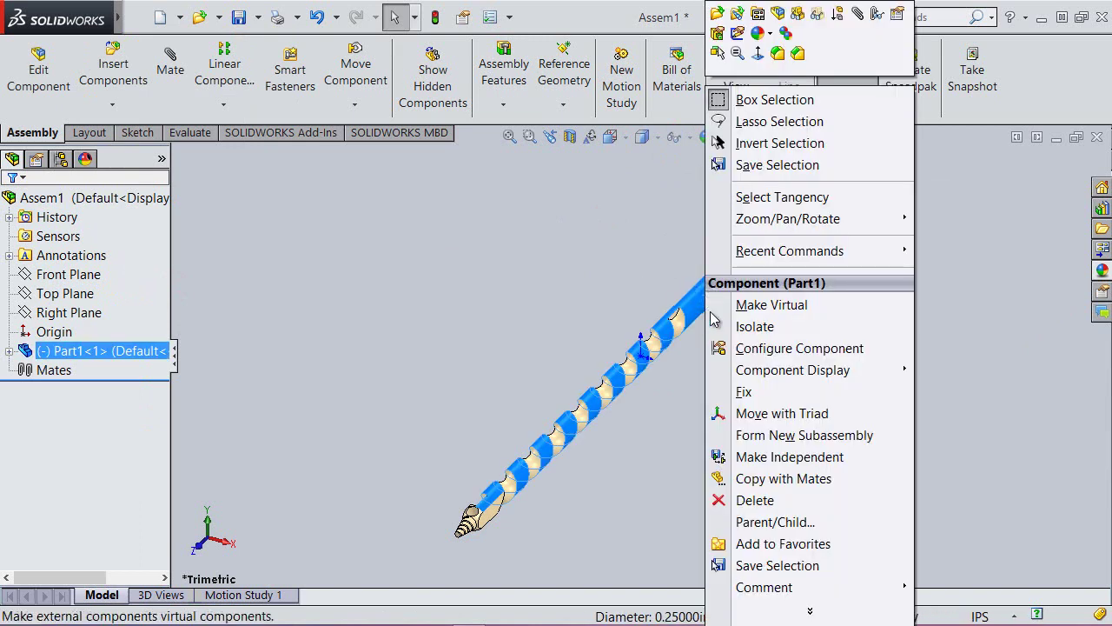
{"action": "left_click", "coordinate": [720, 423]}
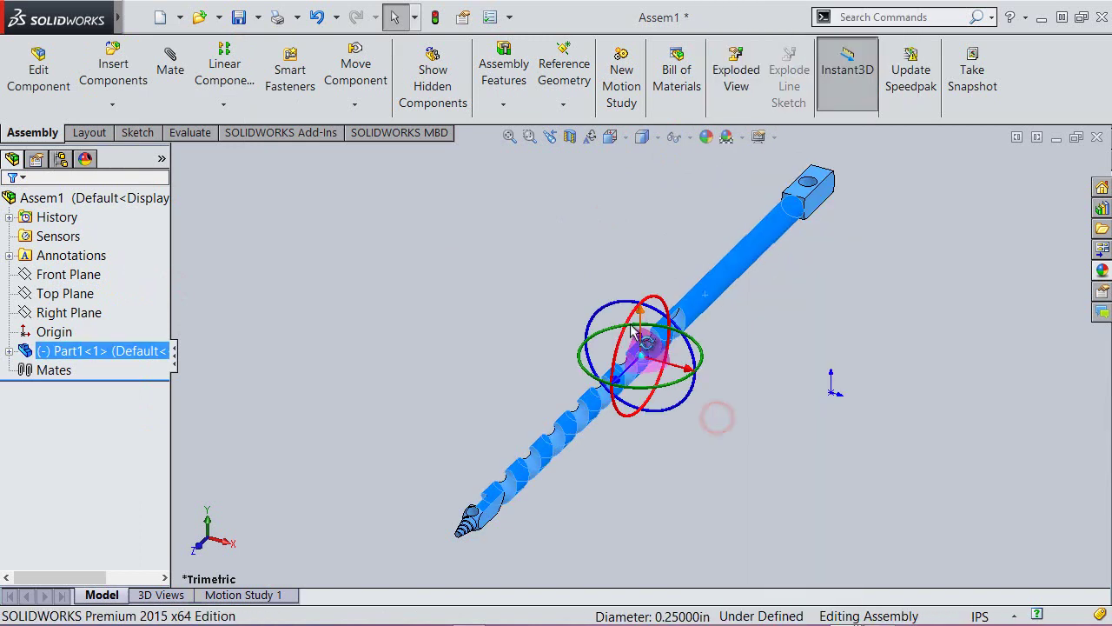
{"action": "left_click_drag", "start_coordinate": [619, 304], "coordinate": [647, 314]}
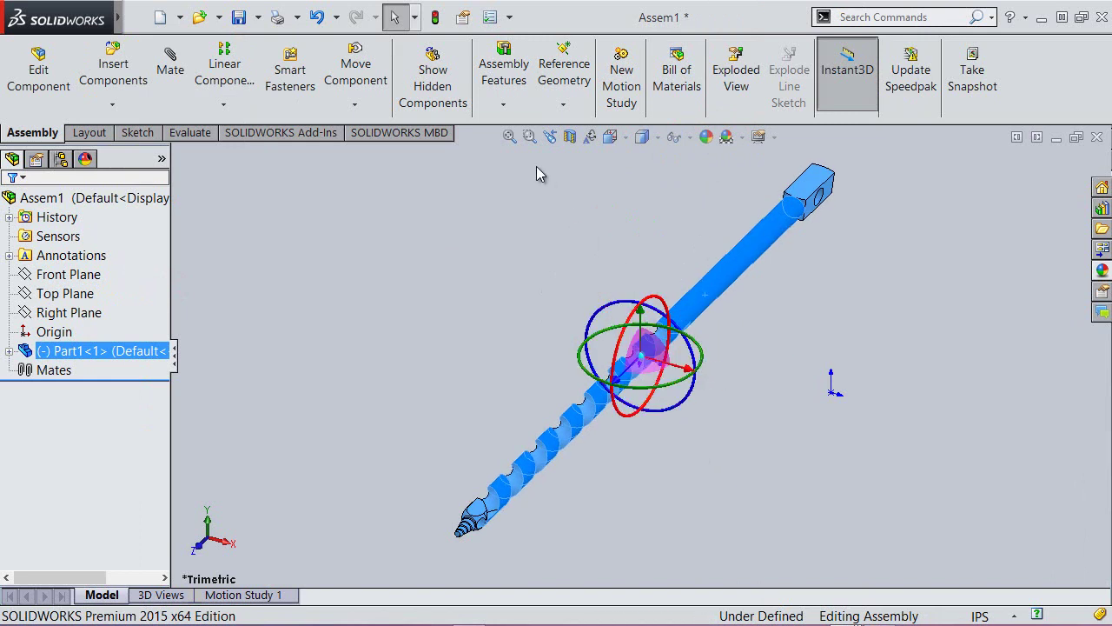
{"action": "left_click", "coordinate": [484, 218]}
{"action": "middle_click_drag", "start_coordinate": [484, 218], "coordinate": [581, 241]}
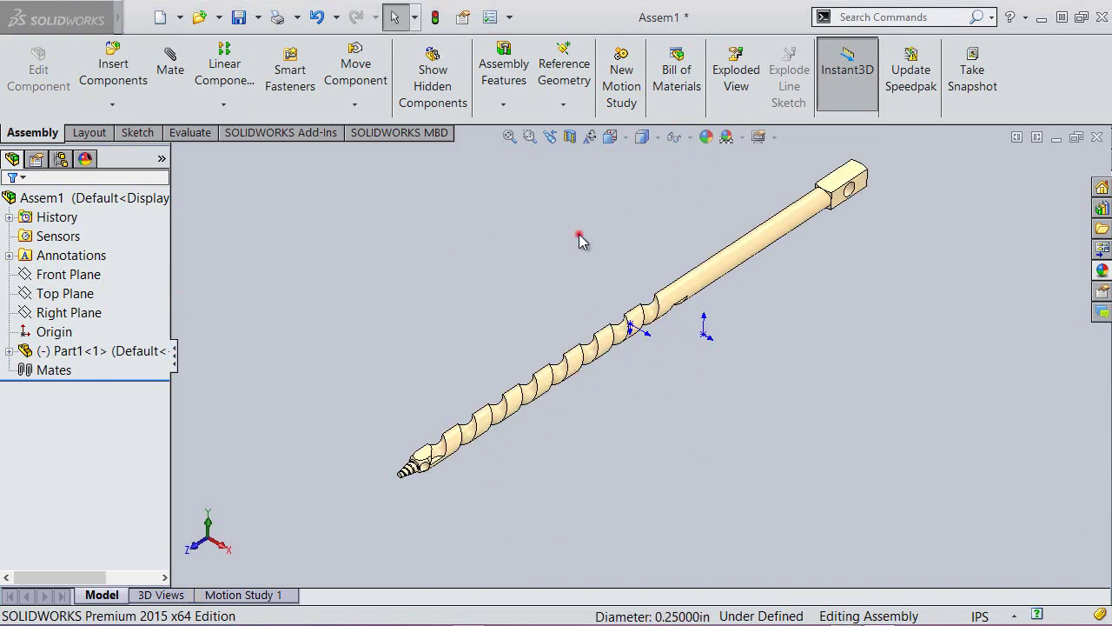
Mate Part1's Front Plane coincident to the assembly Front Plane (Coincident6).
{"action": "left_click", "coordinate": [170, 63]}
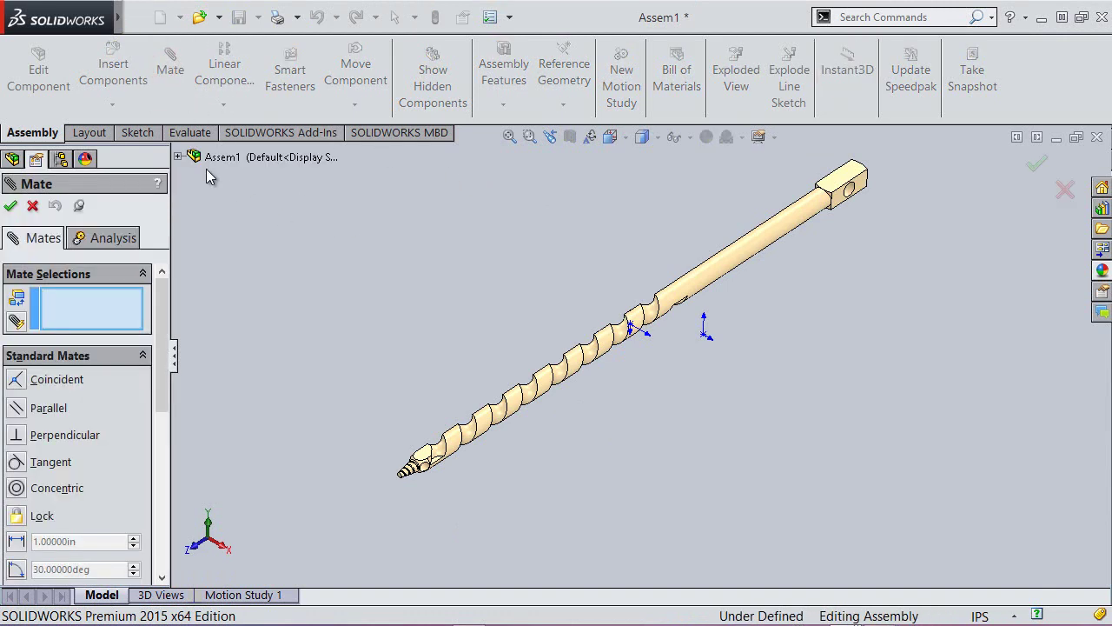
{"action": "left_click", "coordinate": [178, 155]}
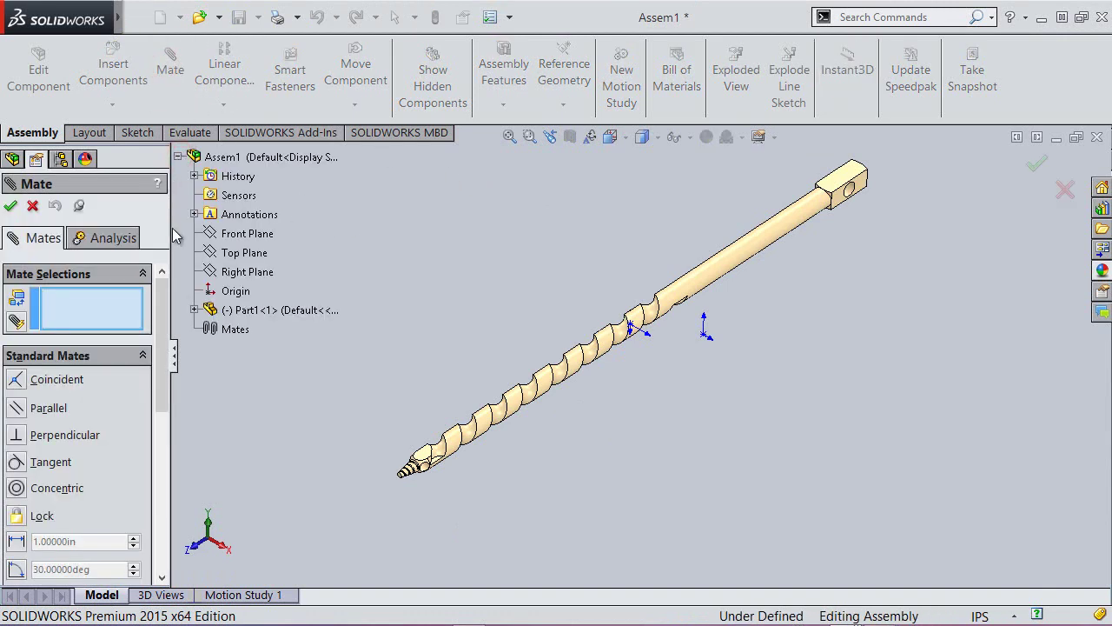
{"action": "left_click", "coordinate": [228, 236]}
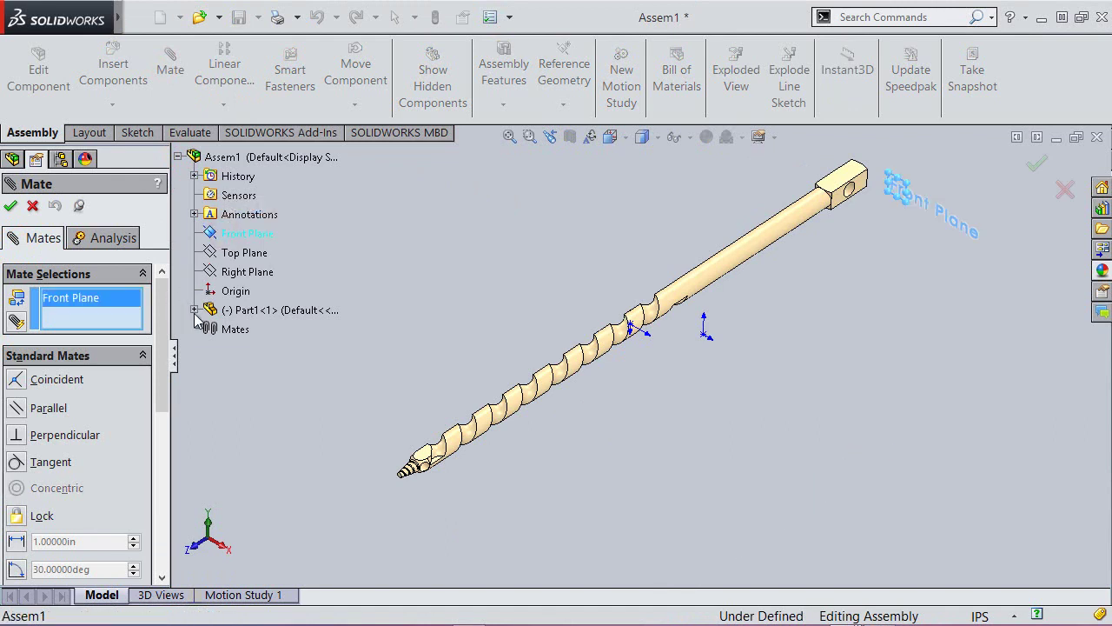
{"action": "left_click", "coordinate": [195, 310]}
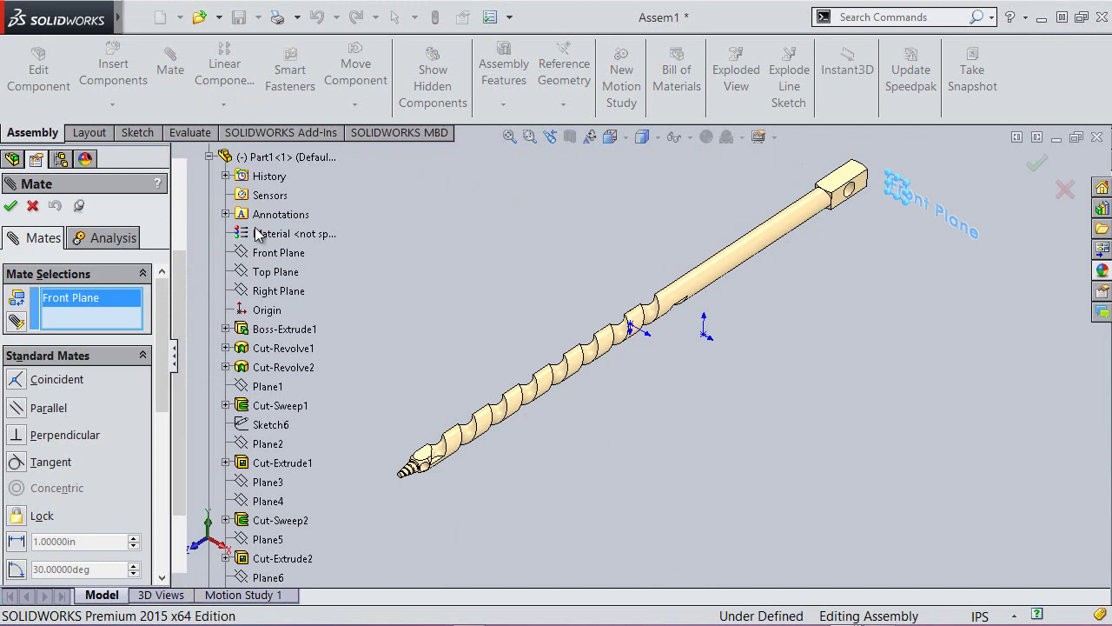
{"action": "left_click", "coordinate": [276, 254]}
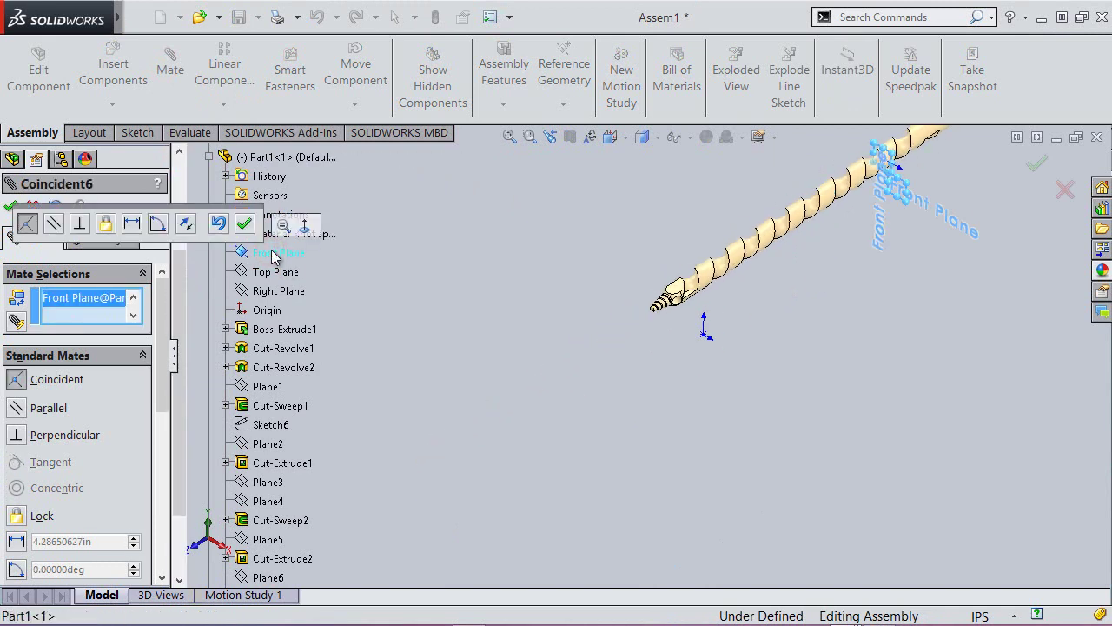
{"action": "left_click", "coordinate": [244, 223]}
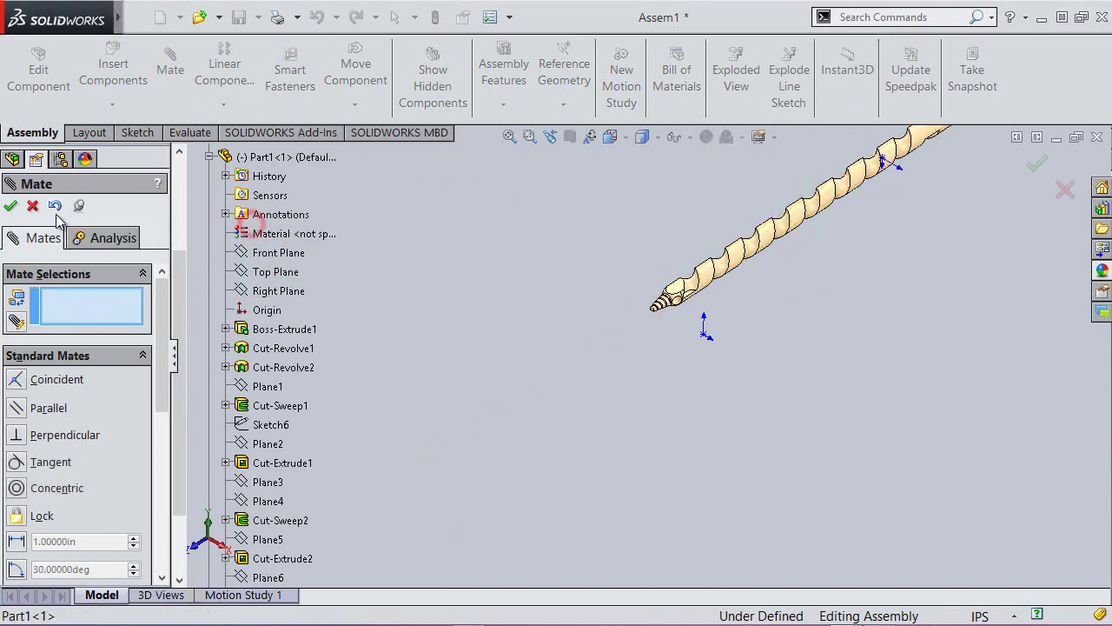
{"action": "left_click", "coordinate": [10, 206]}
{"action": "left_click", "coordinate": [510, 137]}
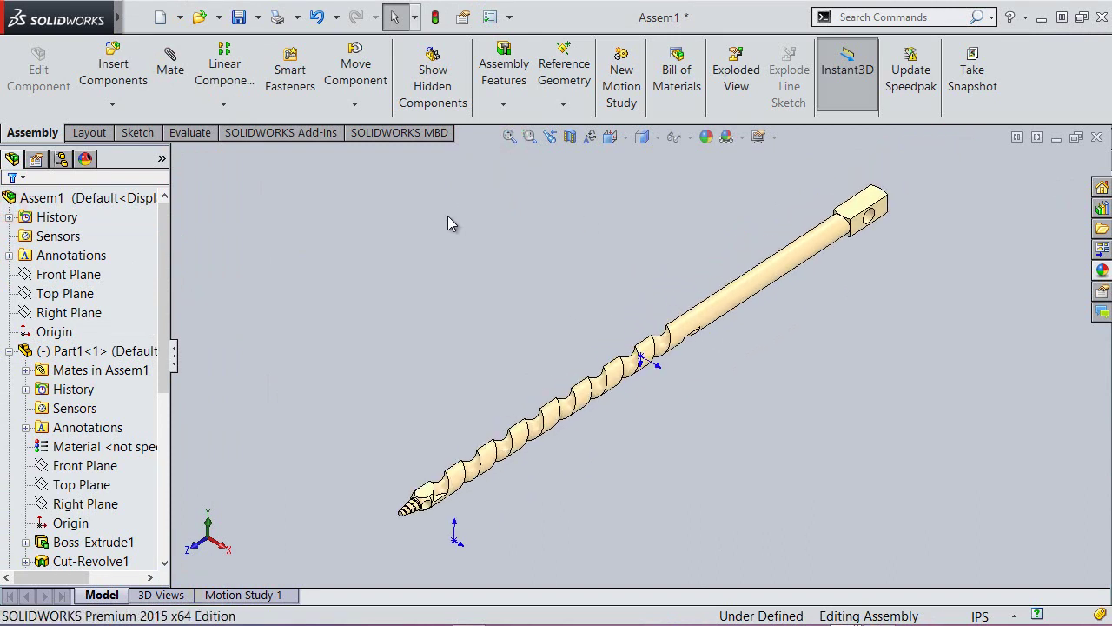
Mate Part1's Right Plane coincident to the assembly Top Plane (Coincident7).
{"action": "left_click", "coordinate": [170, 61]}
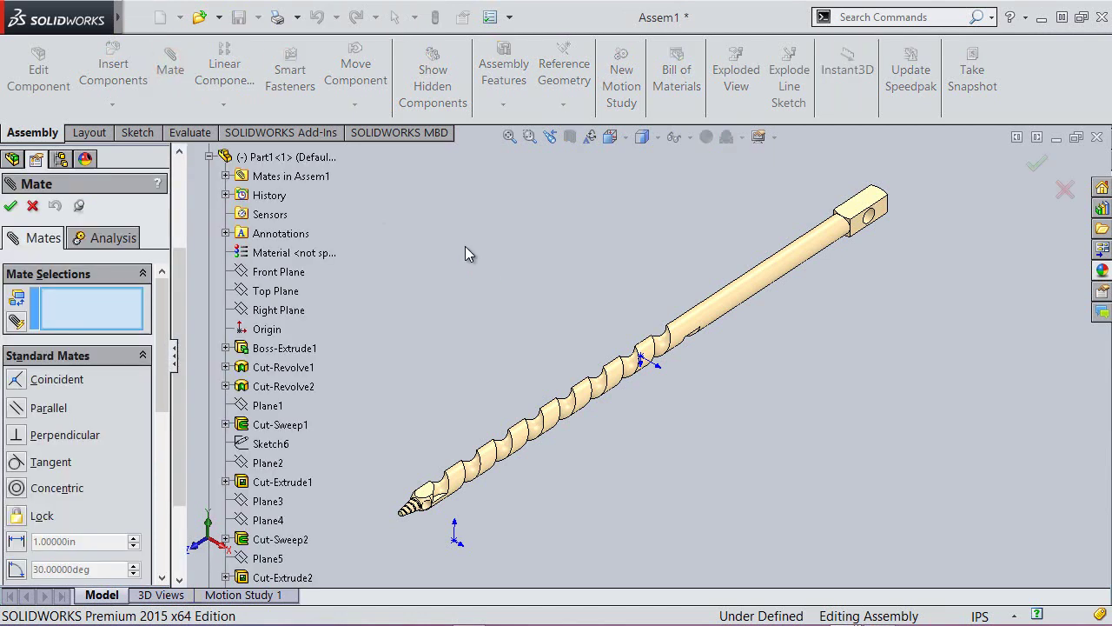
{"action": "left_click_drag", "start_coordinate": [177, 283], "coordinate": [177, 191]}
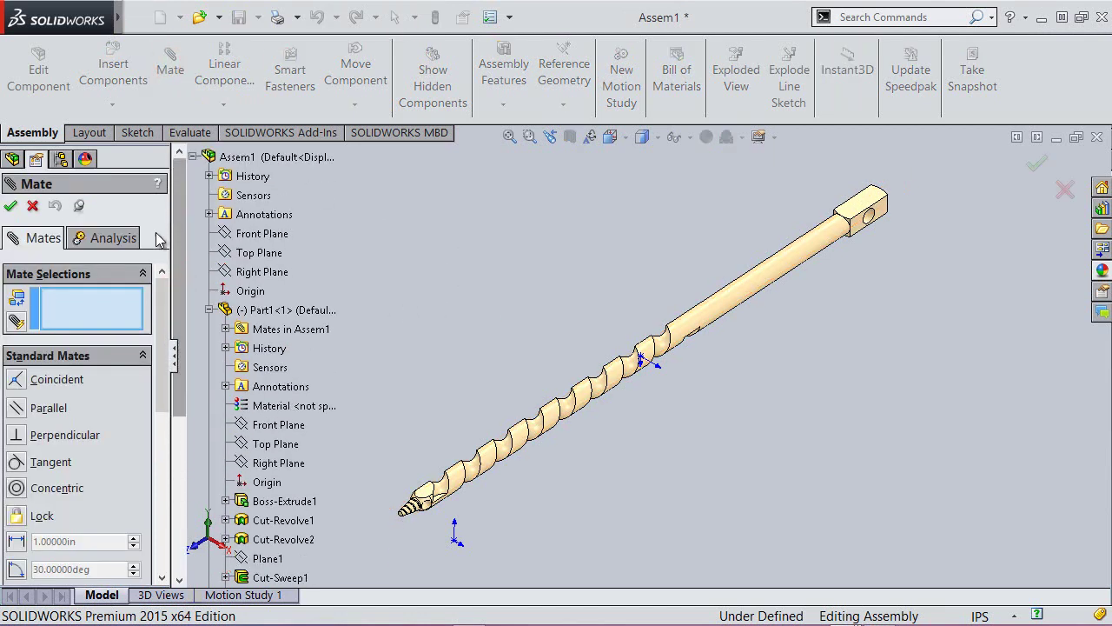
{"action": "left_click", "coordinate": [244, 252]}
{"action": "key", "text": "f"}
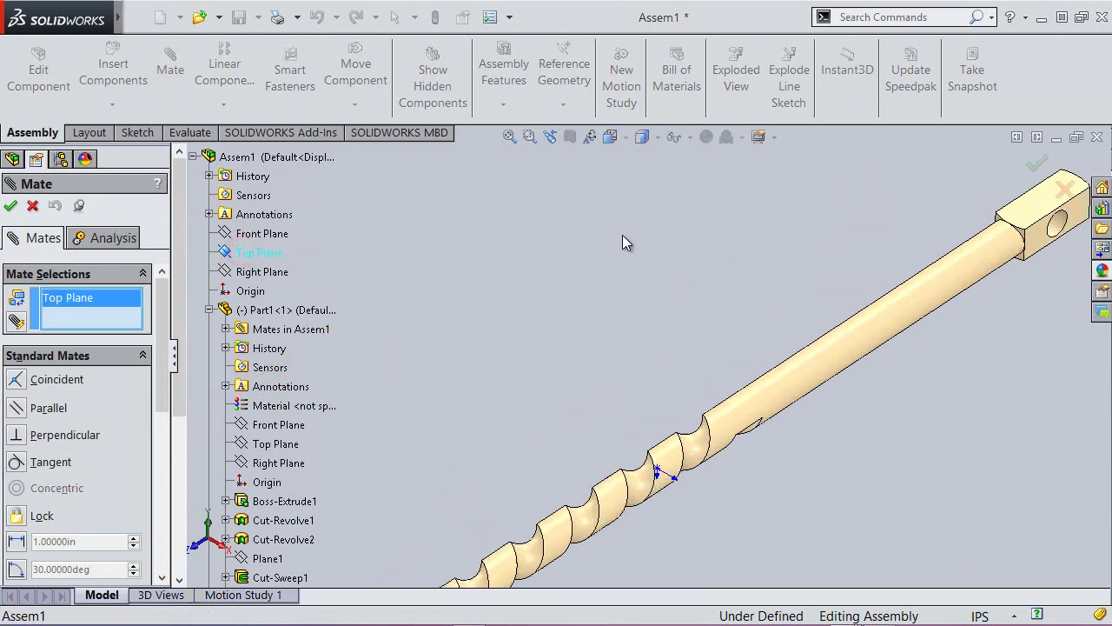
{"action": "middle_click_drag", "start_coordinate": [640, 418], "coordinate": [639, 411]}
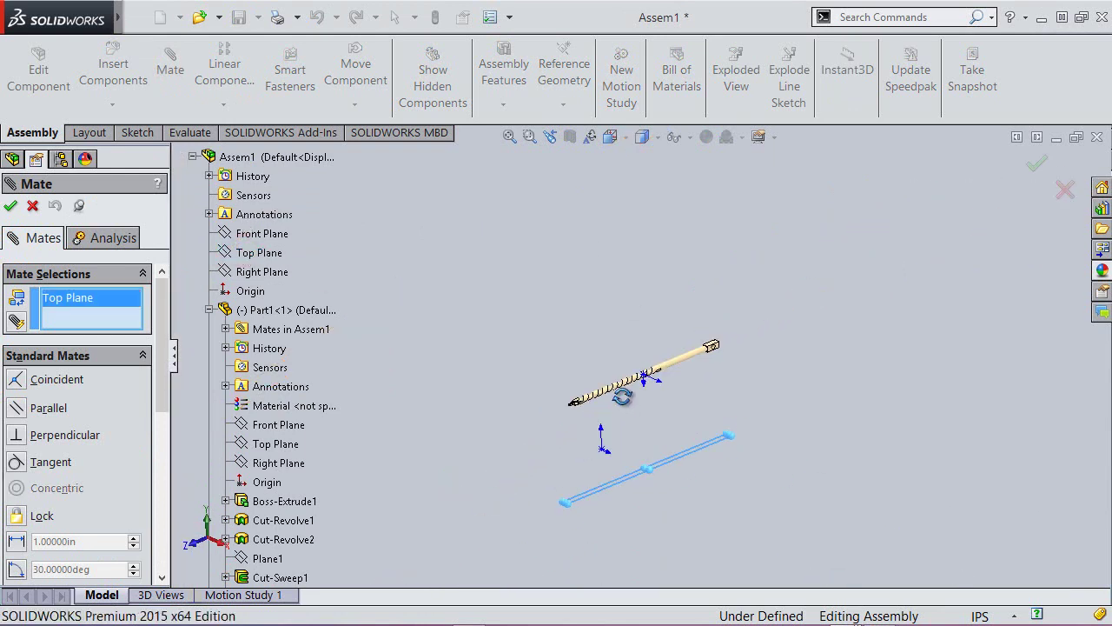
{"action": "scroll", "coordinate": [640, 407], "scroll_direction": "down", "scroll_amount": 2}
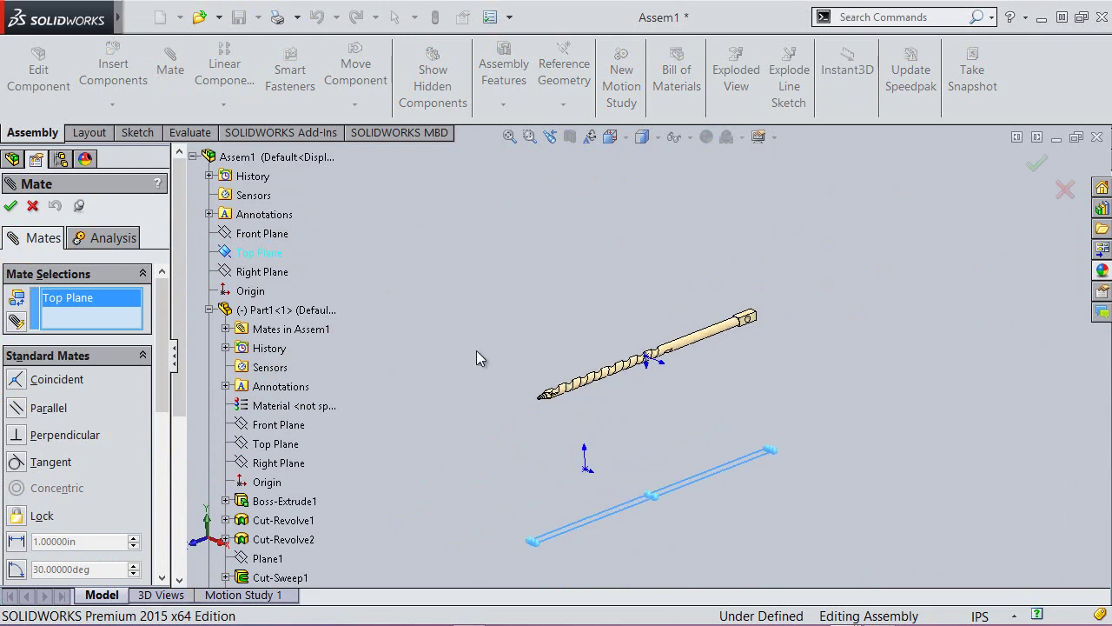
{"action": "left_click", "coordinate": [287, 463]}
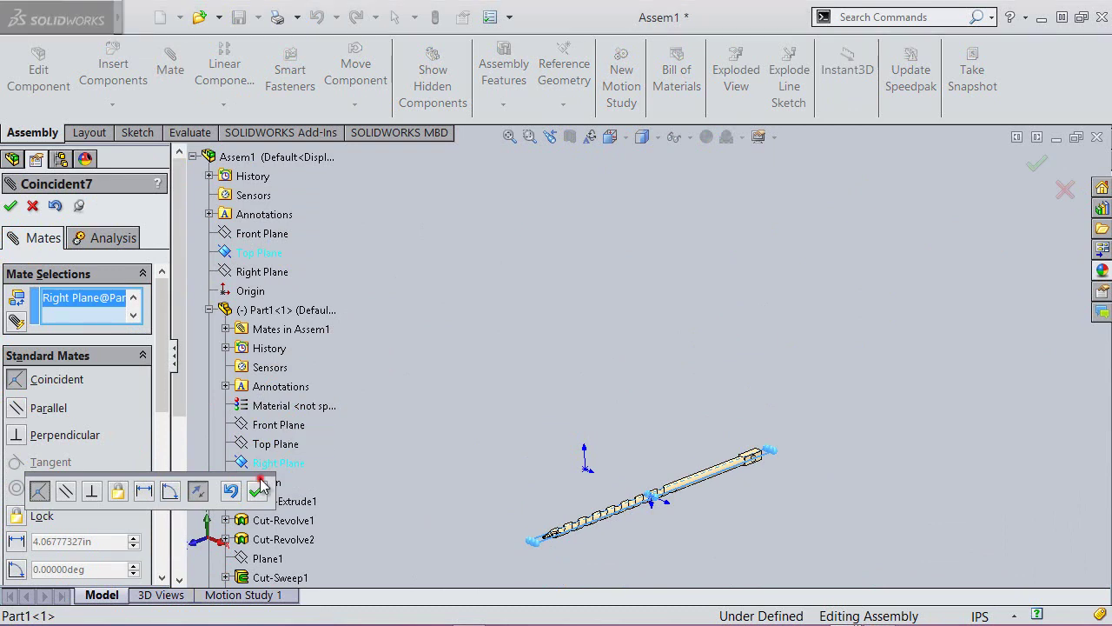
{"action": "left_click", "coordinate": [256, 491]}
{"action": "left_click", "coordinate": [10, 206]}
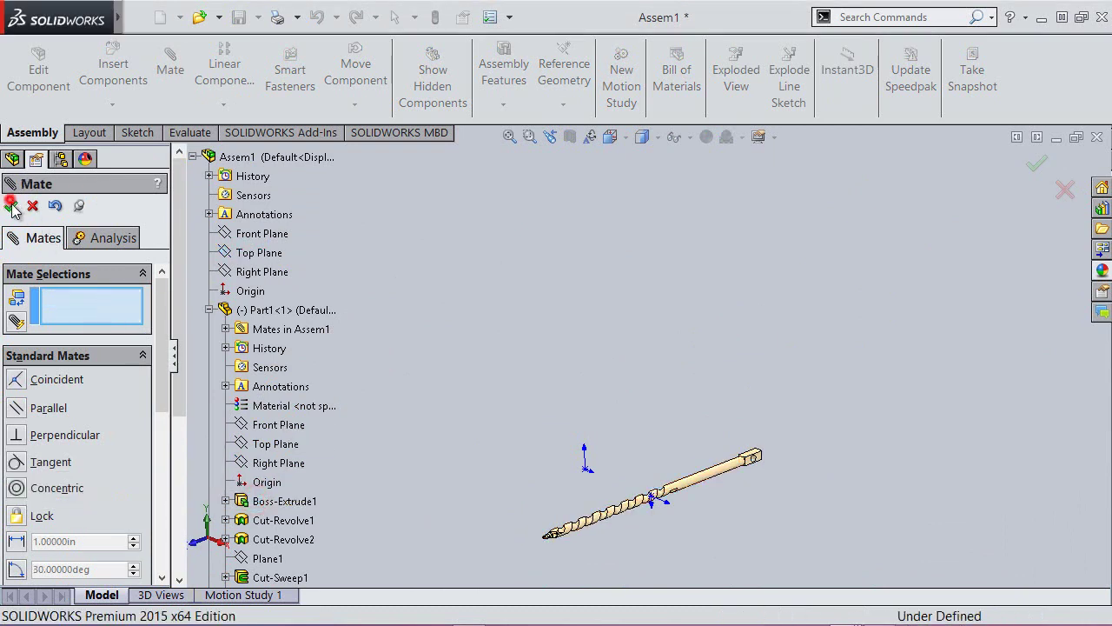
Switch to isometric view and save the assembly as Gimlet in the Gimlet folder.
{"action": "left_click", "coordinate": [610, 136]}
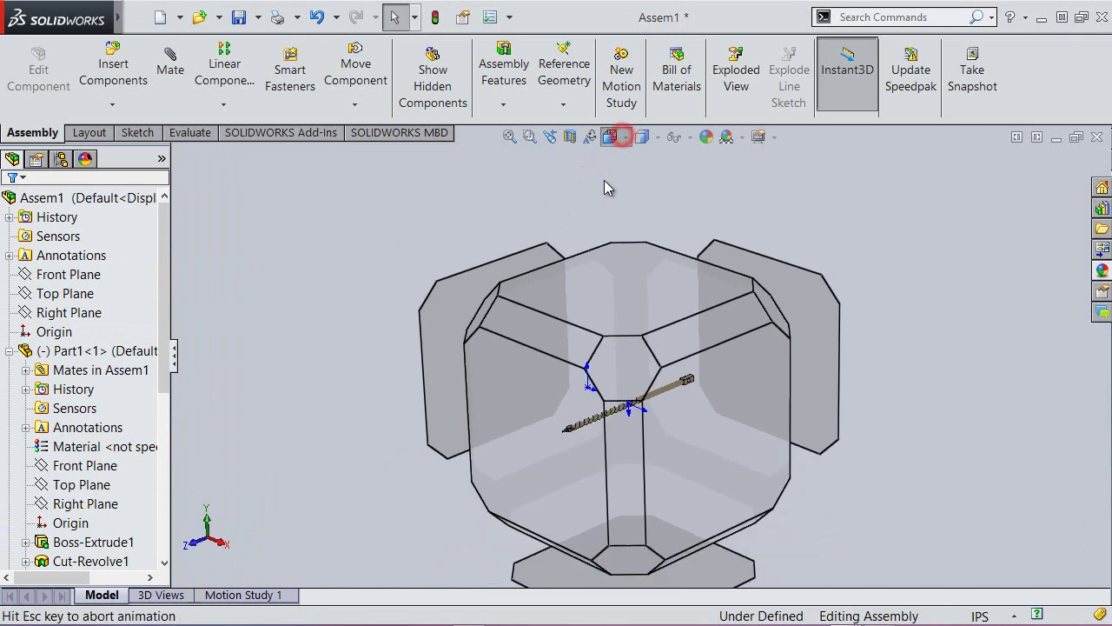
{"action": "left_click", "coordinate": [613, 323]}
{"action": "left_click", "coordinate": [589, 280]}
{"action": "left_click", "coordinate": [239, 17]}
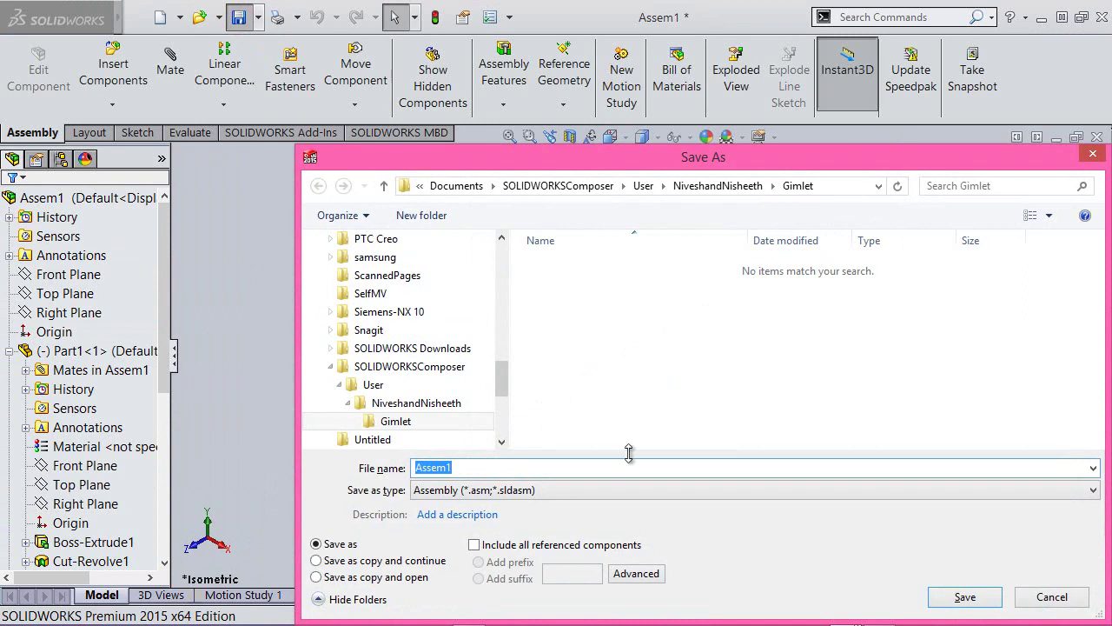
{"action": "type", "text": "Gimlet"}
{"action": "left_click", "coordinate": [963, 600]}
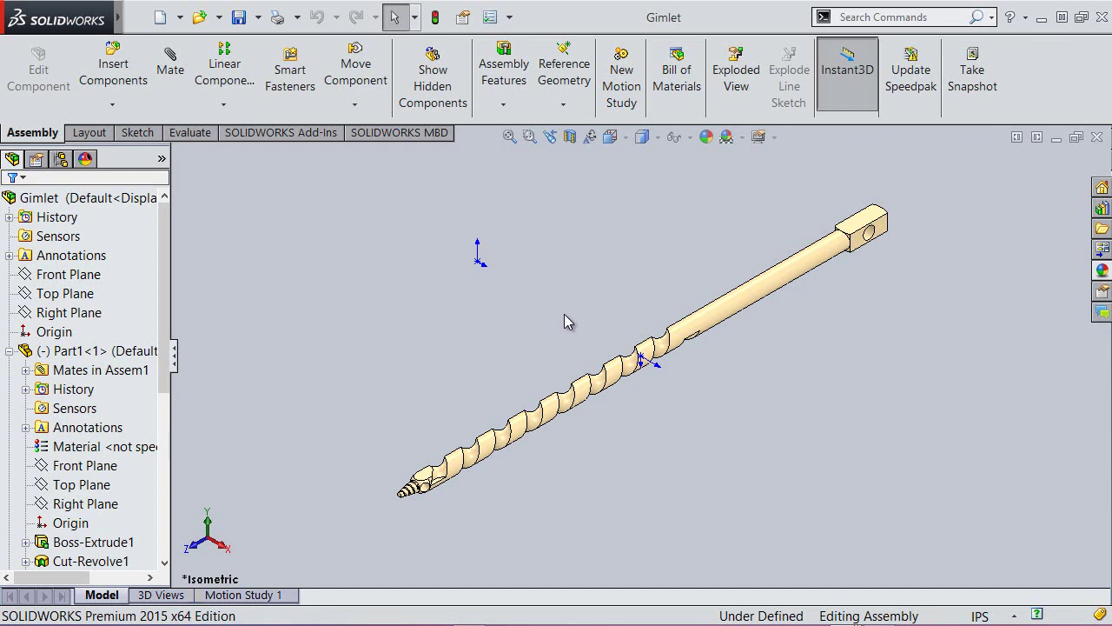
Mate Part1's Top Plane coincident to the assembly Right Plane, fully defining the bit.
{"action": "left_click", "coordinate": [539, 299]}
{"action": "left_click", "coordinate": [171, 67]}
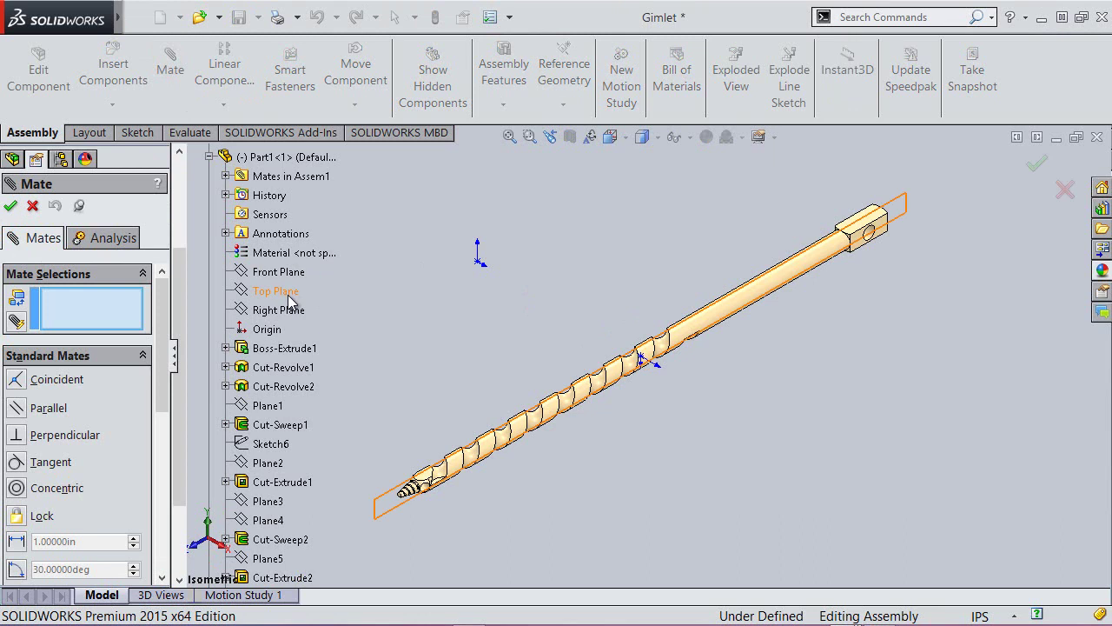
{"action": "left_click", "coordinate": [285, 294]}
{"action": "left_click_drag", "start_coordinate": [180, 305], "coordinate": [167, 202]}
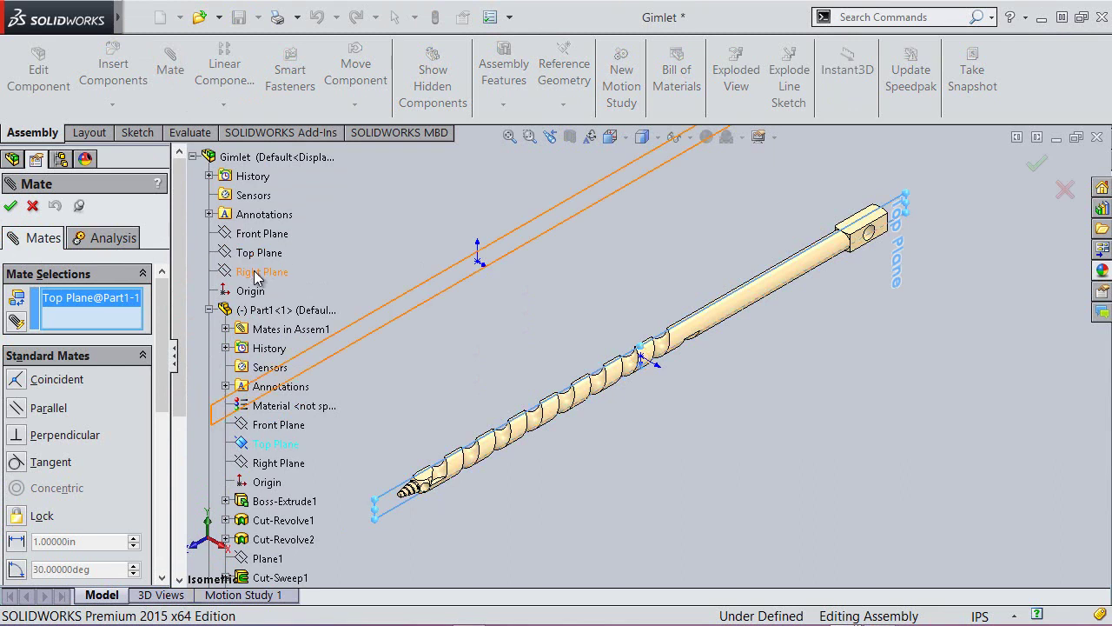
{"action": "left_click", "coordinate": [255, 273]}
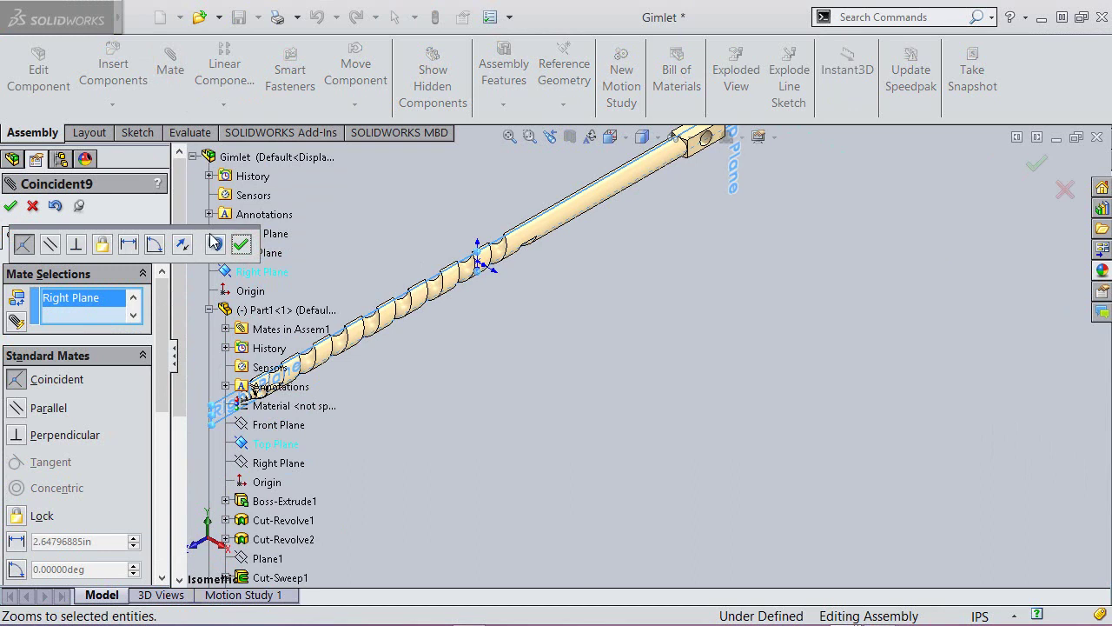
{"action": "left_click", "coordinate": [244, 250]}
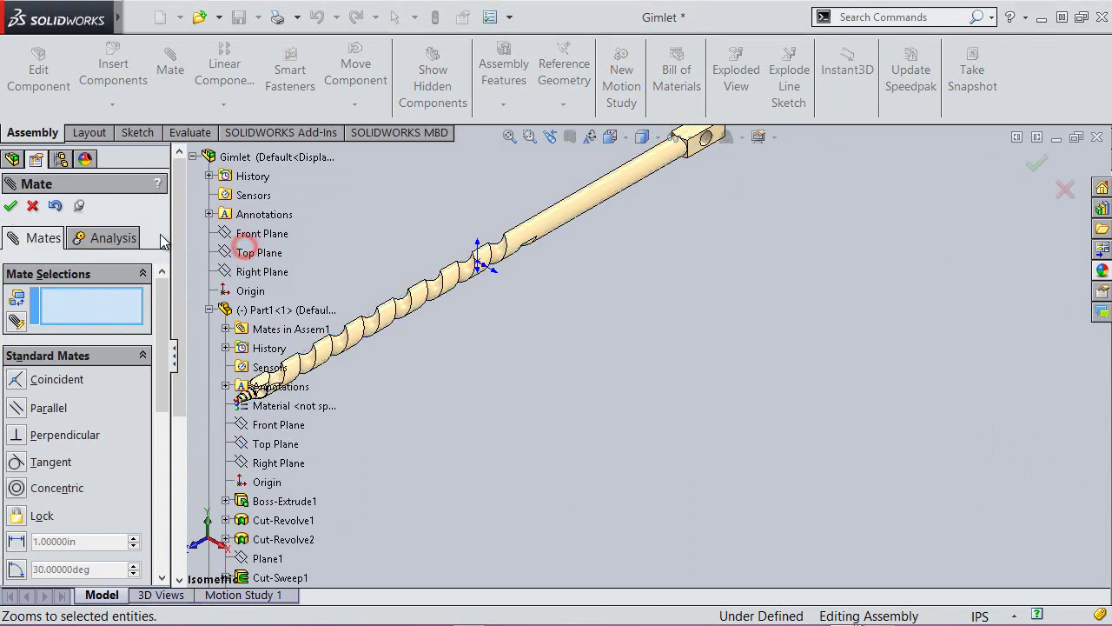
{"action": "left_click", "coordinate": [11, 205]}
Fit the bit in view, turn off origin display, and save the Gimlet assembly.
{"action": "left_click", "coordinate": [626, 404]}
{"action": "left_click", "coordinate": [507, 136]}
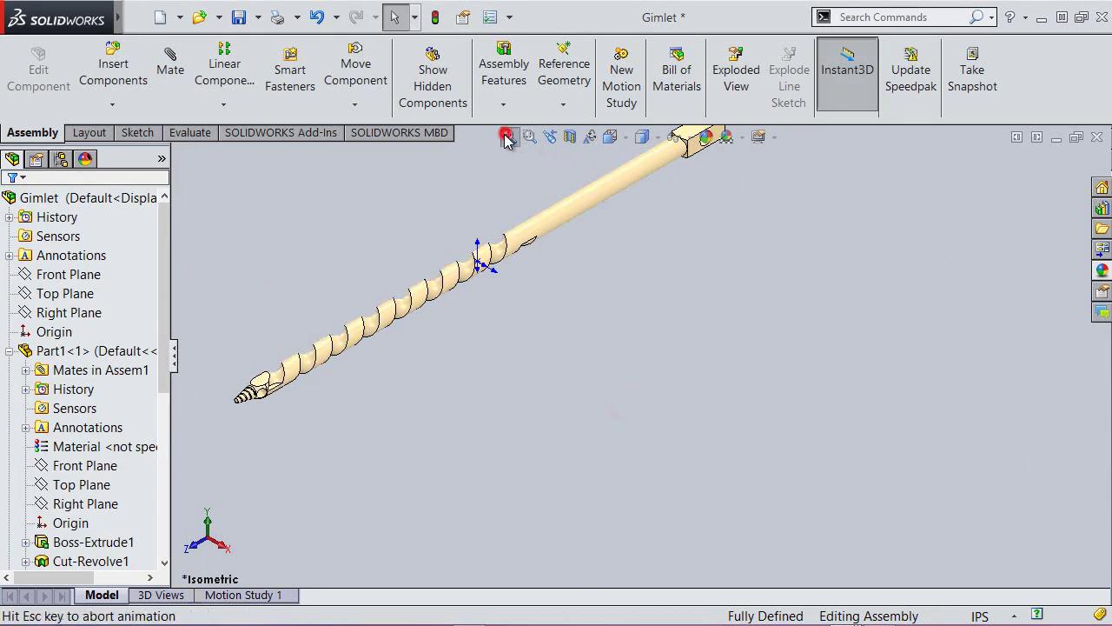
{"action": "left_click", "coordinate": [10, 351]}
{"action": "left_click", "coordinate": [690, 139]}
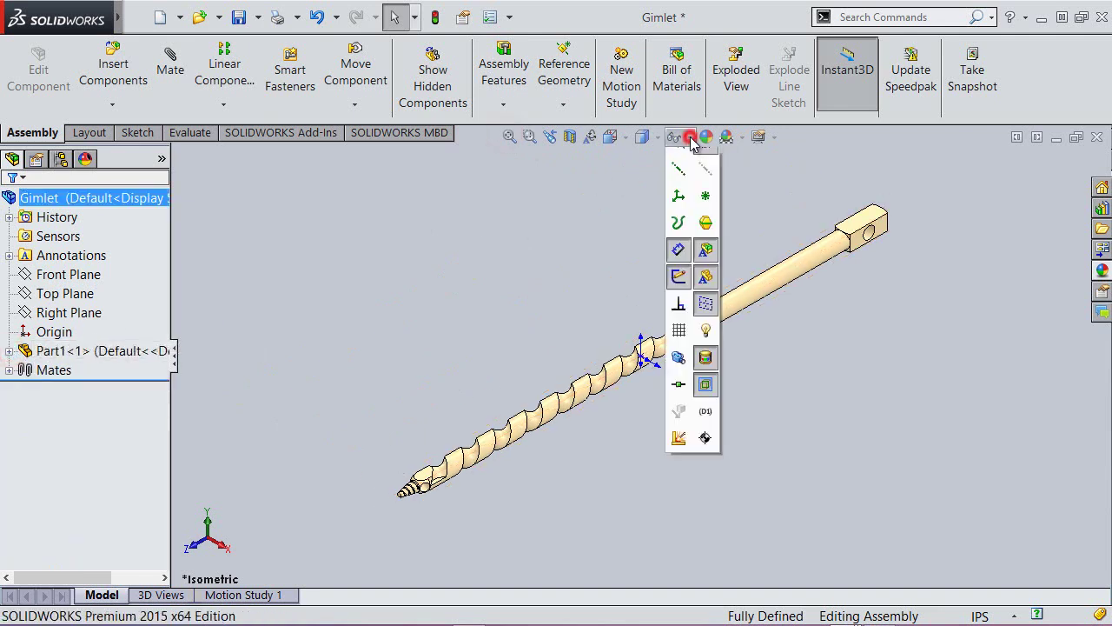
{"action": "left_click", "coordinate": [575, 225]}
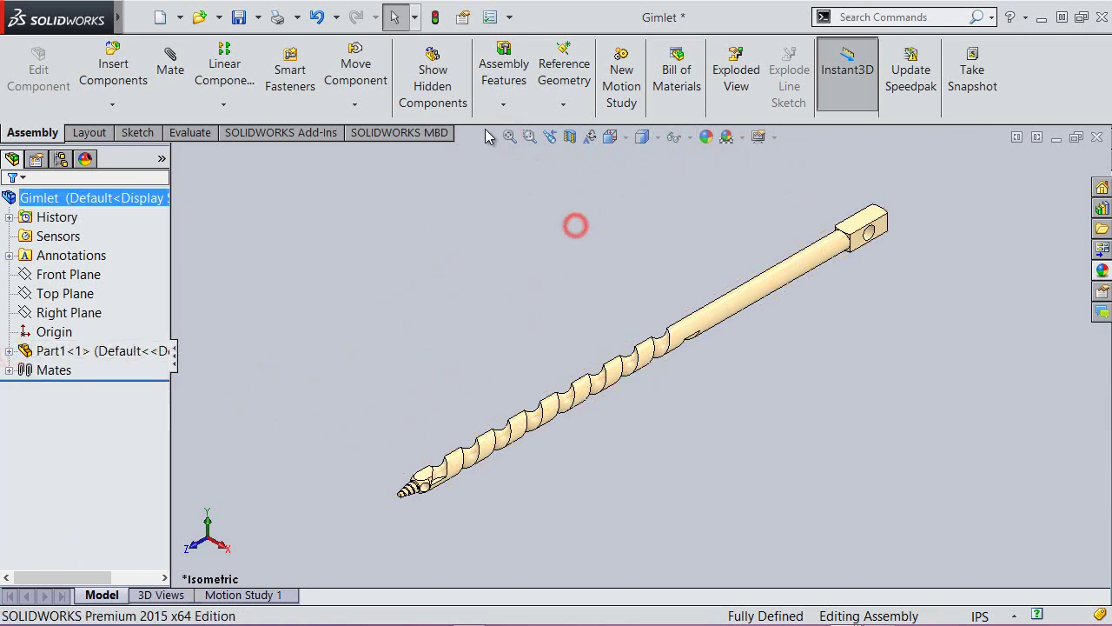
{"action": "left_click", "coordinate": [239, 17]}
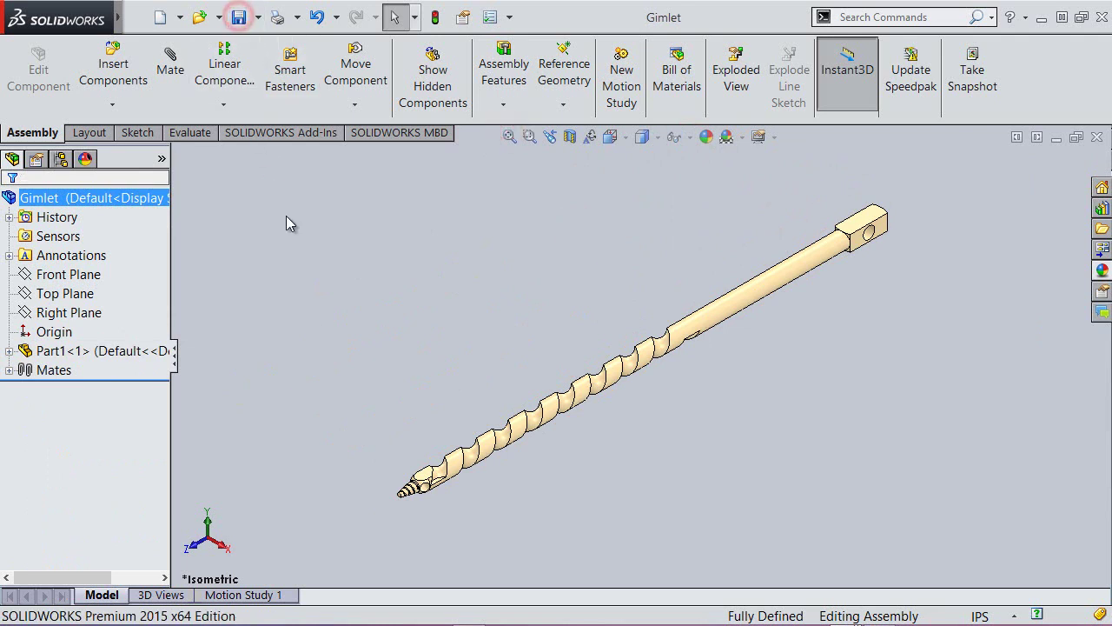
Drag the bit to confirm it no longer moves.
{"action": "left_click", "coordinate": [428, 300]}
{"action": "left_click_drag", "start_coordinate": [692, 322], "coordinate": [862, 435]}
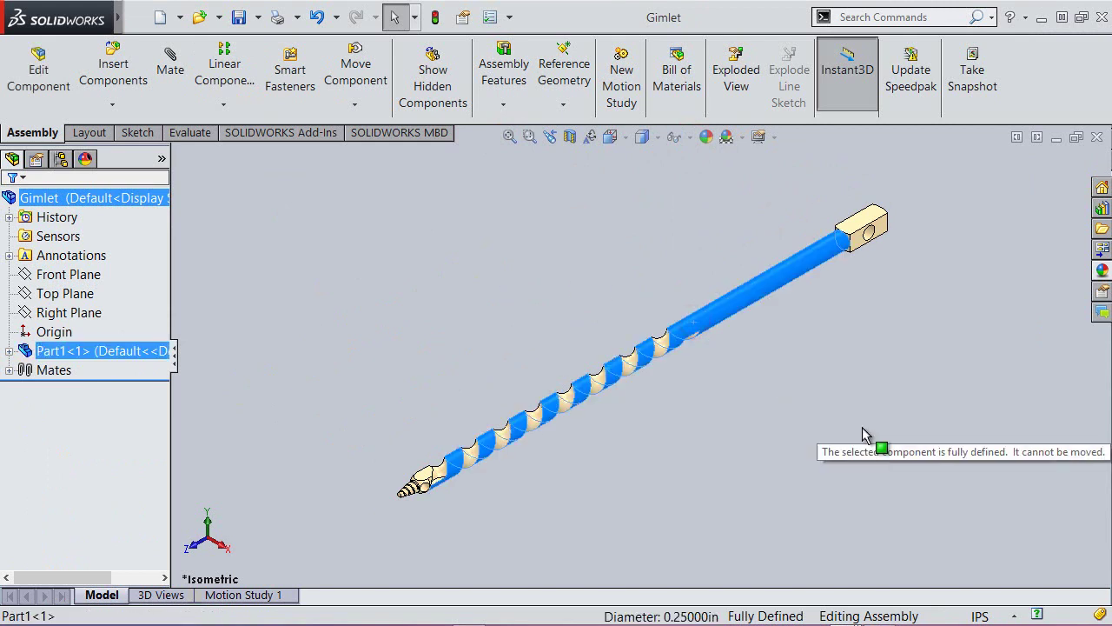
{"action": "left_click", "coordinate": [626, 193]}
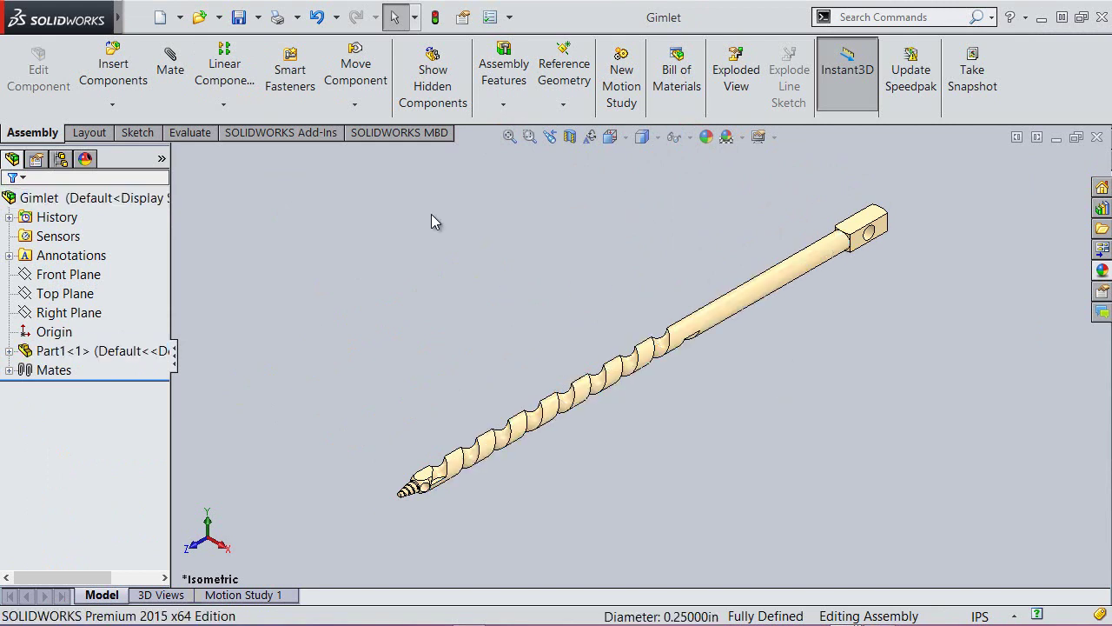
{"action": "left_click", "coordinate": [112, 105]}
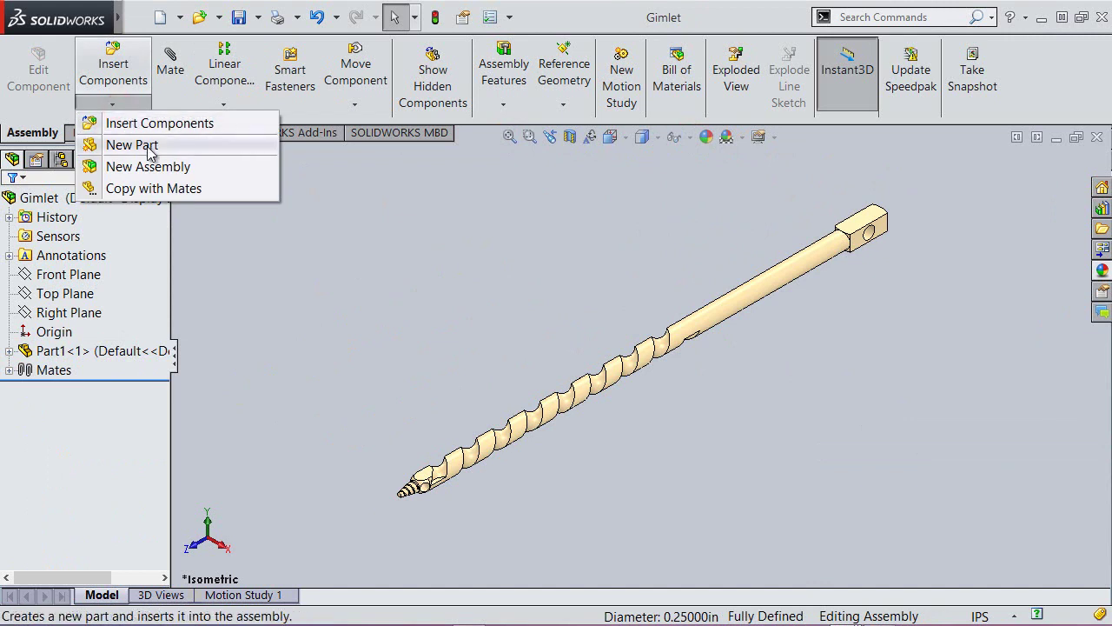
Insert a new in-context part saved as Handle and start its sketch on a chosen plane.
{"action": "left_click", "coordinate": [132, 145]}
{"action": "type", "text": "Handle"}
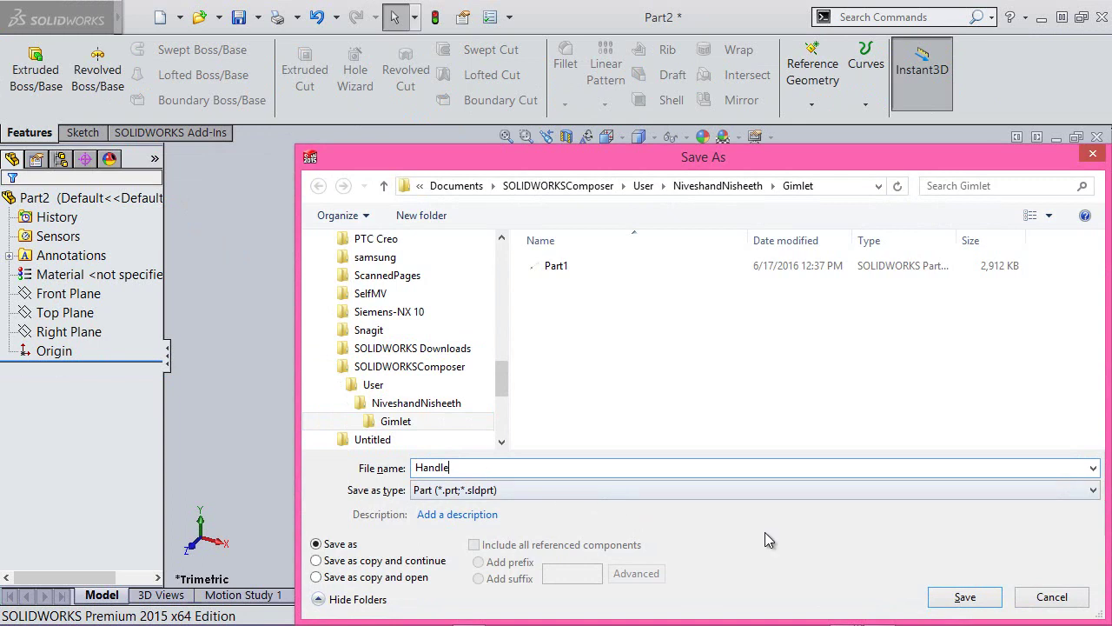
{"action": "left_click", "coordinate": [964, 598]}
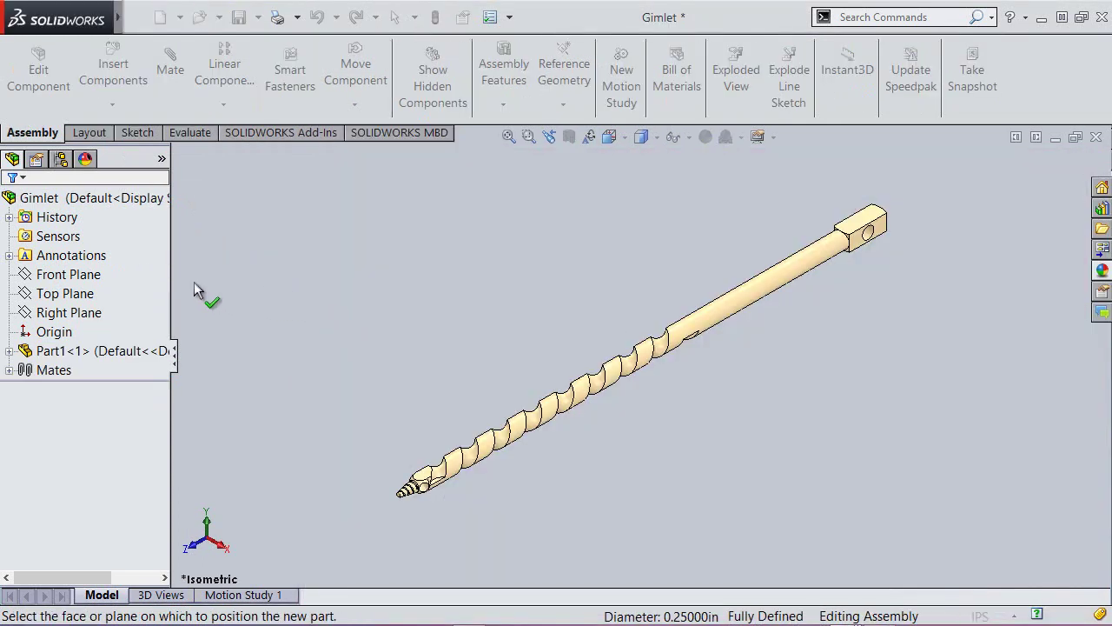
{"action": "left_click", "coordinate": [82, 294]}
{"action": "left_click", "coordinate": [87, 312]}
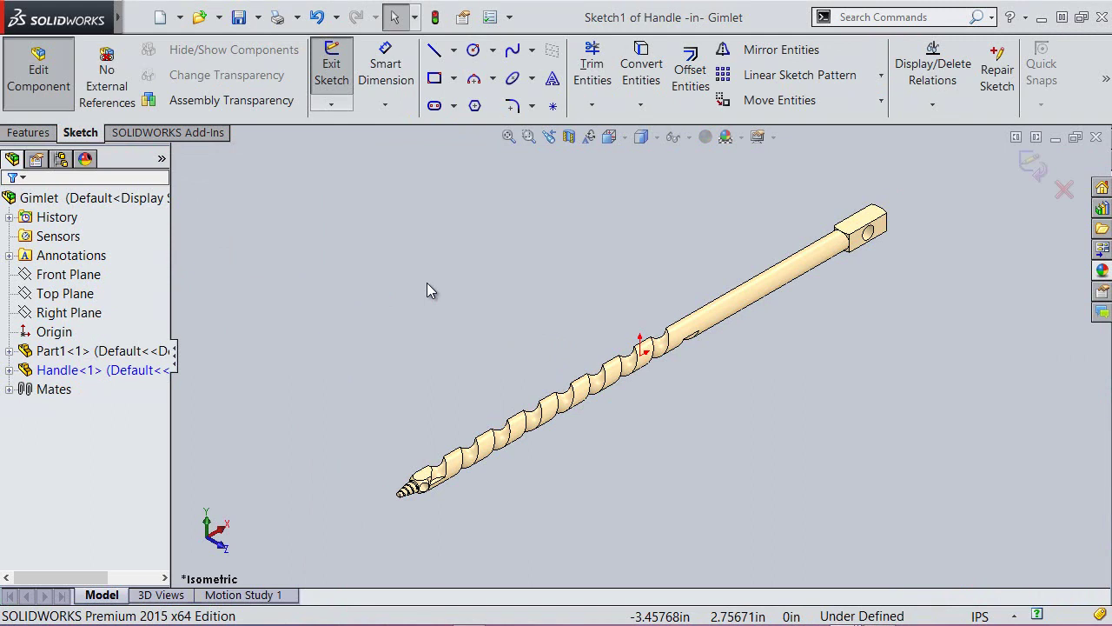
Convert the bit's cross-hole edge into a 0.1875 in circle in Handle's Sketch1 and exit the sketch.
{"action": "left_click", "coordinate": [634, 77]}
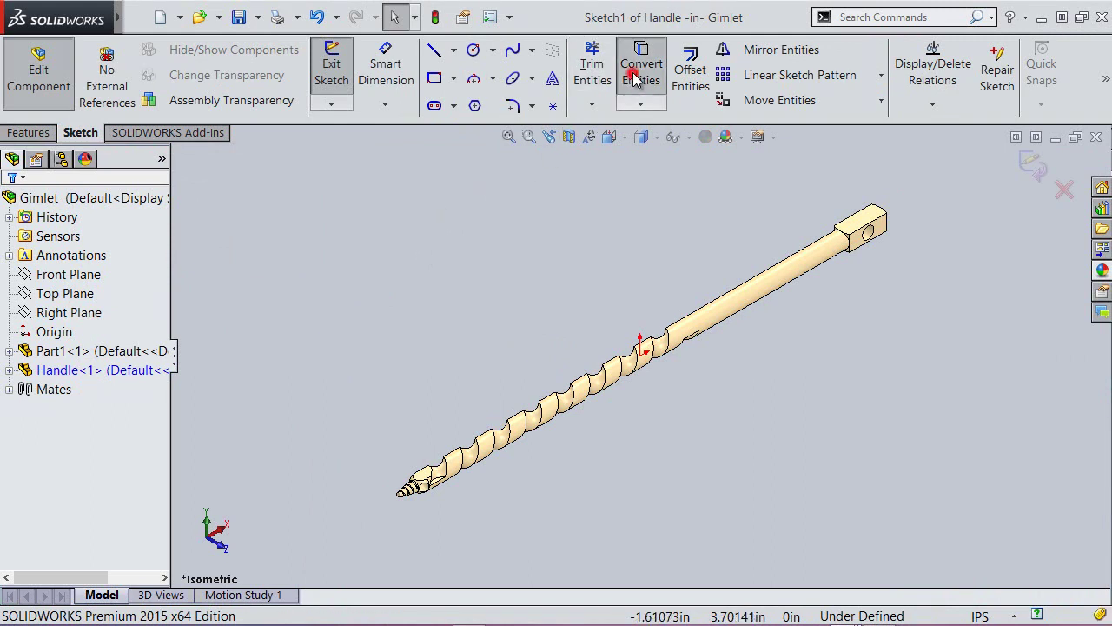
{"action": "scroll", "coordinate": [869, 212], "scroll_direction": "down", "scroll_amount": 2}
{"action": "scroll", "coordinate": [883, 205], "scroll_direction": "down", "scroll_amount": 3}
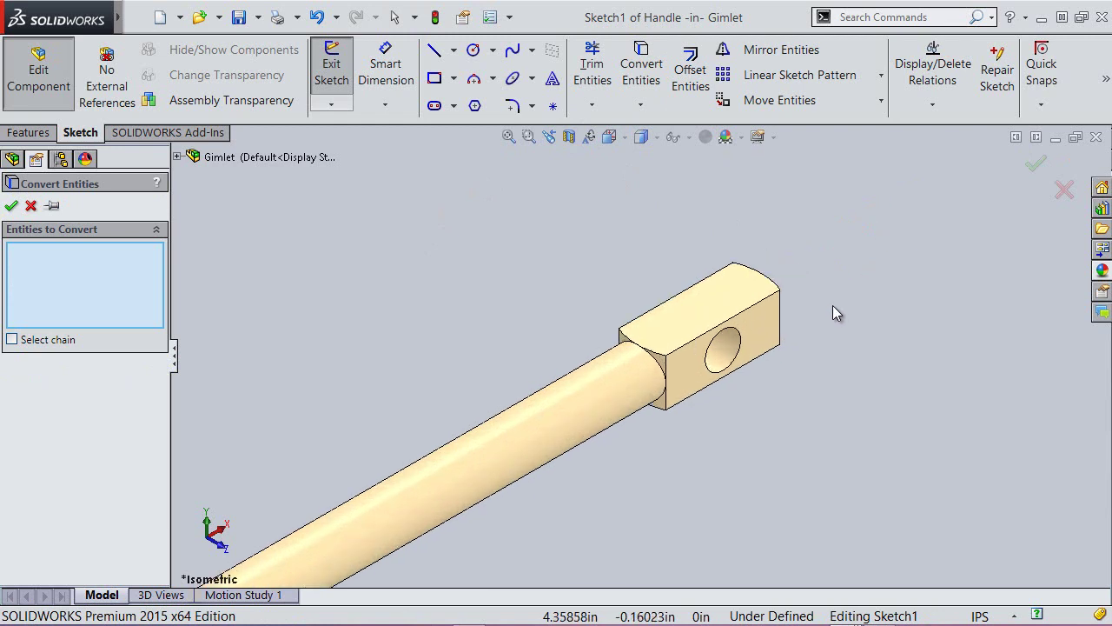
{"action": "left_click", "coordinate": [739, 335]}
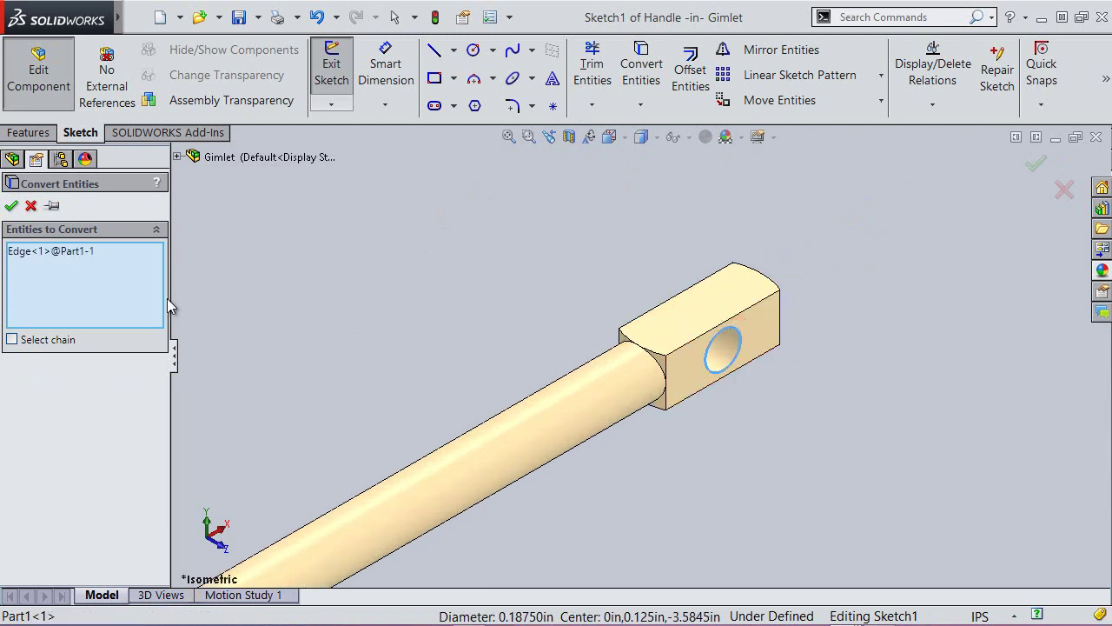
{"action": "left_click", "coordinate": [11, 205]}
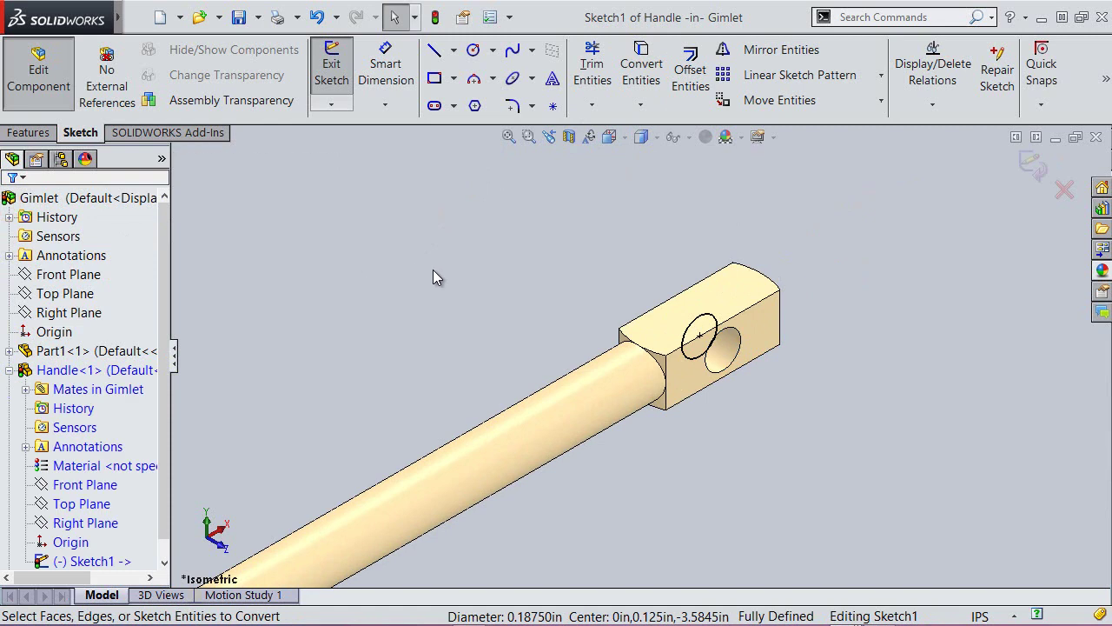
{"action": "left_click", "coordinate": [1030, 167]}
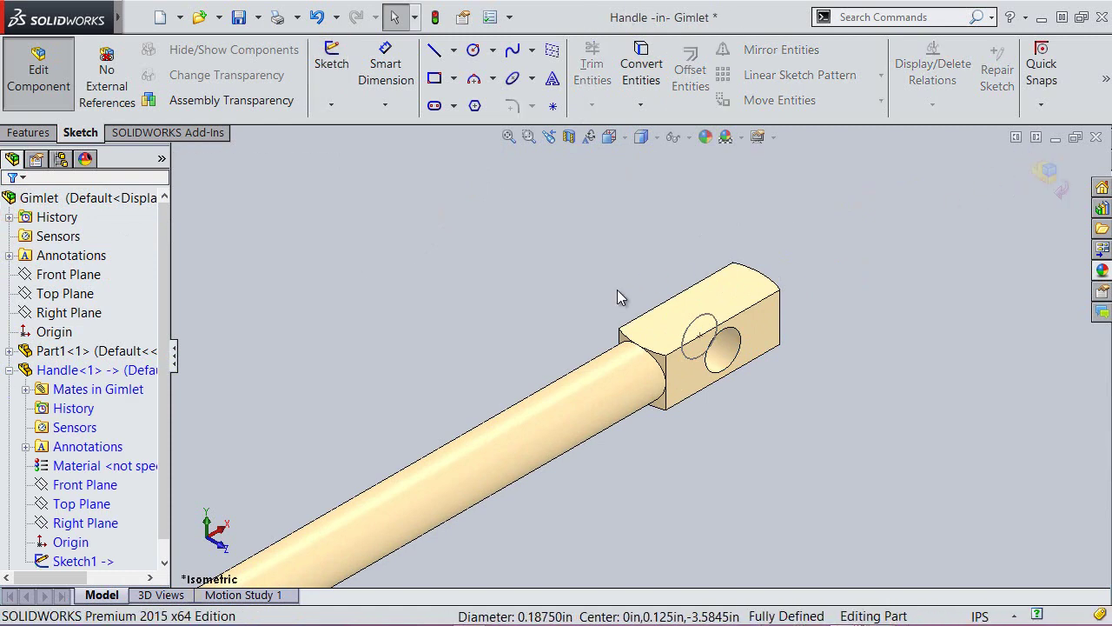
{"action": "left_click", "coordinate": [555, 260]}
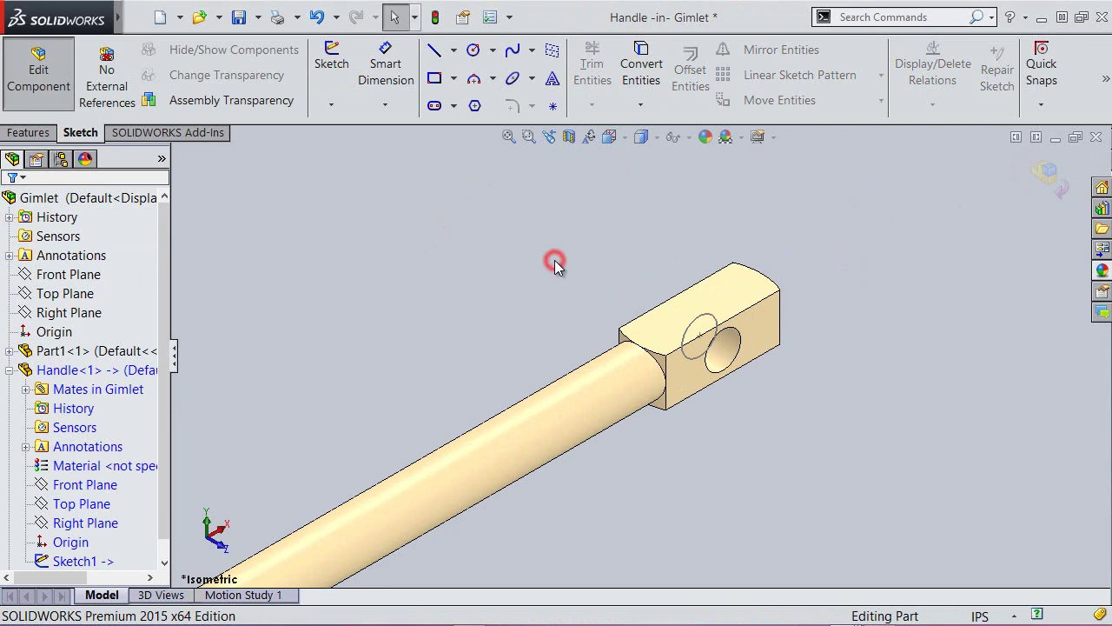
{"action": "left_click", "coordinate": [30, 132]}
Extrude the Handle circle Mid Plane to 5.25 in, forming the crossbar through the bit's hole.
{"action": "left_click", "coordinate": [345, 59]}
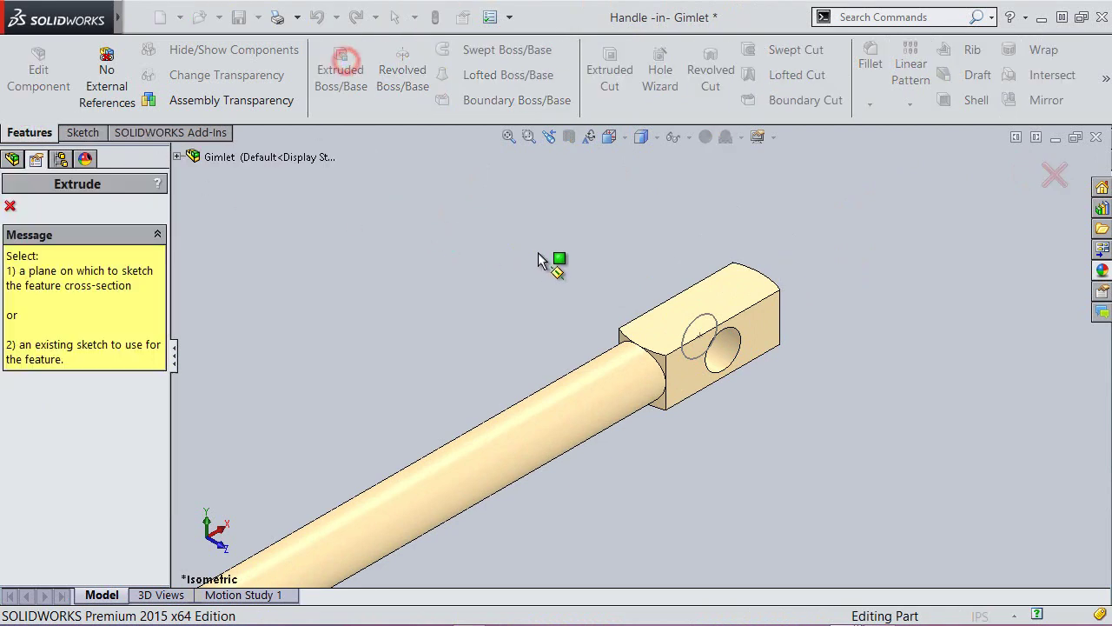
{"action": "left_click", "coordinate": [698, 318]}
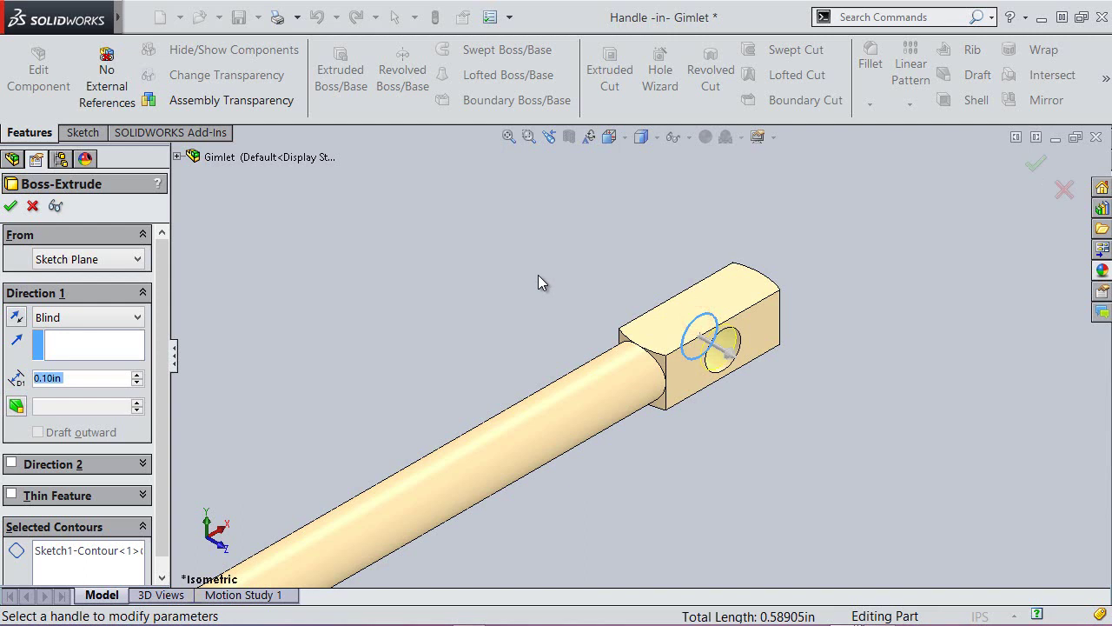
{"action": "left_click", "coordinate": [108, 317]}
{"action": "left_click", "coordinate": [83, 410]}
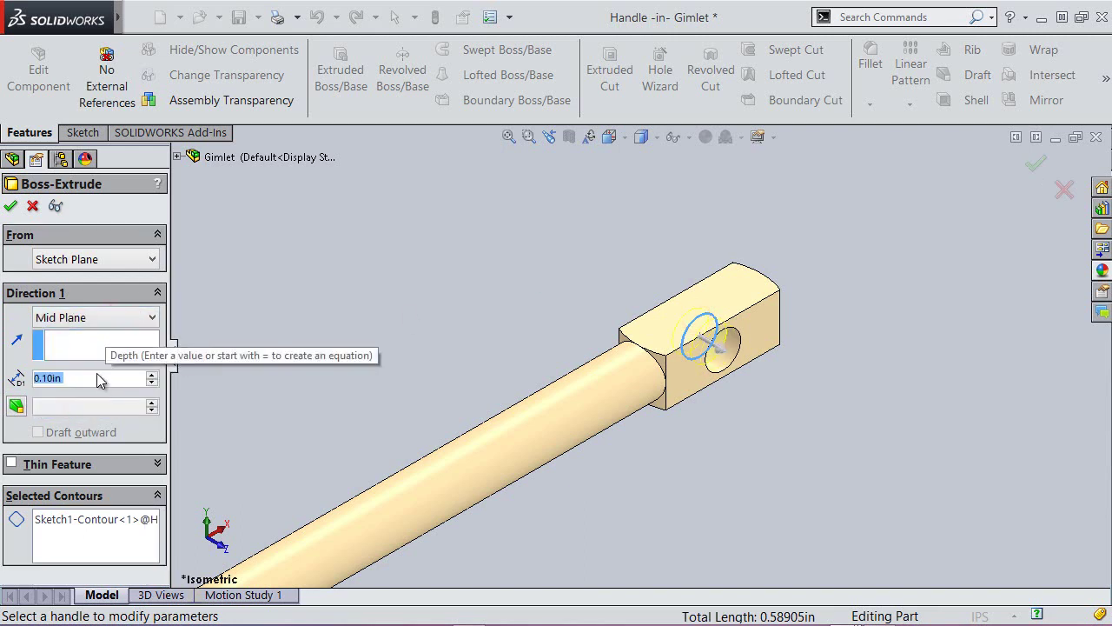
{"action": "type", "text": "5.25"}
{"action": "key", "text": "Return"}
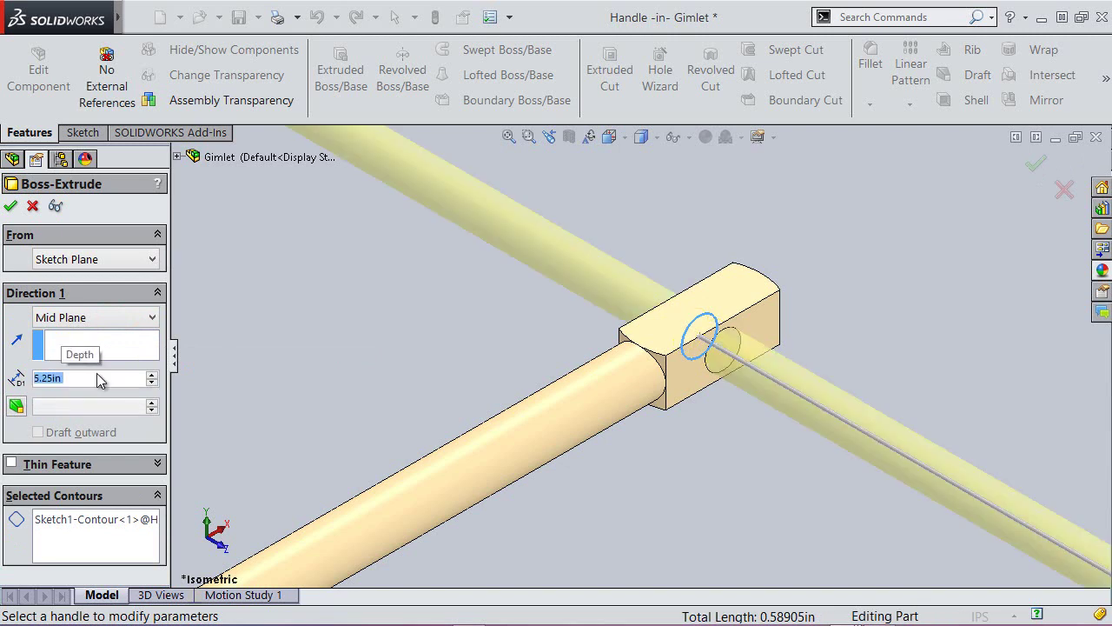
{"action": "left_click", "coordinate": [10, 206]}
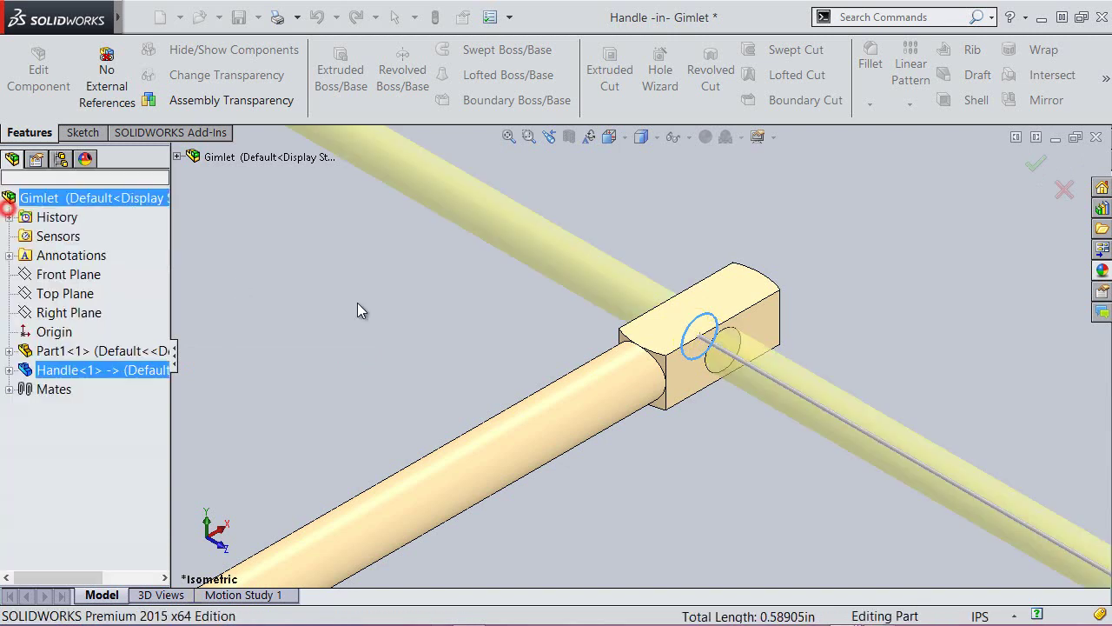
{"action": "left_click", "coordinate": [509, 136]}
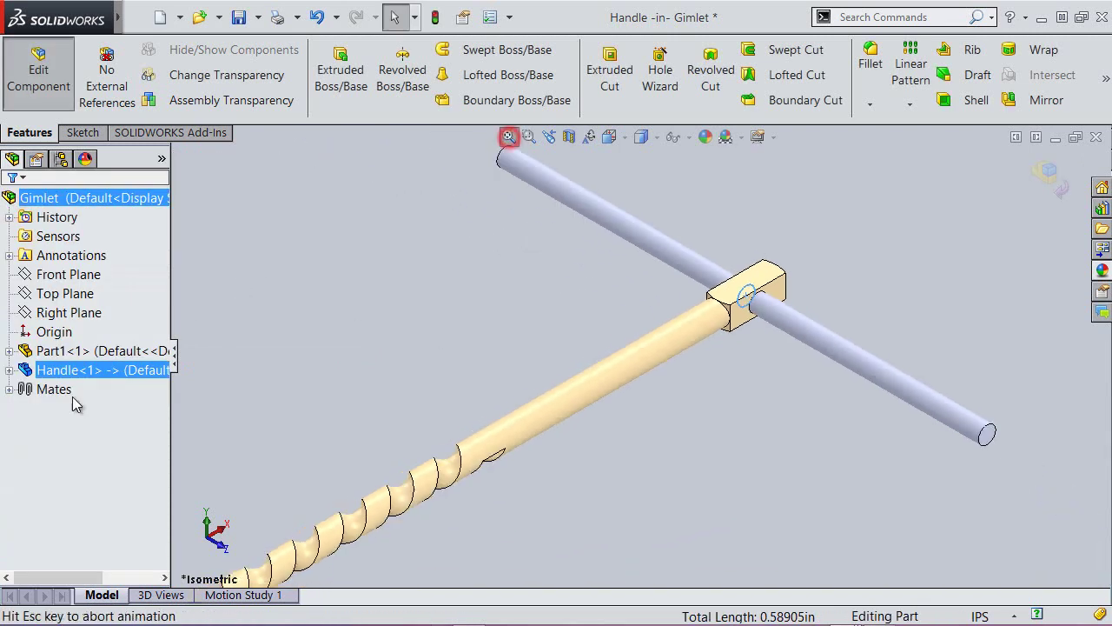
Apply the polished steel appearance from the Metal library to the Handle component.
{"action": "left_click", "coordinate": [26, 370]}
{"action": "left_click", "coordinate": [705, 137]}
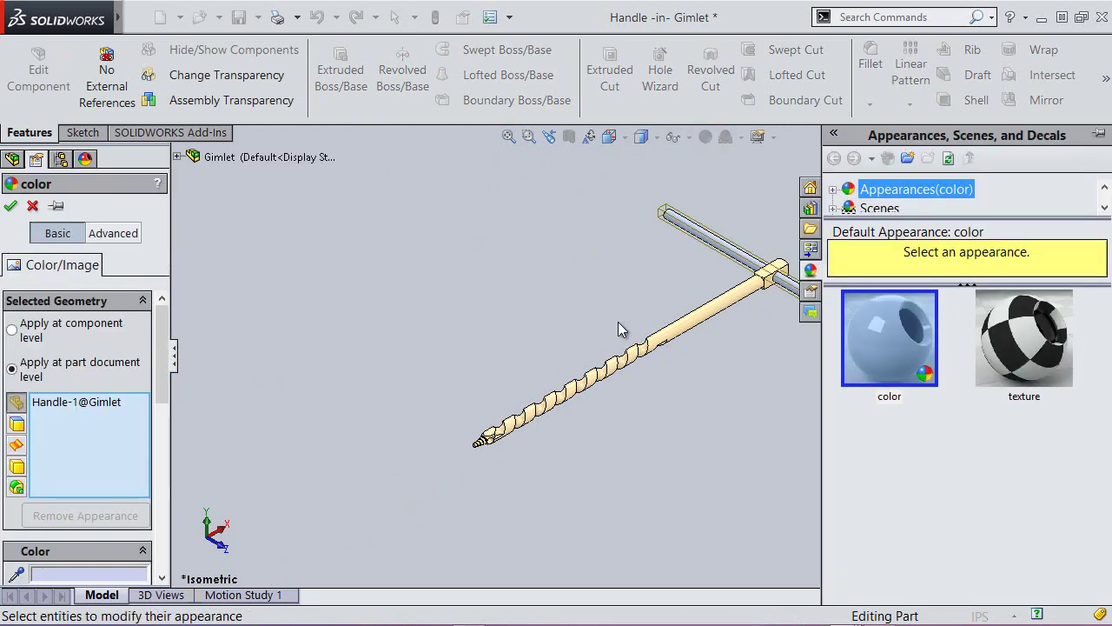
{"action": "left_click_drag", "start_coordinate": [986, 219], "coordinate": [983, 288]}
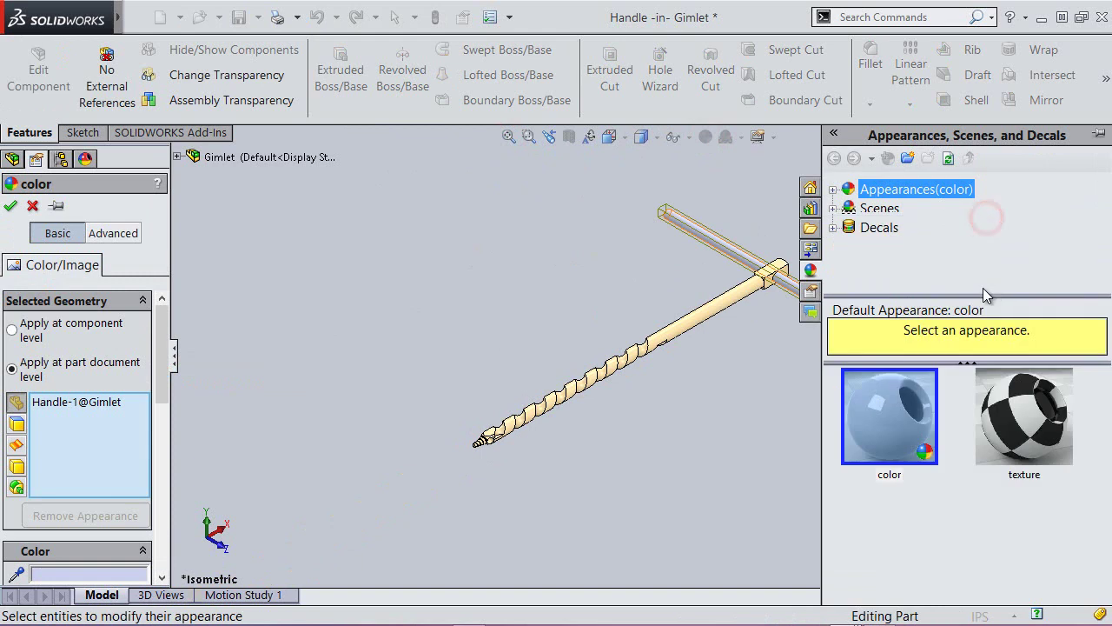
{"action": "left_click", "coordinate": [832, 188]}
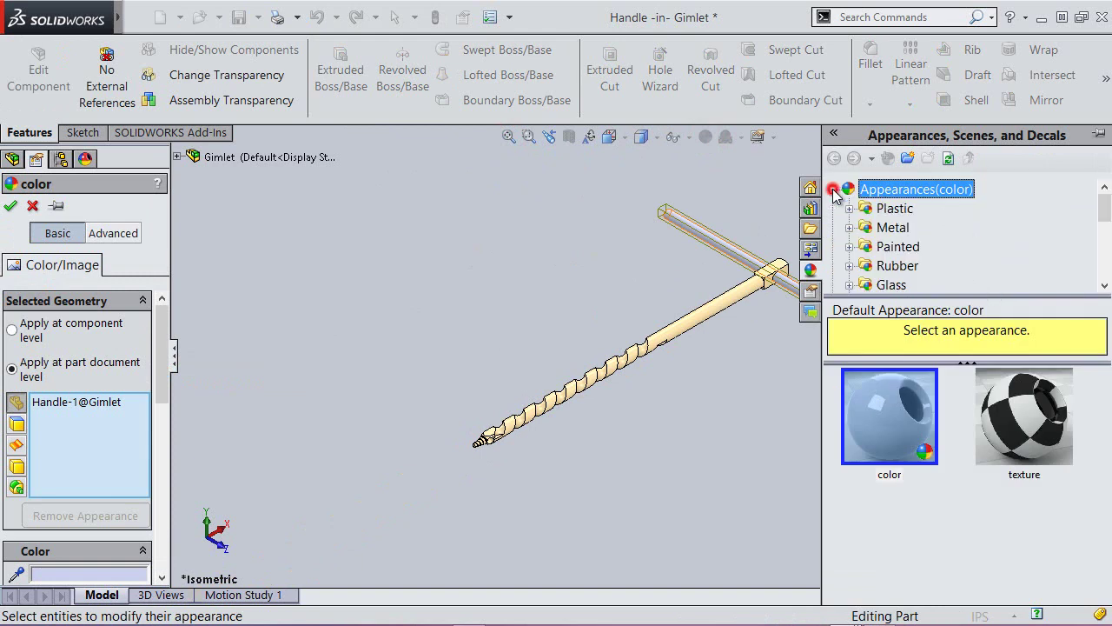
{"action": "left_click", "coordinate": [870, 228]}
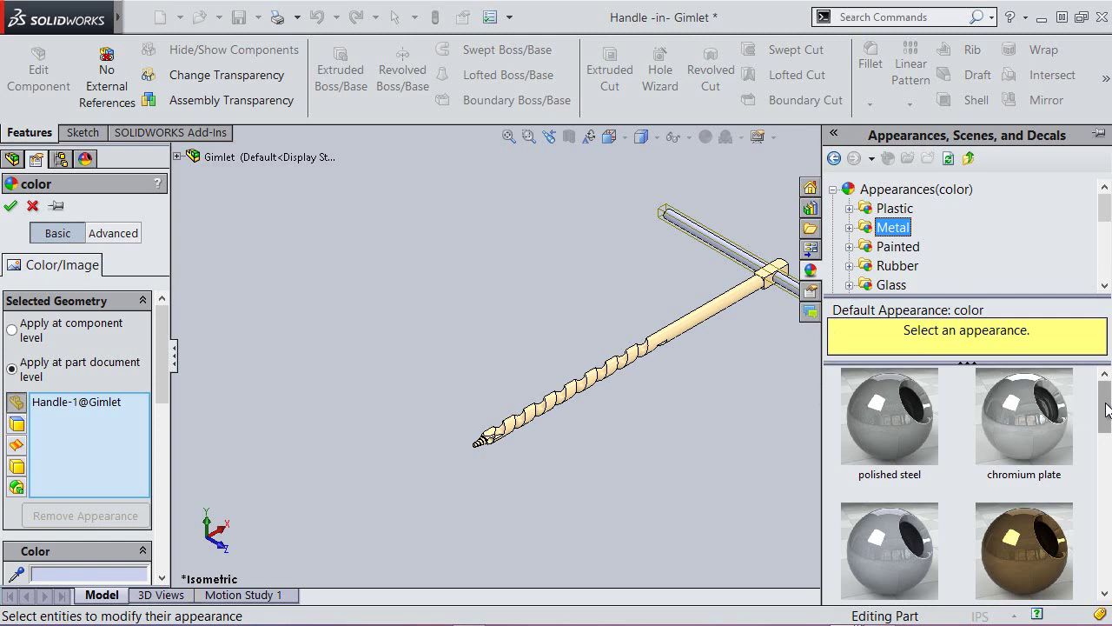
{"action": "left_click", "coordinate": [875, 408]}
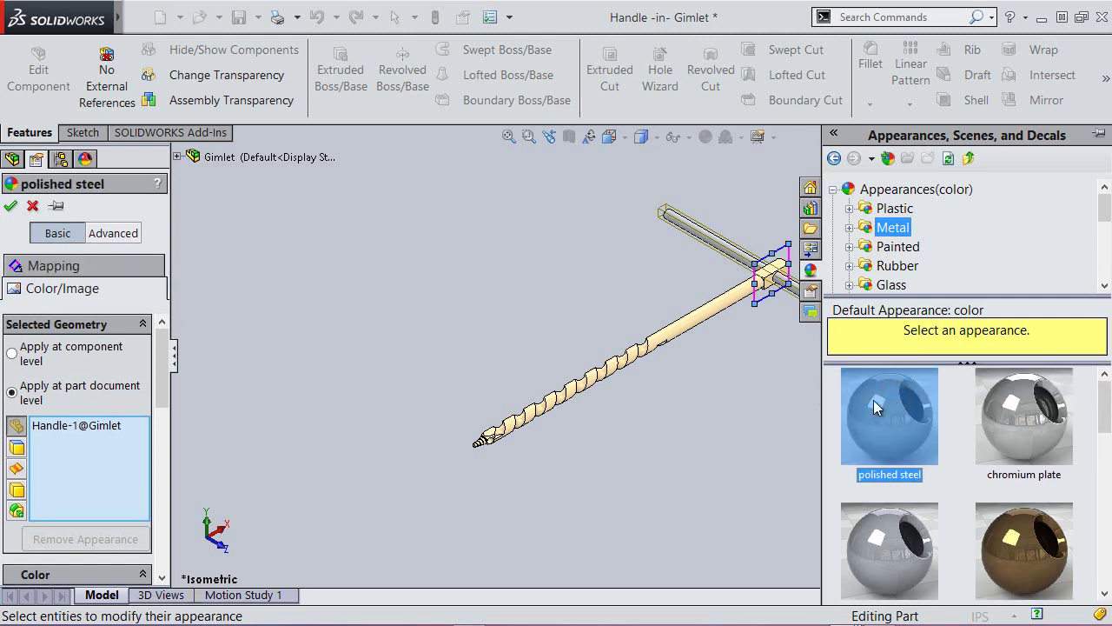
{"action": "left_click", "coordinate": [10, 205]}
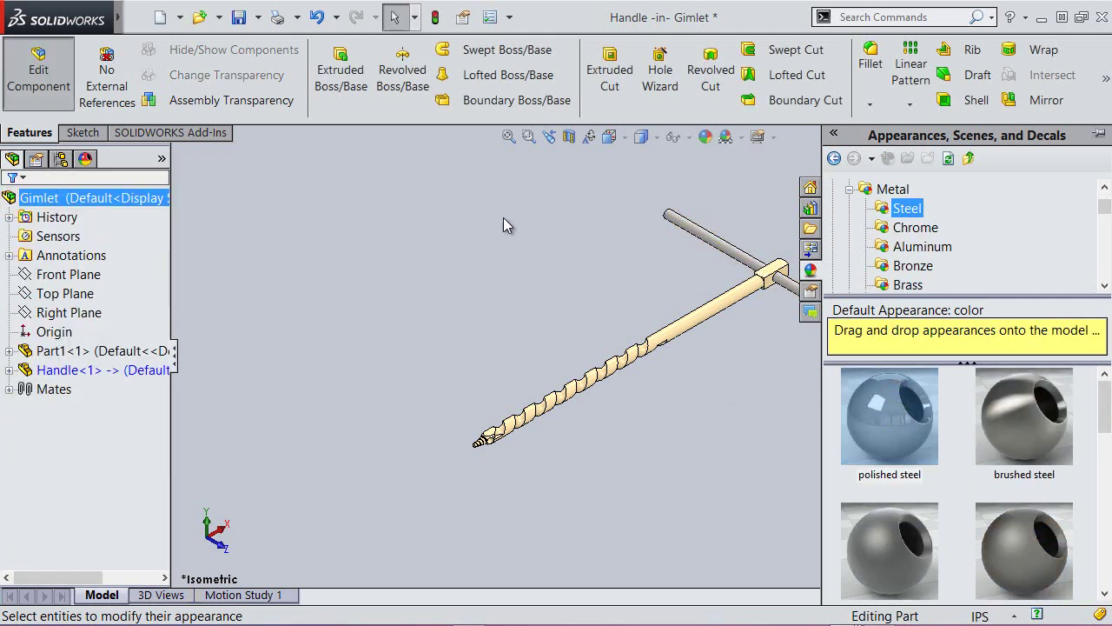
{"action": "left_click", "coordinate": [522, 192]}
Fit the gimlet in view and save the assembly.
{"action": "key", "text": "f"}
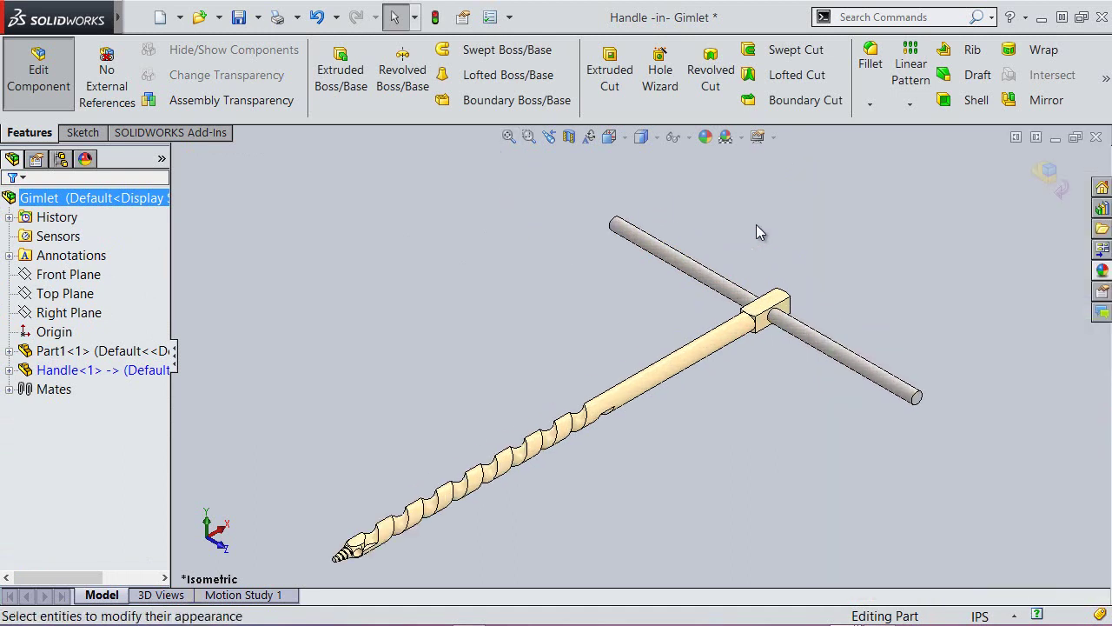
{"action": "left_click", "coordinate": [509, 137]}
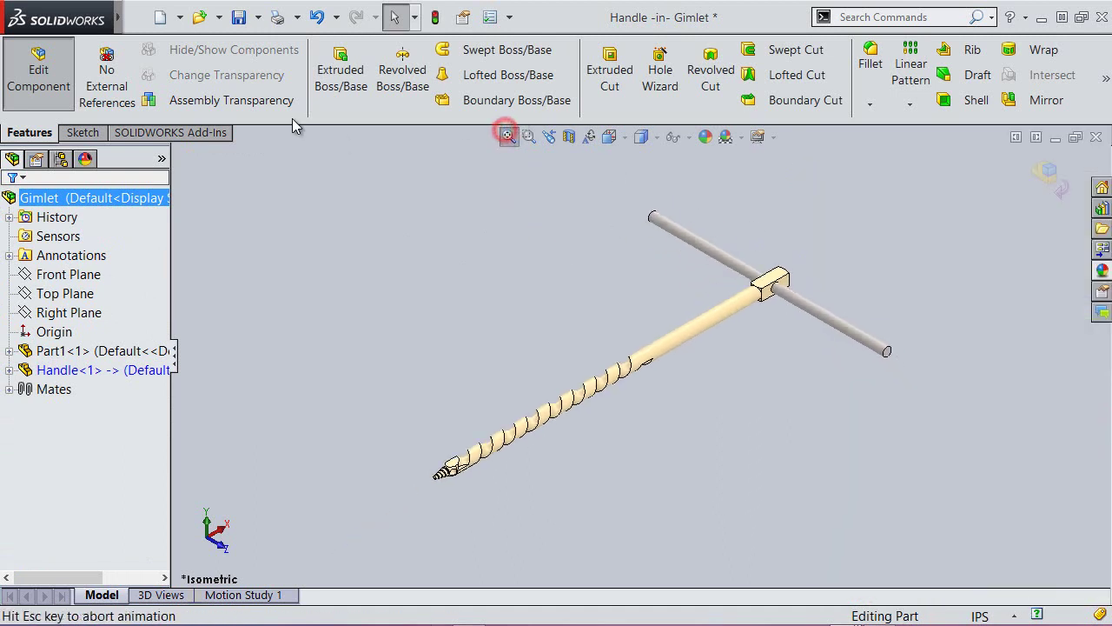
{"action": "left_click", "coordinate": [239, 17]}
{"action": "scroll", "coordinate": [895, 330], "scroll_direction": "down", "scroll_amount": 3}
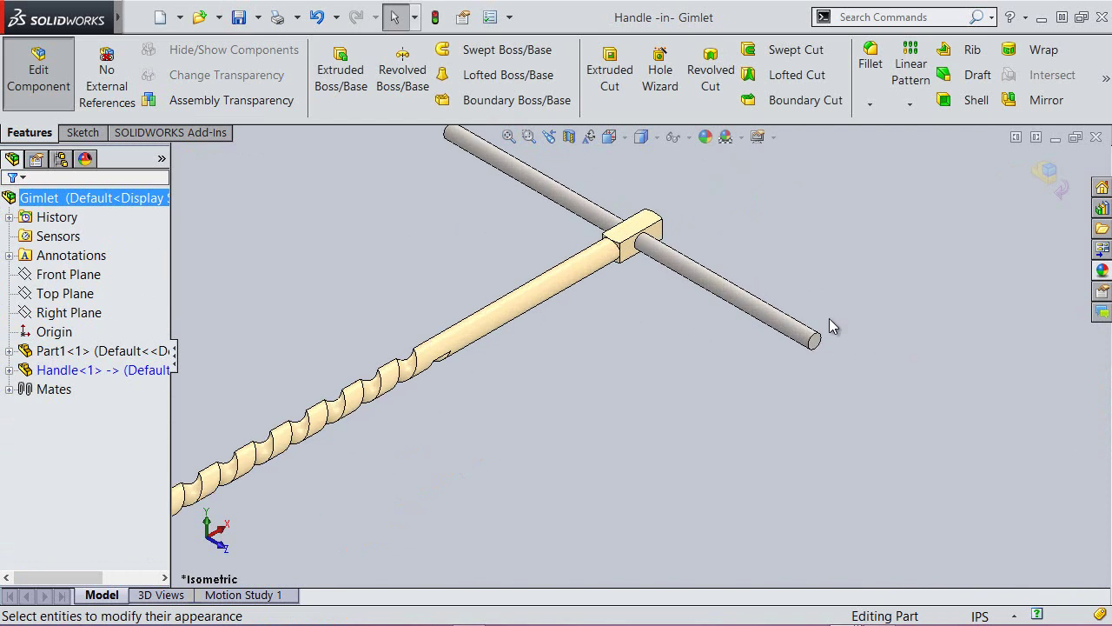
{"action": "scroll", "coordinate": [829, 318], "scroll_direction": "down", "scroll_amount": 5}
{"action": "left_click", "coordinate": [275, 234]}
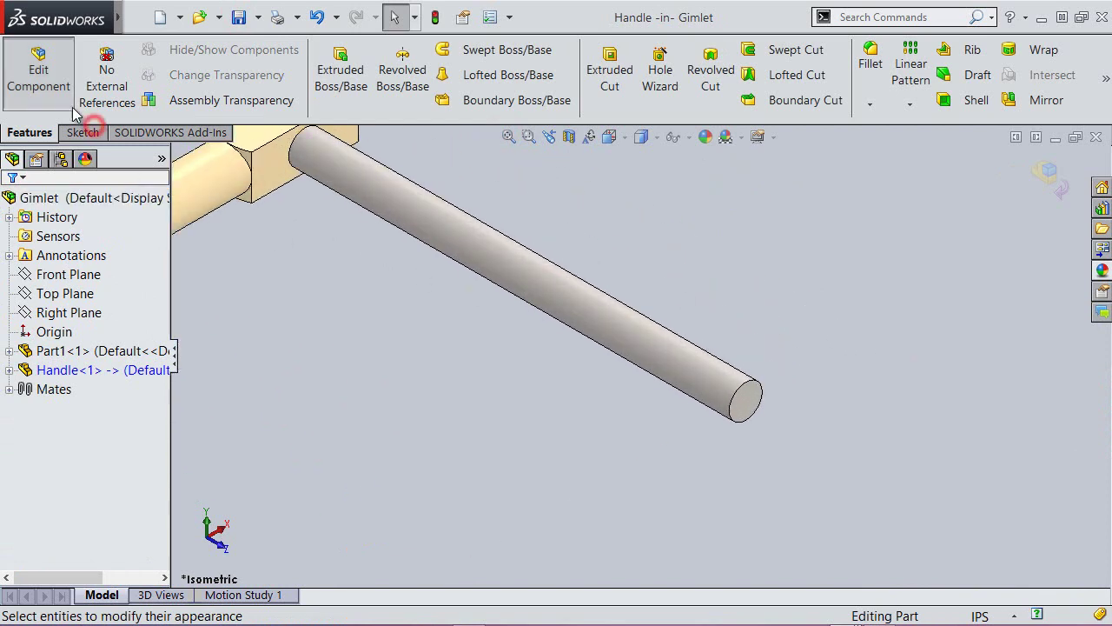
Sketch a 0.25 in diameter circle on the cross-rod's end face and exit the sketch.
{"action": "left_click", "coordinate": [82, 136]}
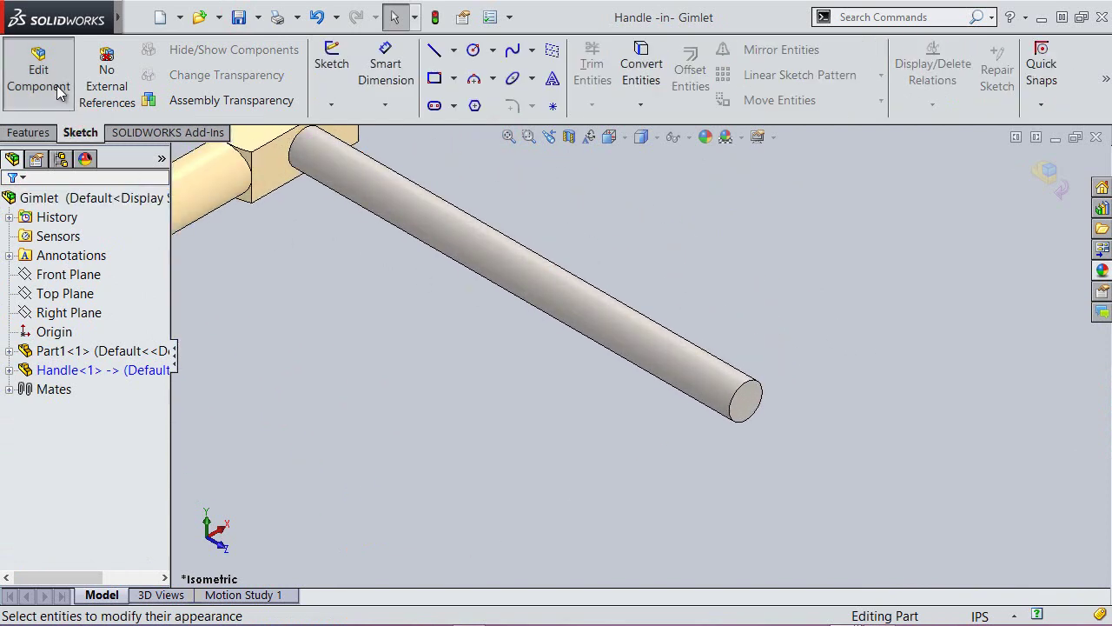
{"action": "left_click", "coordinate": [75, 132]}
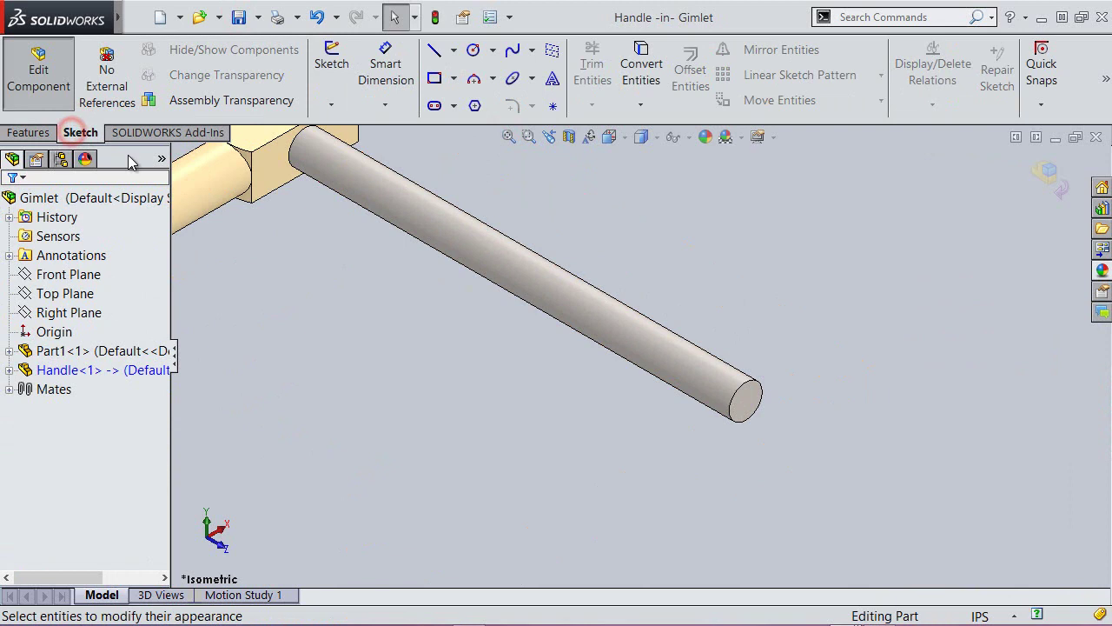
{"action": "left_click", "coordinate": [331, 73]}
{"action": "left_click", "coordinate": [769, 421]}
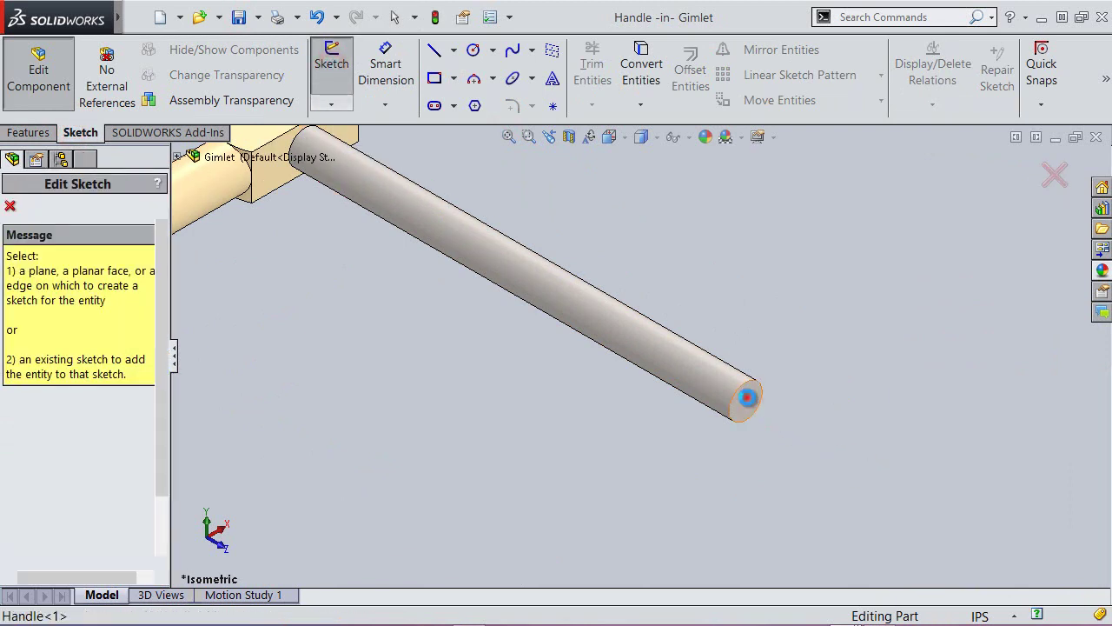
{"action": "left_click", "coordinate": [828, 397]}
{"action": "left_click", "coordinate": [472, 52]}
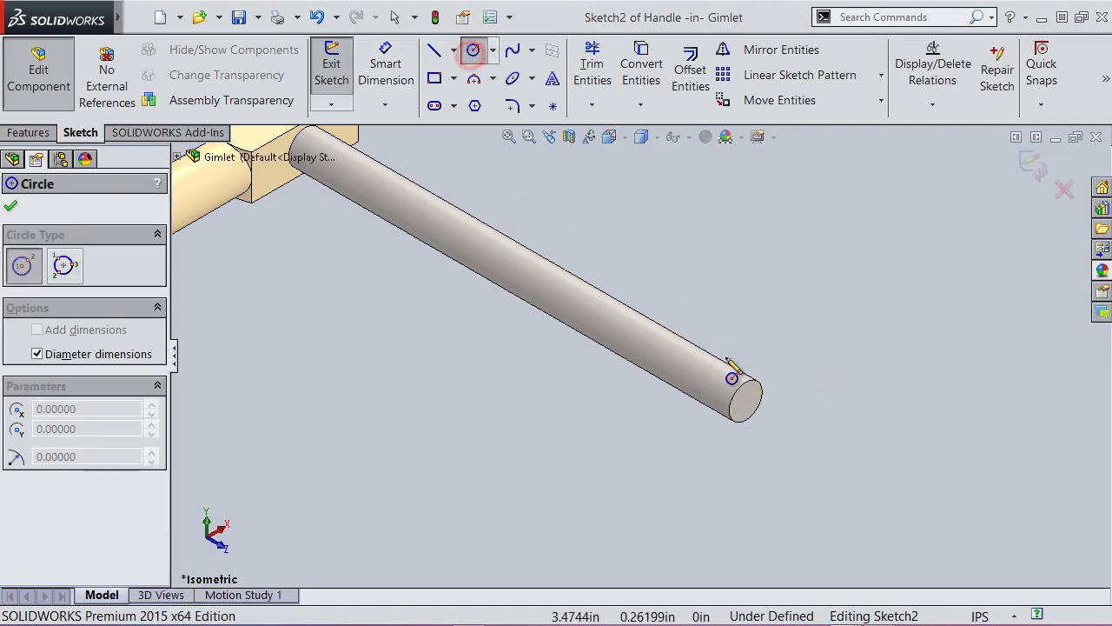
{"action": "left_click", "coordinate": [745, 401]}
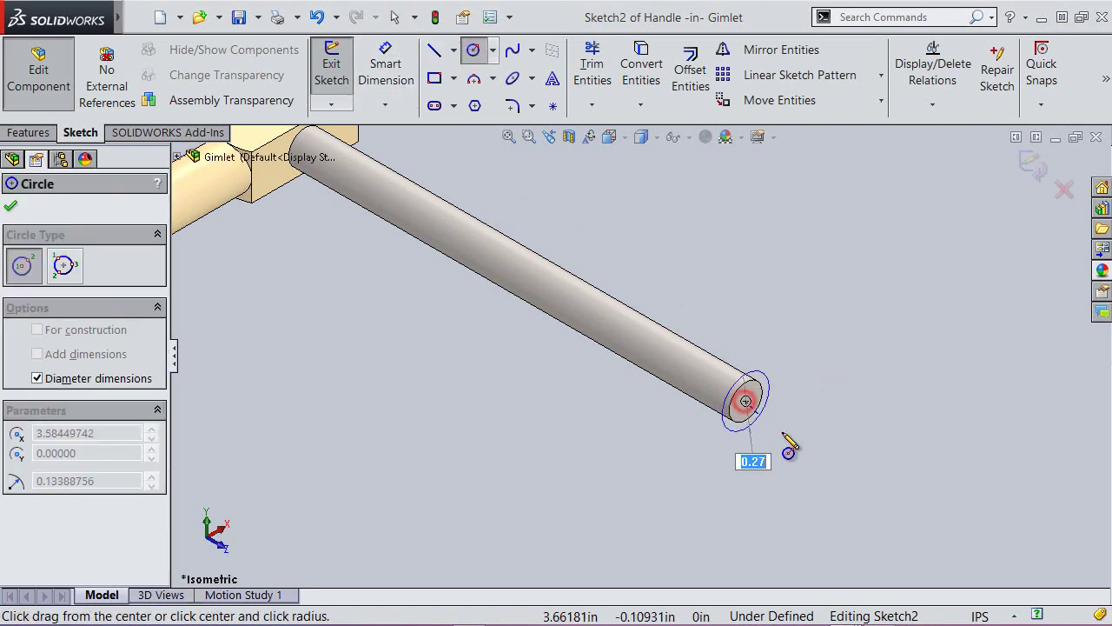
{"action": "key", "text": "Return"}
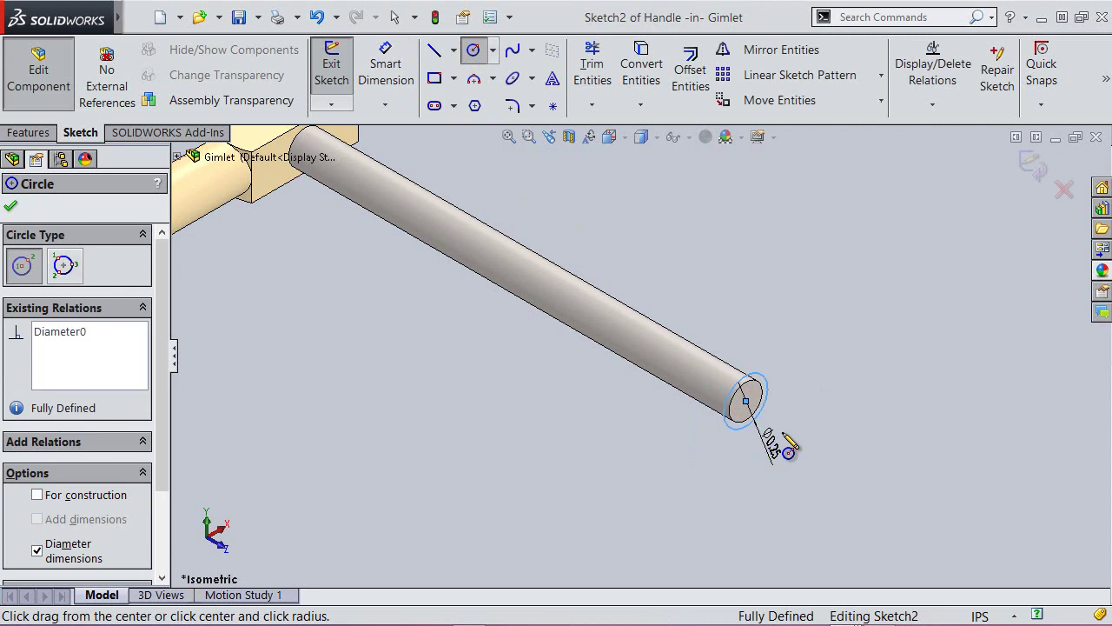
{"action": "right_click", "coordinate": [834, 295]}
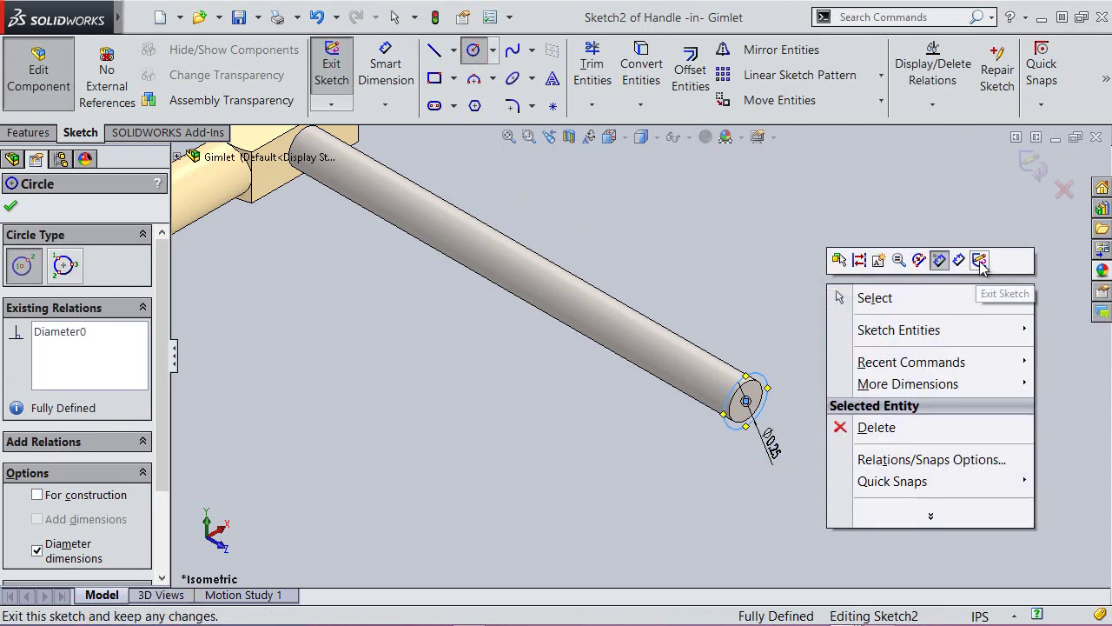
{"action": "left_click", "coordinate": [979, 260]}
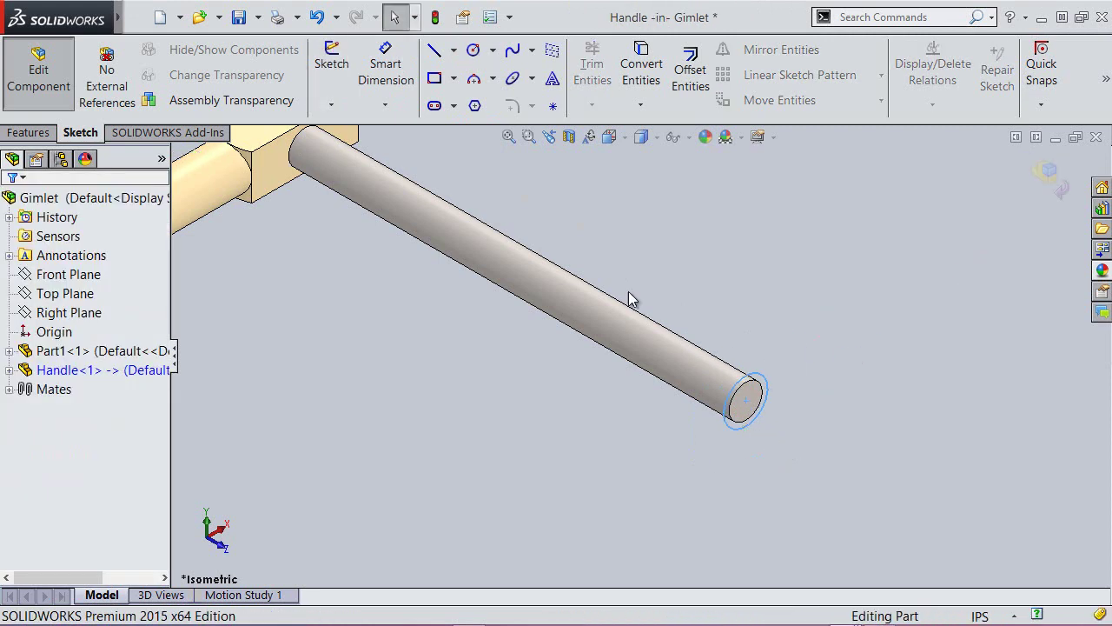
Extrude the circle 0.375 in as an end cap on the rod.
{"action": "left_click", "coordinate": [33, 131]}
{"action": "left_click", "coordinate": [339, 70]}
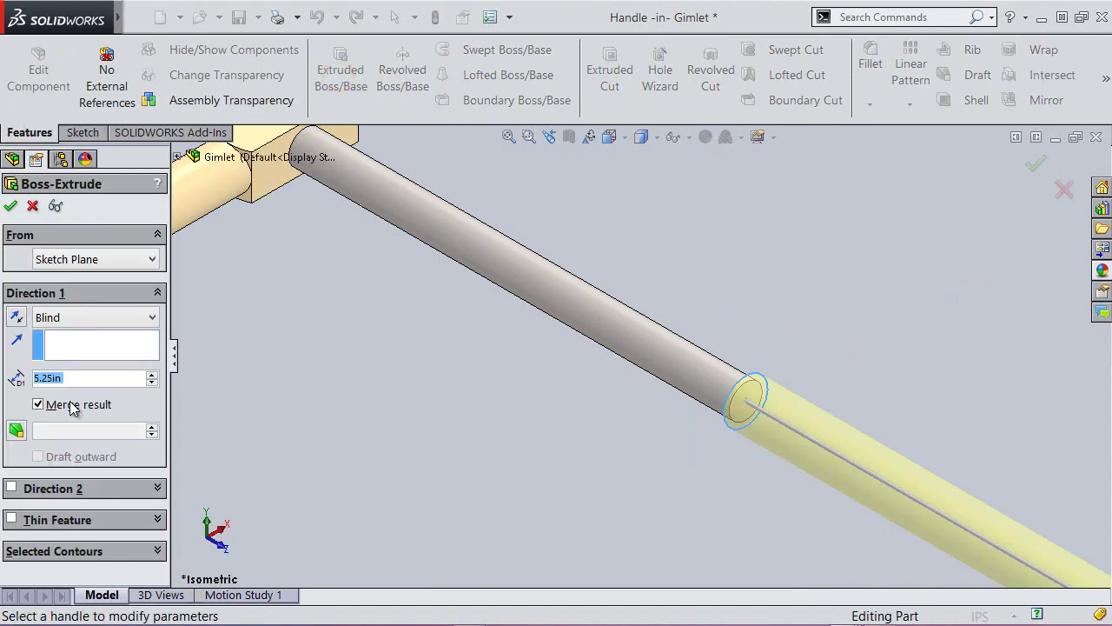
{"action": "type", "text": ".375"}
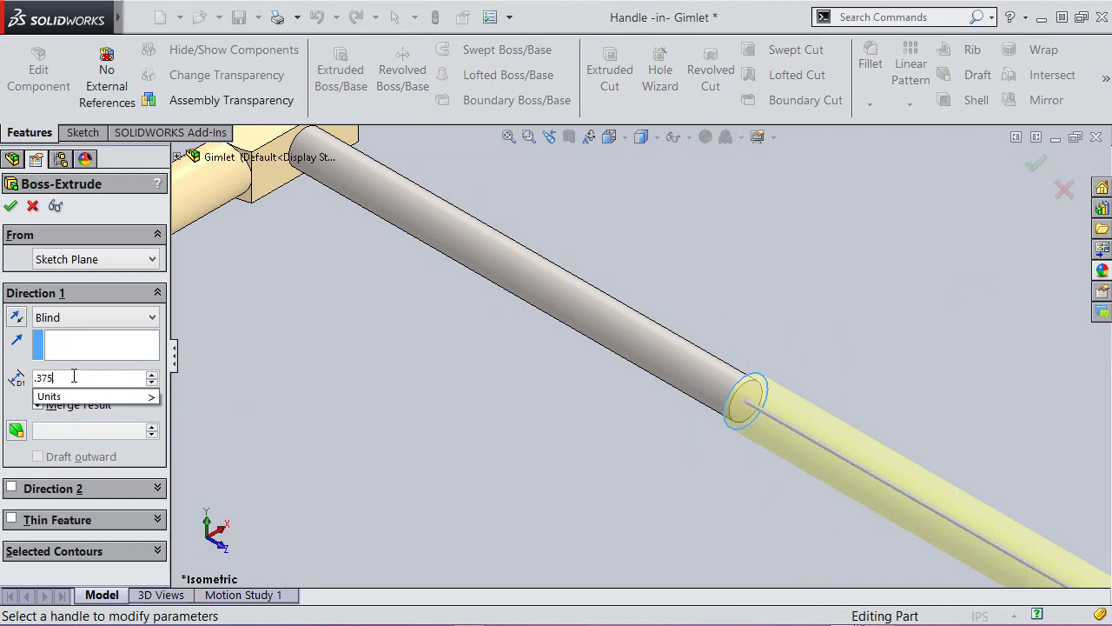
{"action": "key", "text": "Return"}
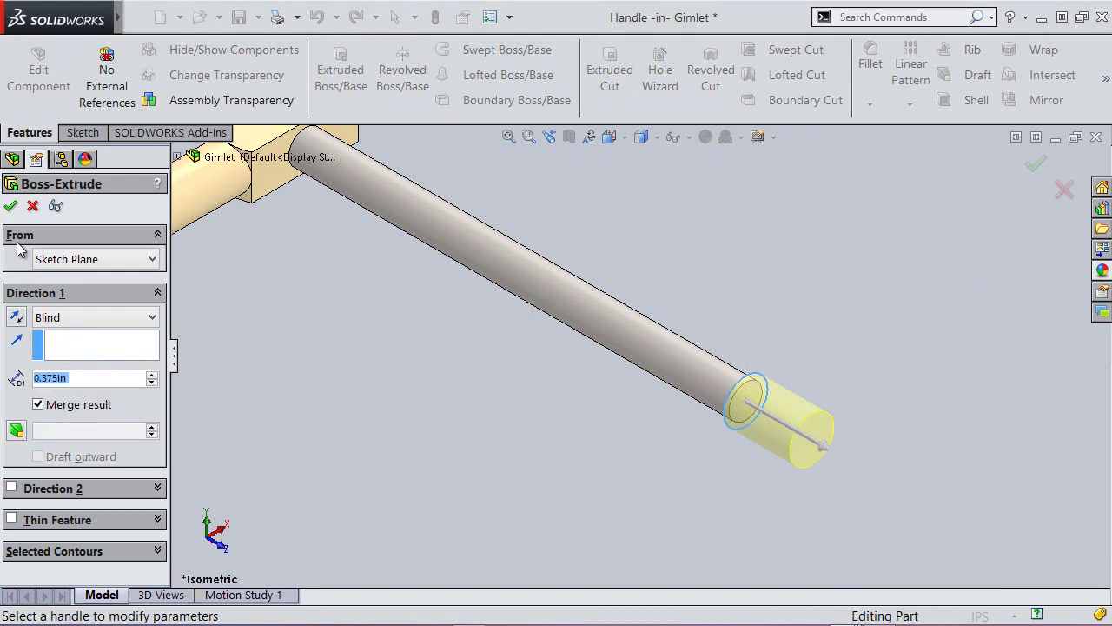
{"action": "left_click", "coordinate": [11, 208]}
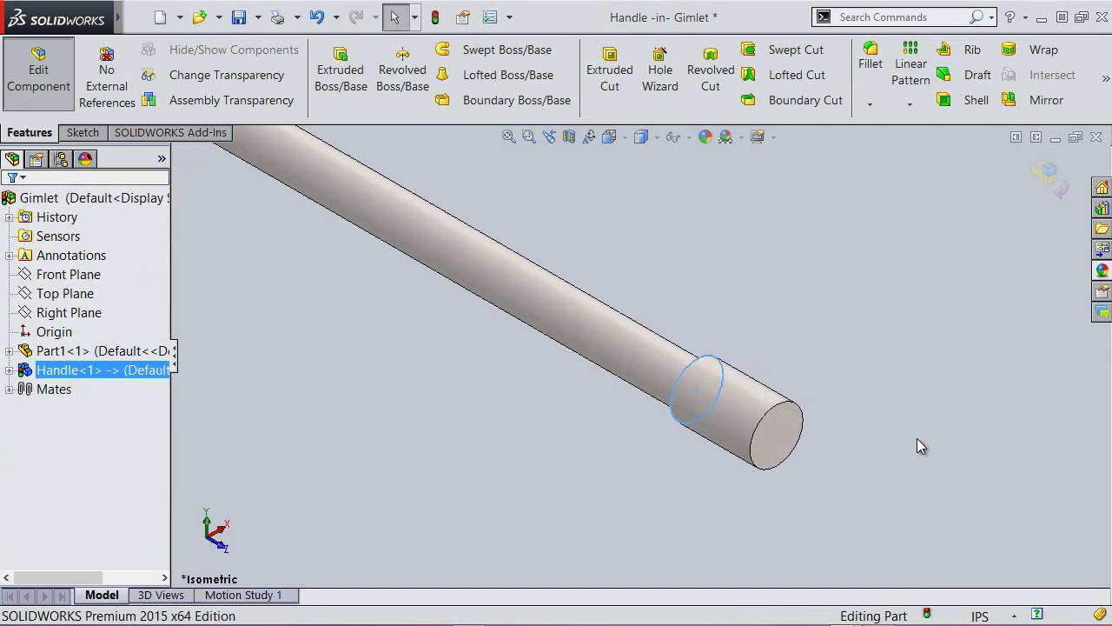
Expand the Handle component's features, rebuild the model, and save the assembly.
{"action": "key", "text": "f"}
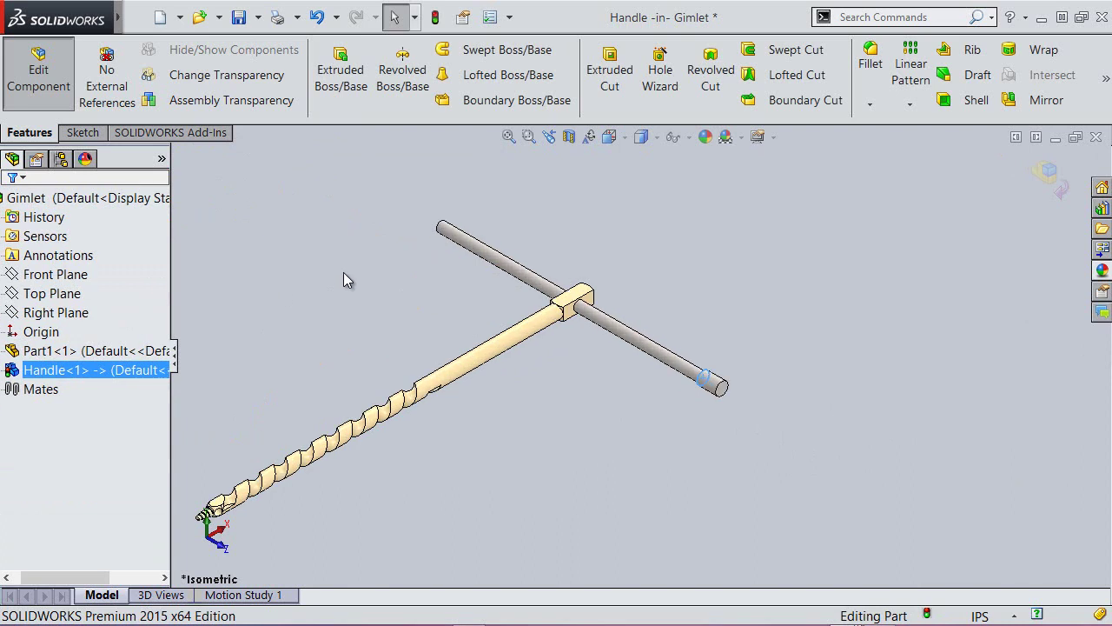
{"action": "scroll", "coordinate": [343, 272], "scroll_direction": "down", "scroll_amount": 3}
{"action": "scroll", "coordinate": [638, 316], "scroll_direction": "up", "scroll_amount": 1}
{"action": "left_click", "coordinate": [500, 171]}
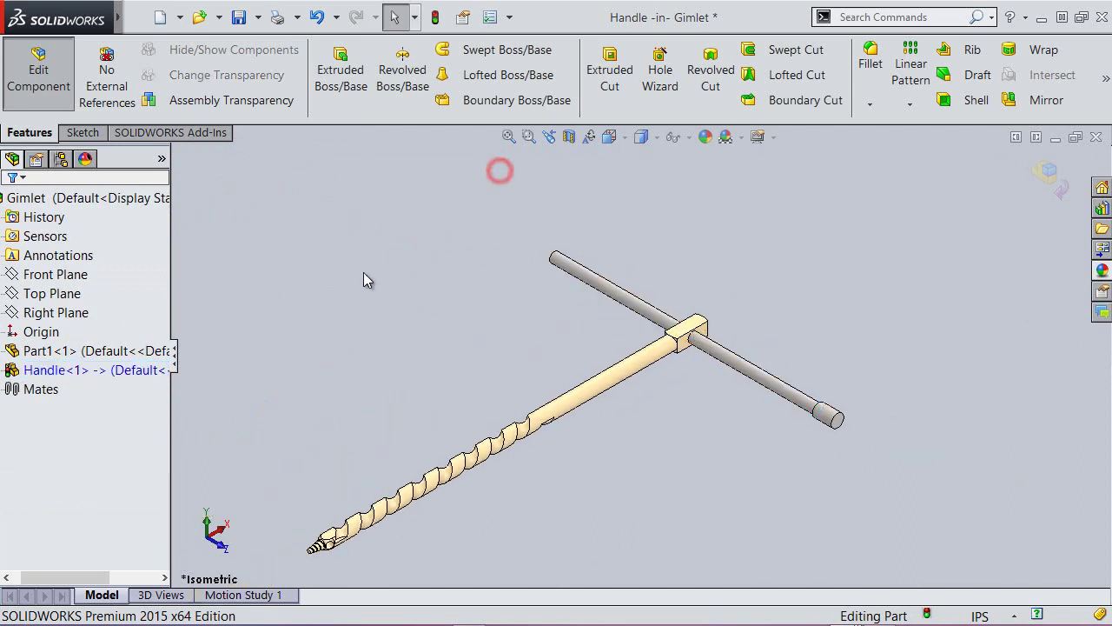
{"action": "left_click_drag", "start_coordinate": [63, 570], "coordinate": [50, 570]}
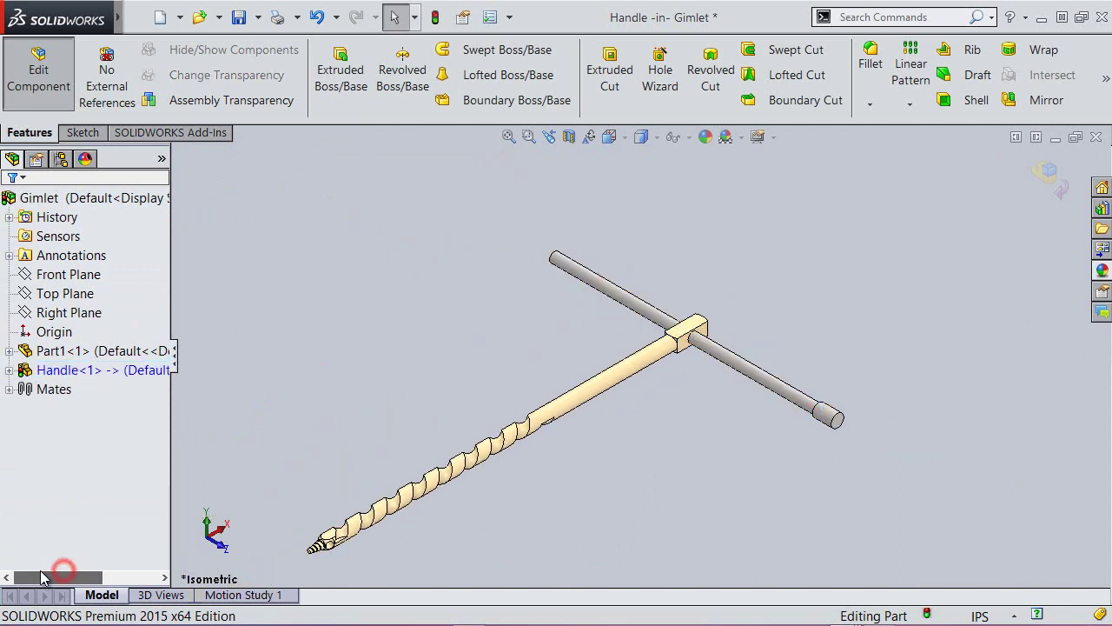
{"action": "left_click", "coordinate": [8, 369]}
{"action": "left_click_drag", "start_coordinate": [159, 426], "coordinate": [159, 431]}
{"action": "left_click", "coordinate": [436, 14]}
{"action": "key", "text": "ctrl+s"}
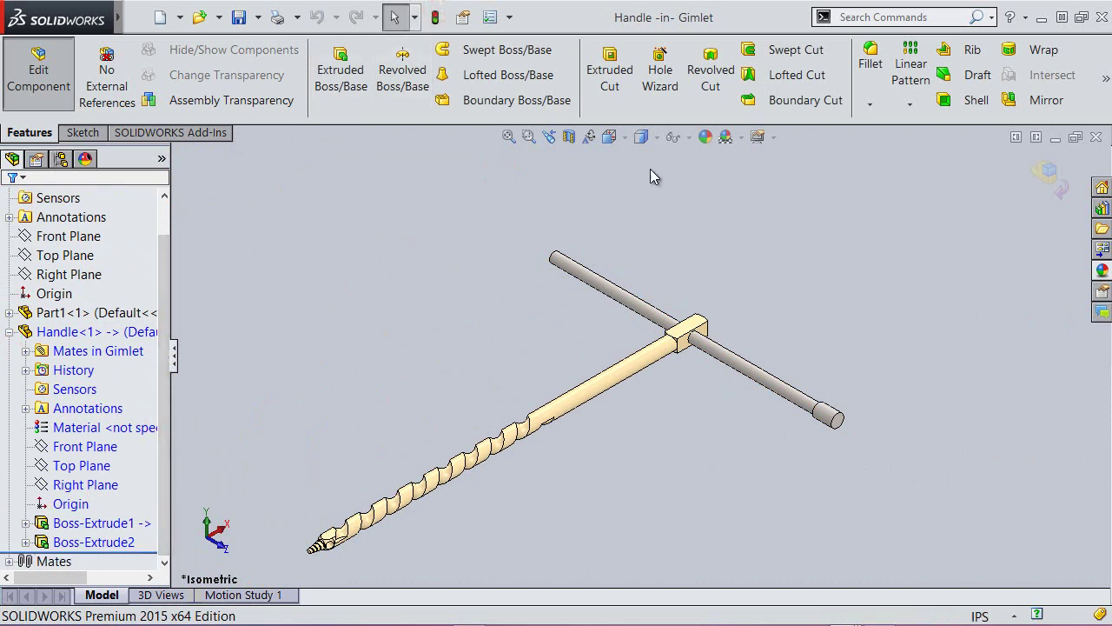
Mirror Boss-Extrude2 about the Handle's Front Plane to cap the rod's other end.
{"action": "left_click", "coordinate": [1008, 100]}
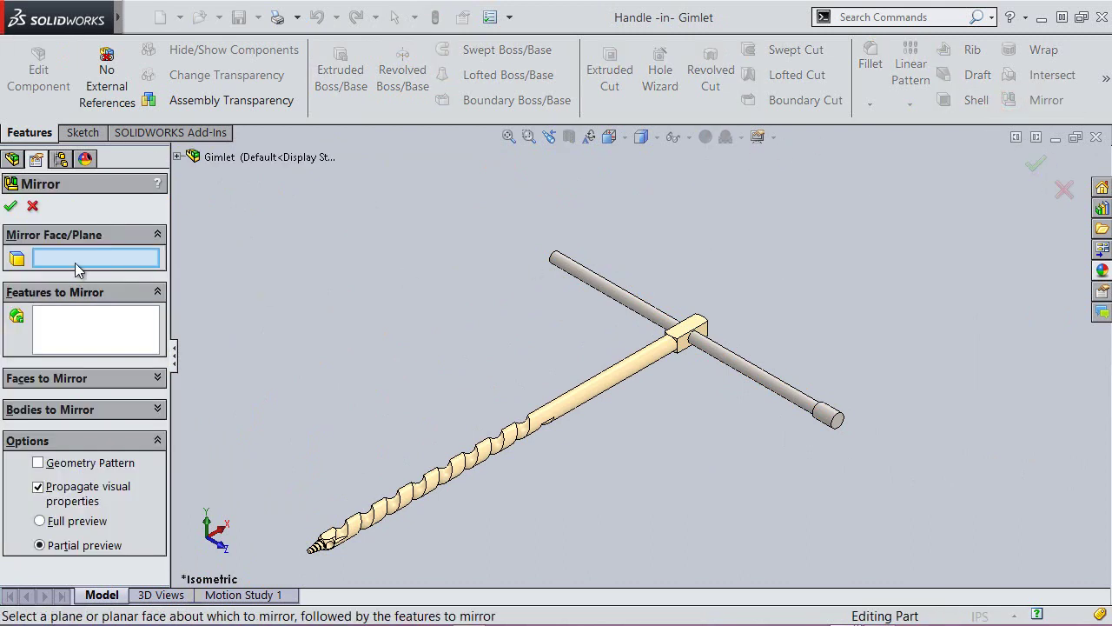
{"action": "left_click", "coordinate": [176, 156]}
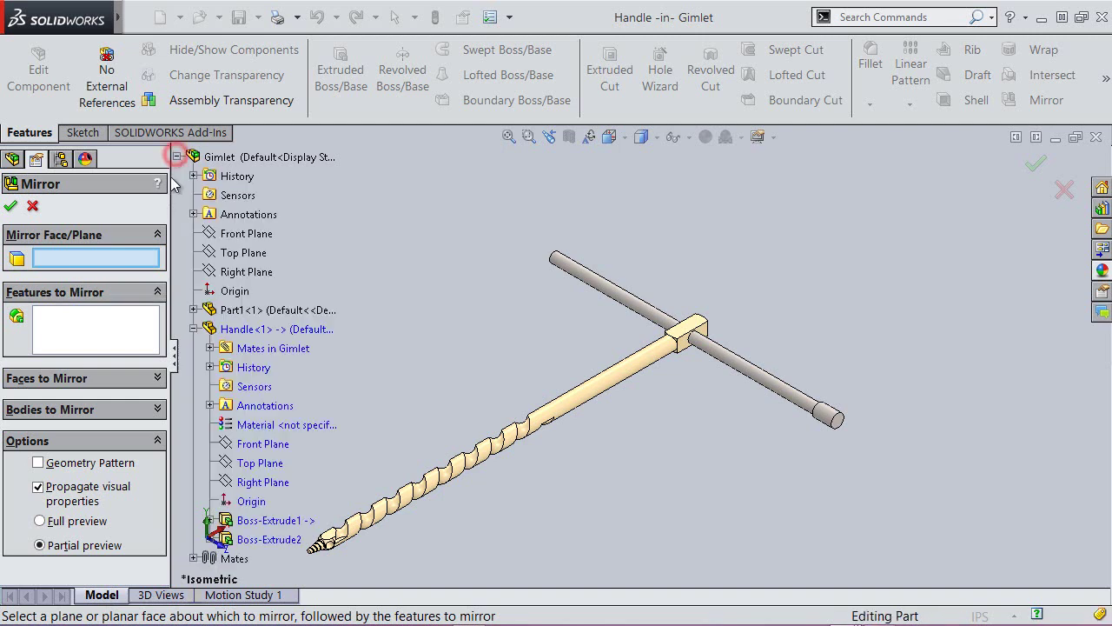
{"action": "left_click", "coordinate": [266, 445]}
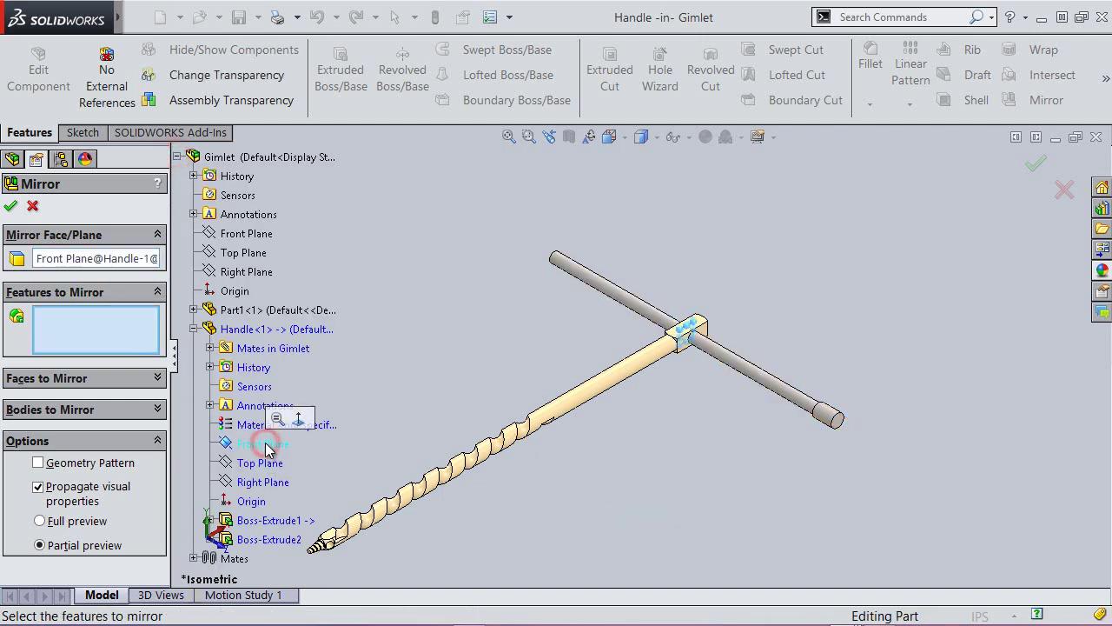
{"action": "left_click", "coordinate": [116, 337]}
{"action": "left_click", "coordinate": [250, 541]}
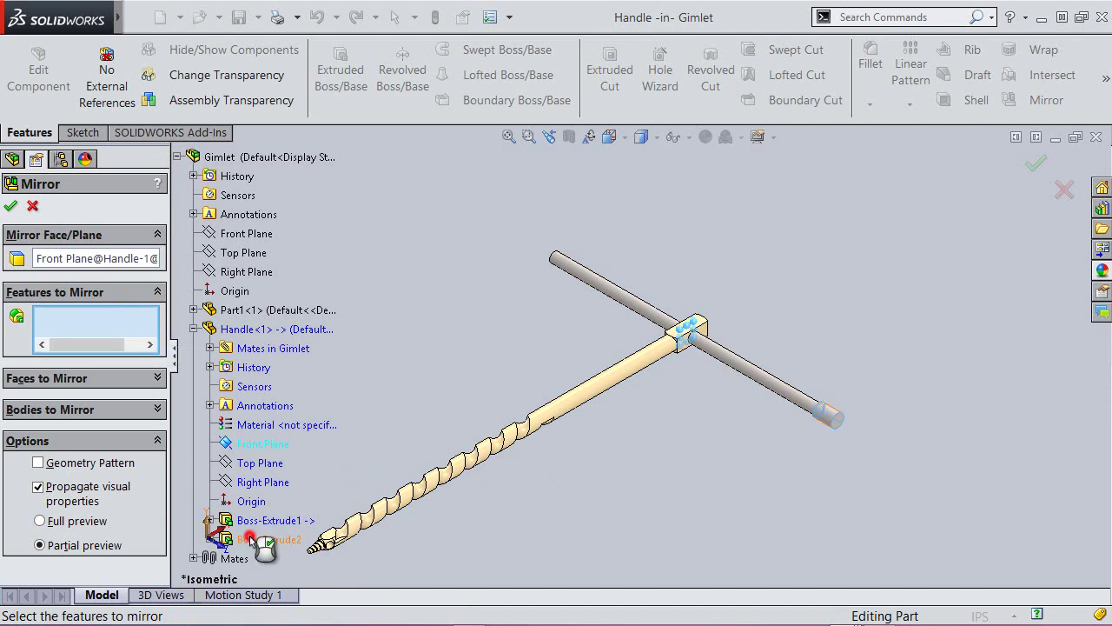
{"action": "left_click", "coordinate": [10, 206]}
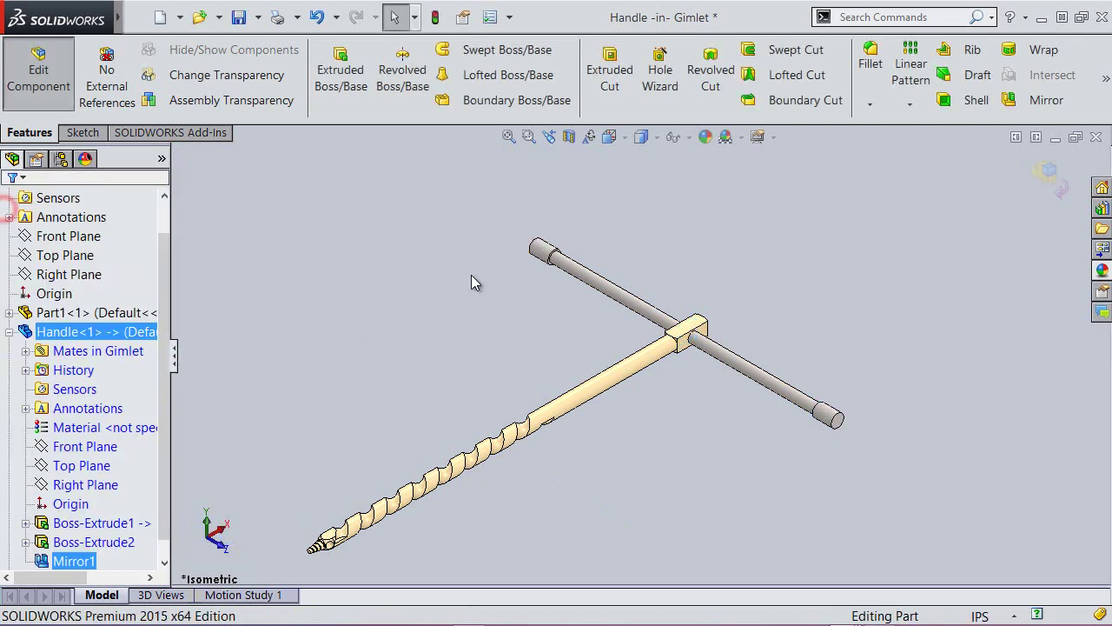
Return to the assembly, collapse the design tree, and save all modified documents.
{"action": "left_click", "coordinate": [1049, 173]}
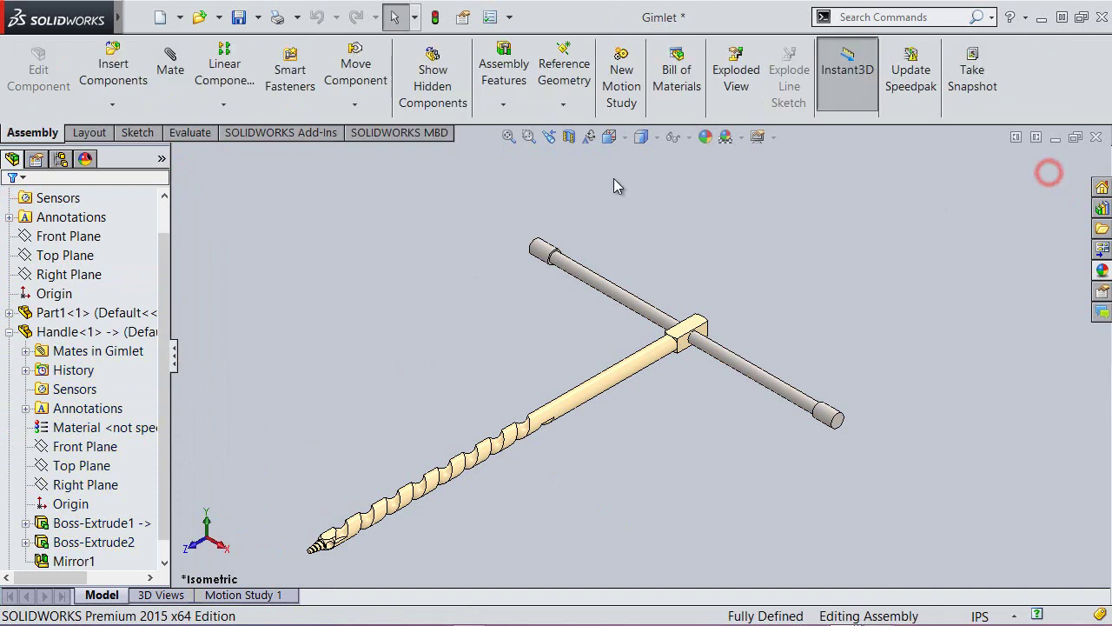
{"action": "left_click", "coordinate": [509, 137]}
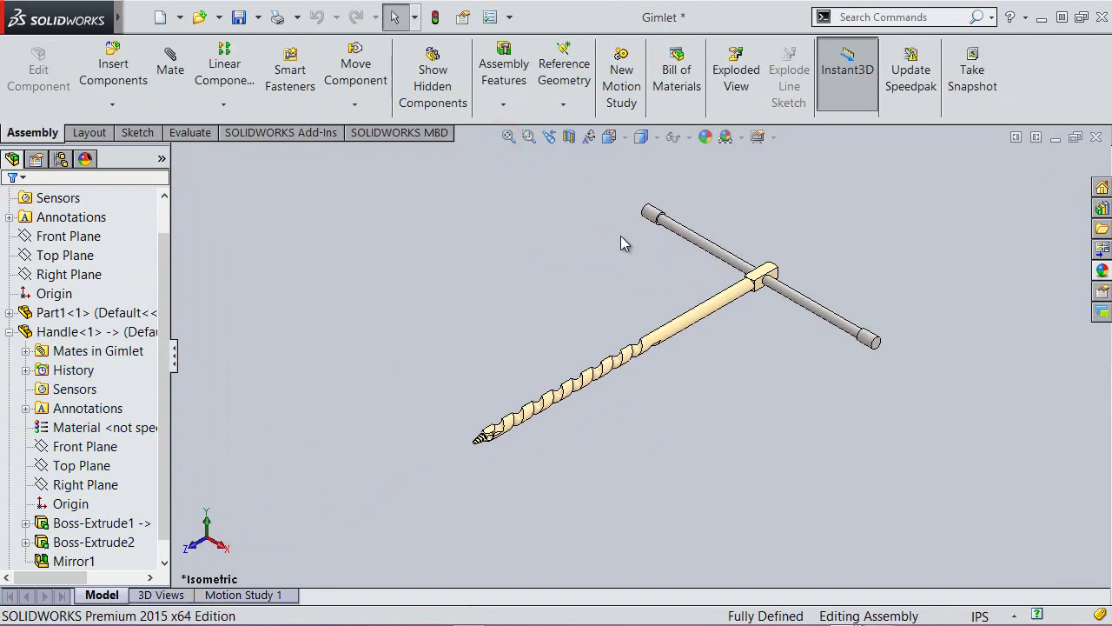
{"action": "scroll", "coordinate": [664, 289], "scroll_direction": "down", "scroll_amount": 2}
{"action": "scroll", "coordinate": [664, 289], "scroll_direction": "down", "scroll_amount": 3}
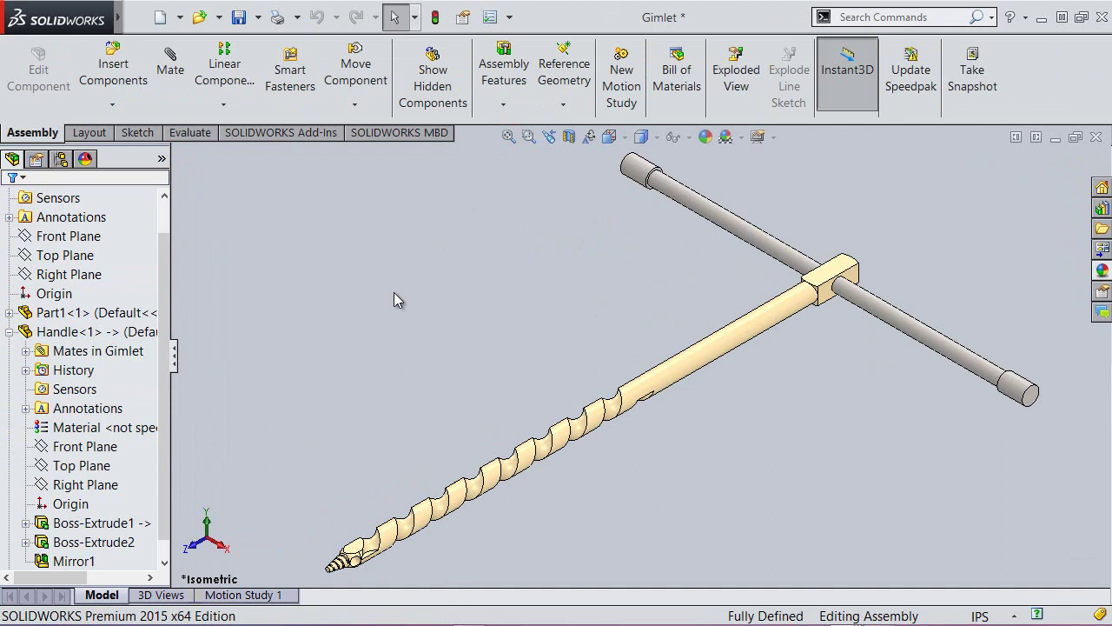
{"action": "right_click", "coordinate": [144, 267]}
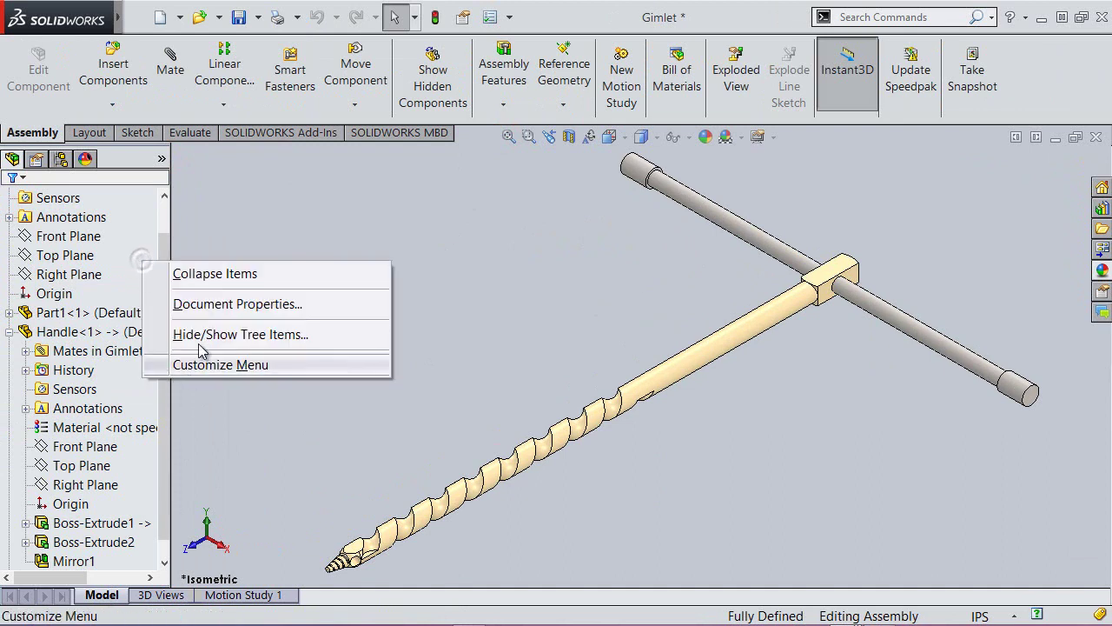
{"action": "left_click", "coordinate": [215, 275]}
{"action": "left_click", "coordinate": [238, 18]}
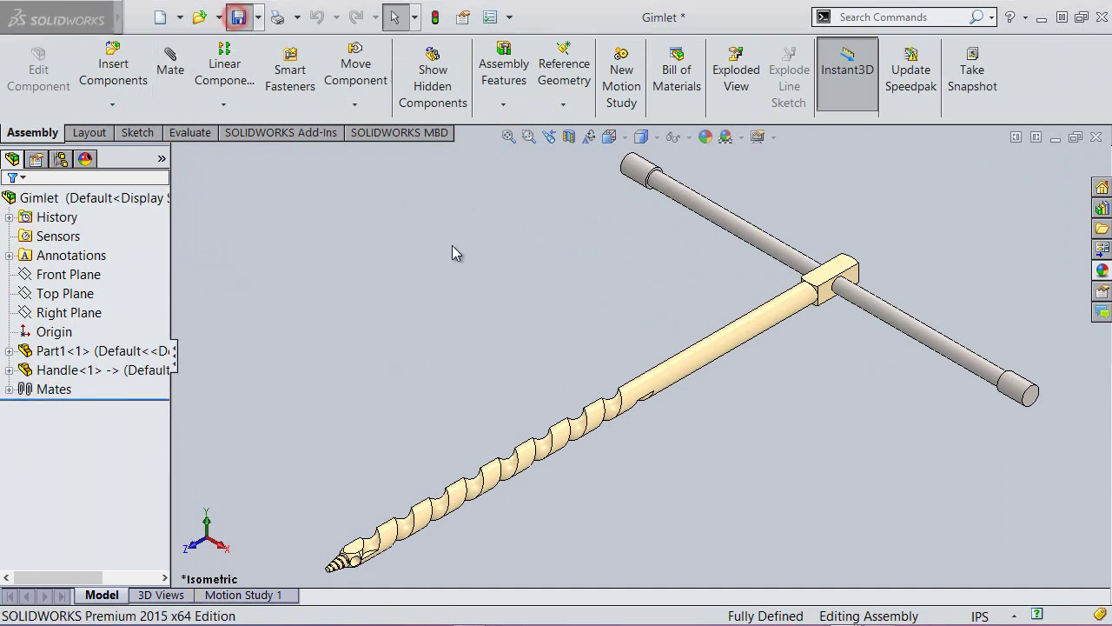
{"action": "left_click", "coordinate": [761, 521]}
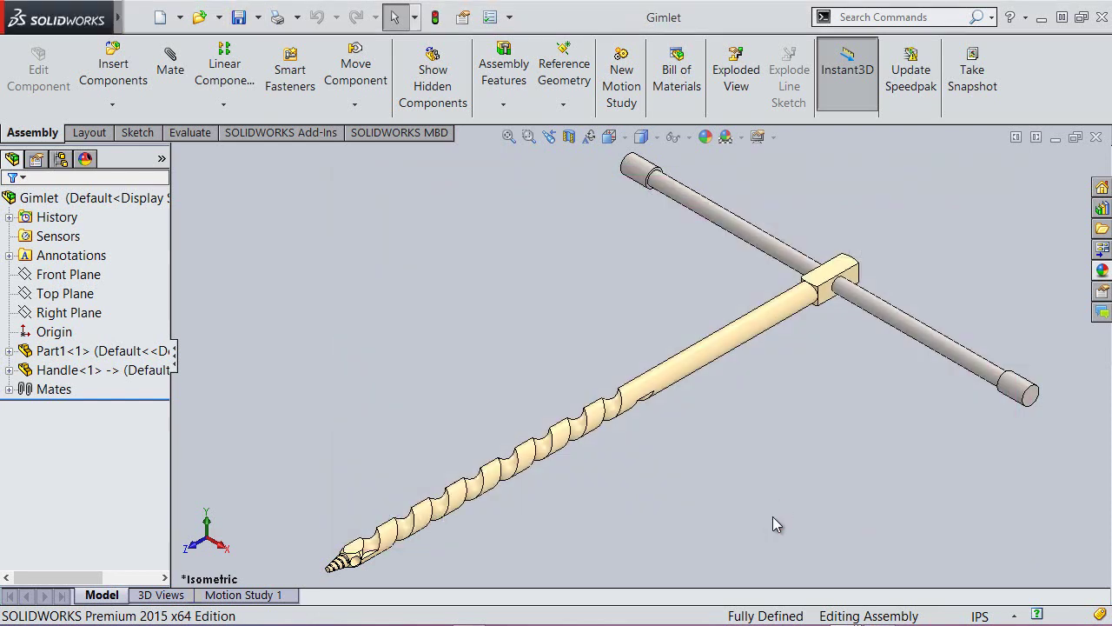
{"action": "left_click", "coordinate": [827, 556]}
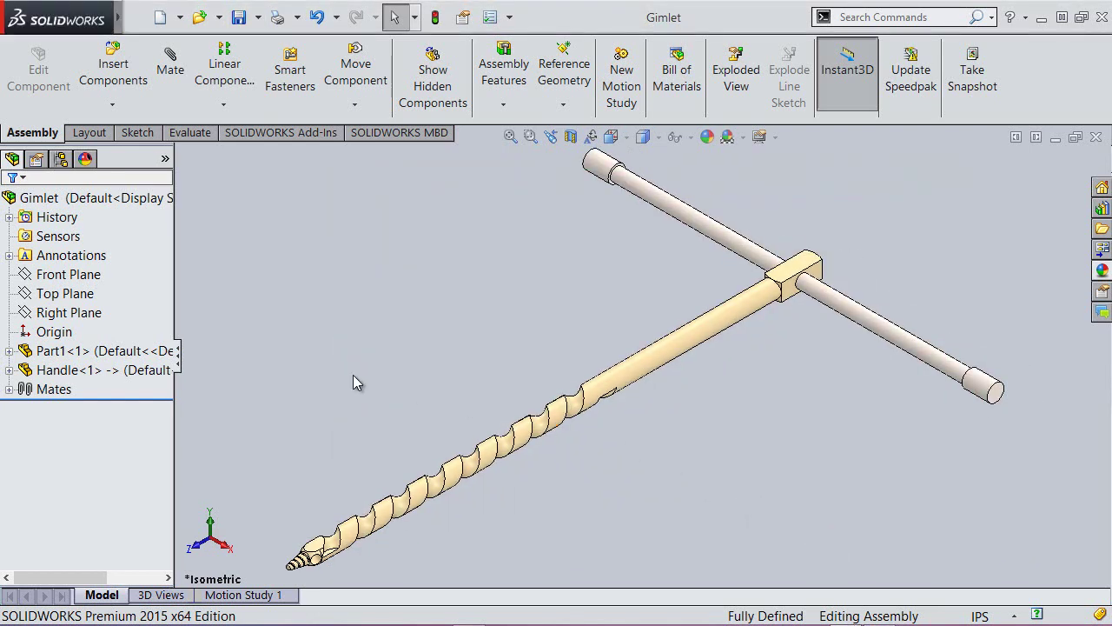
Hide the design tree and switch the CommandManager to small buttons without text.
{"action": "left_click", "coordinate": [178, 353]}
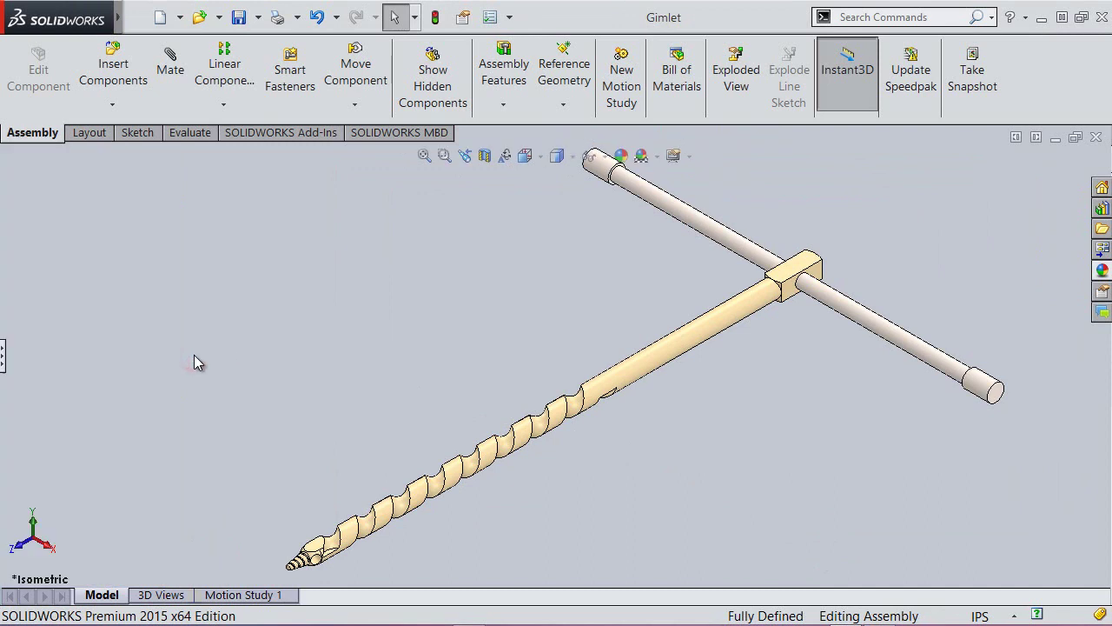
{"action": "right_click", "coordinate": [1028, 71]}
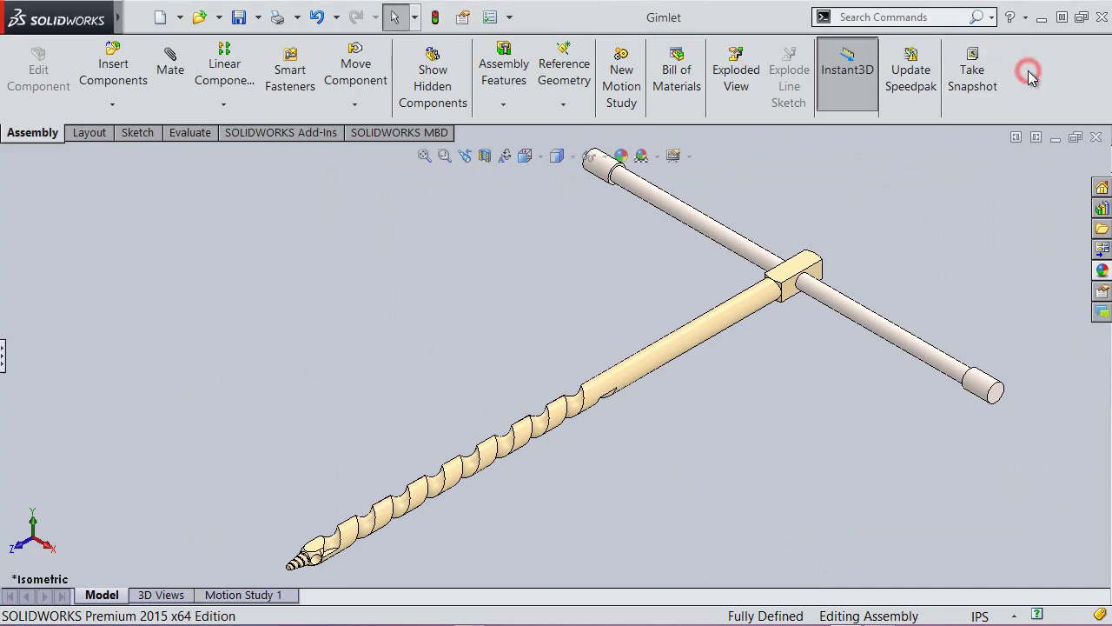
{"action": "left_click", "coordinate": [860, 66]}
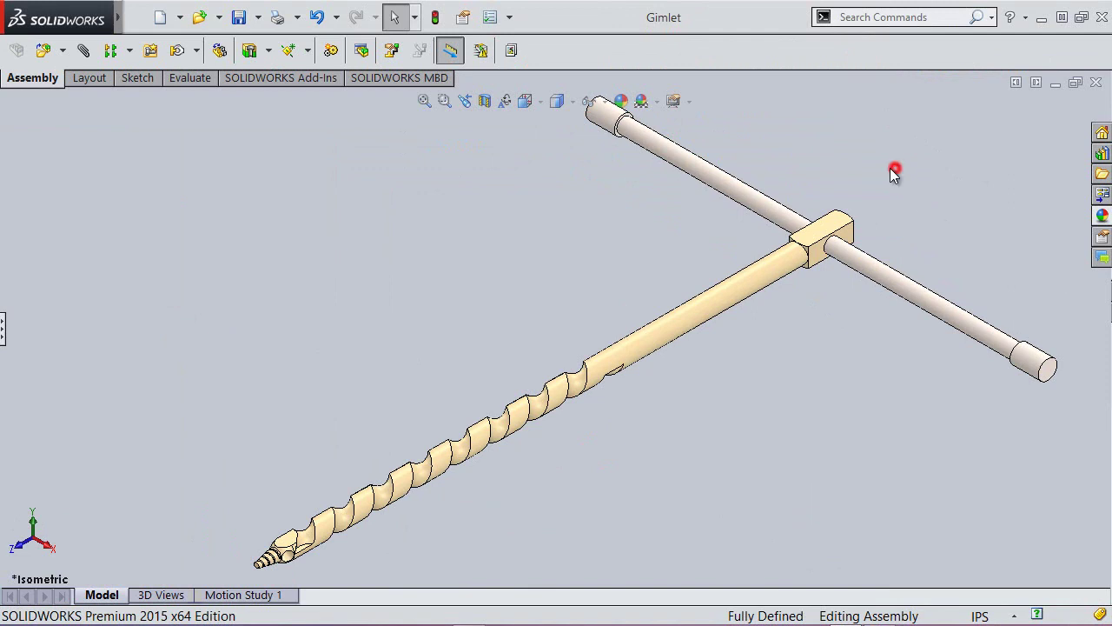
Switch the gimlet to other standard views, ending in isometric, and fit it in the window.
{"action": "left_click", "coordinate": [543, 102]}
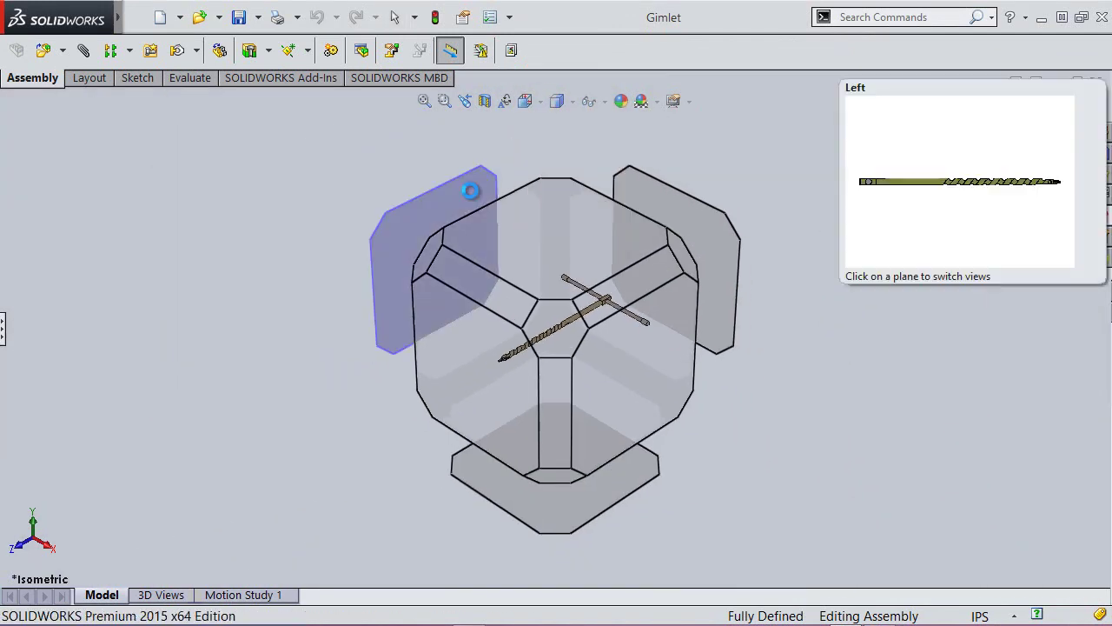
{"action": "left_click", "coordinate": [418, 261]}
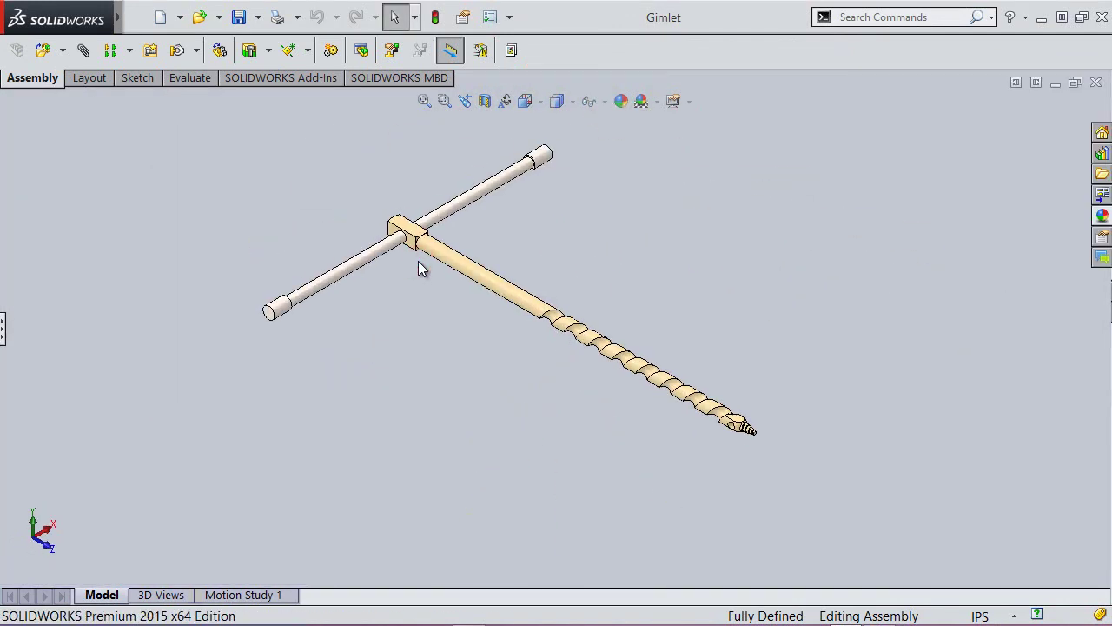
{"action": "left_click", "coordinate": [538, 101]}
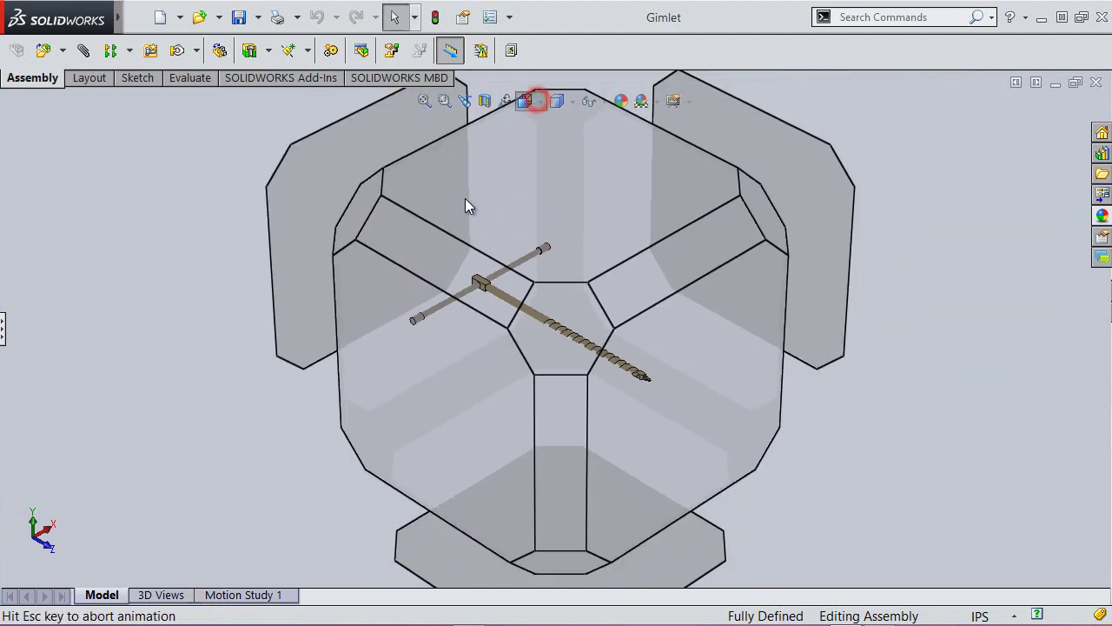
{"action": "left_click", "coordinate": [425, 256]}
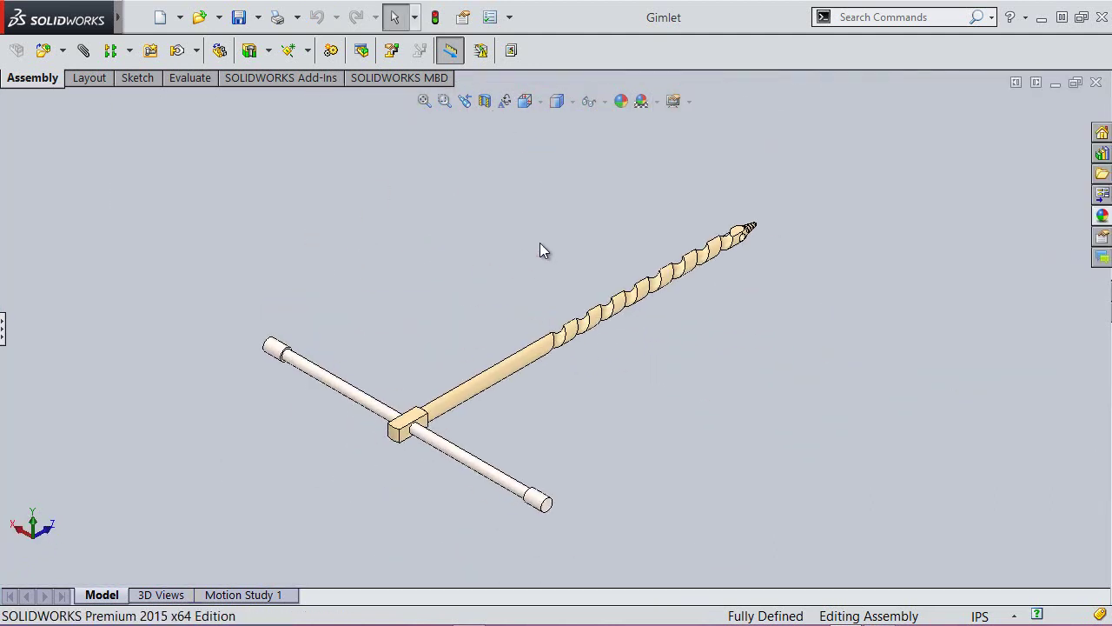
{"action": "left_click", "coordinate": [425, 101]}
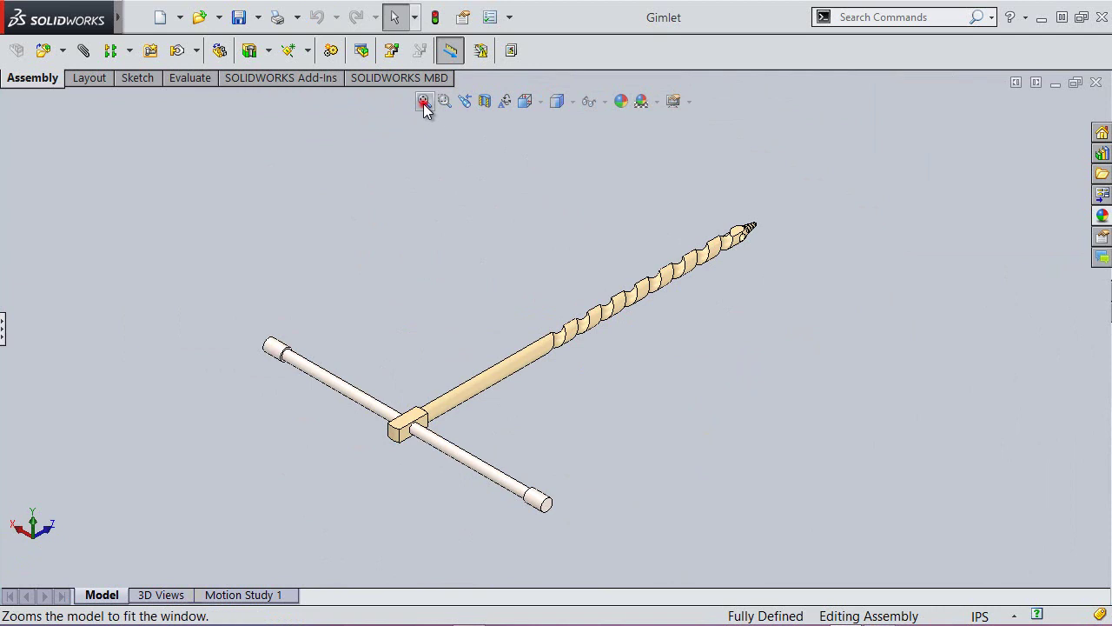
{"action": "scroll", "coordinate": [573, 382], "scroll_direction": "down", "scroll_amount": 3}
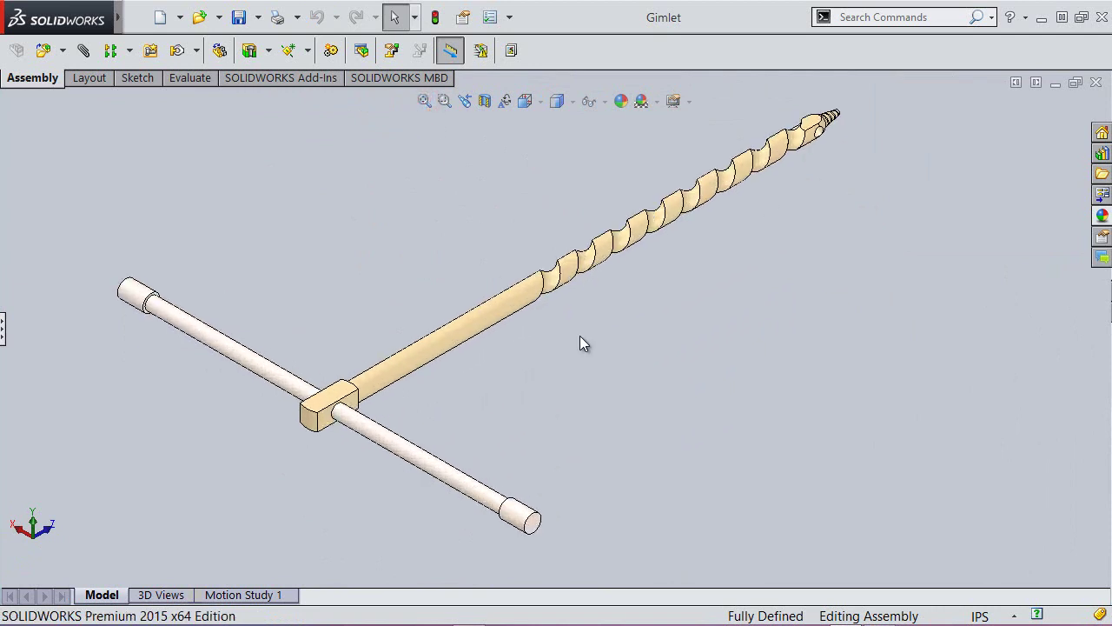
Zoom in on the gimlet for a closer look, then restore large toolbar buttons with text.
{"action": "right_click", "coordinate": [580, 337]}
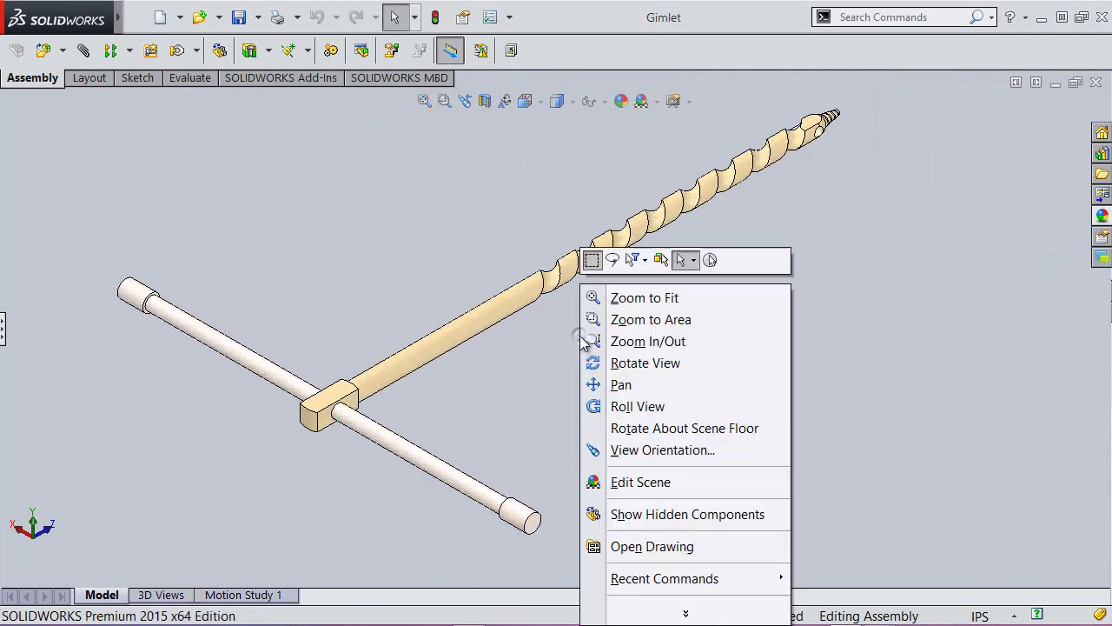
{"action": "left_click", "coordinate": [619, 338]}
{"action": "left_click_drag", "start_coordinate": [627, 342], "coordinate": [629, 330]}
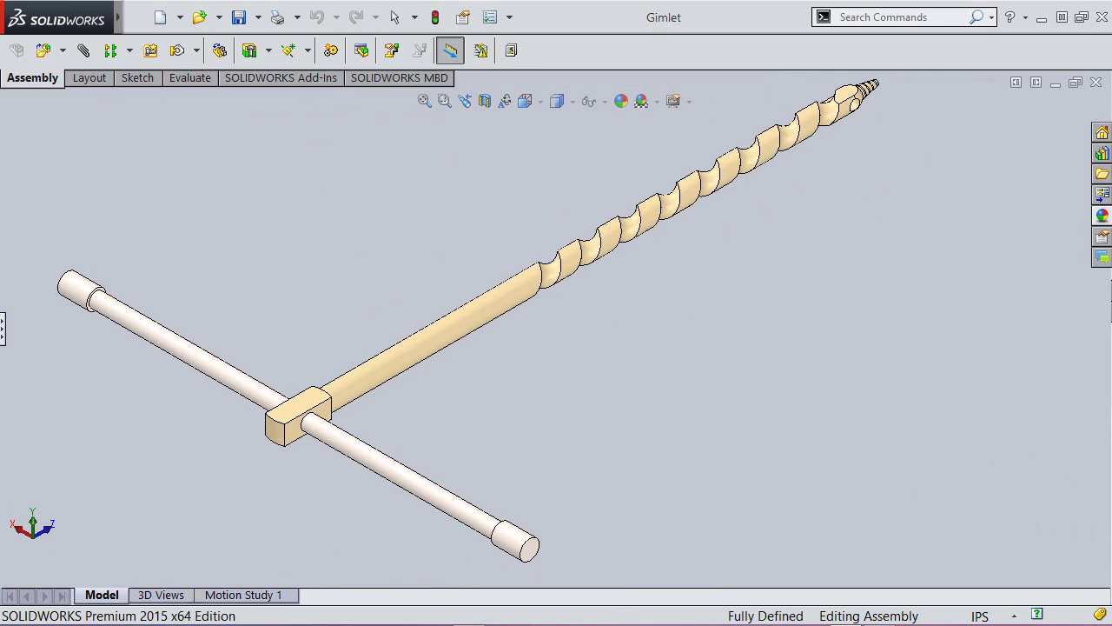
{"action": "right_click", "coordinate": [810, 298]}
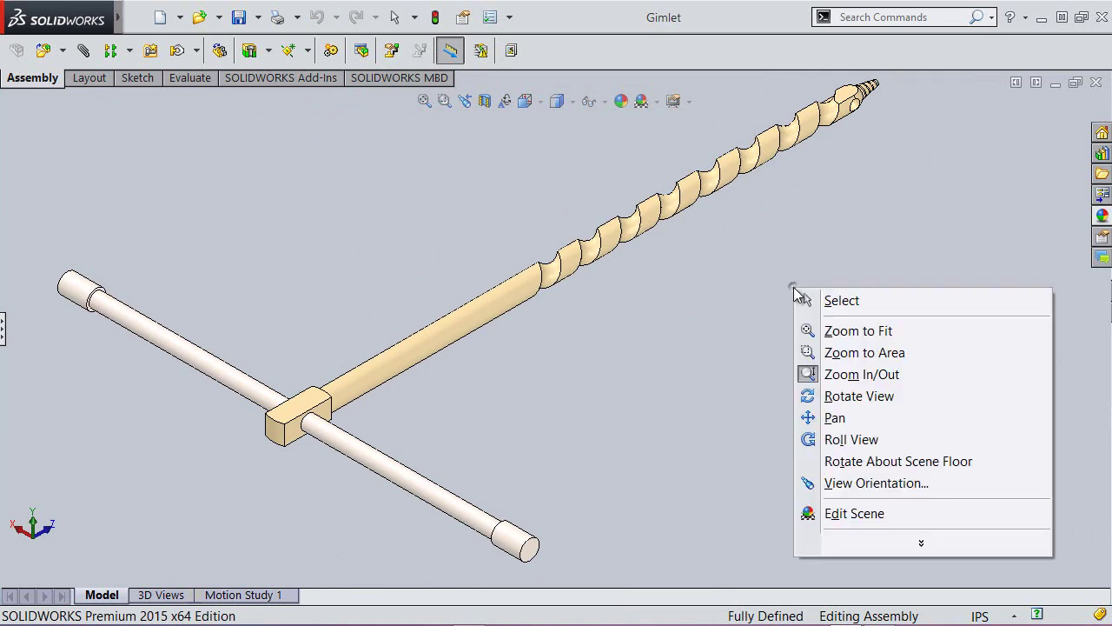
{"action": "left_click", "coordinate": [824, 300]}
{"action": "right_click", "coordinate": [931, 68]}
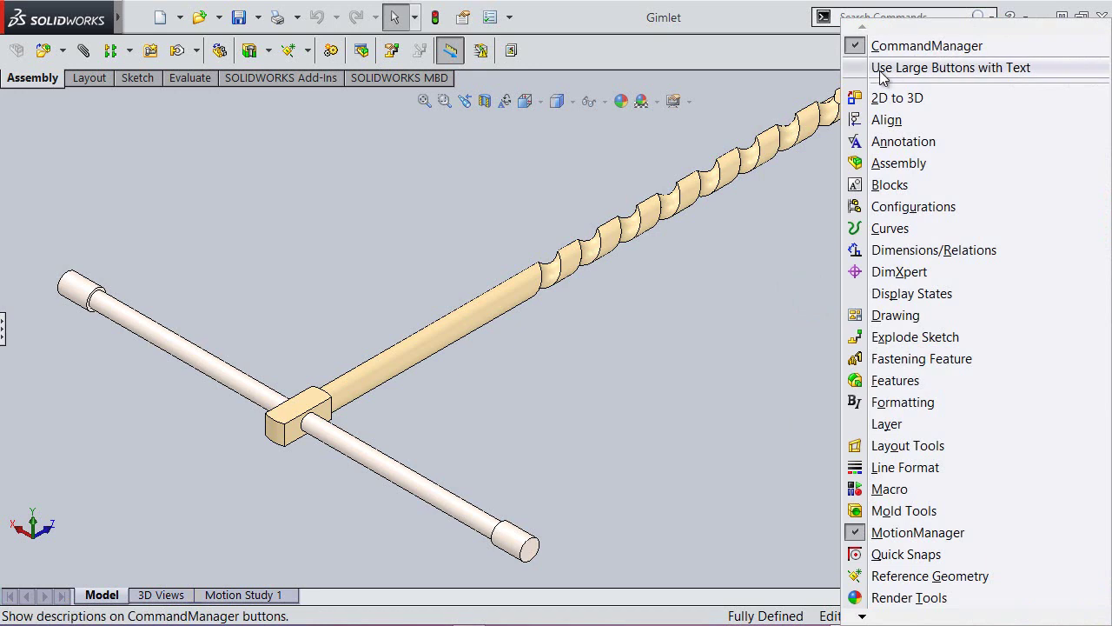
{"action": "left_click", "coordinate": [862, 69]}
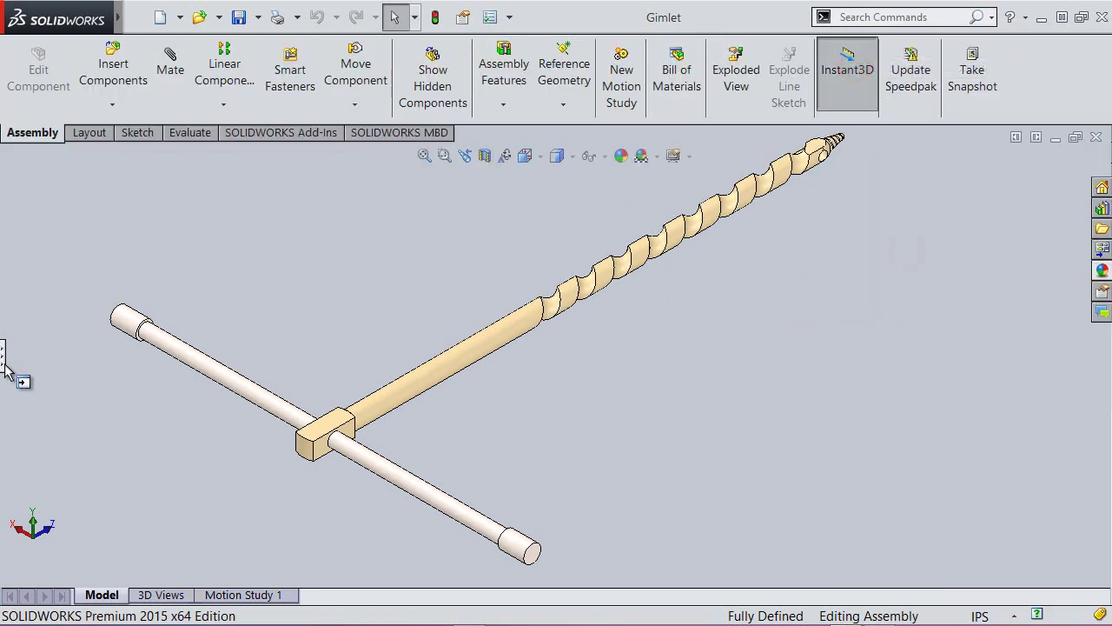
Reopen the design tree, fit the gimlet in view, and rebuild and save the assembly.
{"action": "left_click", "coordinate": [4, 365]}
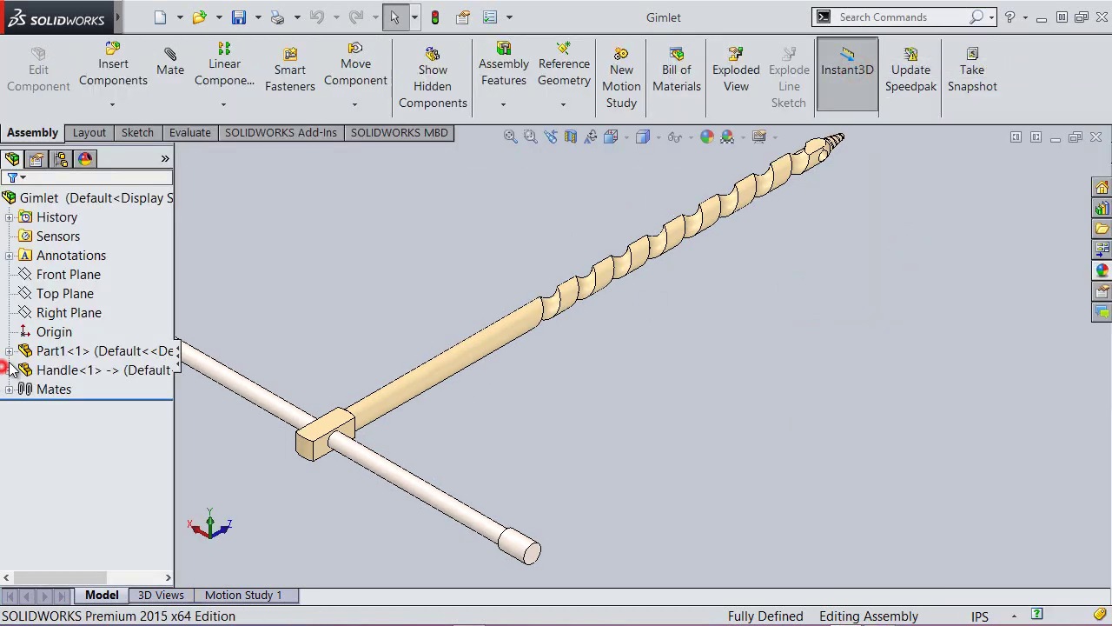
{"action": "left_click", "coordinate": [511, 139]}
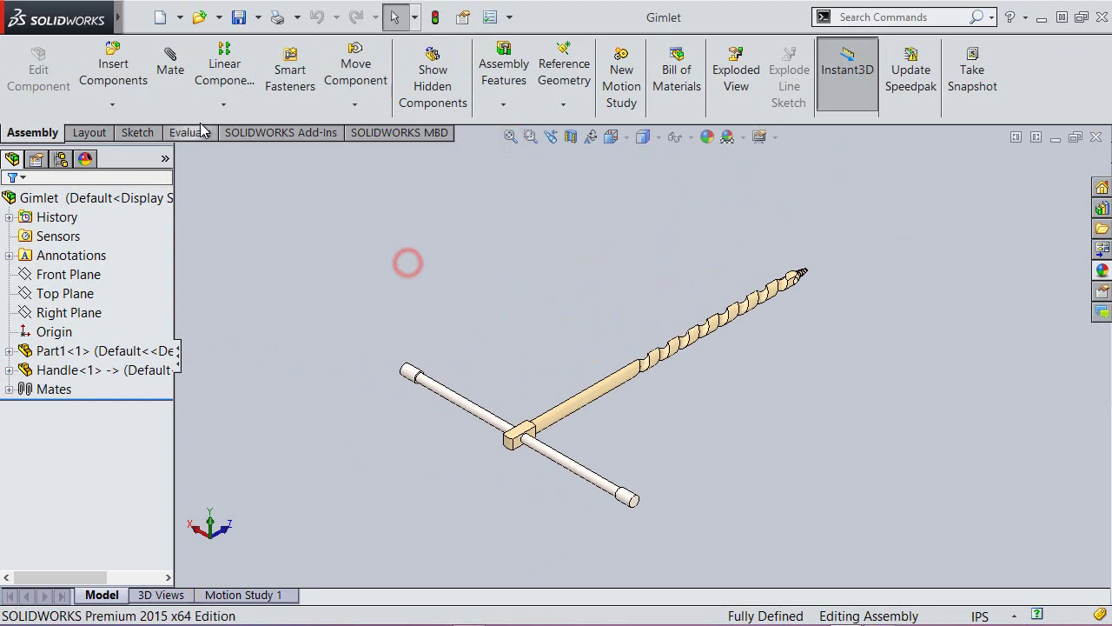
{"action": "left_click", "coordinate": [243, 19]}
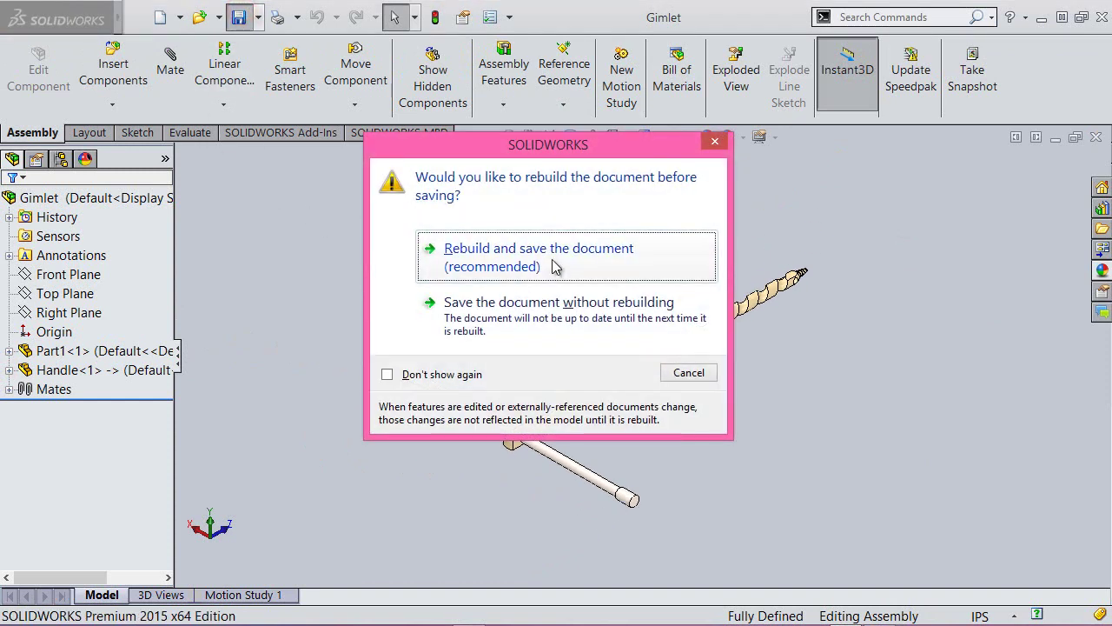
{"action": "left_click", "coordinate": [551, 259]}
{"action": "scroll", "coordinate": [697, 437], "scroll_direction": "down", "scroll_amount": 1}
{"action": "scroll", "coordinate": [696, 437], "scroll_direction": "down", "scroll_amount": 1}
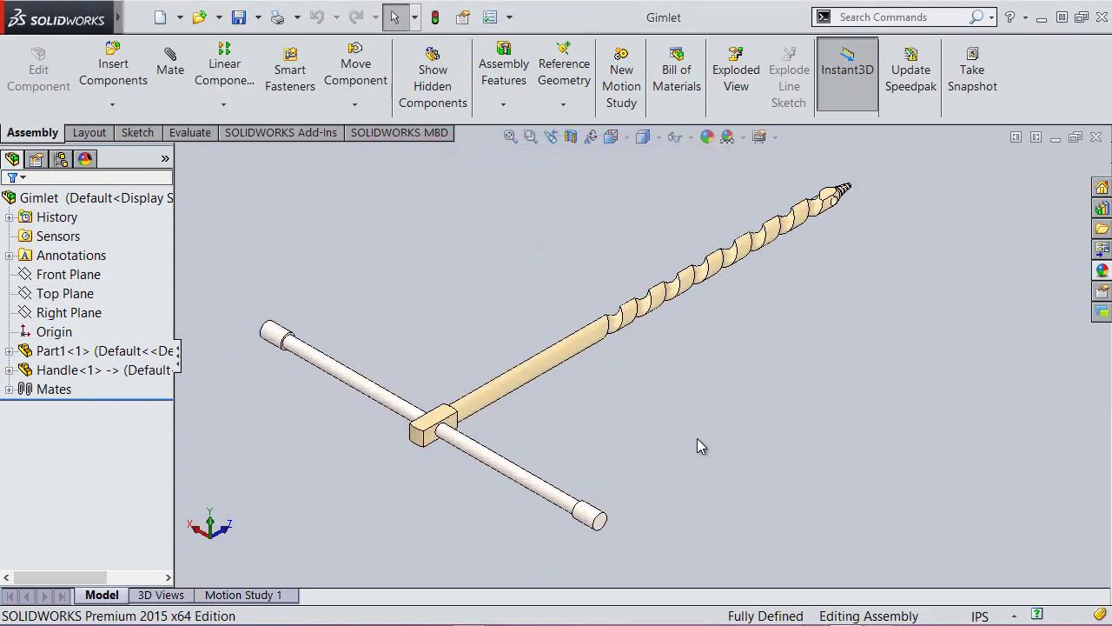